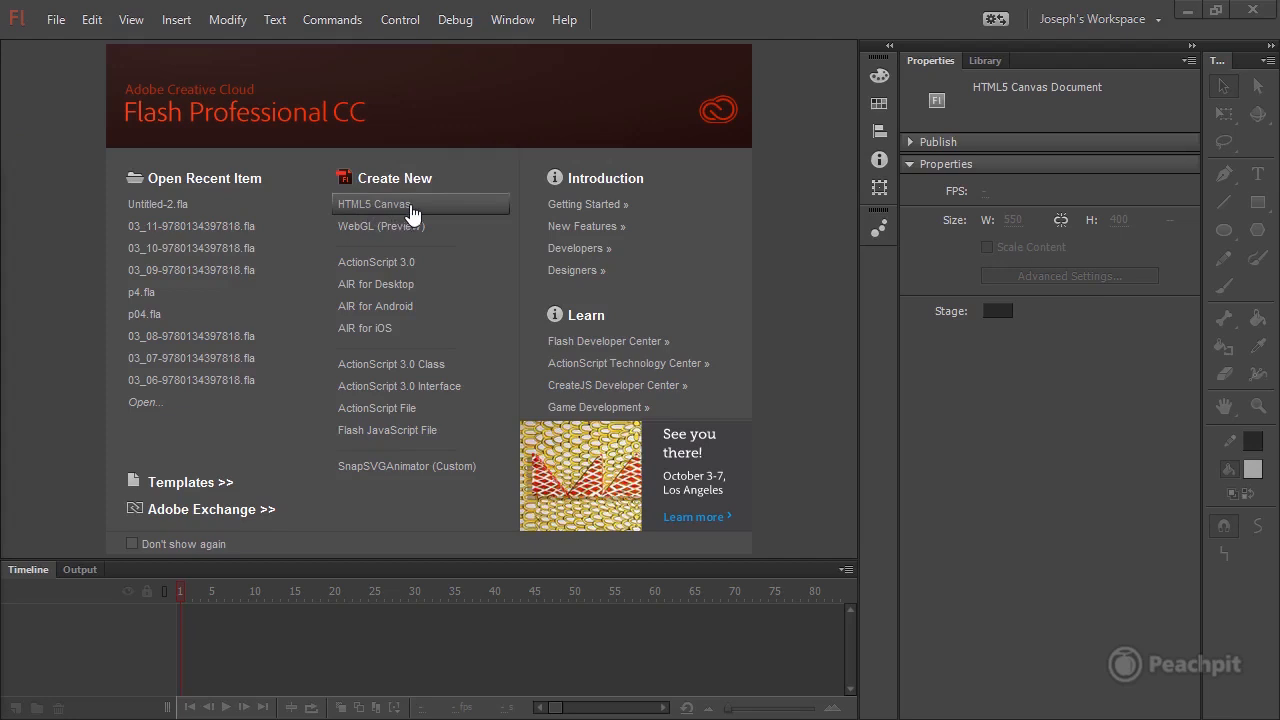
Create a new HTML5 Canvas document.
{"action": "left_click", "coordinate": [427, 208]}
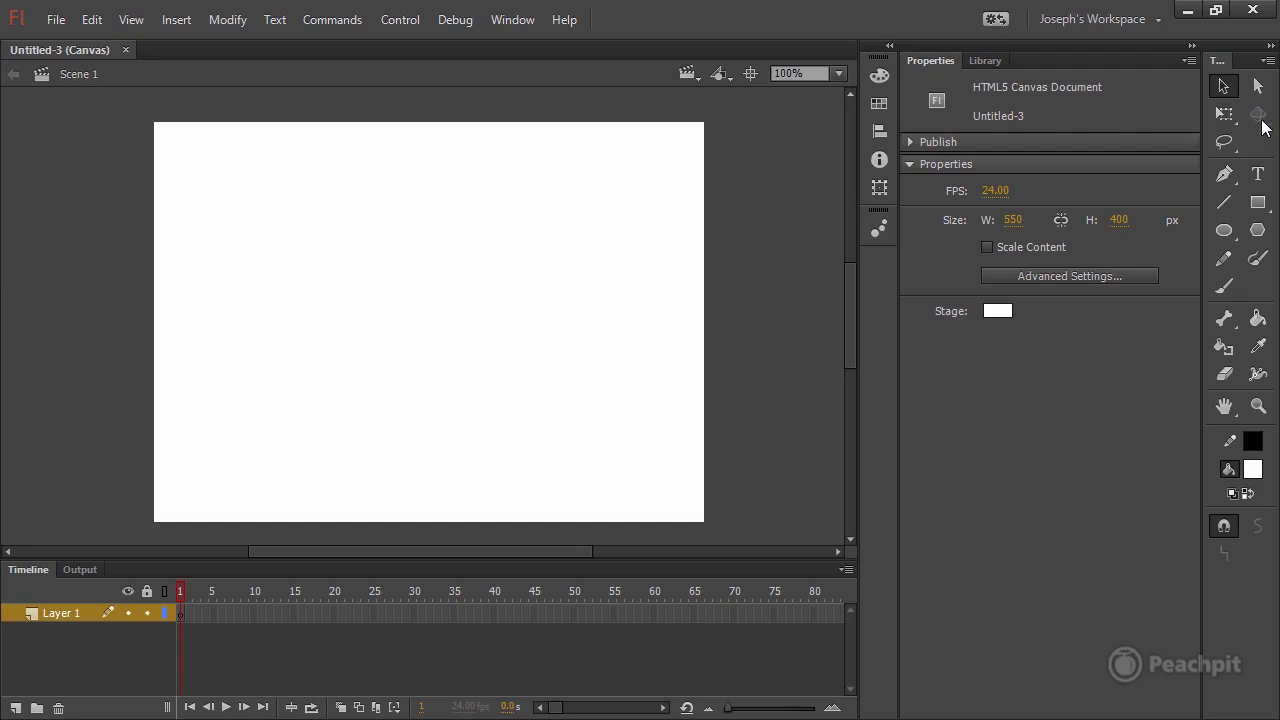
Examine which text types the Text tool offers in the HTML5 Canvas document.
{"action": "left_click", "coordinate": [1258, 178]}
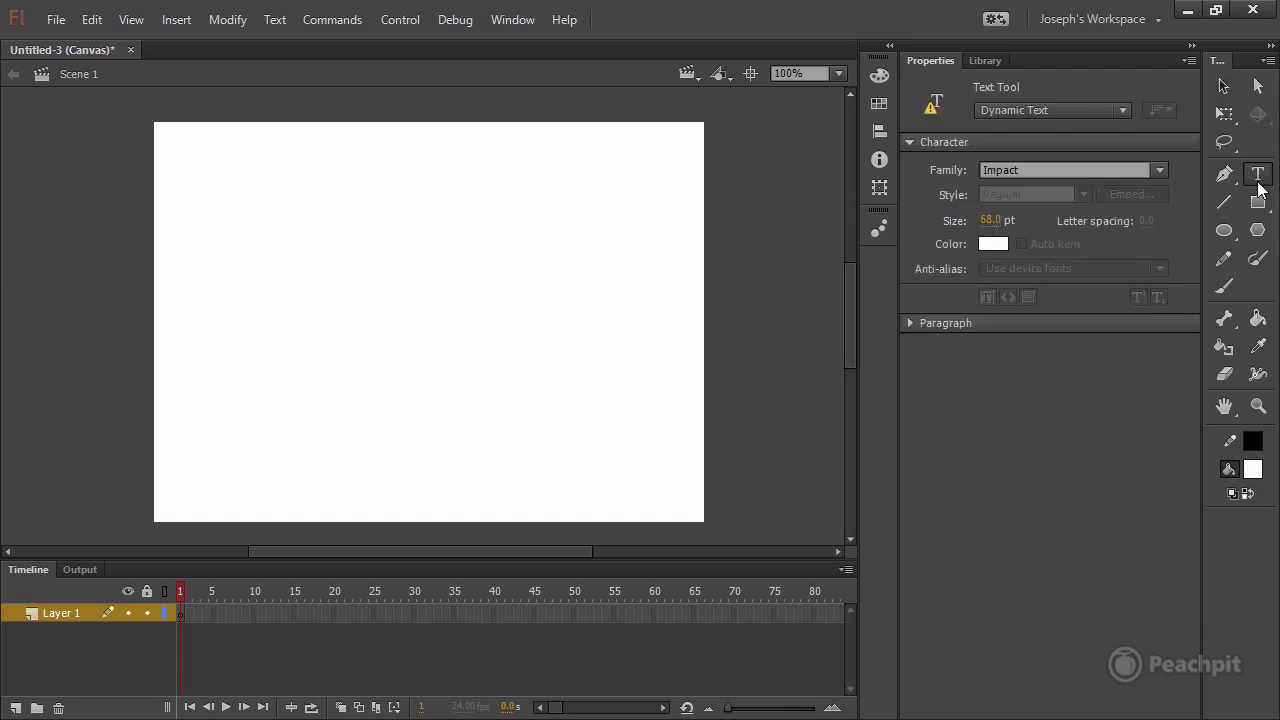
{"action": "left_click", "coordinate": [1030, 109]}
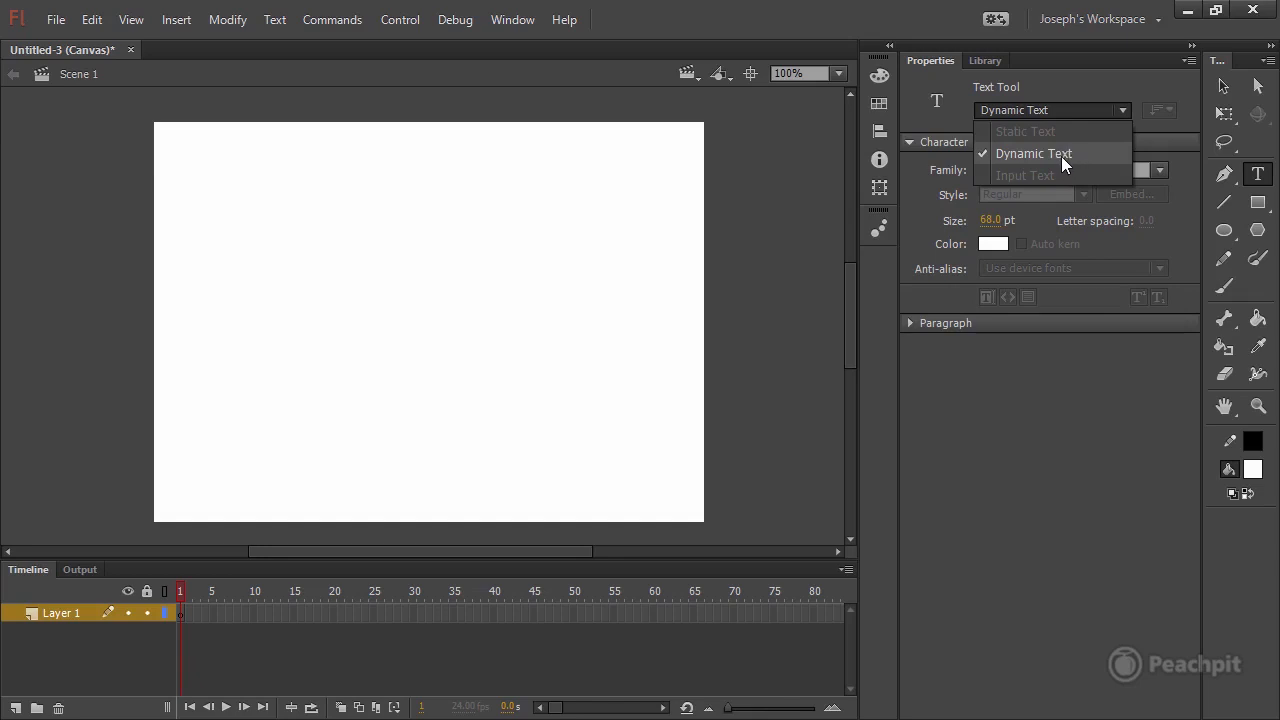
{"action": "left_click", "coordinate": [987, 386]}
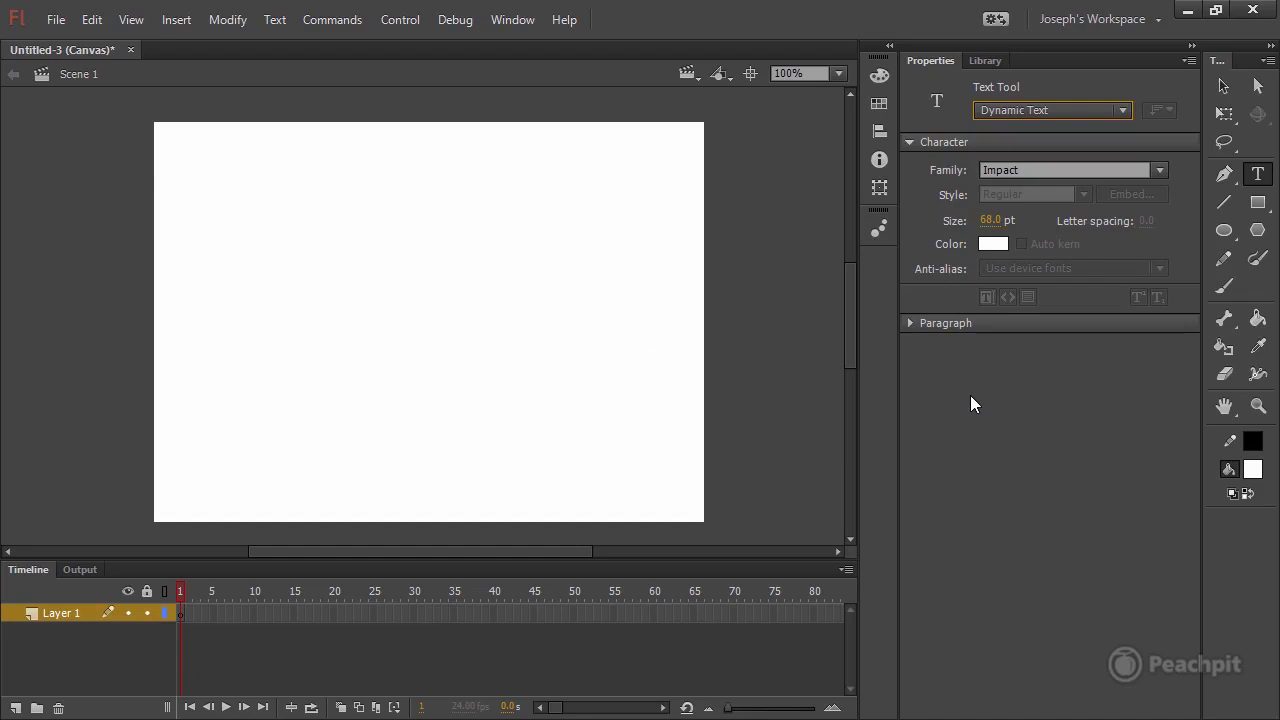
Add a second layer, naming the lower layer BG and the upper layer Frame.
{"action": "left_click", "coordinate": [16, 709]}
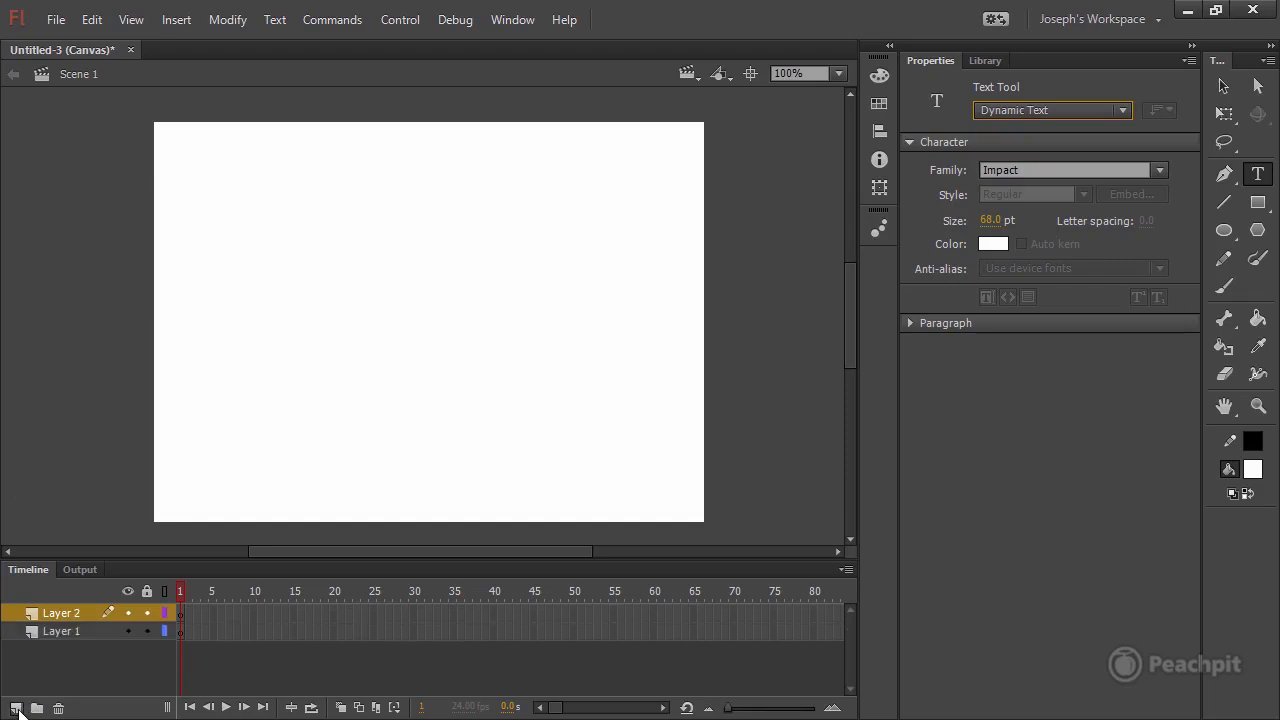
{"action": "double_click", "coordinate": [61, 631]}
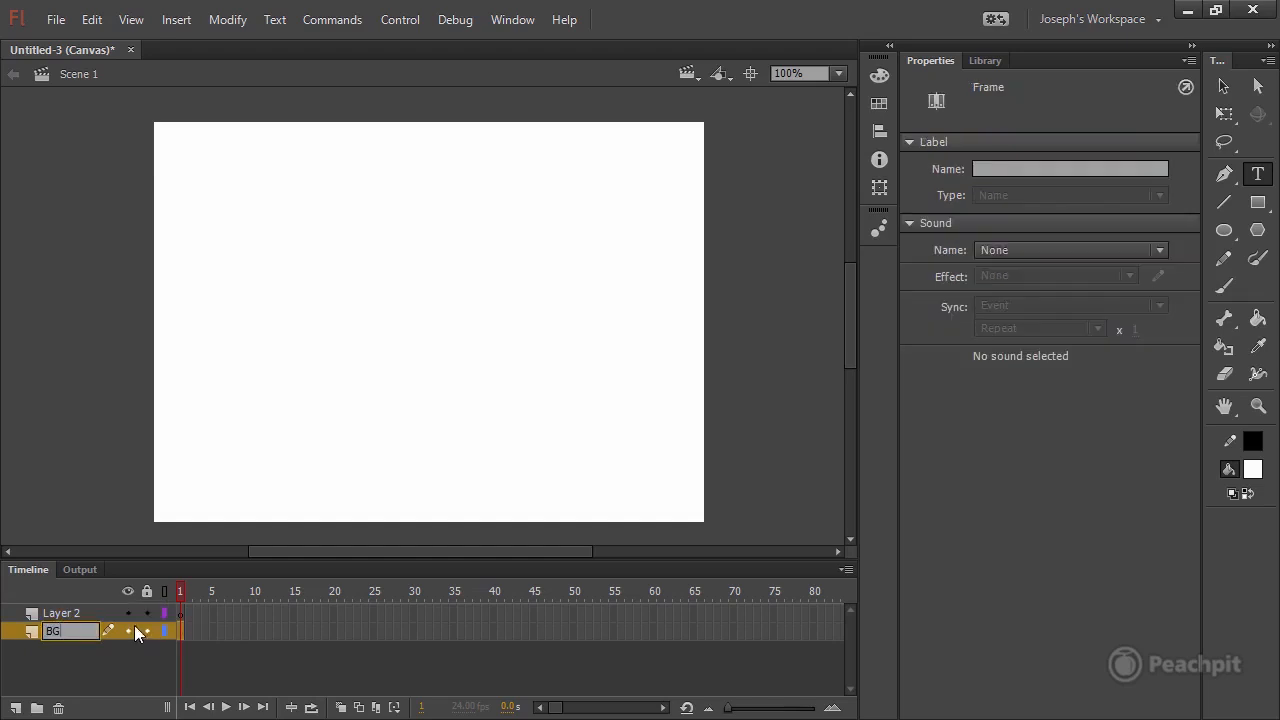
{"action": "left_click", "coordinate": [70, 613]}
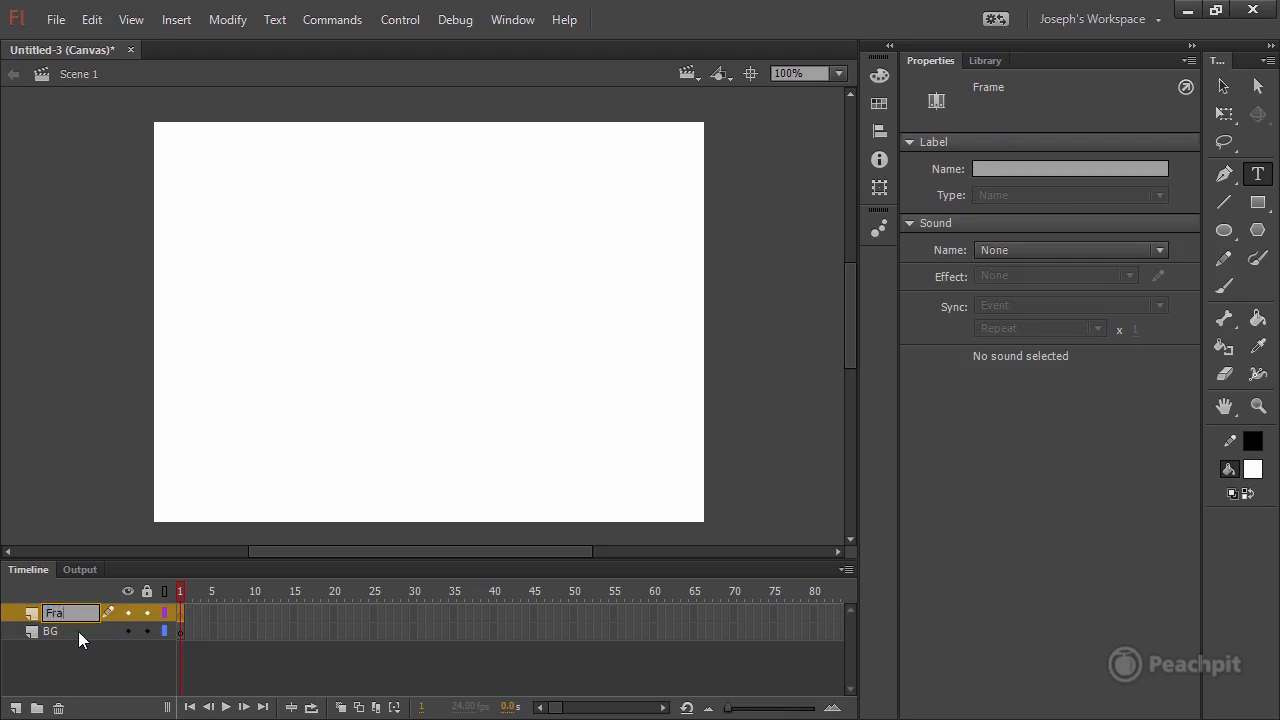
{"action": "type", "text": "Frame"}
{"action": "left_click", "coordinate": [94, 661]}
Lock both layers with BG as the active one, and save the document as greeting.fla.
{"action": "left_click", "coordinate": [76, 633]}
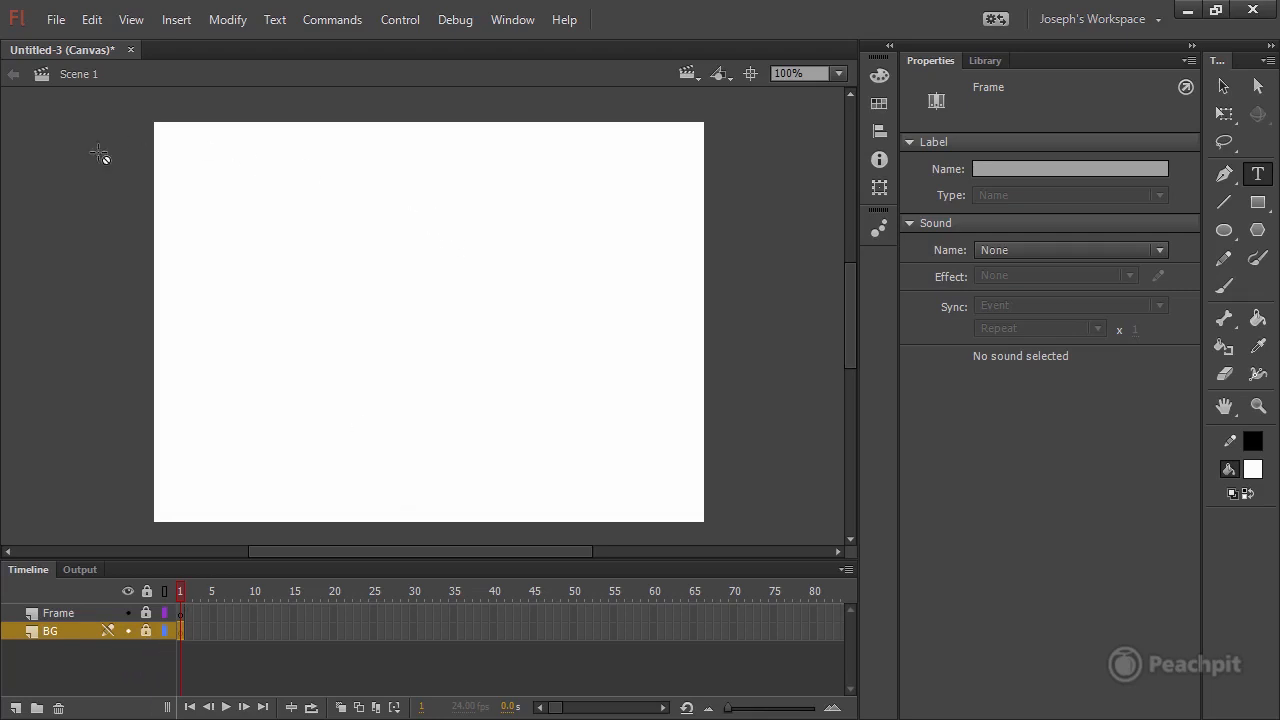
{"action": "left_click", "coordinate": [56, 20]}
{"action": "left_click", "coordinate": [140, 214]}
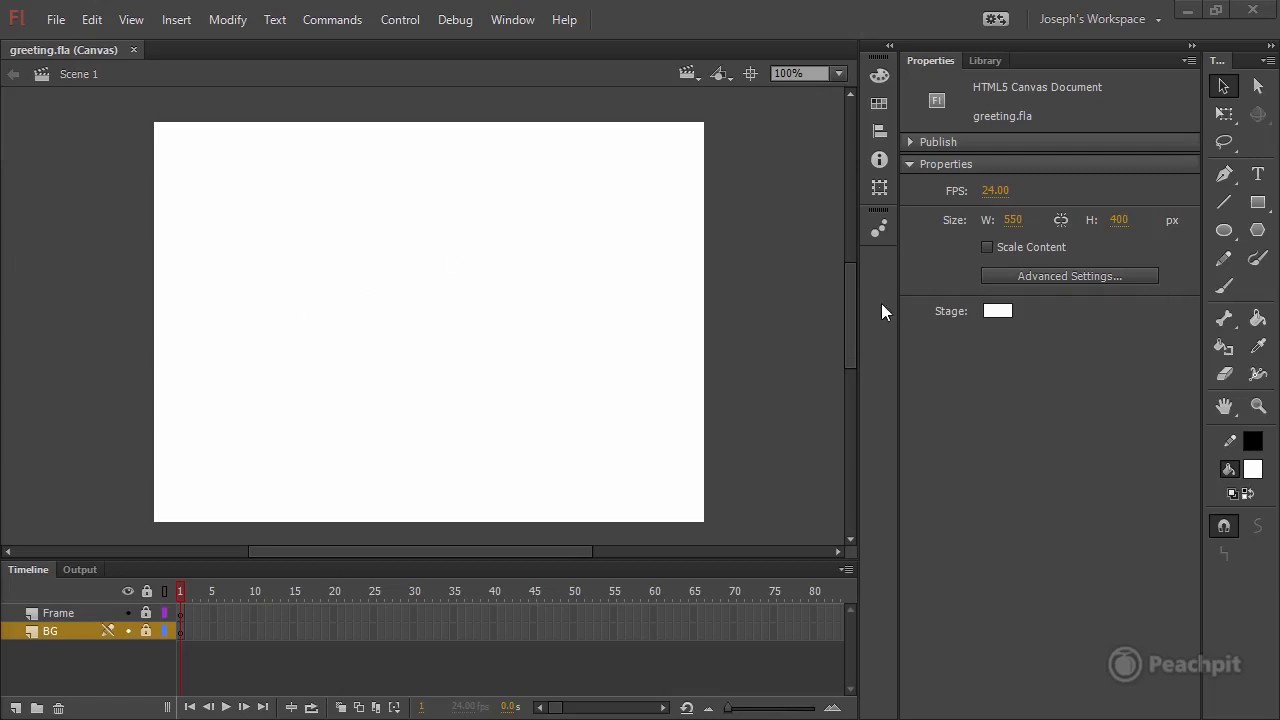
Set the stage background colour to #FF9933.
{"action": "left_click", "coordinate": [997, 311]}
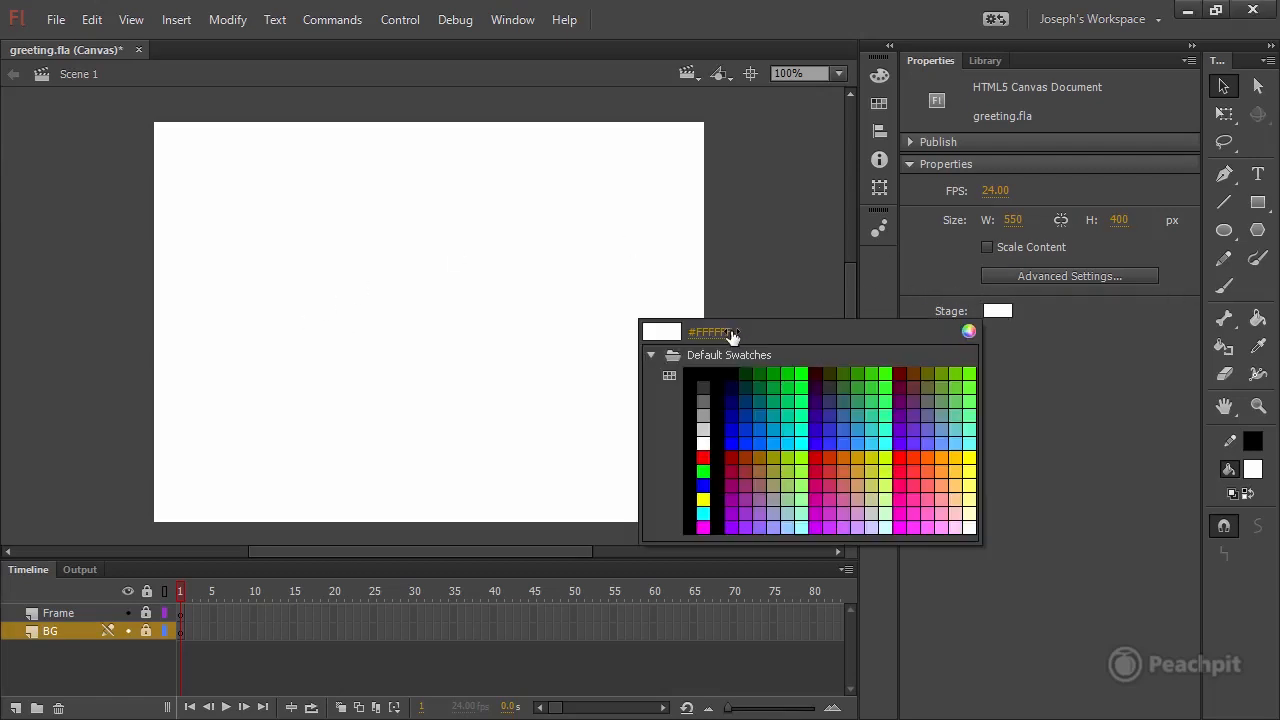
{"action": "left_click", "coordinate": [712, 331]}
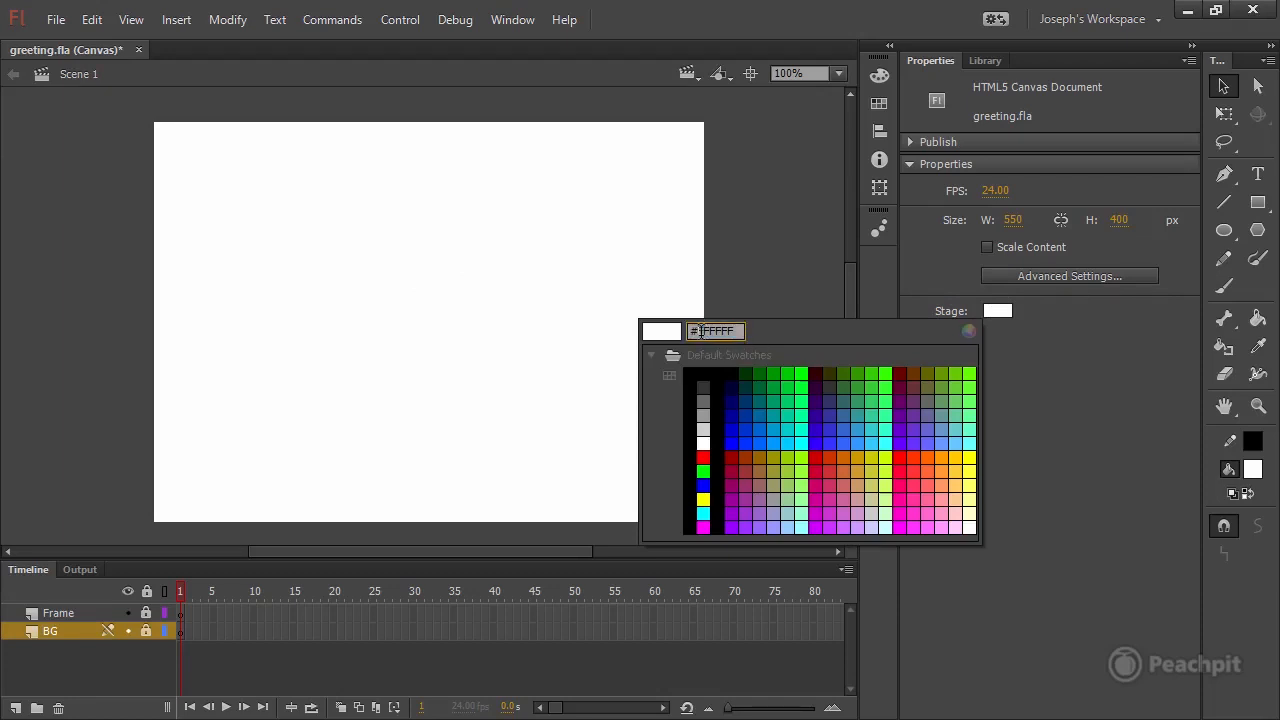
{"action": "type", "text": "FF9933"}
{"action": "key", "text": "Return"}
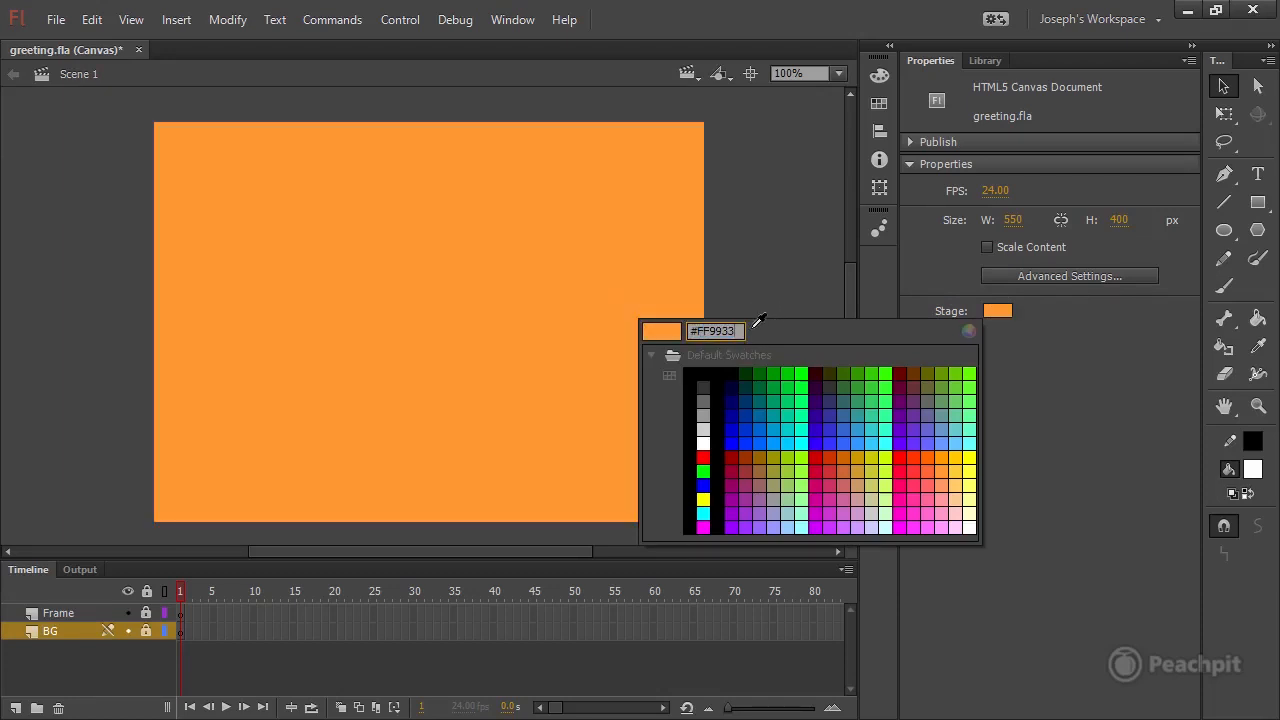
{"action": "left_click", "coordinate": [665, 334]}
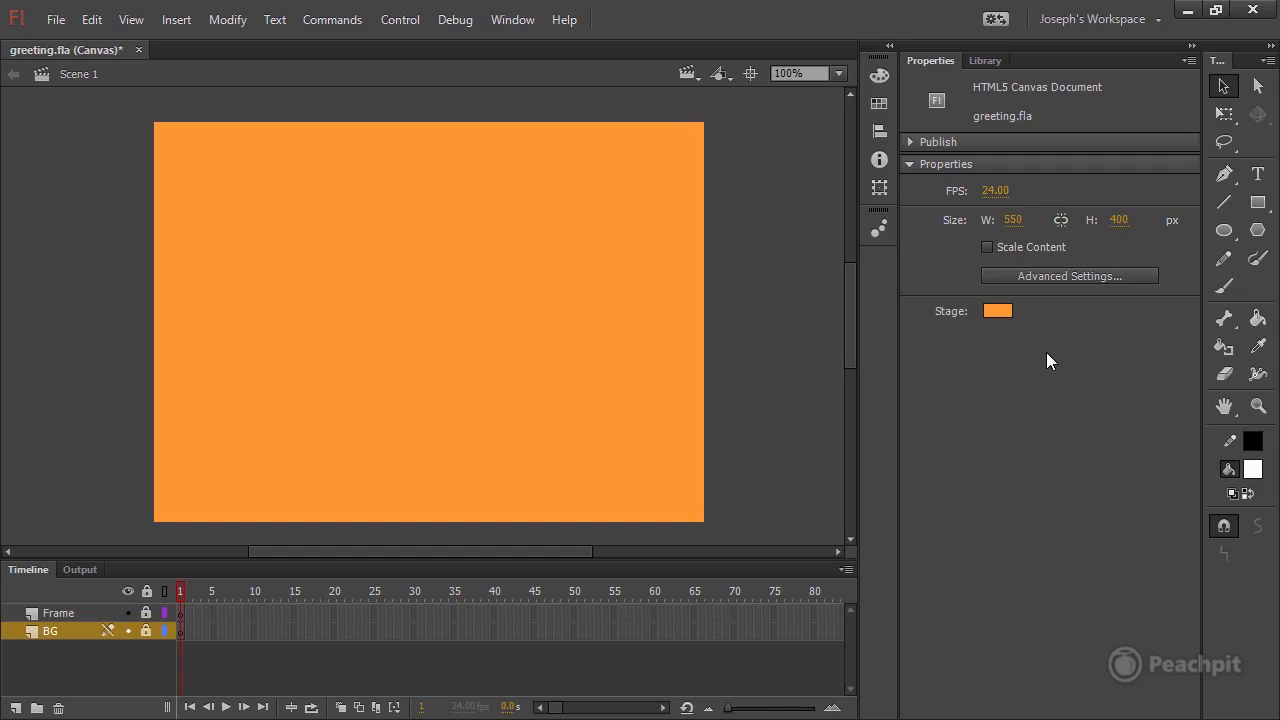
Unlock the BG layer and set up the Rectangle tool with object drawing mode on.
{"action": "left_click", "coordinate": [68, 615]}
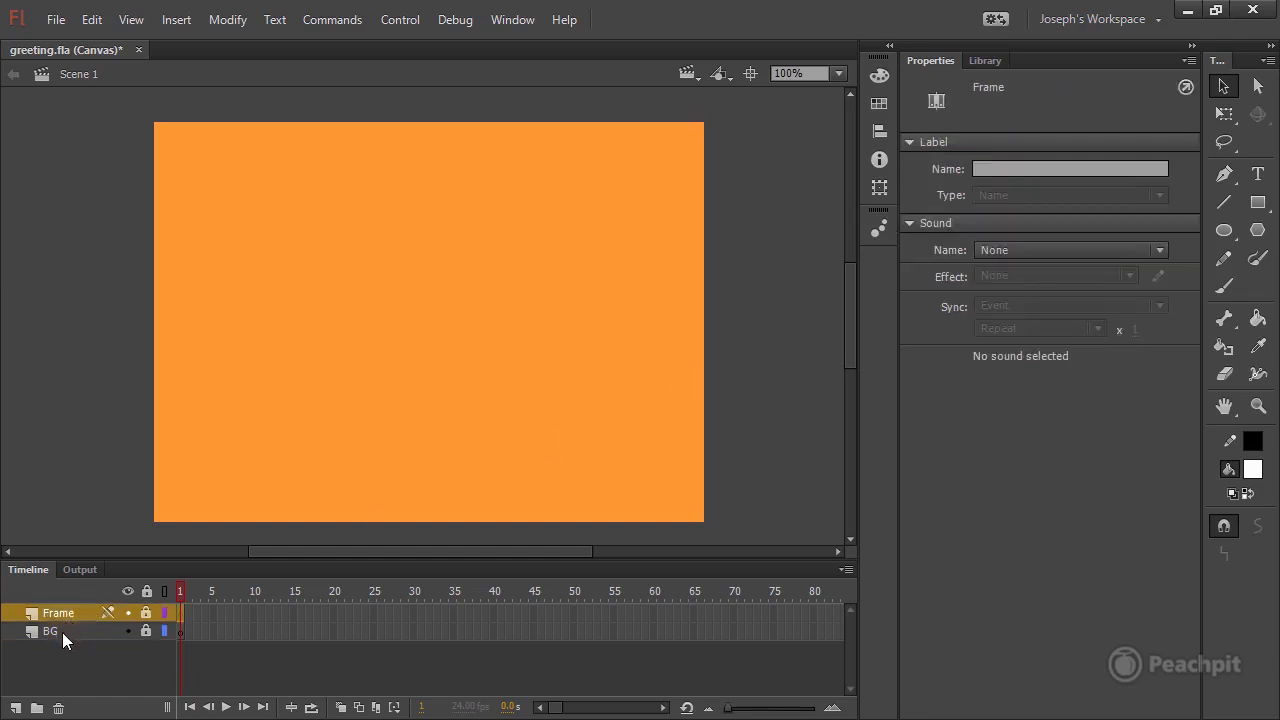
{"action": "left_click", "coordinate": [62, 631]}
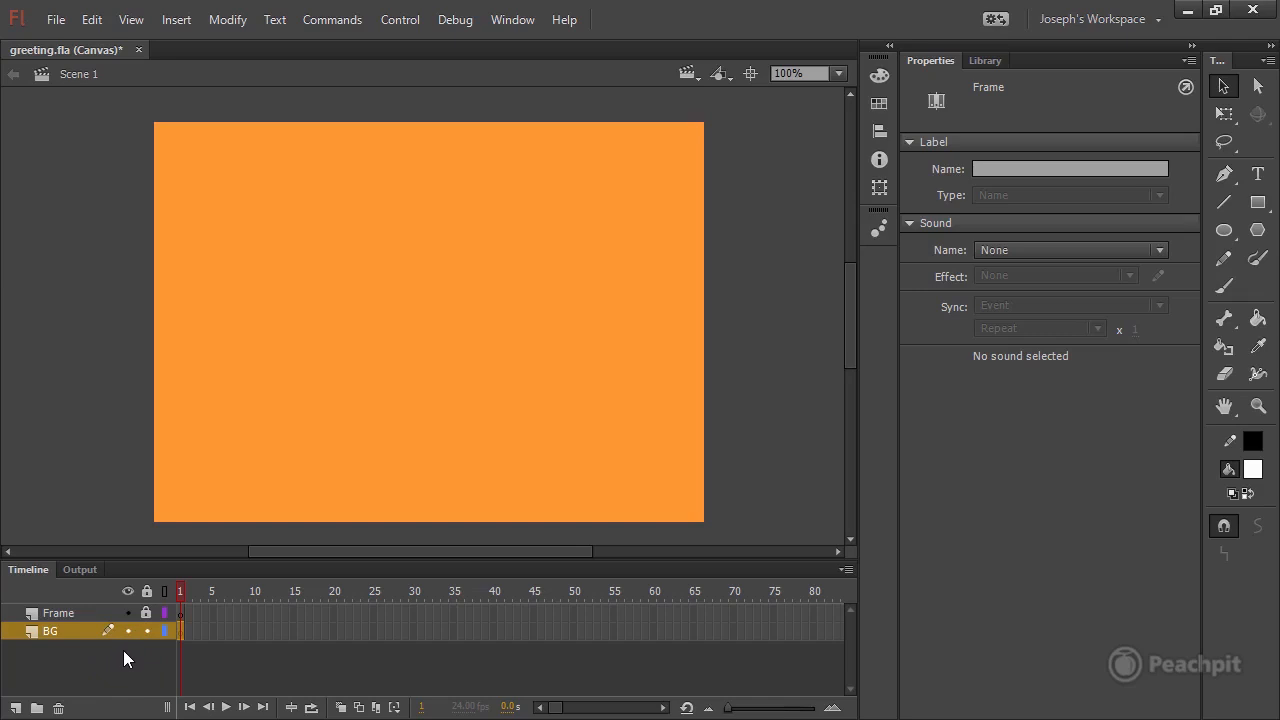
{"action": "left_click", "coordinate": [1261, 205]}
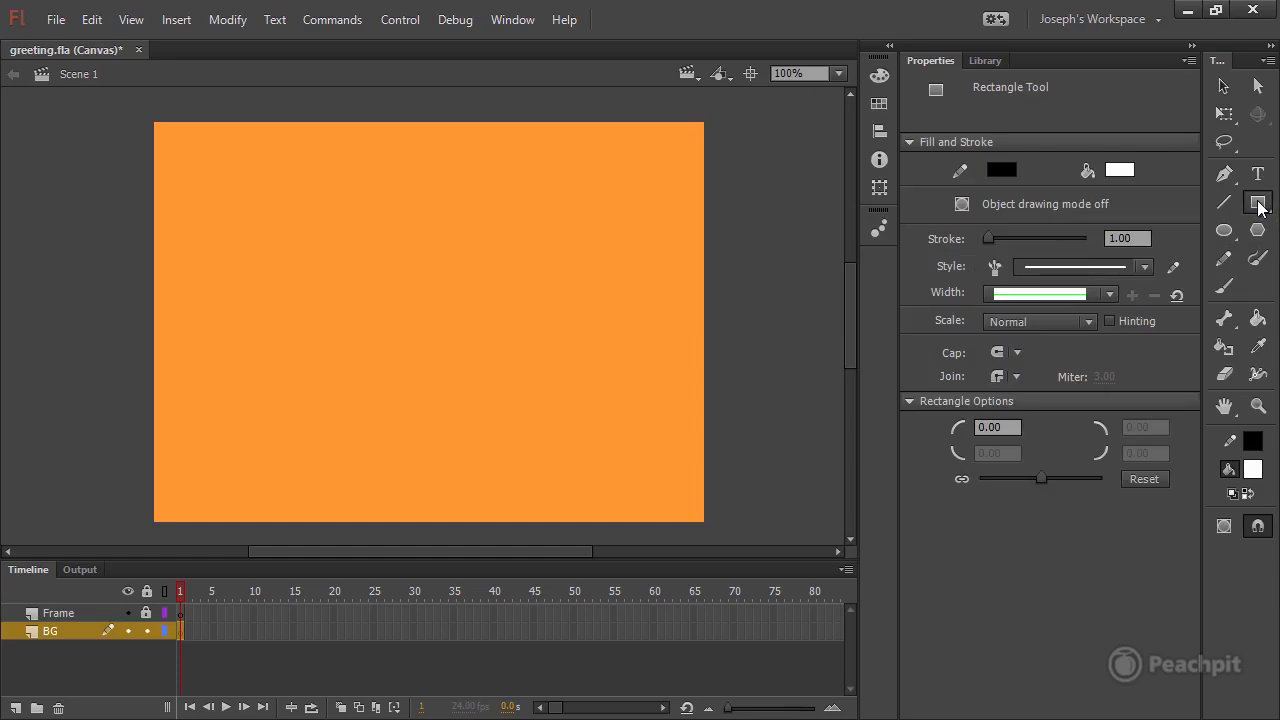
{"action": "left_click", "coordinate": [1224, 527]}
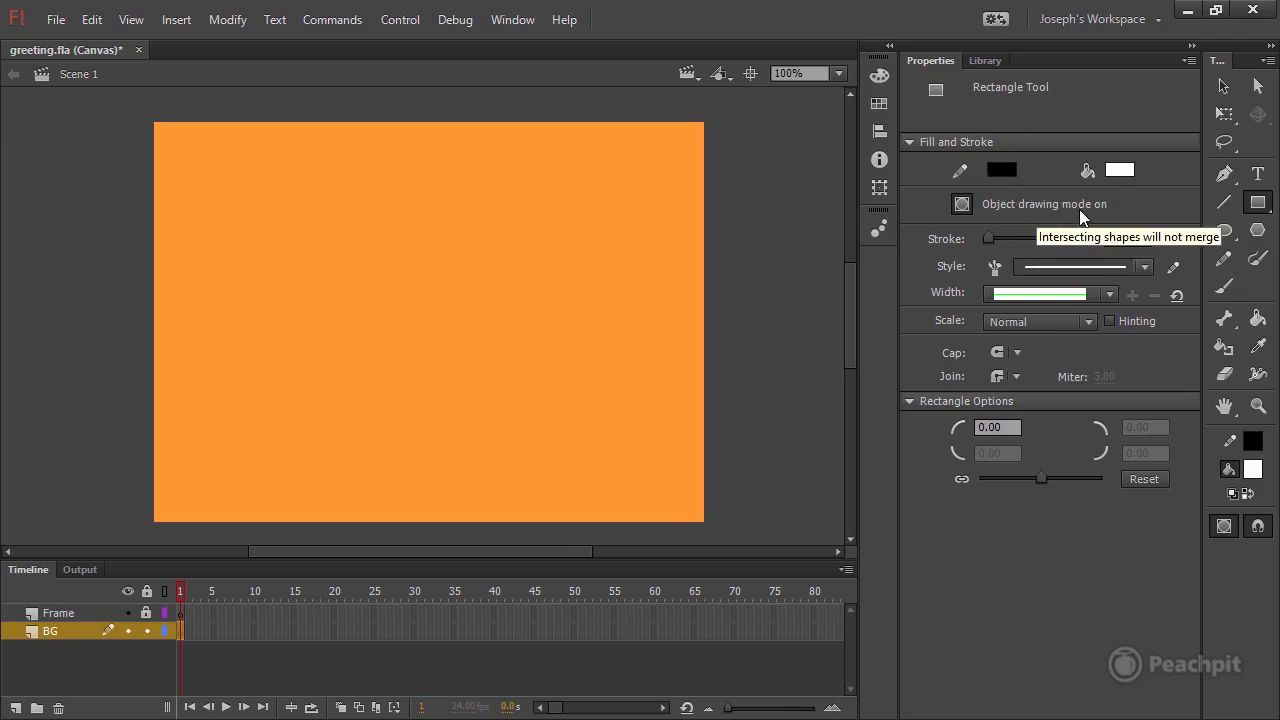
{"action": "left_click", "coordinate": [960, 205]}
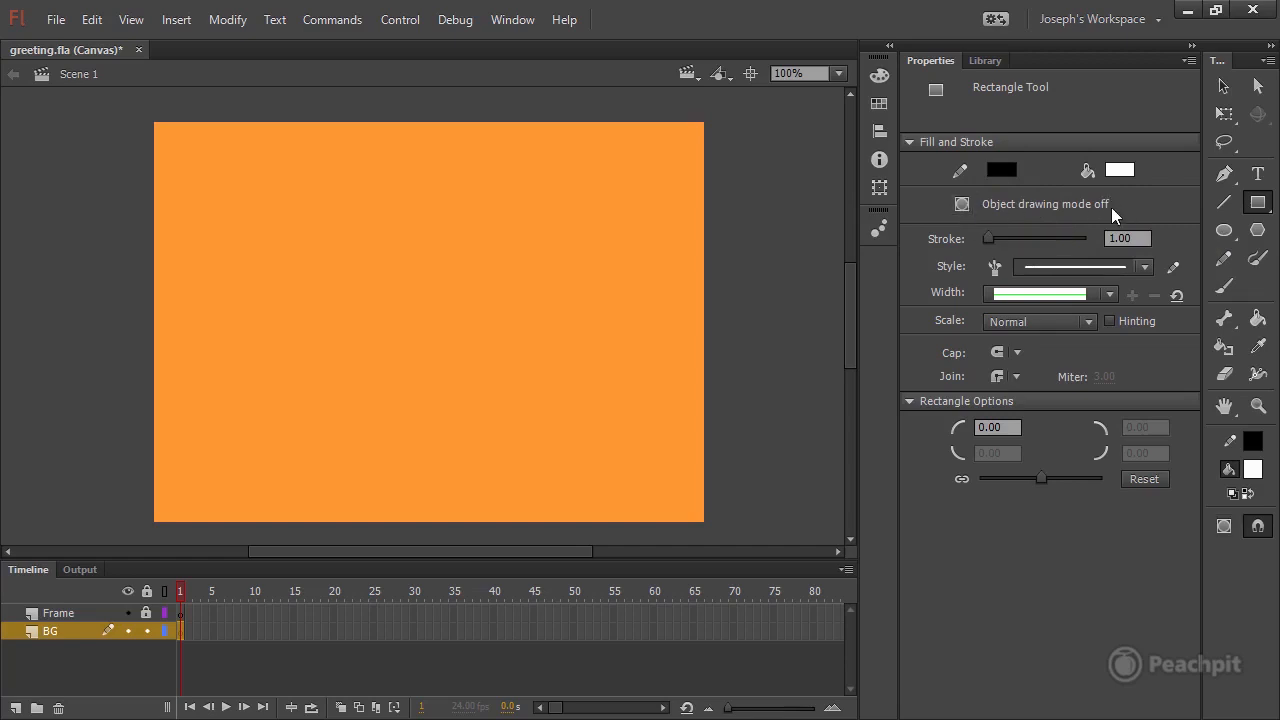
{"action": "left_click", "coordinate": [960, 205]}
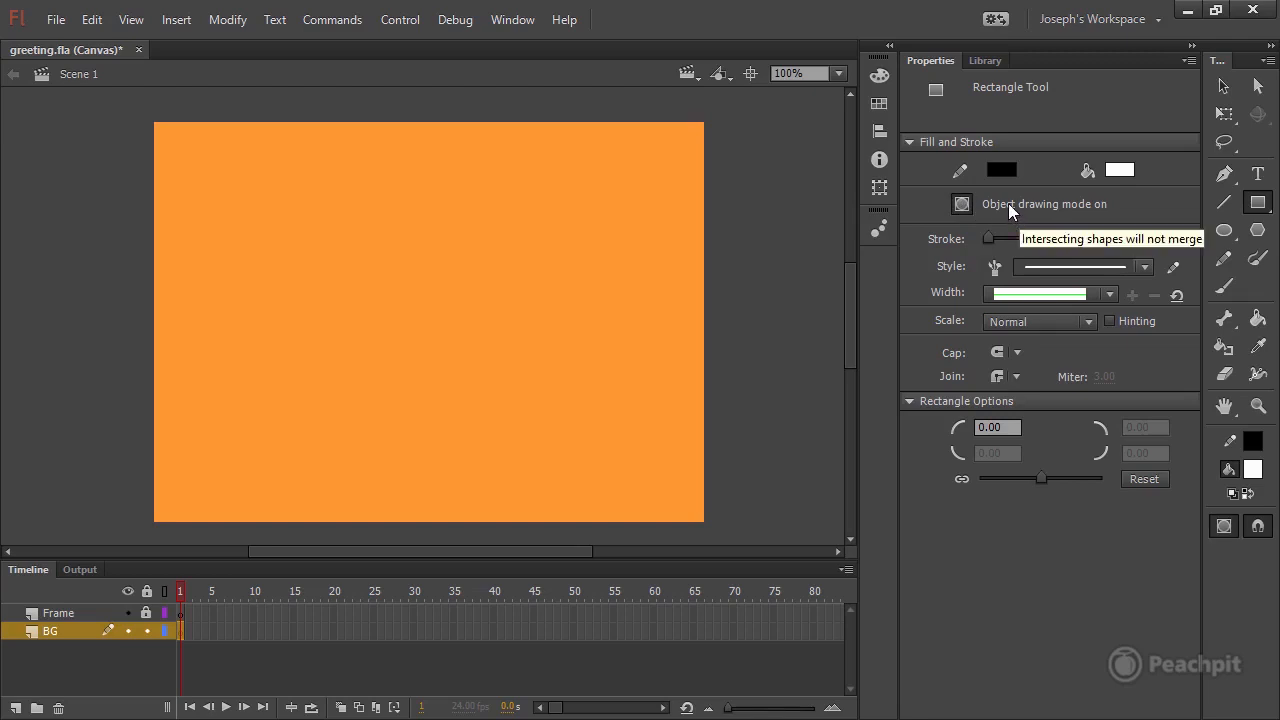
Set the Rectangle tool to no stroke and a fill of #FF9933, matching the stage colour.
{"action": "left_click", "coordinate": [1000, 170]}
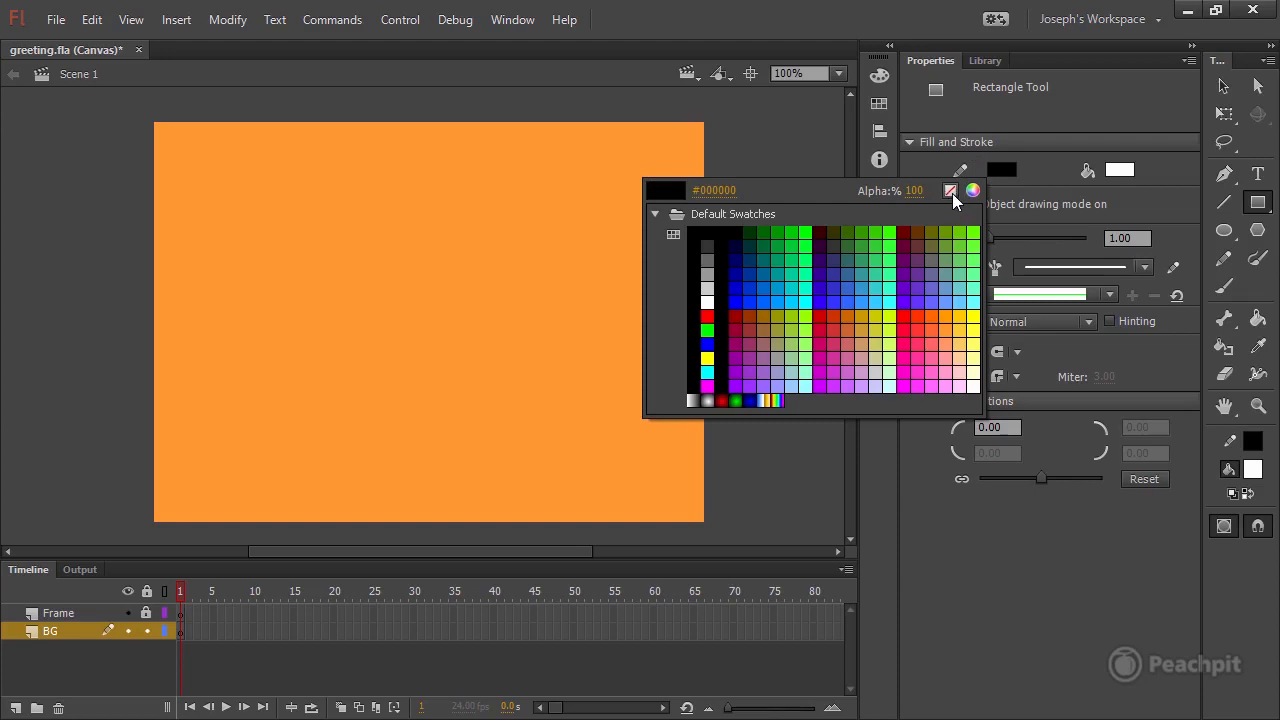
{"action": "left_click", "coordinate": [950, 191]}
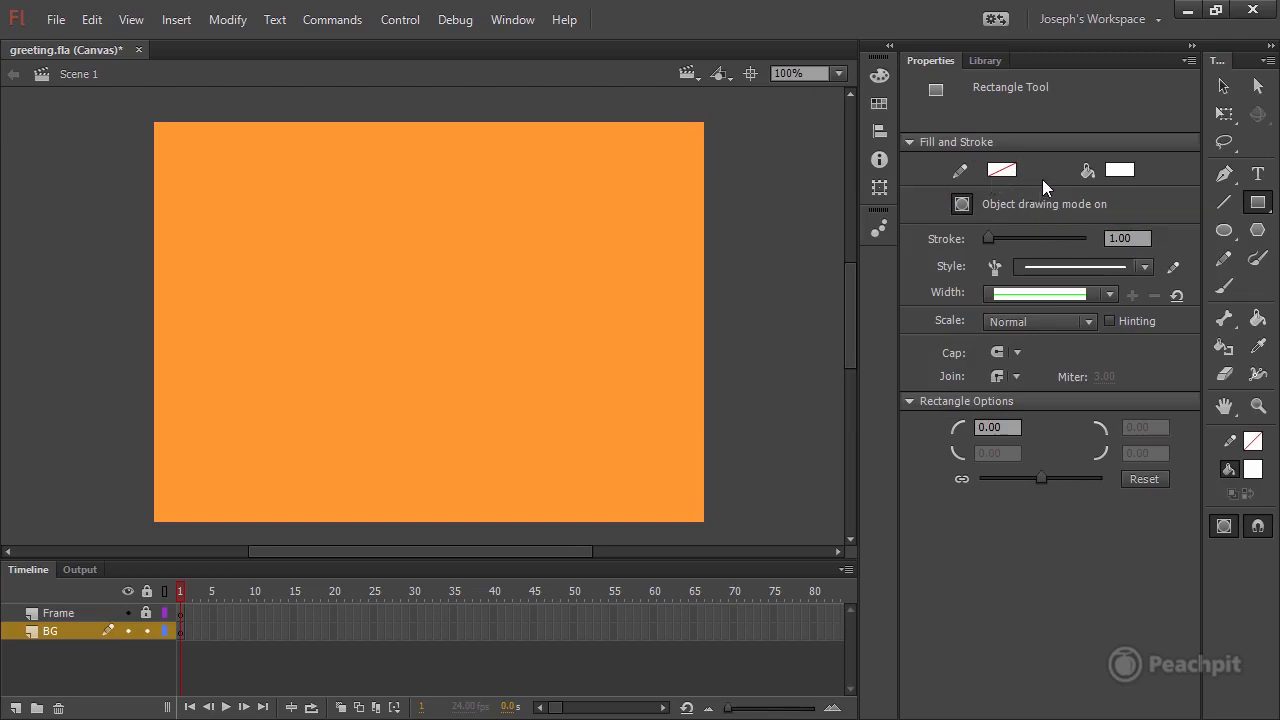
{"action": "left_click", "coordinate": [1121, 170]}
{"action": "left_click", "coordinate": [851, 190]}
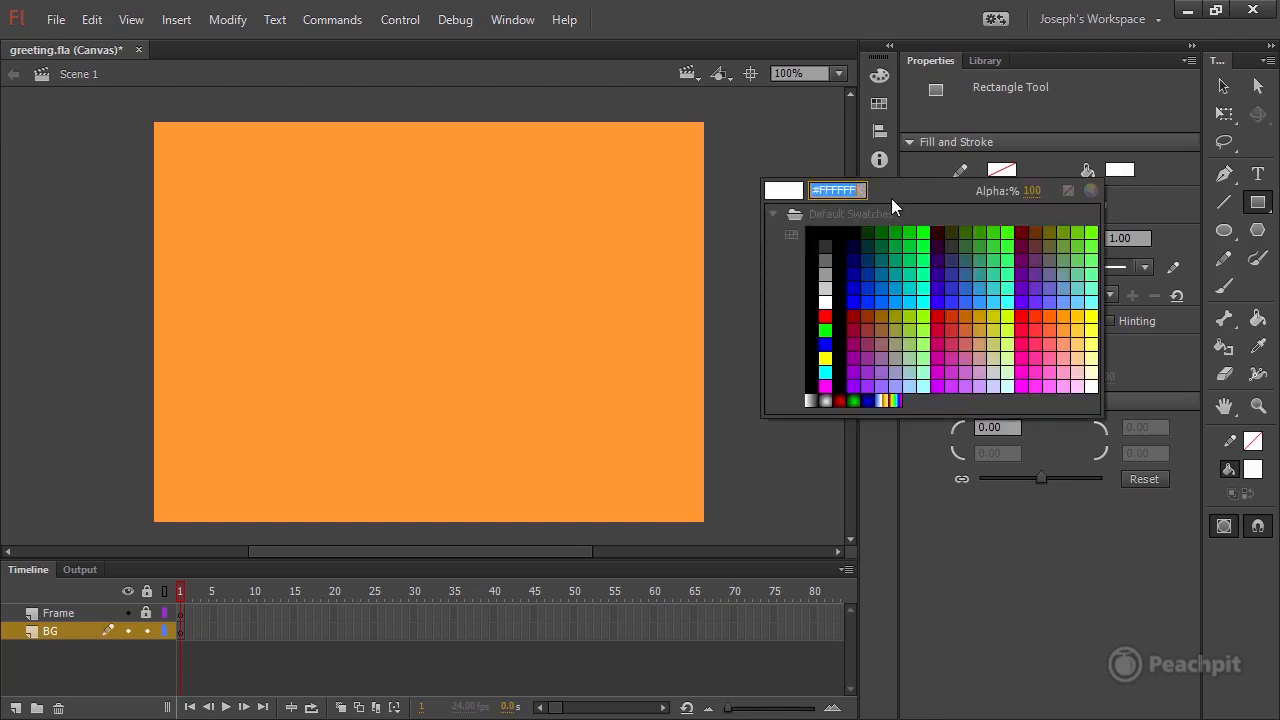
{"action": "type", "text": "FF9933"}
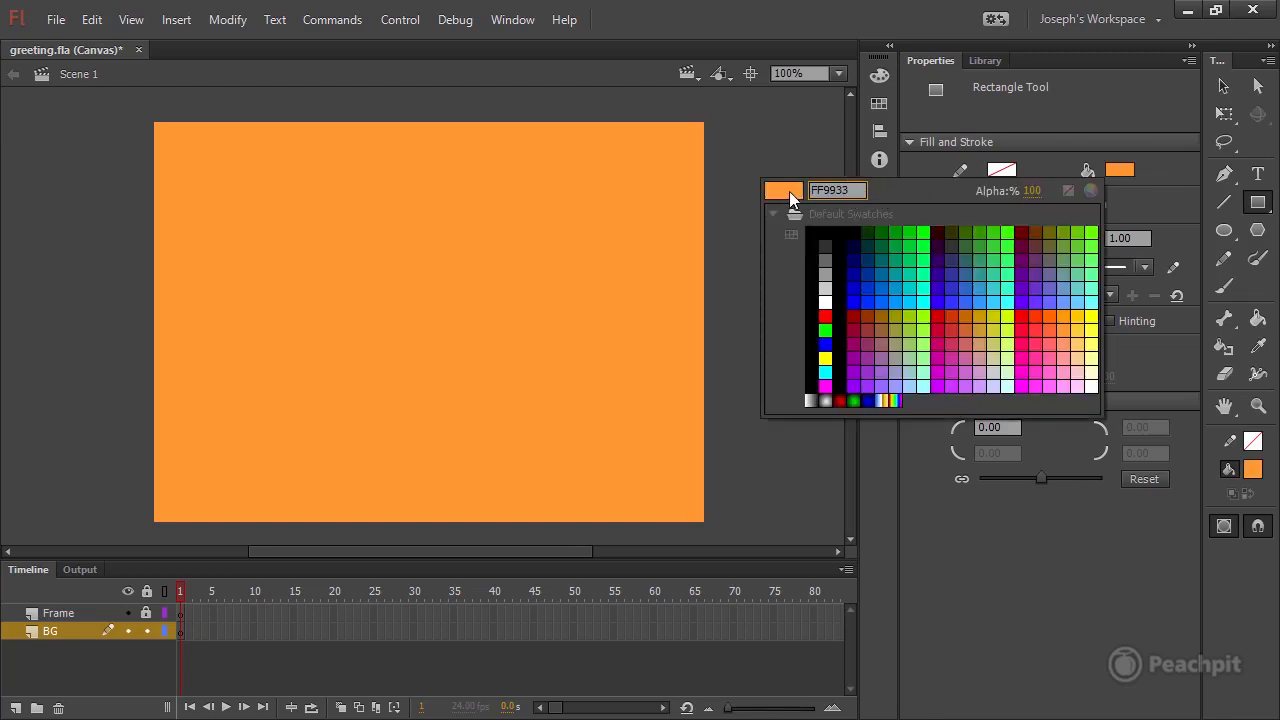
{"action": "key", "text": "Return"}
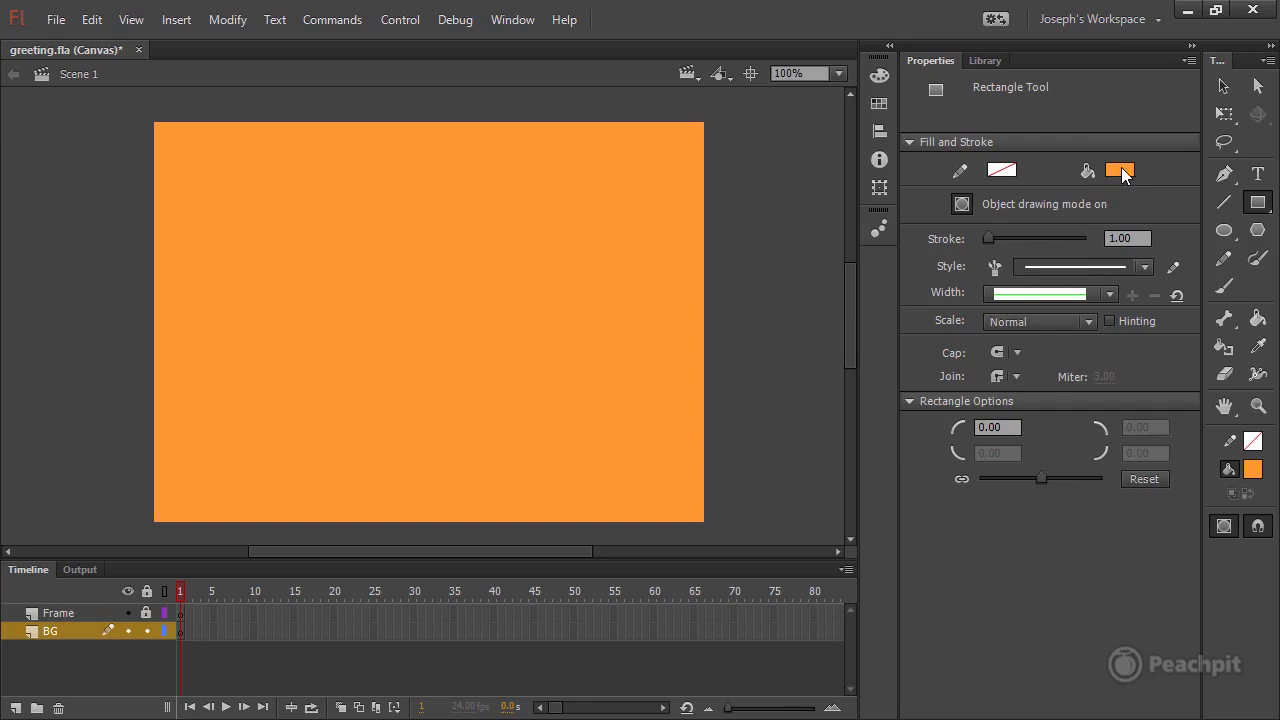
{"action": "left_click", "coordinate": [1121, 169]}
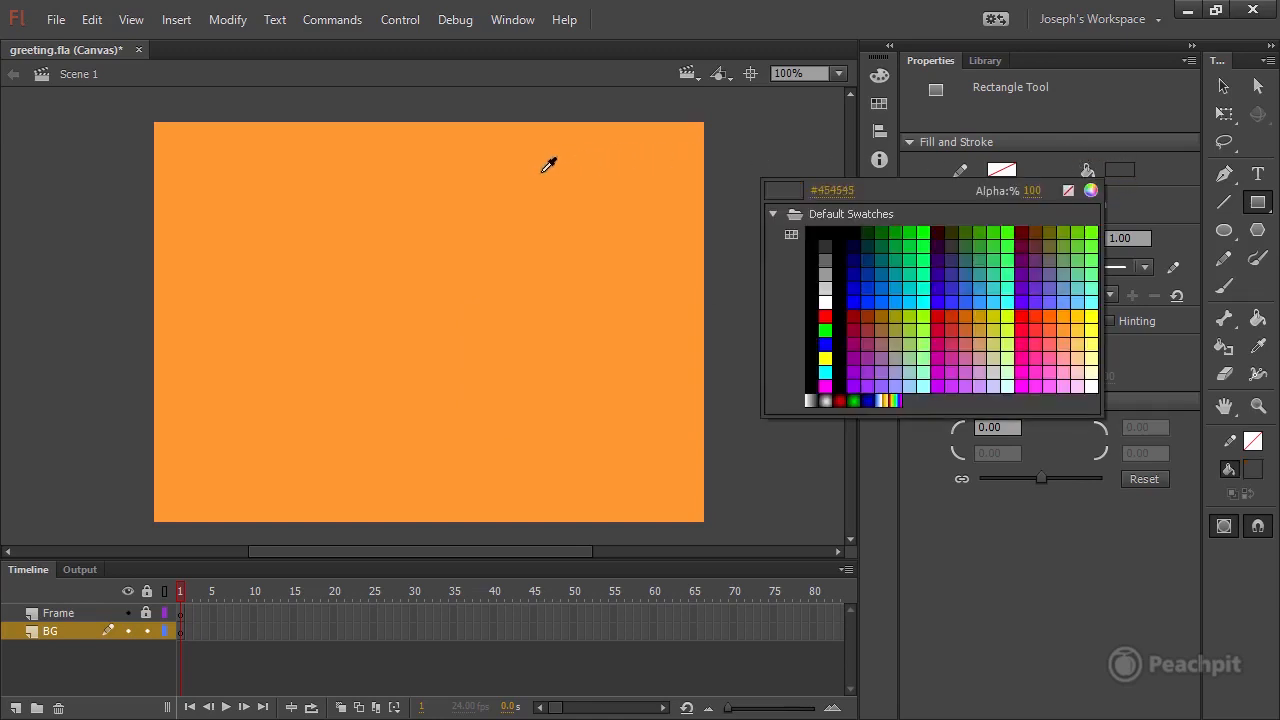
{"action": "left_click", "coordinate": [364, 298]}
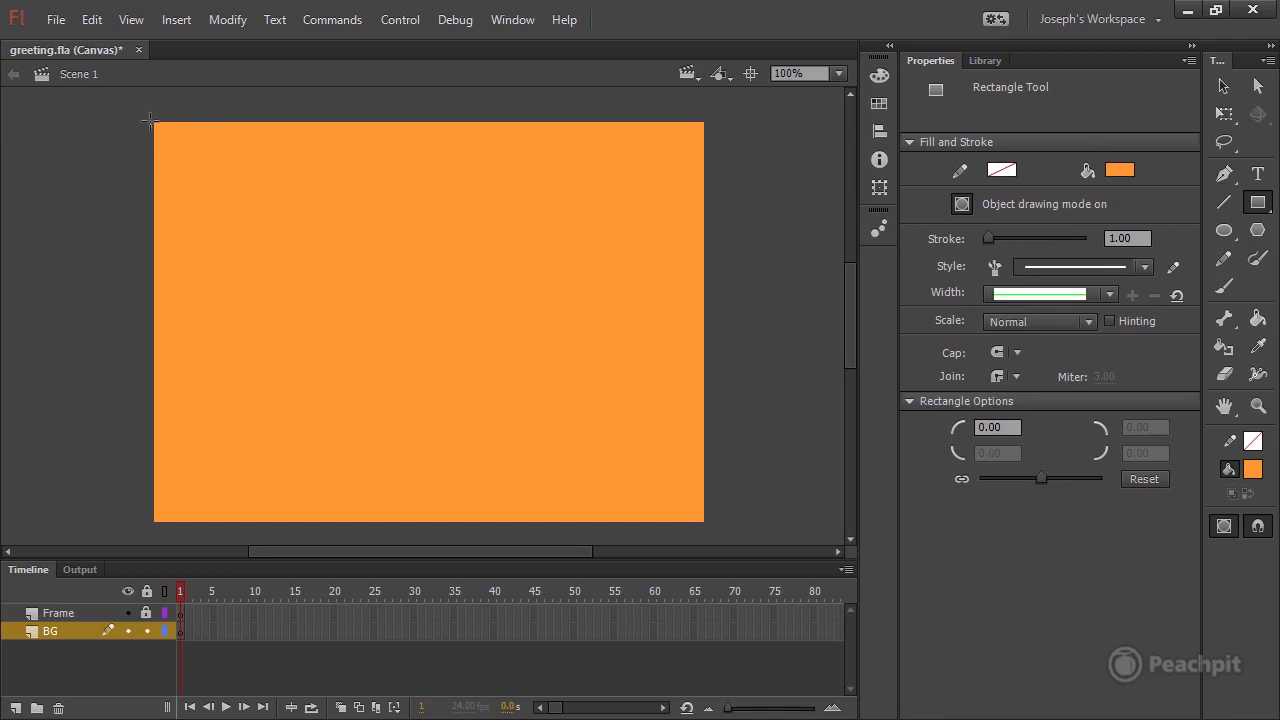
Draw a rectangle of about 548 by 399 px covering the stage on the BG layer, and select it.
{"action": "left_click_drag", "start_coordinate": [153, 122], "coordinate": [700, 521]}
{"action": "left_click", "coordinate": [1222, 88]}
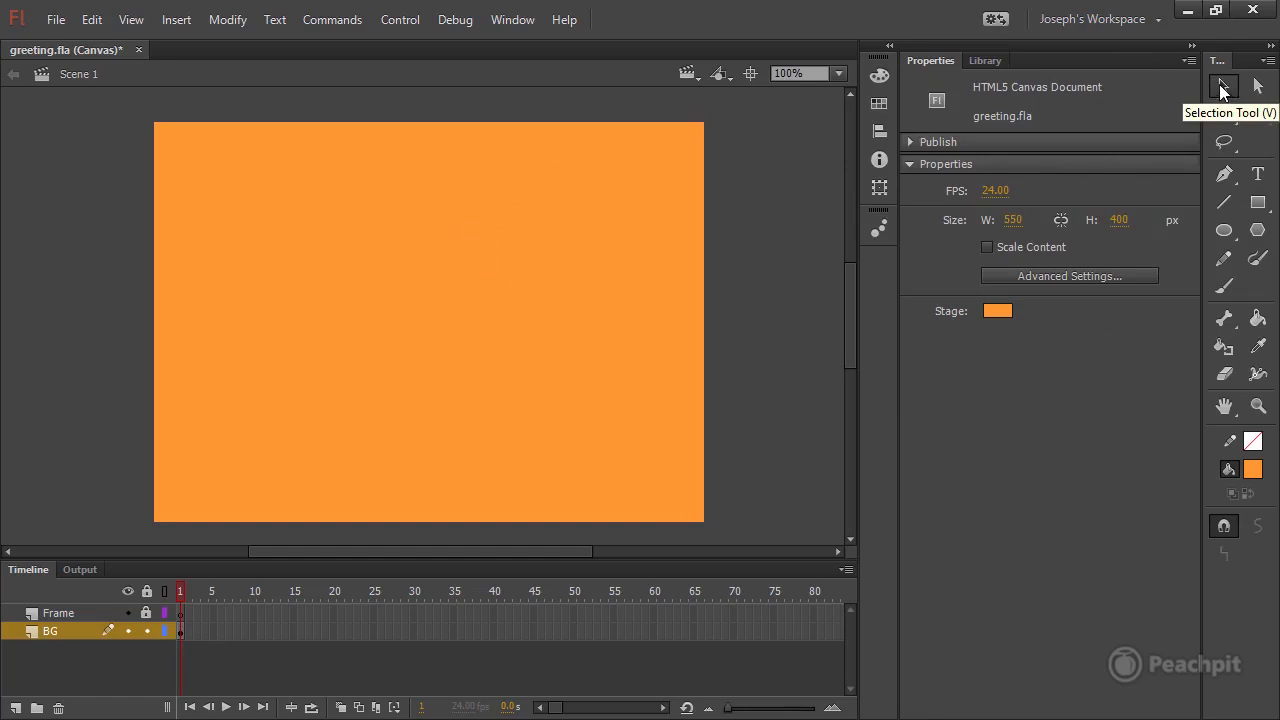
{"action": "left_click", "coordinate": [457, 194]}
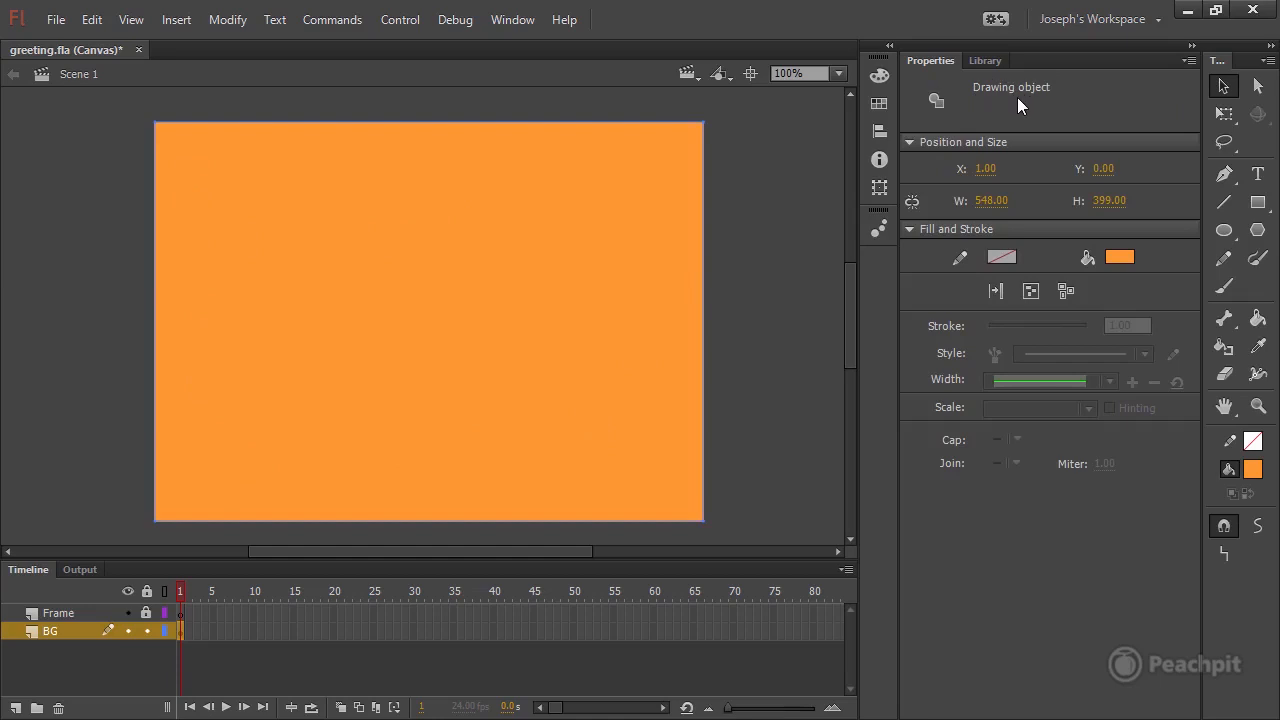
Position the background rectangle at X 0, Y 0 and set its size to 550 by 400 px.
{"action": "left_click", "coordinate": [988, 170]}
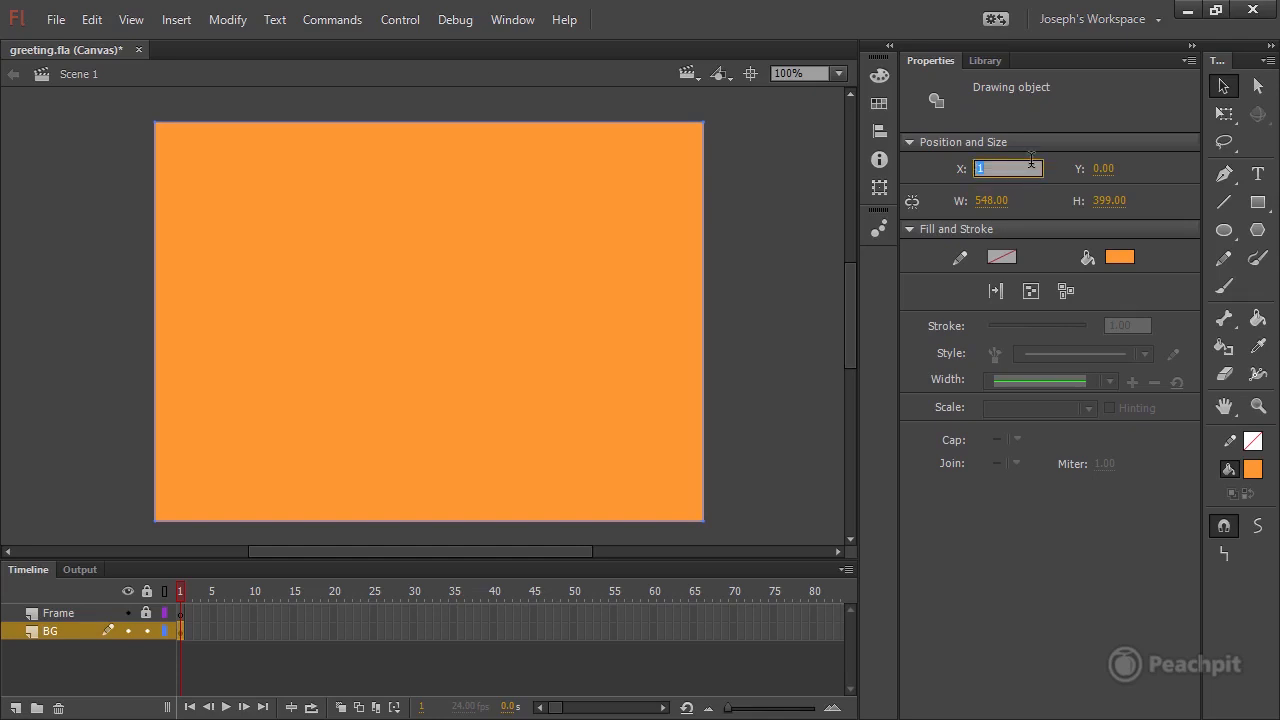
{"action": "type", "text": "0"}
{"action": "left_click", "coordinate": [1102, 170]}
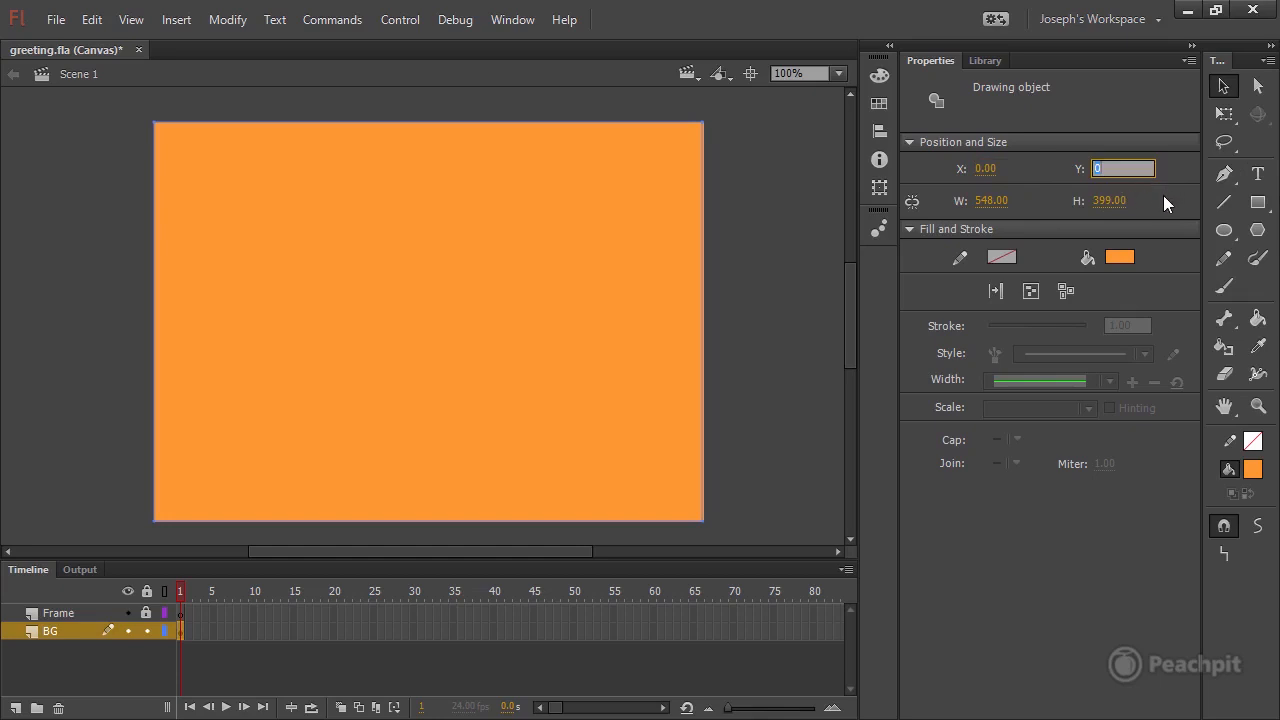
{"action": "left_click", "coordinate": [992, 201]}
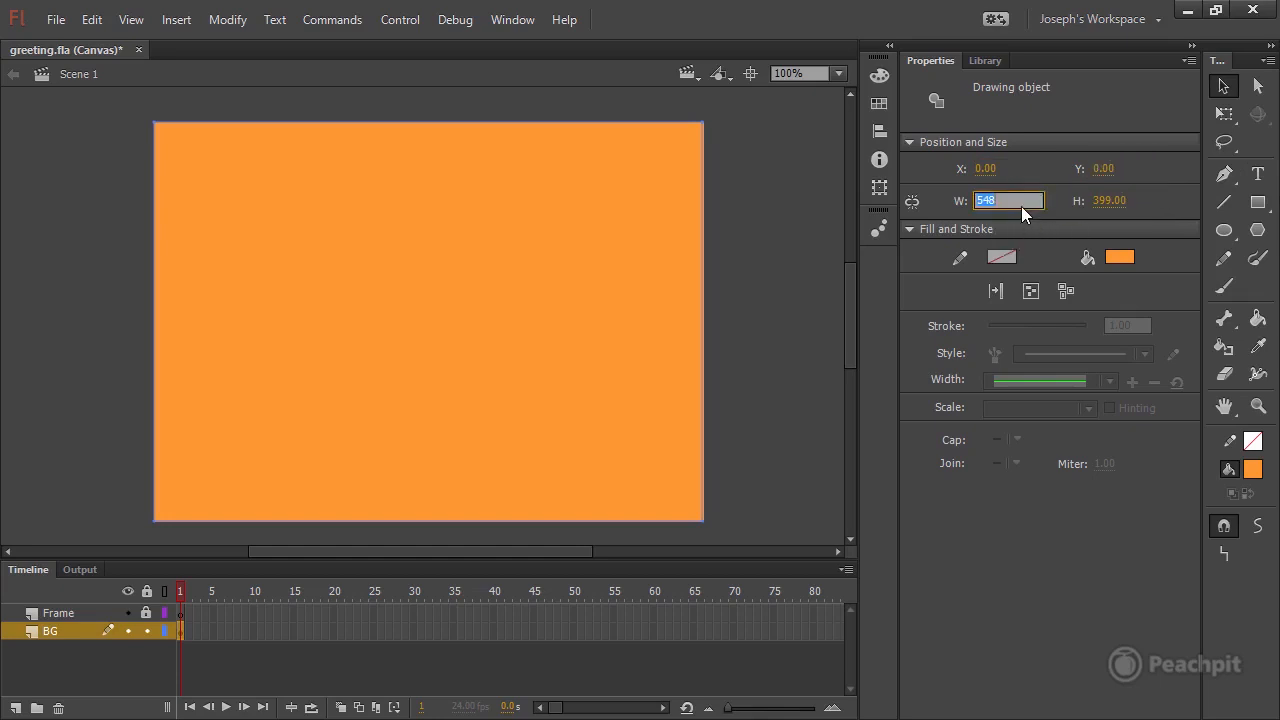
{"action": "left_click", "coordinate": [1116, 202]}
{"action": "type", "text": "400"}
{"action": "key", "text": "Return"}
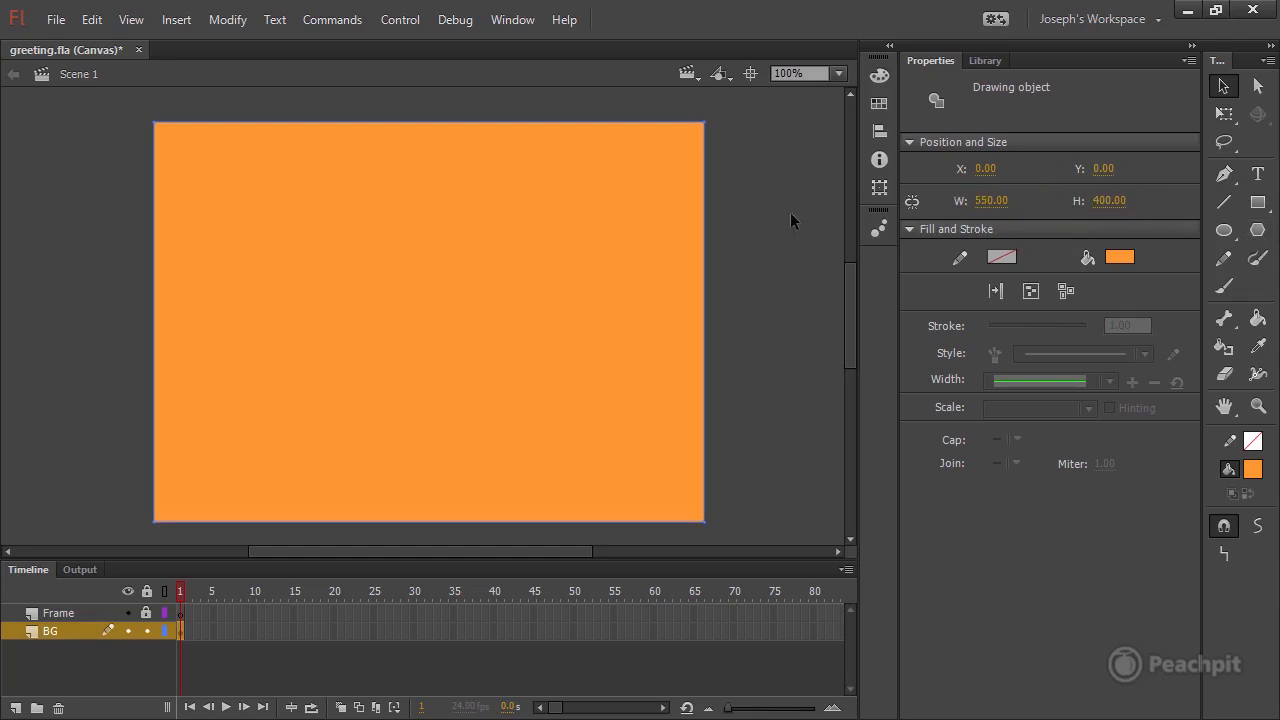
Deselect the background rectangle and save the document.
{"action": "left_click", "coordinate": [233, 628]}
{"action": "key", "text": "ctrl+s"}
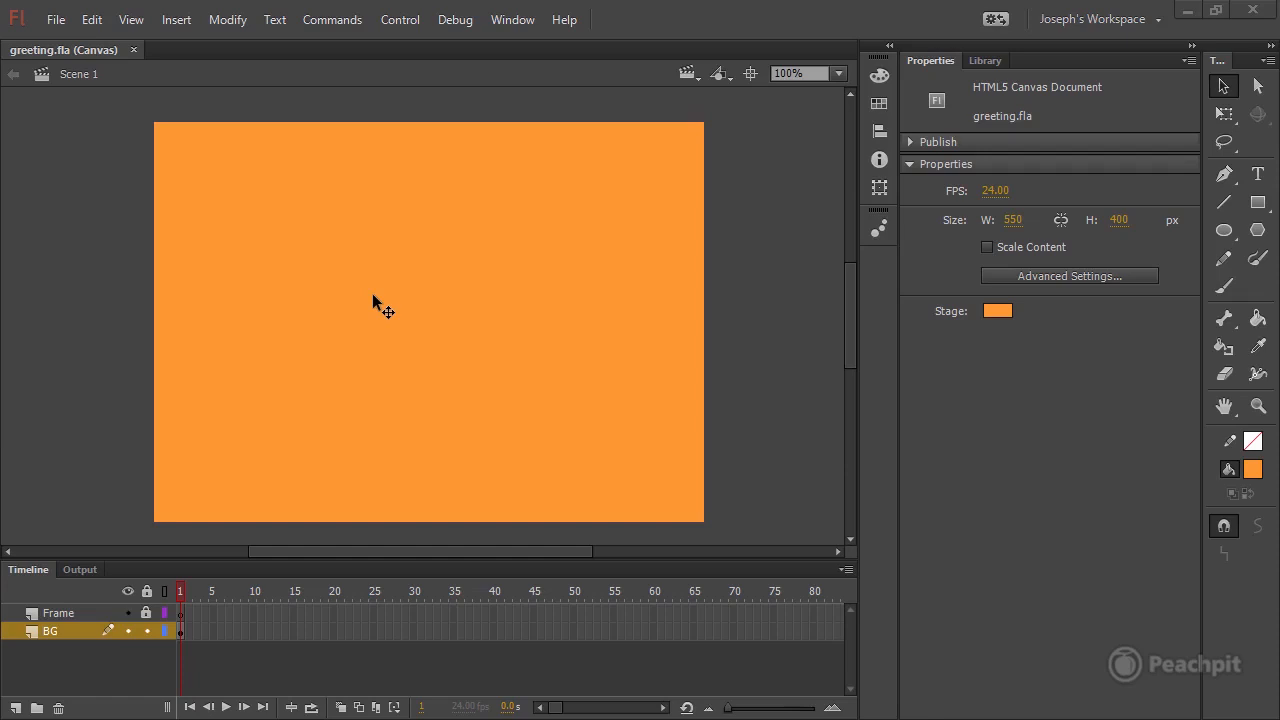
Activate the Paint Brush tool and set its stroke size to 20.
{"action": "left_click", "coordinate": [1258, 258]}
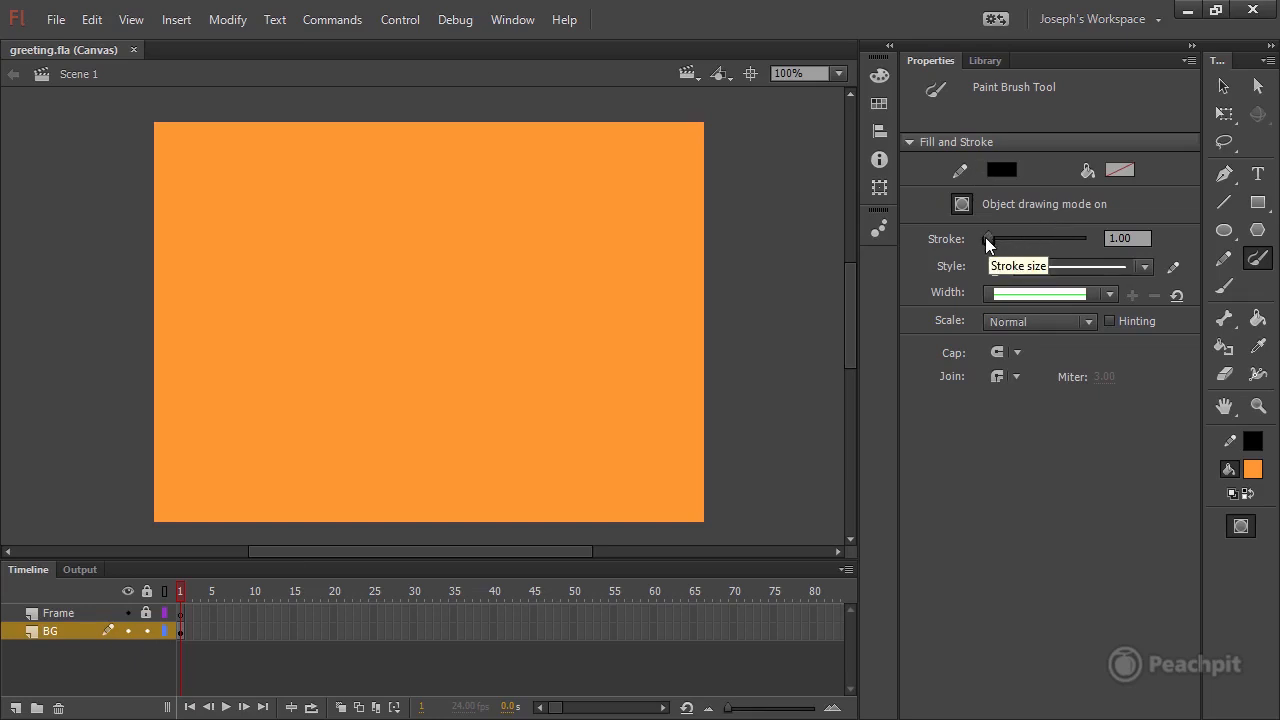
{"action": "left_click_drag", "start_coordinate": [991, 242], "coordinate": [997, 245]}
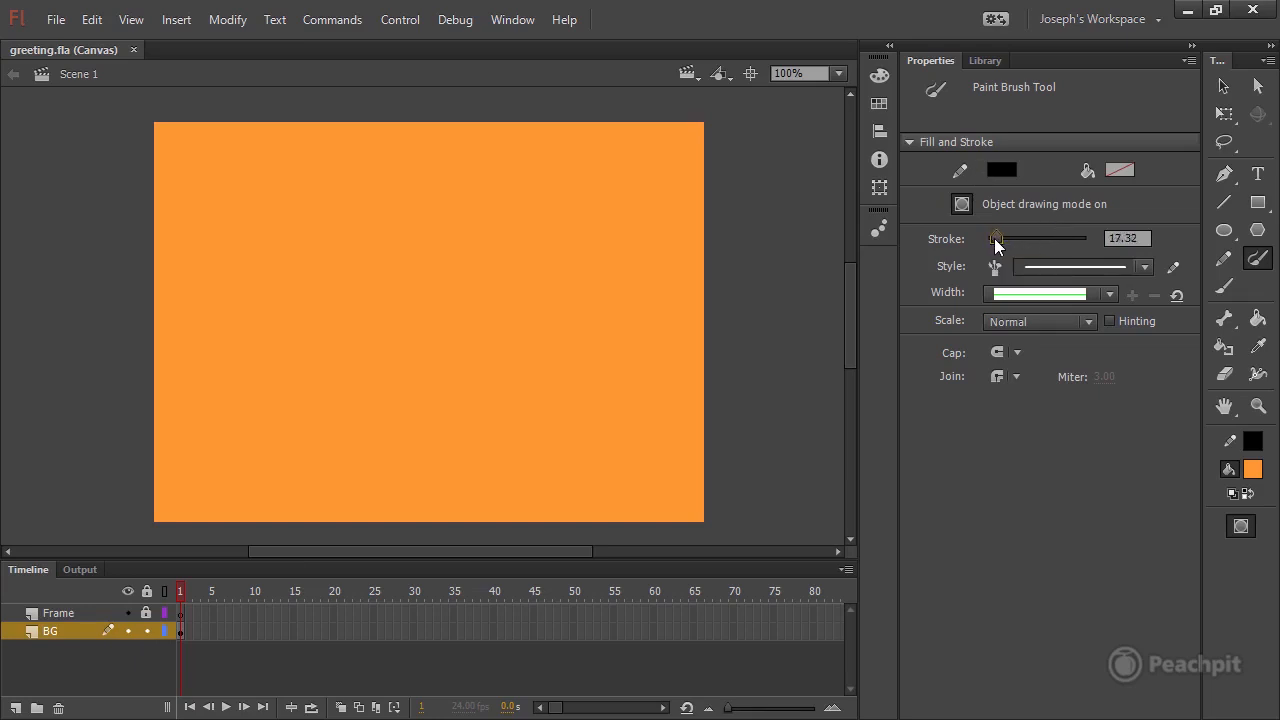
{"action": "left_click", "coordinate": [1142, 237]}
{"action": "type", "text": "20"}
{"action": "key", "text": "Return"}
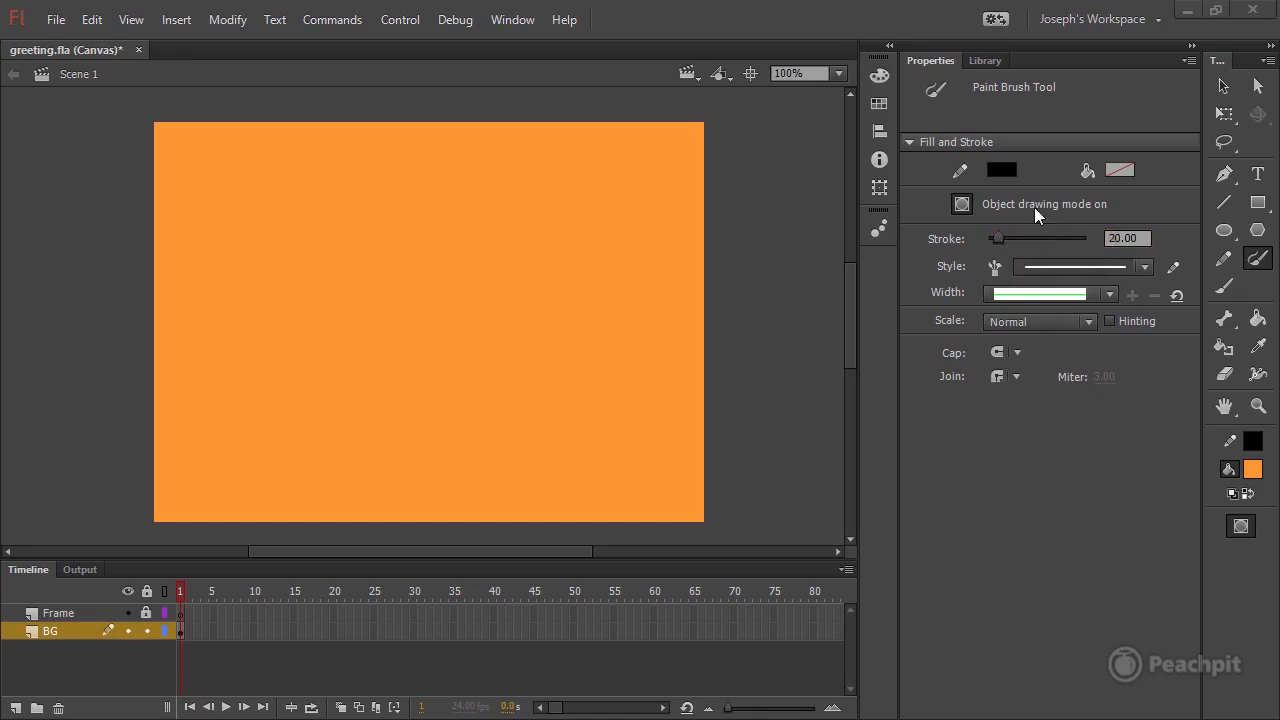
Sample the background orange as the Paint Brush stroke colour and darken it to brownish orange #A35A12.
{"action": "left_click", "coordinate": [1001, 171]}
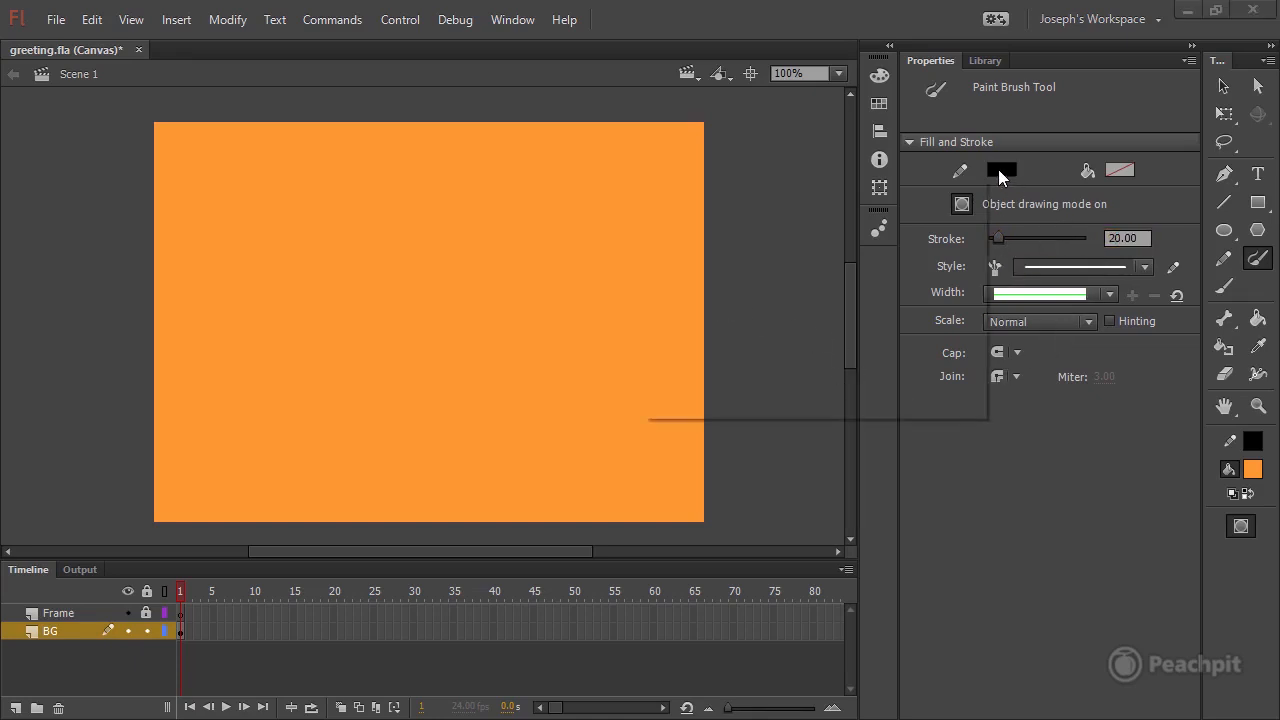
{"action": "left_click", "coordinate": [533, 167]}
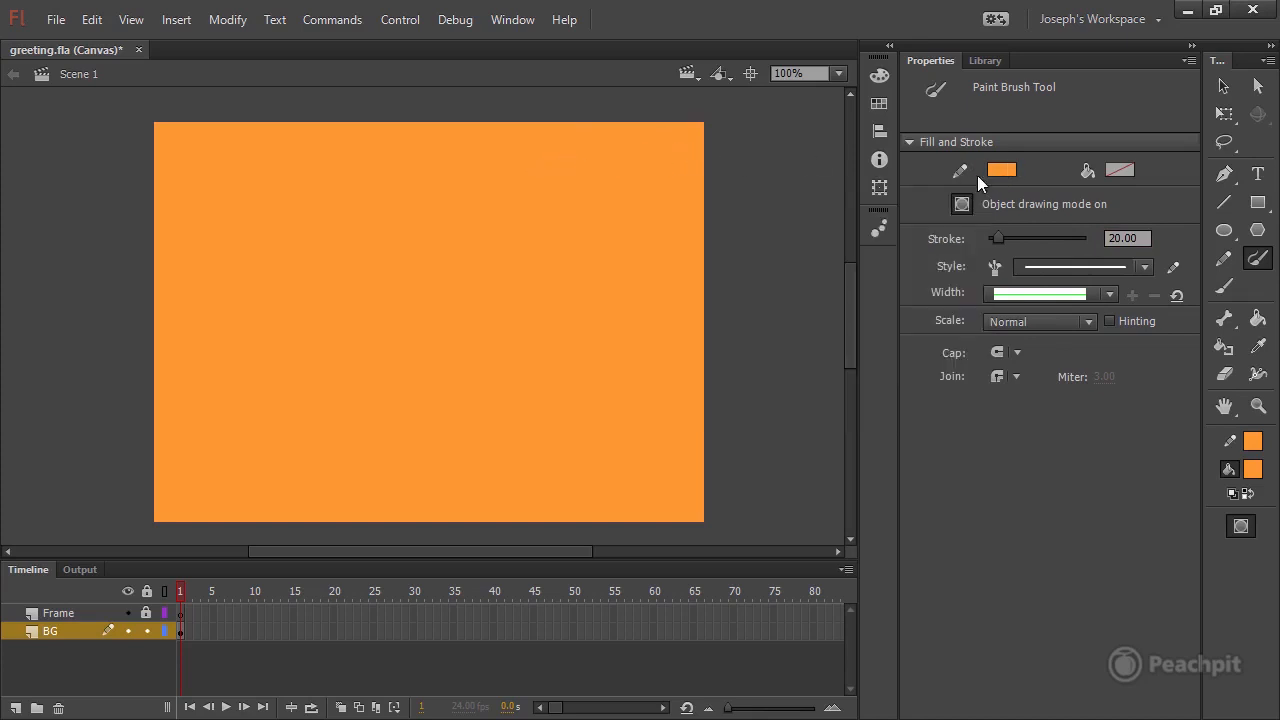
{"action": "left_click", "coordinate": [1011, 171]}
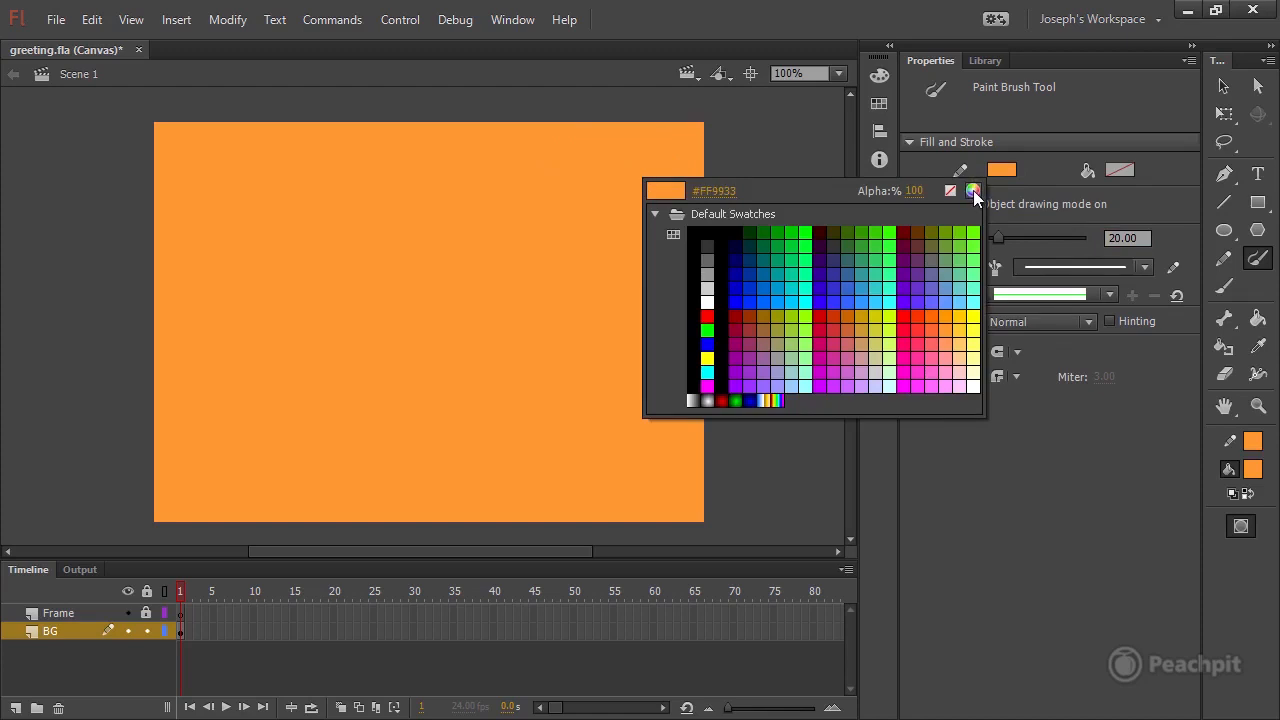
{"action": "left_click", "coordinate": [973, 190]}
{"action": "left_click", "coordinate": [744, 427]}
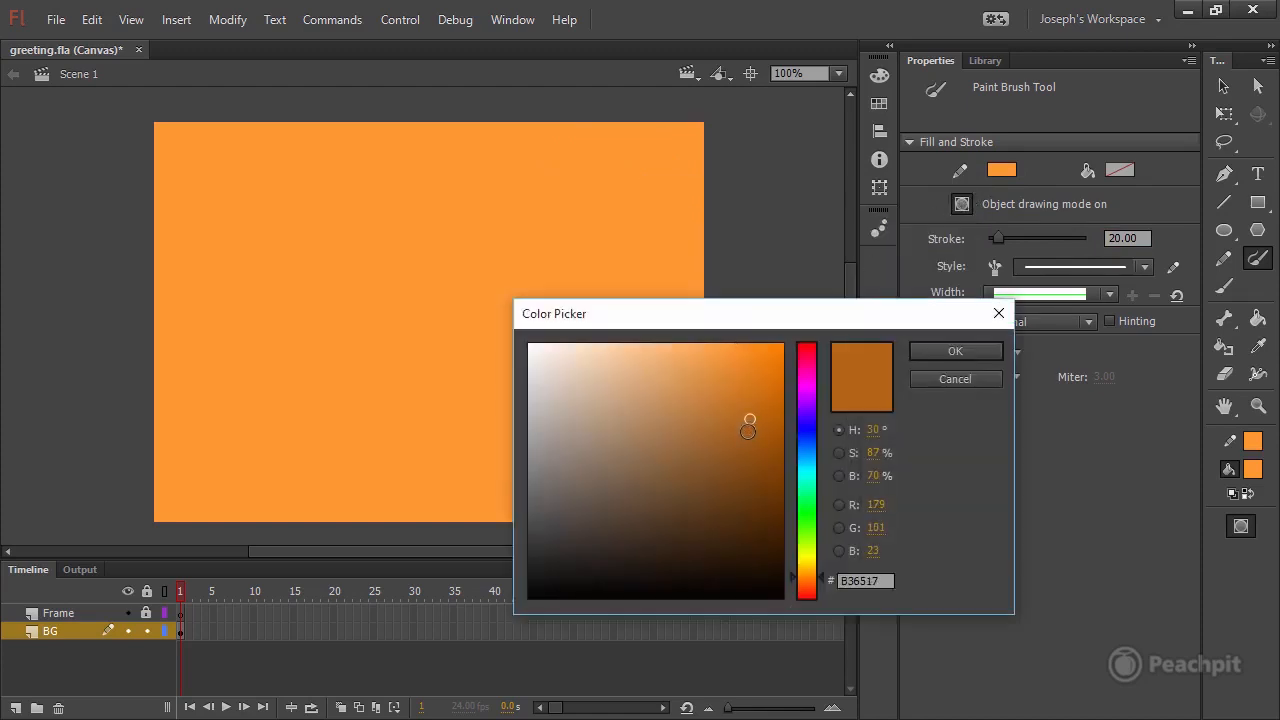
{"action": "left_click_drag", "start_coordinate": [744, 427], "coordinate": [755, 435]}
{"action": "left_click", "coordinate": [956, 352]}
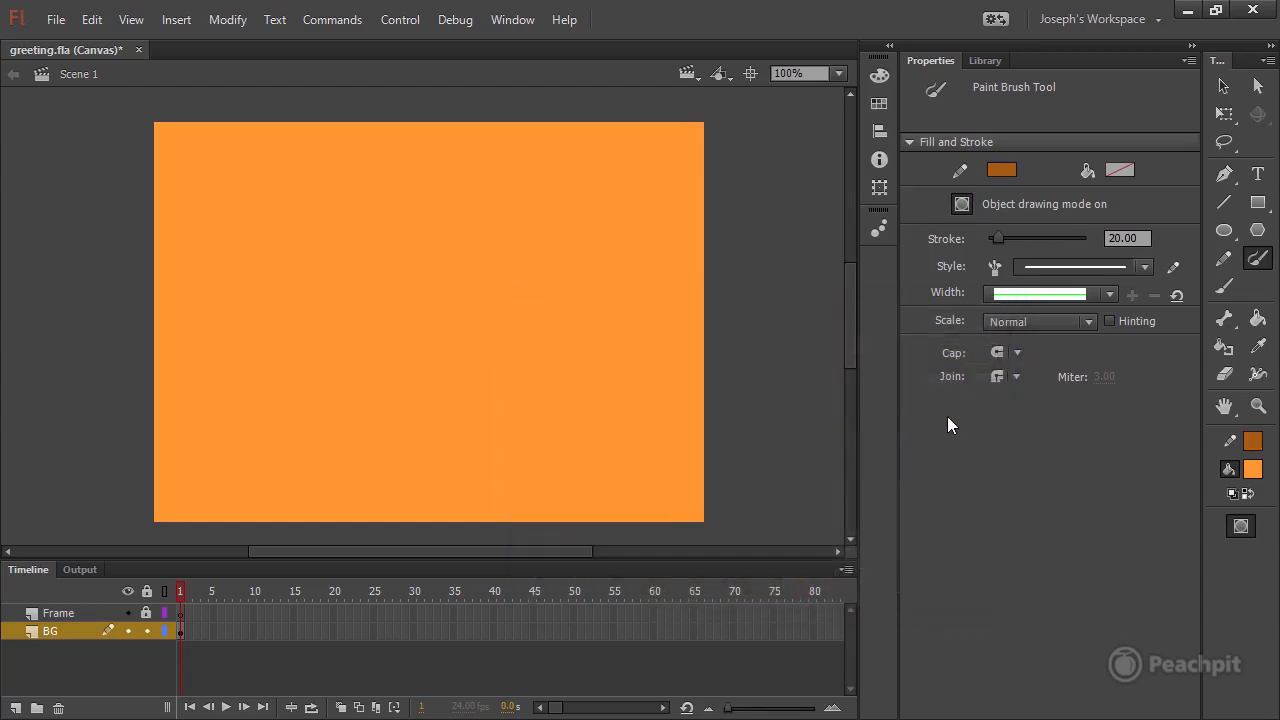
Browse the Brush Library's arrow and artistic brushes and apply Chalk - Scribble from Artistic > Chalk Charcoal as the stroke style.
{"action": "left_click", "coordinate": [997, 266]}
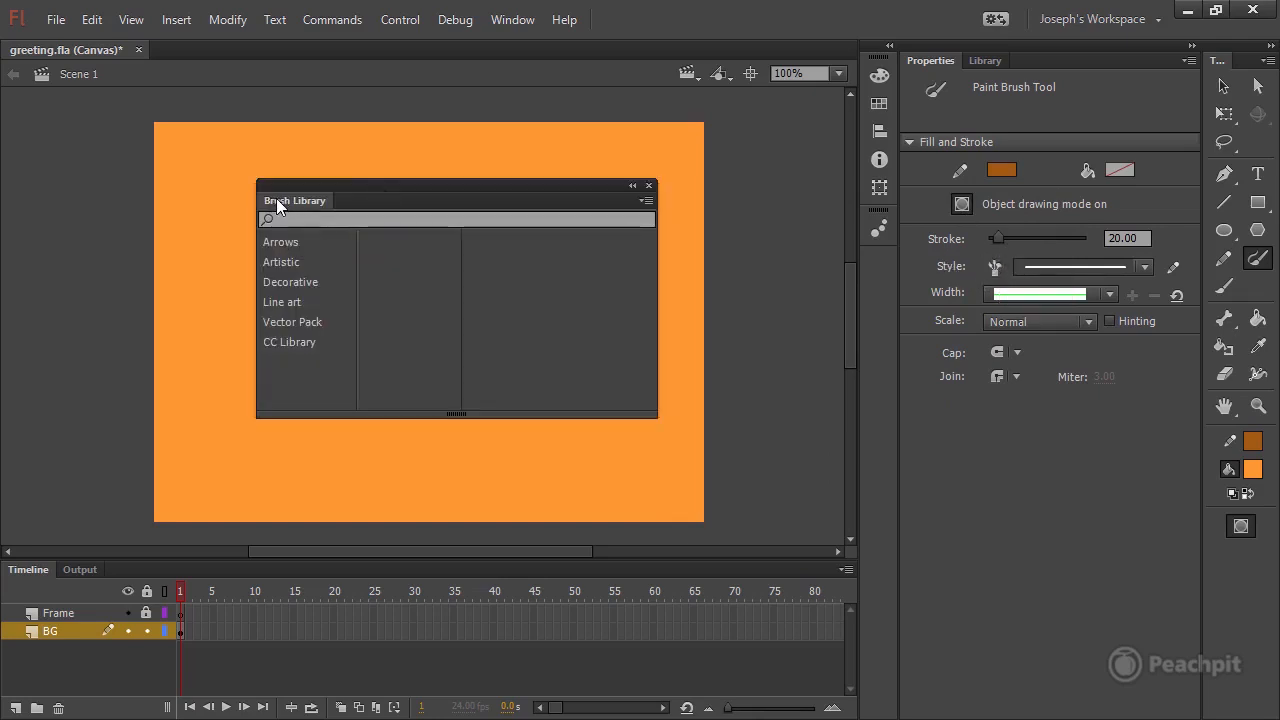
{"action": "left_click", "coordinate": [284, 243]}
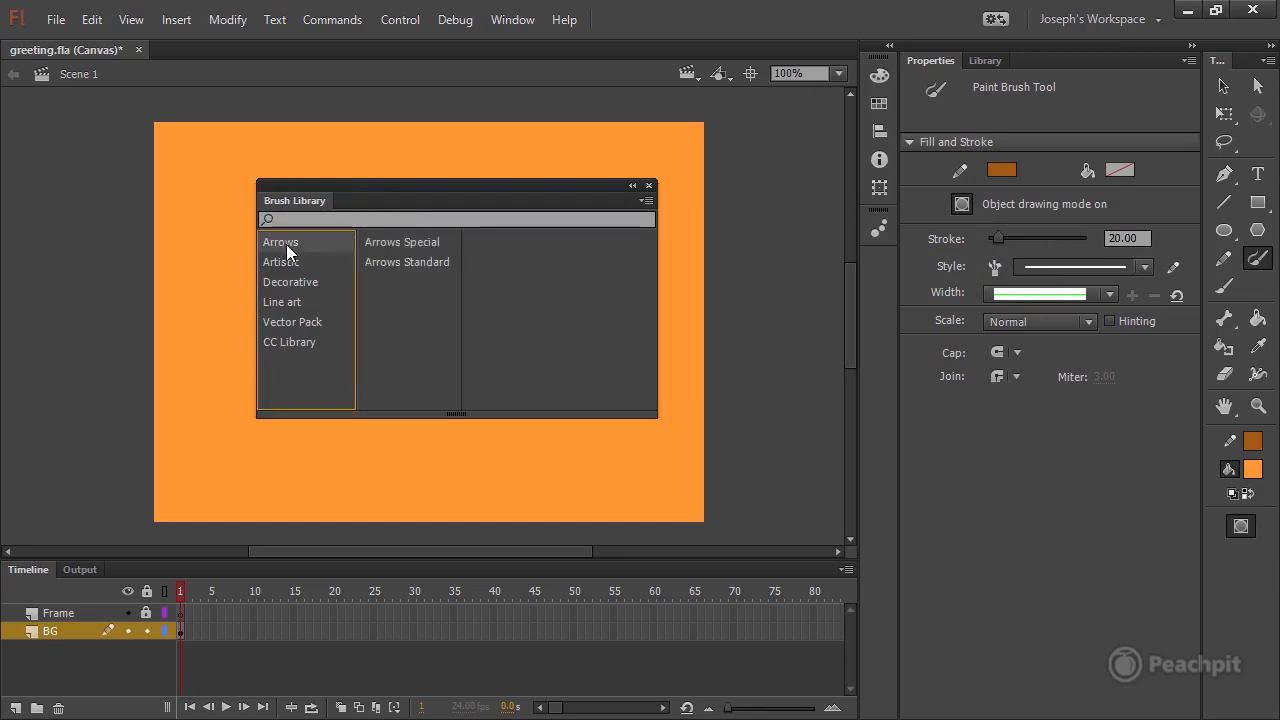
{"action": "left_click", "coordinate": [388, 246]}
{"action": "left_click", "coordinate": [392, 259]}
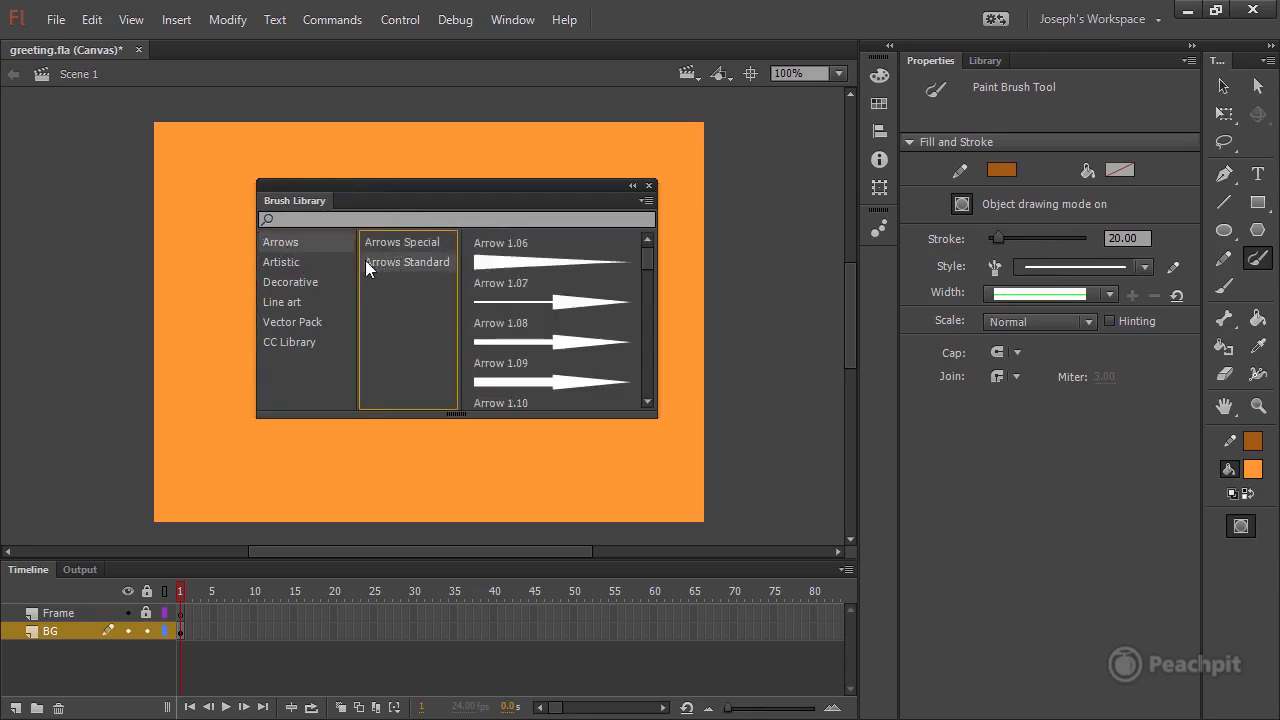
{"action": "left_click", "coordinate": [294, 264]}
{"action": "left_click", "coordinate": [378, 245]}
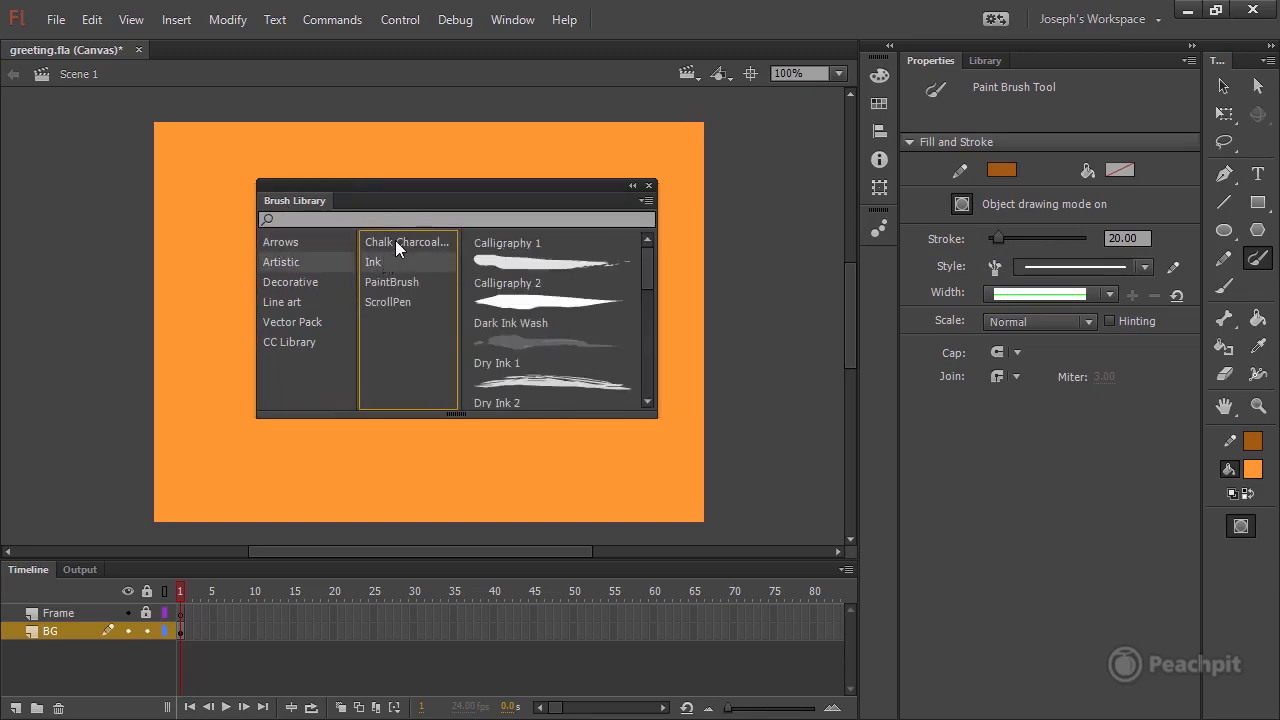
{"action": "left_click", "coordinate": [397, 280]}
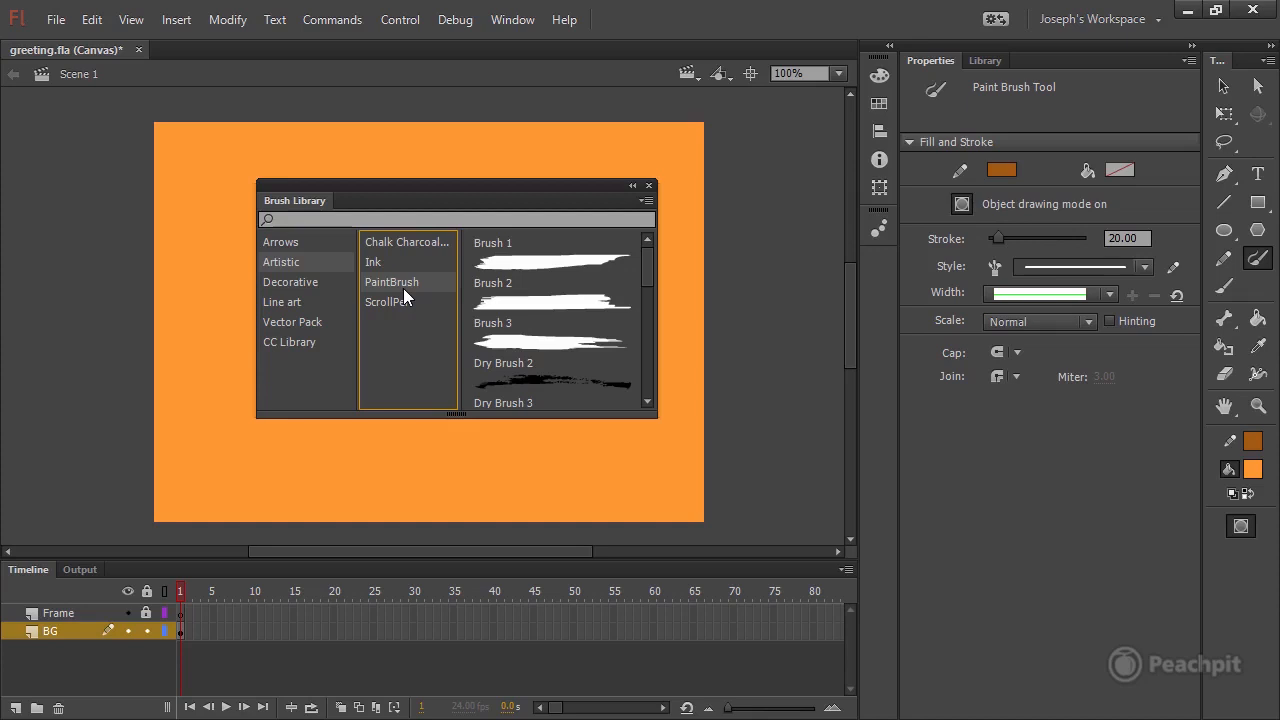
{"action": "left_click", "coordinate": [289, 261]}
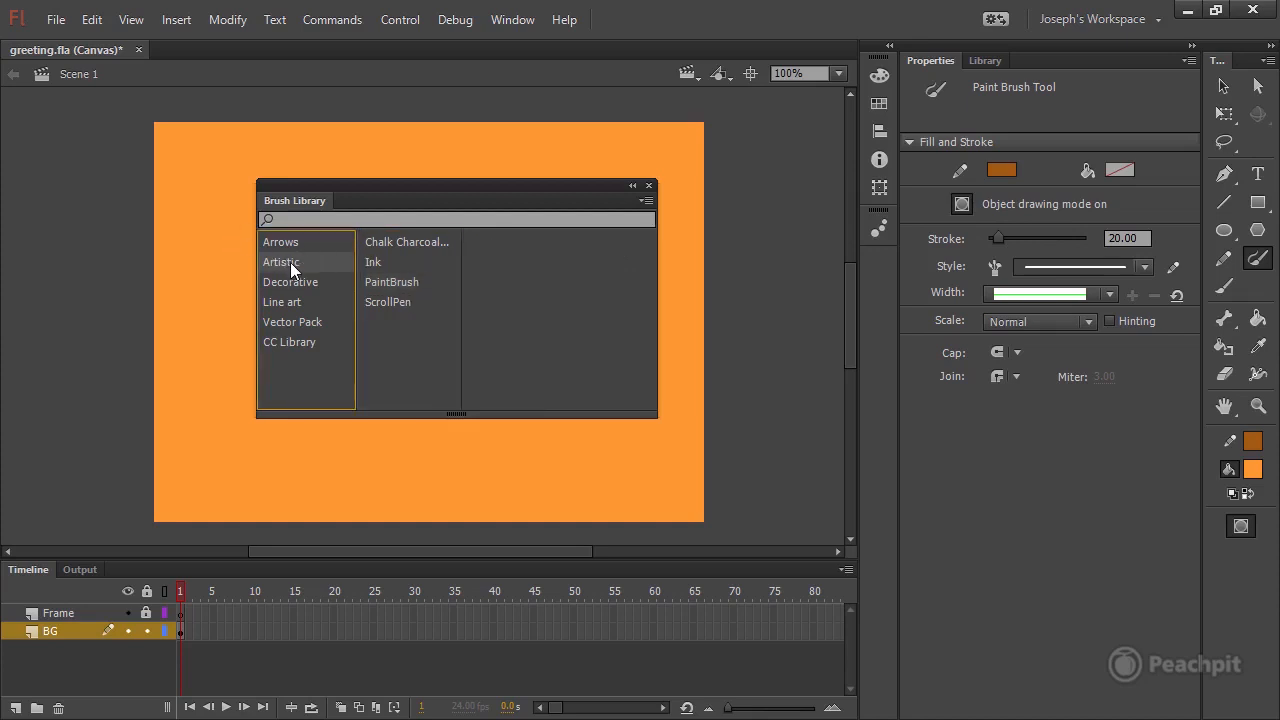
{"action": "left_click", "coordinate": [422, 242]}
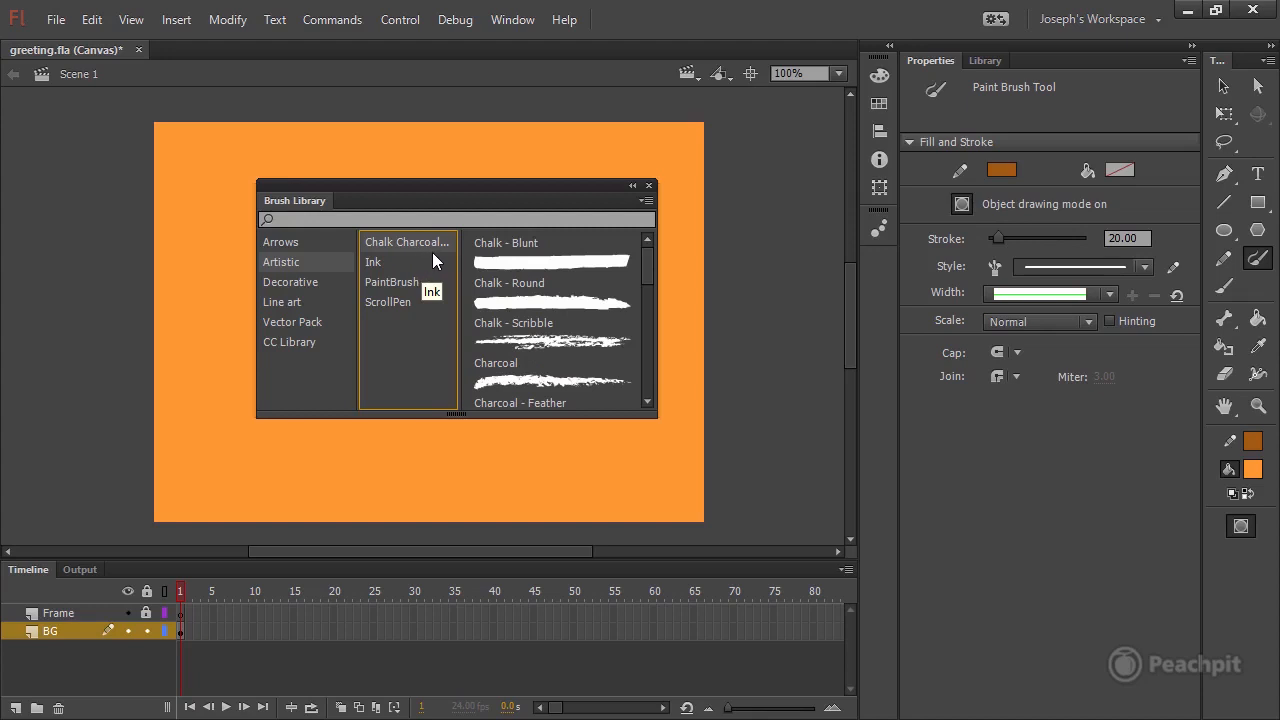
{"action": "scroll", "coordinate": [643, 266], "scroll_direction": "down", "scroll_amount": 1}
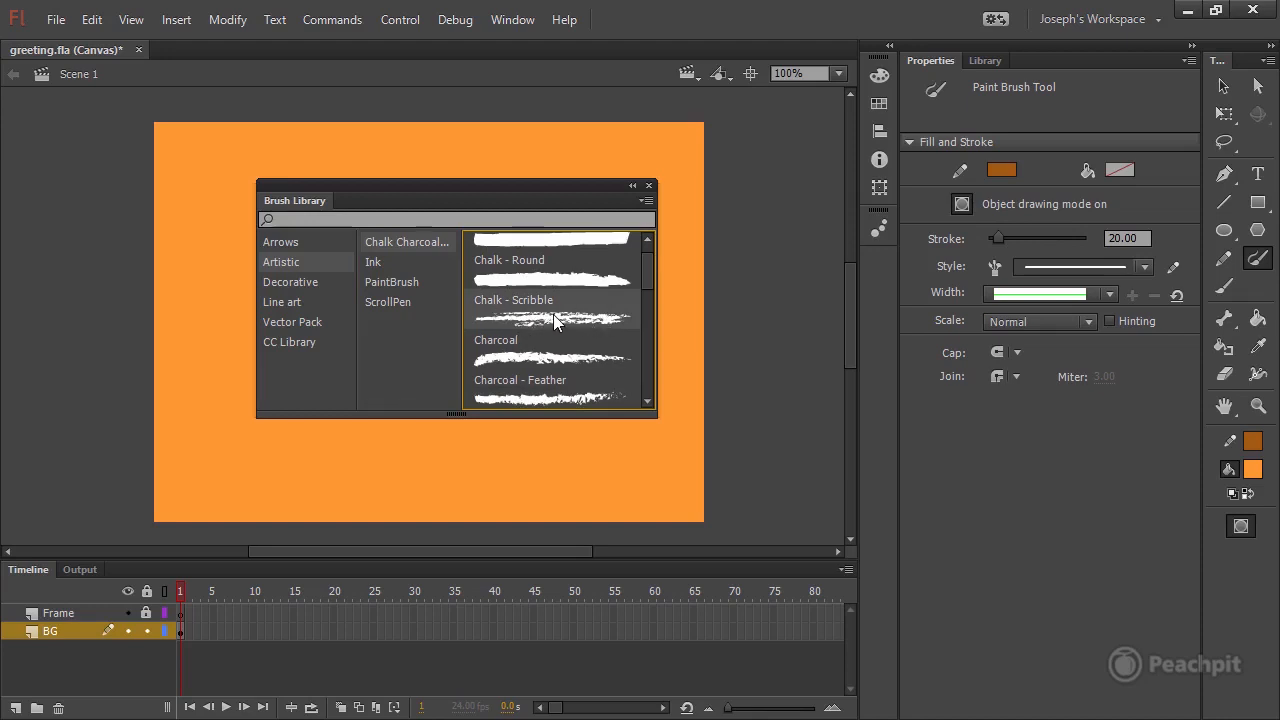
{"action": "double_click", "coordinate": [549, 318]}
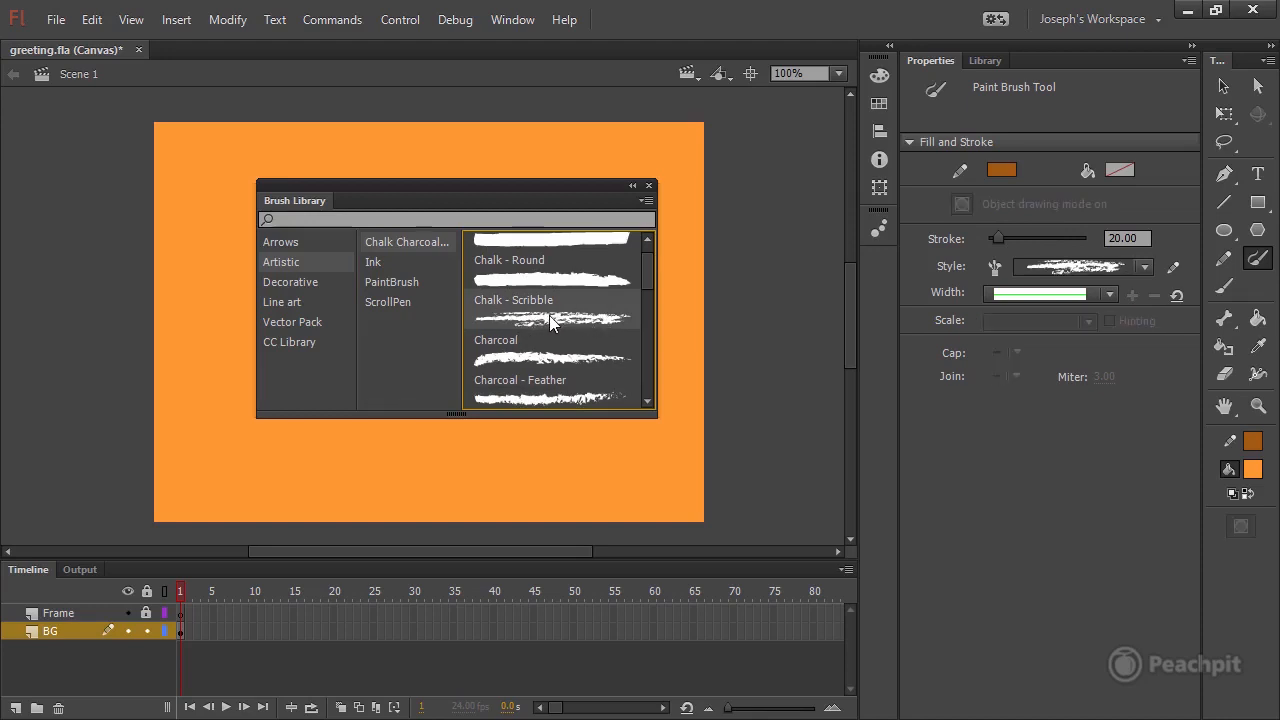
{"action": "left_click", "coordinate": [1143, 268]}
{"action": "left_click", "coordinate": [1129, 289]}
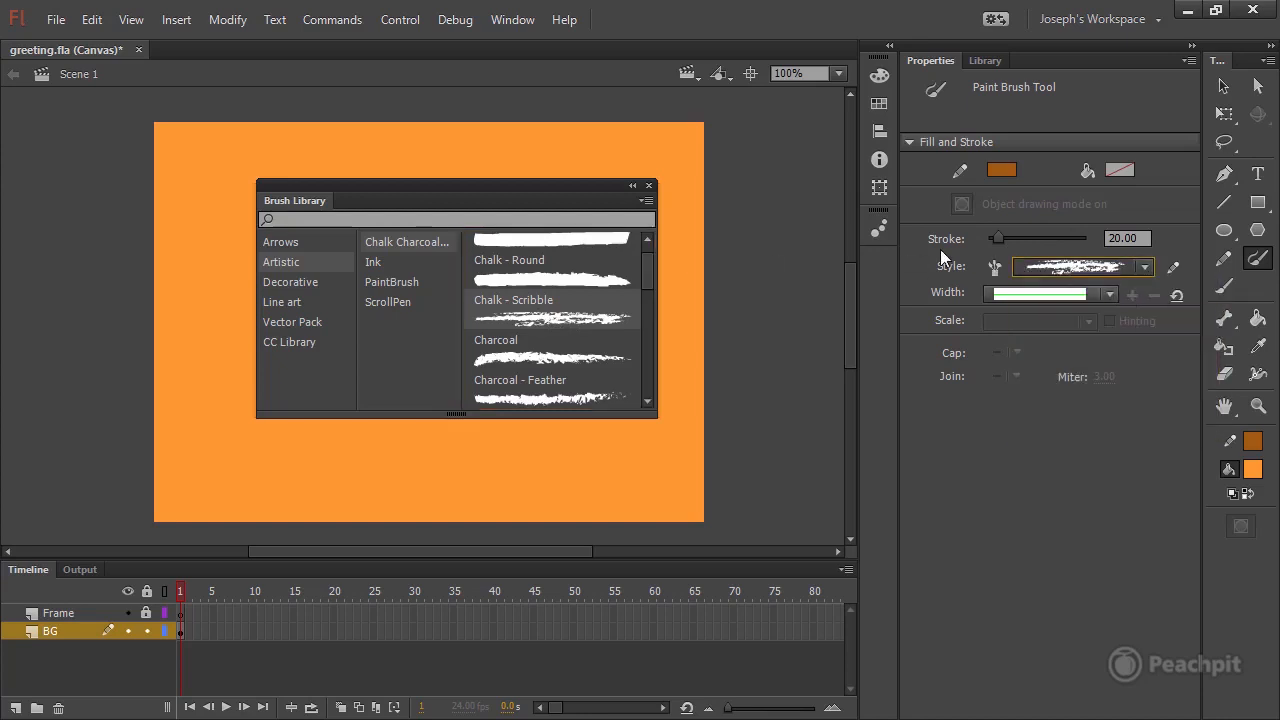
{"action": "left_click", "coordinate": [651, 185]}
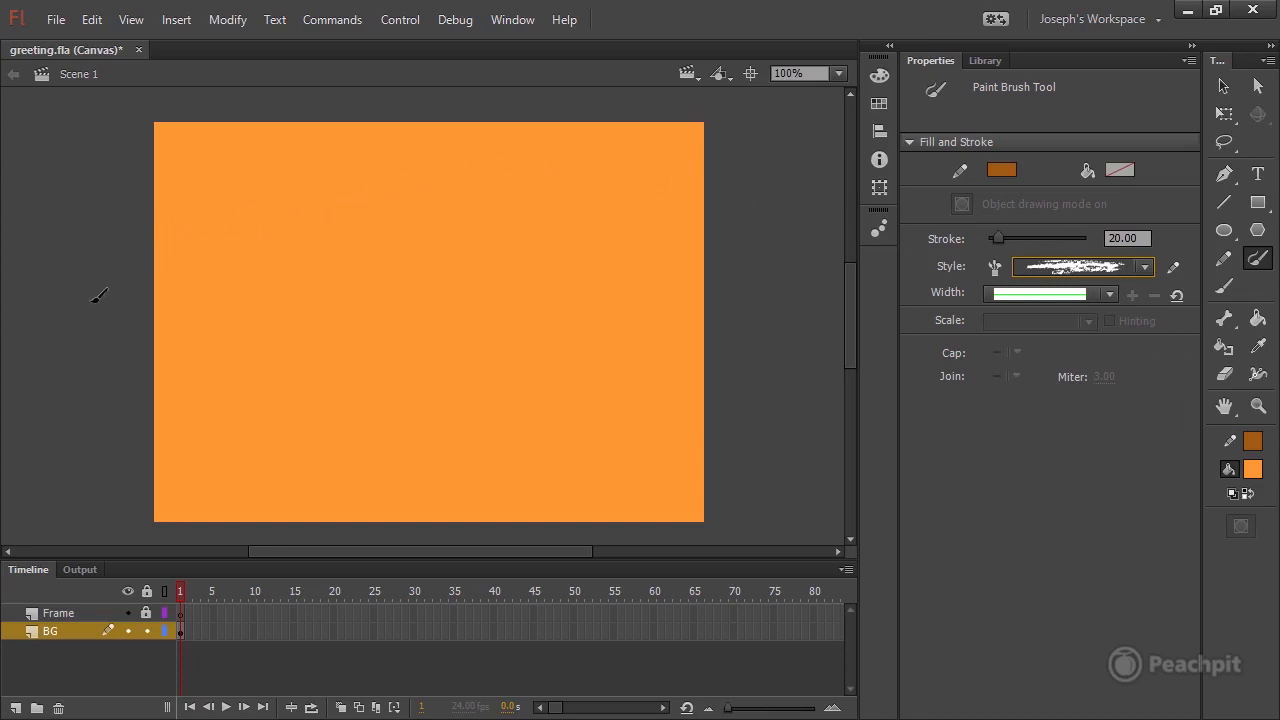
Paint two curved strokes across the stage, plus a thicker S-shaped one over its left half at stroke size 38.35.
{"action": "left_click_drag", "start_coordinate": [312, 128], "coordinate": [425, 93]}
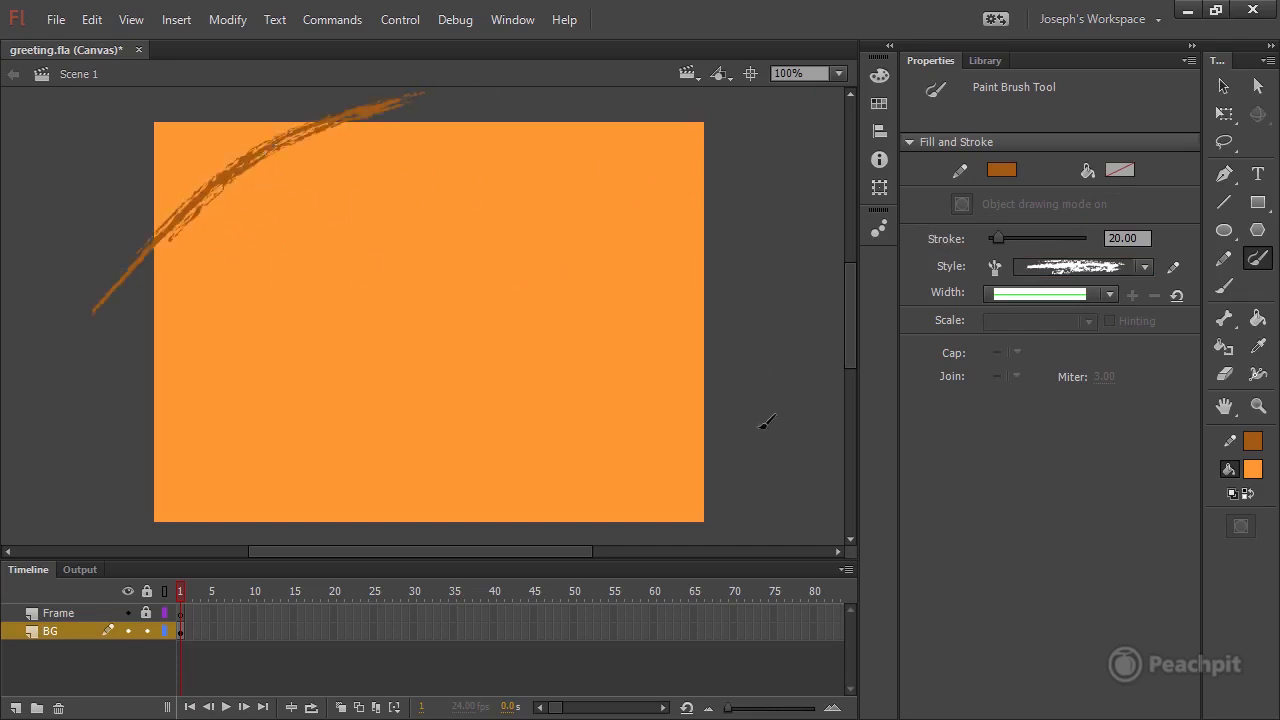
{"action": "left_click_drag", "start_coordinate": [531, 90], "coordinate": [745, 422]}
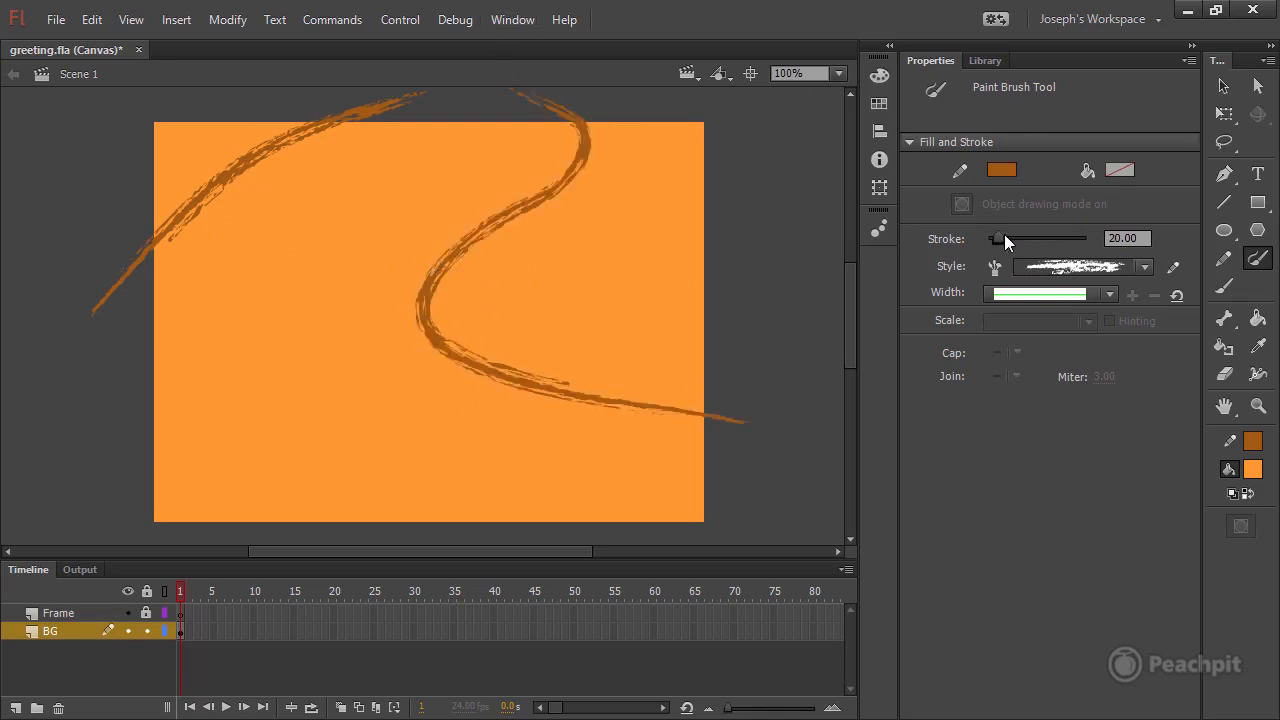
{"action": "left_click_drag", "start_coordinate": [1004, 235], "coordinate": [1008, 236]}
{"action": "mouse_move", "coordinate": [122, 492]}
{"action": "left_mouse_down"}
{"action": "mouse_move", "coordinate": [266, 277]}
{"action": "mouse_move", "coordinate": [482, 95]}
{"action": "left_mouse_up"}
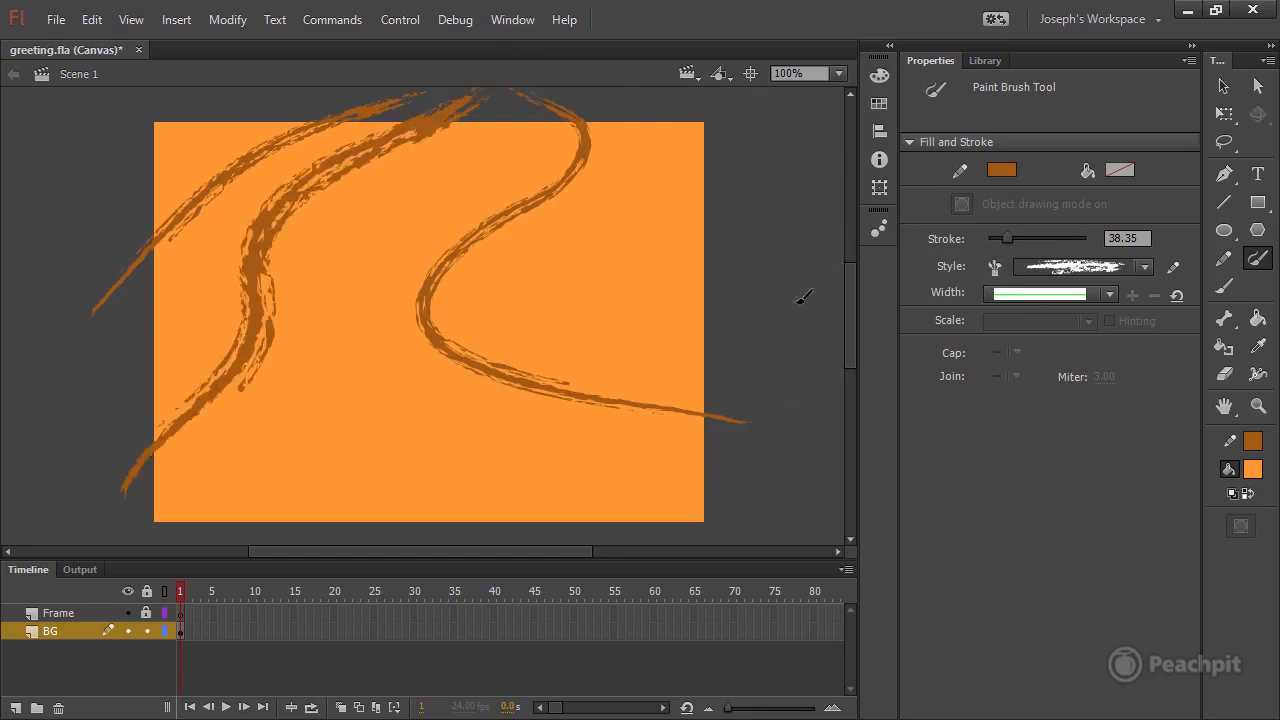
Paint two more long winding strokes that cross the stage and run beyond its upper and lower edges.
{"action": "left_click", "coordinate": [843, 75]}
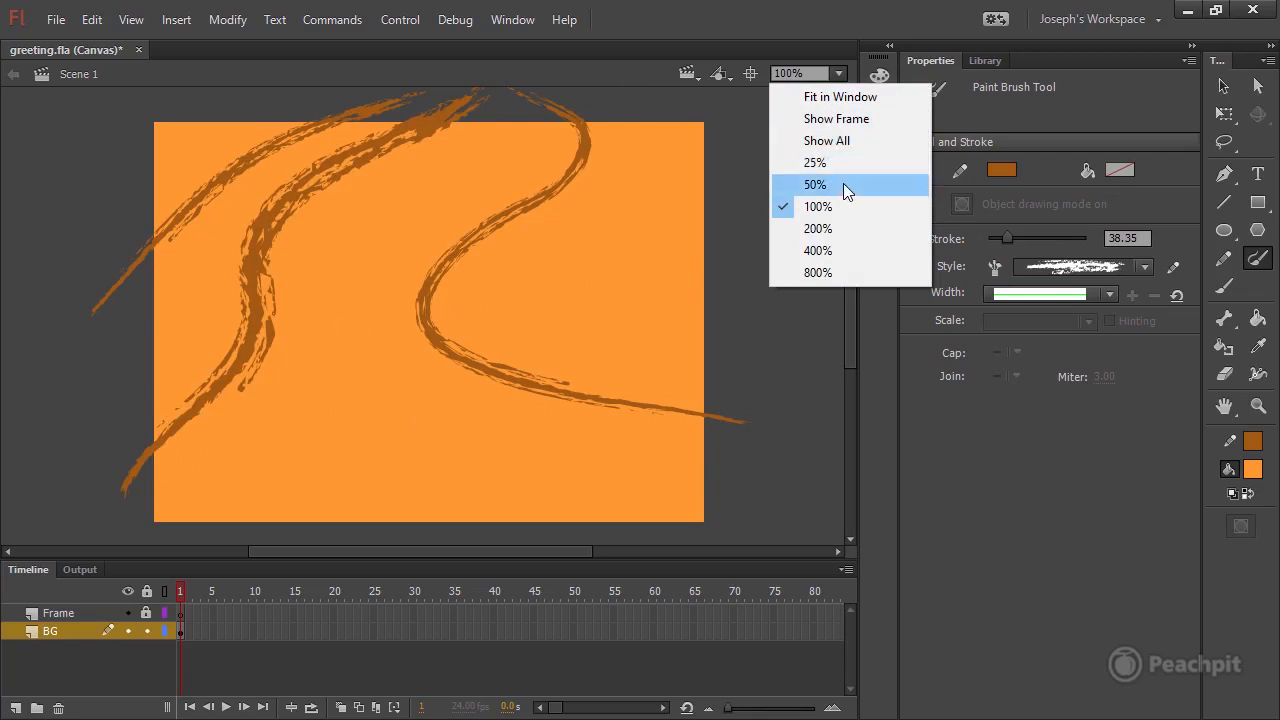
{"action": "left_click", "coordinate": [785, 181]}
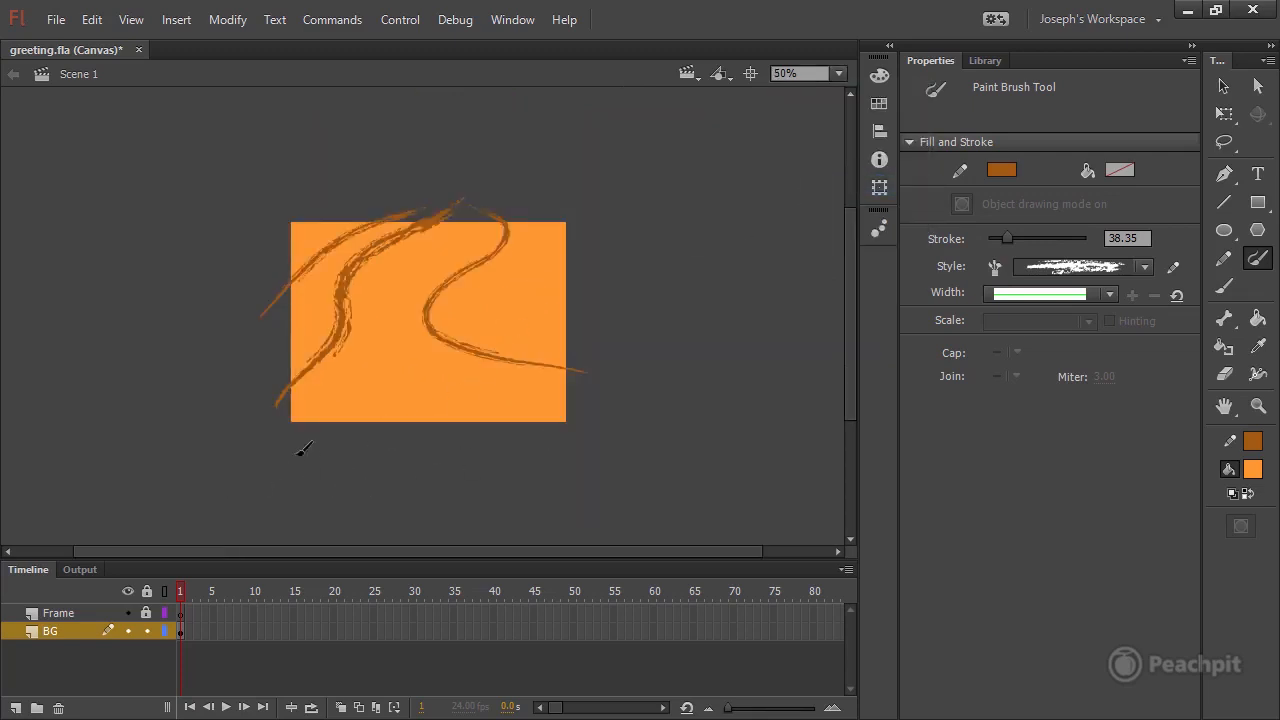
{"action": "mouse_move", "coordinate": [485, 480]}
{"action": "left_mouse_down"}
{"action": "mouse_move", "coordinate": [486, 337]}
{"action": "mouse_move", "coordinate": [538, 123]}
{"action": "mouse_move", "coordinate": [603, 88]}
{"action": "left_mouse_up"}
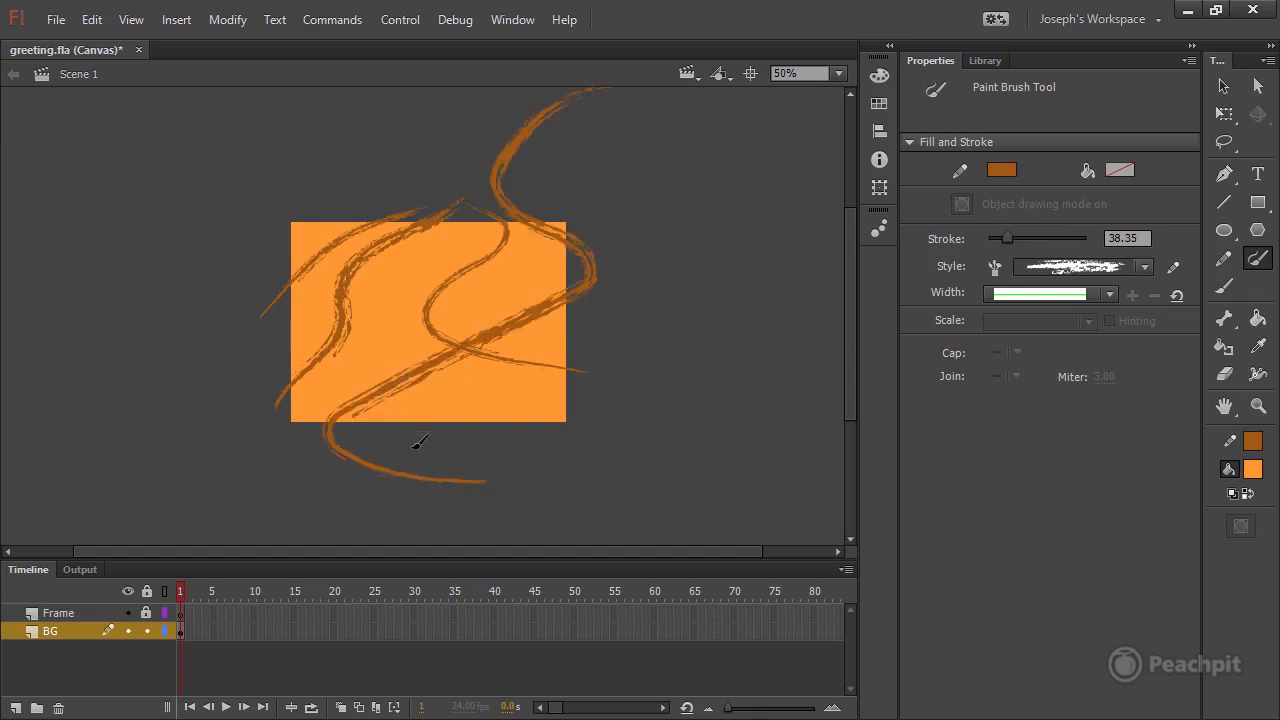
{"action": "mouse_move", "coordinate": [548, 474]}
{"action": "left_mouse_down"}
{"action": "mouse_move", "coordinate": [437, 400]}
{"action": "mouse_move", "coordinate": [331, 163]}
{"action": "mouse_move", "coordinate": [289, 149]}
{"action": "left_mouse_up"}
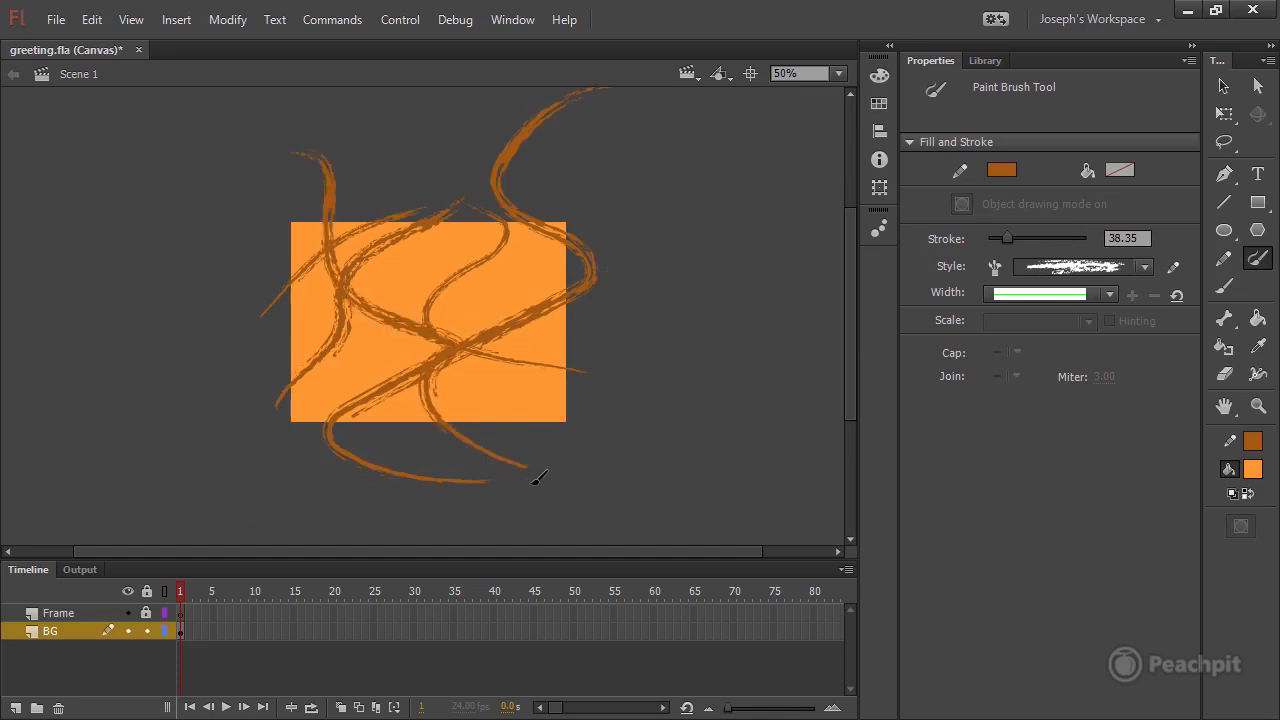
Scribble thick diagonal strokes back and forth across the stage in a darker brown at stroke size 48.50.
{"action": "left_click", "coordinate": [1001, 170]}
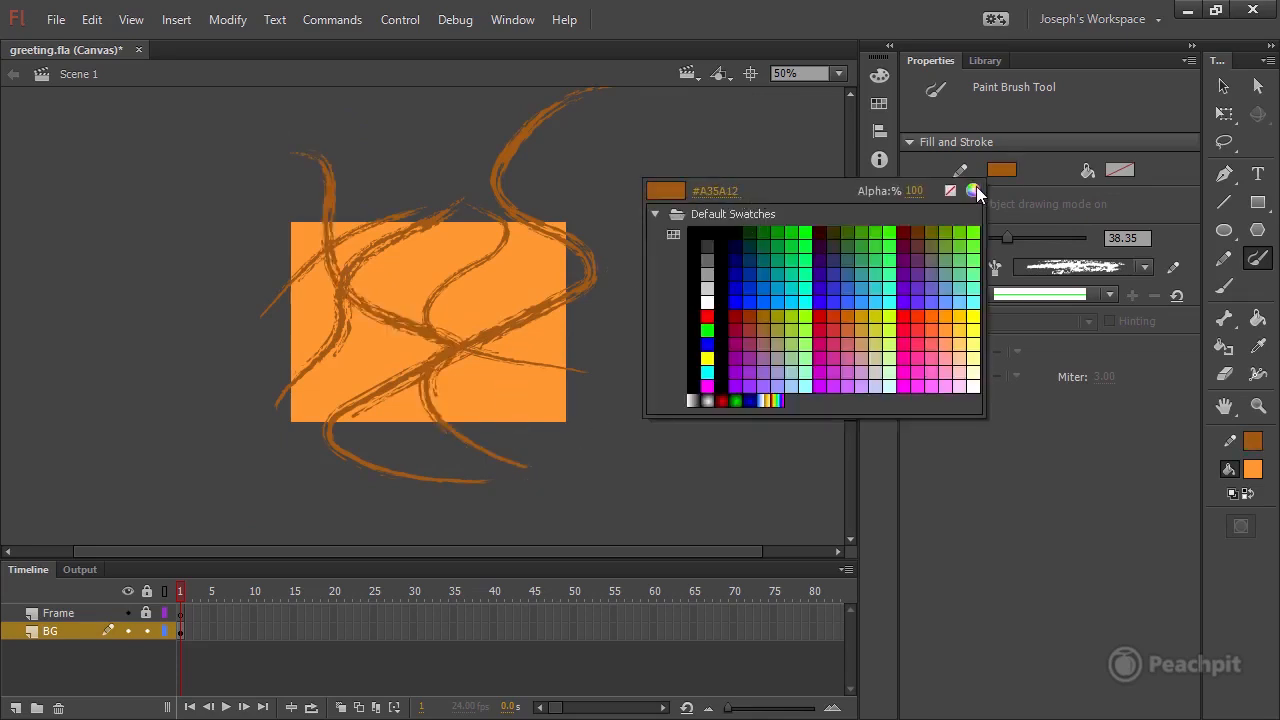
{"action": "left_click", "coordinate": [973, 191]}
{"action": "left_click_drag", "start_coordinate": [773, 460], "coordinate": [748, 488]}
{"action": "left_click", "coordinate": [955, 351]}
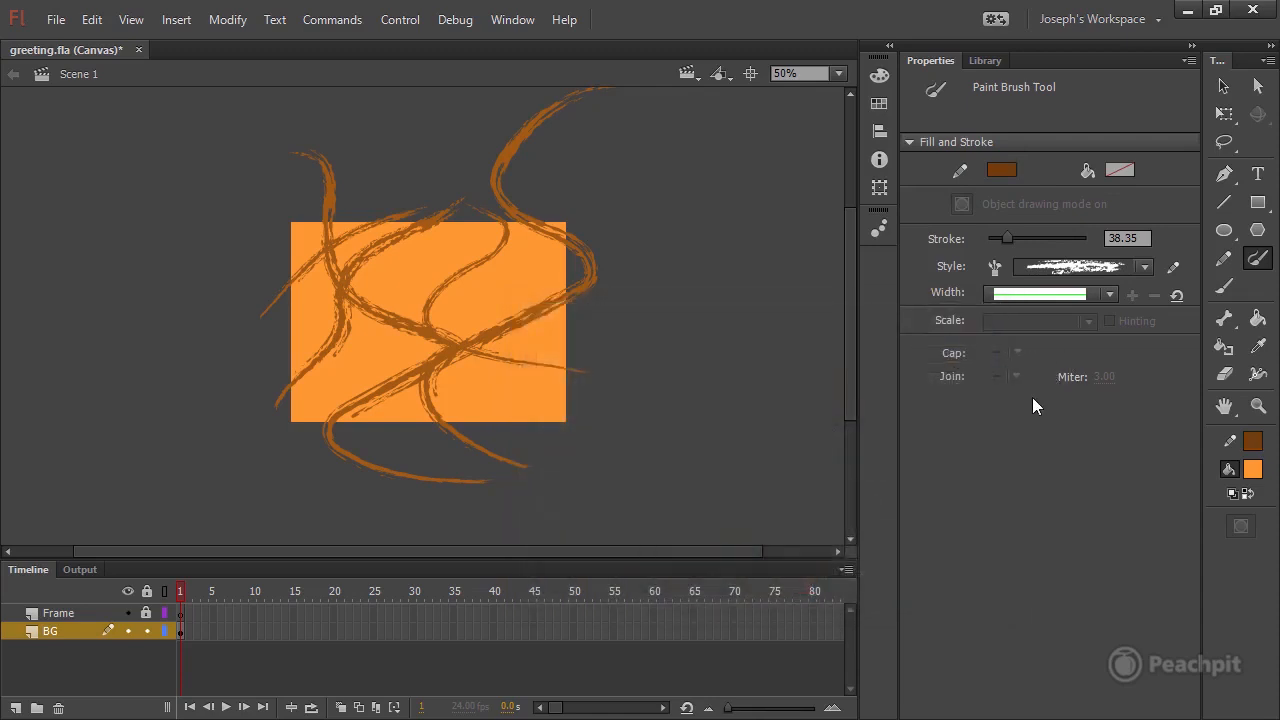
{"action": "left_click_drag", "start_coordinate": [1010, 237], "coordinate": [1020, 237]}
{"action": "left_click_drag", "start_coordinate": [548, 186], "coordinate": [843, 287]}
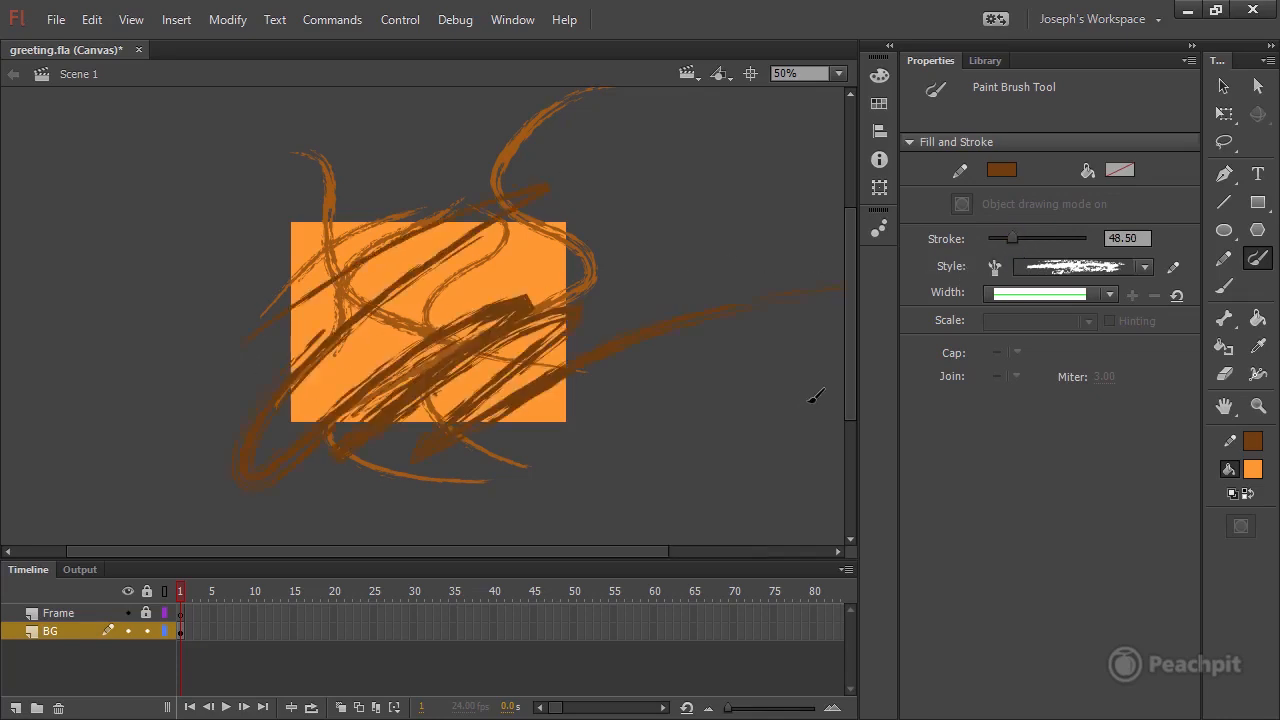
Select the curved stroke at the stage's upper-left corner with the Selection tool, shift it slightly left, and deselect it.
{"action": "left_click", "coordinate": [849, 73]}
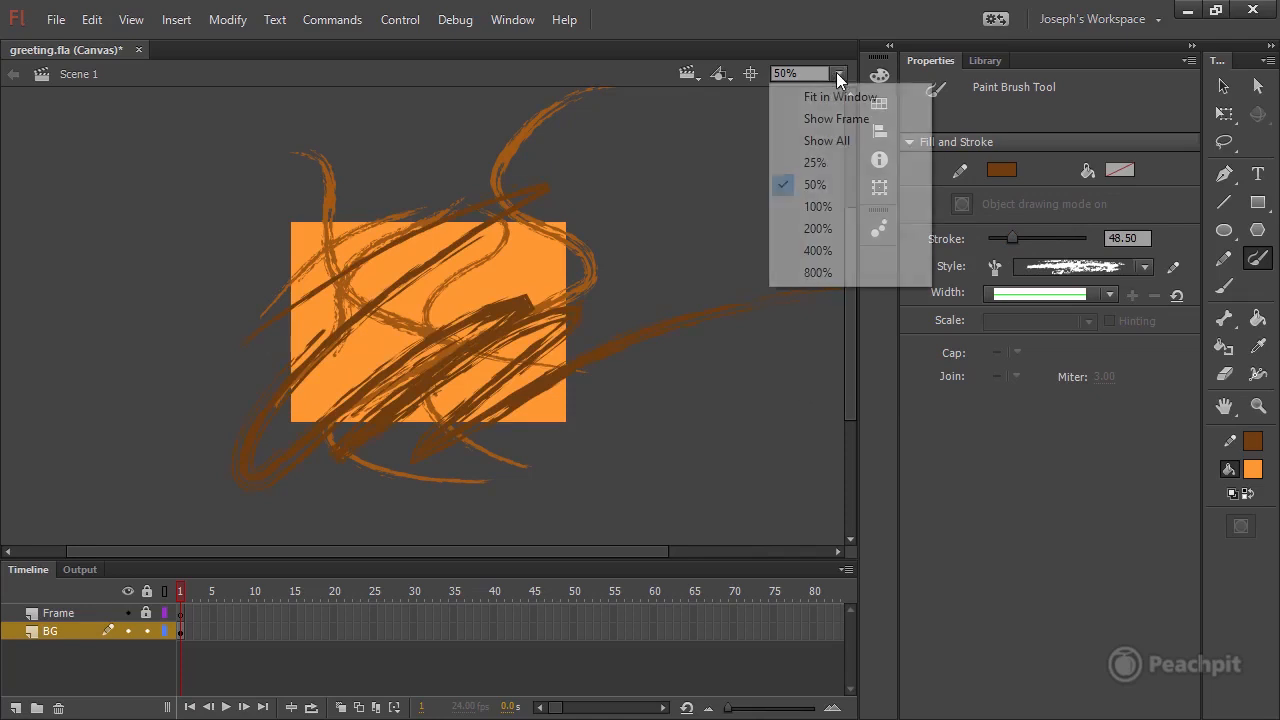
{"action": "left_click", "coordinate": [838, 206]}
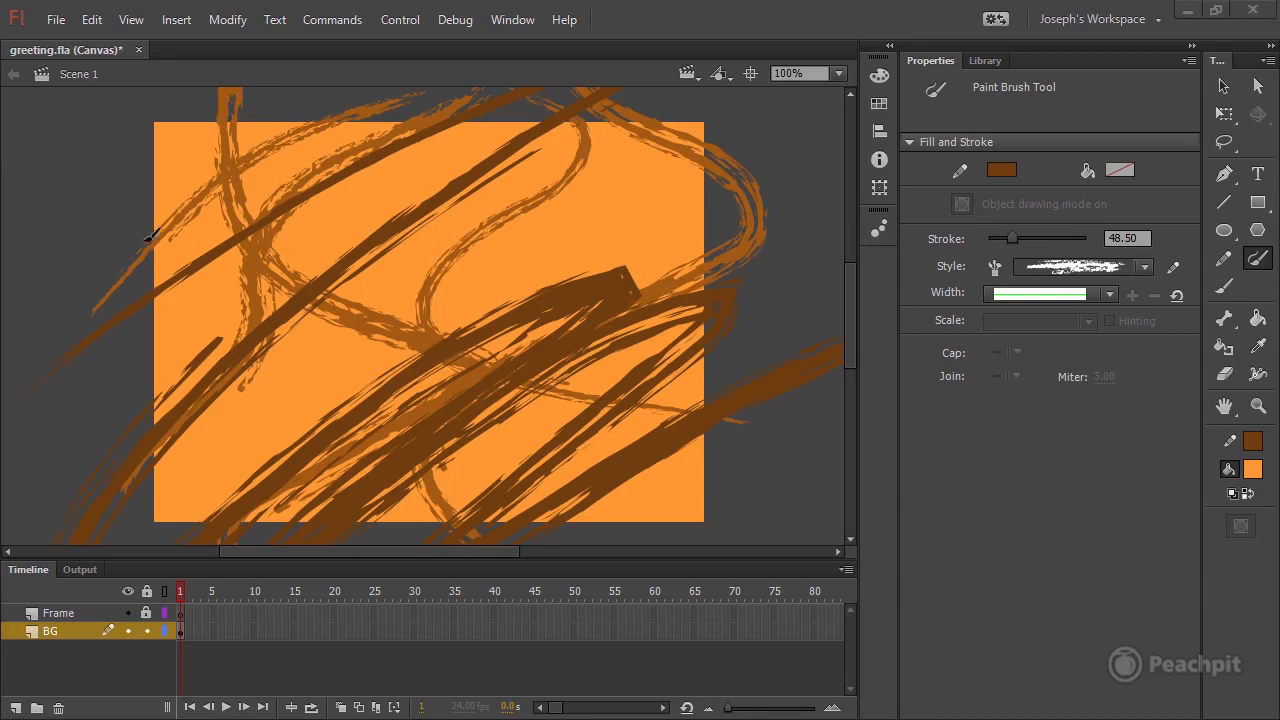
{"action": "left_click", "coordinate": [1225, 88]}
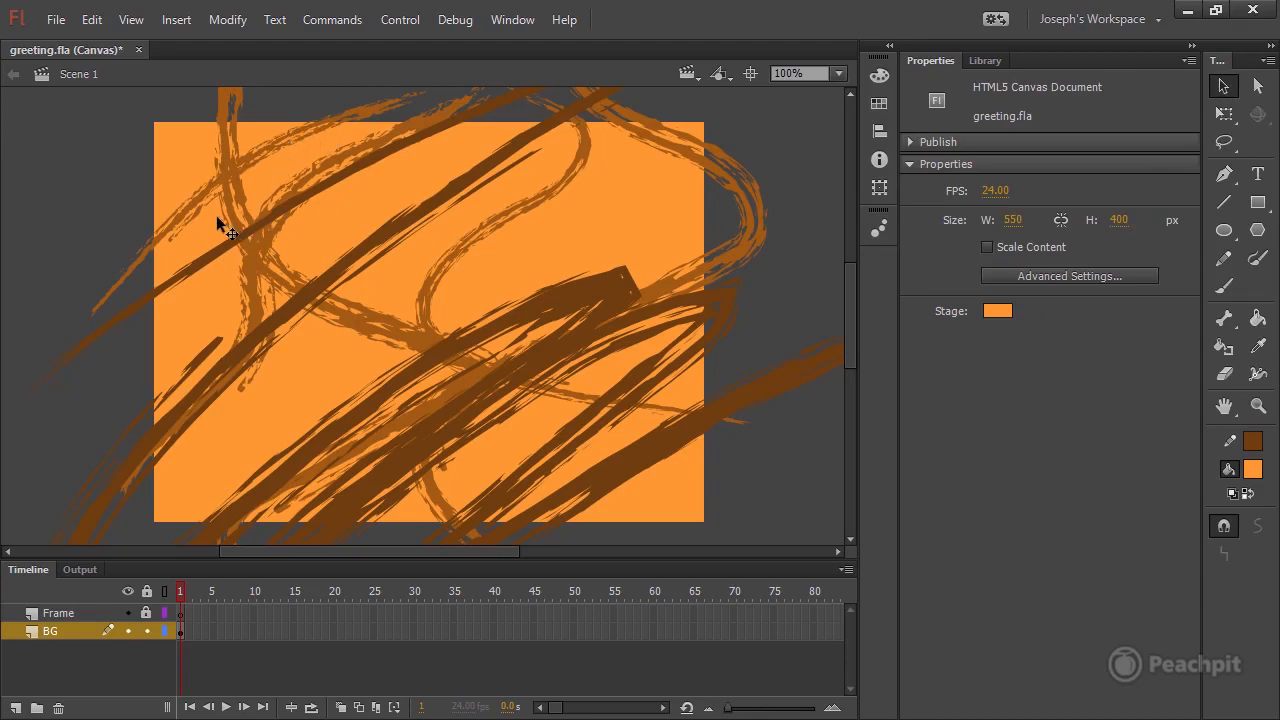
{"action": "left_click", "coordinate": [183, 218]}
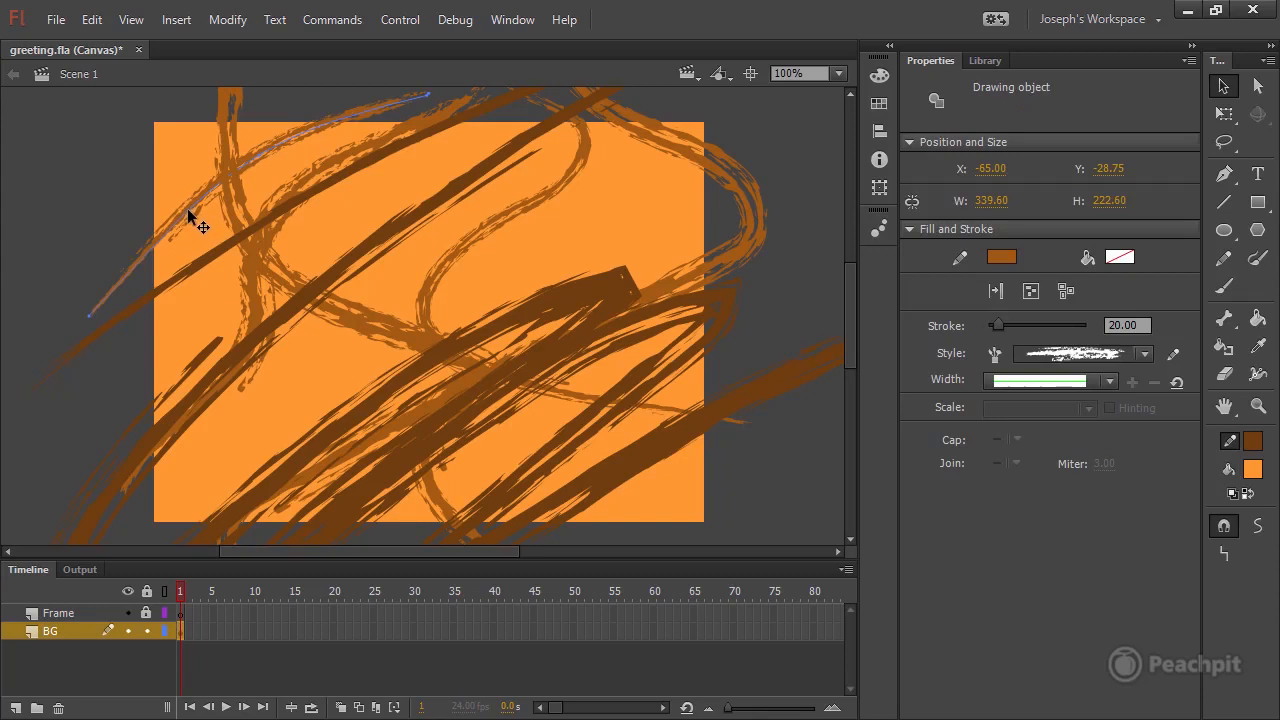
{"action": "mouse_move", "coordinate": [187, 208]}
{"action": "left_mouse_down"}
{"action": "mouse_move", "coordinate": [124, 199]}
{"action": "mouse_move", "coordinate": [203, 270]}
{"action": "mouse_move", "coordinate": [171, 214]}
{"action": "mouse_move", "coordinate": [91, 211]}
{"action": "left_mouse_up"}
{"action": "left_click", "coordinate": [91, 211]}
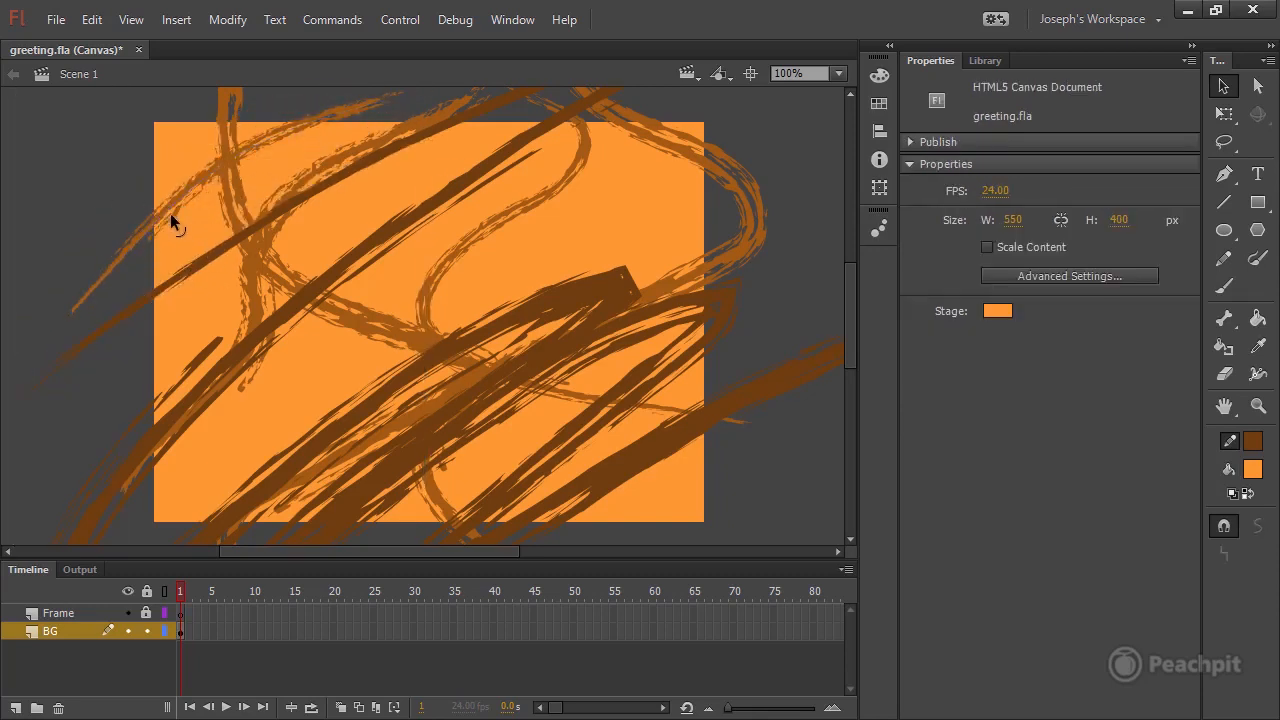
Bend the dark brown strokes on the BG layer into new curves with the Selection tool.
{"action": "mouse_move", "coordinate": [170, 215]}
{"action": "left_mouse_down"}
{"action": "mouse_move", "coordinate": [231, 293]}
{"action": "mouse_move", "coordinate": [188, 308]}
{"action": "mouse_move", "coordinate": [109, 223]}
{"action": "mouse_move", "coordinate": [46, 189]}
{"action": "mouse_move", "coordinate": [191, 227]}
{"action": "mouse_move", "coordinate": [152, 197]}
{"action": "mouse_move", "coordinate": [161, 250]}
{"action": "left_mouse_up"}
{"action": "left_click_drag", "start_coordinate": [284, 303], "coordinate": [214, 412]}
{"action": "key", "text": "ctrl+z"}
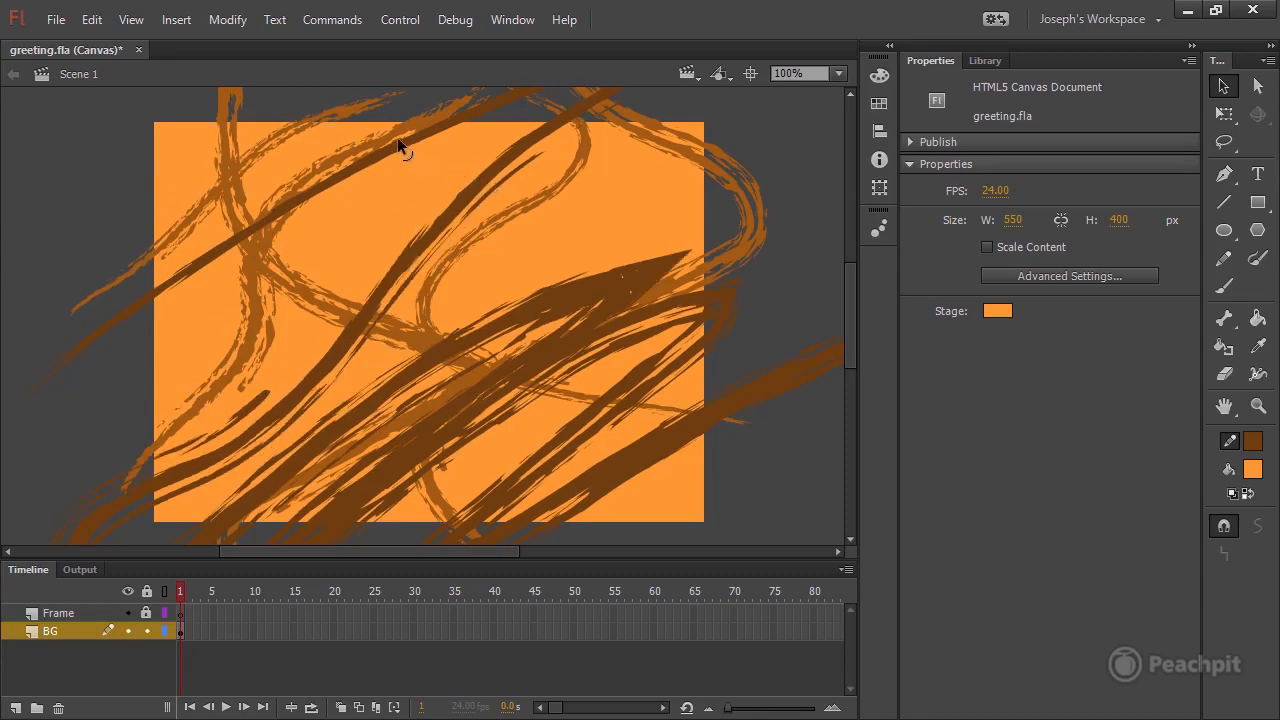
{"action": "left_click_drag", "start_coordinate": [397, 139], "coordinate": [396, 132]}
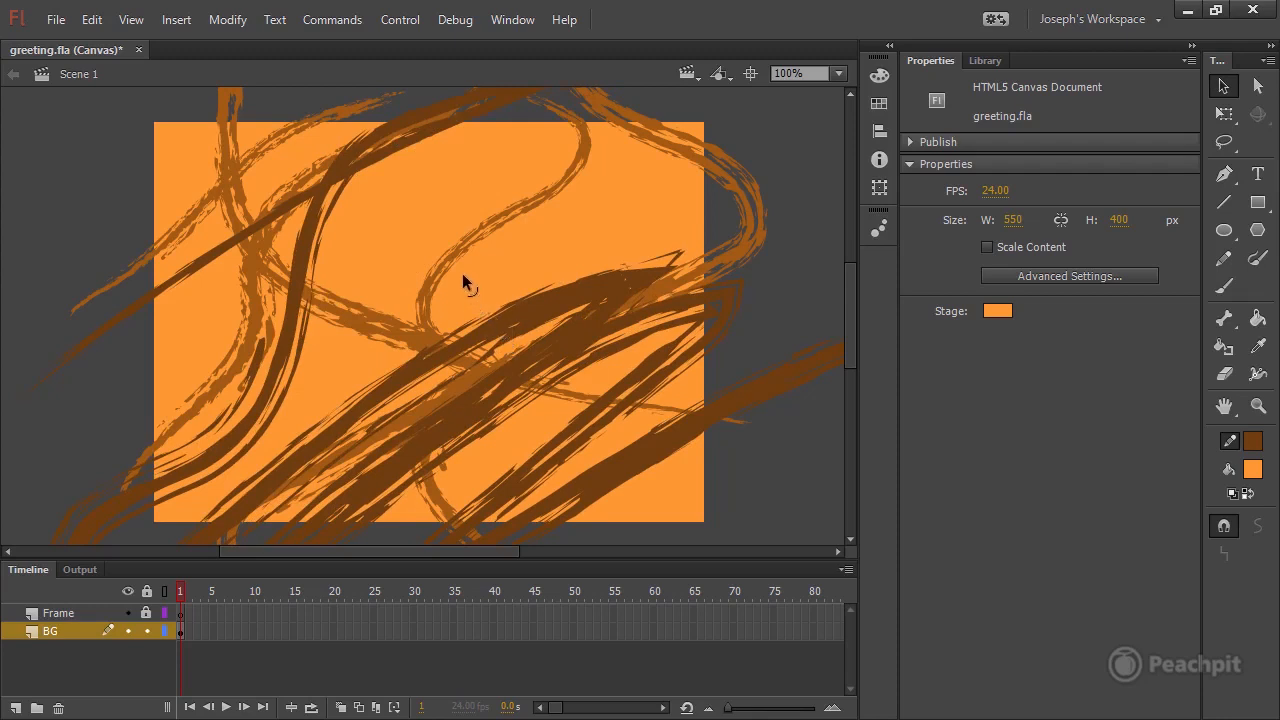
{"action": "left_click_drag", "start_coordinate": [462, 273], "coordinate": [447, 252]}
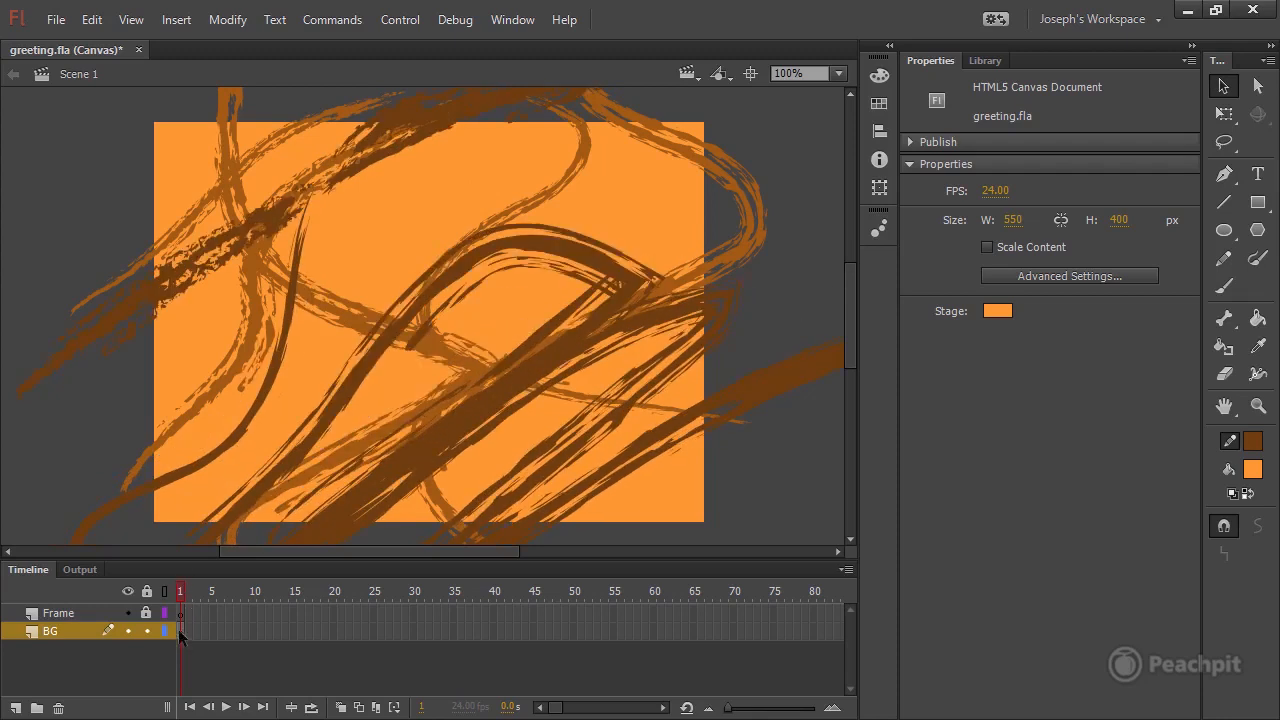
Lock the BG layer and unlock the Frame layer.
{"action": "left_click", "coordinate": [147, 631]}
{"action": "left_click", "coordinate": [182, 613]}
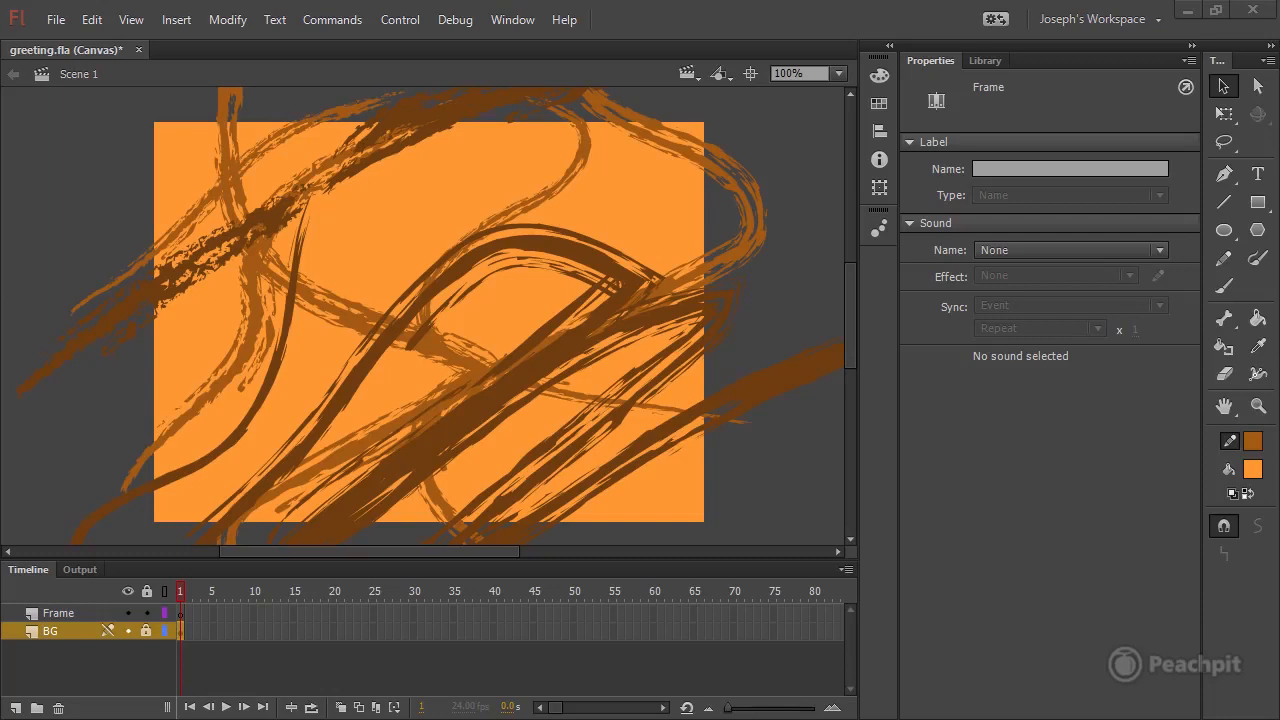
Set up the Rectangle tool with stroke colour #336600 and no fill.
{"action": "left_click", "coordinate": [1258, 203]}
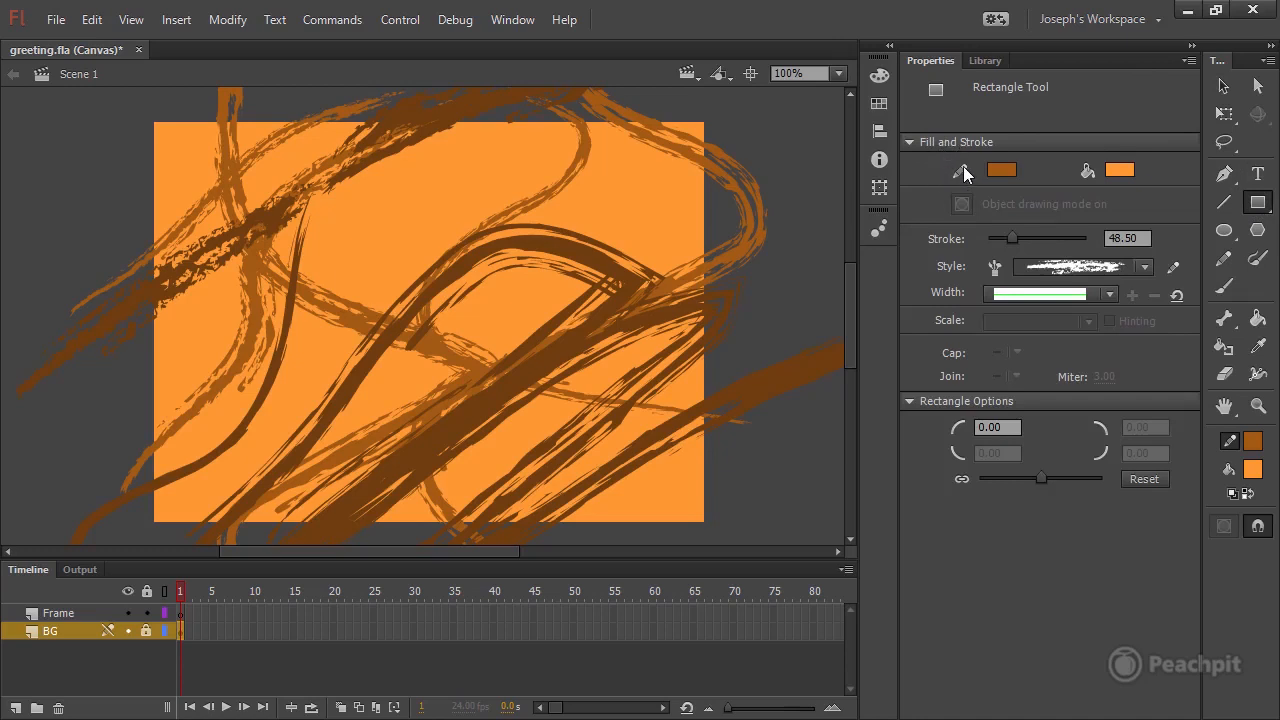
{"action": "left_click", "coordinate": [1002, 171]}
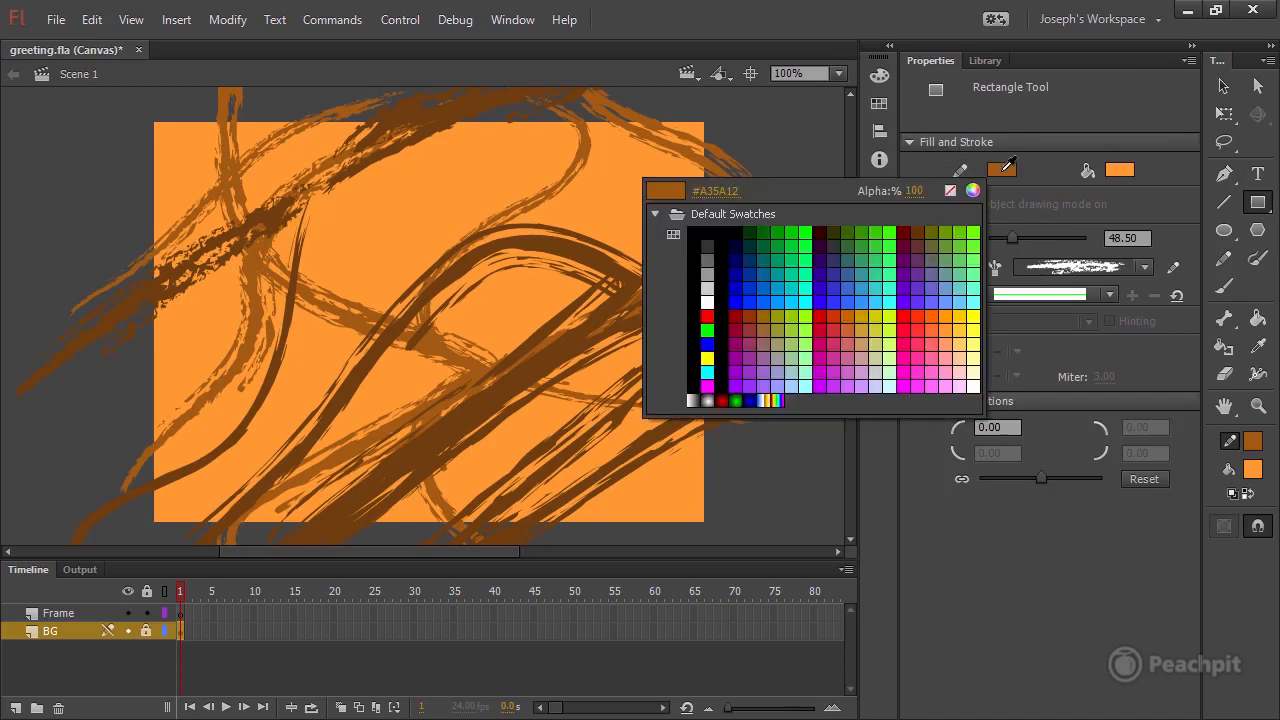
{"action": "left_click", "coordinate": [742, 190]}
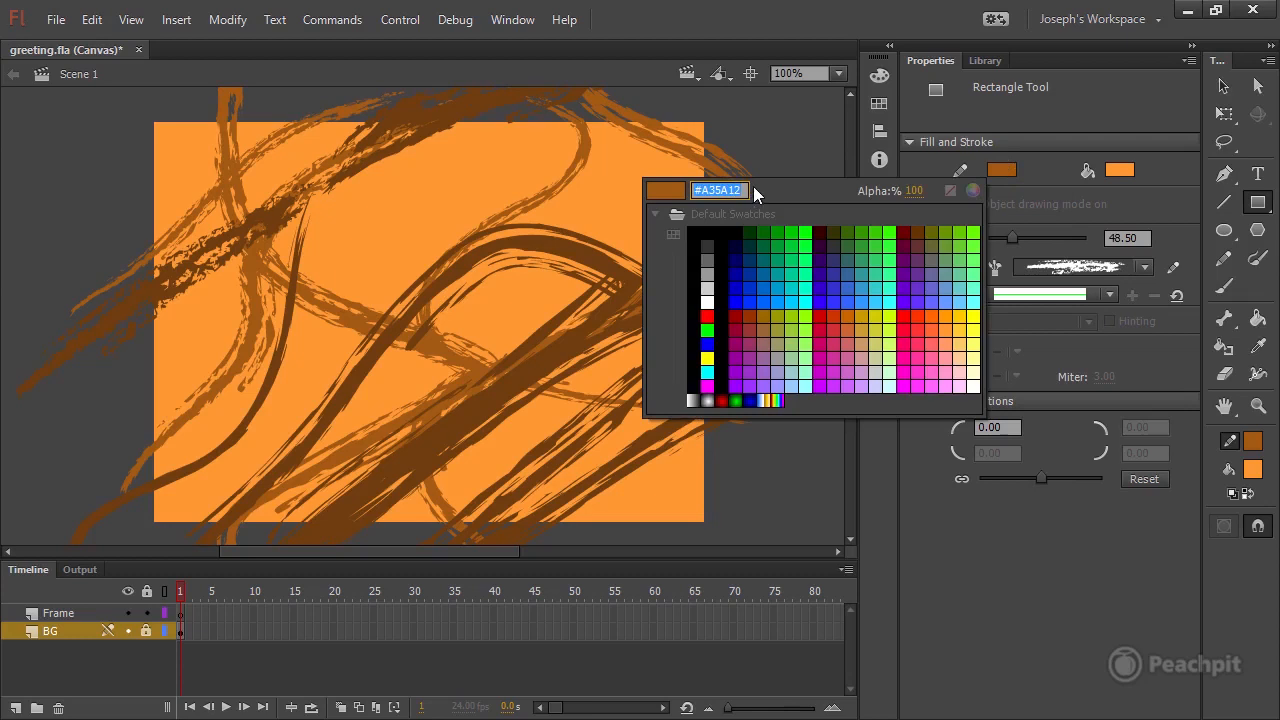
{"action": "type", "text": "336600"}
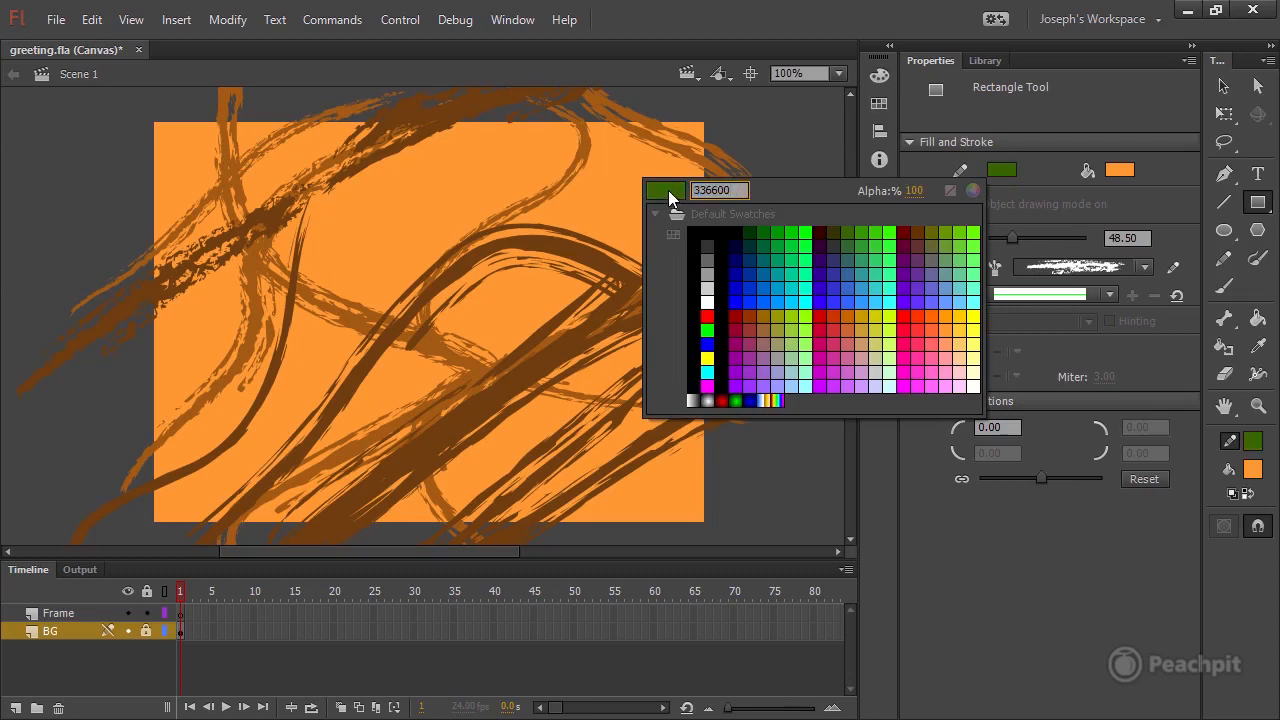
{"action": "key", "text": "Return"}
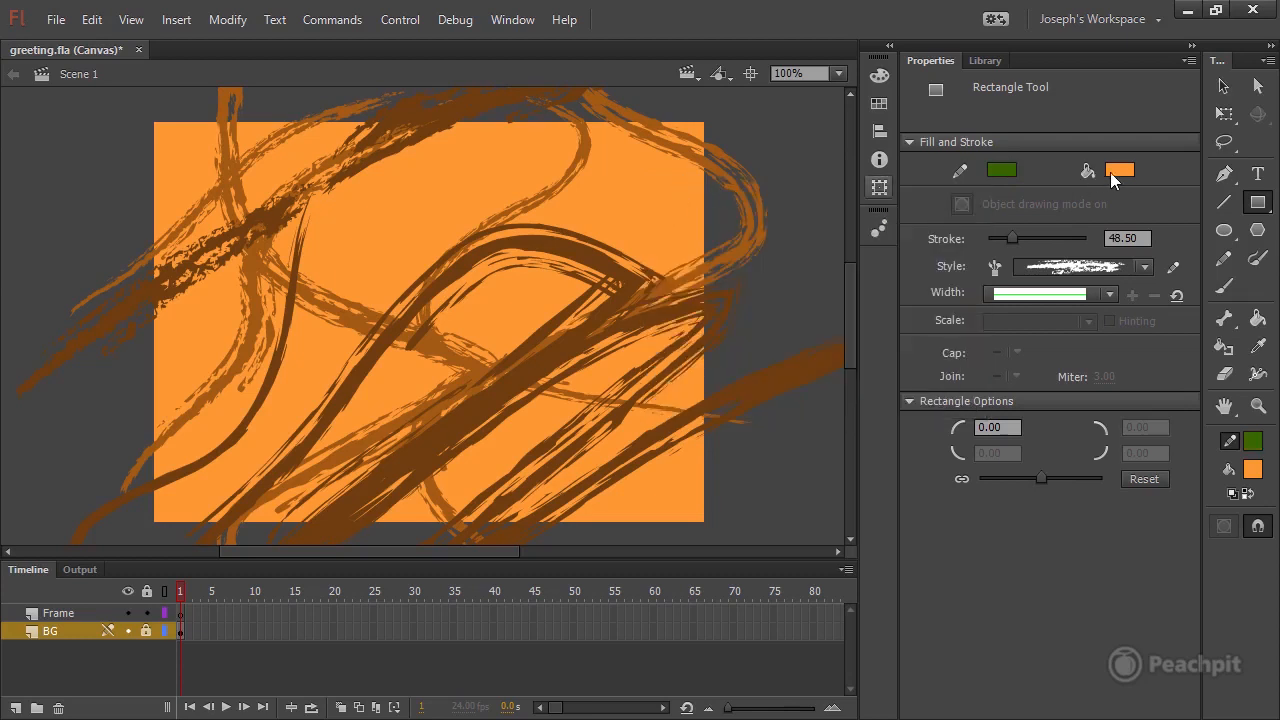
{"action": "left_click", "coordinate": [1122, 172]}
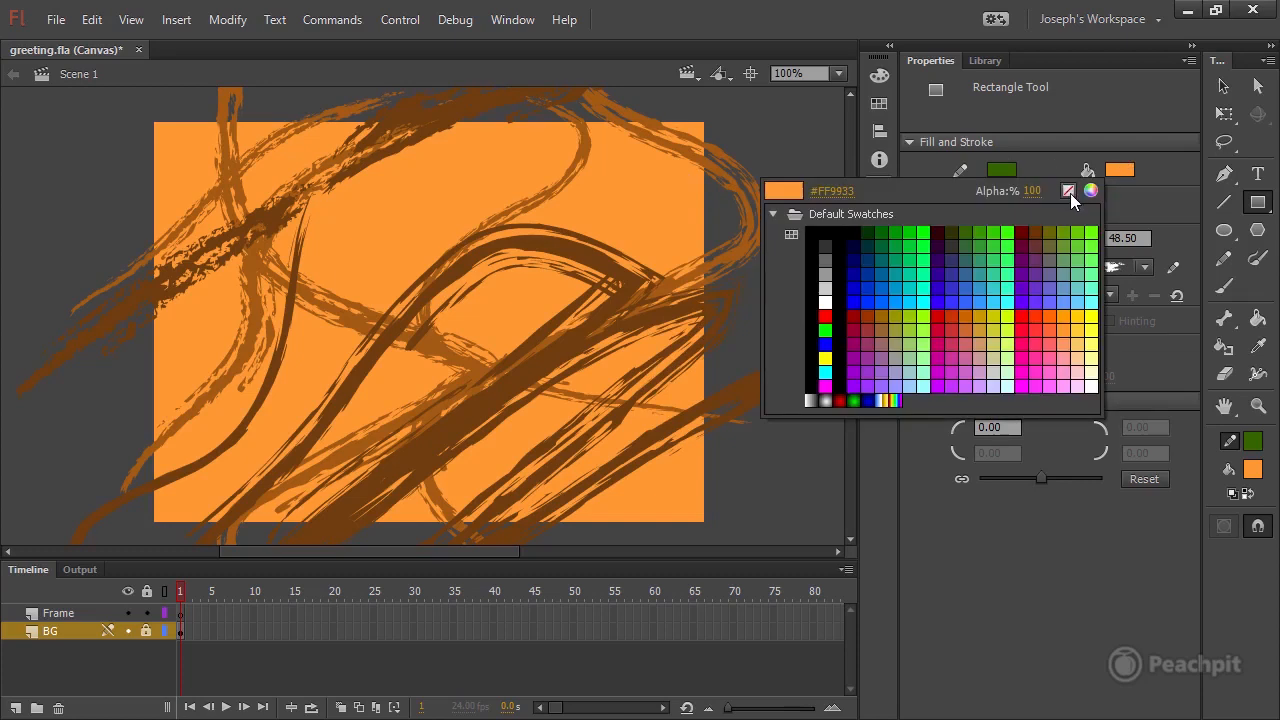
{"action": "left_click", "coordinate": [1068, 190]}
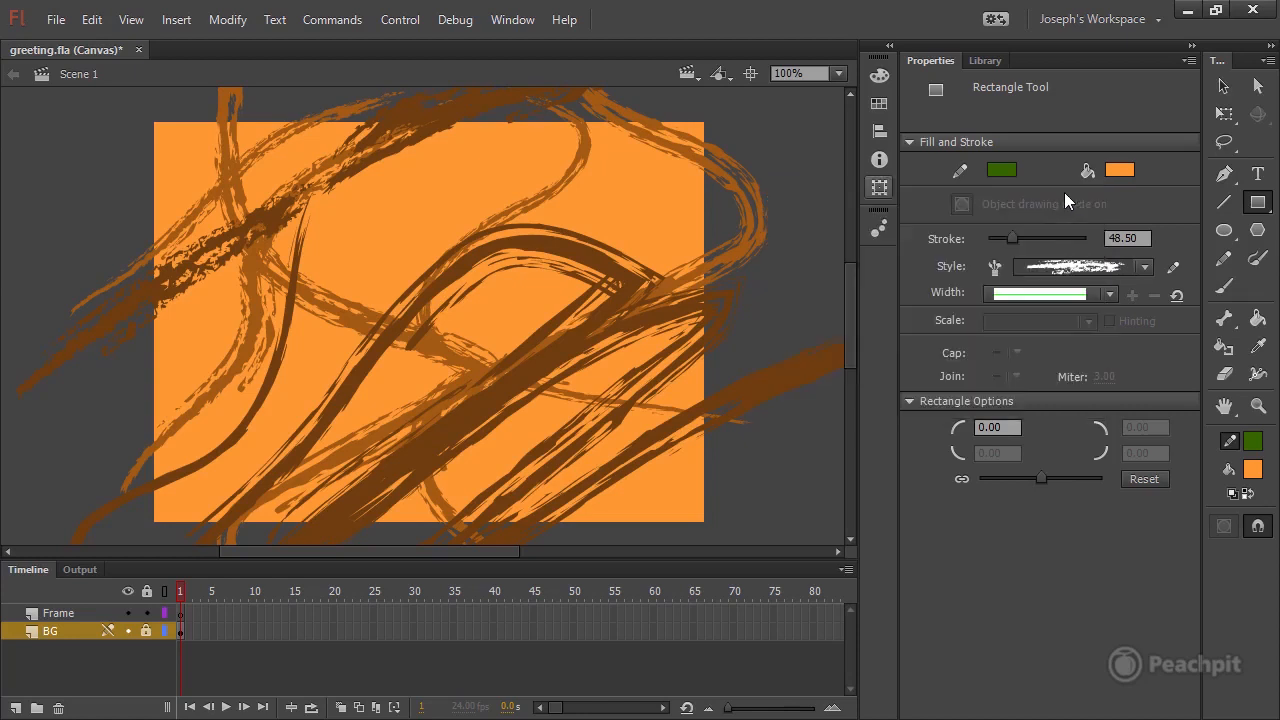
Draw a 550 by 400 rectangle along the stage edges on the Frame layer with a solid stroke of size 2.
{"action": "left_click", "coordinate": [1108, 268]}
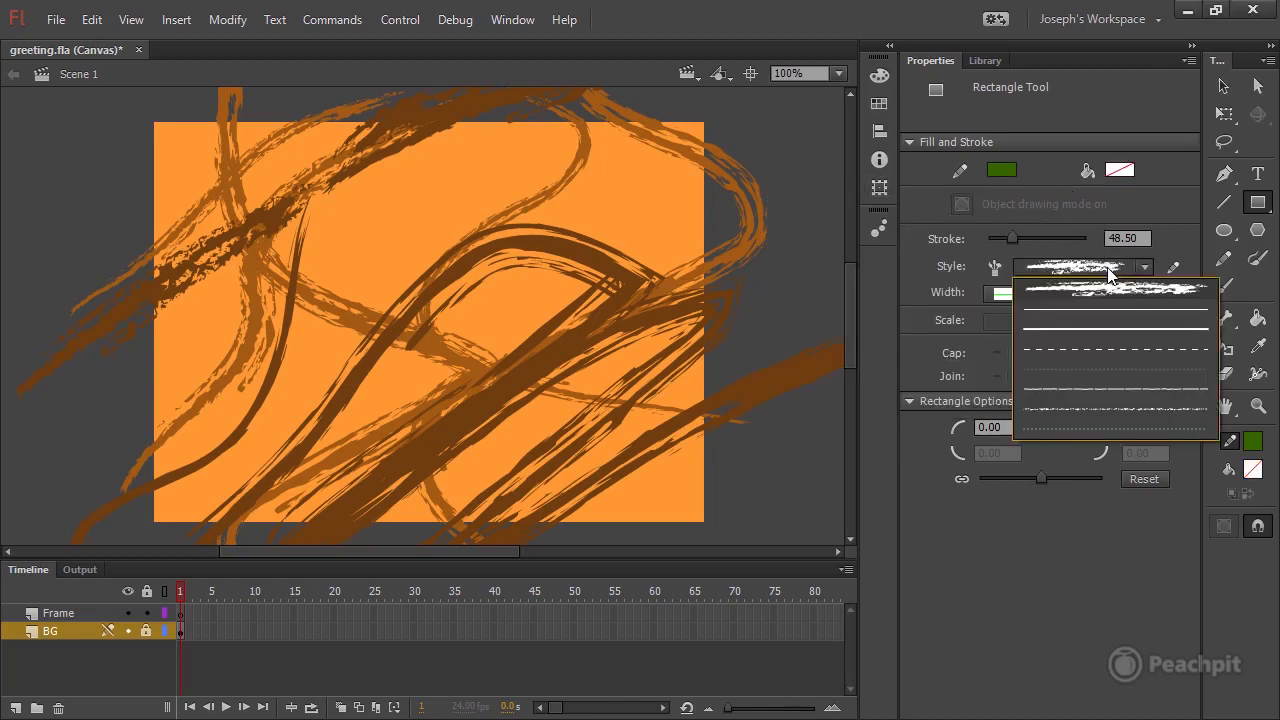
{"action": "left_click", "coordinate": [1069, 330]}
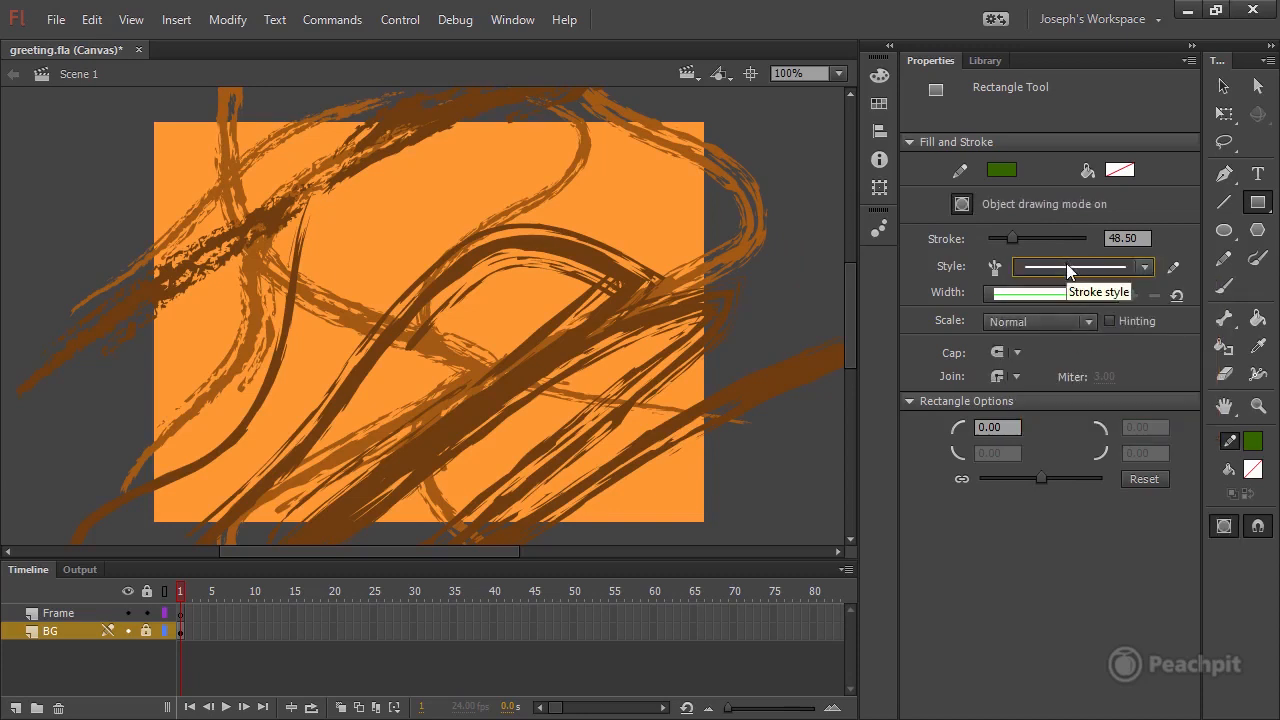
{"action": "left_click_drag", "start_coordinate": [1013, 238], "coordinate": [993, 237]}
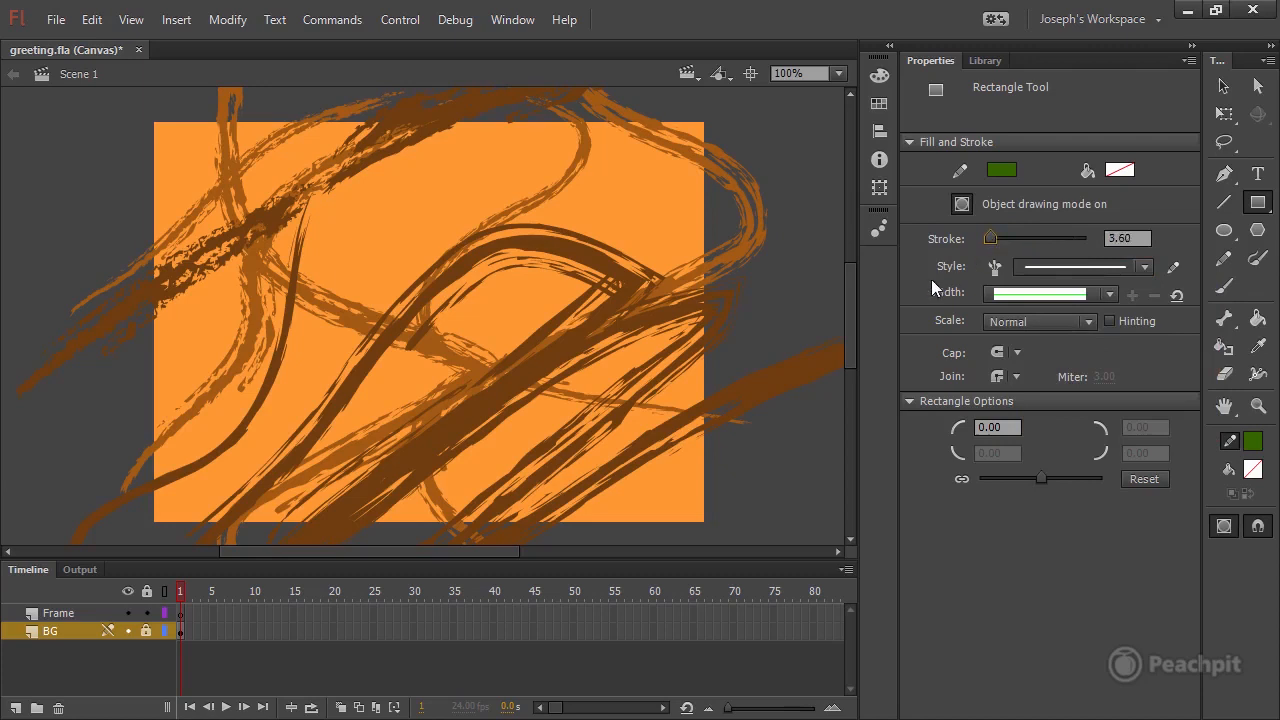
{"action": "left_click", "coordinate": [1122, 238]}
{"action": "type", "text": "2"}
{"action": "key", "text": "Return"}
{"action": "left_click", "coordinate": [62, 615]}
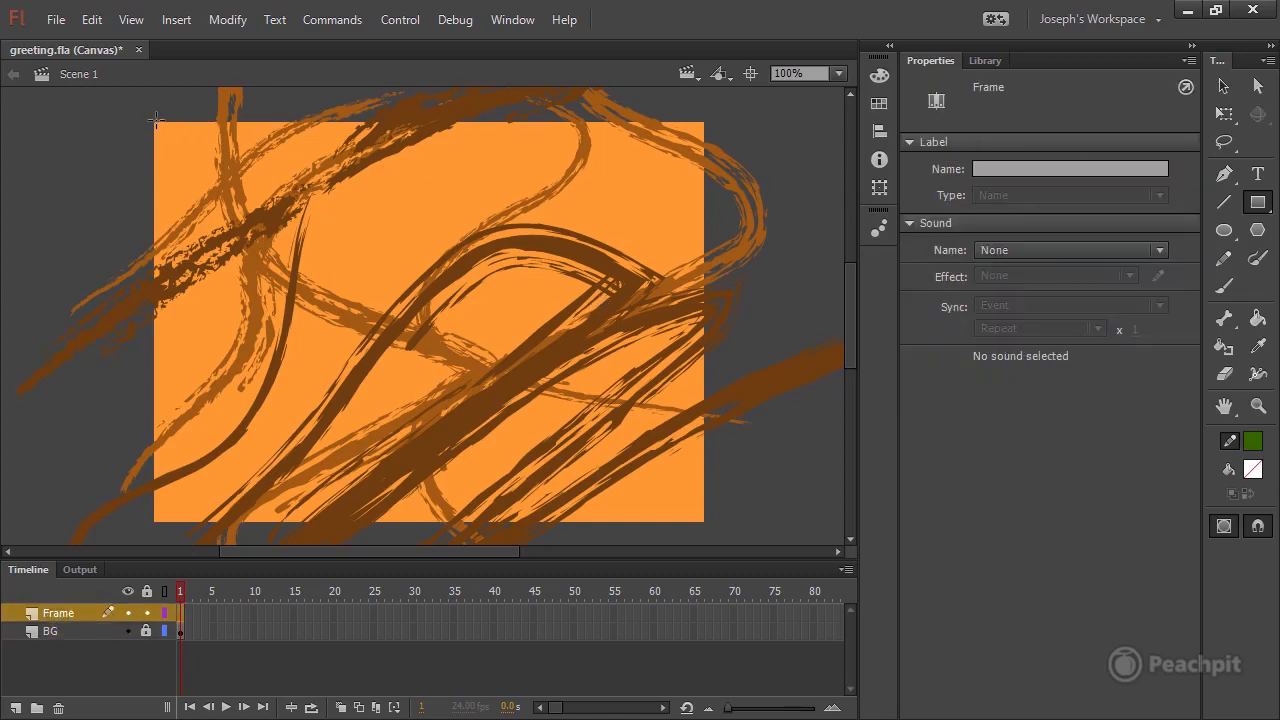
{"action": "left_click_drag", "start_coordinate": [154, 122], "coordinate": [704, 521]}
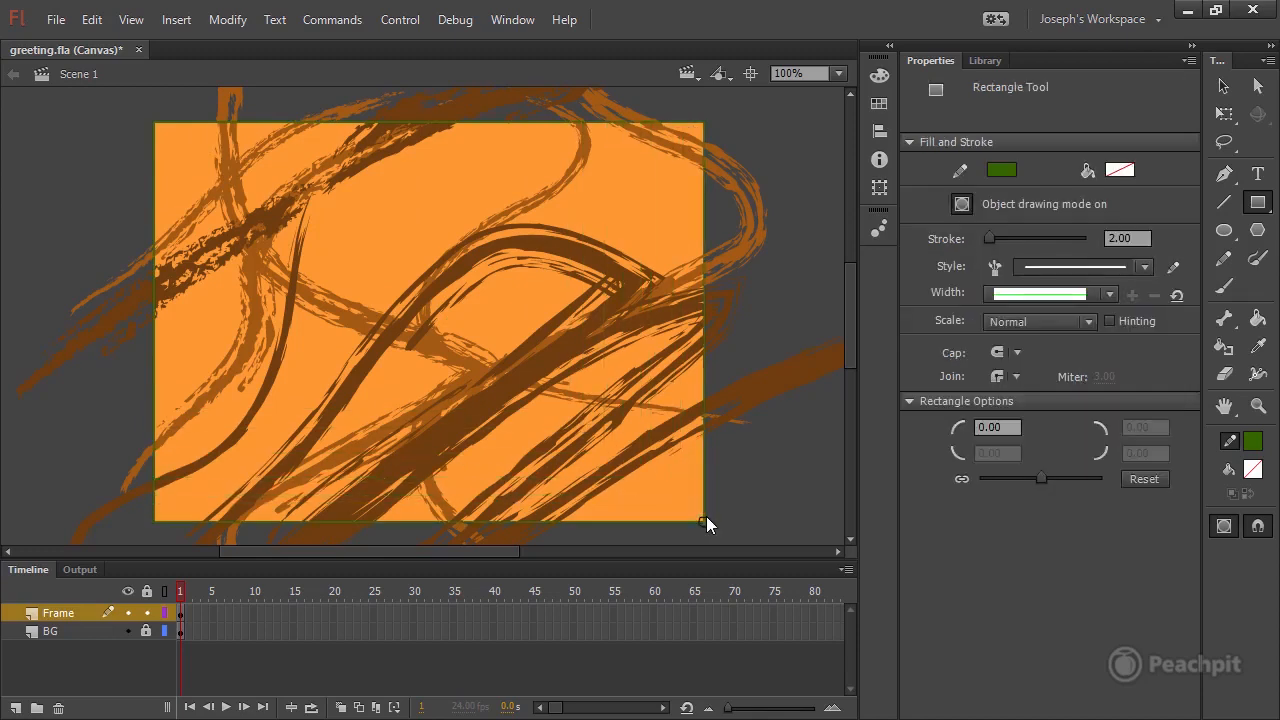
Thicken the selected rectangle's stroke to about 32.55 and apply Width Profile 2.
{"action": "left_click", "coordinate": [1224, 87]}
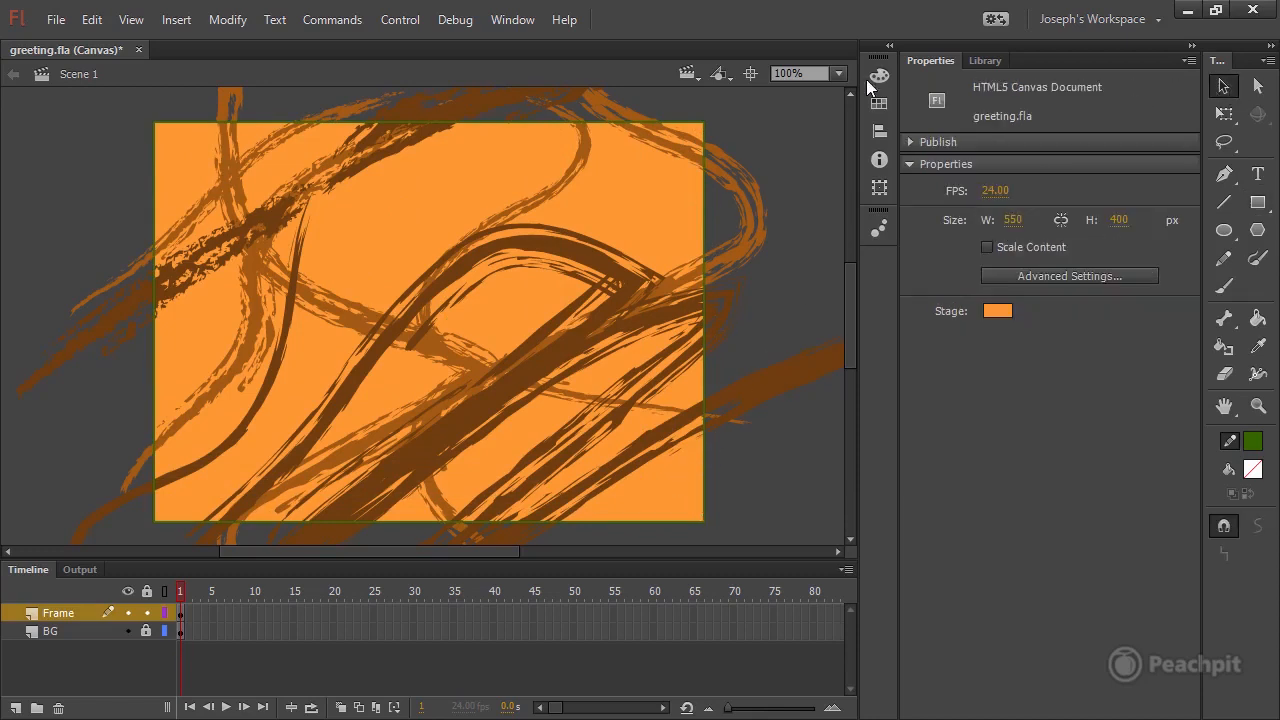
{"action": "left_click", "coordinate": [618, 128]}
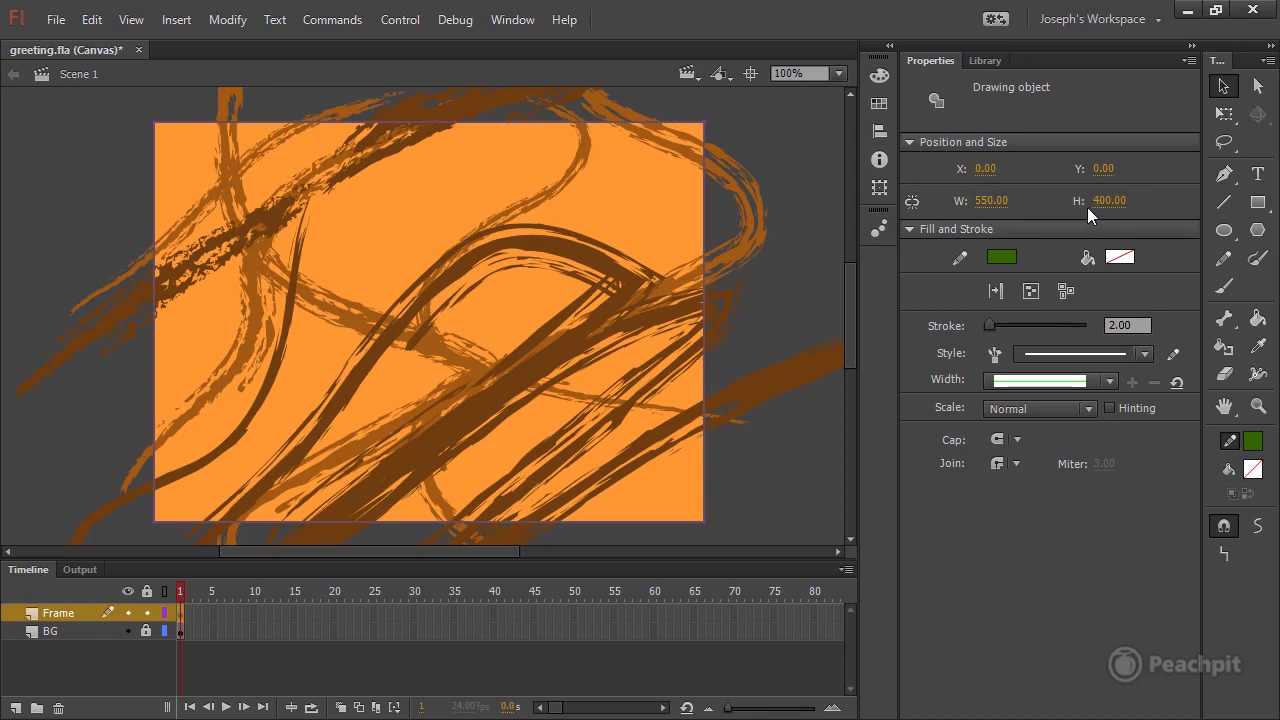
{"action": "mouse_move", "coordinate": [995, 325]}
{"action": "left_mouse_down"}
{"action": "mouse_move", "coordinate": [1033, 325]}
{"action": "mouse_move", "coordinate": [1005, 328]}
{"action": "left_mouse_up"}
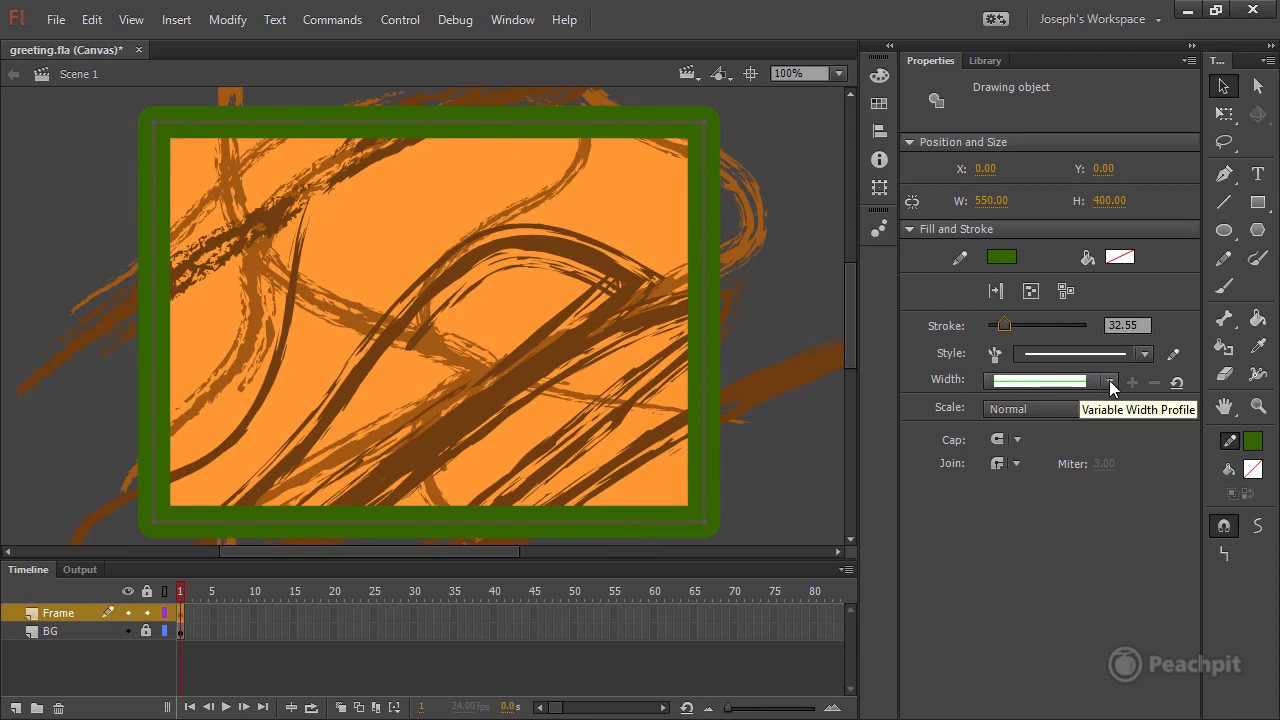
{"action": "left_click", "coordinate": [1109, 382]}
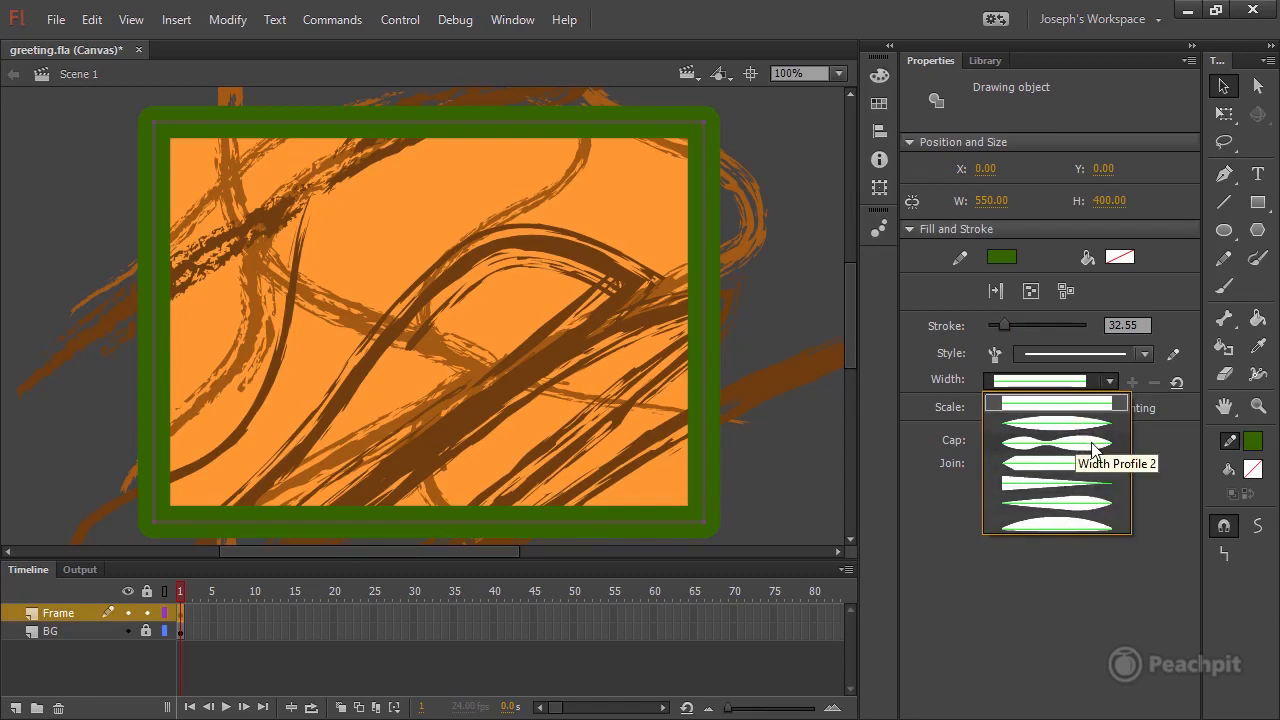
{"action": "left_click", "coordinate": [1090, 443]}
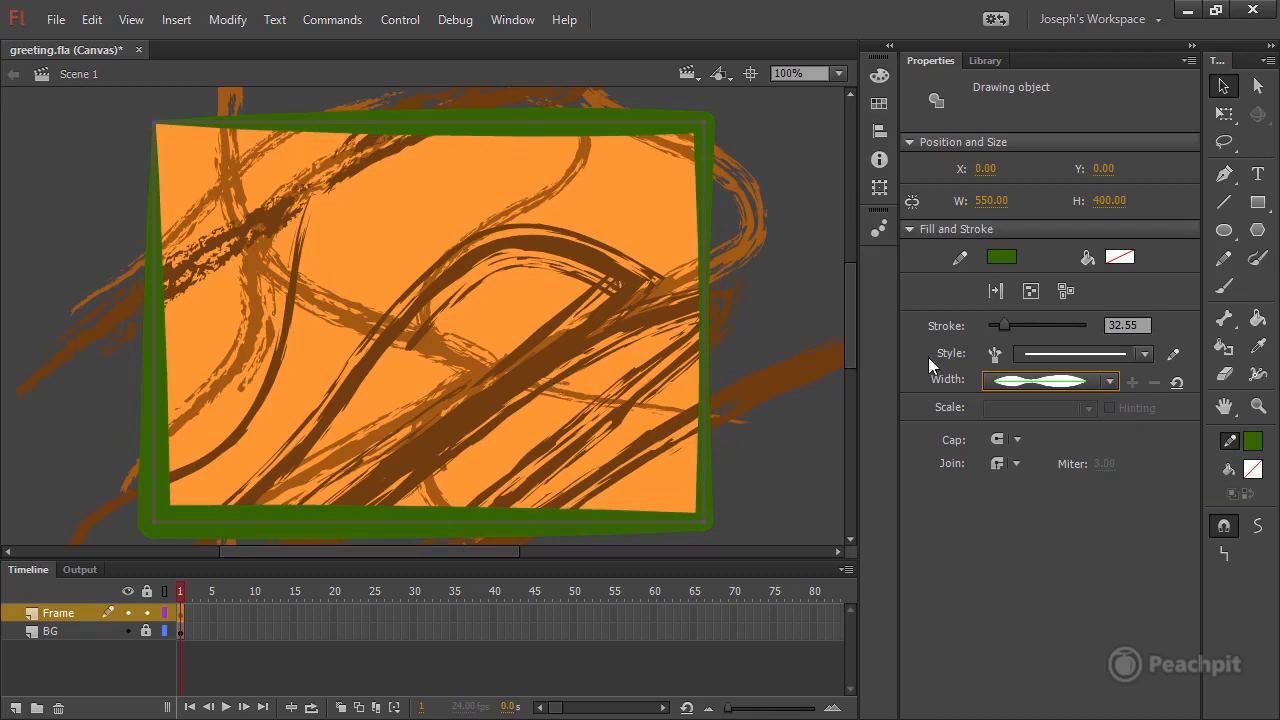
Test widening the frame's top edge with the Width tool, undo that, and thicken the outline around its upper-left corner.
{"action": "left_click", "coordinate": [1258, 376]}
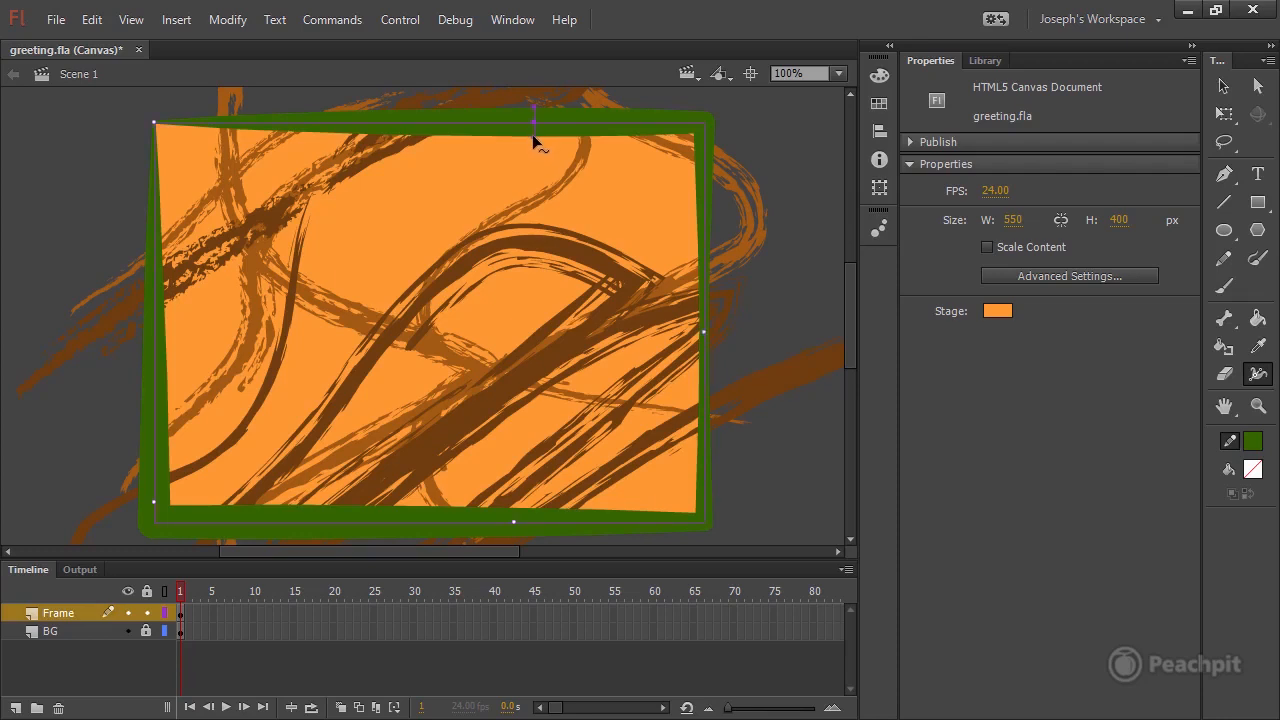
{"action": "left_click_drag", "start_coordinate": [533, 134], "coordinate": [522, 179]}
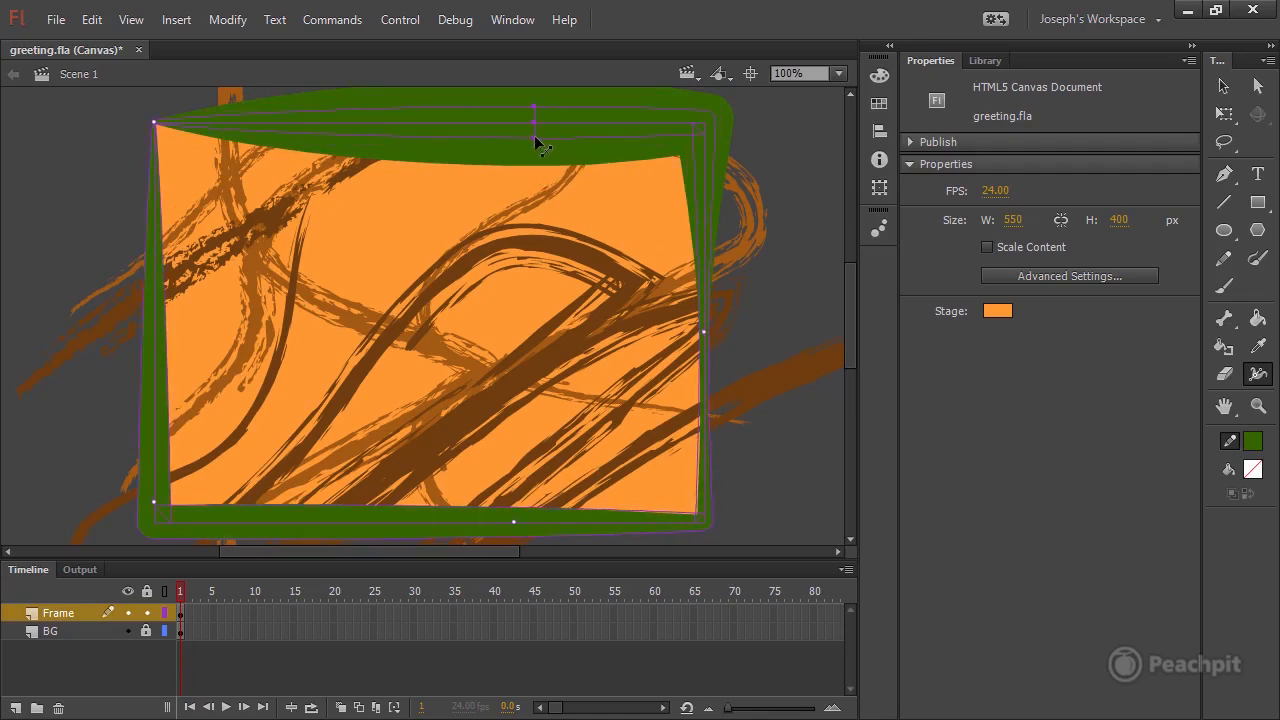
{"action": "key", "text": "ctrl+z"}
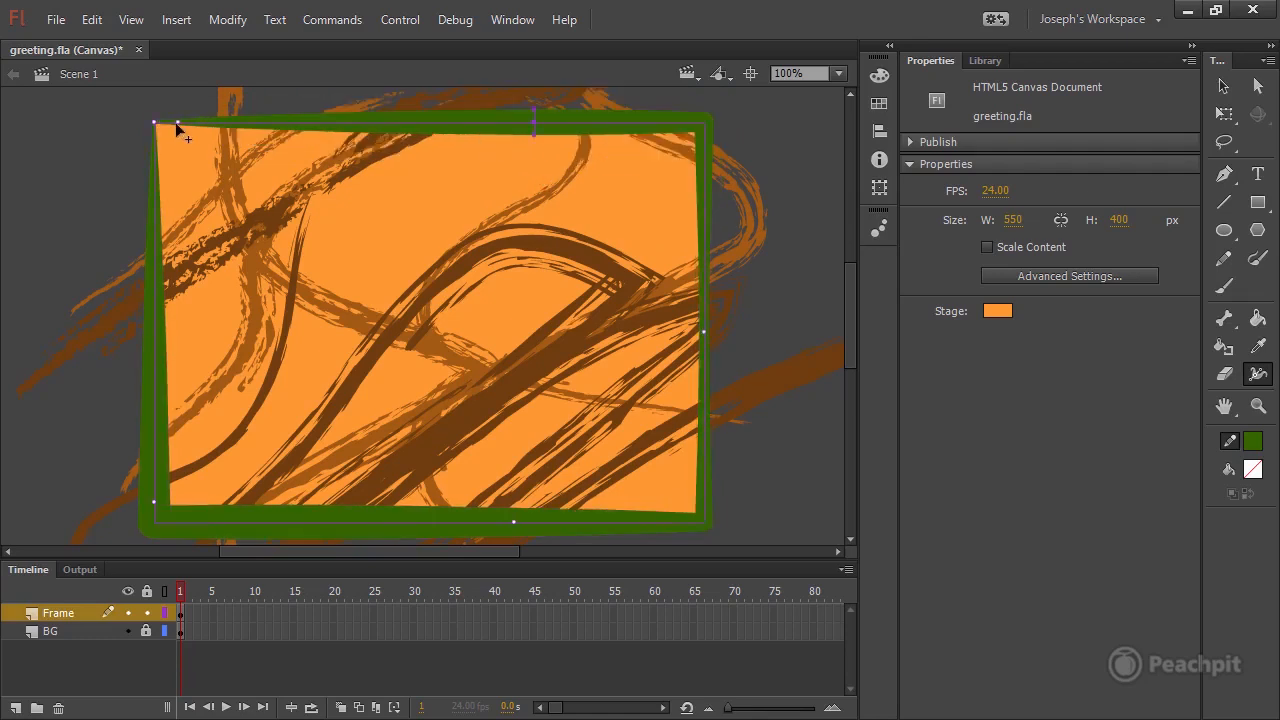
{"action": "mouse_move", "coordinate": [164, 124]}
{"action": "left_mouse_down"}
{"action": "mouse_move", "coordinate": [183, 125]}
{"action": "mouse_move", "coordinate": [162, 127]}
{"action": "left_mouse_up"}
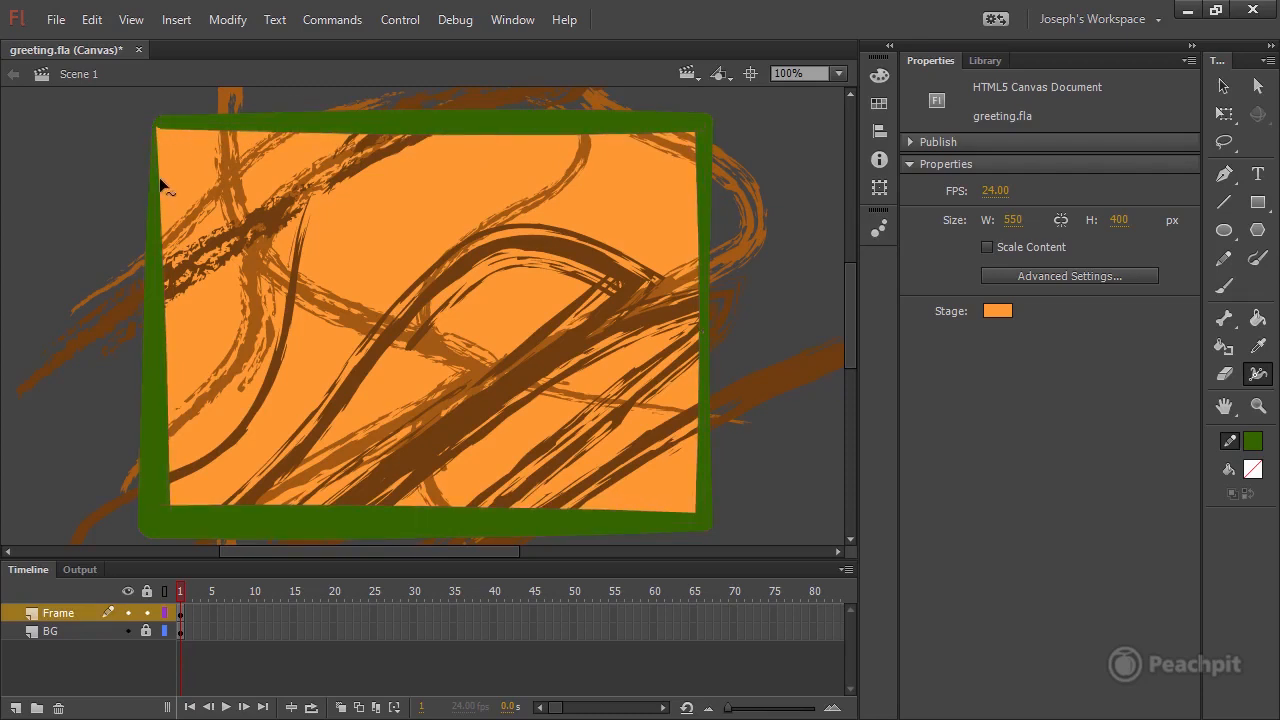
{"action": "left_click_drag", "start_coordinate": [160, 177], "coordinate": [161, 179]}
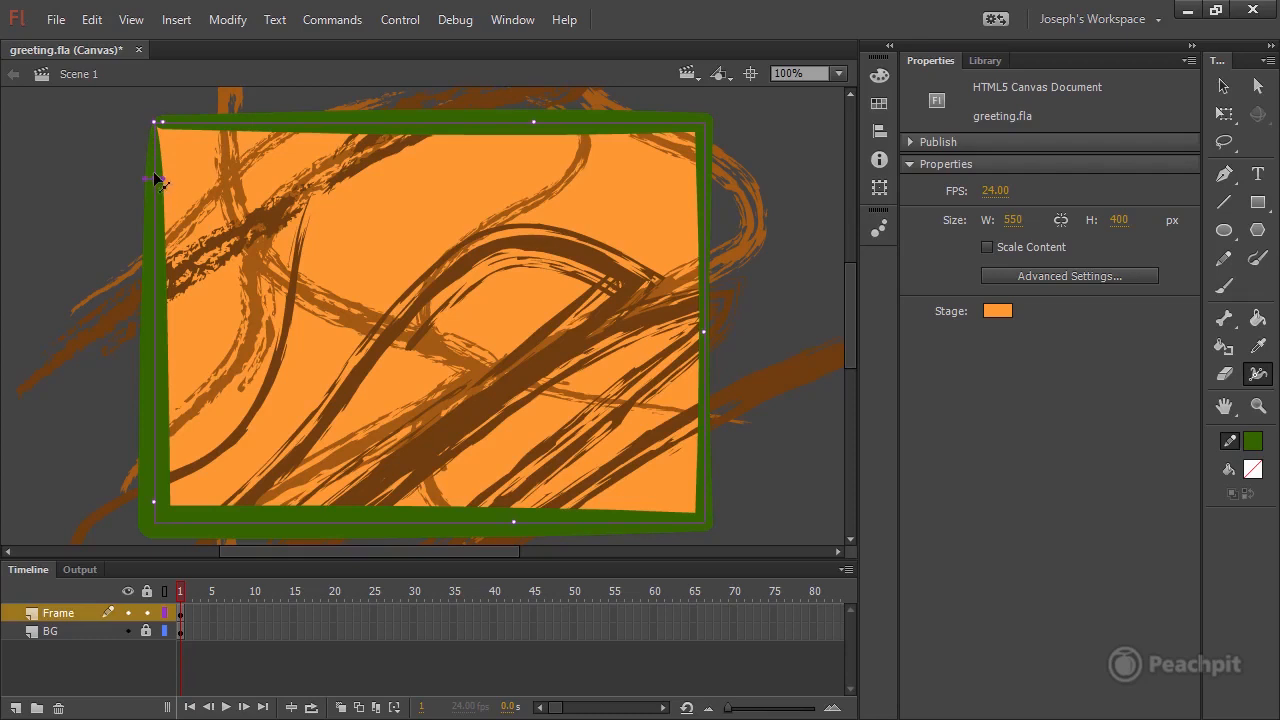
{"action": "left_click_drag", "start_coordinate": [157, 180], "coordinate": [151, 157]}
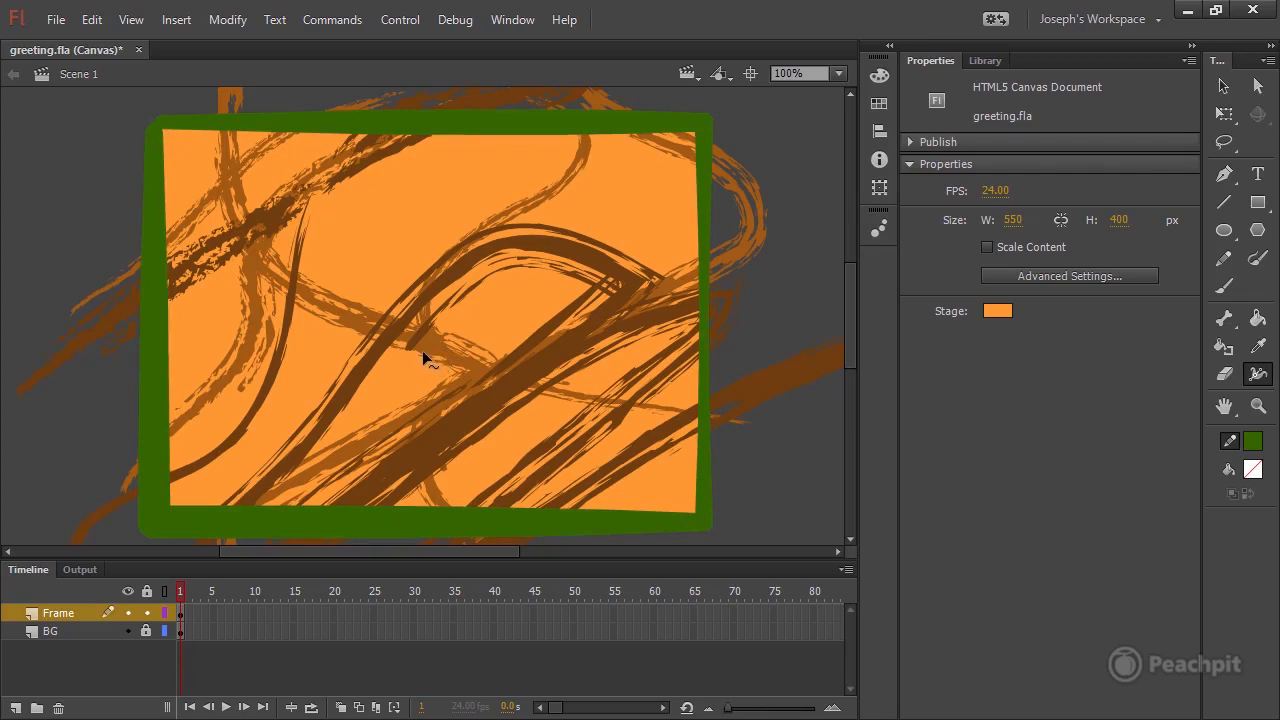
Save the frame outline's custom width profile as Greeting Frame and choose it for the stroke.
{"action": "left_click", "coordinate": [1222, 87]}
{"action": "left_click", "coordinate": [468, 122]}
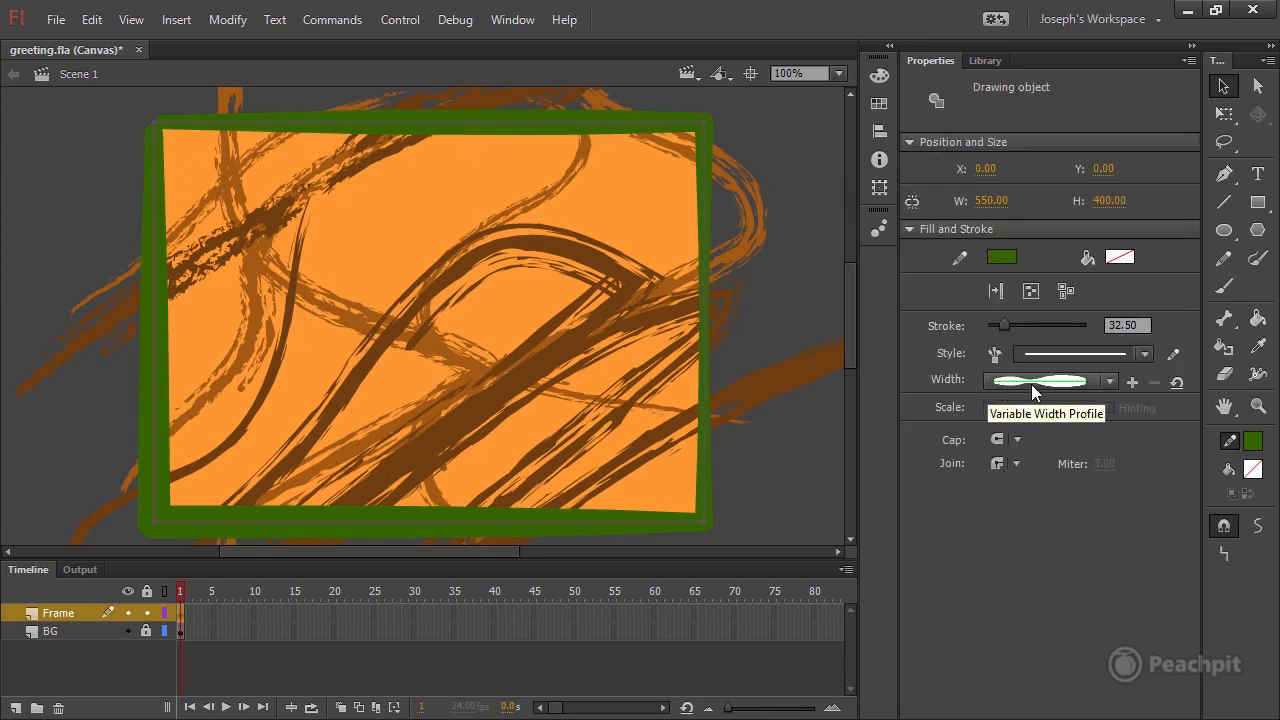
{"action": "left_click", "coordinate": [1110, 381]}
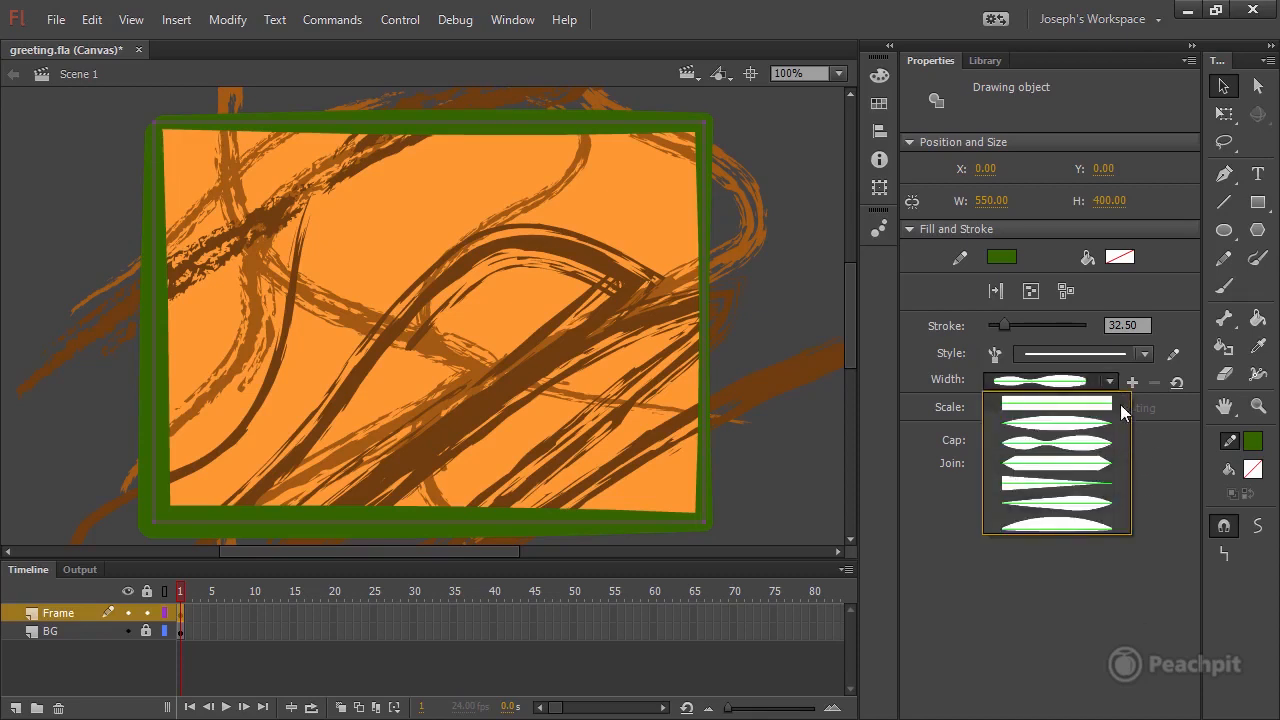
{"action": "left_click", "coordinate": [1164, 560]}
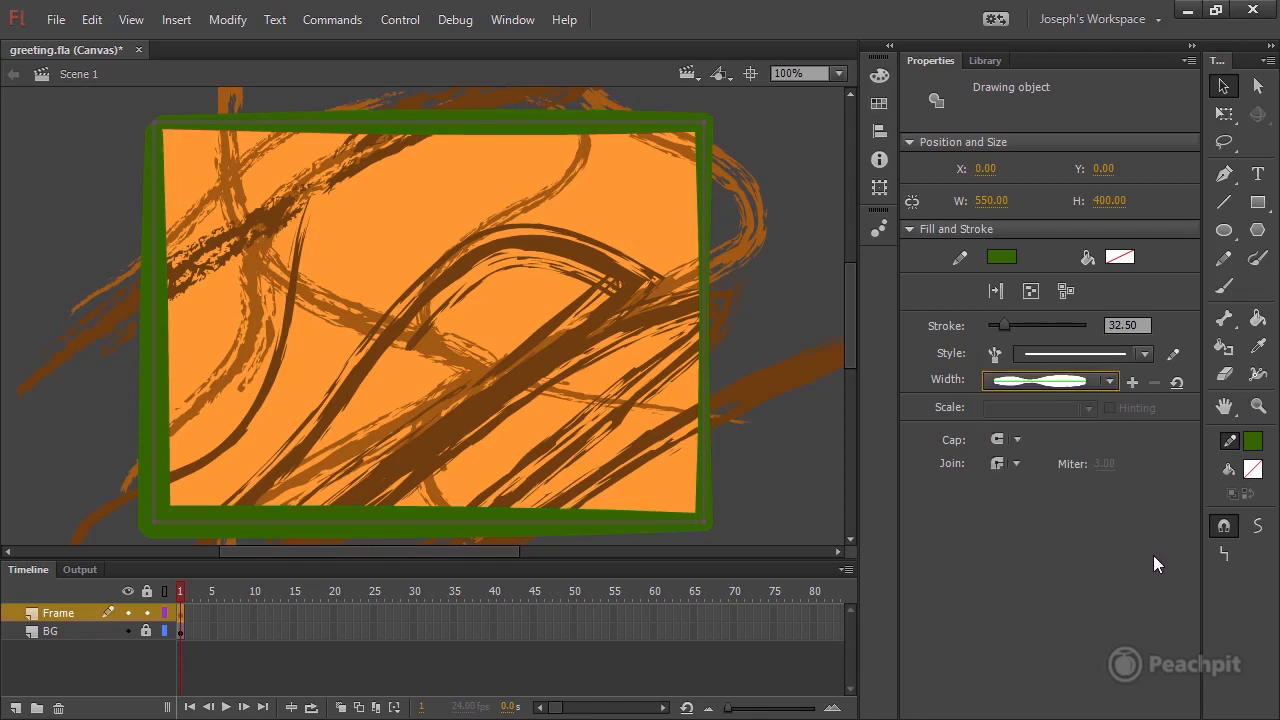
{"action": "left_click", "coordinate": [1133, 382]}
{"action": "type", "text": "Greet"}
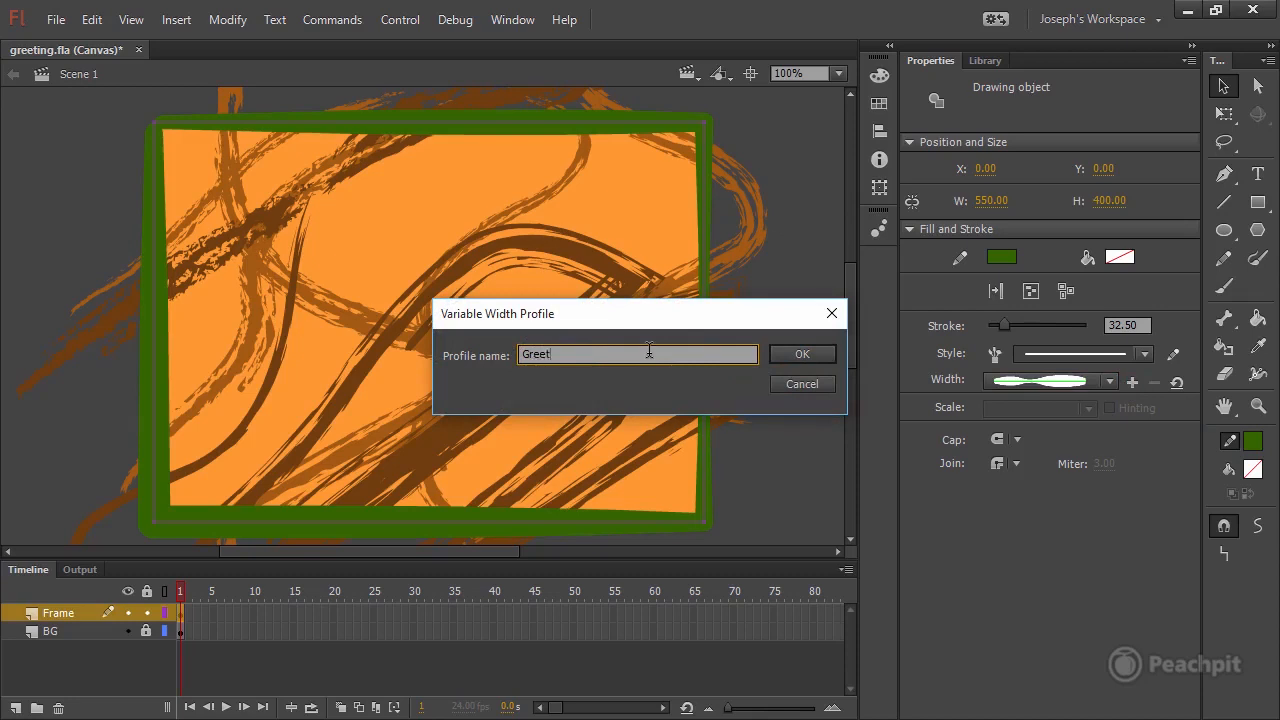
{"action": "type", "text": "ing Frame"}
{"action": "left_click", "coordinate": [802, 354]}
{"action": "left_click", "coordinate": [1110, 380]}
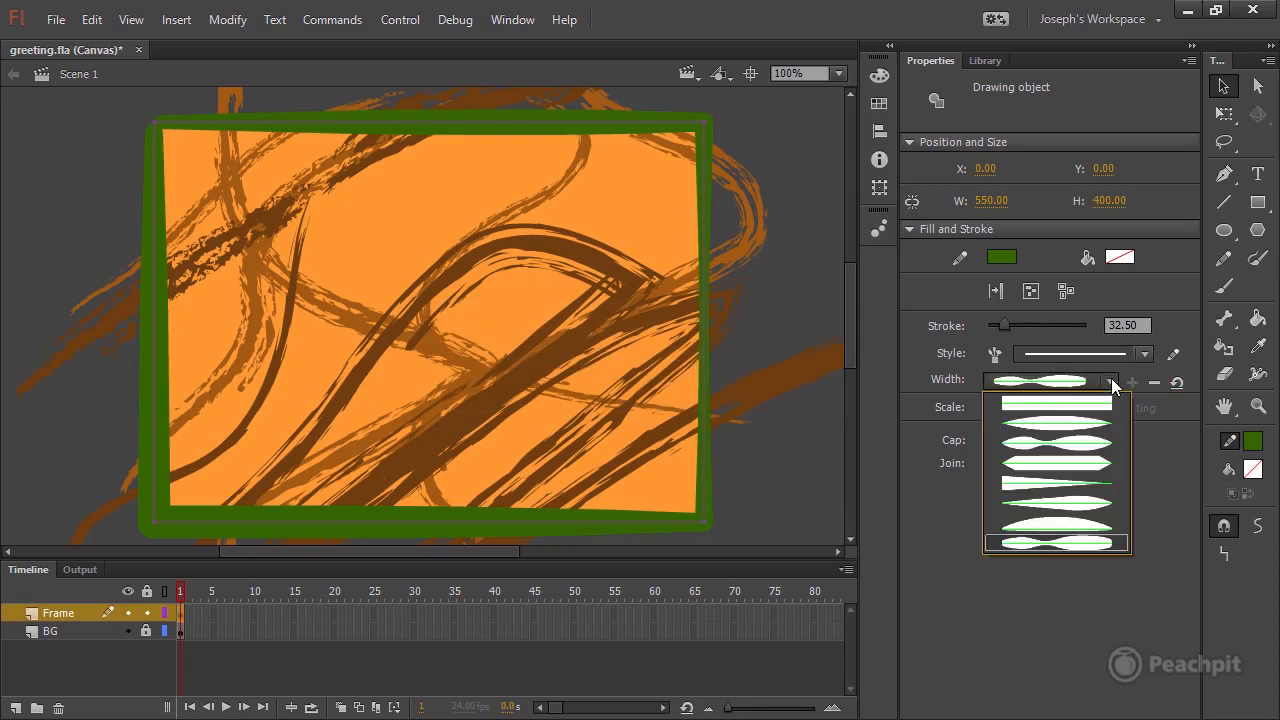
{"action": "left_click", "coordinate": [1037, 545]}
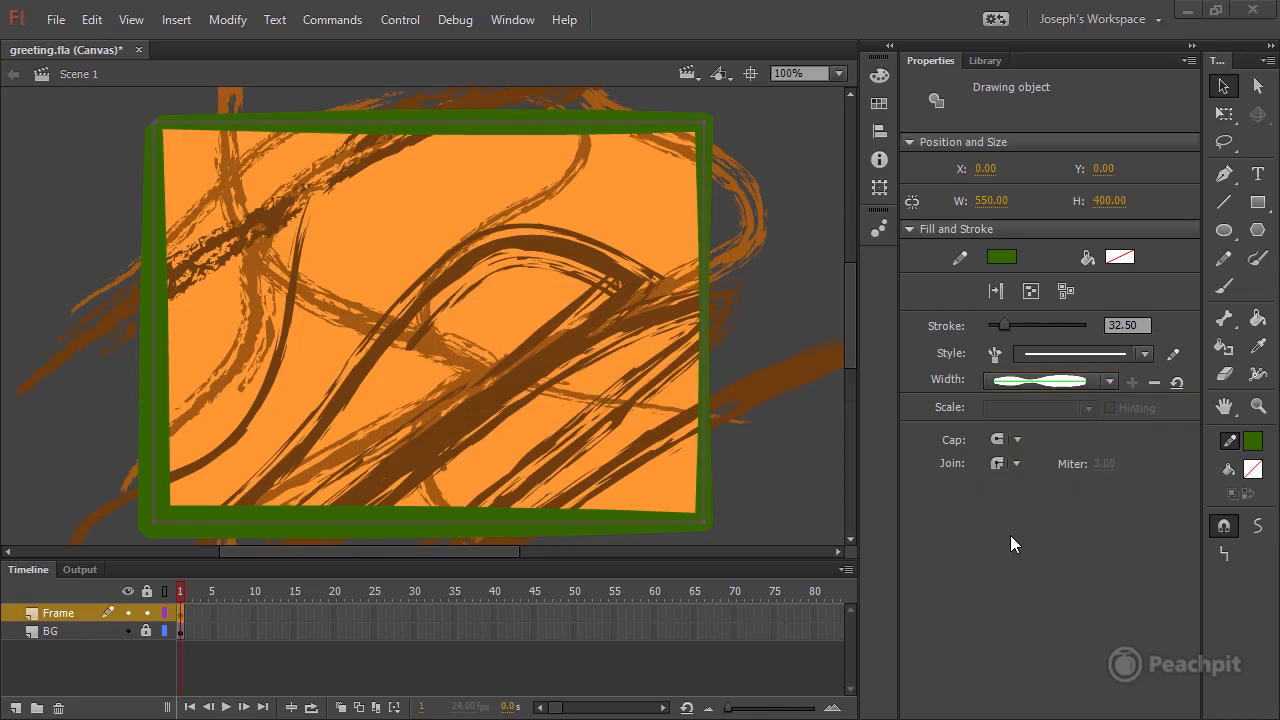
Apply the Chalk - Round brush from the Artistic chalk and charcoal brushes to the frame's stroke.
{"action": "left_click", "coordinate": [994, 354]}
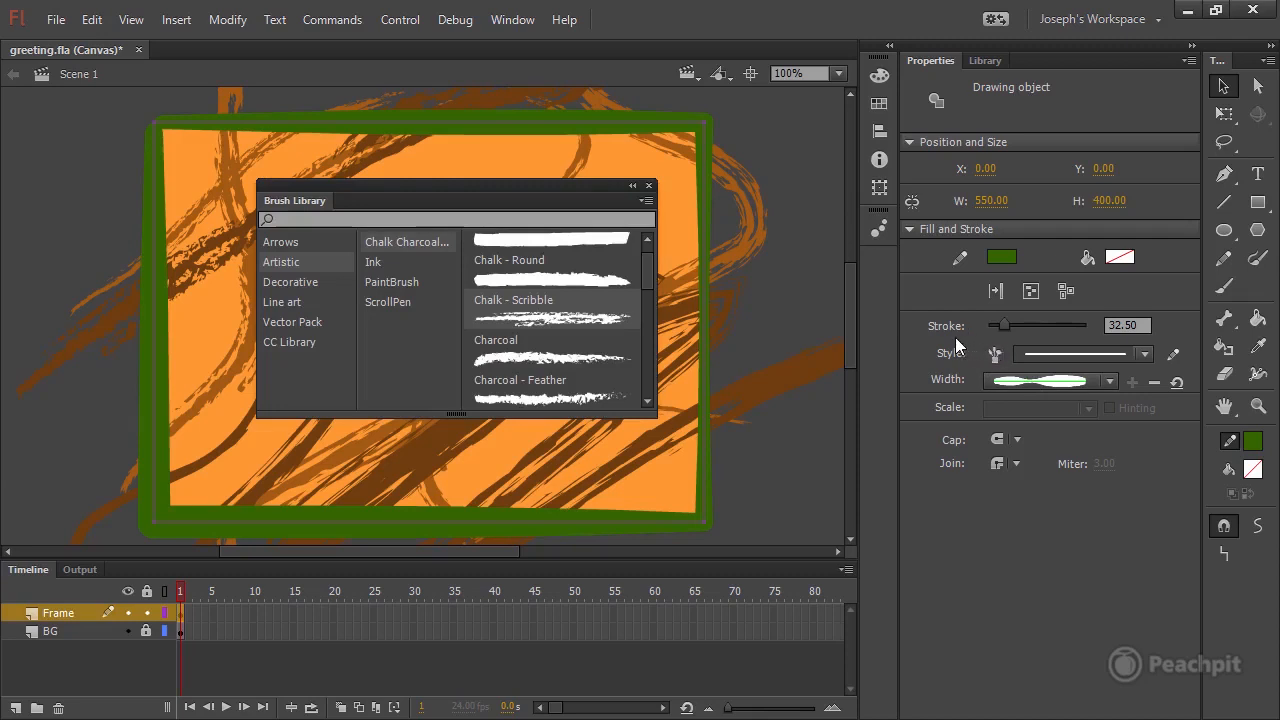
{"action": "double_click", "coordinate": [516, 269]}
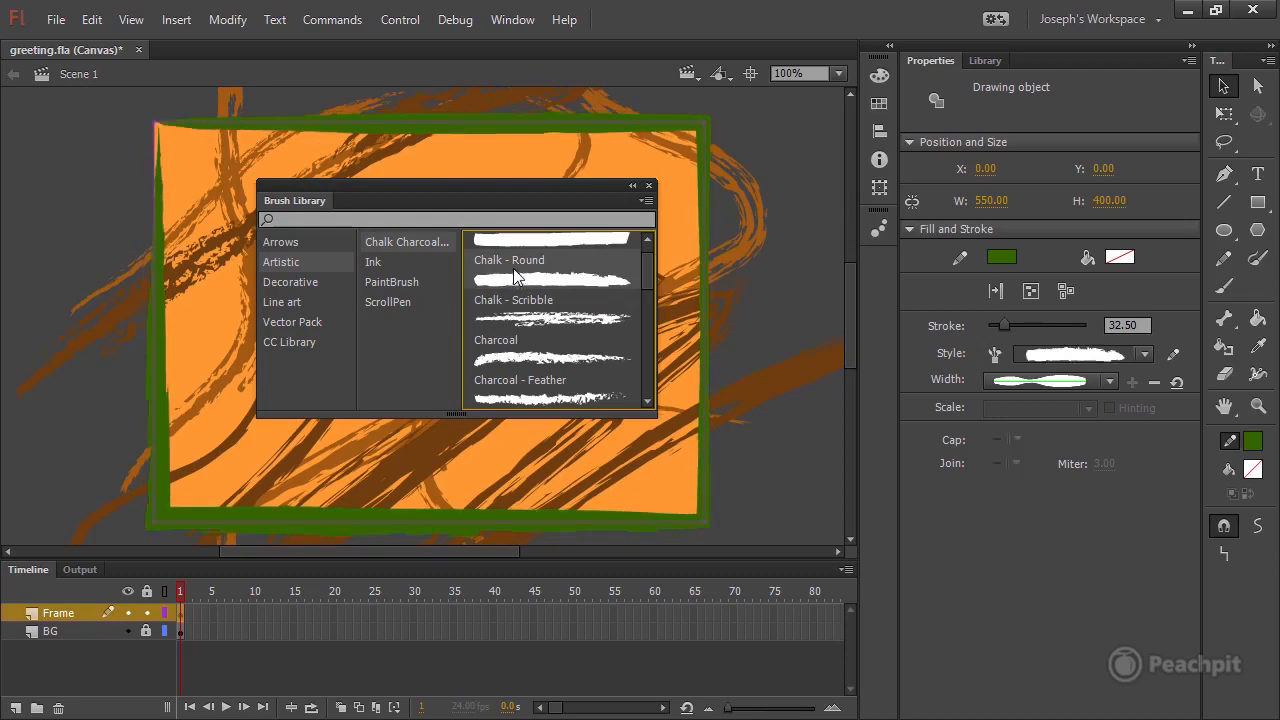
{"action": "left_click", "coordinate": [648, 186]}
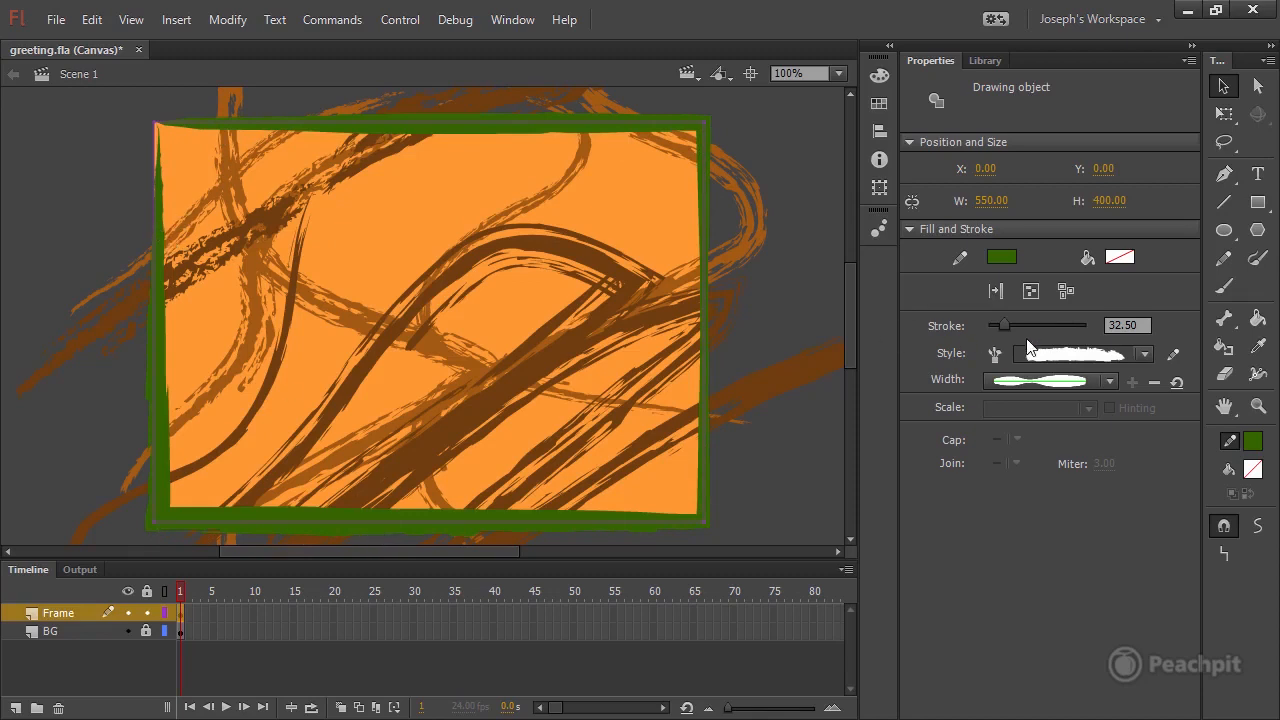
Set the frame's stroke size to 40 and activate the Width tool.
{"action": "left_click_drag", "start_coordinate": [1007, 323], "coordinate": [1008, 325]}
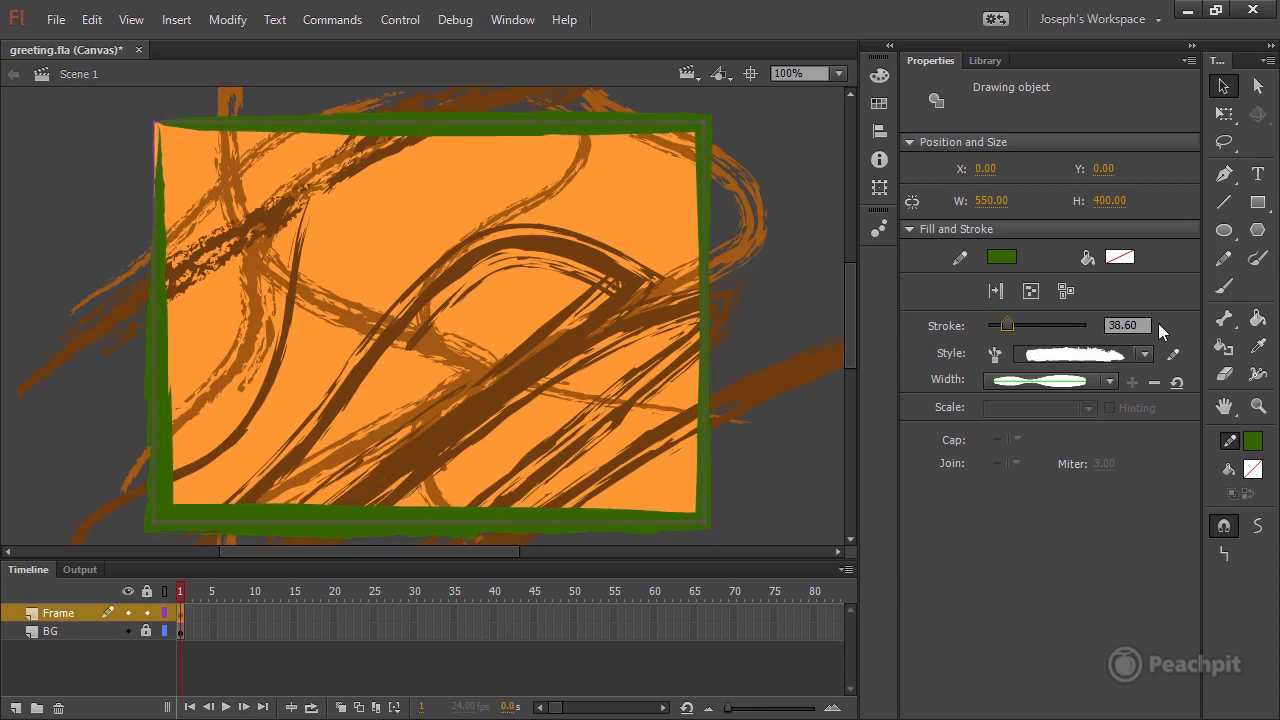
{"action": "left_click", "coordinate": [1145, 325]}
{"action": "type", "text": "40"}
{"action": "key", "text": "Return"}
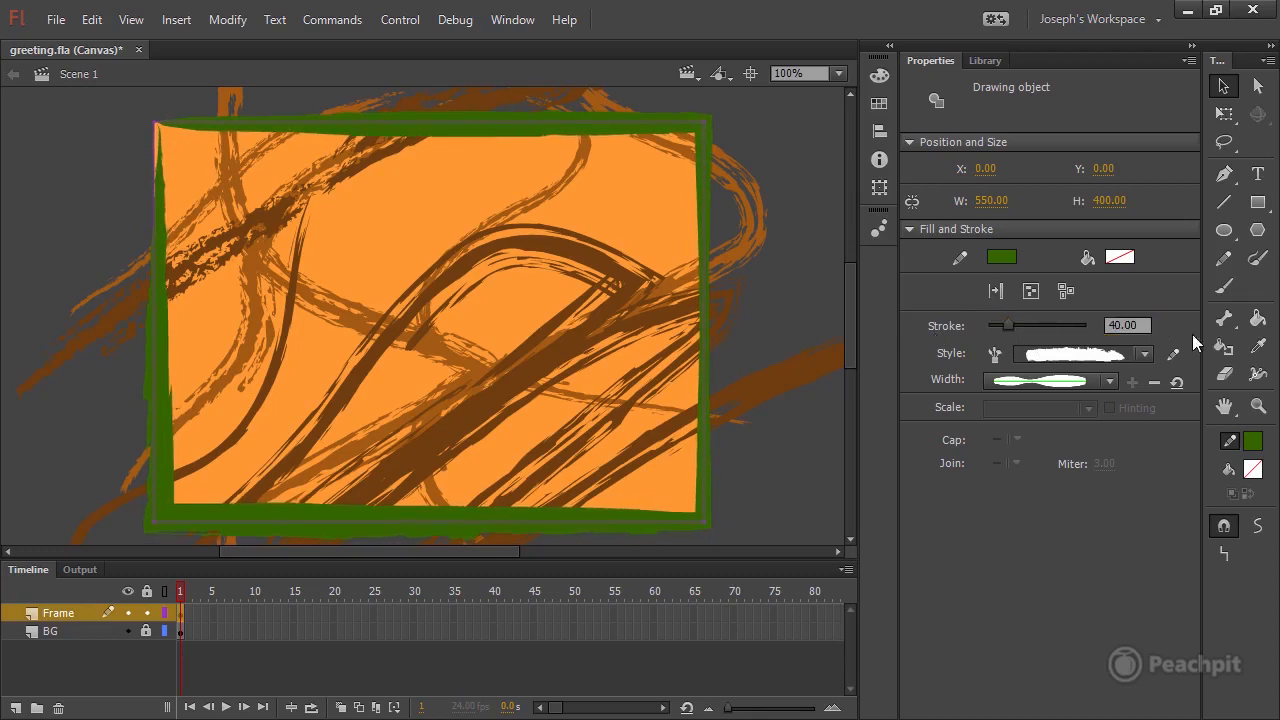
{"action": "left_click", "coordinate": [1258, 376]}
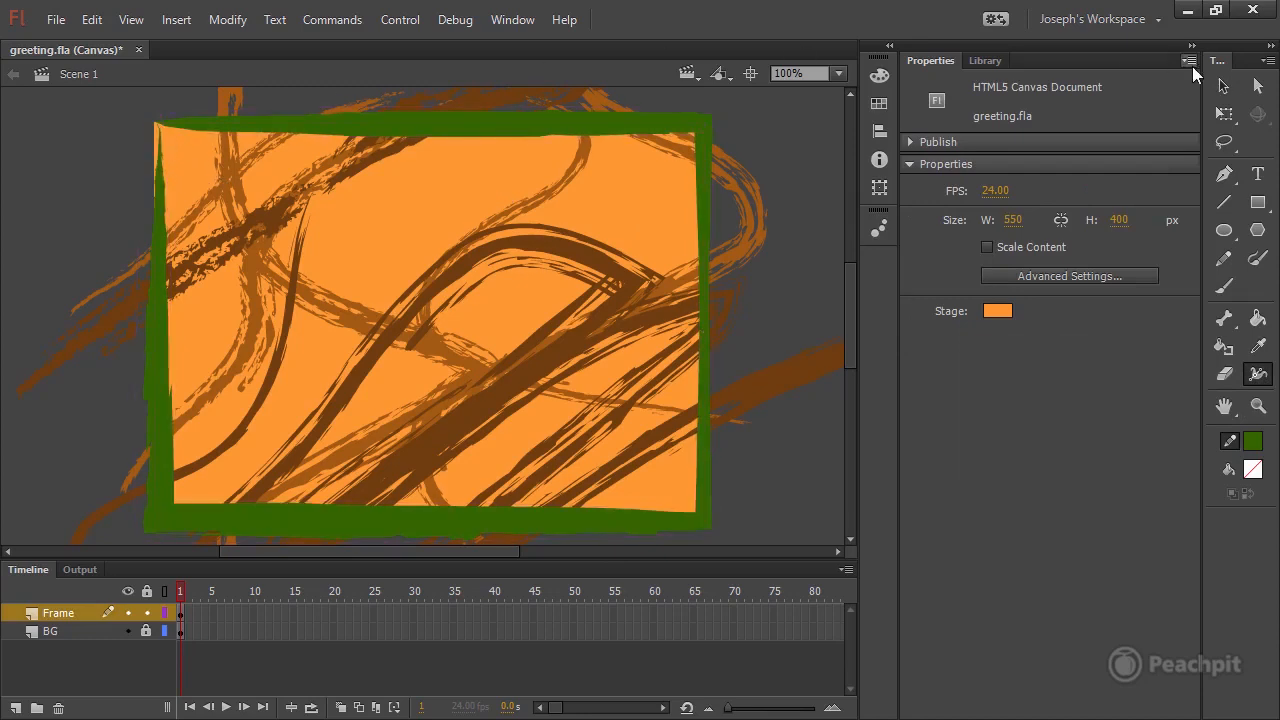
Shift the upper-left anchor point of the green frame's path a few pixels outward, up and to the left.
{"action": "left_click", "coordinate": [1259, 90]}
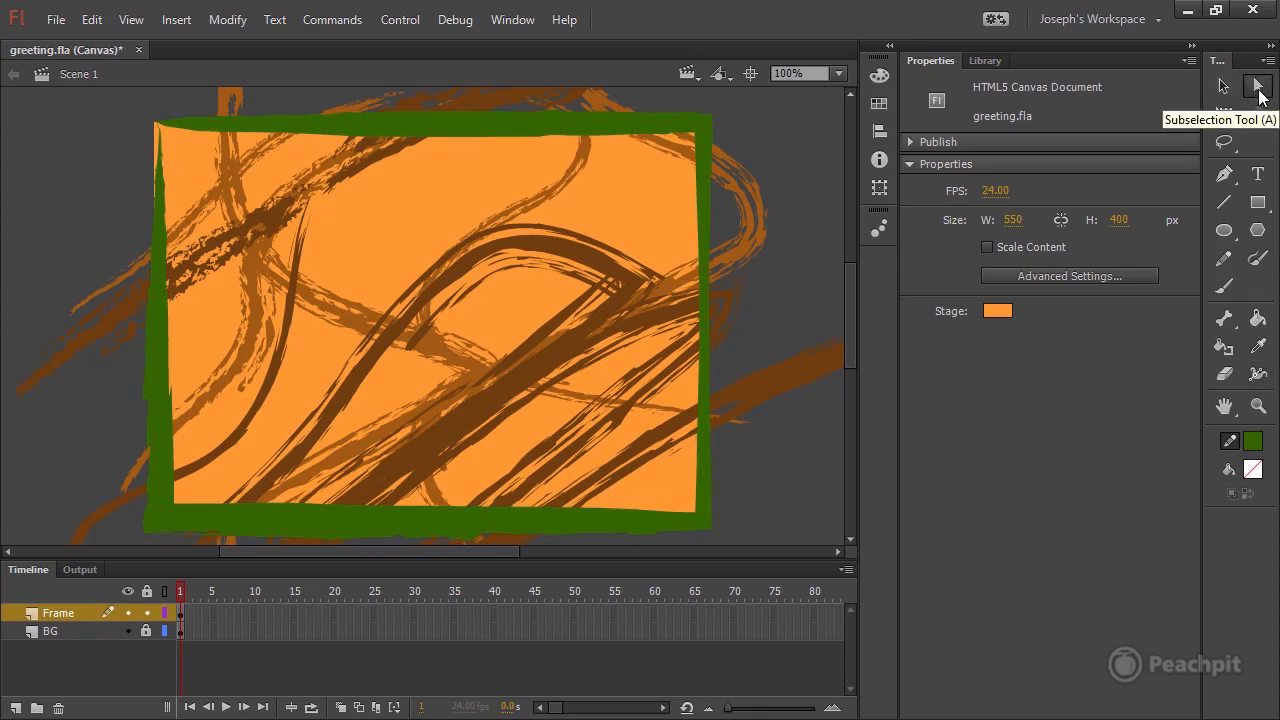
{"action": "left_click", "coordinate": [178, 128]}
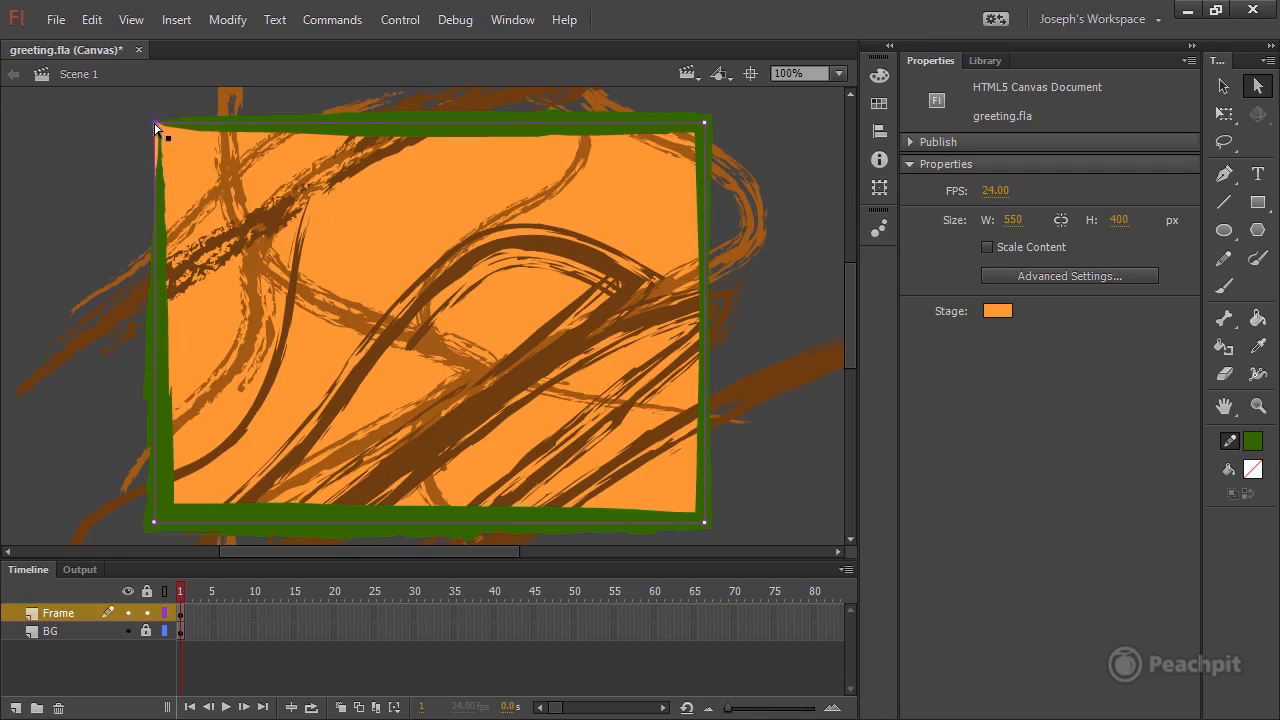
{"action": "left_click_drag", "start_coordinate": [155, 125], "coordinate": [153, 123]}
{"action": "key", "text": "Left"}
{"action": "key", "text": "Left"}
{"action": "key", "text": "Left"}
{"action": "key", "text": "Left"}
{"action": "key", "text": "Up"}
{"action": "key", "text": "Up"}
{"action": "key", "text": "Up"}
{"action": "key", "text": "Up"}
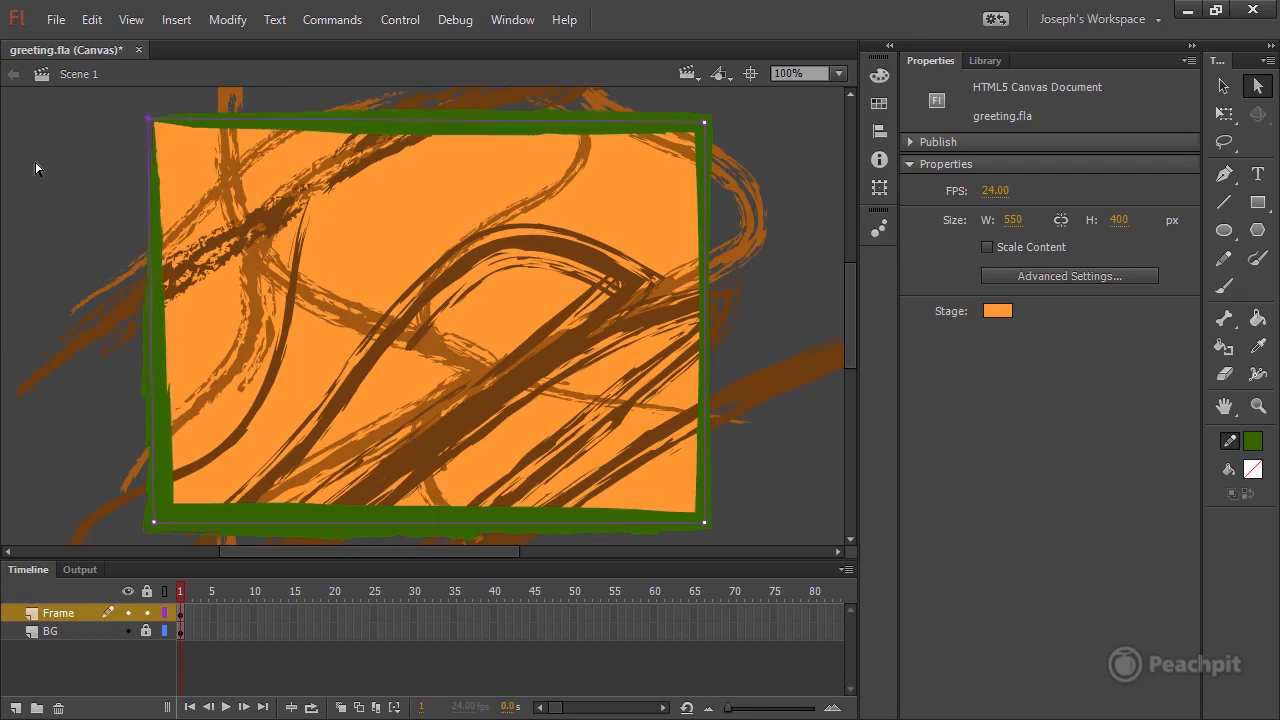
{"action": "key", "text": "Right"}
{"action": "key", "text": "Left"}
{"action": "key", "text": "Left"}
{"action": "key", "text": "Left"}
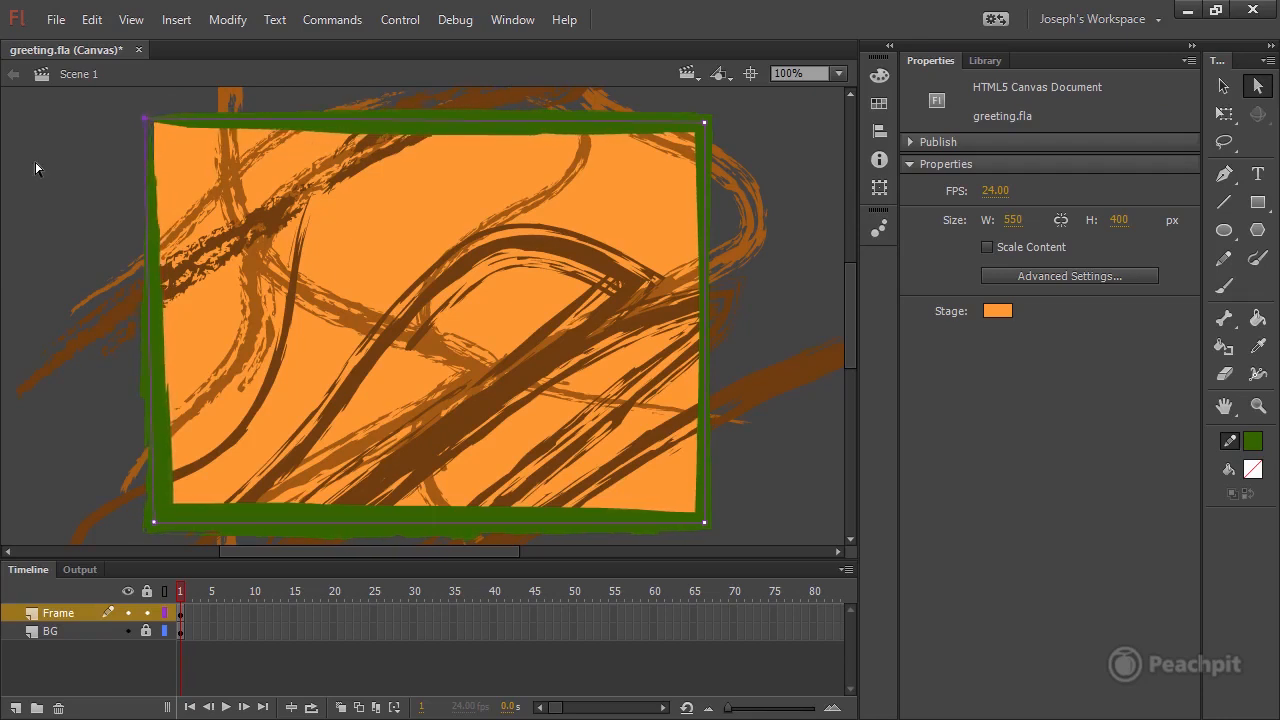
{"action": "key", "text": "Up"}
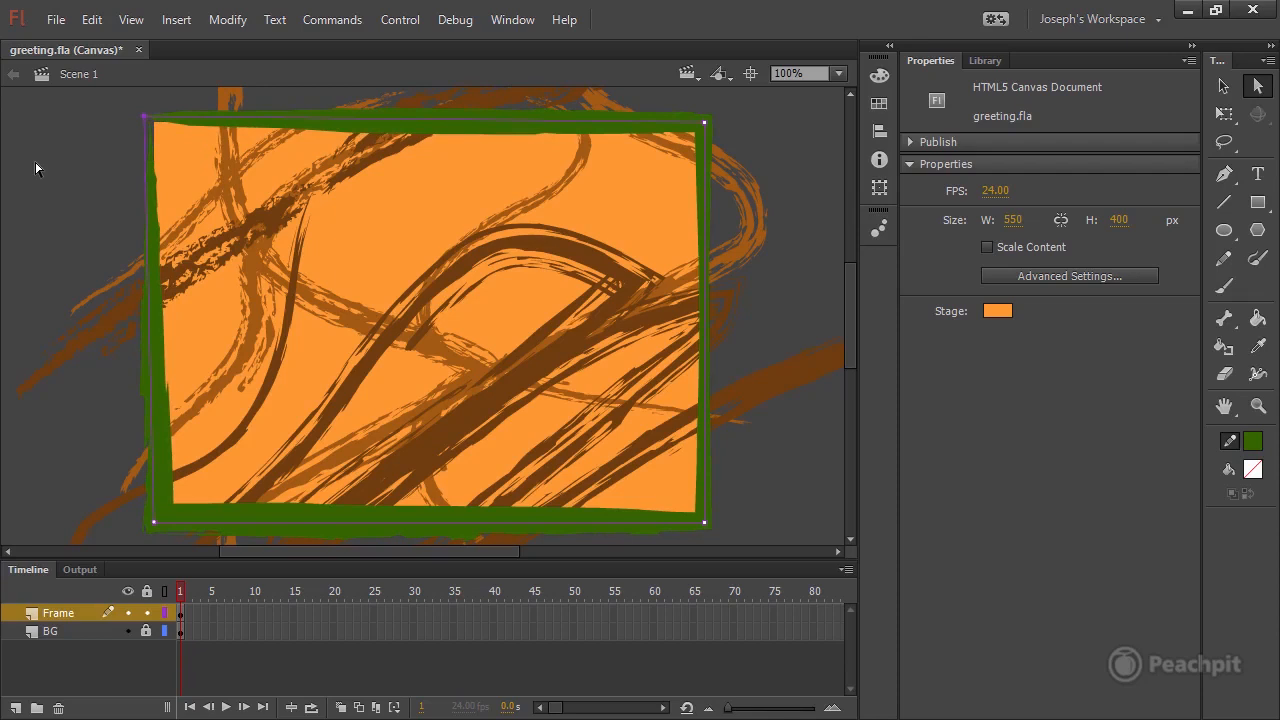
Thicken the frame's stroke beside its upper-left corner with the Width tool to fill out the corner.
{"action": "left_click", "coordinate": [1257, 380]}
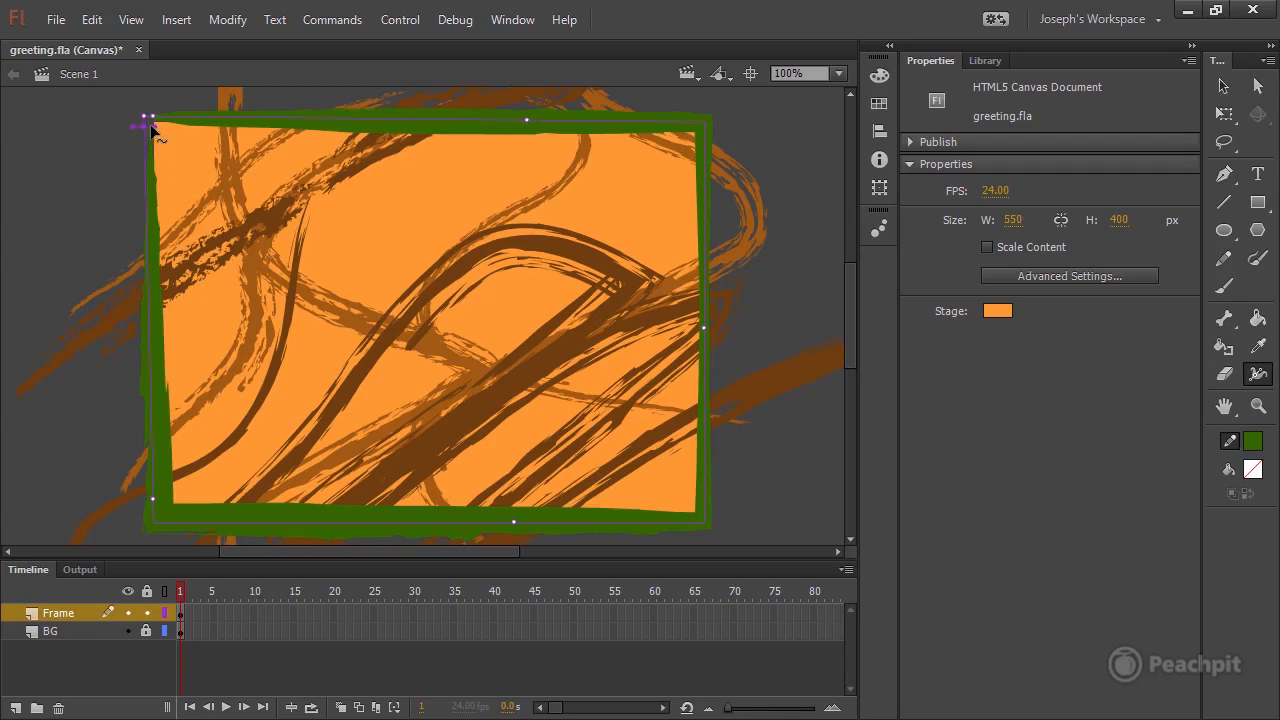
{"action": "left_click_drag", "start_coordinate": [153, 126], "coordinate": [160, 126]}
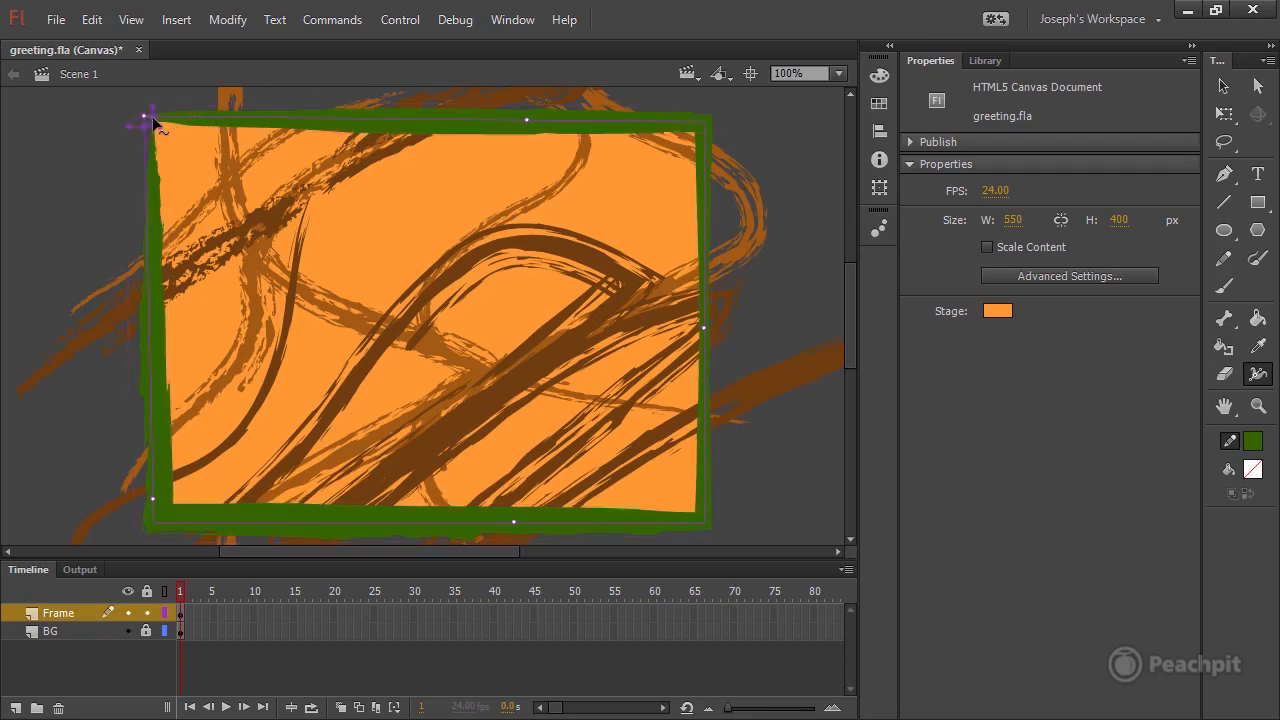
{"action": "left_click_drag", "start_coordinate": [152, 131], "coordinate": [154, 134]}
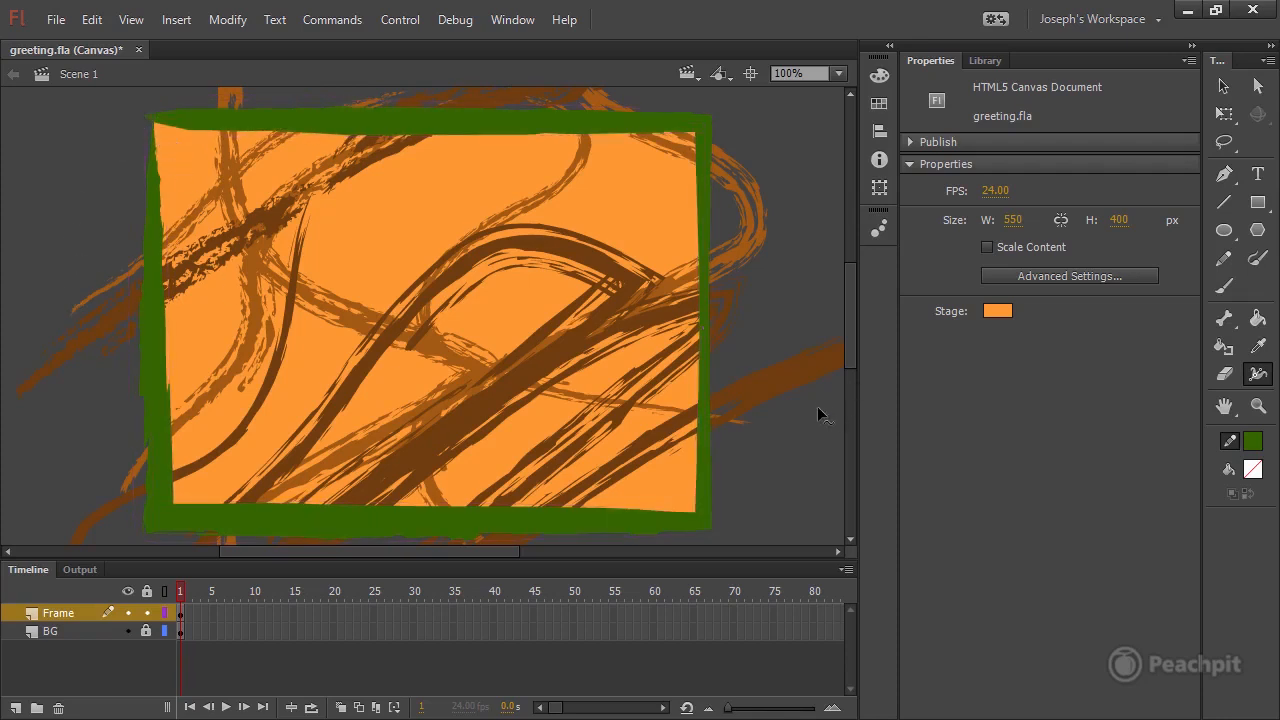
Lock the Frame layer and save the document.
{"action": "left_click", "coordinate": [147, 613]}
{"action": "key", "text": "ctrl+s"}
Create a layer folder named Background in the timeline and widen the layer name column slightly.
{"action": "left_click", "coordinate": [37, 708]}
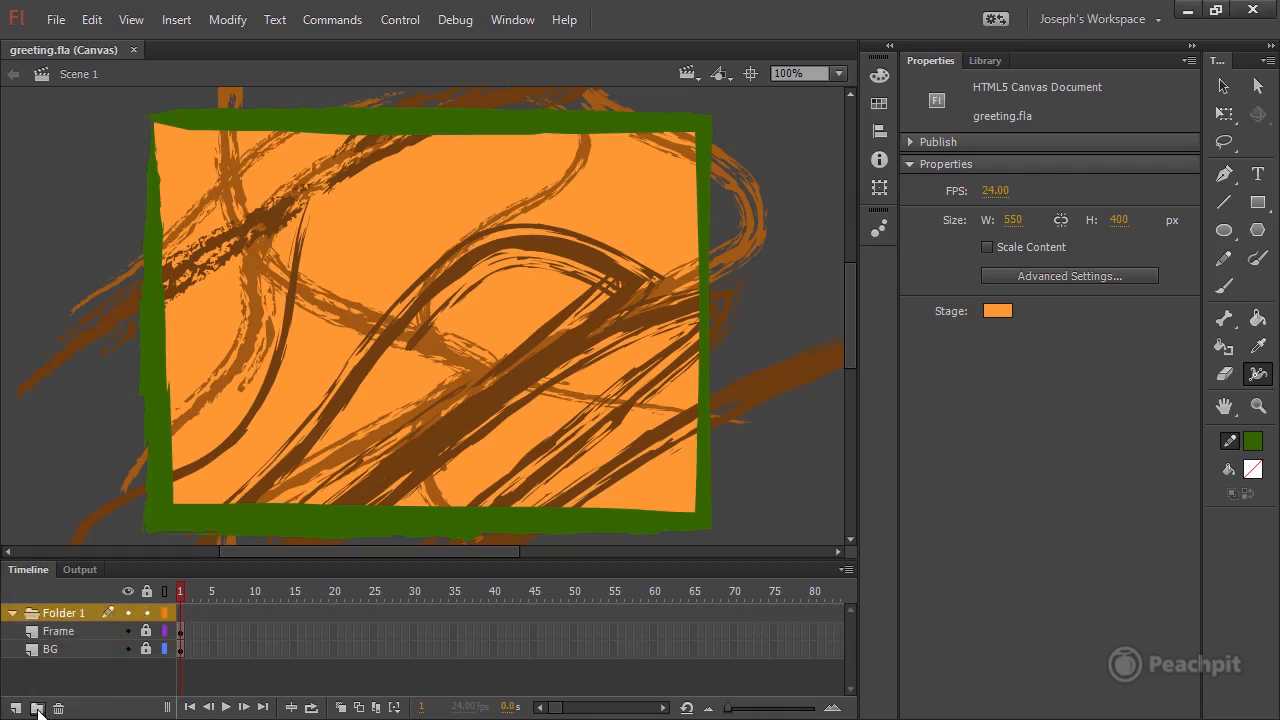
{"action": "double_click", "coordinate": [57, 616]}
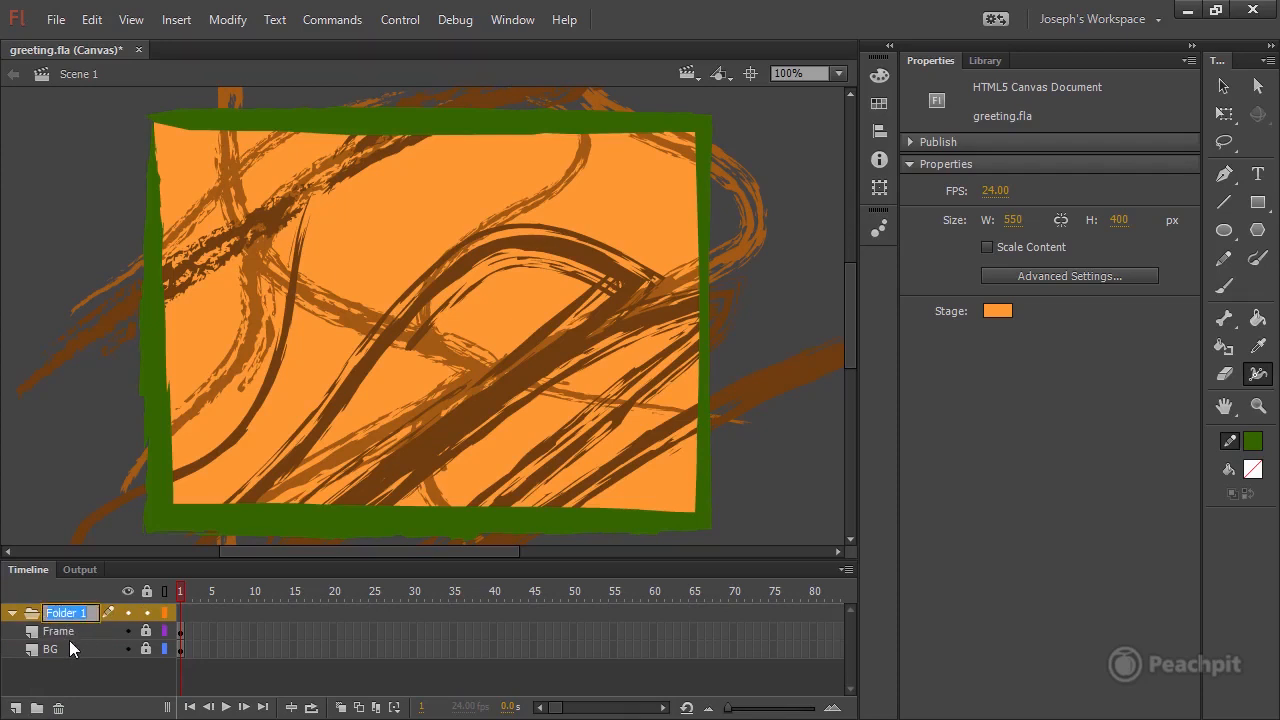
{"action": "type", "text": "Background"}
{"action": "key", "text": "Return"}
{"action": "mouse_move", "coordinate": [176, 674]}
{"action": "left_mouse_down"}
{"action": "mouse_move", "coordinate": [191, 677]}
{"action": "mouse_move", "coordinate": [135, 679]}
{"action": "mouse_move", "coordinate": [207, 678]}
{"action": "mouse_move", "coordinate": [152, 679]}
{"action": "mouse_move", "coordinate": [191, 679]}
{"action": "left_mouse_up"}
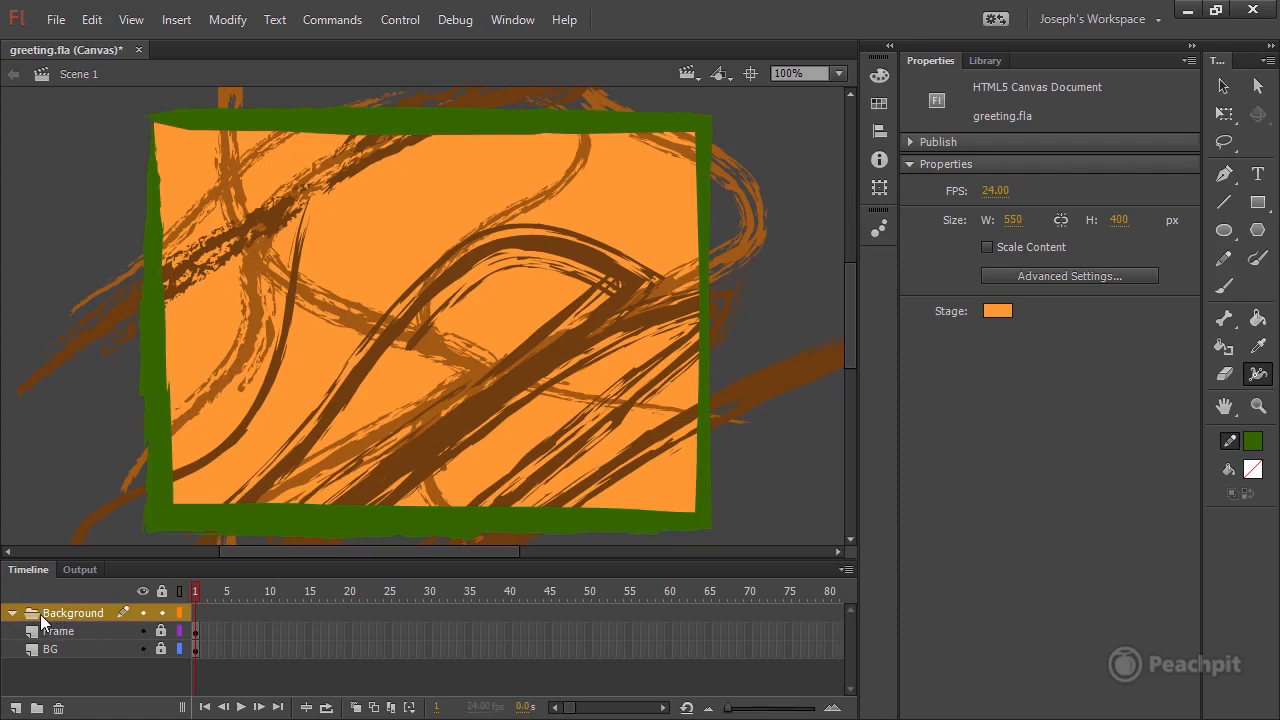
Select the Frame and BG layers, place them above the Background folder, and restore the folder above them.
{"action": "left_click", "coordinate": [13, 615]}
{"action": "left_click", "coordinate": [13, 615]}
{"action": "left_click", "coordinate": [57, 638]}
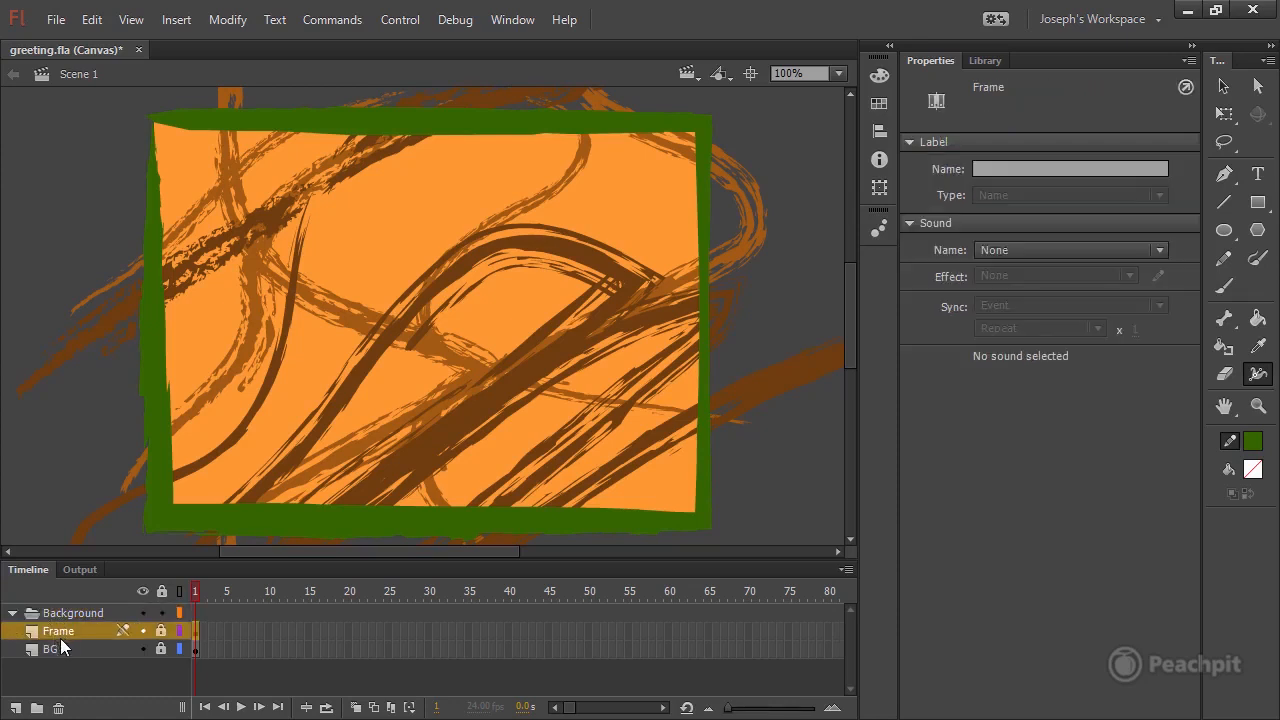
{"action": "left_click", "coordinate": [55, 651], "text": "shift"}
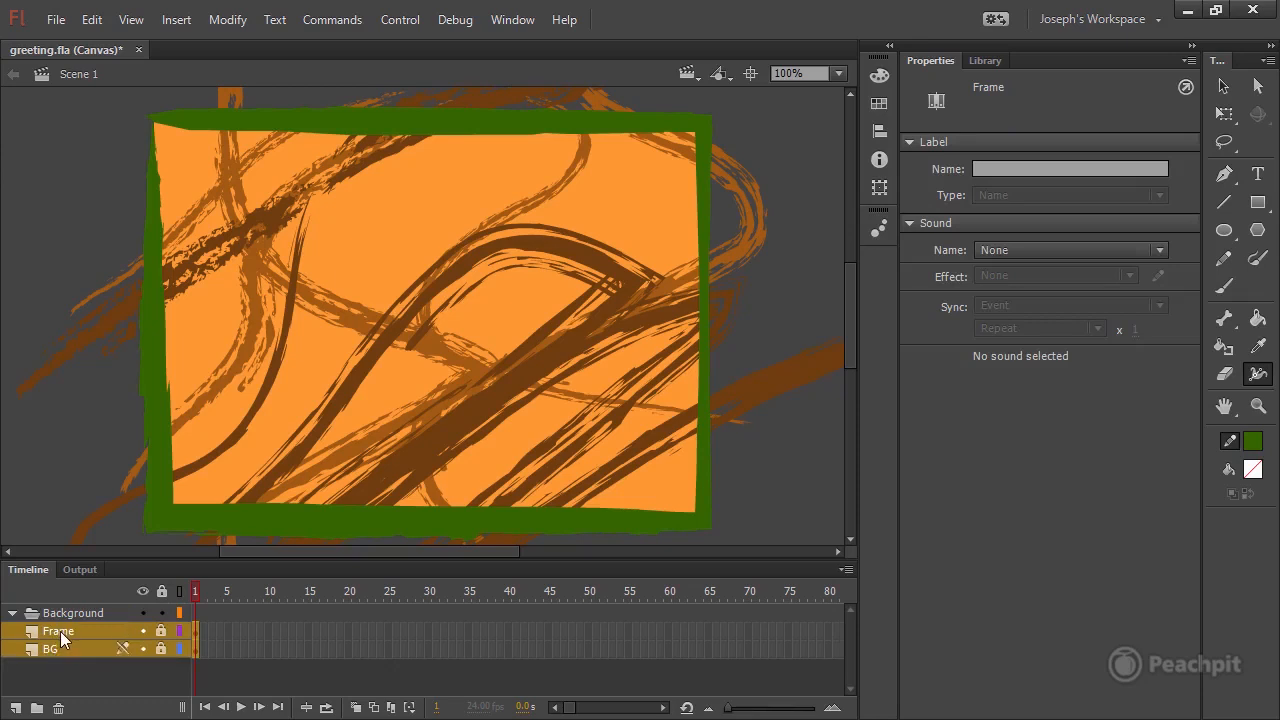
{"action": "left_click", "coordinate": [52, 631]}
{"action": "left_click_drag", "start_coordinate": [61, 633], "coordinate": [39, 607]}
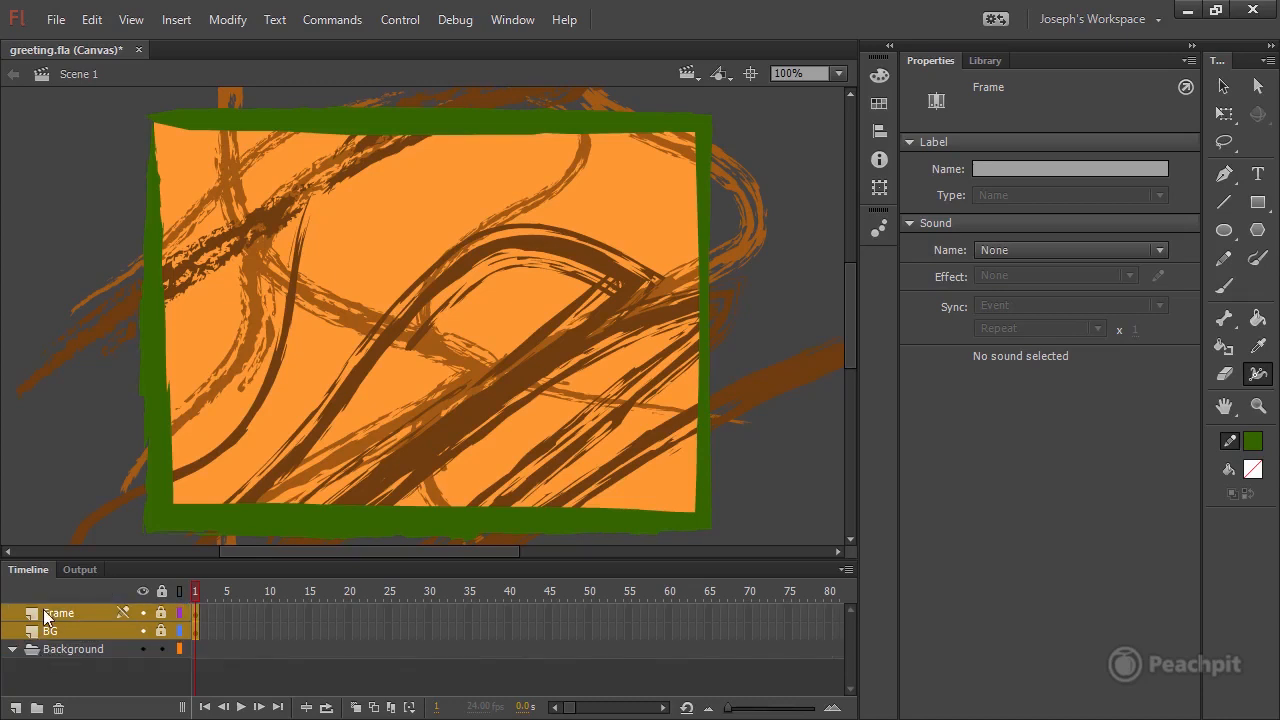
{"action": "left_click_drag", "start_coordinate": [63, 651], "coordinate": [8, 684]}
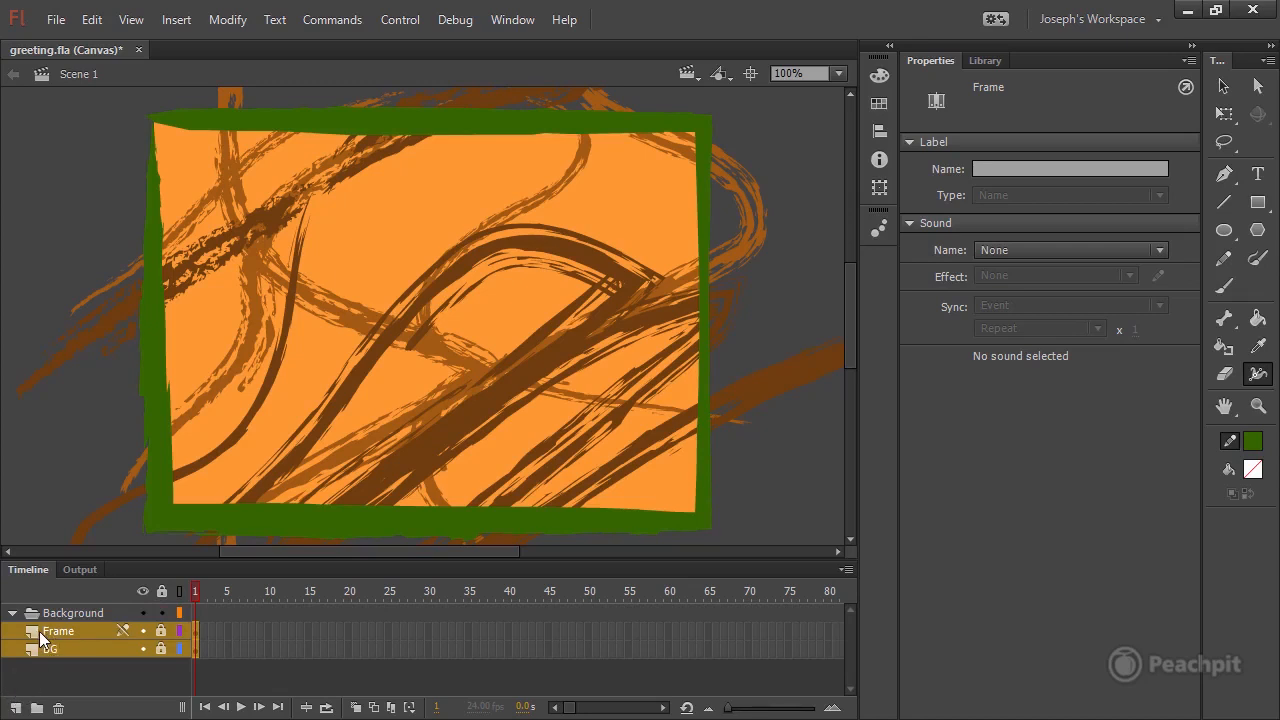
Nest the Frame and BG layers inside the Background folder, and collapse and re-expand the folder to check it.
{"action": "left_click_drag", "start_coordinate": [39, 631], "coordinate": [67, 626]}
{"action": "left_click_drag", "start_coordinate": [67, 624], "coordinate": [69, 624]}
{"action": "left_click", "coordinate": [53, 661]}
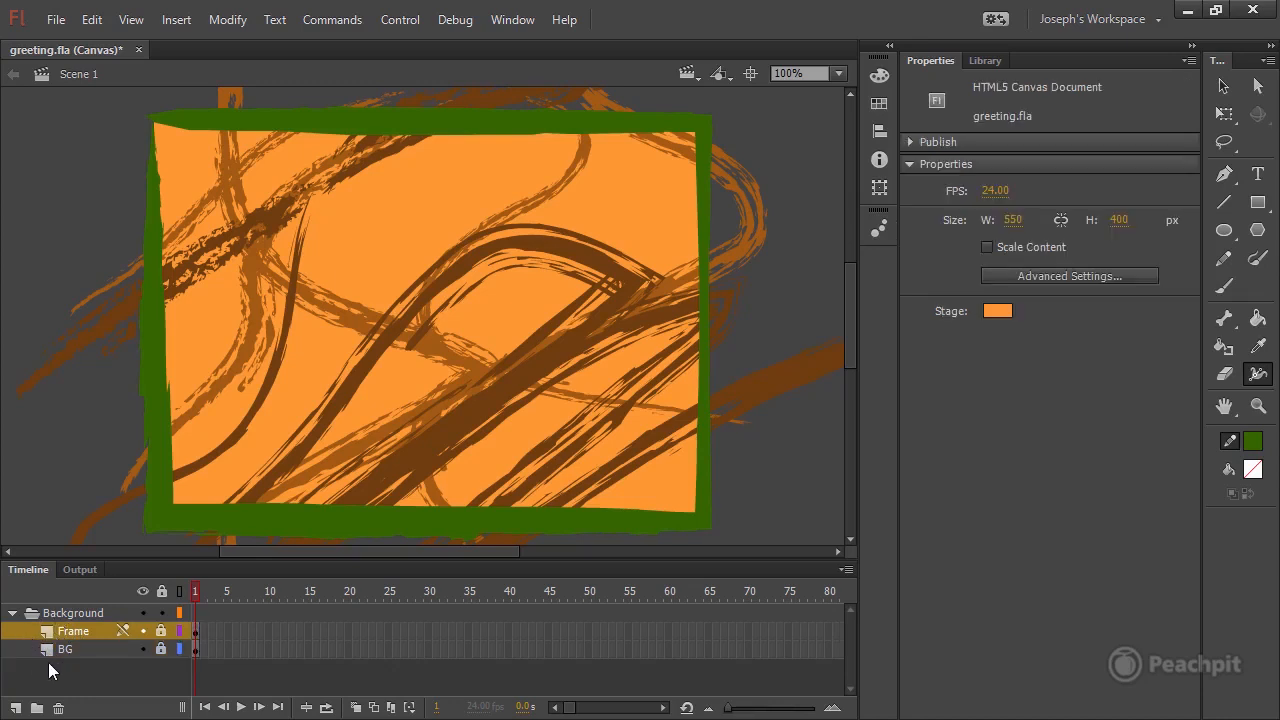
{"action": "left_click", "coordinate": [13, 614]}
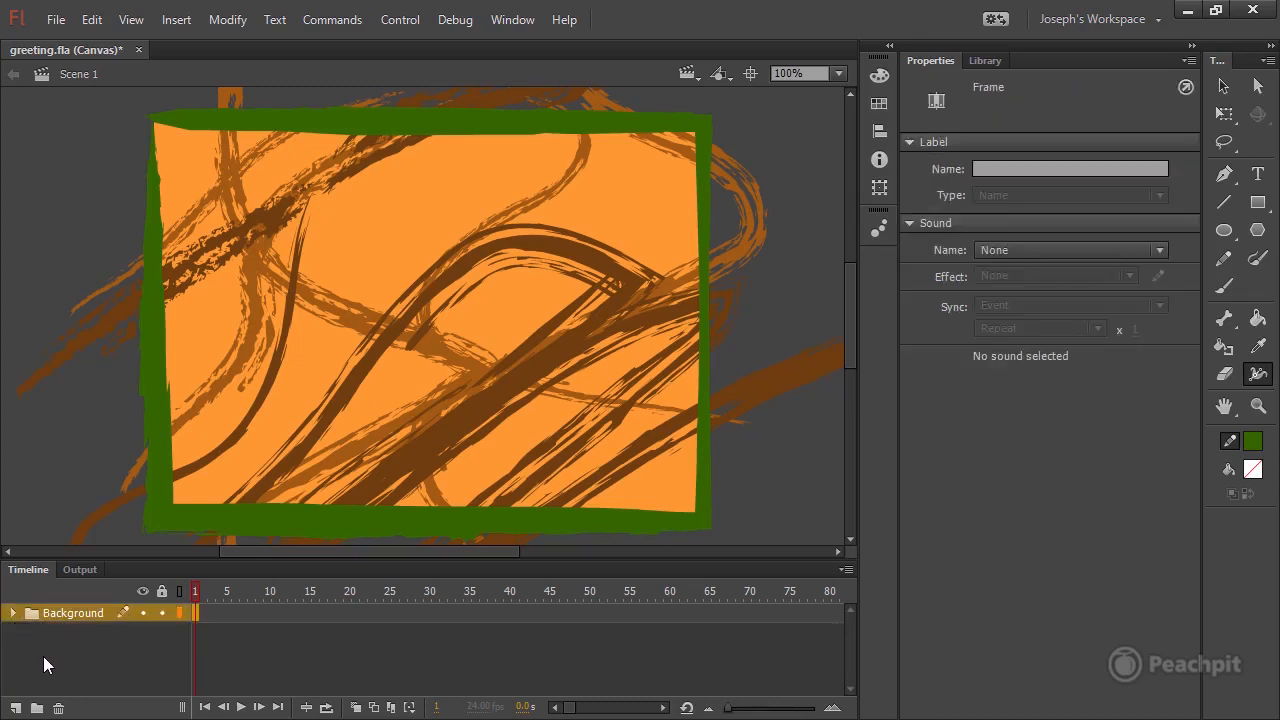
{"action": "left_click", "coordinate": [13, 613]}
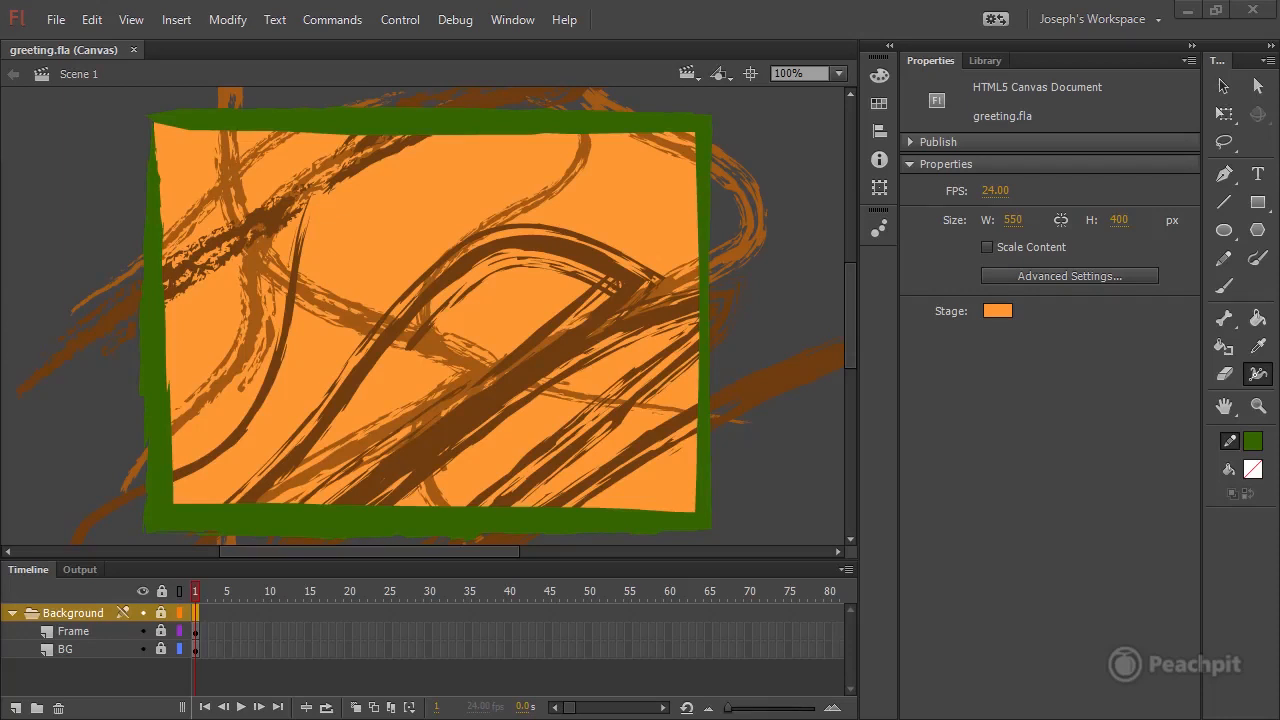
Add a new layer named Flower above the Background folder and select its first frame.
{"action": "left_click", "coordinate": [15, 708]}
{"action": "double_click", "coordinate": [64, 614]}
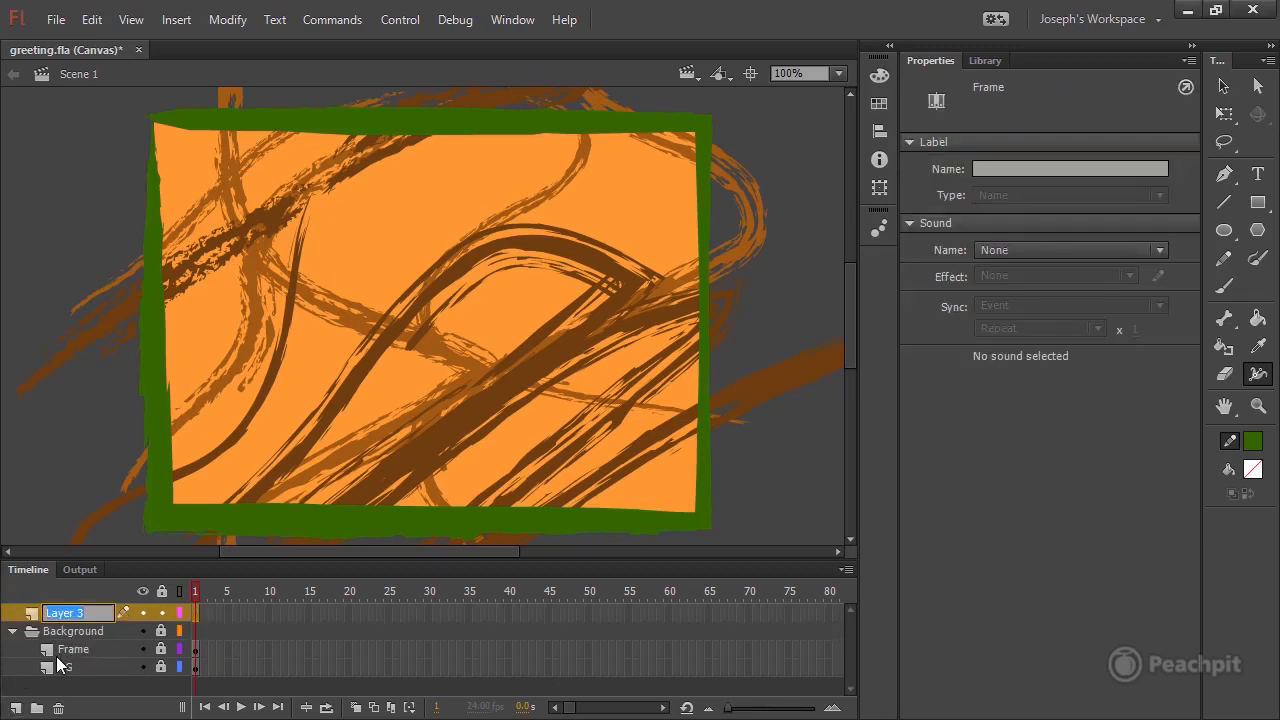
{"action": "type", "text": "Flower"}
{"action": "key", "text": "Return"}
{"action": "left_click", "coordinate": [196, 616]}
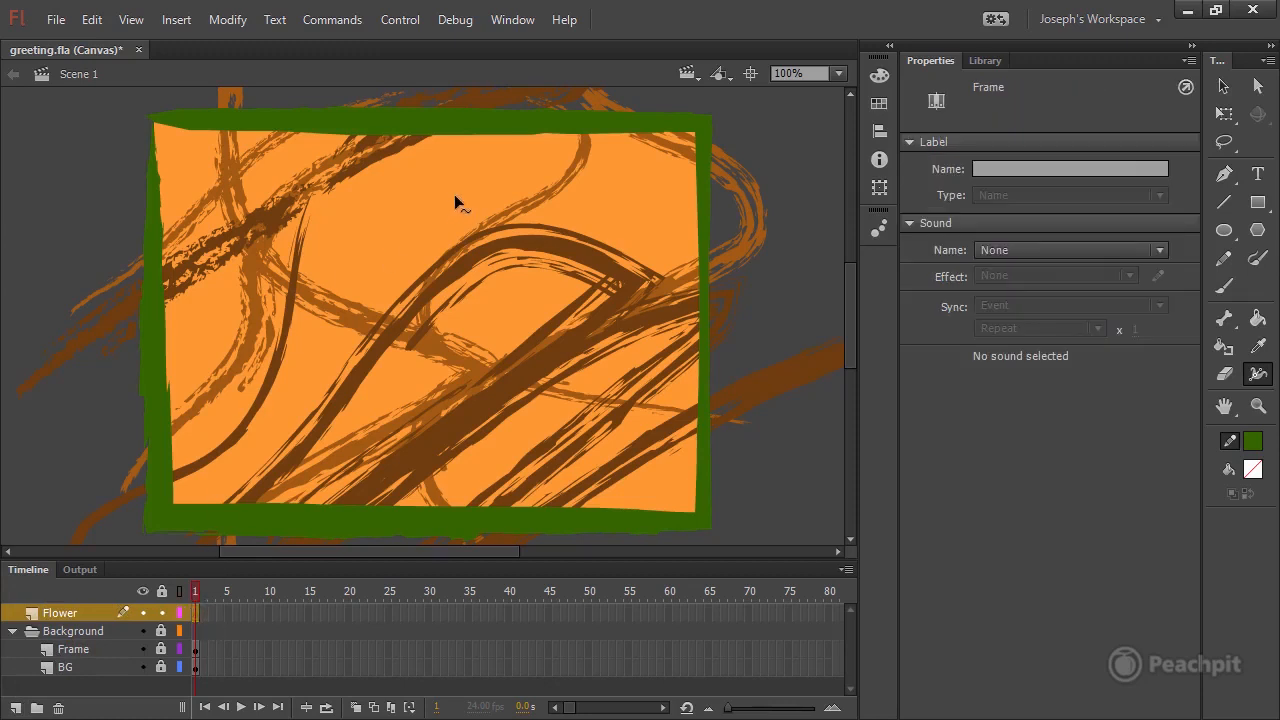
Draw a square about 104 px wide in the stage's lower-left area, with a #663300 fill, no stroke and Object Drawing mode on.
{"action": "left_click", "coordinate": [1259, 205]}
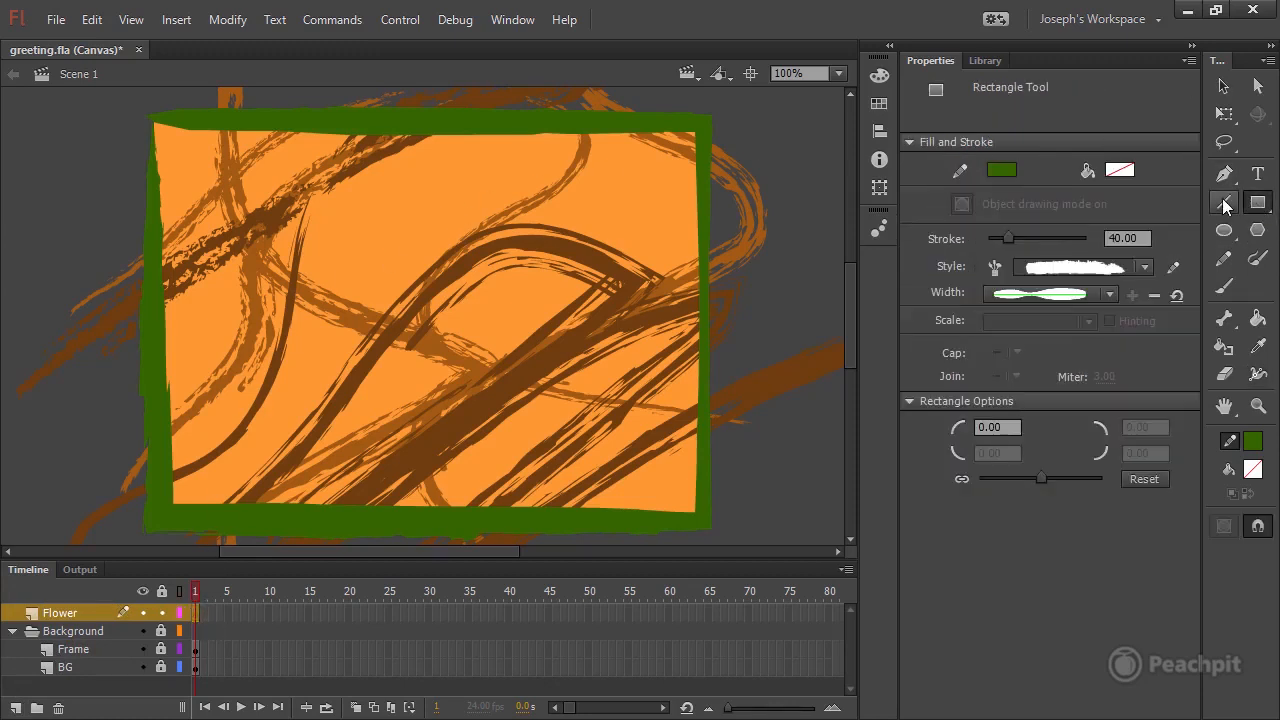
{"action": "left_click", "coordinate": [1120, 170]}
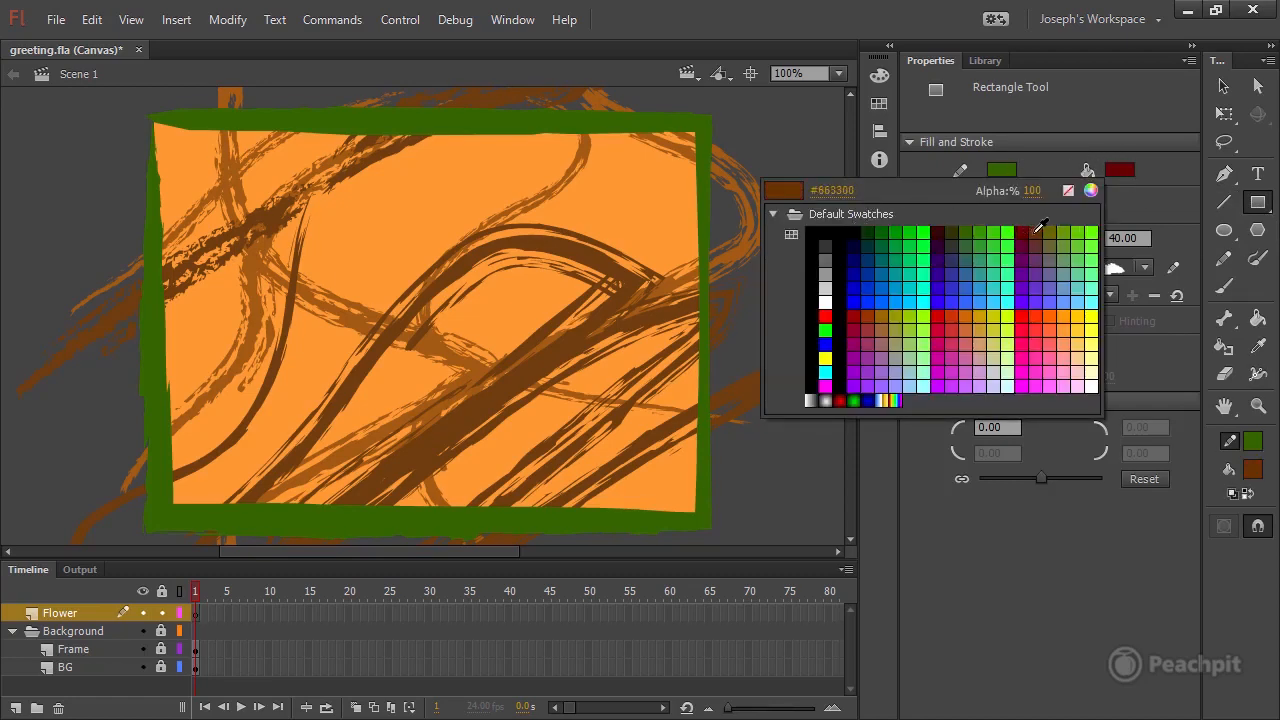
{"action": "left_click", "coordinate": [1042, 231]}
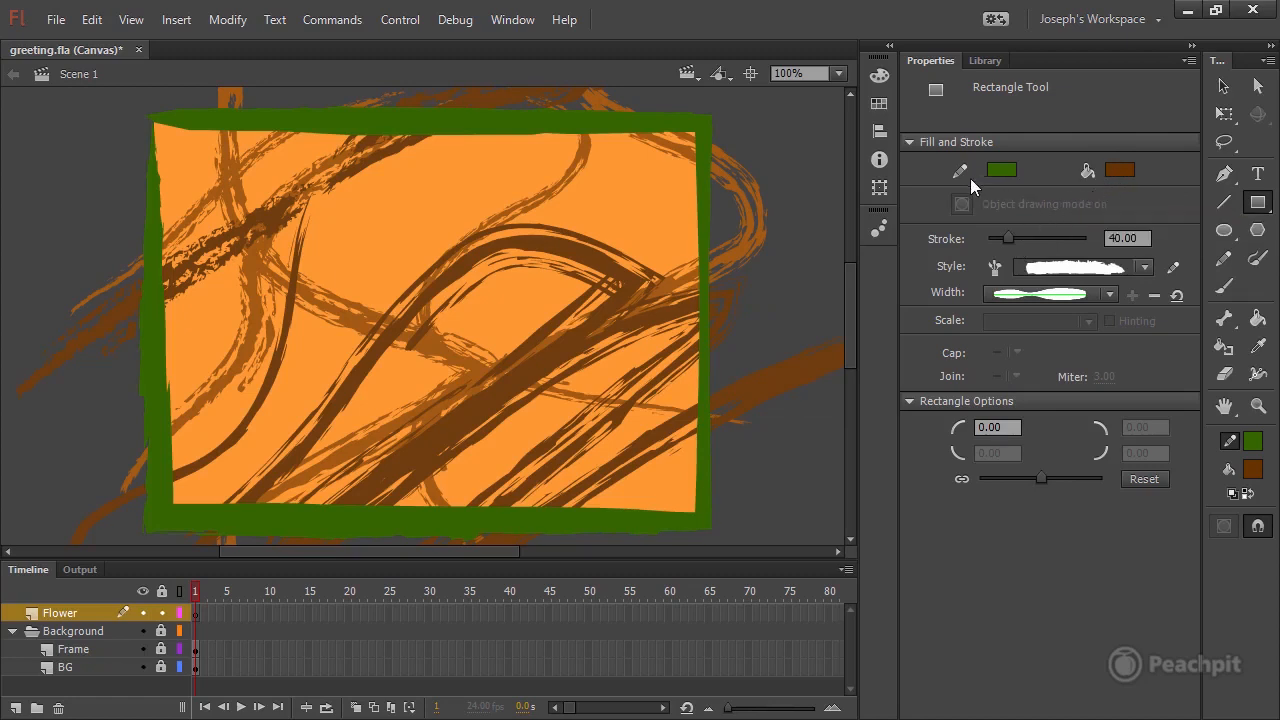
{"action": "left_click", "coordinate": [1003, 171]}
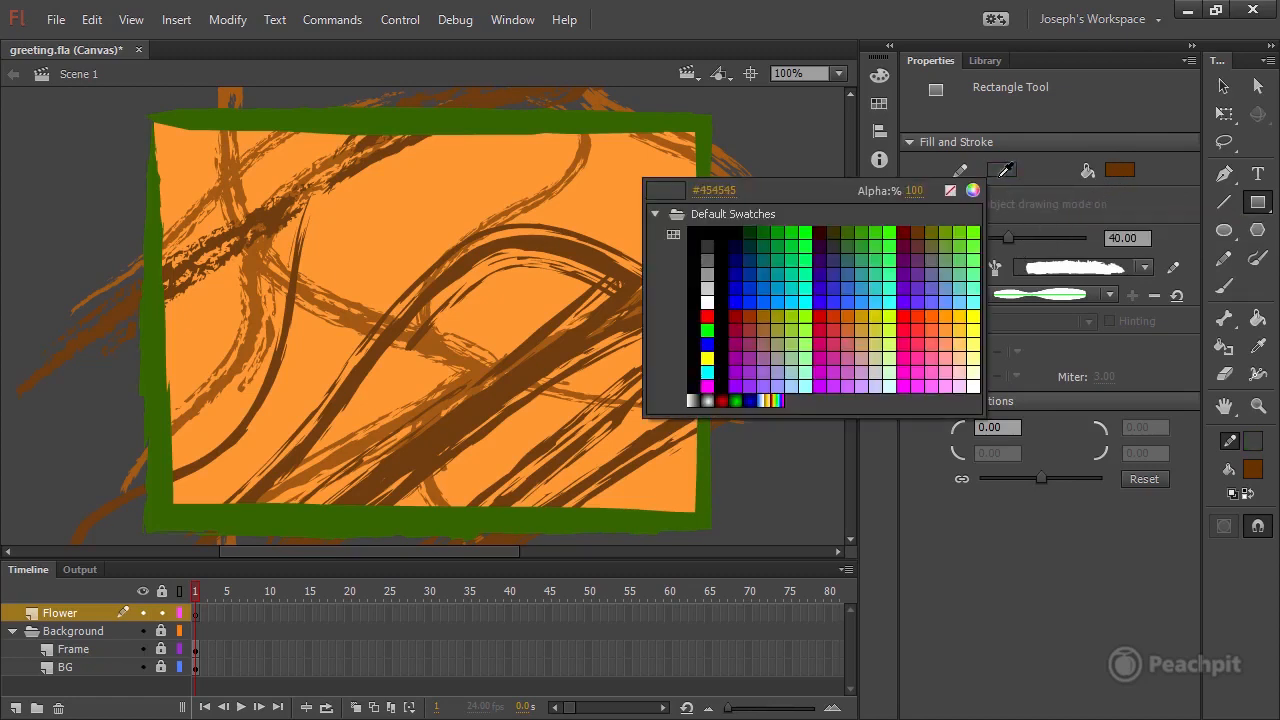
{"action": "left_click", "coordinate": [951, 192]}
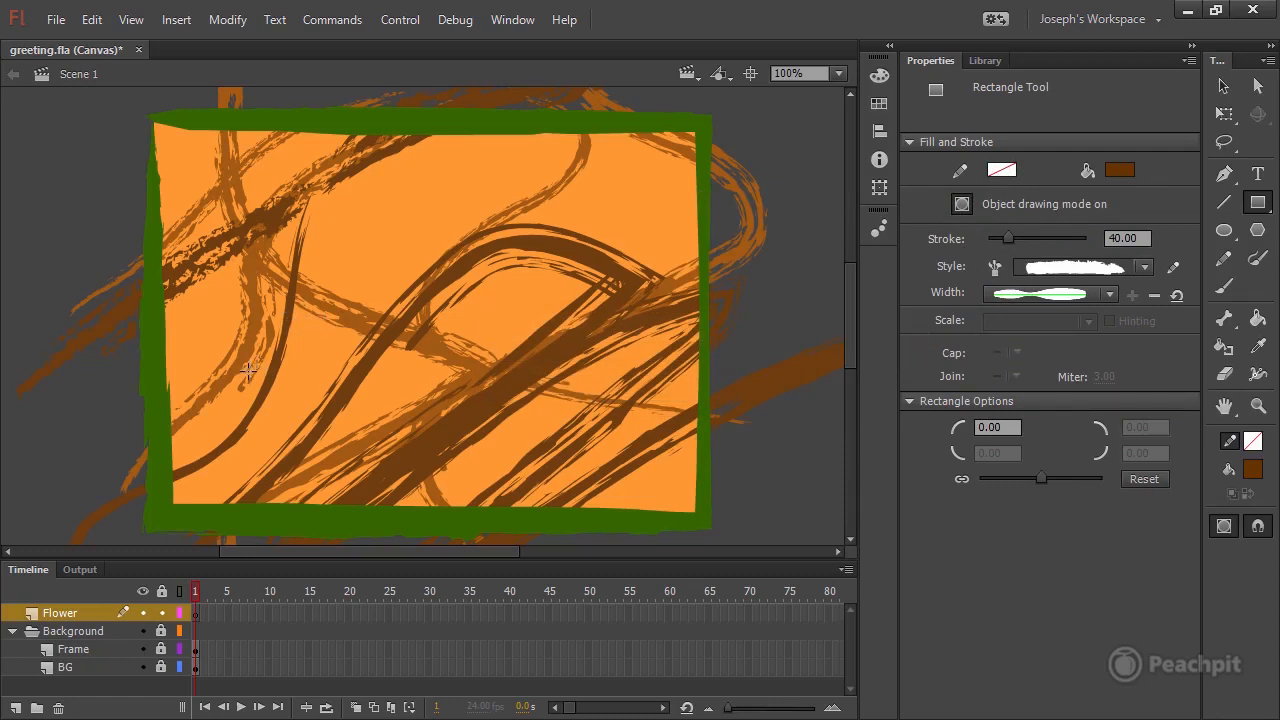
{"action": "left_click_drag", "start_coordinate": [234, 373], "coordinate": [330, 483]}
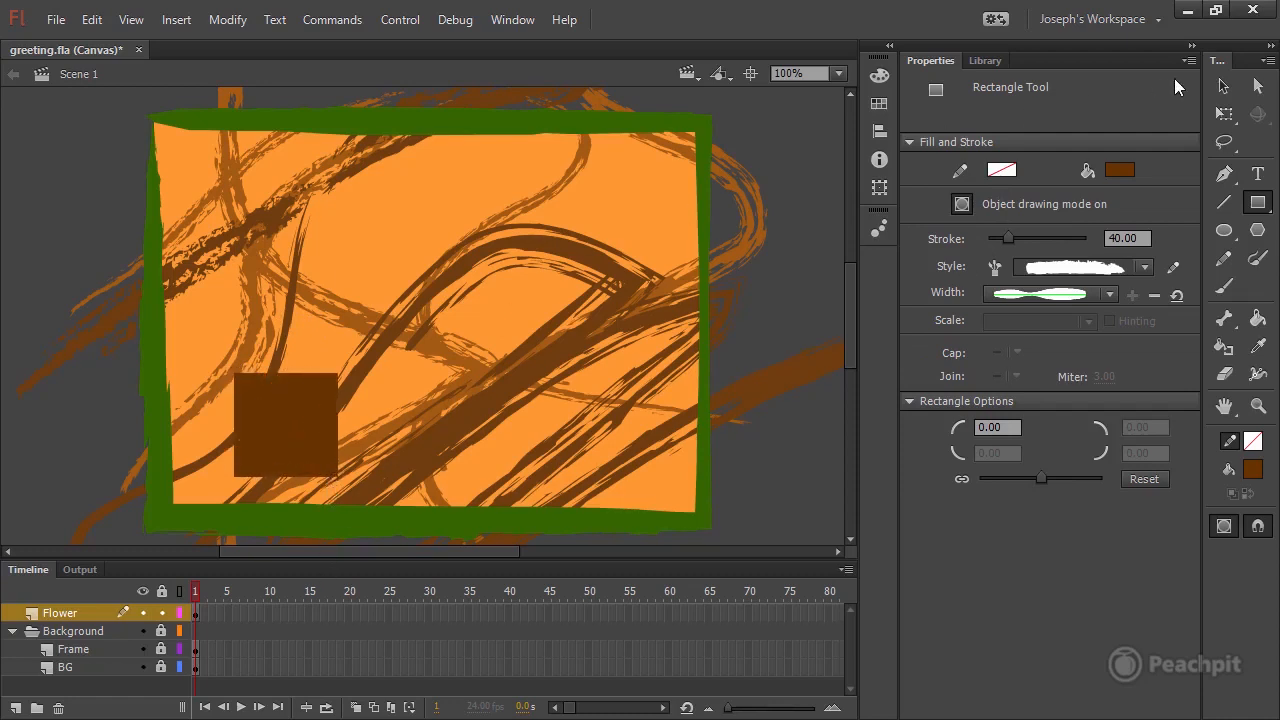
Resize the brown square proportionally to 120 by 120 px and move it to about X 65, Y 229.
{"action": "left_click", "coordinate": [1224, 88]}
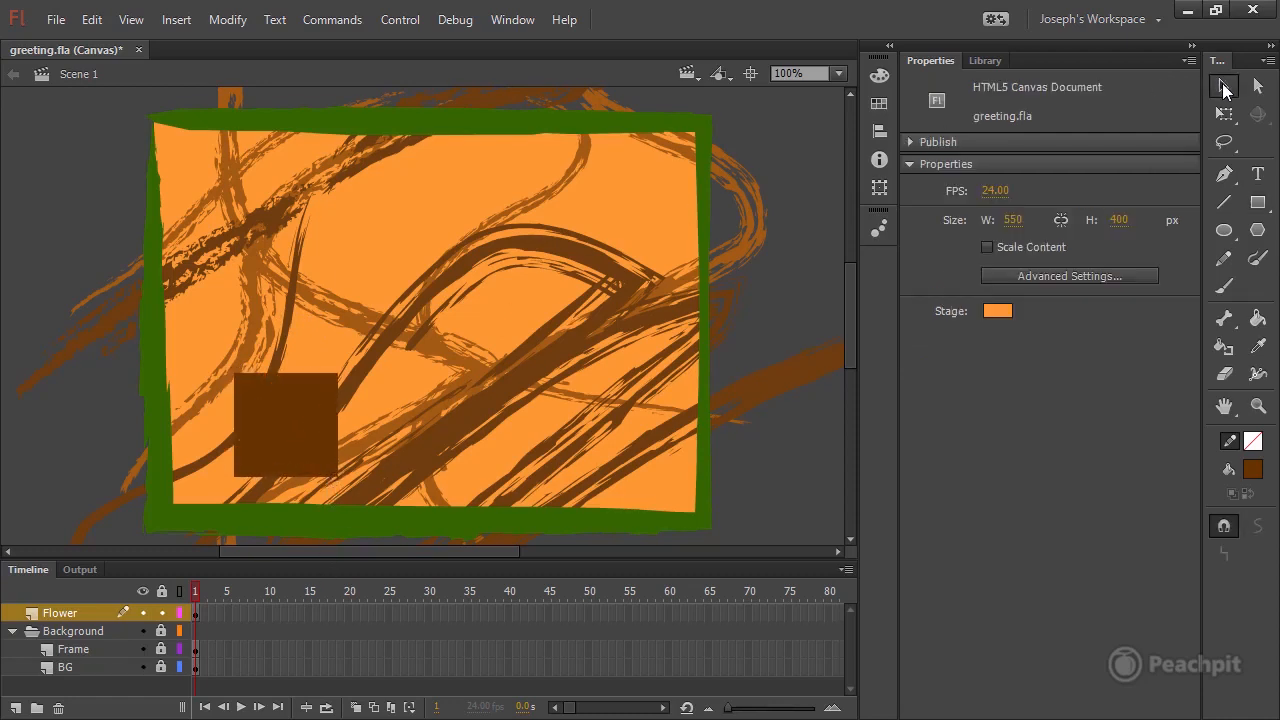
{"action": "left_click", "coordinate": [294, 429]}
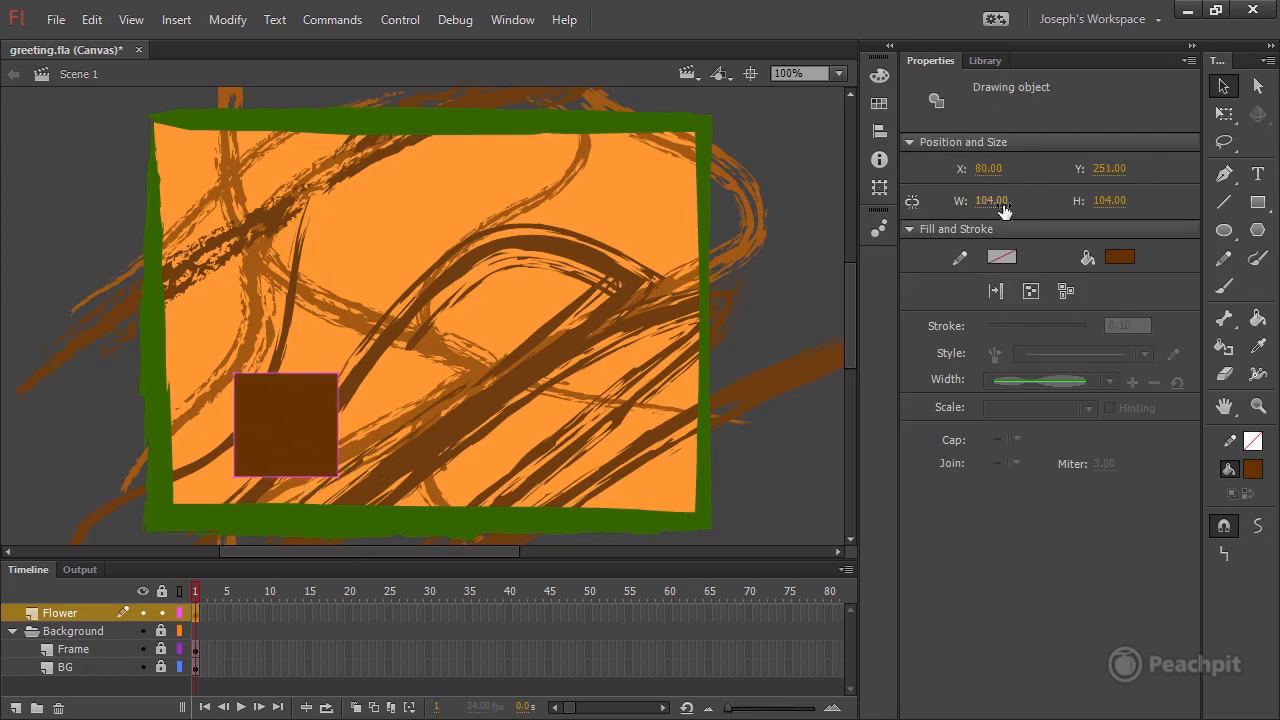
{"action": "left_click", "coordinate": [912, 204]}
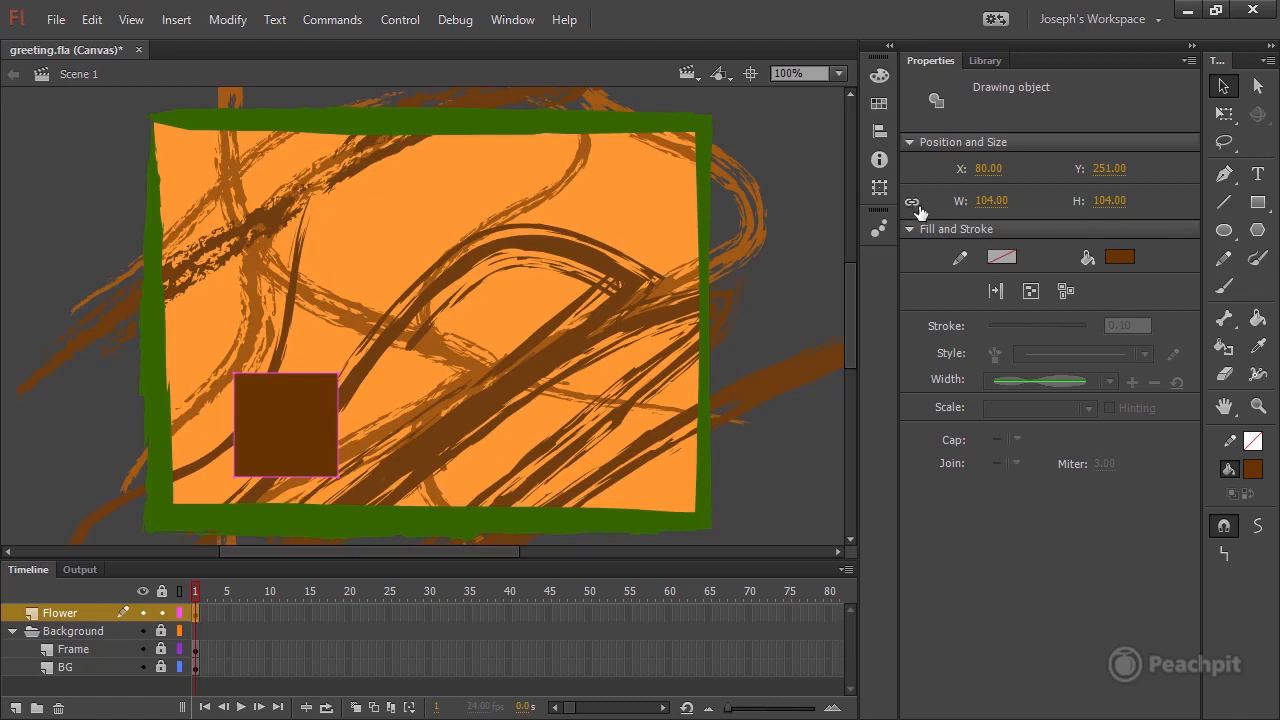
{"action": "left_click", "coordinate": [990, 200]}
{"action": "type", "text": "120"}
{"action": "key", "text": "Return"}
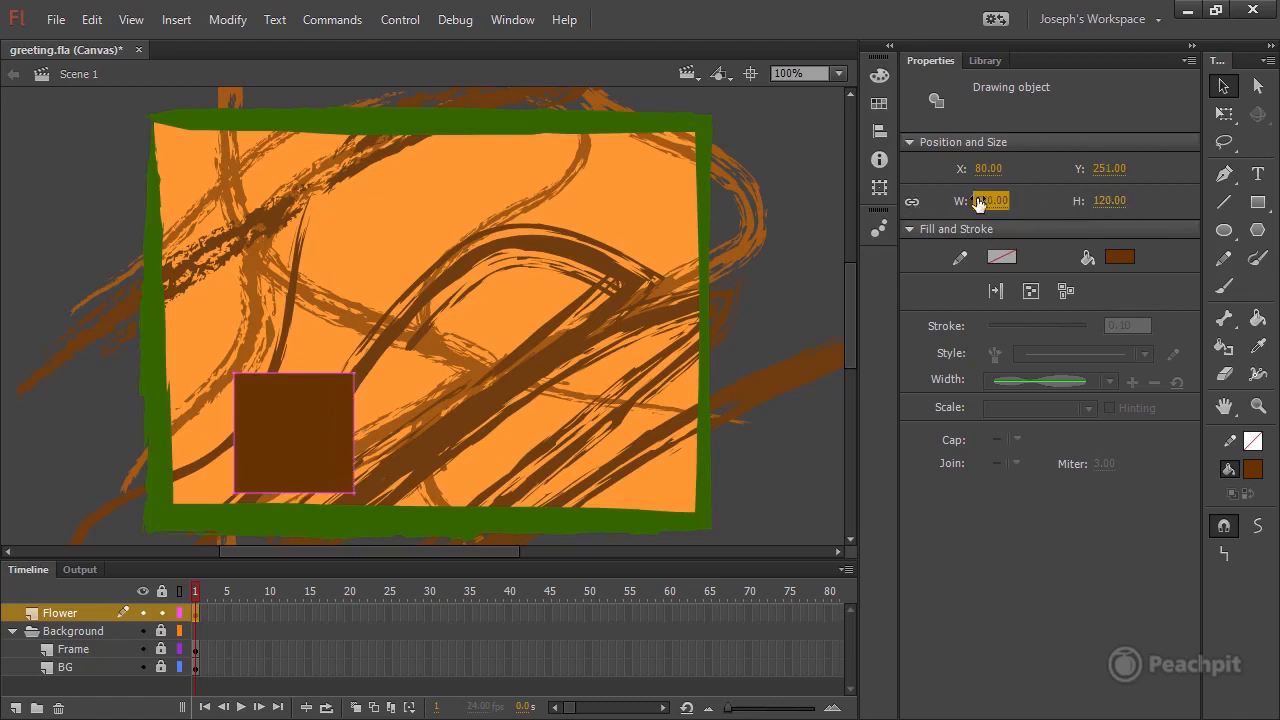
{"action": "left_click", "coordinate": [911, 202]}
{"action": "mouse_move", "coordinate": [294, 446]}
{"action": "left_mouse_down"}
{"action": "mouse_move", "coordinate": [258, 445]}
{"action": "mouse_move", "coordinate": [281, 431]}
{"action": "left_mouse_up"}
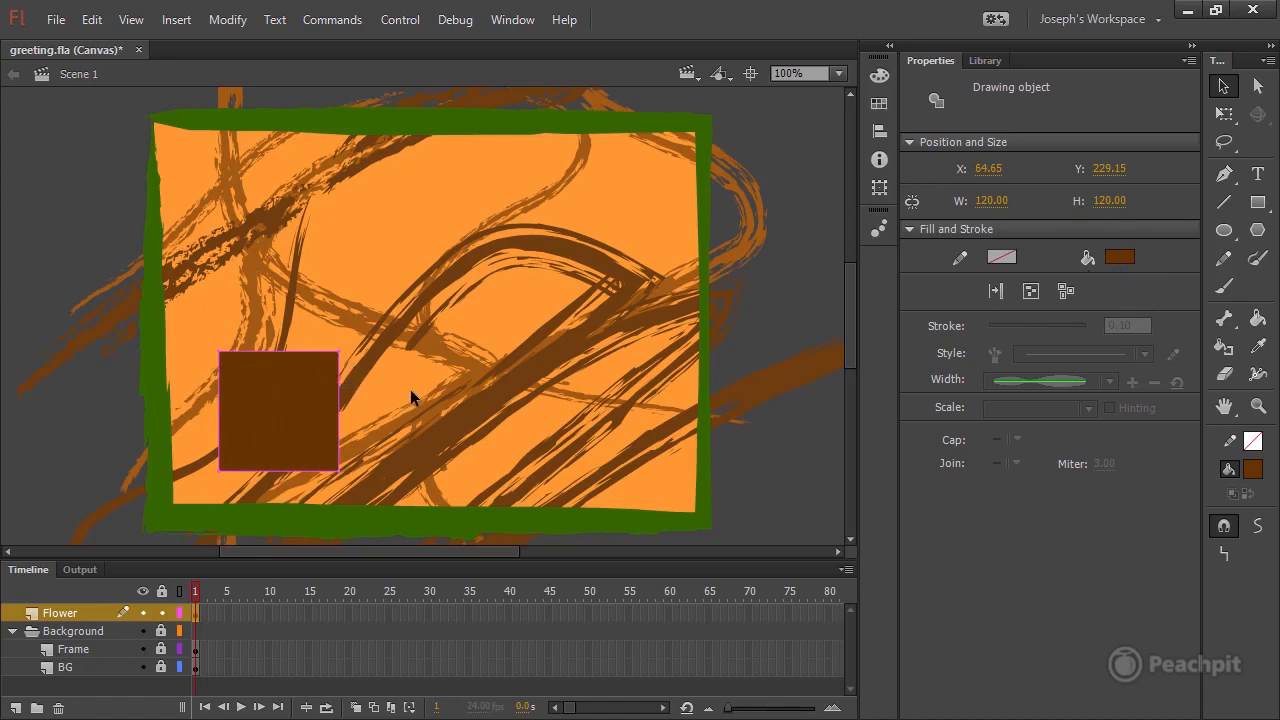
Activate the Oval tool and set its fill to a darker brown by pasting the copied hex color code.
{"action": "left_click", "coordinate": [1224, 232]}
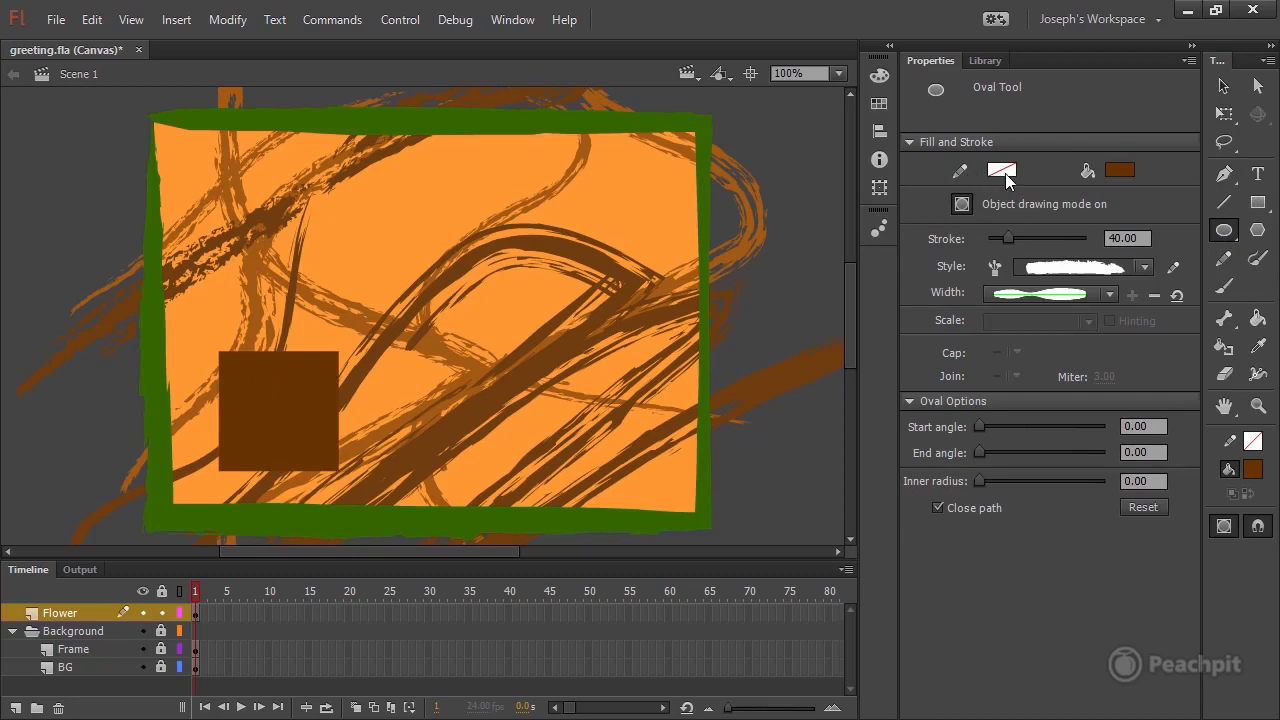
{"action": "left_click", "coordinate": [1116, 172]}
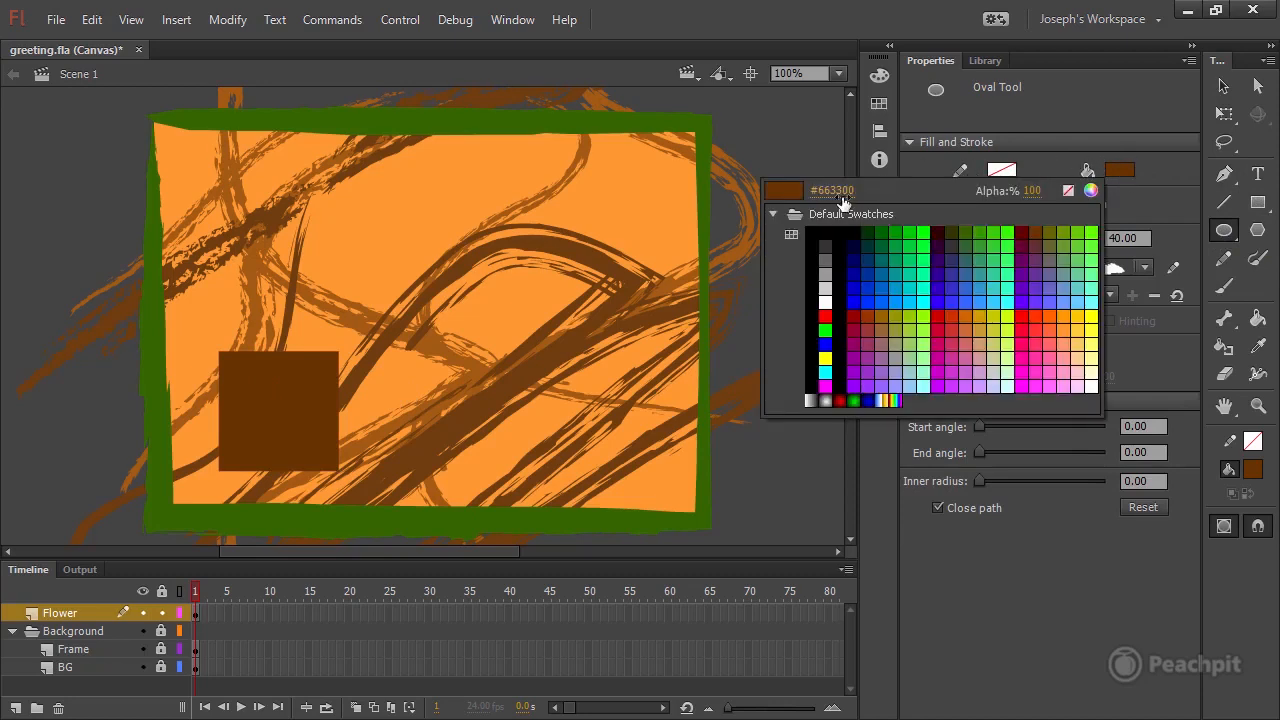
{"action": "left_click", "coordinate": [855, 190]}
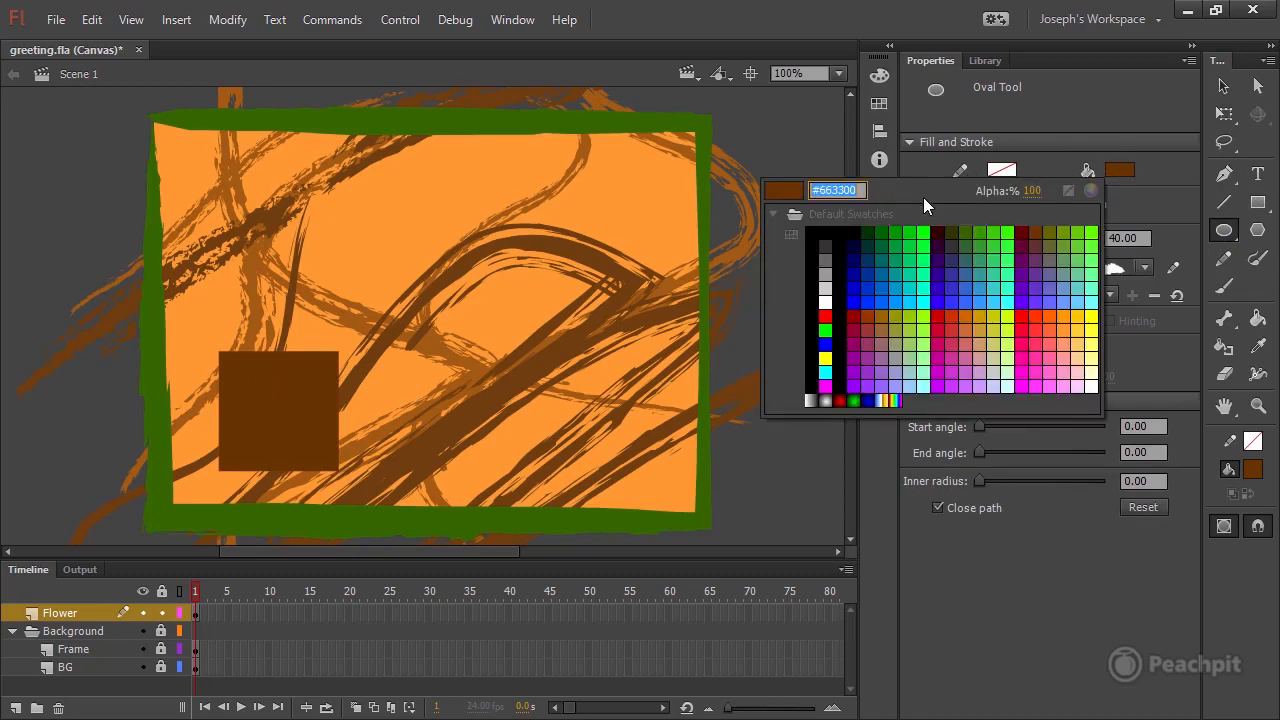
{"action": "type", "text": "#462300"}
{"action": "left_click", "coordinate": [797, 192]}
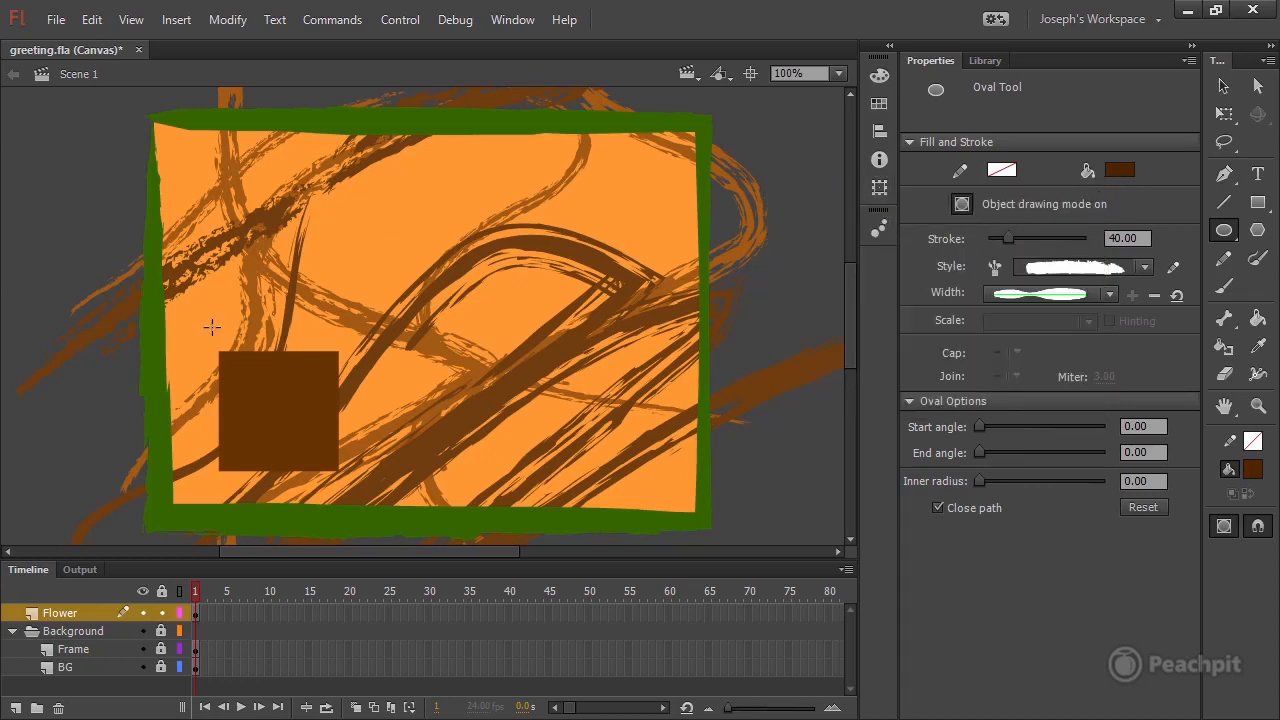
Draw a flat dark brown oval about 125 by 17 px just above the brown square on the Flower layer.
{"action": "left_click_drag", "start_coordinate": [217, 325], "coordinate": [342, 340]}
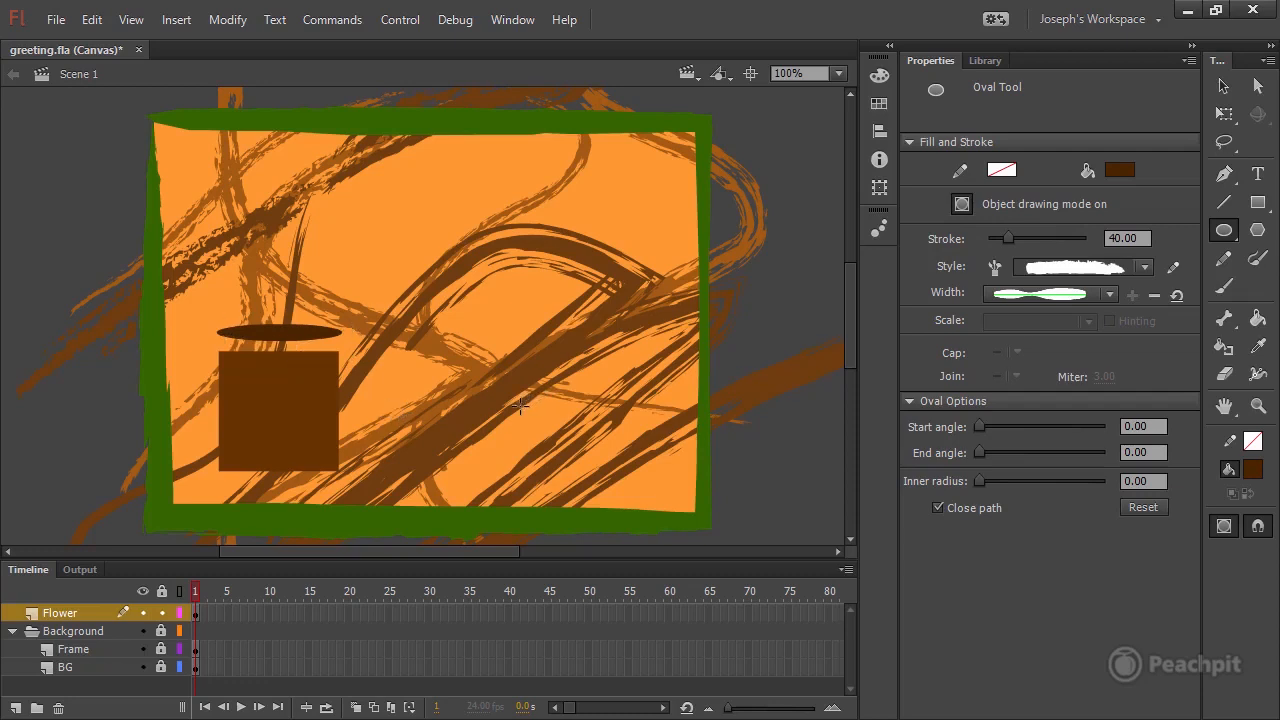
{"action": "left_click", "coordinate": [196, 616]}
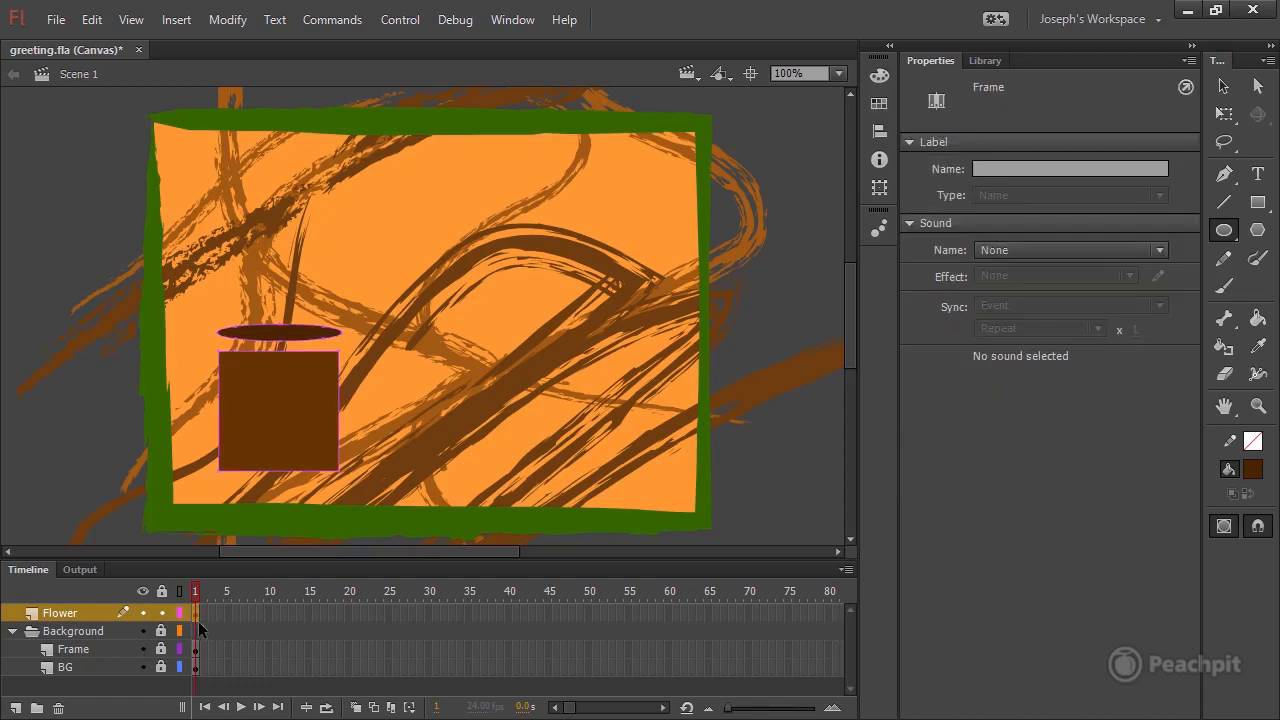
Move the oval down over the square's upper edge to form the pot's rim, and save the document.
{"action": "left_click", "coordinate": [1223, 86]}
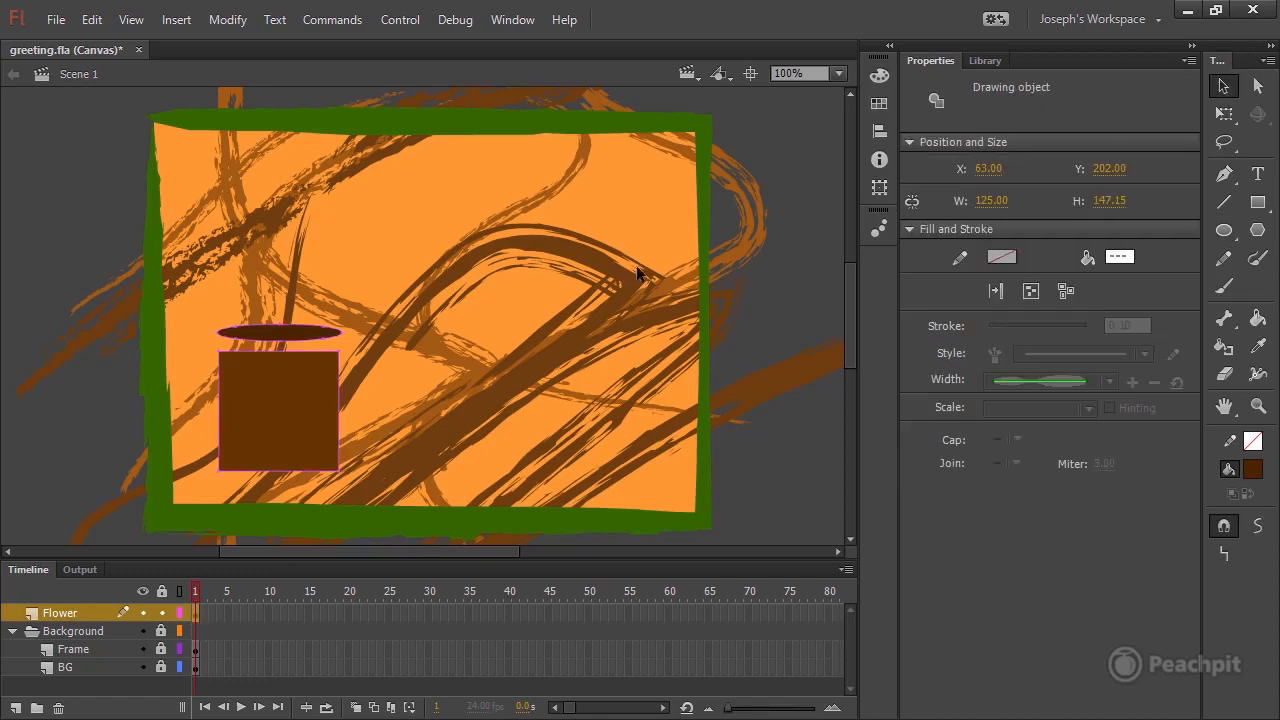
{"action": "left_click", "coordinate": [443, 288]}
{"action": "mouse_move", "coordinate": [290, 340]}
{"action": "left_mouse_down"}
{"action": "mouse_move", "coordinate": [310, 342]}
{"action": "mouse_move", "coordinate": [309, 374]}
{"action": "mouse_move", "coordinate": [285, 377]}
{"action": "mouse_move", "coordinate": [277, 361]}
{"action": "mouse_move", "coordinate": [301, 359]}
{"action": "left_mouse_up"}
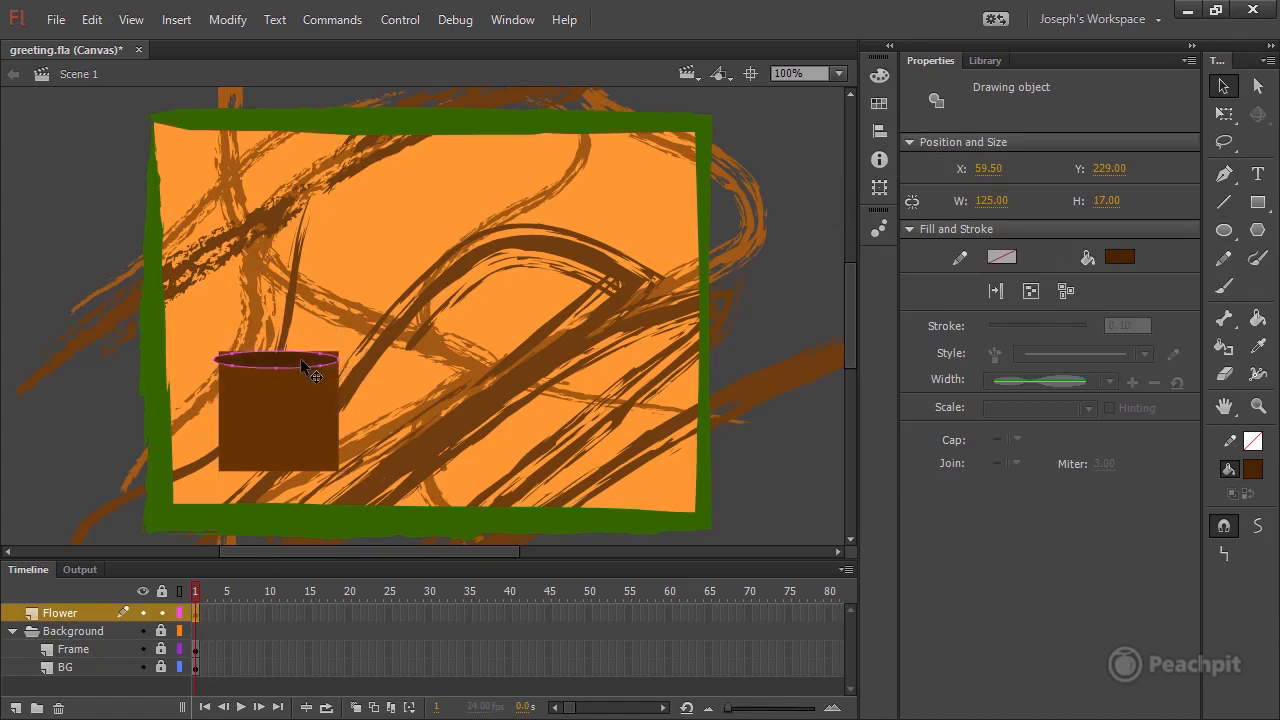
{"action": "key", "text": "Up"}
{"action": "key", "text": "Up"}
{"action": "key", "text": "Up"}
{"action": "key", "text": "Up"}
{"action": "key", "text": "Up"}
{"action": "key", "text": "Up"}
{"action": "key", "text": "Up"}
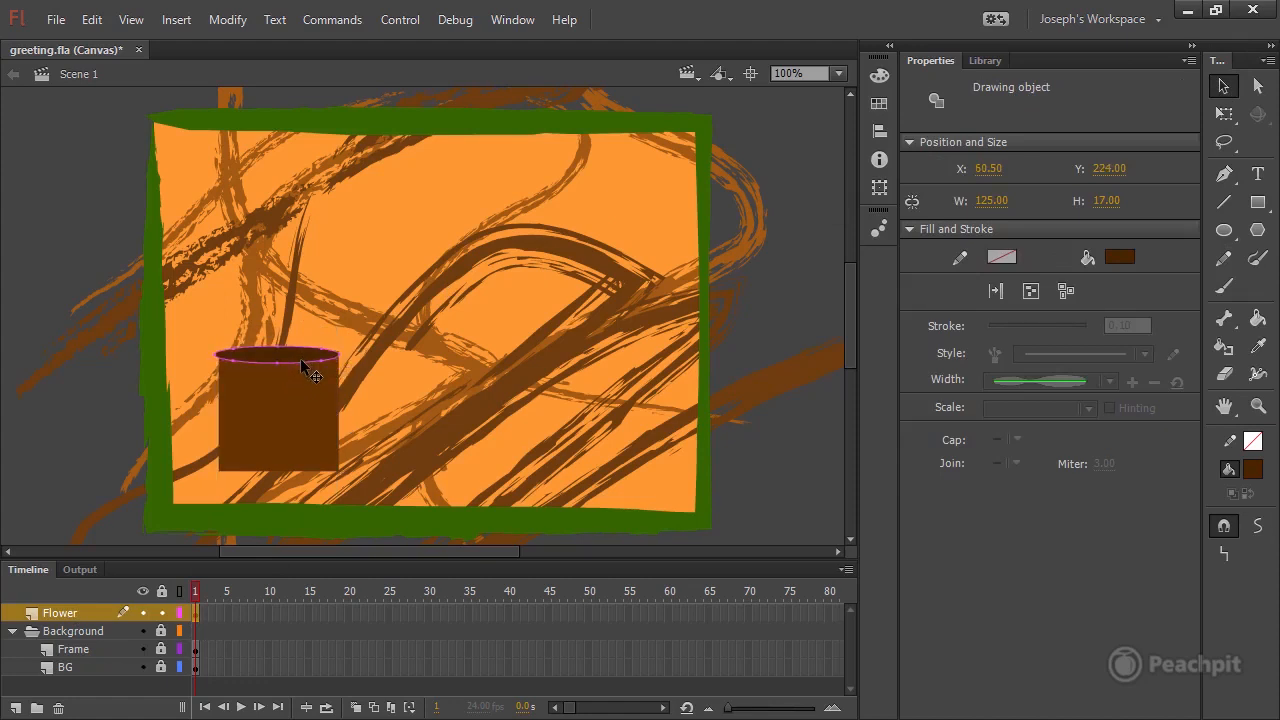
{"action": "key", "text": "Down"}
{"action": "left_click", "coordinate": [379, 385]}
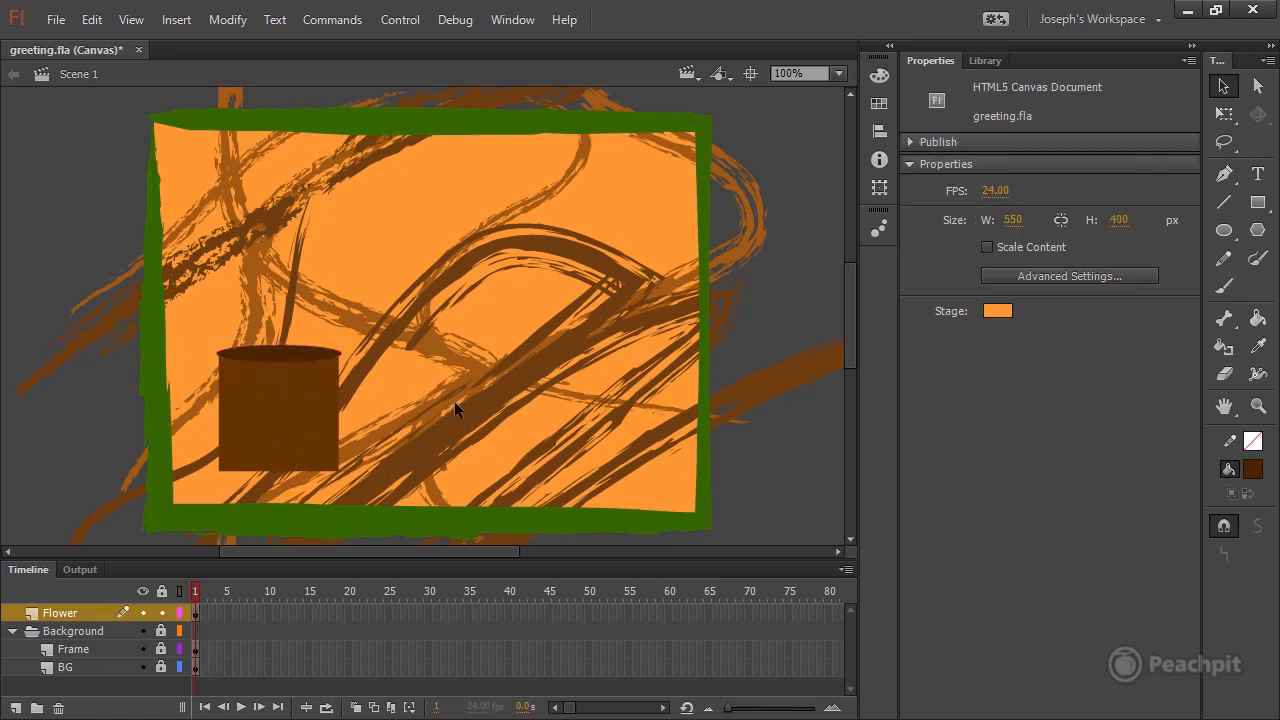
{"action": "key", "text": "ctrl+s"}
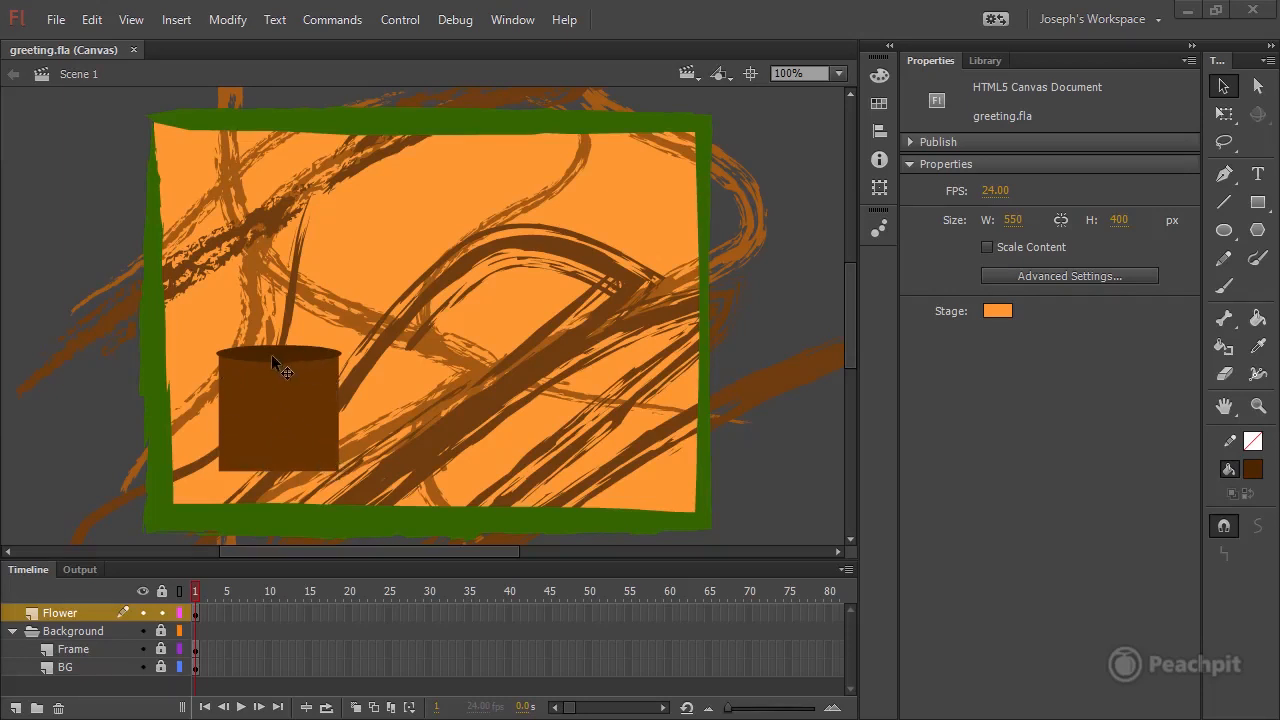
Move the oval clear of the pot and bend the square's upper and lower edges into slight downward curves.
{"action": "mouse_move", "coordinate": [283, 346]}
{"action": "left_mouse_down"}
{"action": "mouse_move", "coordinate": [380, 286]}
{"action": "mouse_move", "coordinate": [353, 282]}
{"action": "left_mouse_up"}
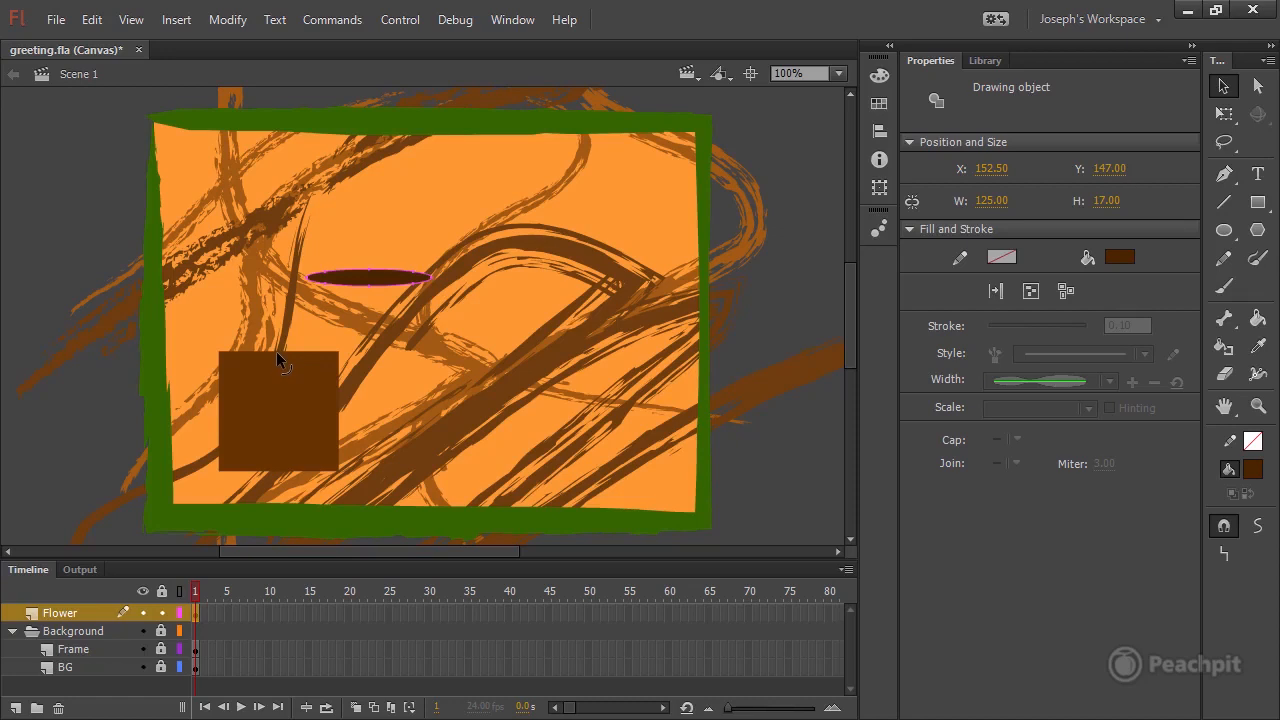
{"action": "mouse_move", "coordinate": [278, 354]}
{"action": "left_mouse_down"}
{"action": "mouse_move", "coordinate": [279, 374]}
{"action": "mouse_move", "coordinate": [276, 312]}
{"action": "mouse_move", "coordinate": [286, 398]}
{"action": "mouse_move", "coordinate": [282, 315]}
{"action": "mouse_move", "coordinate": [282, 367]}
{"action": "left_mouse_up"}
{"action": "left_click_drag", "start_coordinate": [279, 471], "coordinate": [279, 479]}
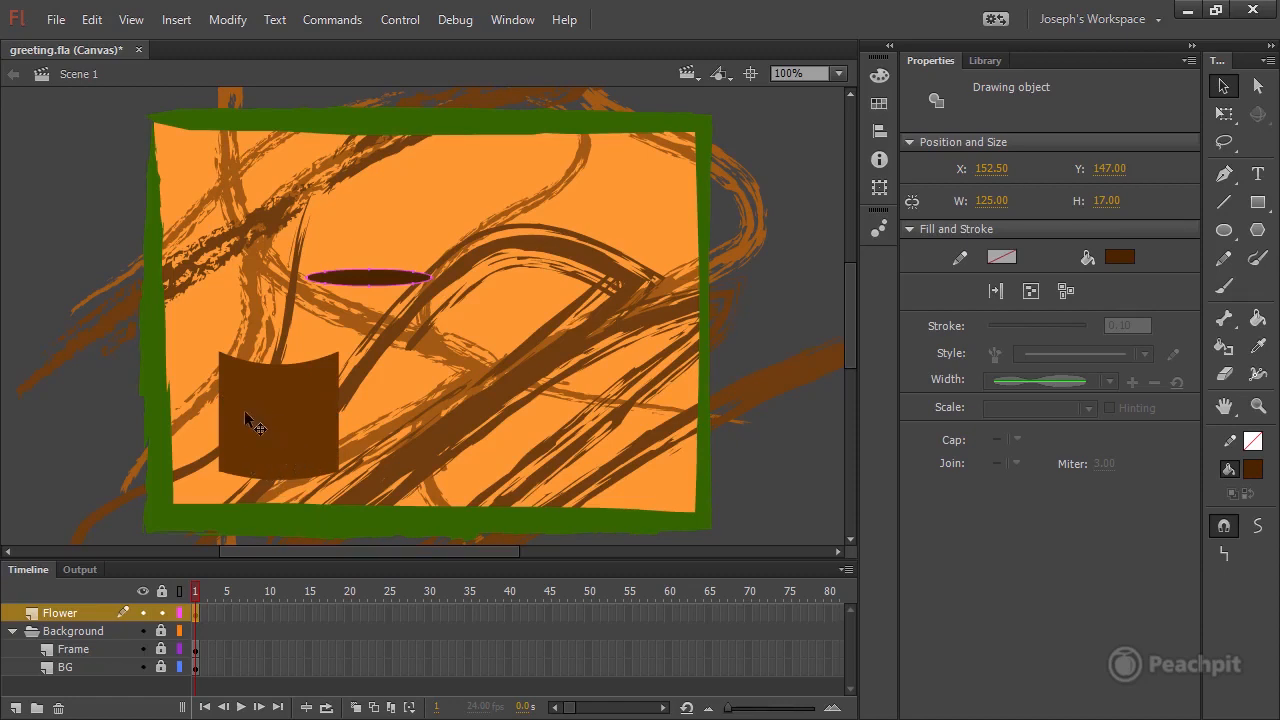
Place the oval back over the pot's opening and free-transform it to 120 by 21 px, matching the pot's width.
{"action": "left_click_drag", "start_coordinate": [384, 285], "coordinate": [305, 356]}
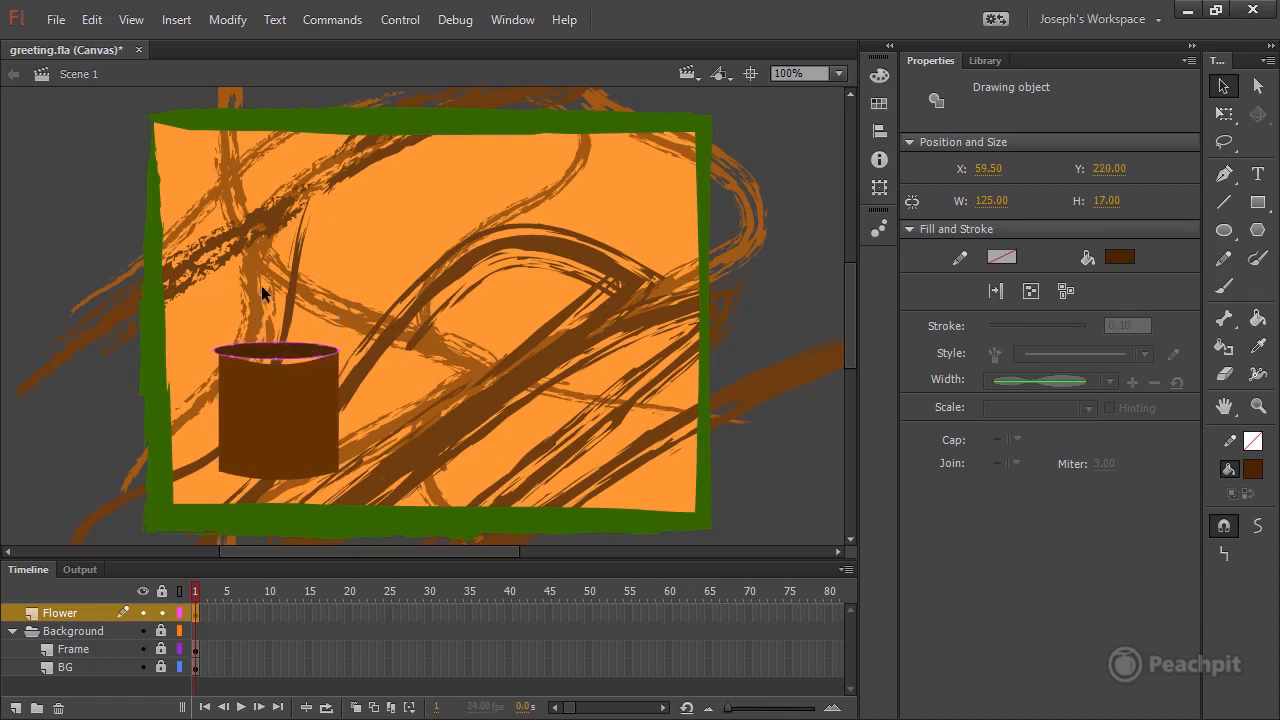
{"action": "left_click", "coordinate": [1224, 114]}
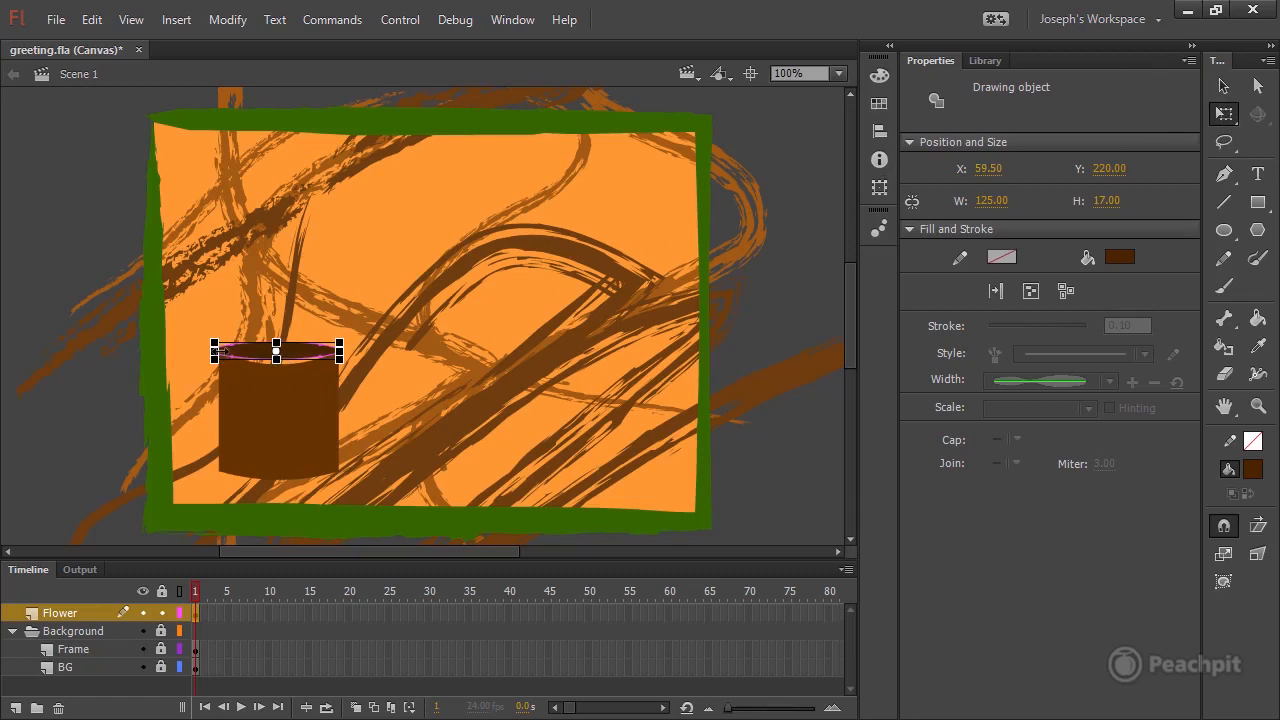
{"action": "left_click_drag", "start_coordinate": [214, 351], "coordinate": [220, 351]}
{"action": "left_click", "coordinate": [843, 73]}
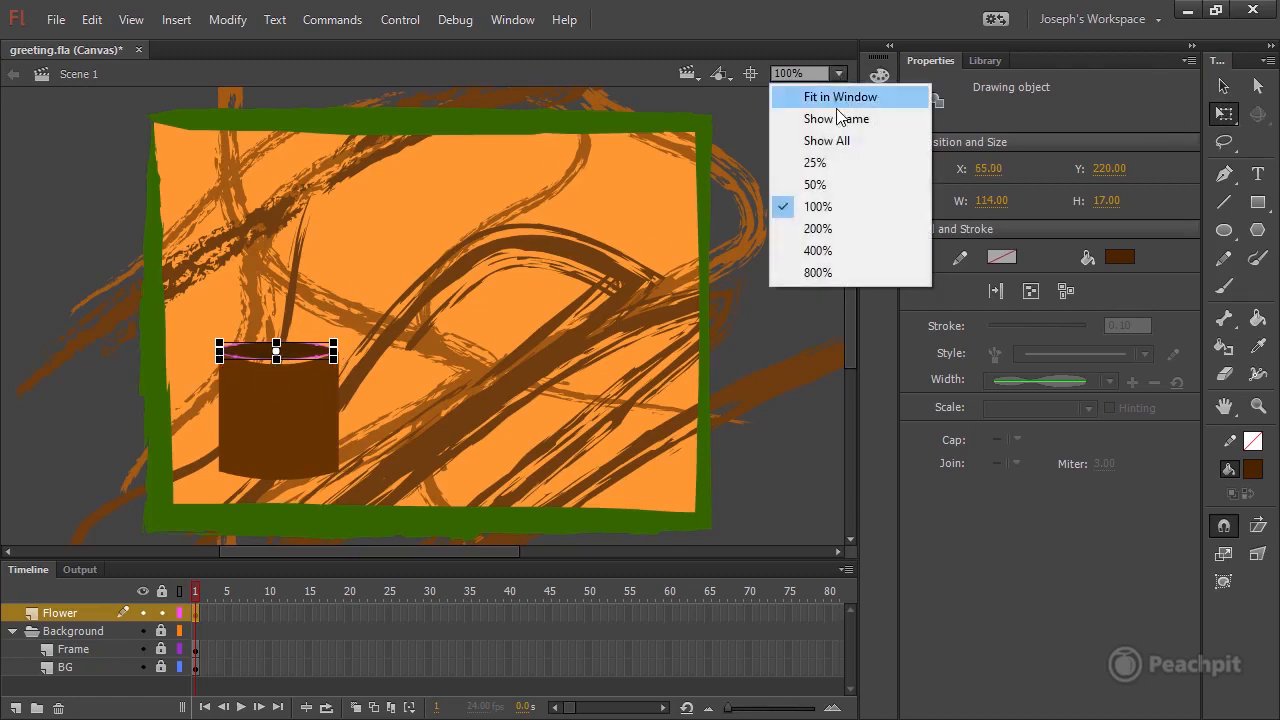
{"action": "left_click", "coordinate": [818, 250]}
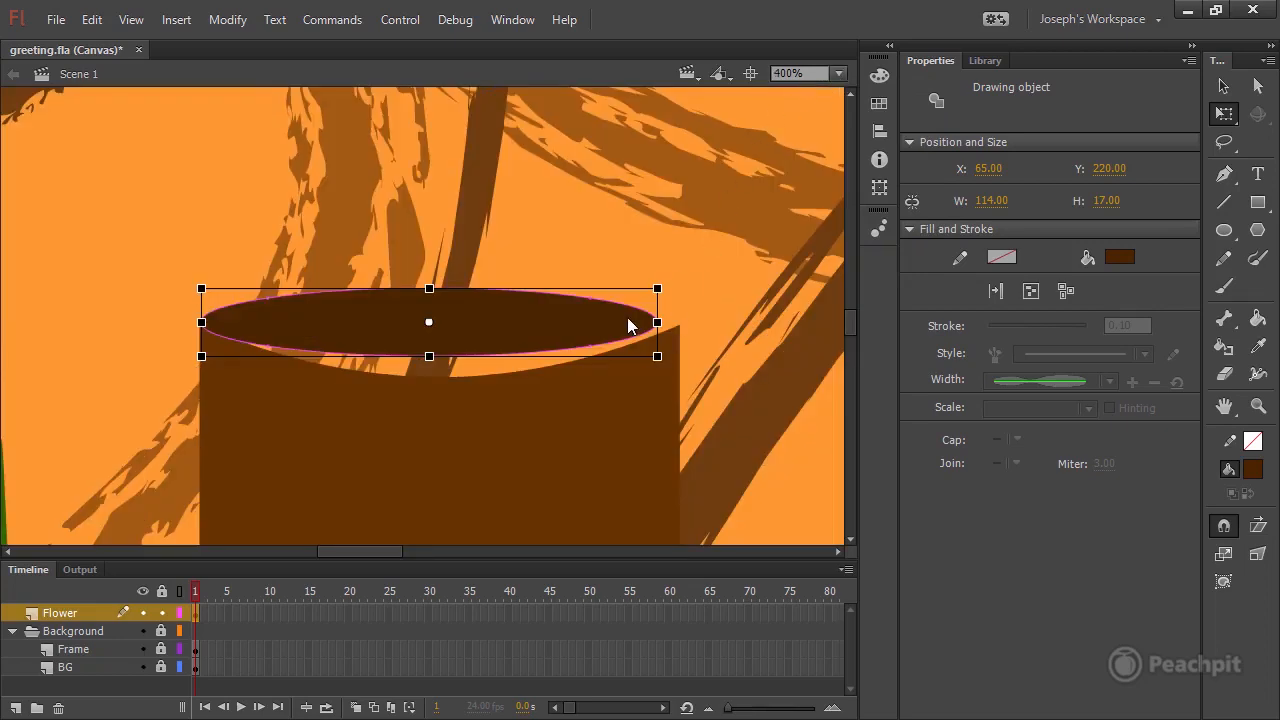
{"action": "key", "text": "Down"}
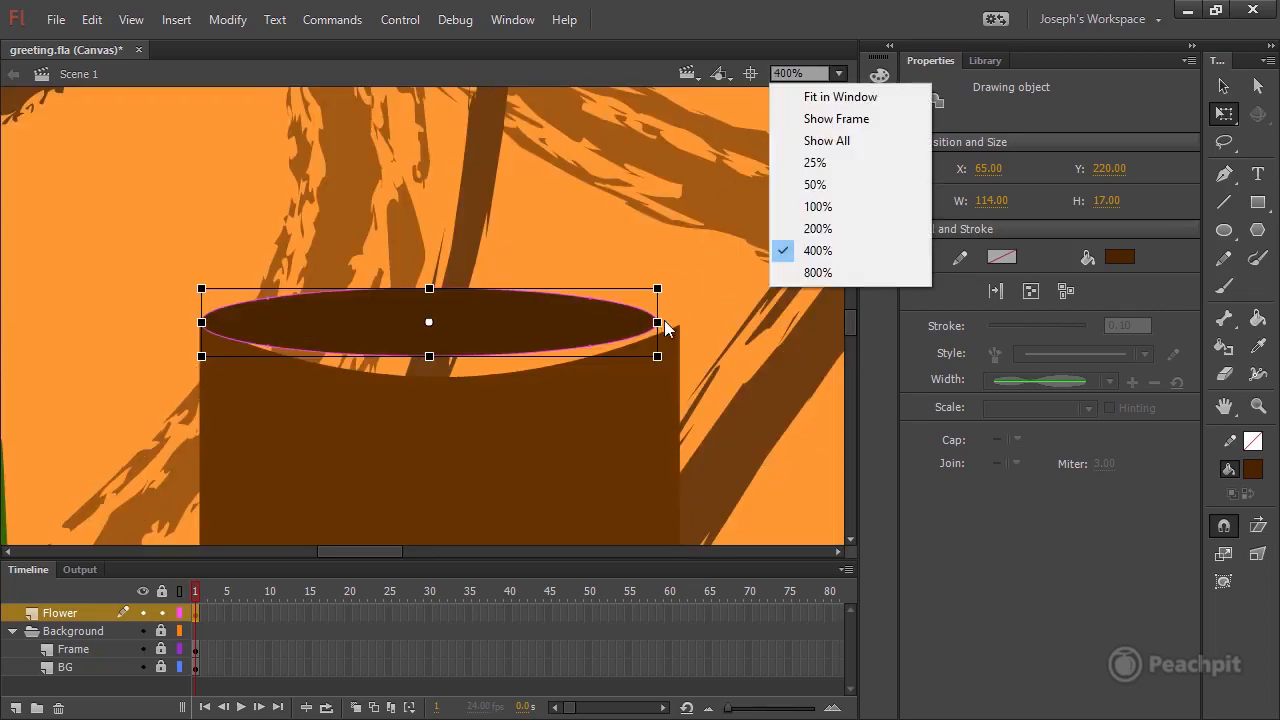
{"action": "left_click", "coordinate": [592, 317]}
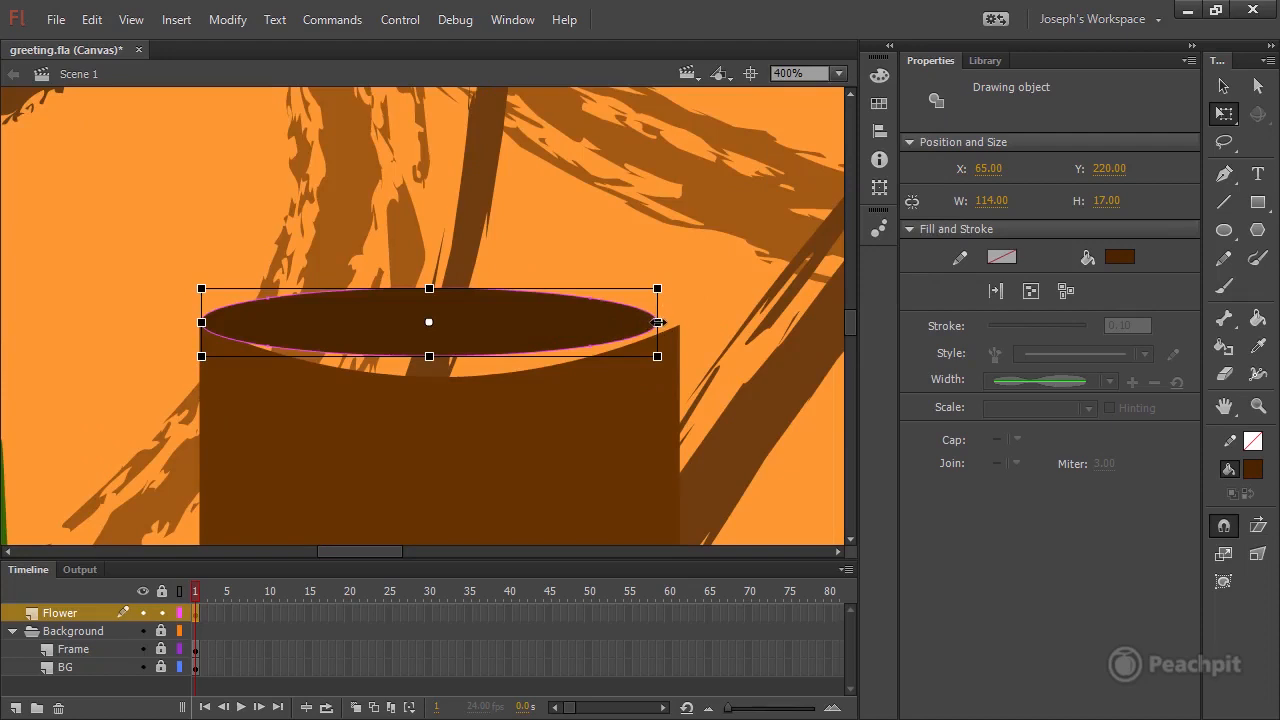
{"action": "mouse_move", "coordinate": [657, 322]}
{"action": "left_mouse_down"}
{"action": "mouse_move", "coordinate": [757, 320]}
{"action": "mouse_move", "coordinate": [651, 320]}
{"action": "mouse_move", "coordinate": [681, 322]}
{"action": "left_mouse_up"}
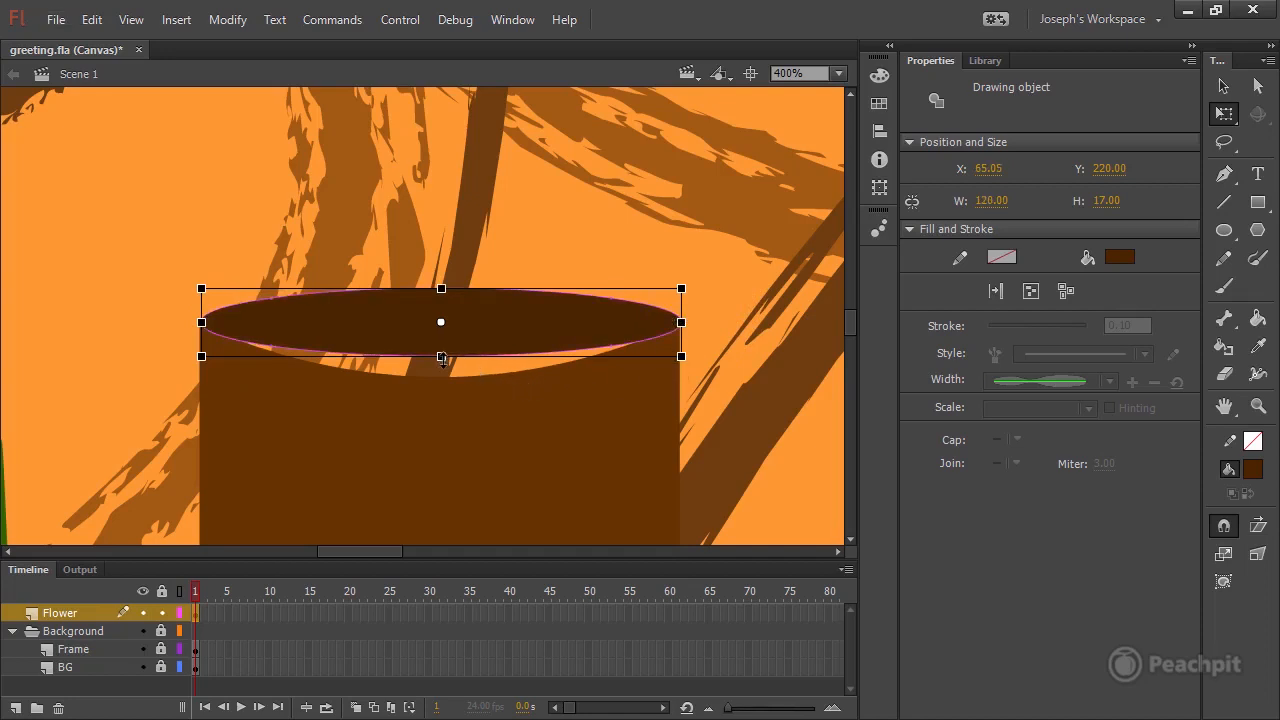
{"action": "left_click_drag", "start_coordinate": [442, 358], "coordinate": [441, 365]}
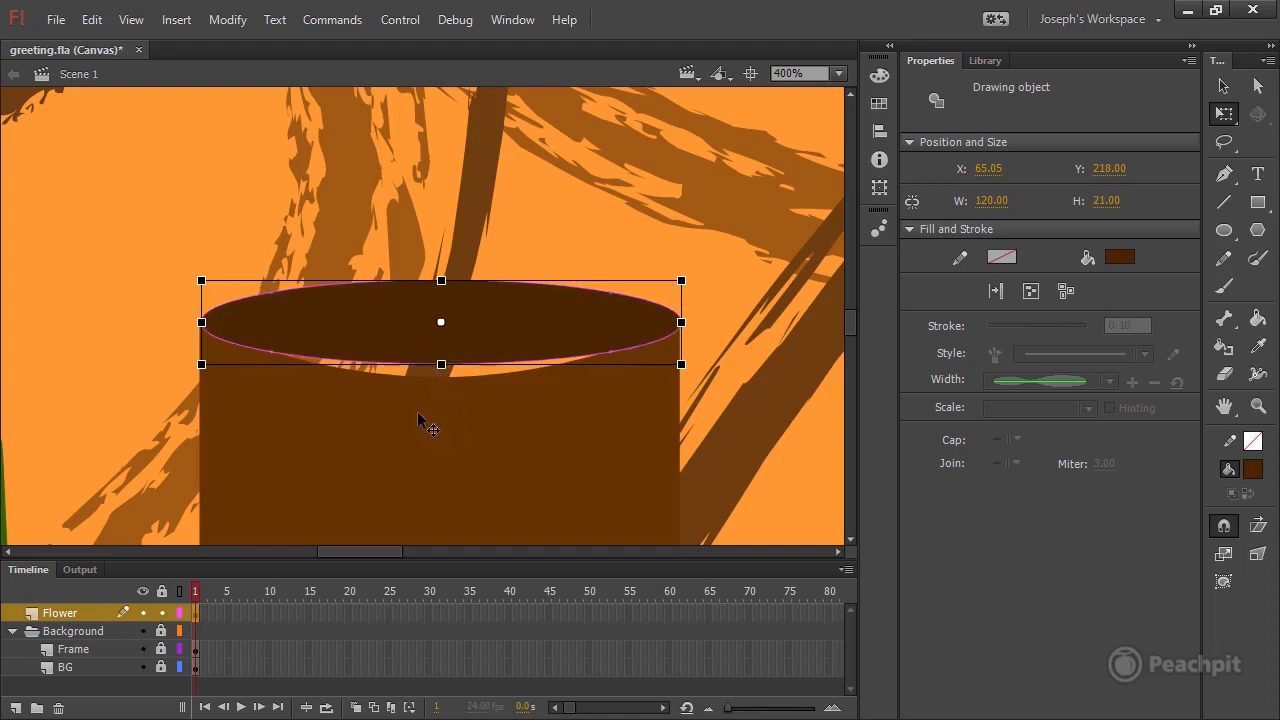
Flatten the curve of the pot's upper edge slightly and nudge the oval up to Y 213.
{"action": "left_click", "coordinate": [638, 368]}
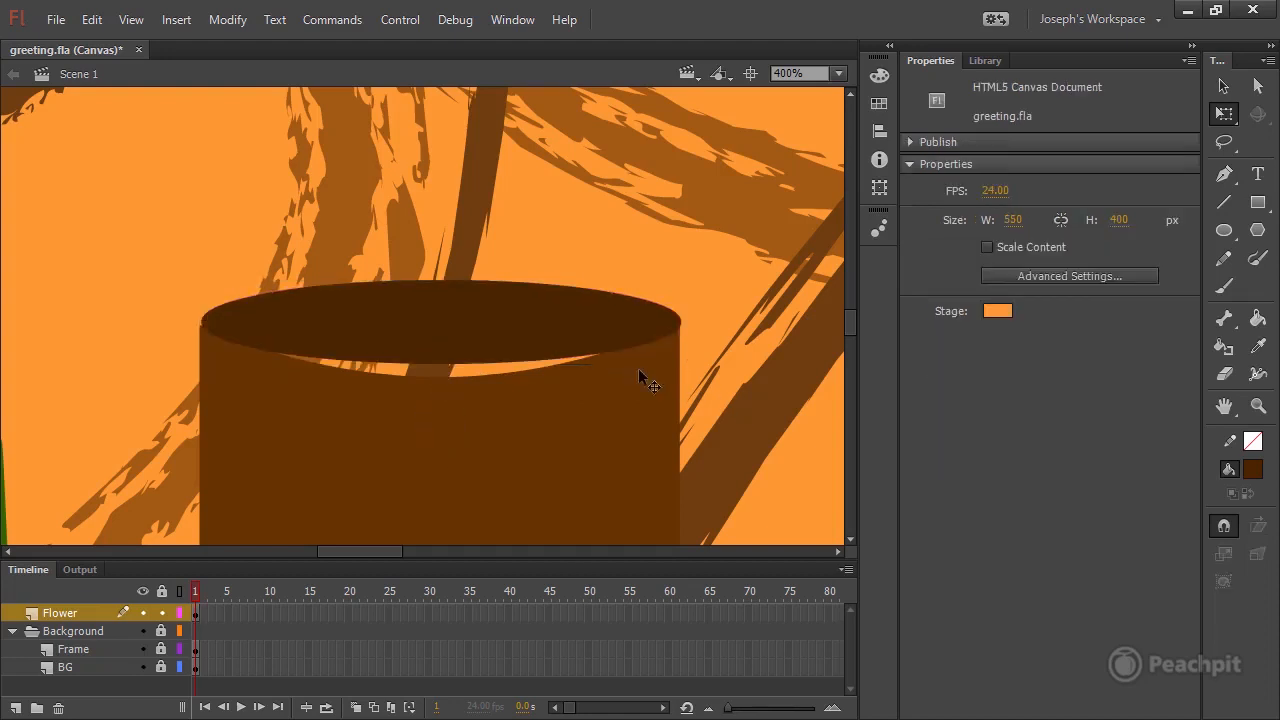
{"action": "left_click", "coordinate": [440, 374]}
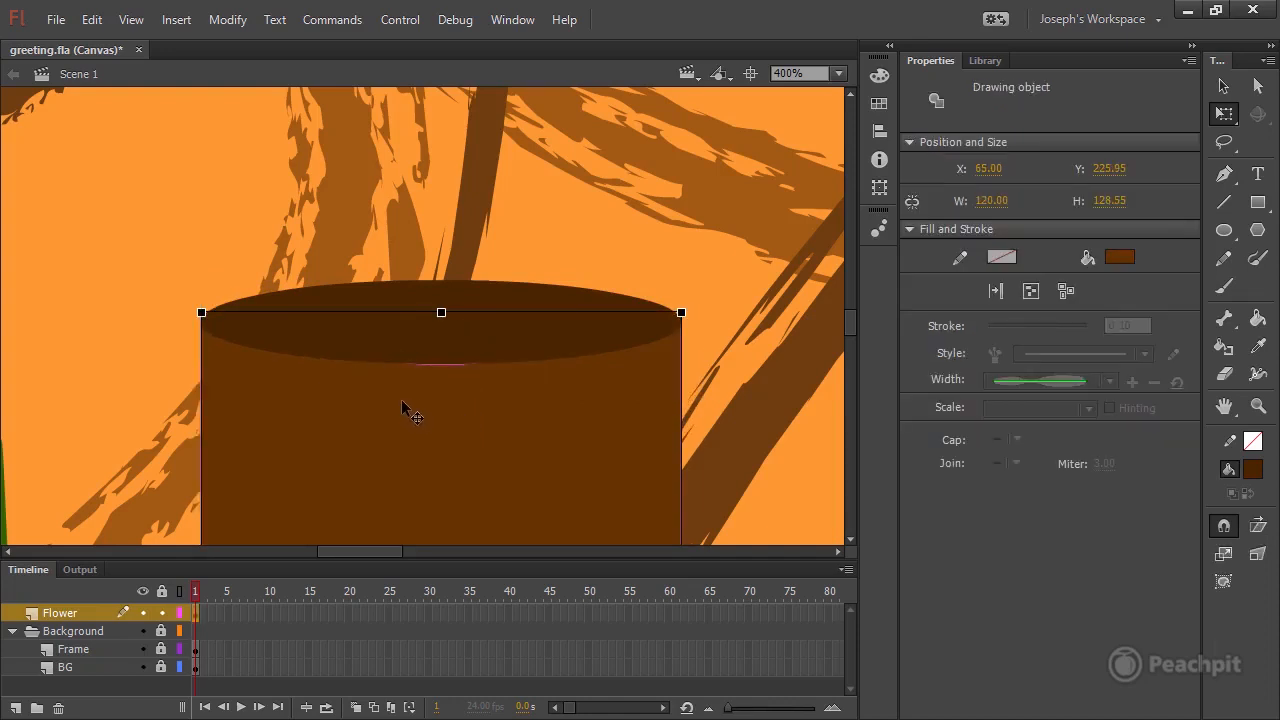
{"action": "left_click", "coordinate": [430, 340]}
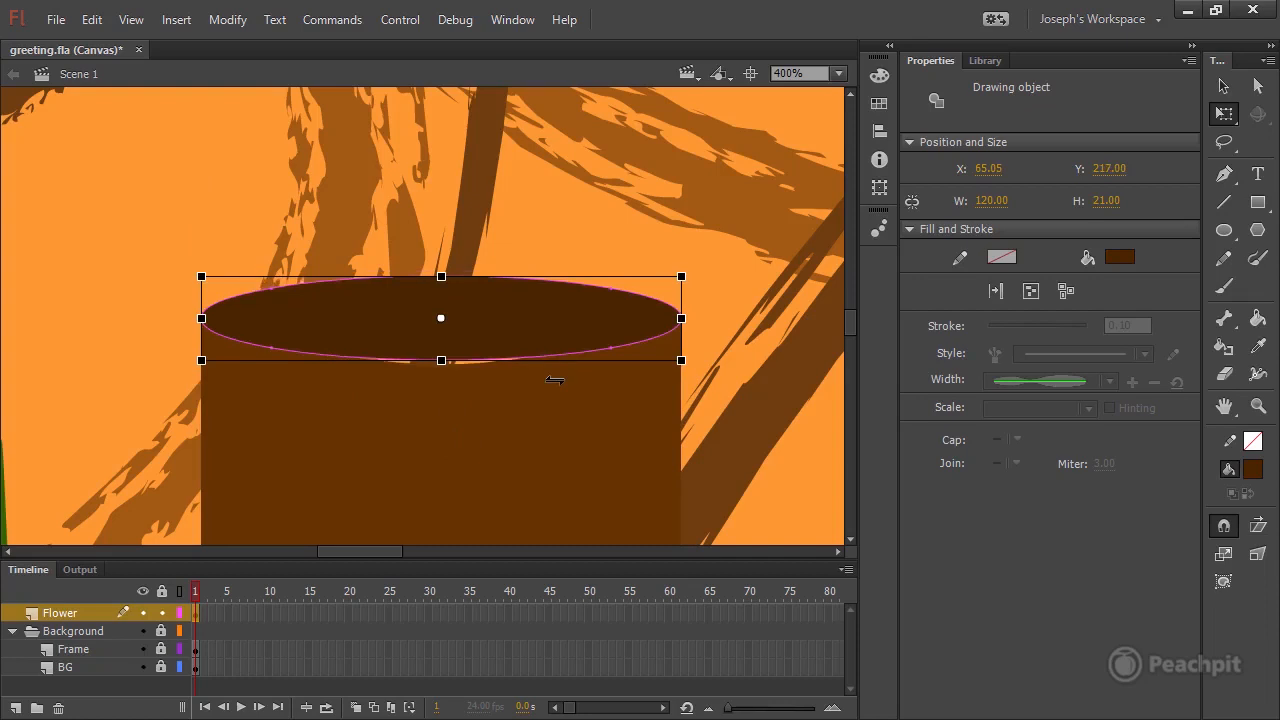
{"action": "key", "text": "Up"}
{"action": "key", "text": "Up"}
{"action": "key", "text": "Up"}
{"action": "key", "text": "Up"}
{"action": "key", "text": "ctrl+shift+a"}
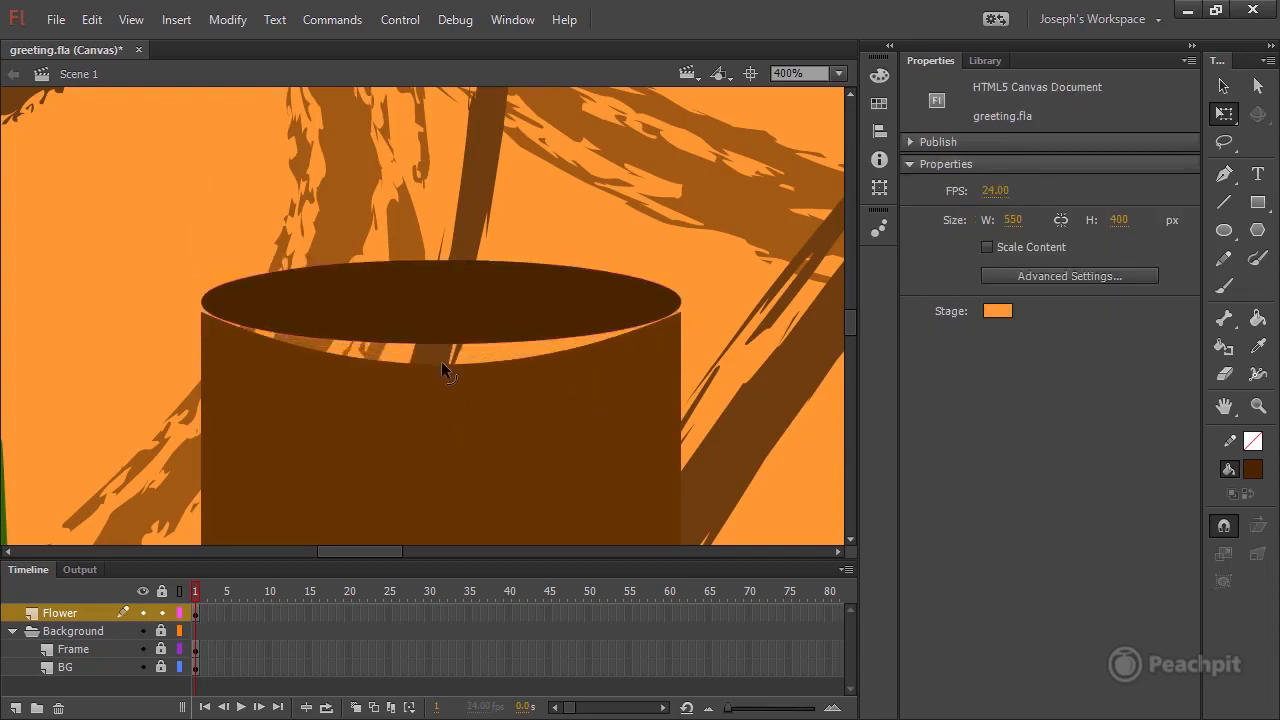
Shift the pot body to about X 65.3, Y 225 and bend its upper edge up to meet the oval.
{"action": "left_click", "coordinate": [441, 361]}
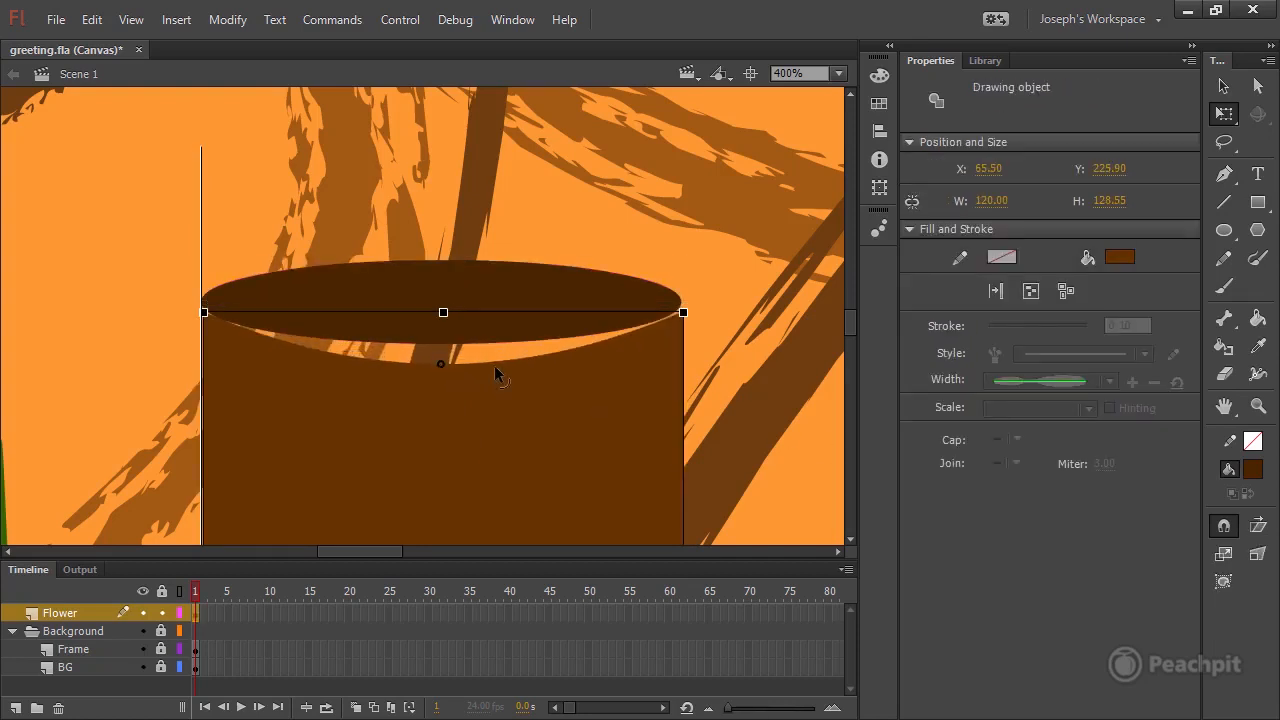
{"action": "left_click_drag", "start_coordinate": [494, 366], "coordinate": [493, 366]}
{"action": "key", "text": "Up"}
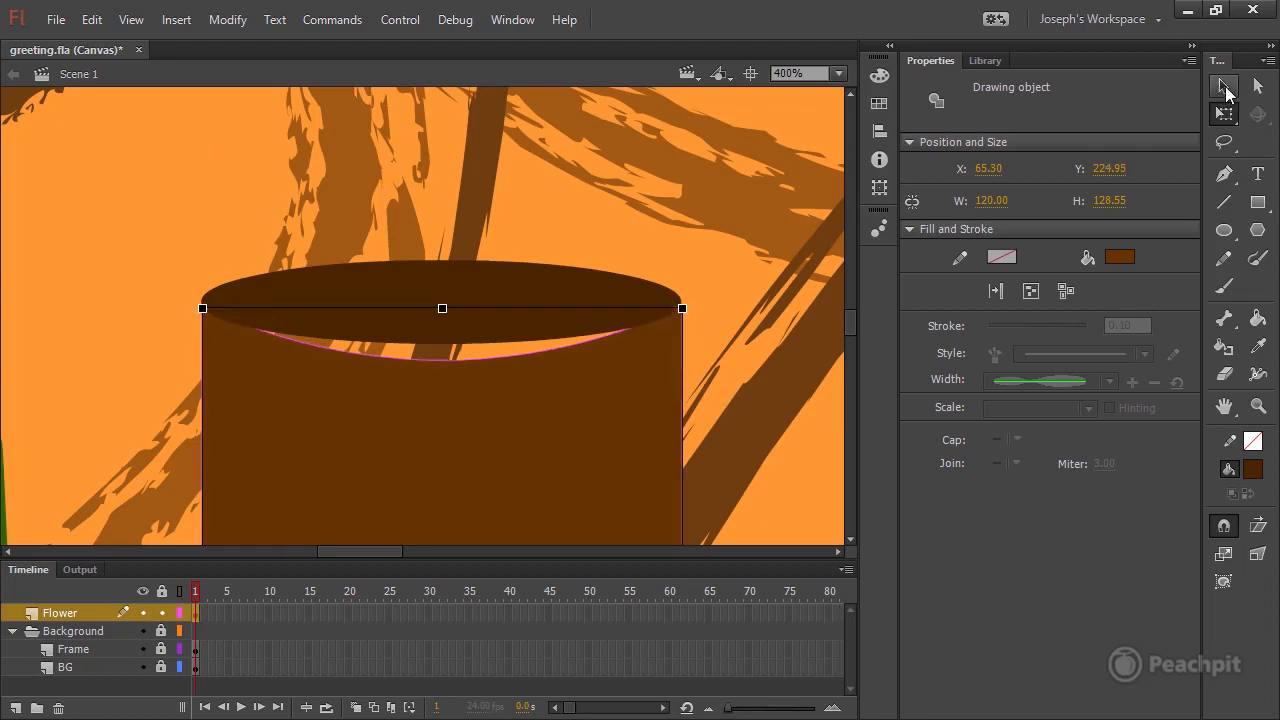
{"action": "left_click", "coordinate": [1225, 88]}
{"action": "left_click", "coordinate": [716, 262]}
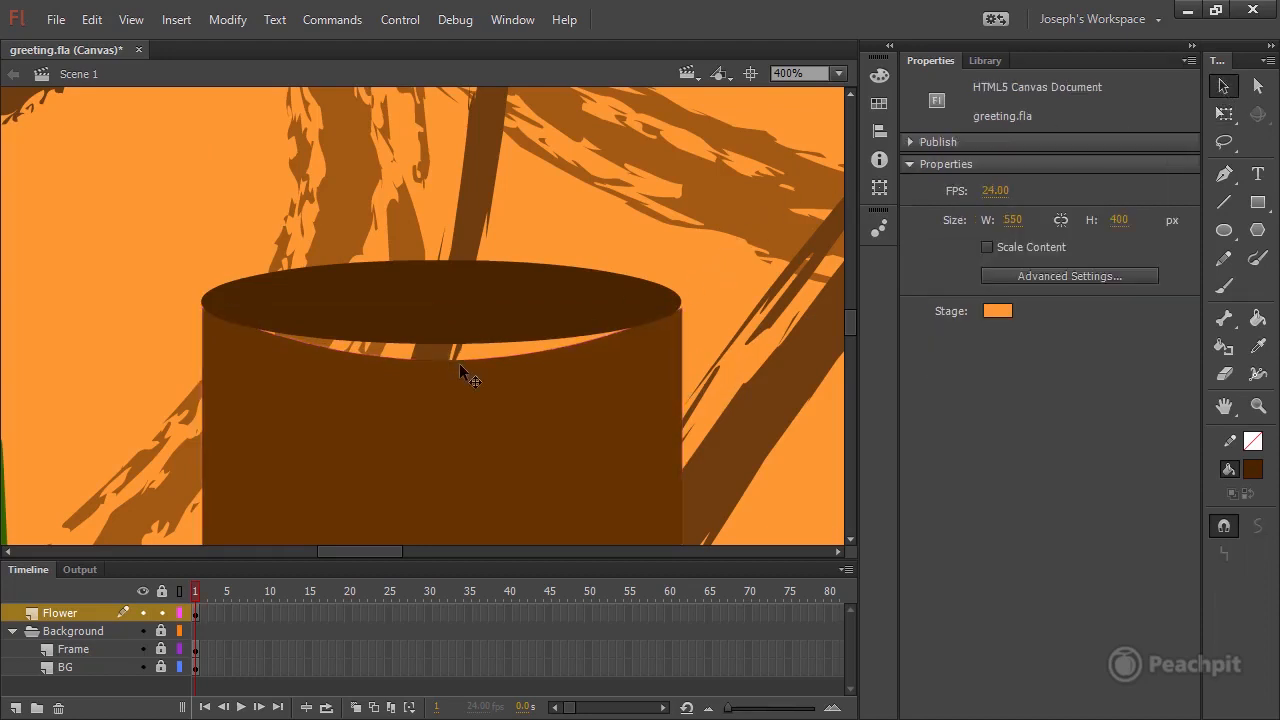
{"action": "left_click_drag", "start_coordinate": [446, 361], "coordinate": [447, 343]}
Nudge the oval down to Y 215 so it fits the pot's opening, and deselect it.
{"action": "left_click", "coordinate": [464, 306]}
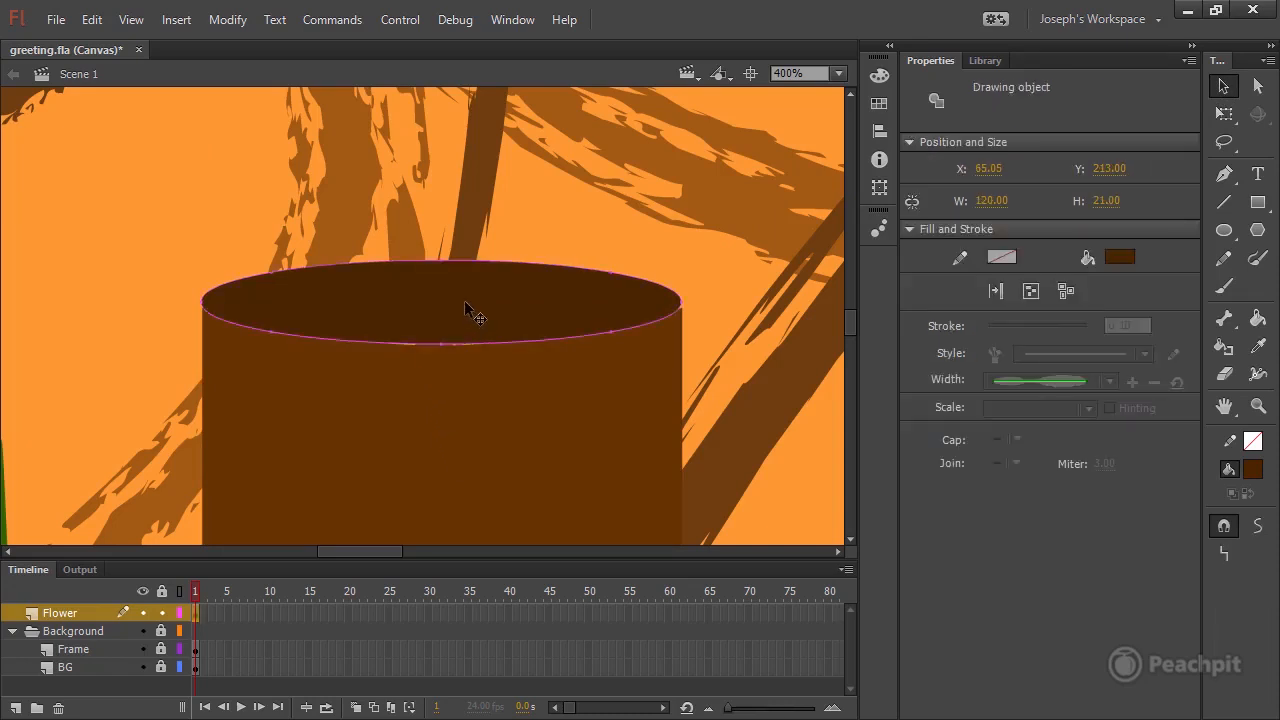
{"action": "key", "text": "Down"}
{"action": "key", "text": "Down"}
{"action": "key", "text": "Down"}
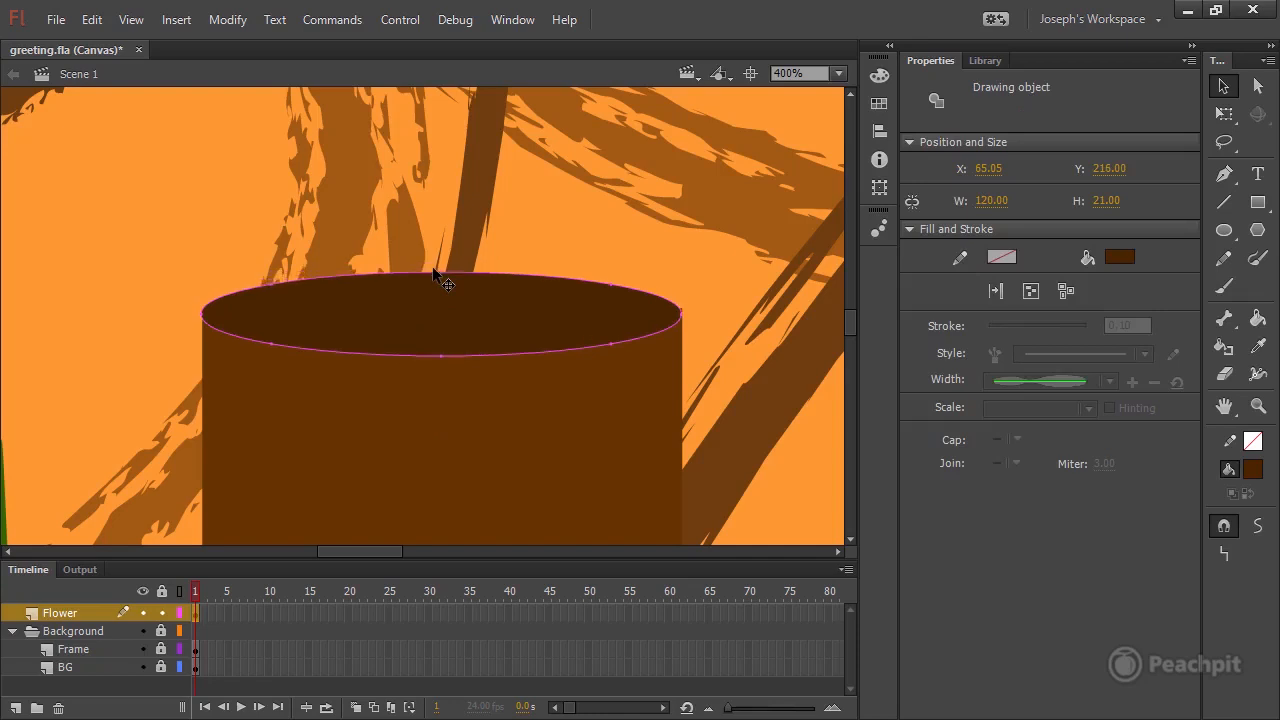
{"action": "key", "text": "Up"}
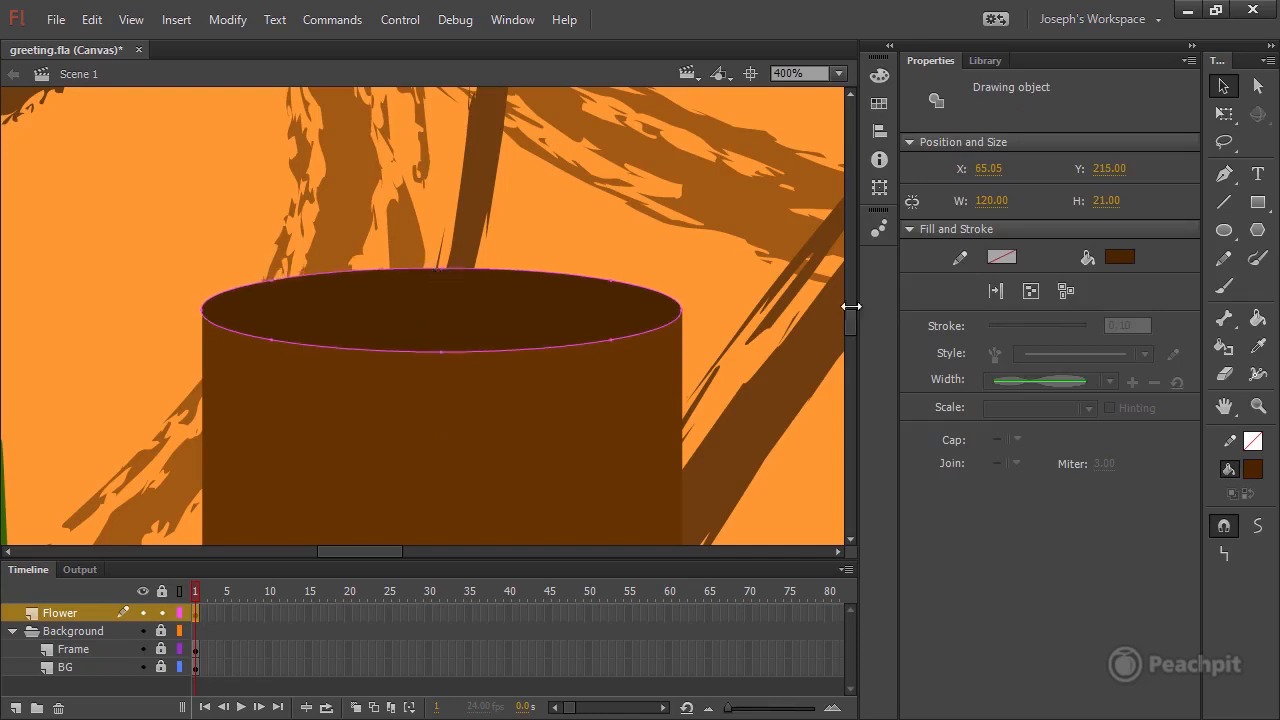
{"action": "left_click", "coordinate": [698, 312]}
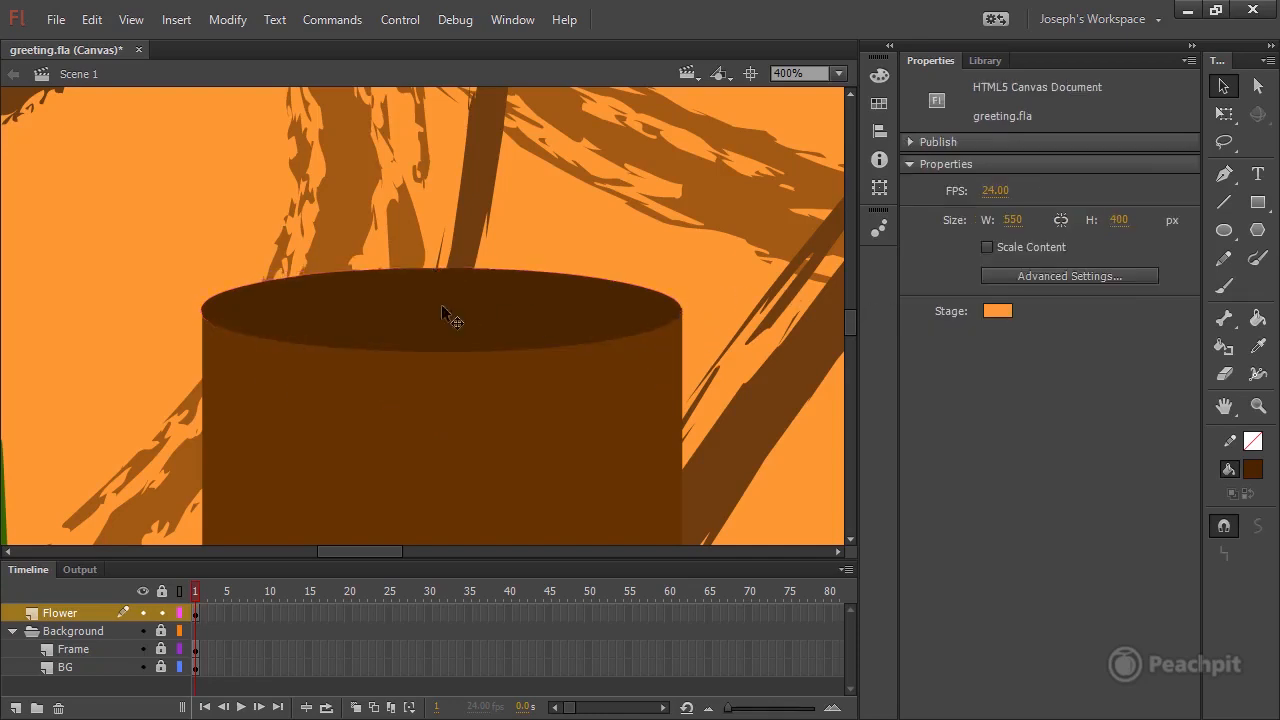
Taper the pot by moving its two lower corner anchor points inward with the Subselection tool.
{"action": "left_click_drag", "start_coordinate": [850, 317], "coordinate": [850, 319]}
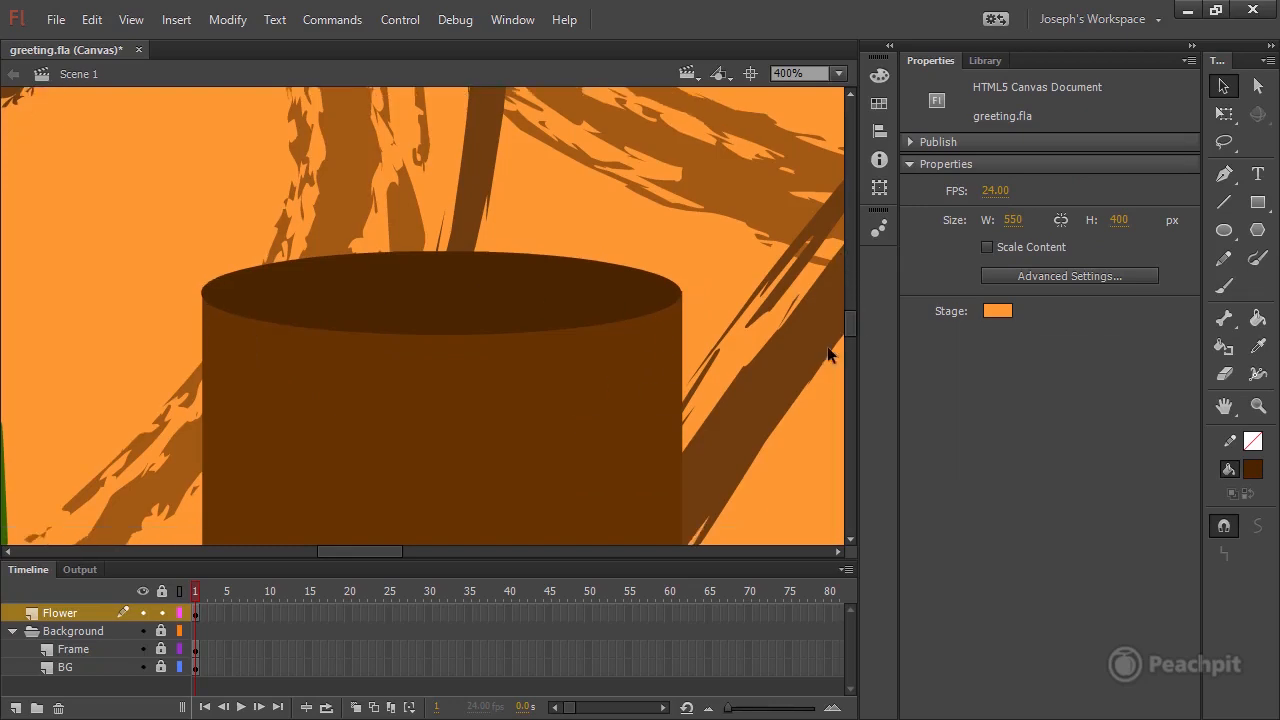
{"action": "scroll", "coordinate": [849, 538], "scroll_direction": "down", "scroll_amount": 4}
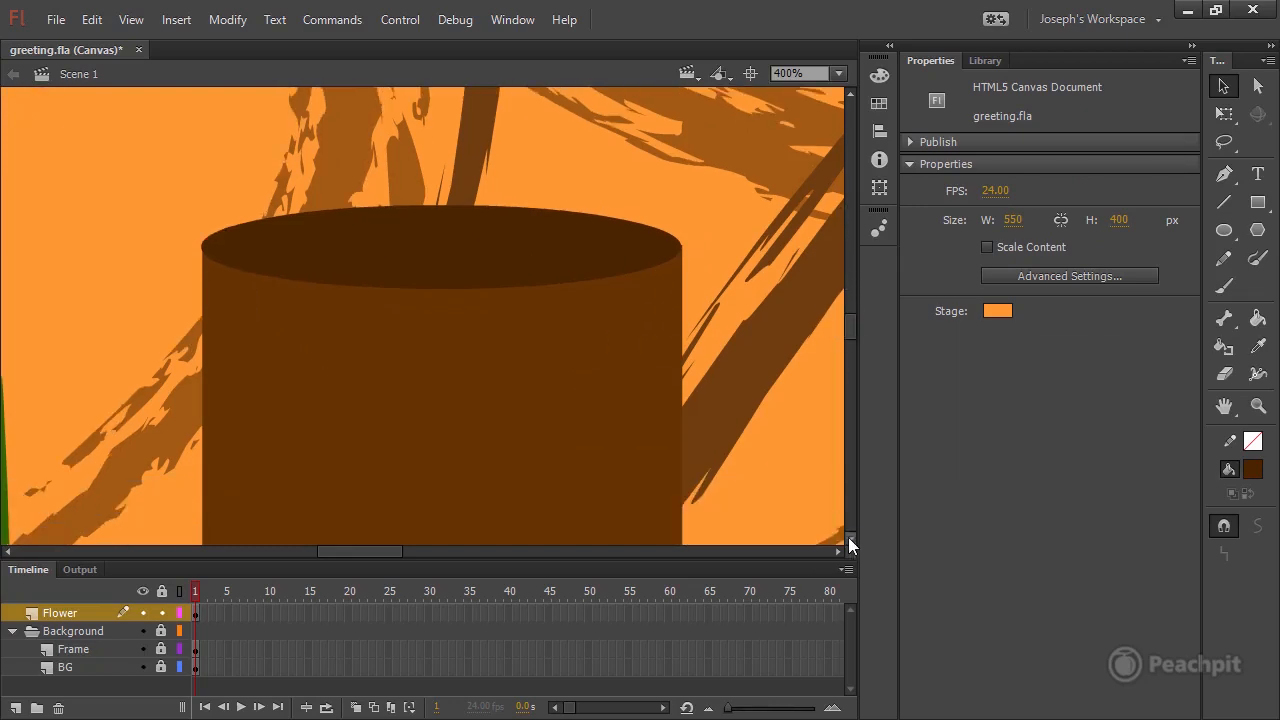
{"action": "scroll", "coordinate": [850, 495], "scroll_direction": "down", "scroll_amount": 5}
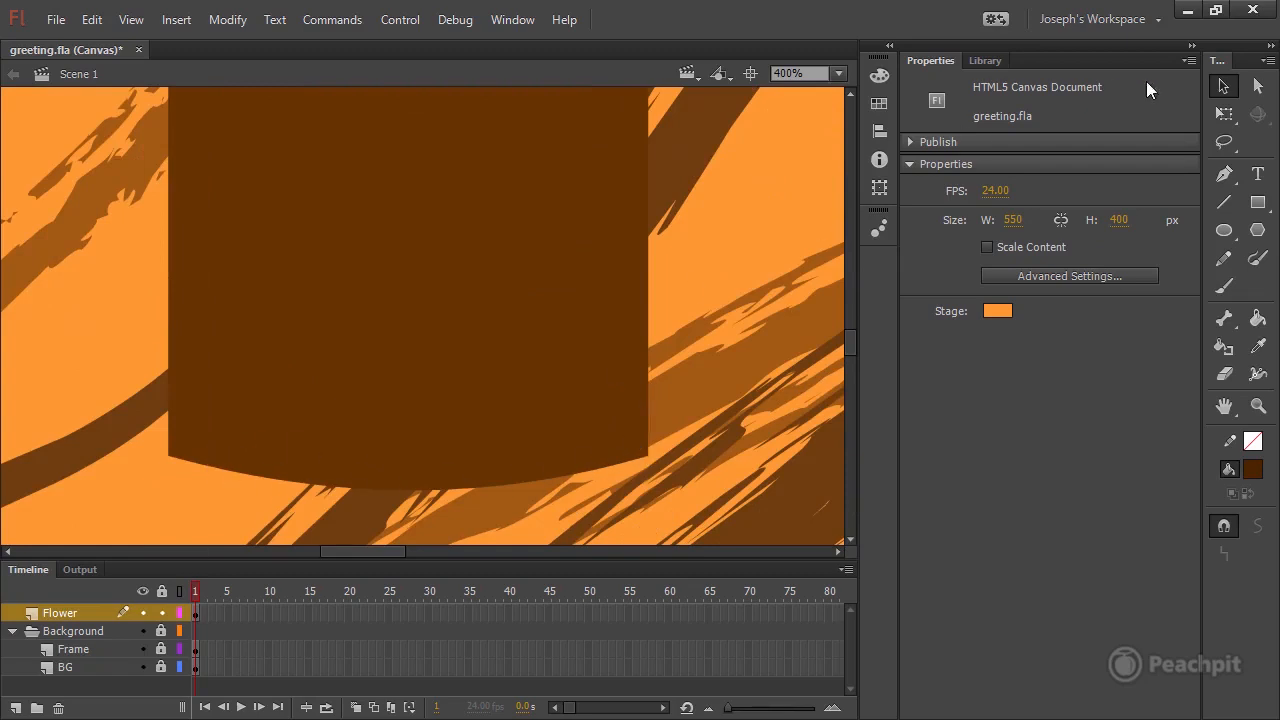
{"action": "left_click", "coordinate": [1258, 86]}
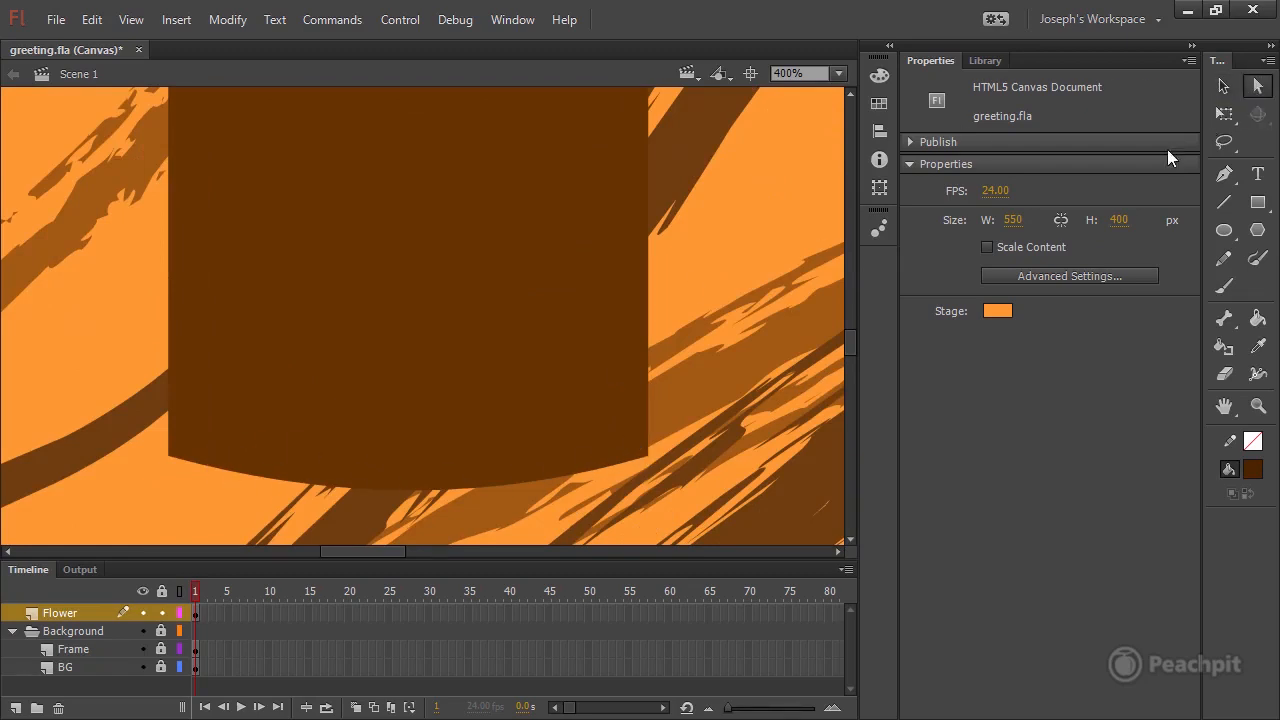
{"action": "left_click", "coordinate": [648, 462]}
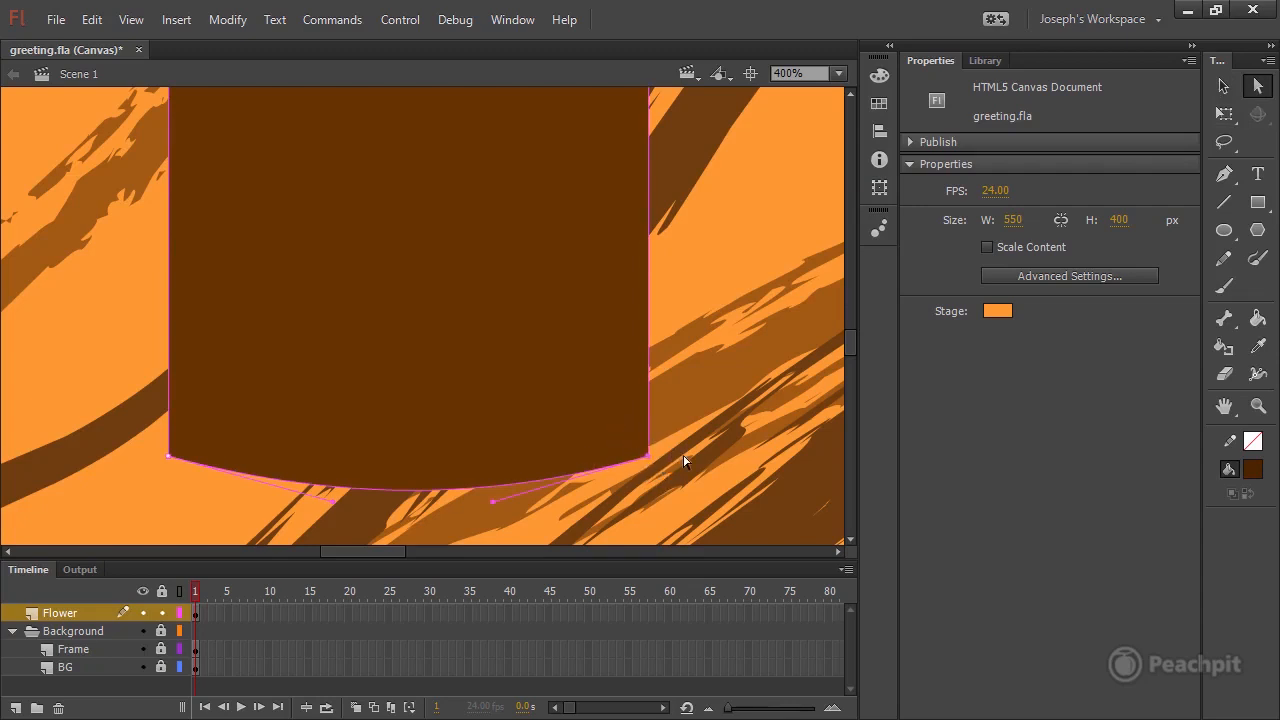
{"action": "key", "text": "Left"}
{"action": "key", "text": "Left"}
{"action": "key", "text": "Left"}
{"action": "key", "text": "Left"}
{"action": "key", "text": "Left"}
{"action": "key", "text": "Left"}
{"action": "key", "text": "Left"}
{"action": "key", "text": "Left"}
{"action": "key", "text": "Left"}
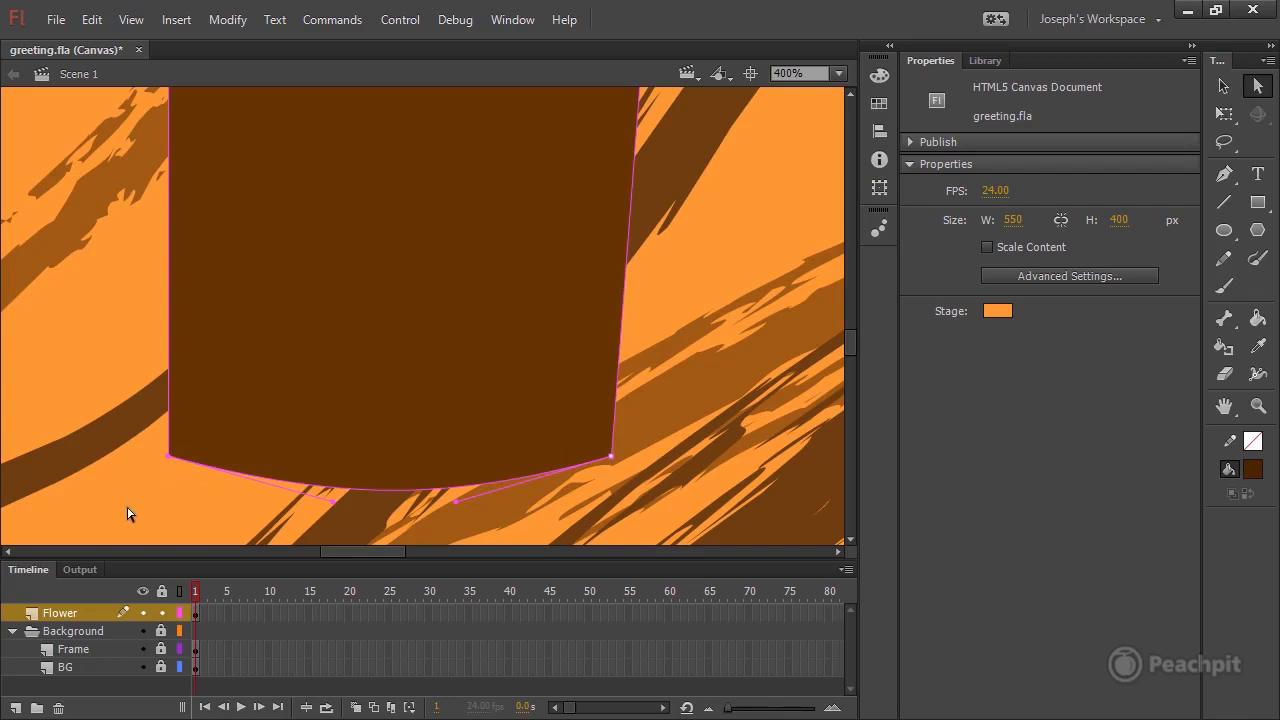
{"action": "key", "text": "Right"}
{"action": "key", "text": "Right"}
{"action": "key", "text": "Right"}
{"action": "key", "text": "Right"}
{"action": "key", "text": "Right"}
{"action": "key", "text": "Right"}
{"action": "key", "text": "Right"}
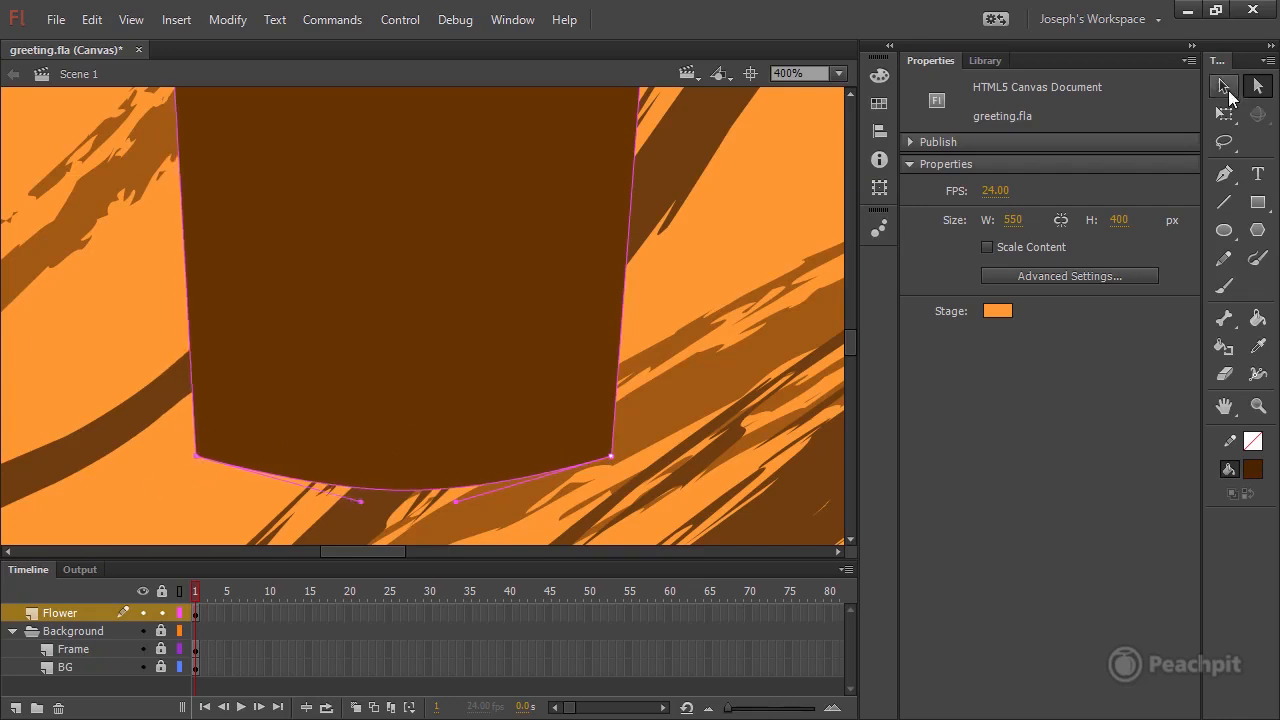
Flatten the curve of the pot's bottom edge slightly with the Selection tool and save the document.
{"action": "left_click", "coordinate": [1225, 88]}
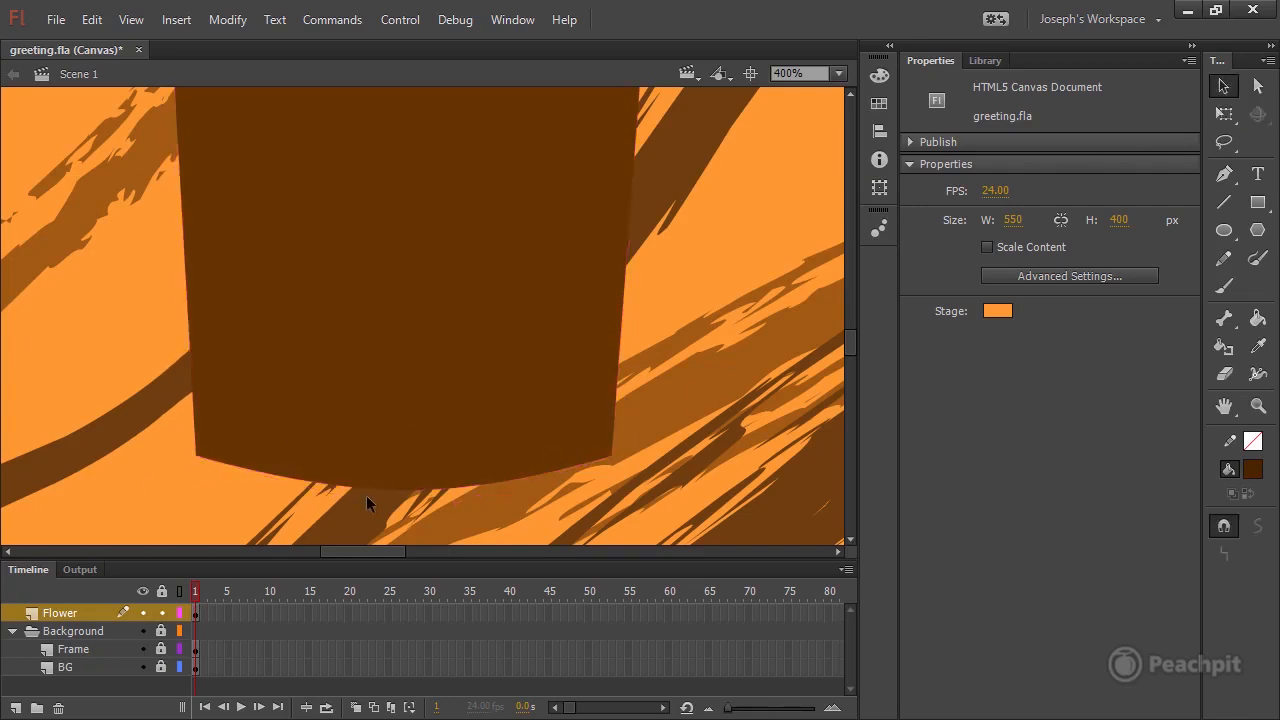
{"action": "left_click_drag", "start_coordinate": [407, 488], "coordinate": [413, 487]}
{"action": "key", "text": "ctrl+s"}
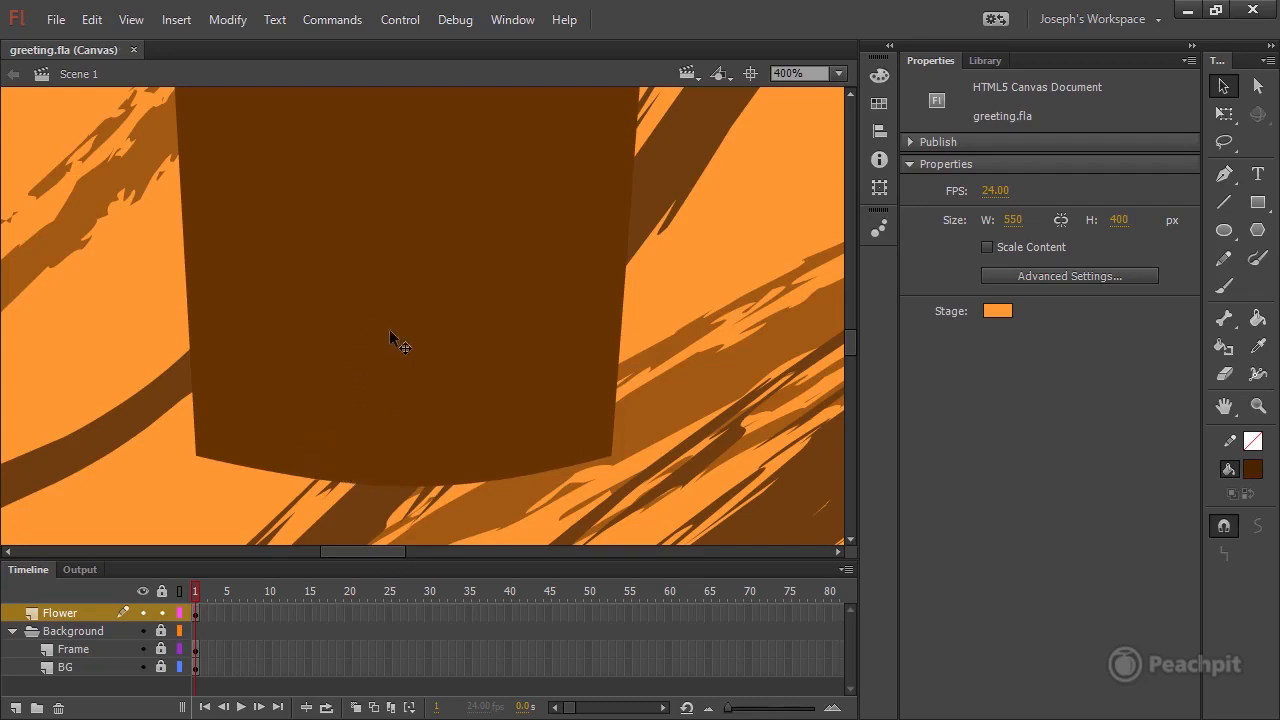
Change the pot body's fill from a solid color to a linear gradient.
{"action": "left_click", "coordinate": [840, 73]}
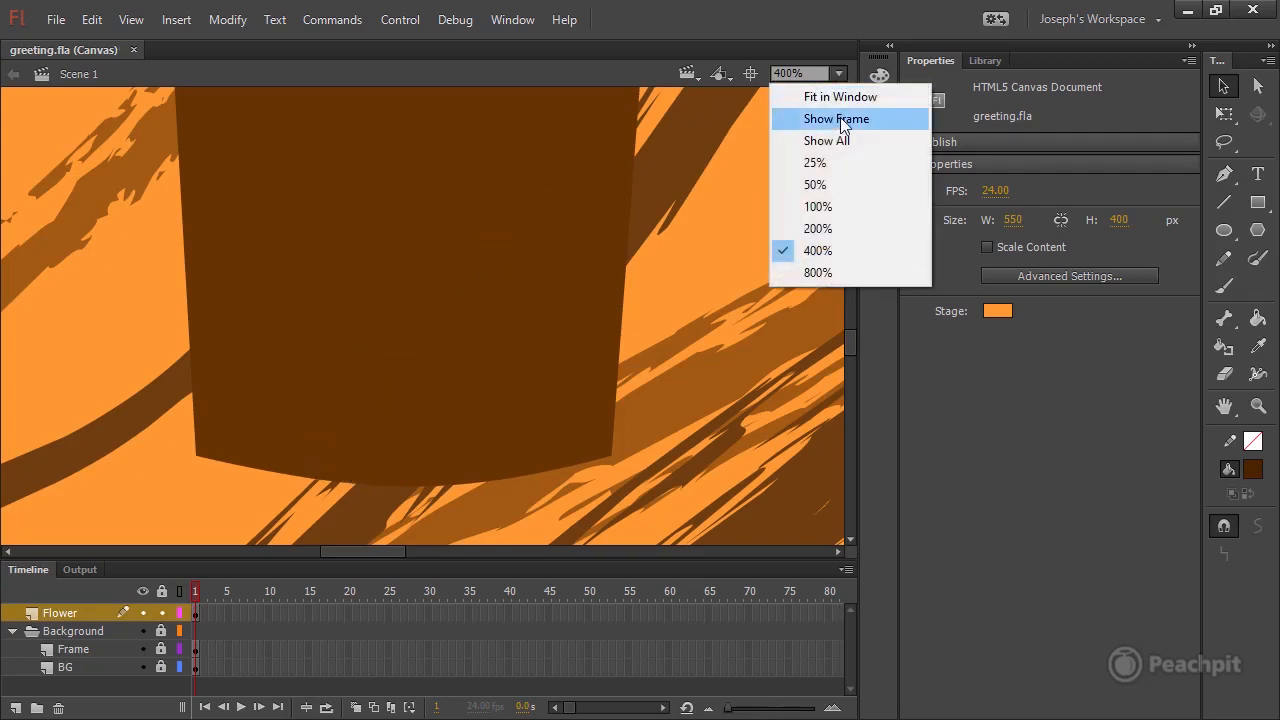
{"action": "left_click", "coordinate": [837, 208]}
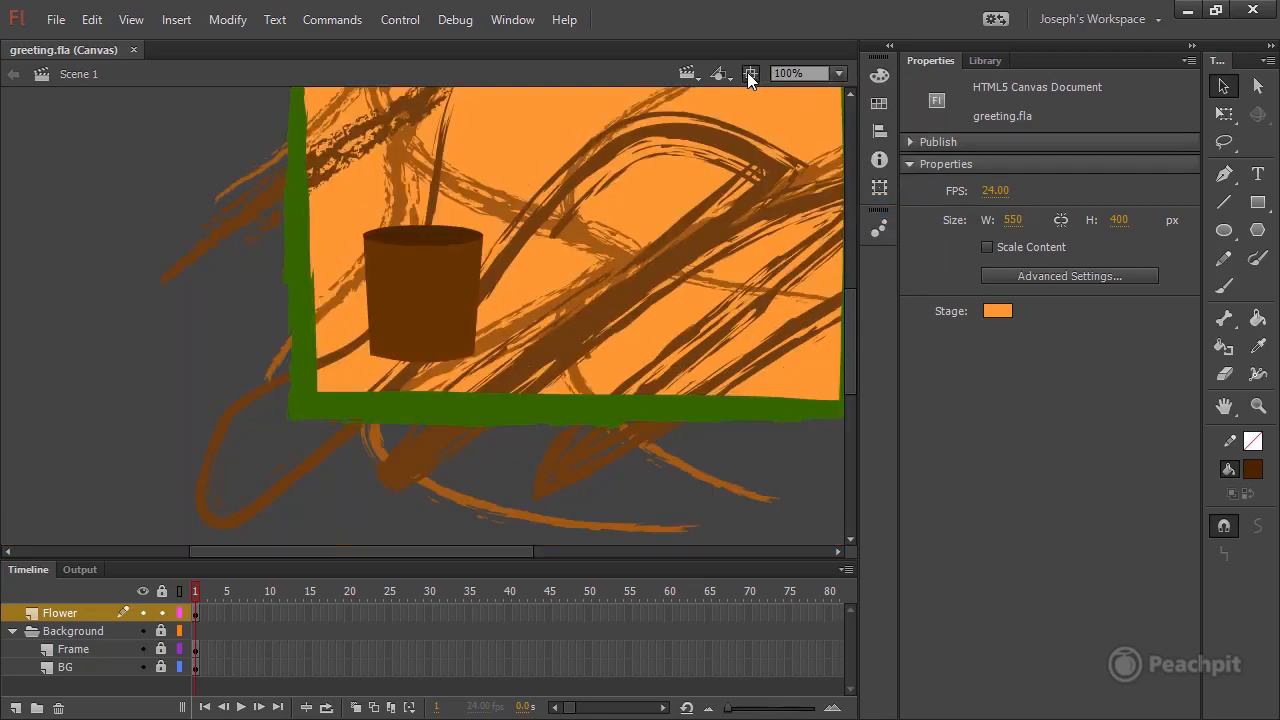
{"action": "left_click", "coordinate": [748, 72]}
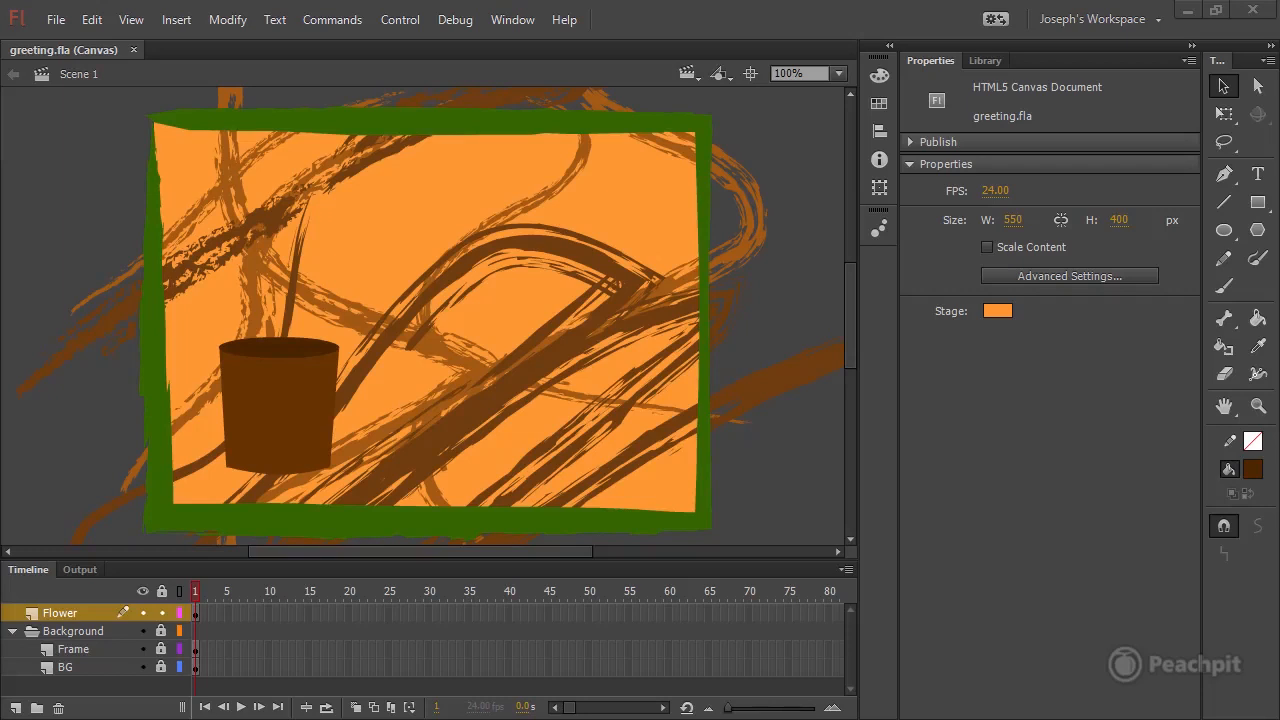
{"action": "left_click", "coordinate": [289, 383]}
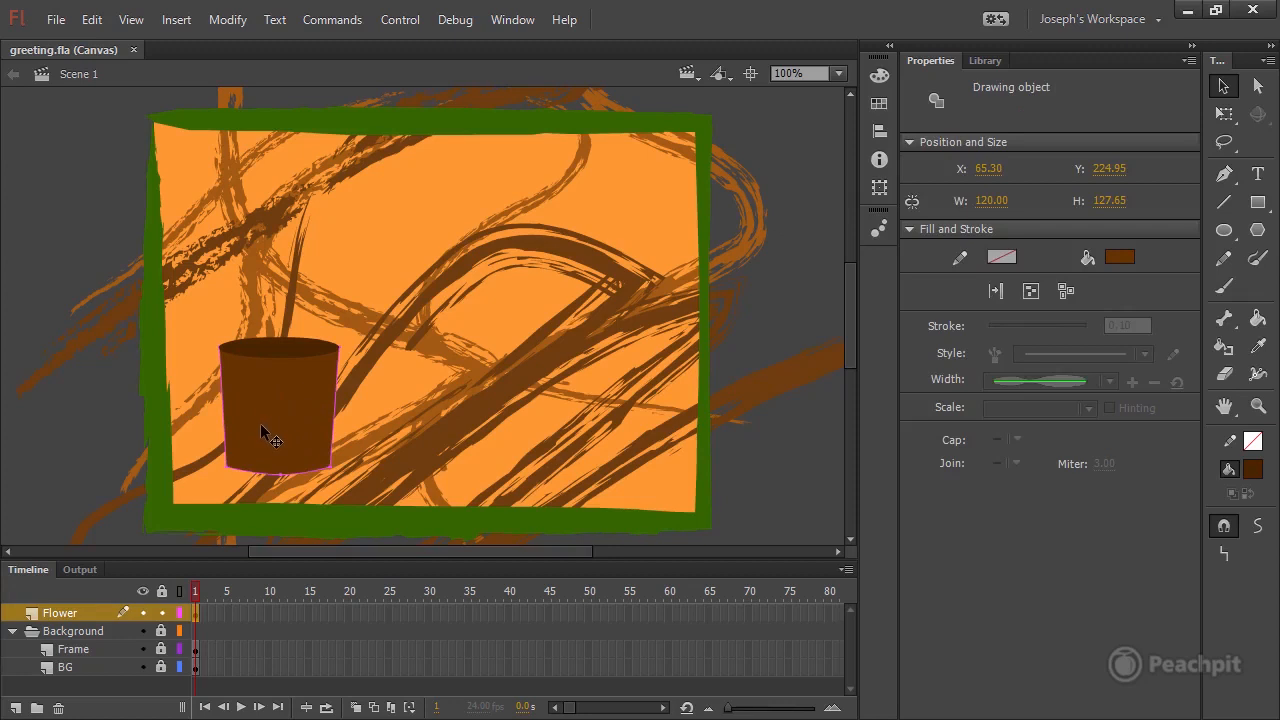
{"action": "left_click", "coordinate": [879, 74]}
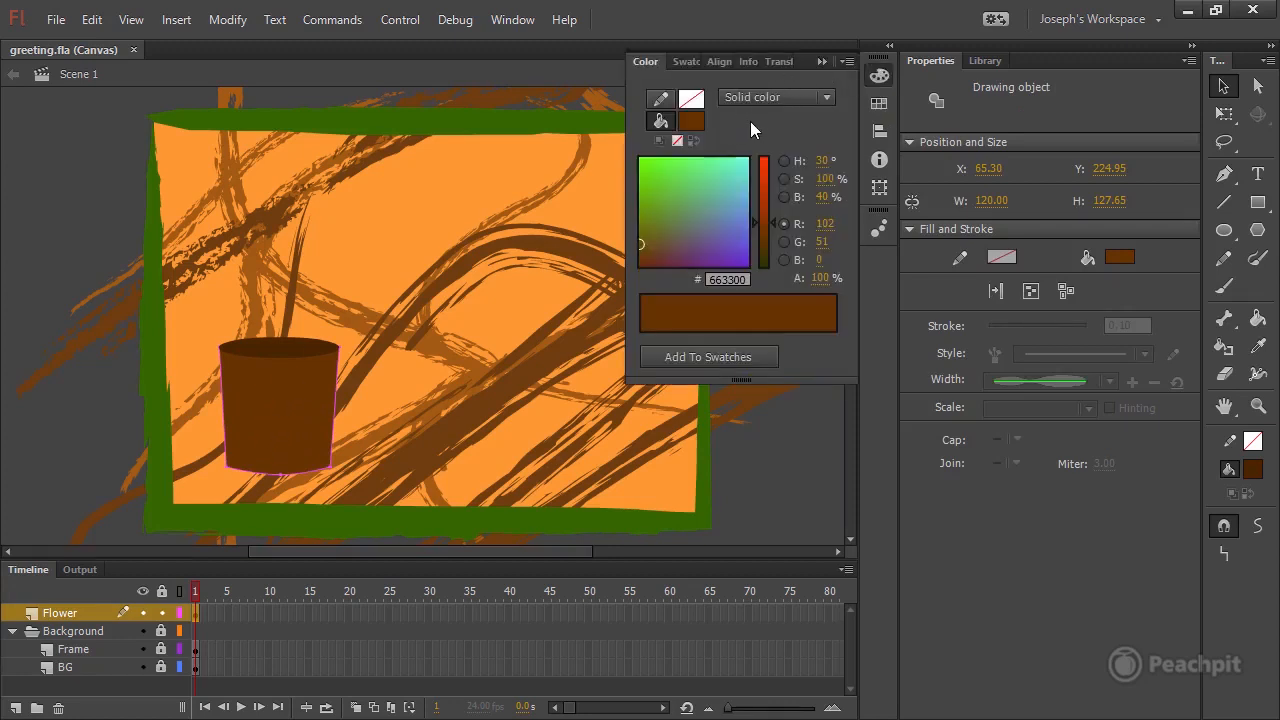
{"action": "left_click", "coordinate": [682, 62]}
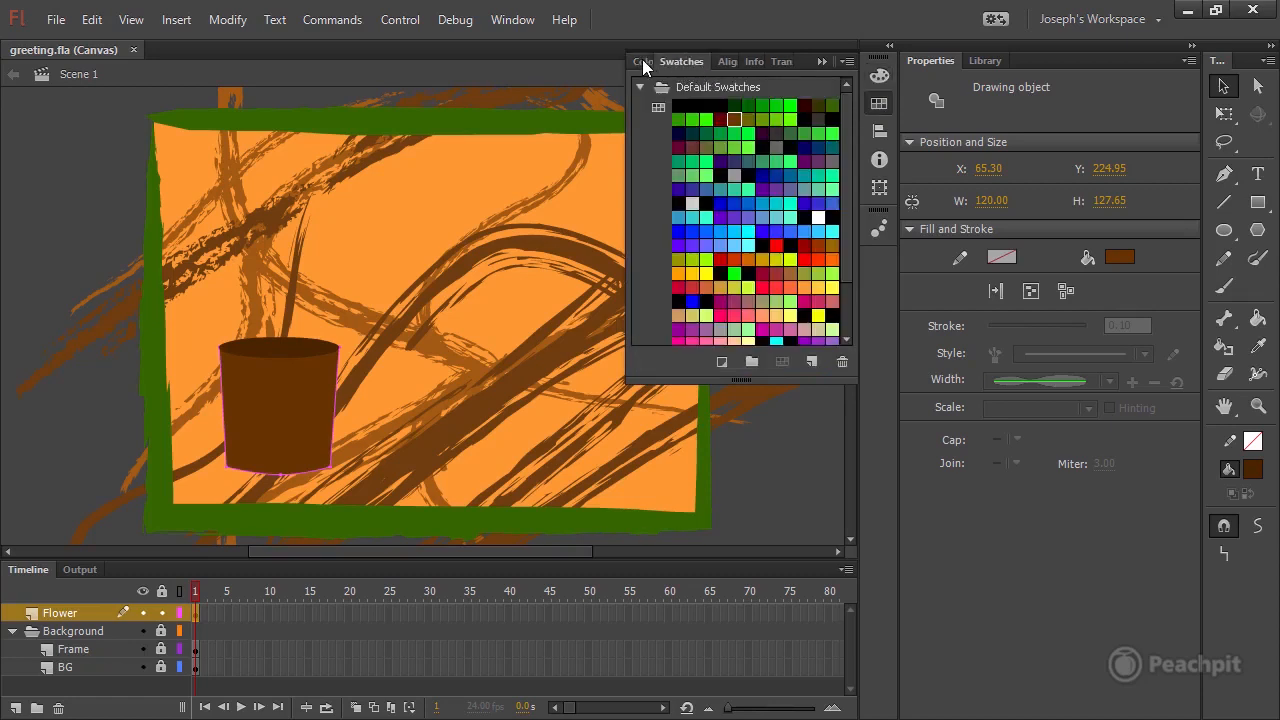
{"action": "left_click", "coordinate": [642, 62]}
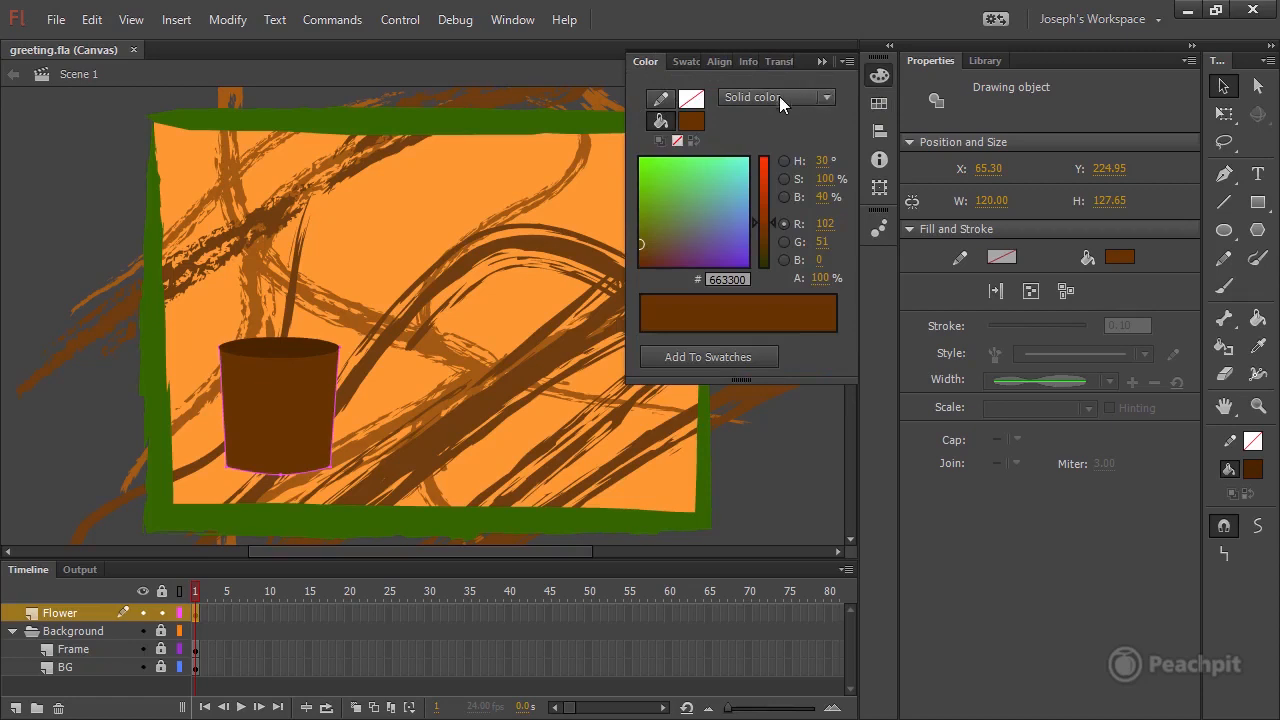
{"action": "left_click", "coordinate": [827, 94]}
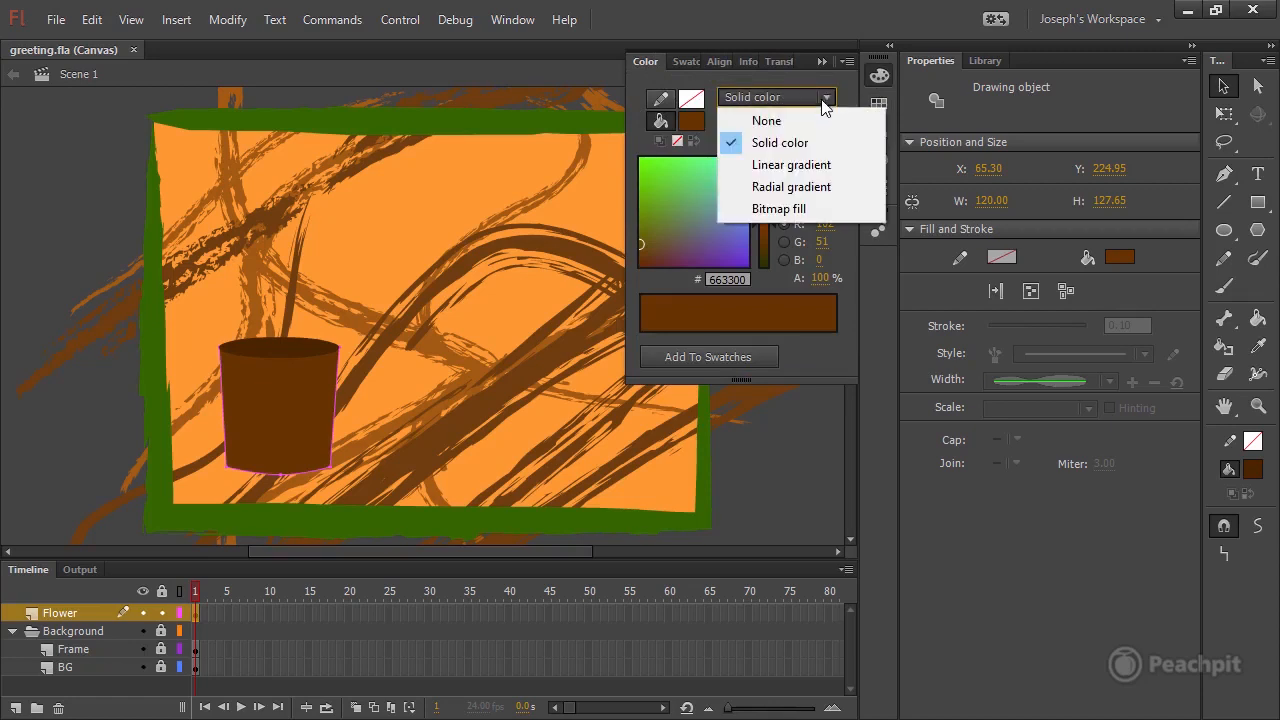
{"action": "left_click", "coordinate": [812, 166]}
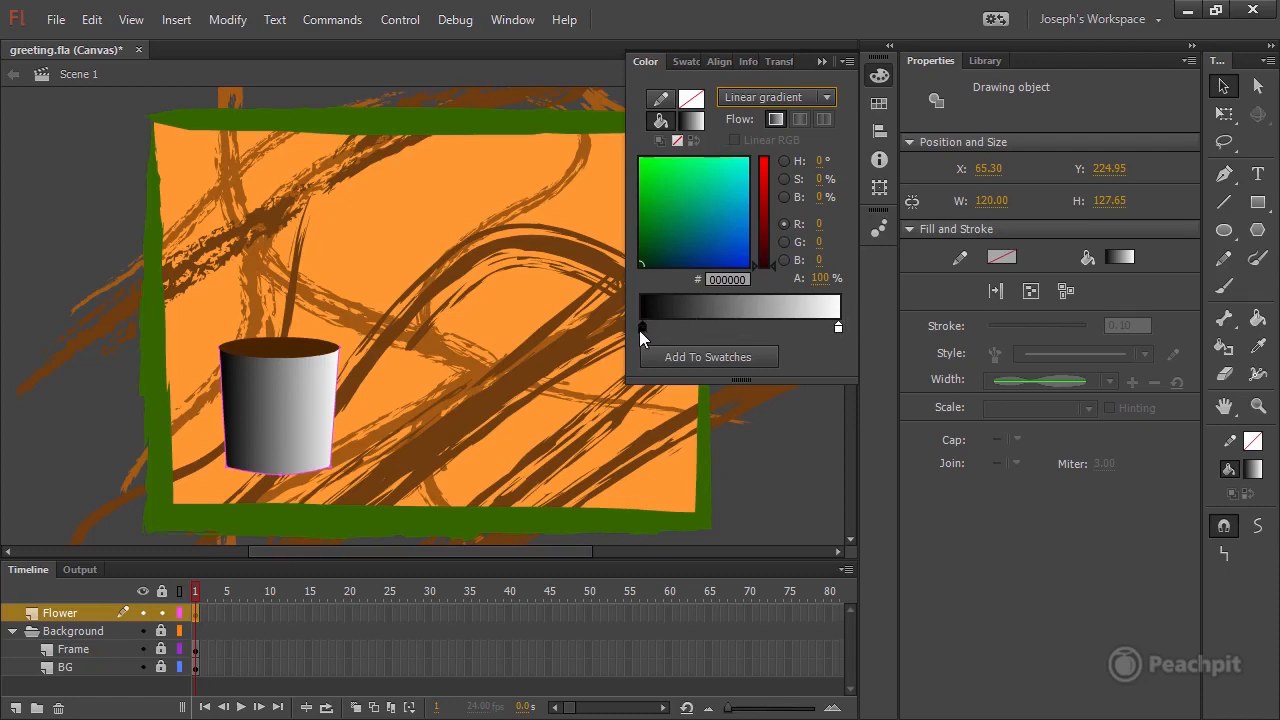
Set the gradient's left color stop to the dark brown 351A00.
{"action": "left_click", "coordinate": [785, 179]}
{"action": "left_click", "coordinate": [785, 197]}
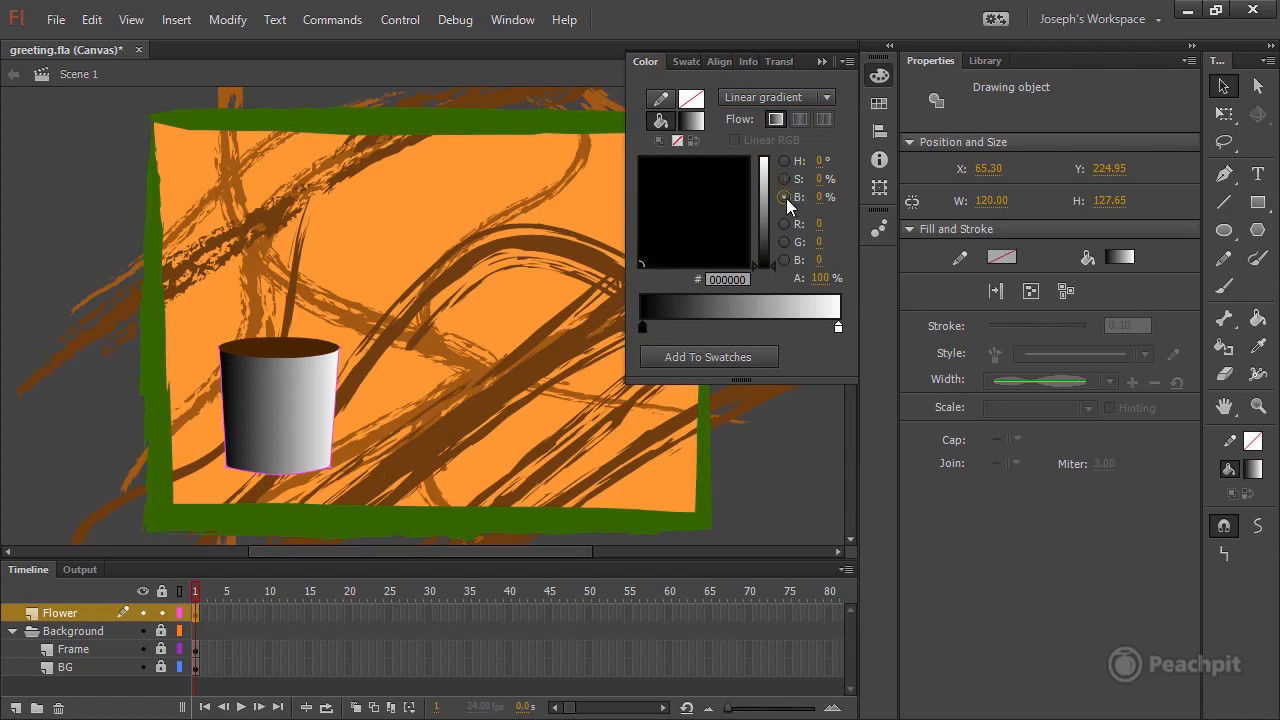
{"action": "left_click", "coordinate": [785, 161]}
{"action": "mouse_move", "coordinate": [766, 268]}
{"action": "left_mouse_down"}
{"action": "mouse_move", "coordinate": [752, 229]}
{"action": "mouse_move", "coordinate": [745, 243]}
{"action": "mouse_move", "coordinate": [767, 262]}
{"action": "left_mouse_up"}
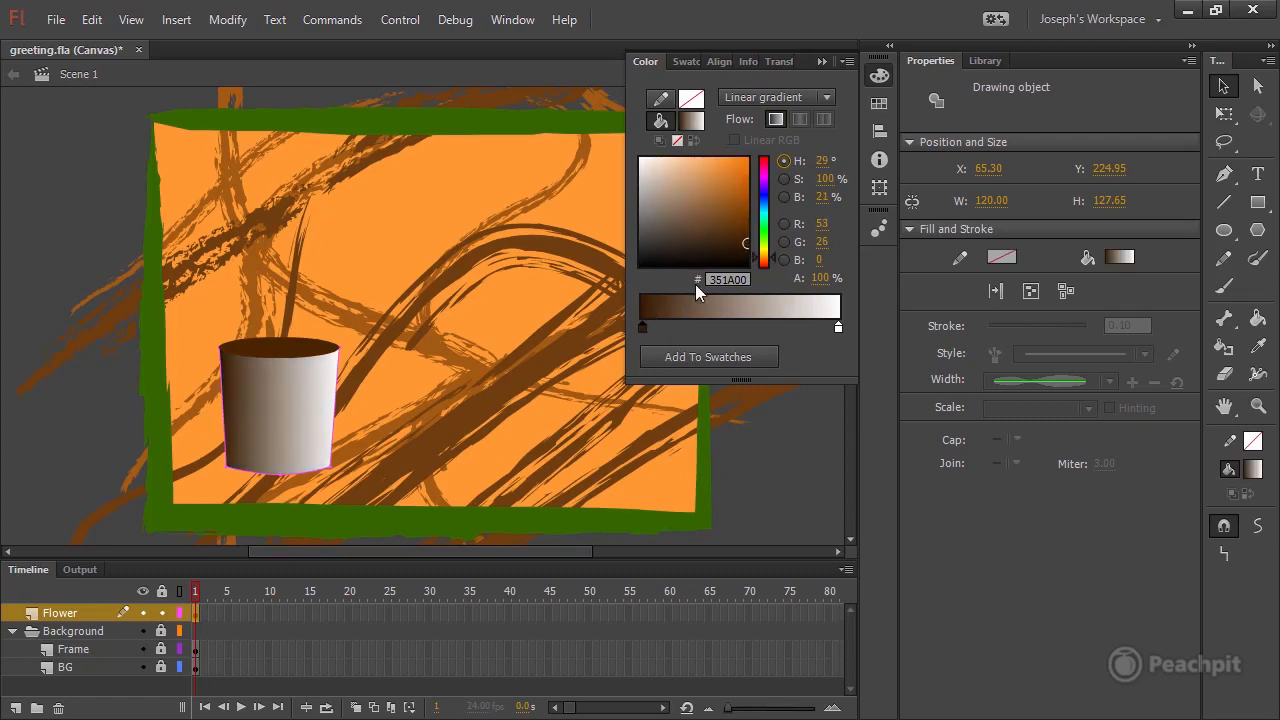
Set the gradient's right color stop to the reddish brown 853300.
{"action": "left_click", "coordinate": [838, 328]}
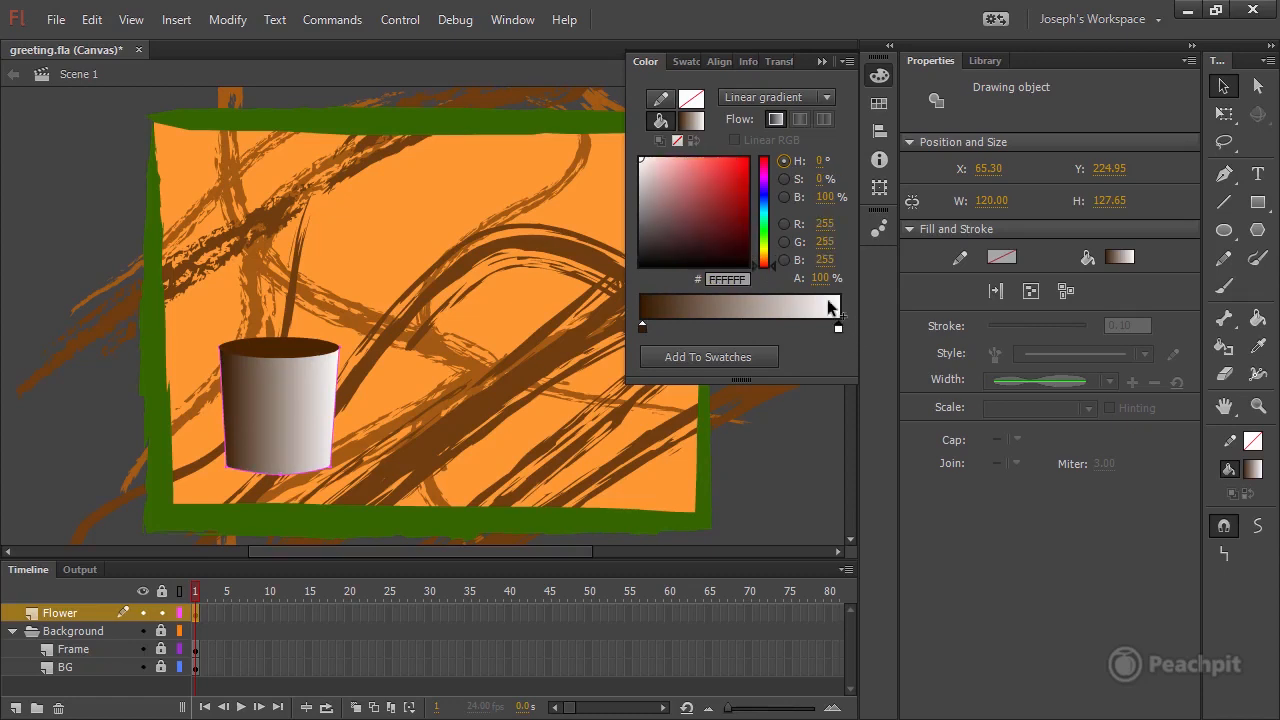
{"action": "left_click", "coordinate": [762, 259]}
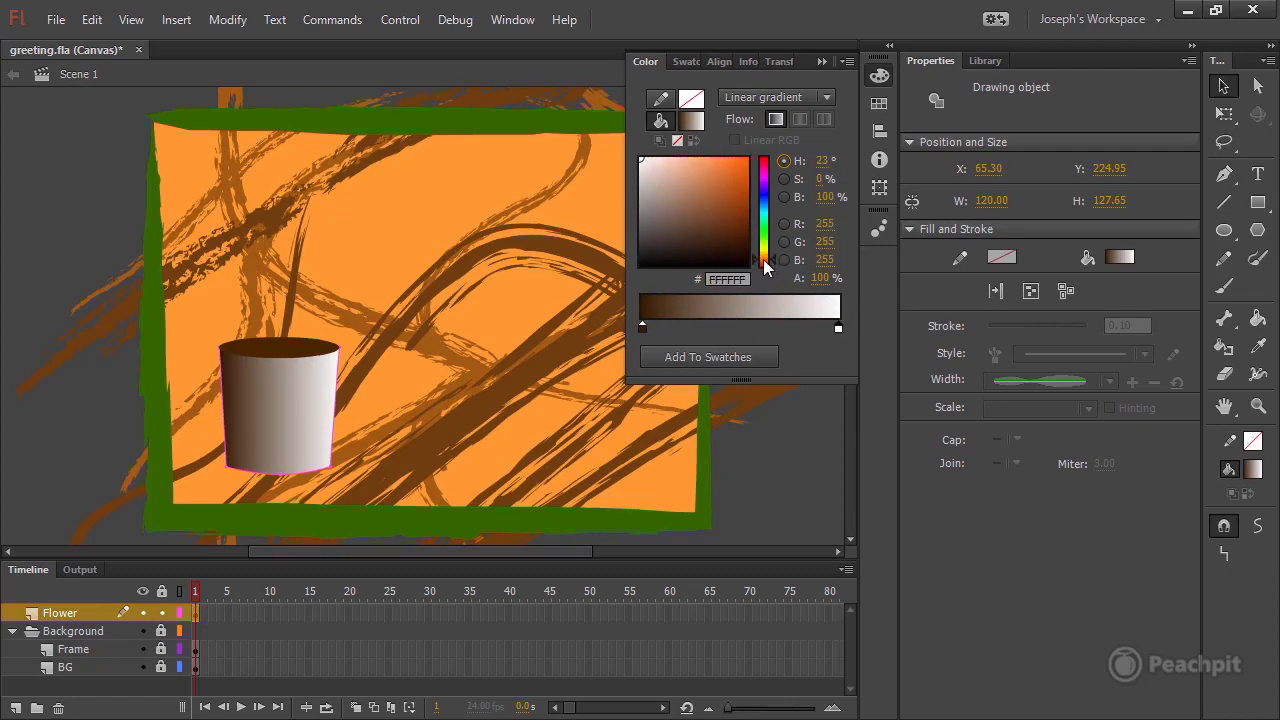
{"action": "mouse_move", "coordinate": [732, 239]}
{"action": "left_mouse_down"}
{"action": "mouse_move", "coordinate": [752, 238]}
{"action": "mouse_move", "coordinate": [740, 215]}
{"action": "left_mouse_up"}
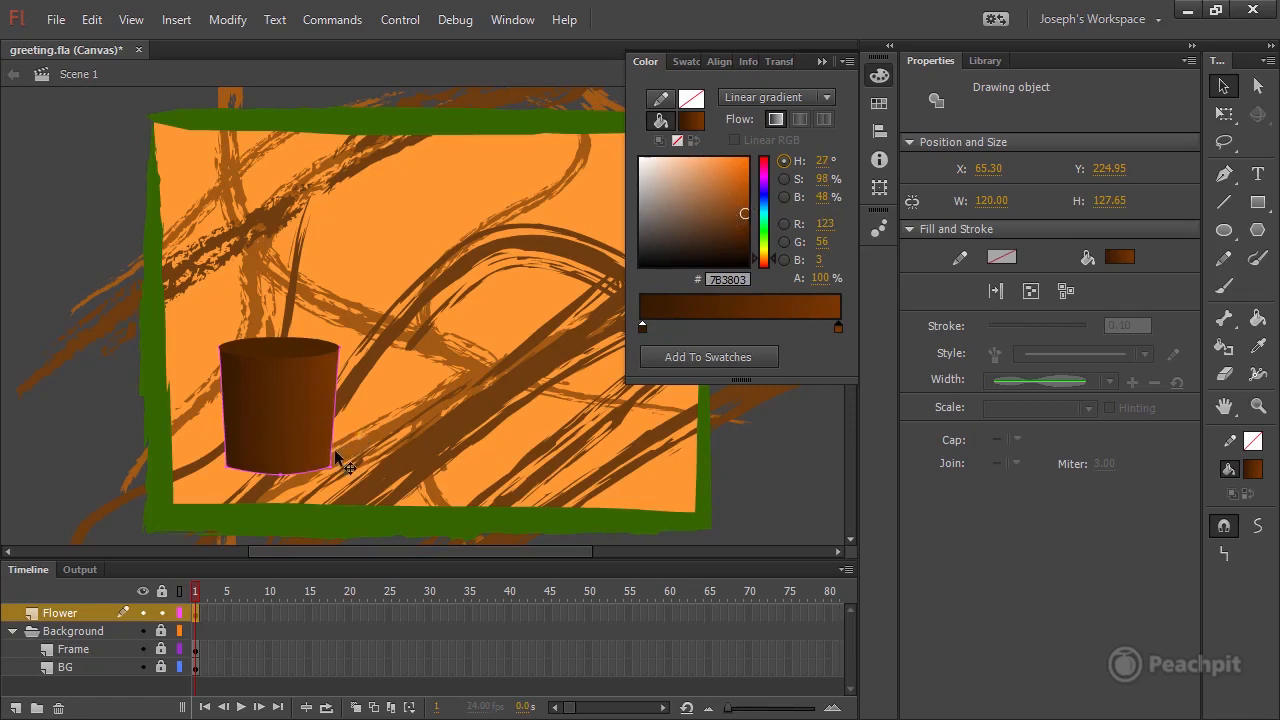
{"action": "left_click_drag", "start_coordinate": [764, 258], "coordinate": [764, 261]}
Add the pot's brown linear gradient to the swatches and locate it at the end of the default swatches.
{"action": "left_click", "coordinate": [692, 359]}
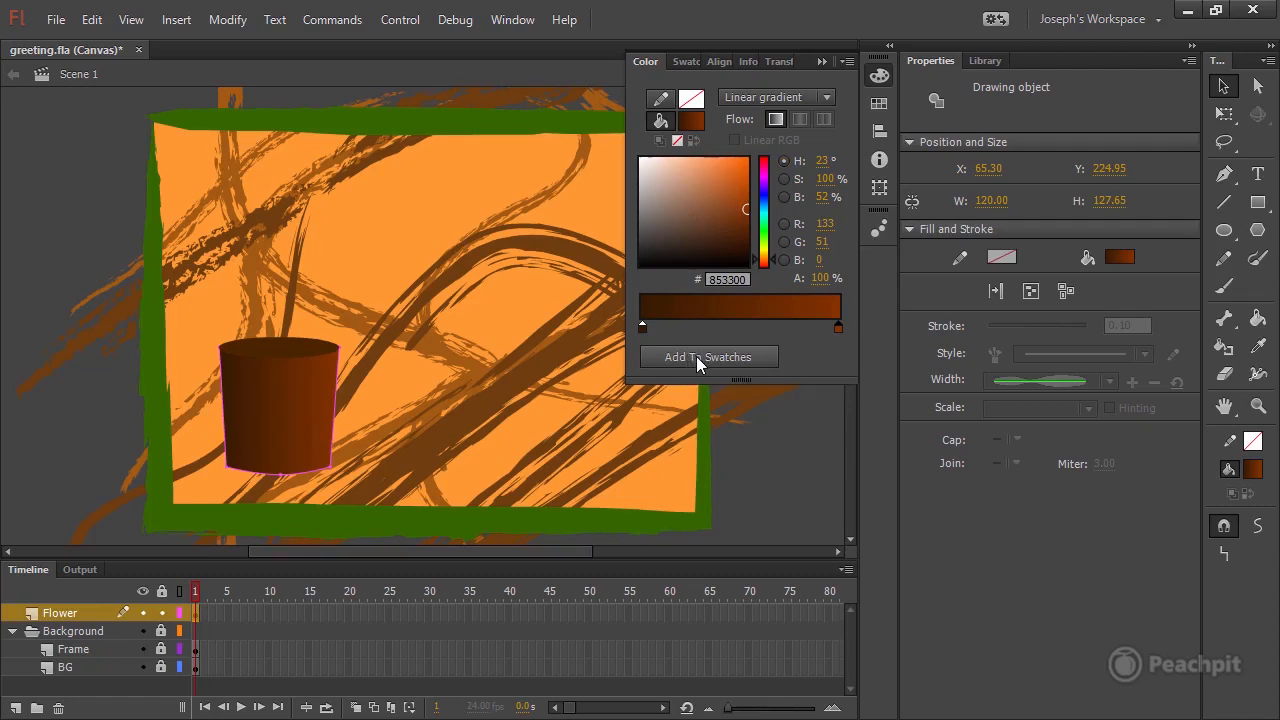
{"action": "left_click", "coordinate": [686, 62]}
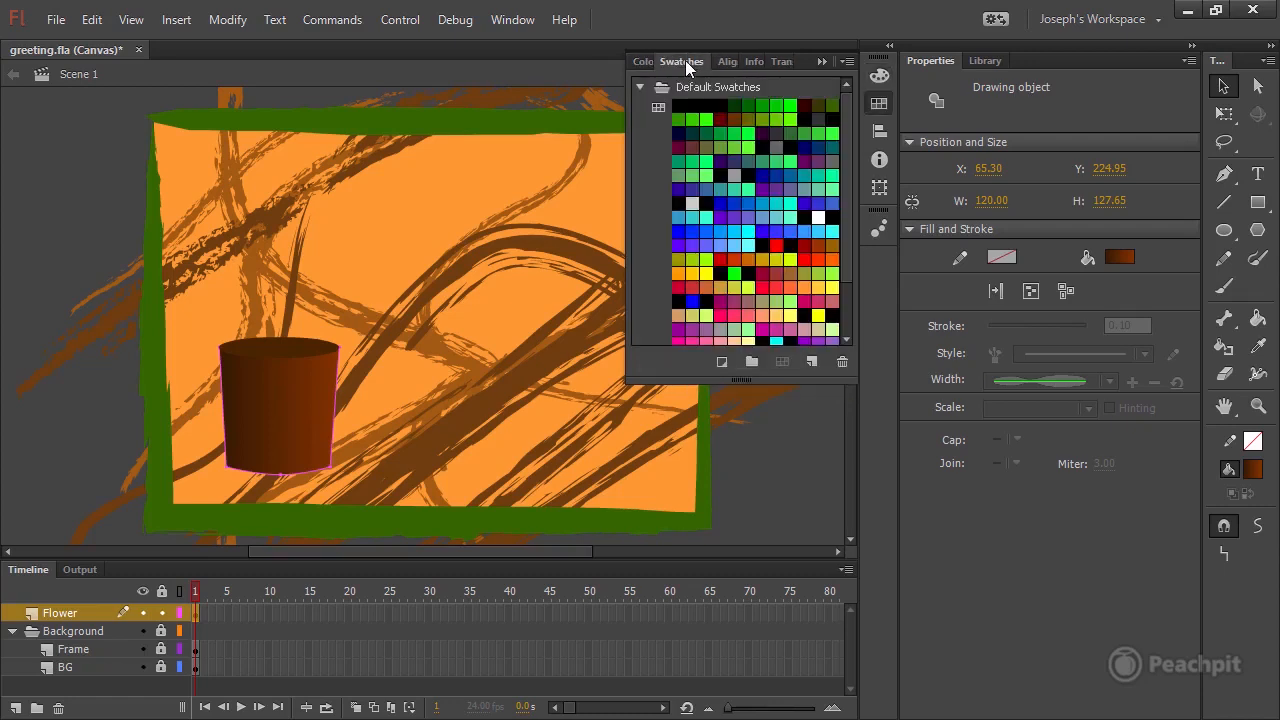
{"action": "left_click_drag", "start_coordinate": [843, 125], "coordinate": [853, 220]}
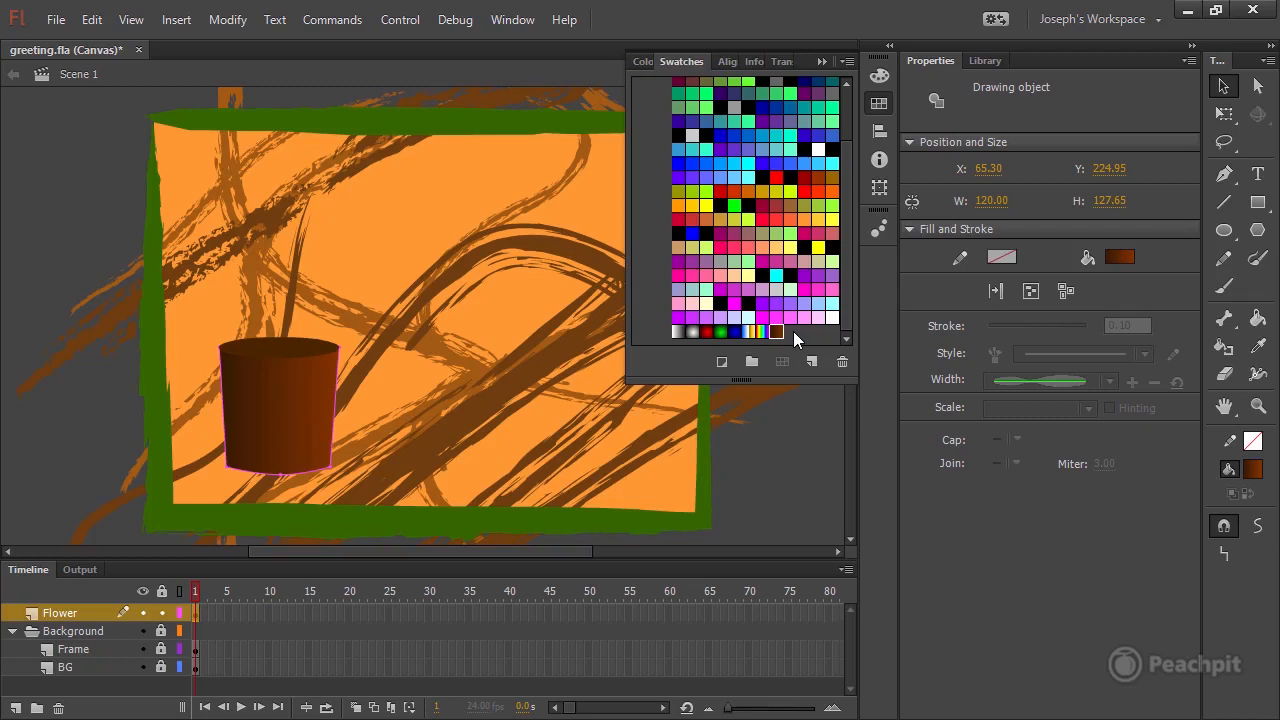
Convert the new gradient swatch to a tagged swatch named Flowerpot, and deselect the pot.
{"action": "left_click", "coordinate": [721, 362]}
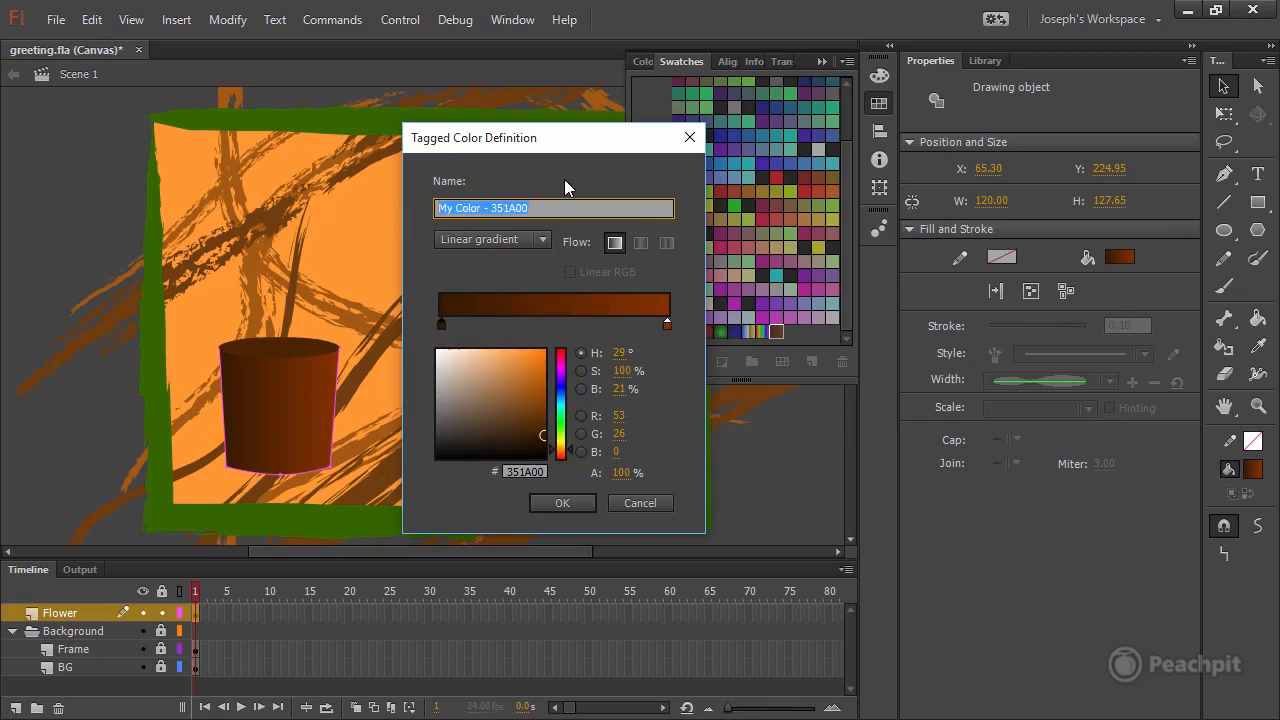
{"action": "type", "text": "Flow"}
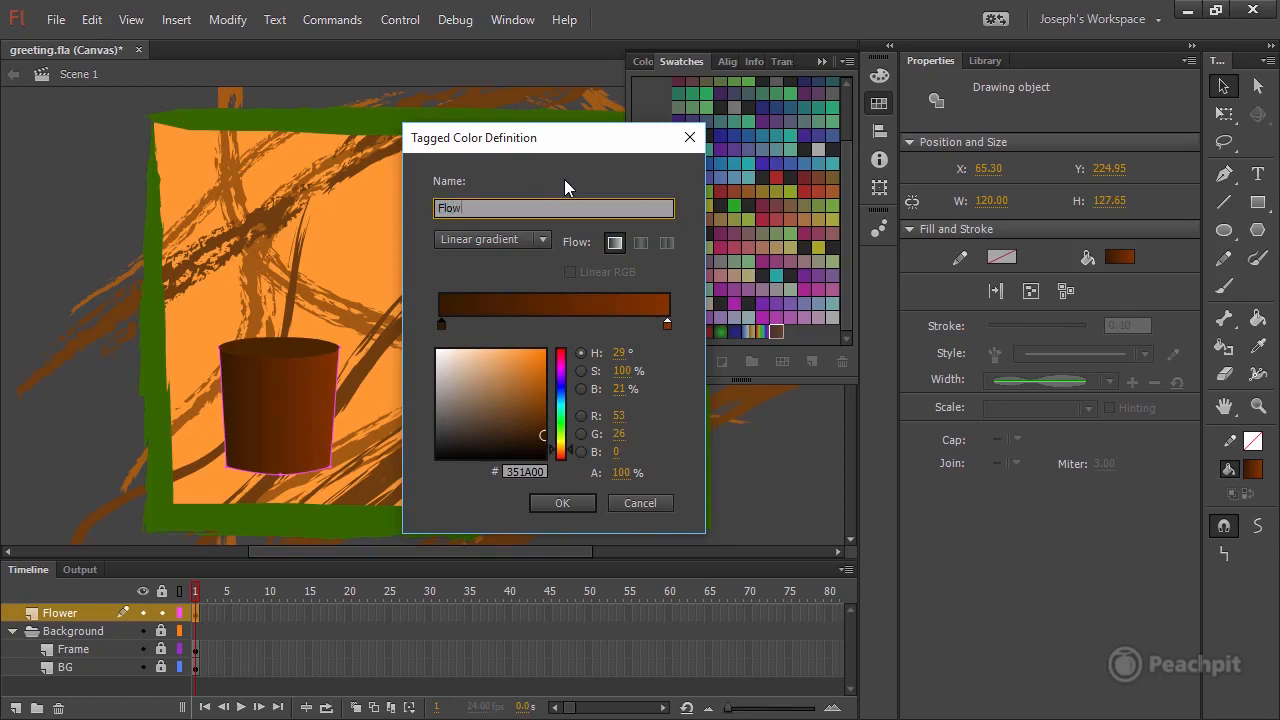
{"action": "type", "text": "erpot"}
{"action": "left_click", "coordinate": [562, 504]}
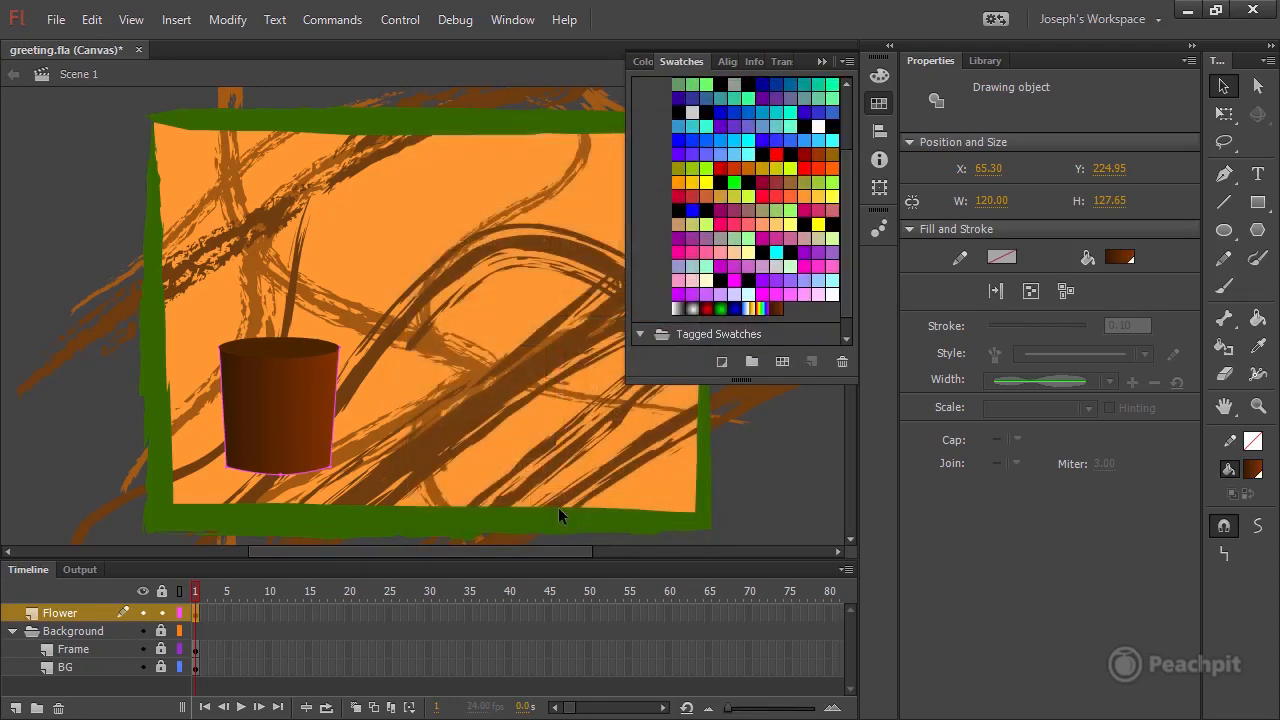
{"action": "left_click", "coordinate": [556, 505]}
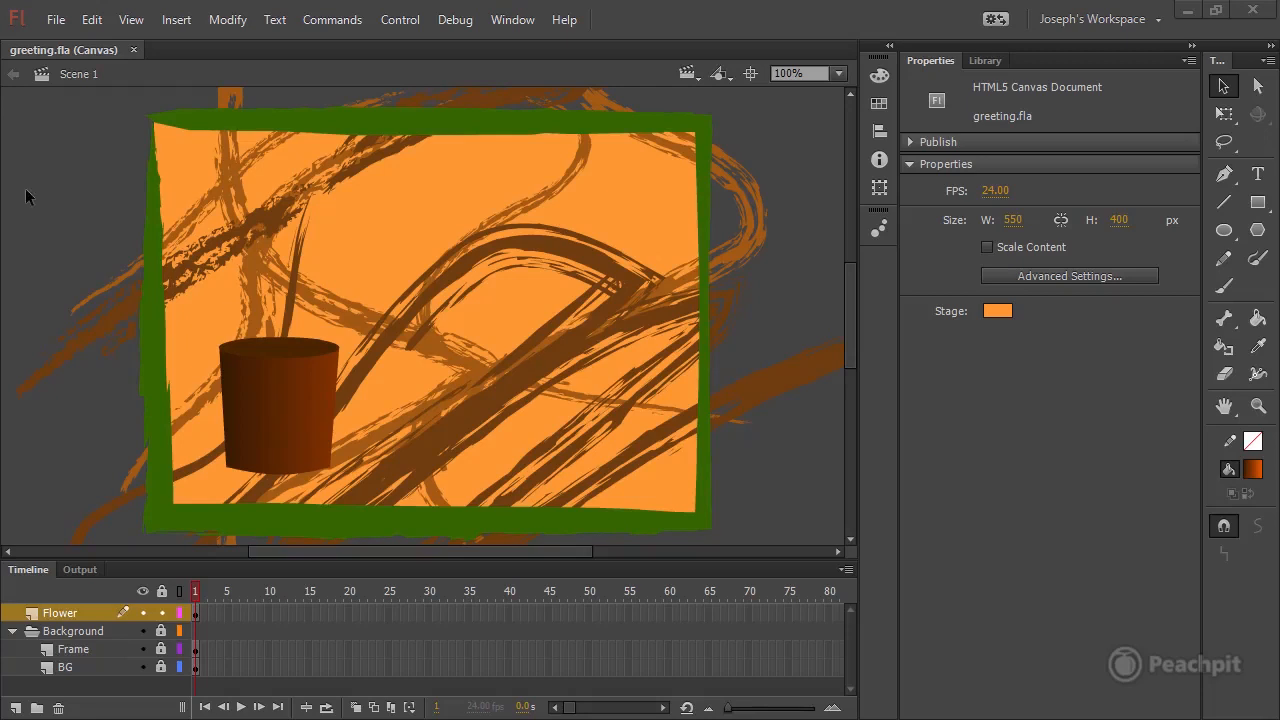
Select the pot body and oval together, once by extending the selection and once with a marquee, and deselect them.
{"action": "left_click", "coordinate": [288, 360]}
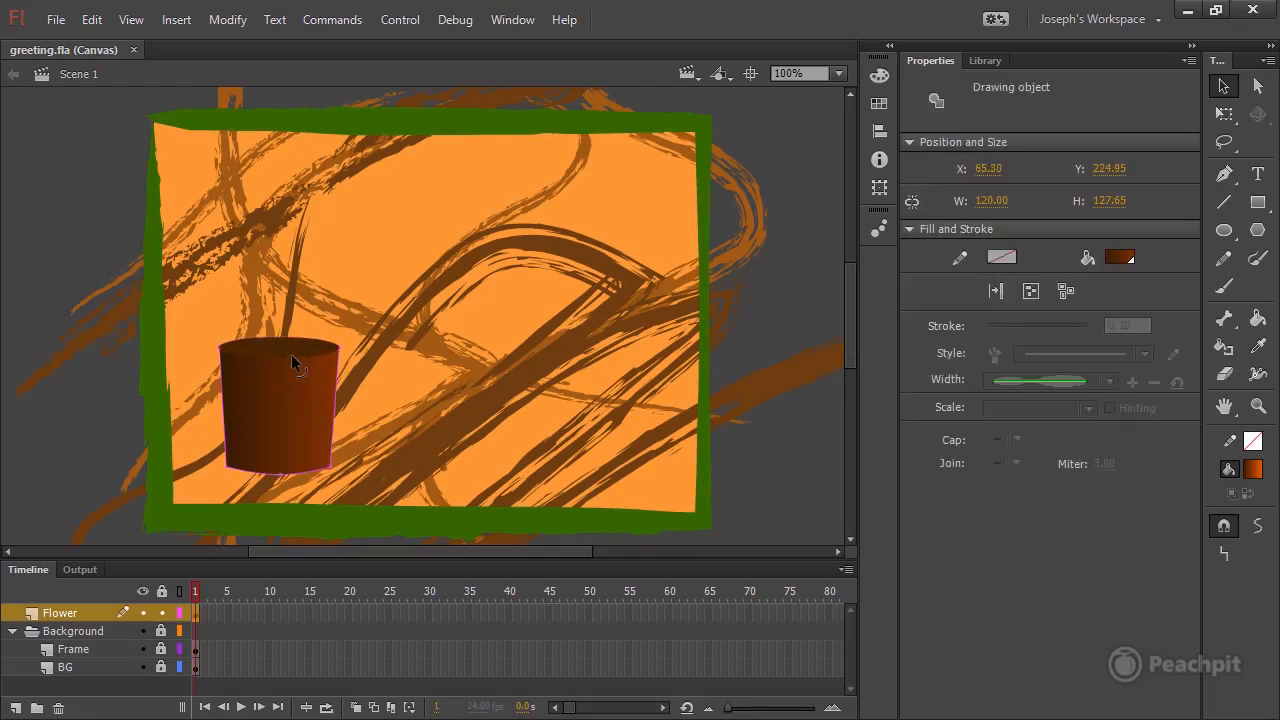
{"action": "left_click", "coordinate": [300, 350]}
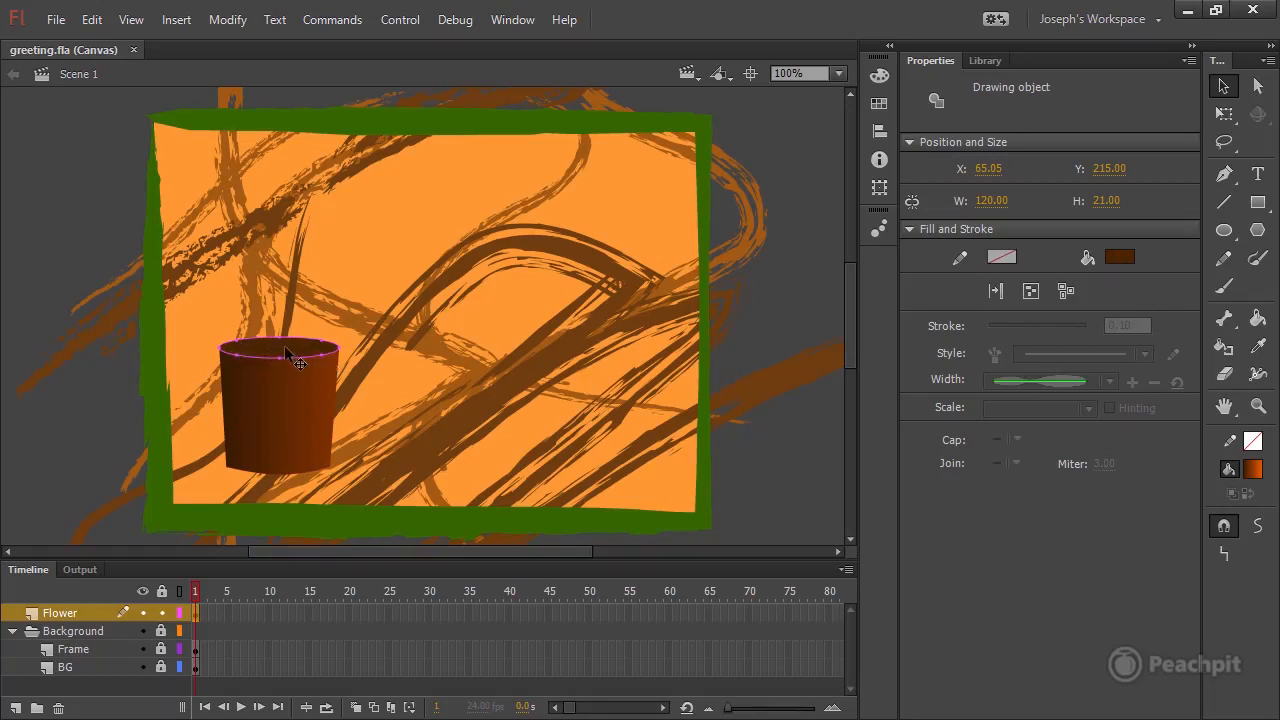
{"action": "left_click", "coordinate": [278, 396]}
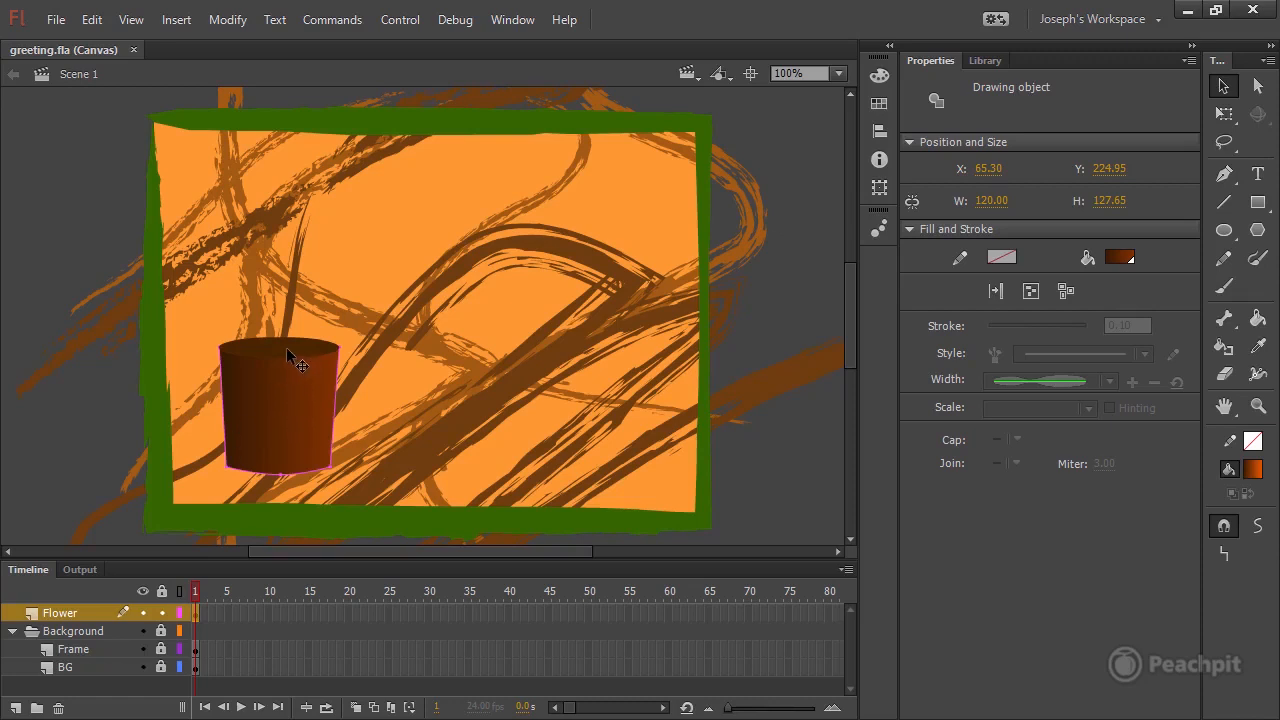
{"action": "left_click", "coordinate": [283, 355], "text": "shift"}
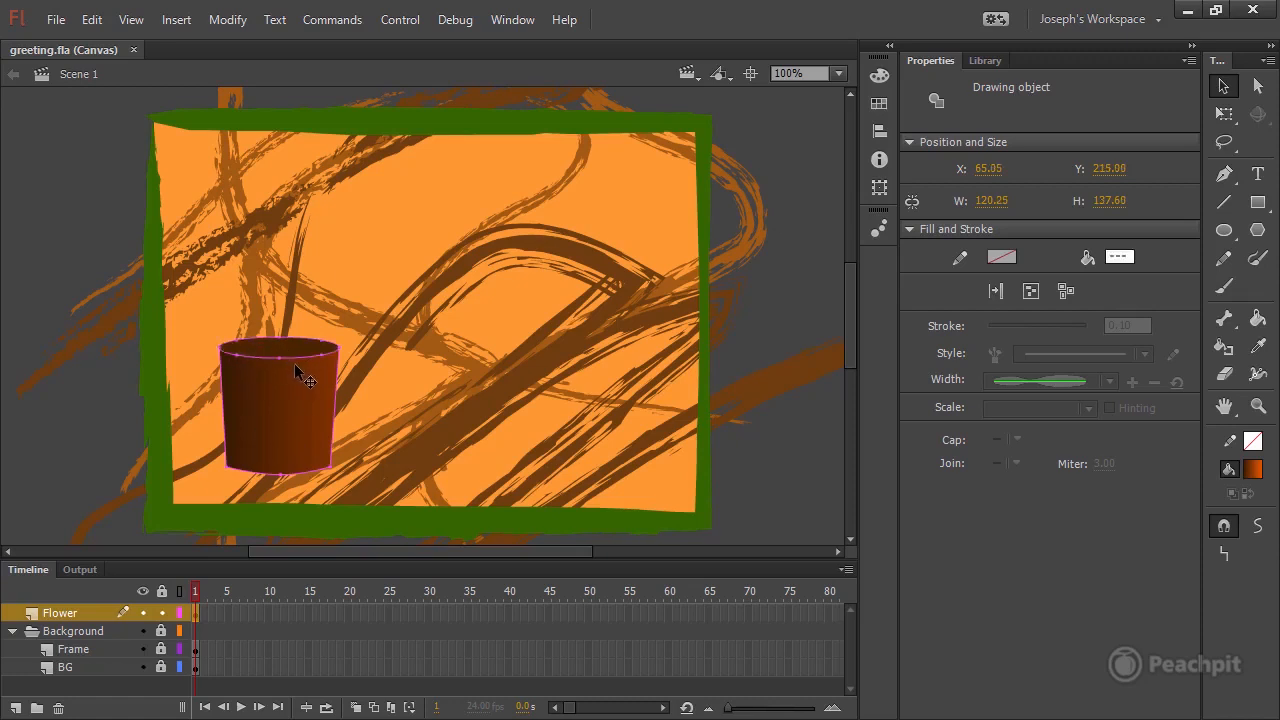
{"action": "left_click", "coordinate": [74, 199]}
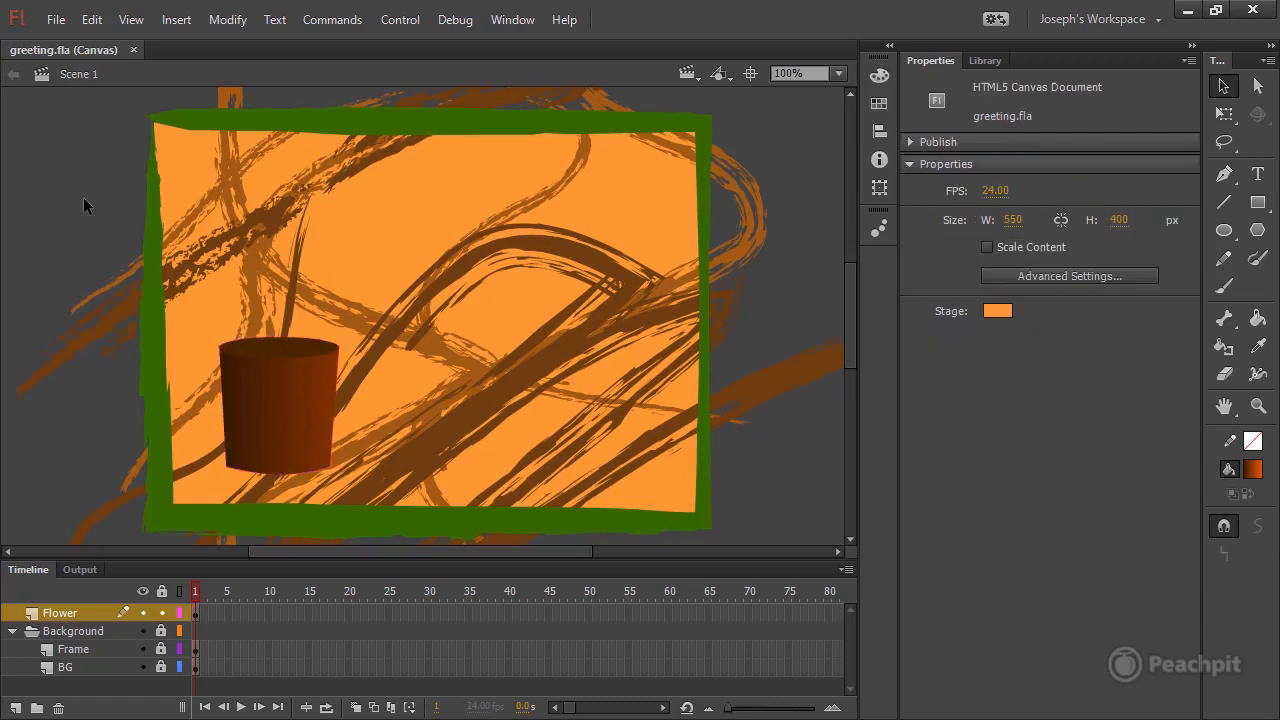
{"action": "mouse_move", "coordinate": [68, 196]}
{"action": "left_mouse_down"}
{"action": "mouse_move", "coordinate": [220, 305]}
{"action": "mouse_move", "coordinate": [443, 512]}
{"action": "left_mouse_up"}
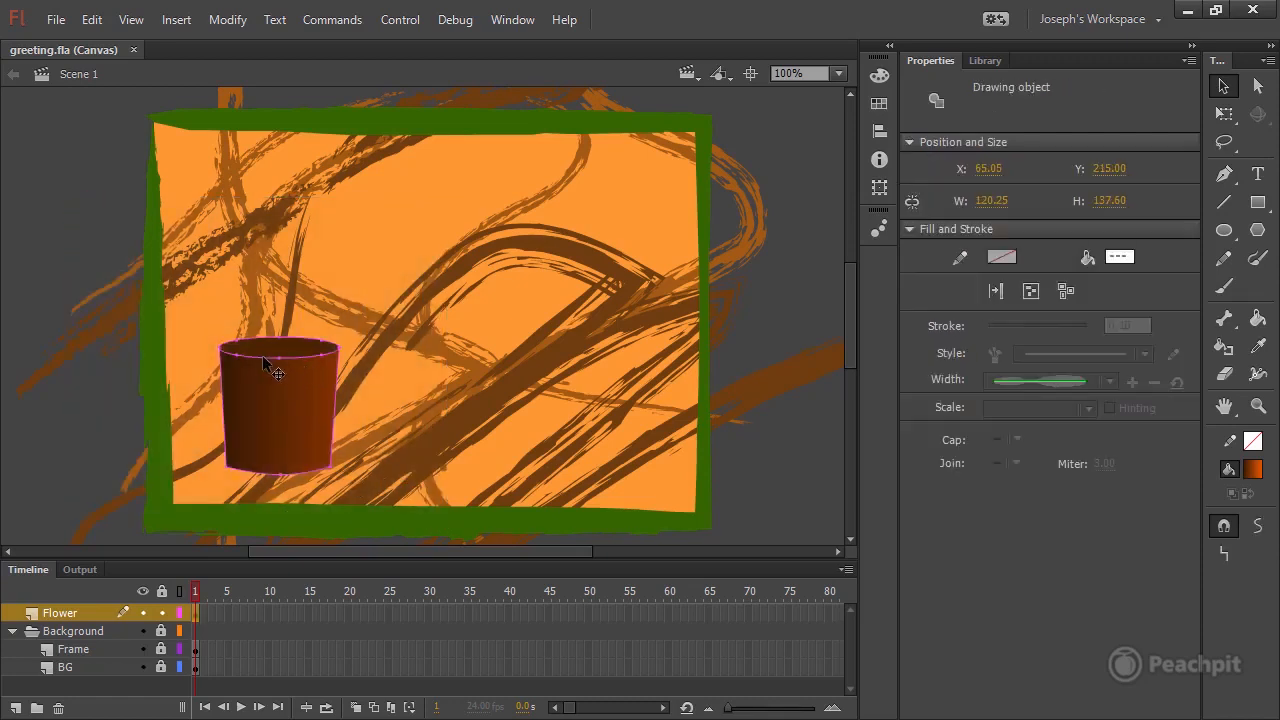
{"action": "left_click", "coordinate": [70, 454]}
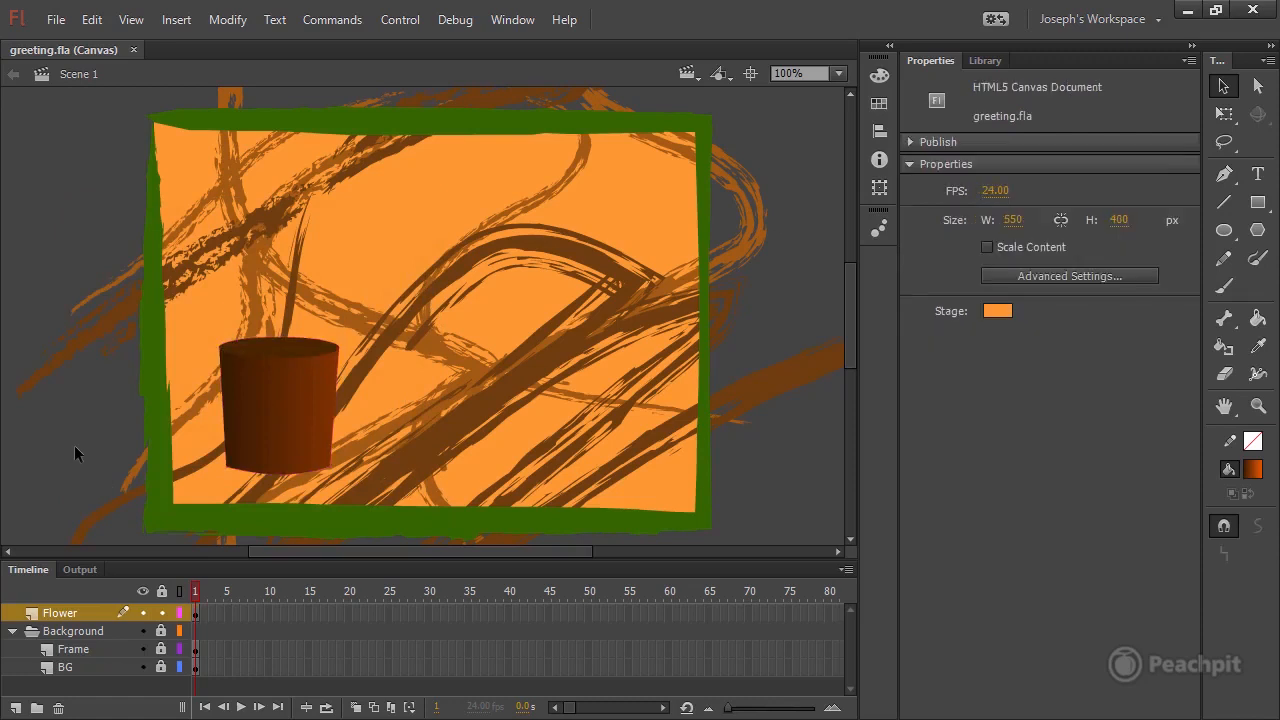
Select all artwork in frame 1 of the Flower layer and start converting it to a symbol named Flower.
{"action": "left_click", "coordinate": [196, 614]}
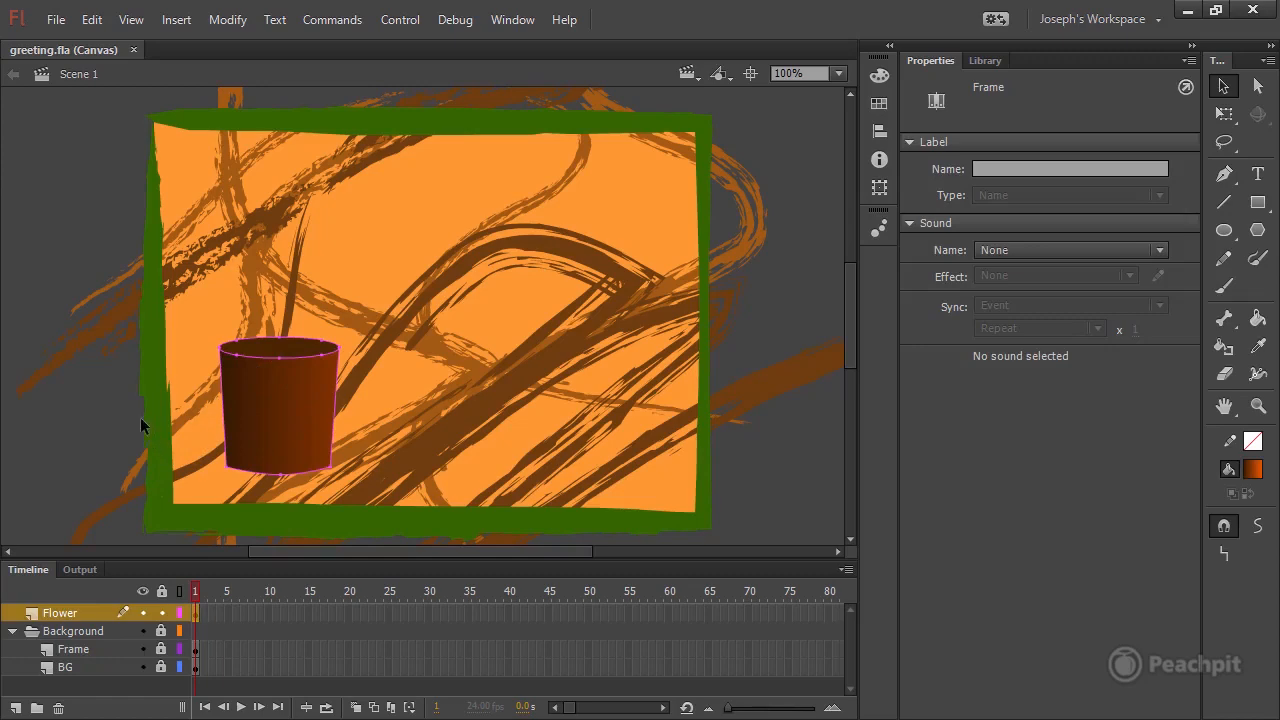
{"action": "left_click", "coordinate": [231, 22]}
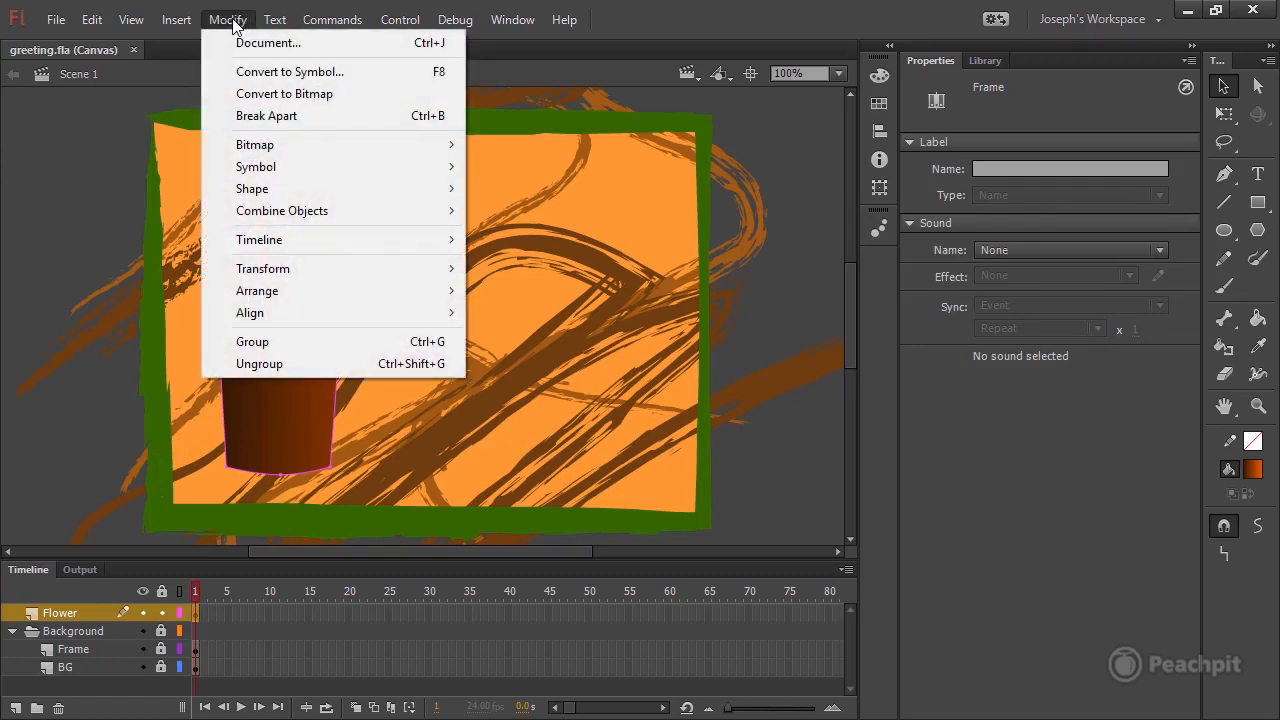
{"action": "left_click", "coordinate": [364, 74]}
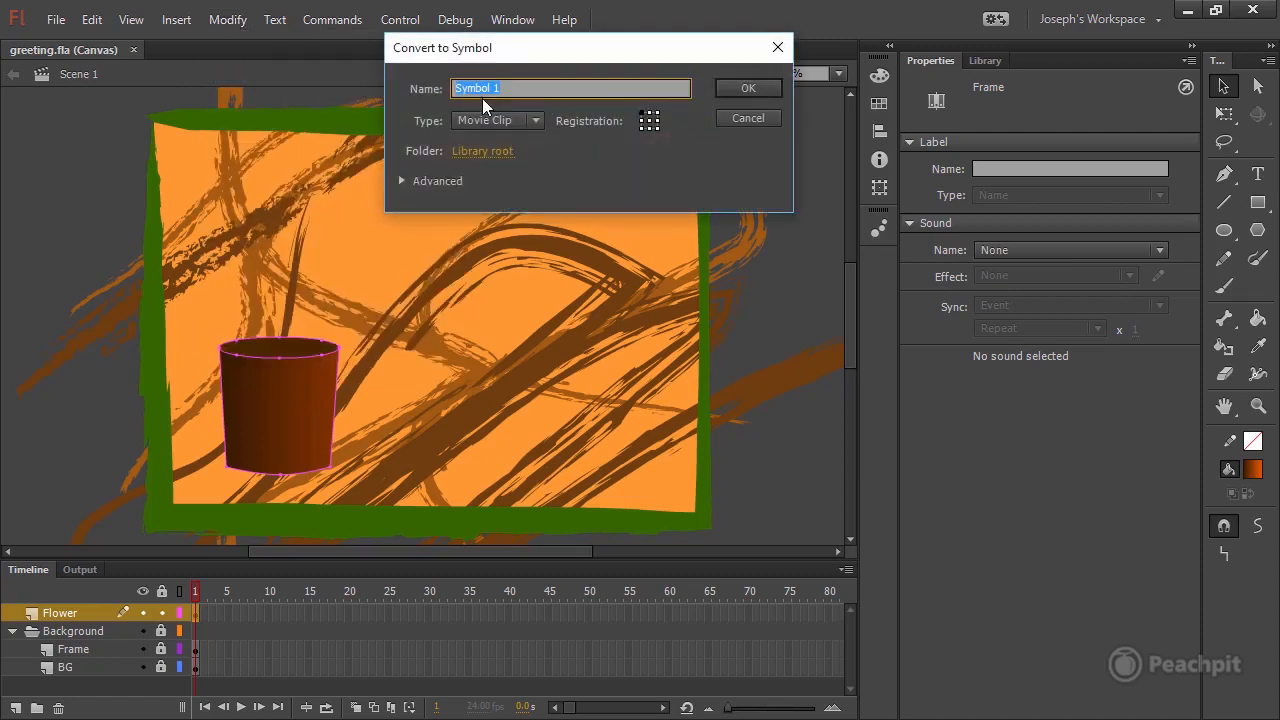
{"action": "left_click", "coordinate": [528, 87]}
{"action": "double_click", "coordinate": [470, 87]}
{"action": "type", "text": "Flower"}
{"action": "left_click_drag", "start_coordinate": [494, 88], "coordinate": [427, 94]}
Set the new symbol's type to Graphic and reopen the type choices.
{"action": "left_click", "coordinate": [535, 120]}
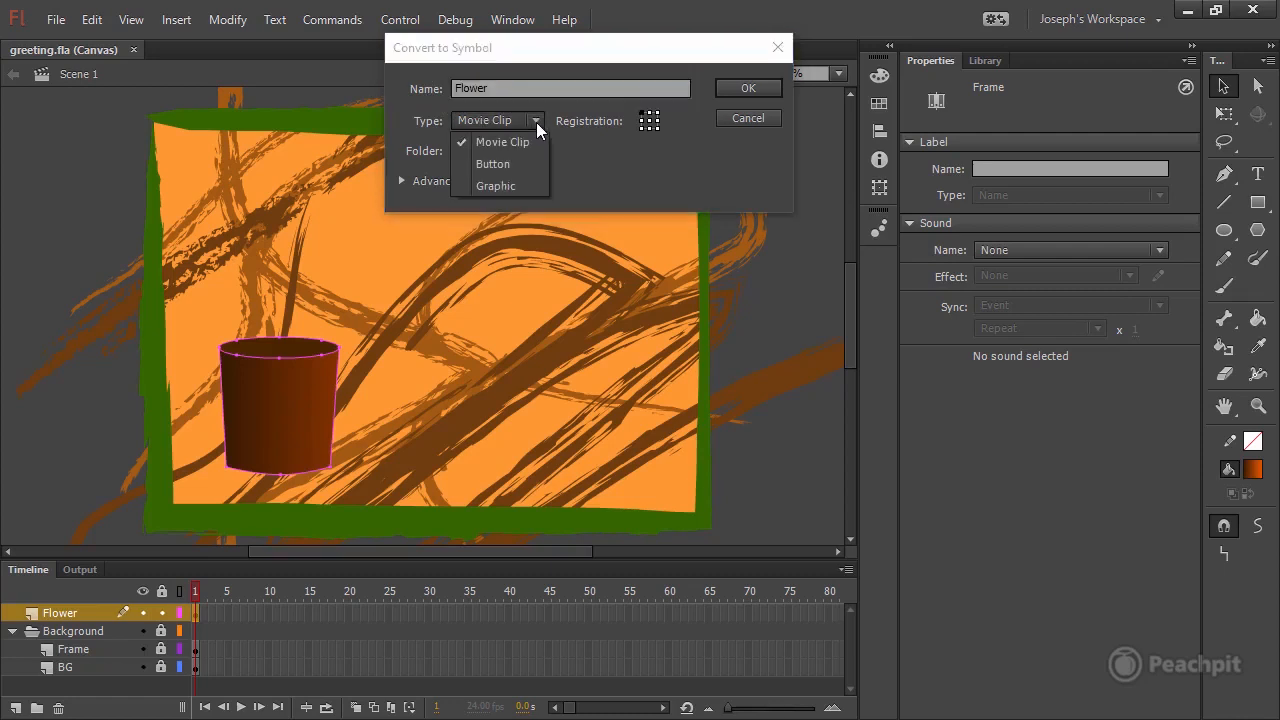
{"action": "left_click", "coordinate": [519, 186]}
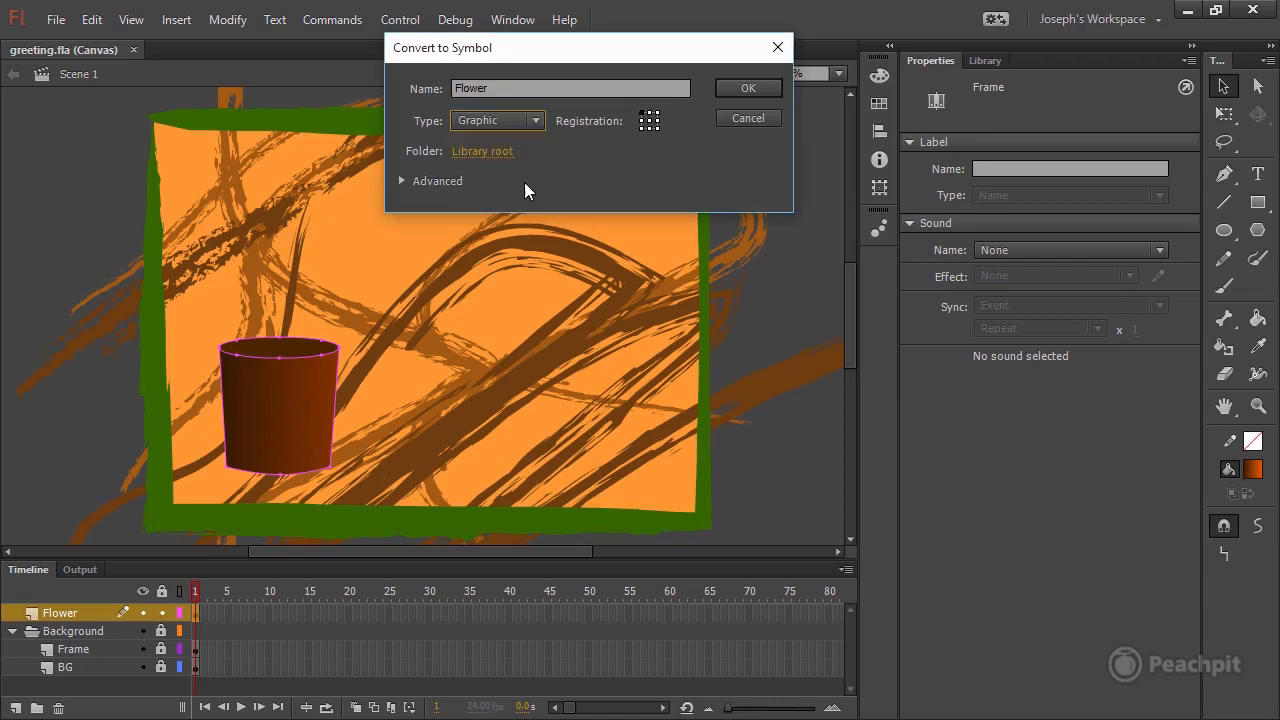
{"action": "left_click", "coordinate": [538, 120]}
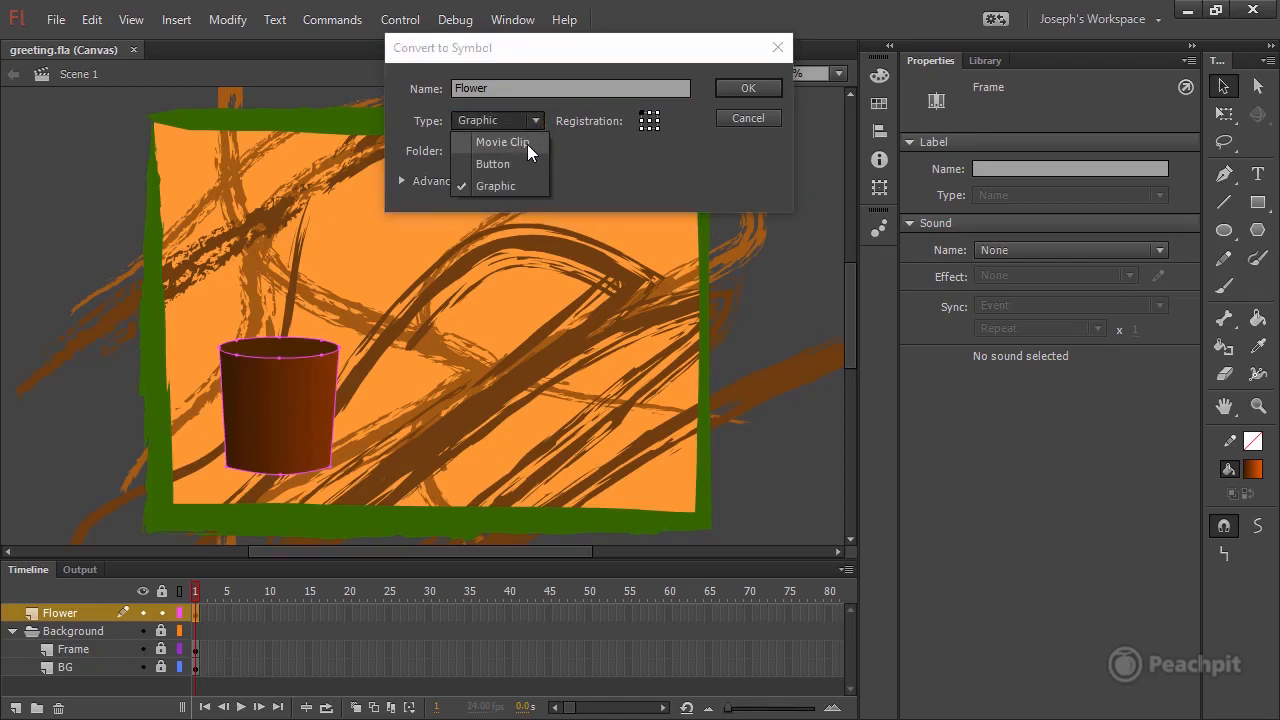
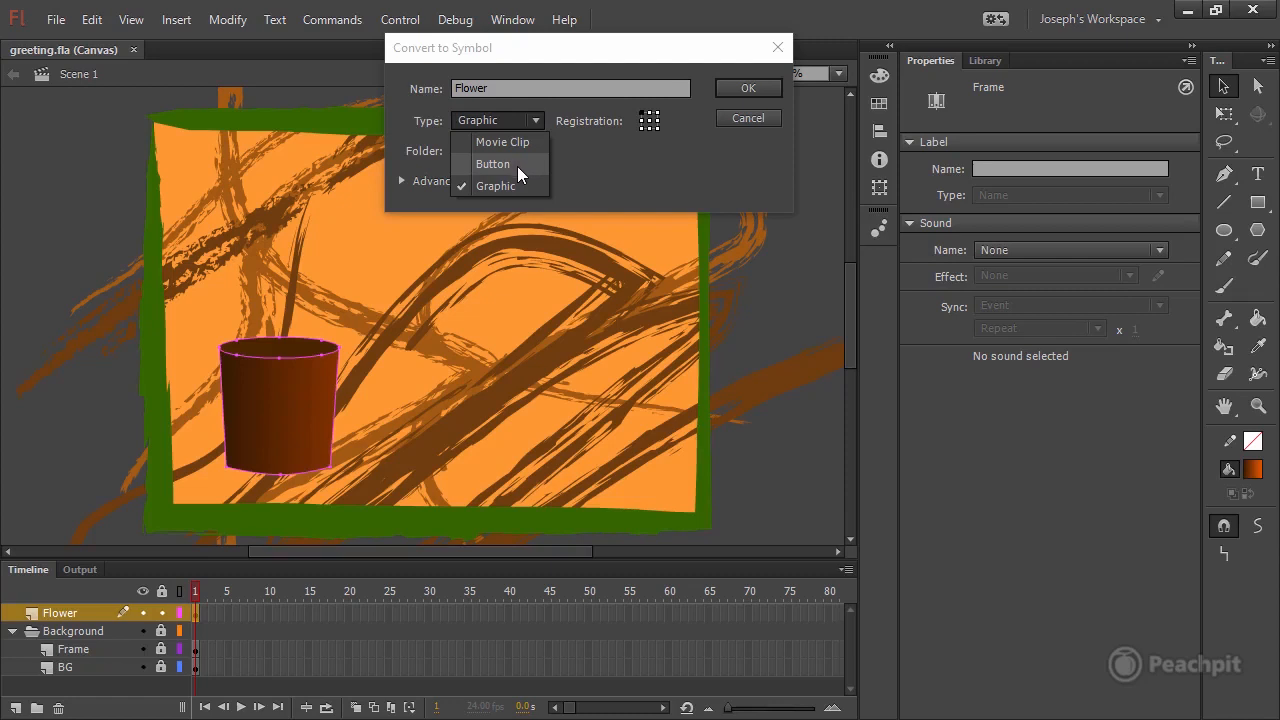
Keep the Graphic type and create the Flower symbol in the library root.
{"action": "left_click", "coordinate": [577, 181]}
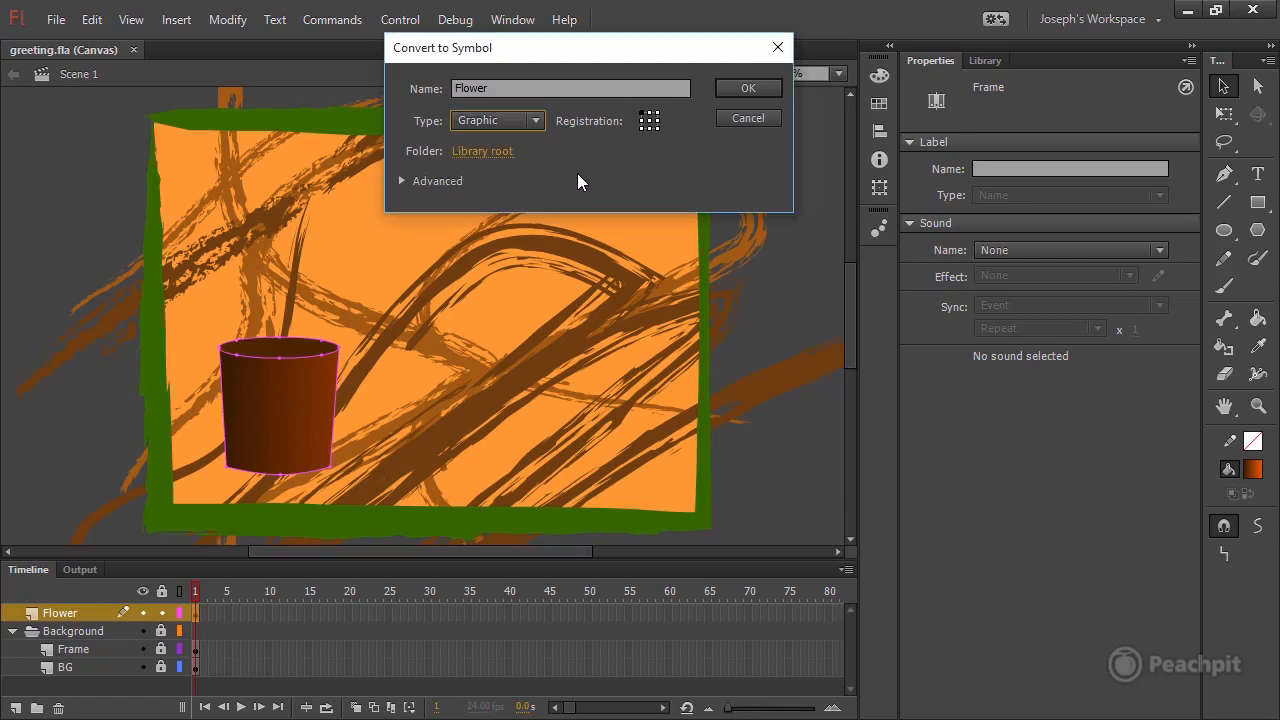
{"action": "left_click", "coordinate": [748, 88]}
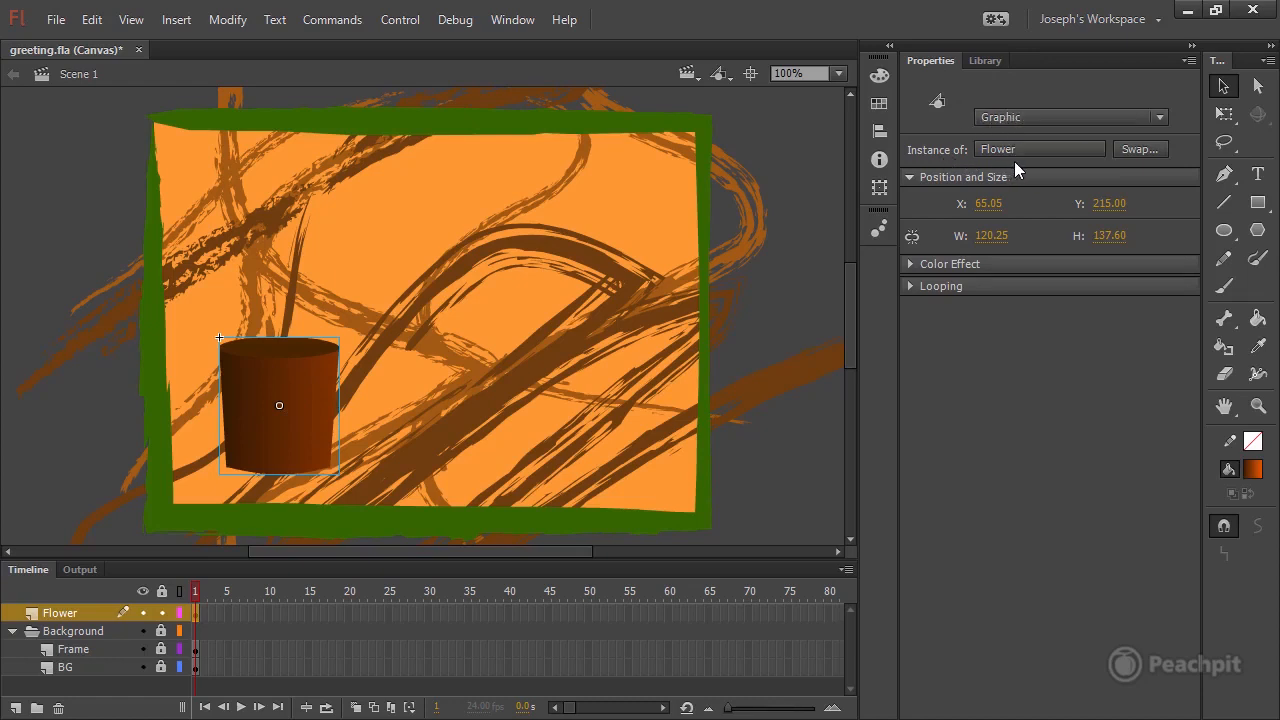
Check the Flower symbol in the swap list and in the library, and save the document.
{"action": "left_click", "coordinate": [1139, 149]}
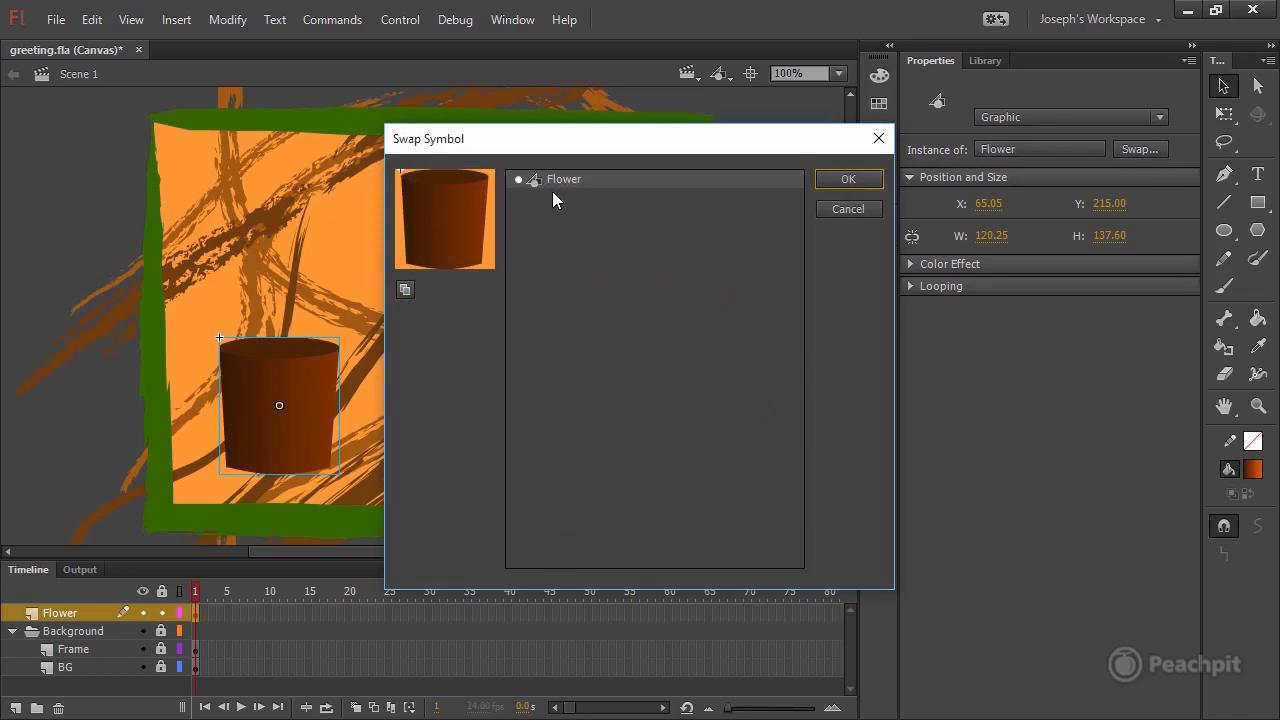
{"action": "left_click", "coordinate": [847, 207]}
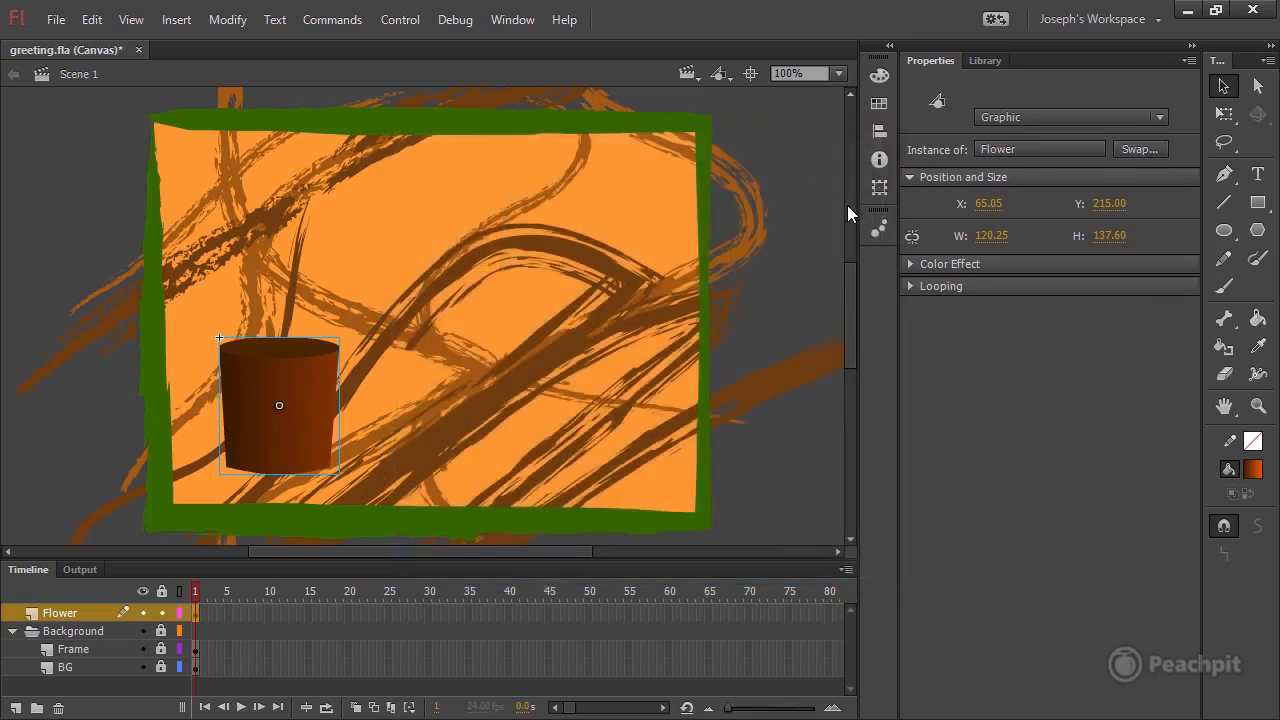
{"action": "left_click", "coordinate": [984, 59]}
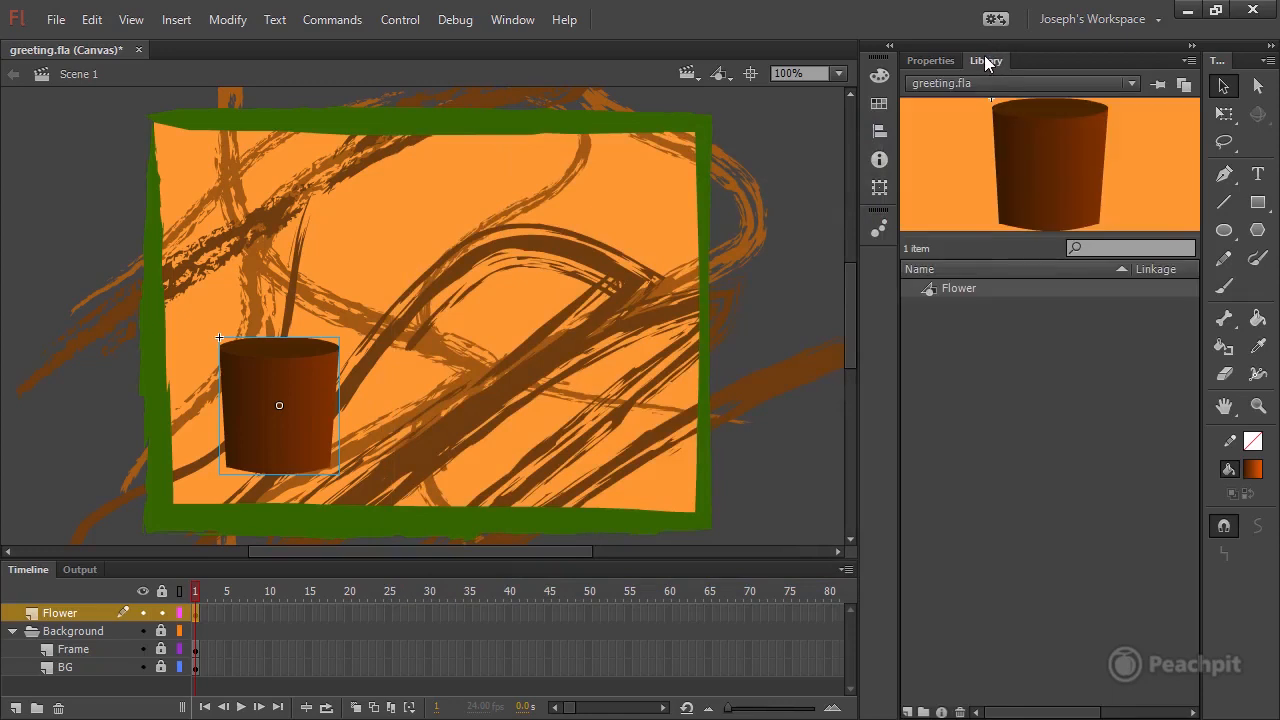
{"action": "left_click", "coordinate": [962, 287]}
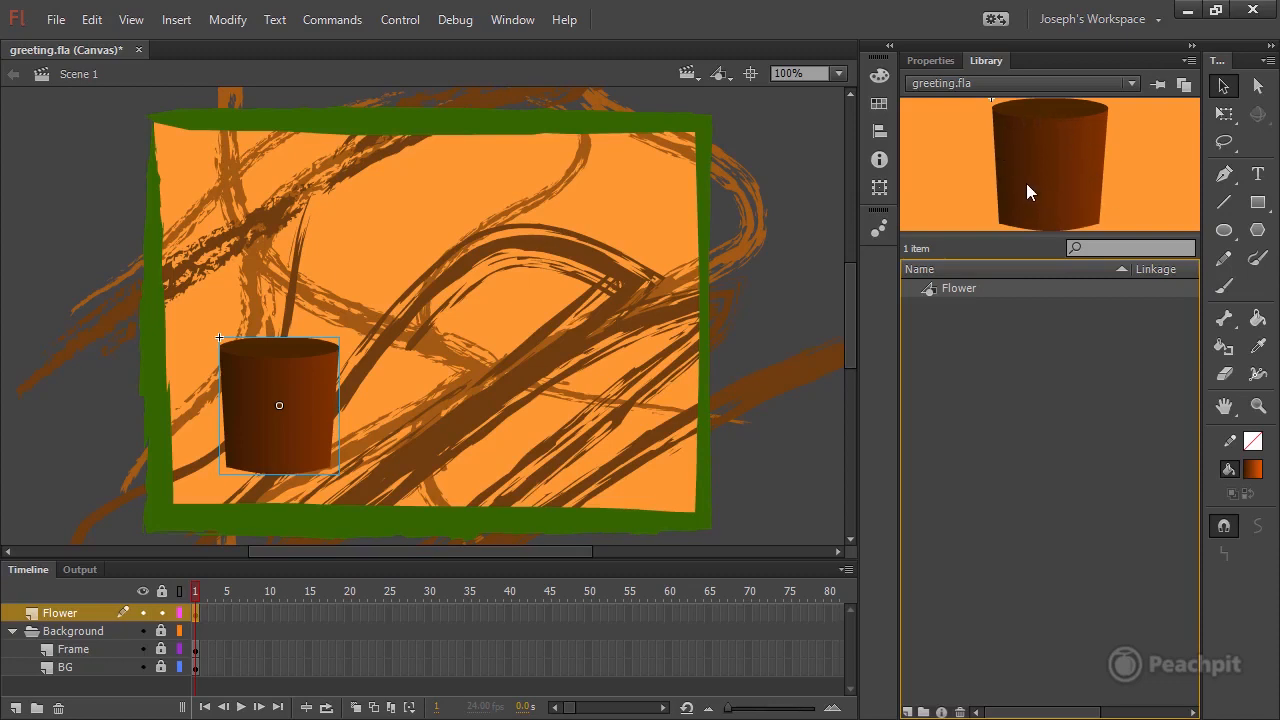
{"action": "key", "text": "ctrl+s"}
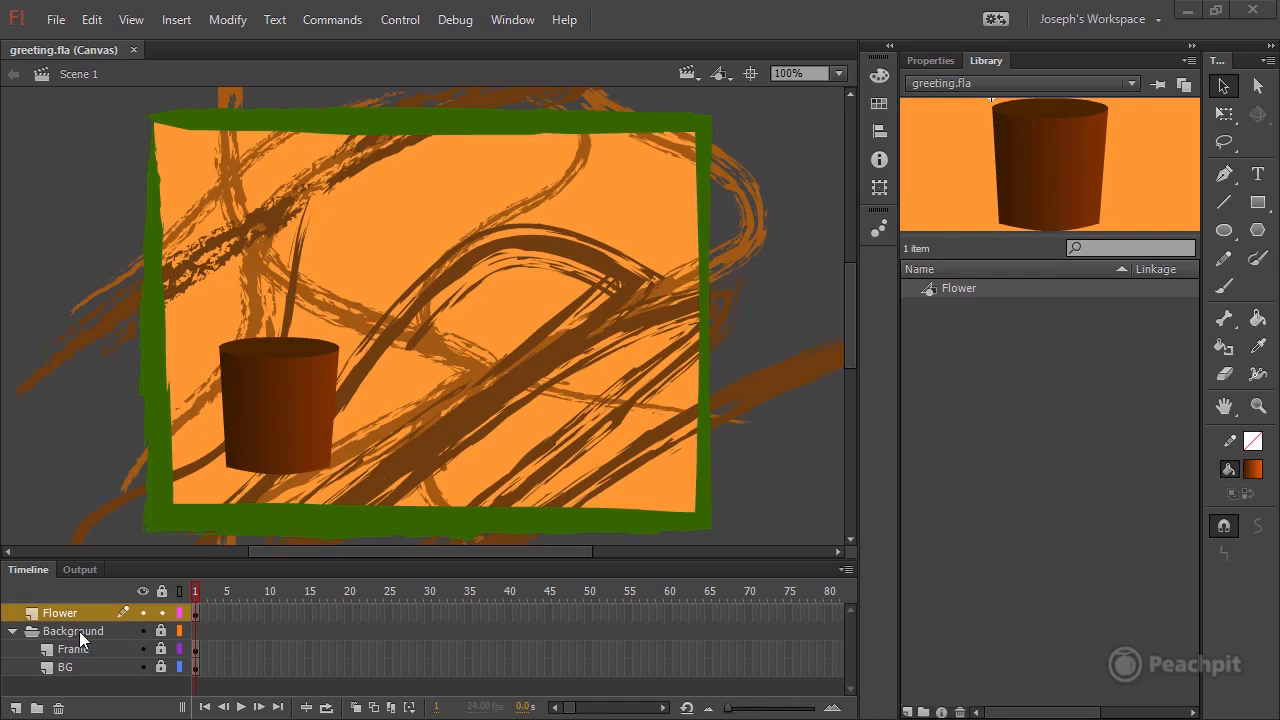
Open the Flower symbol from the library for editing on its own.
{"action": "left_click", "coordinate": [283, 380]}
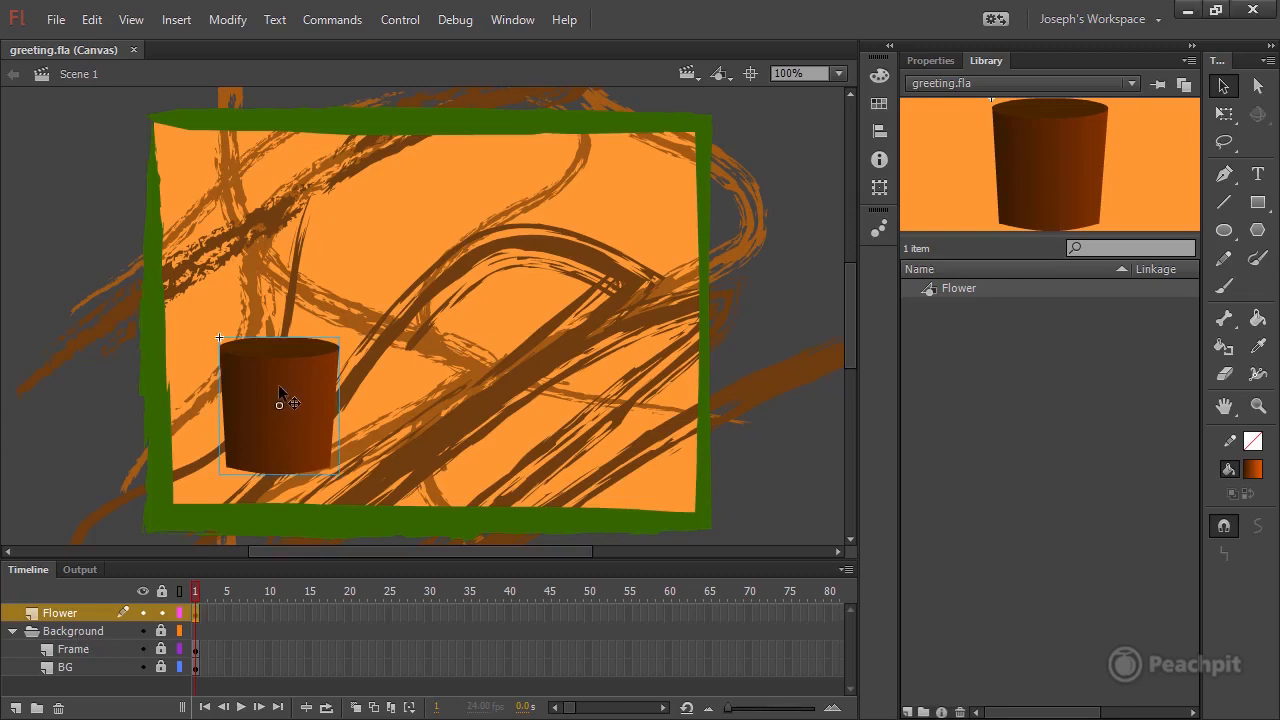
{"action": "double_click", "coordinate": [930, 288]}
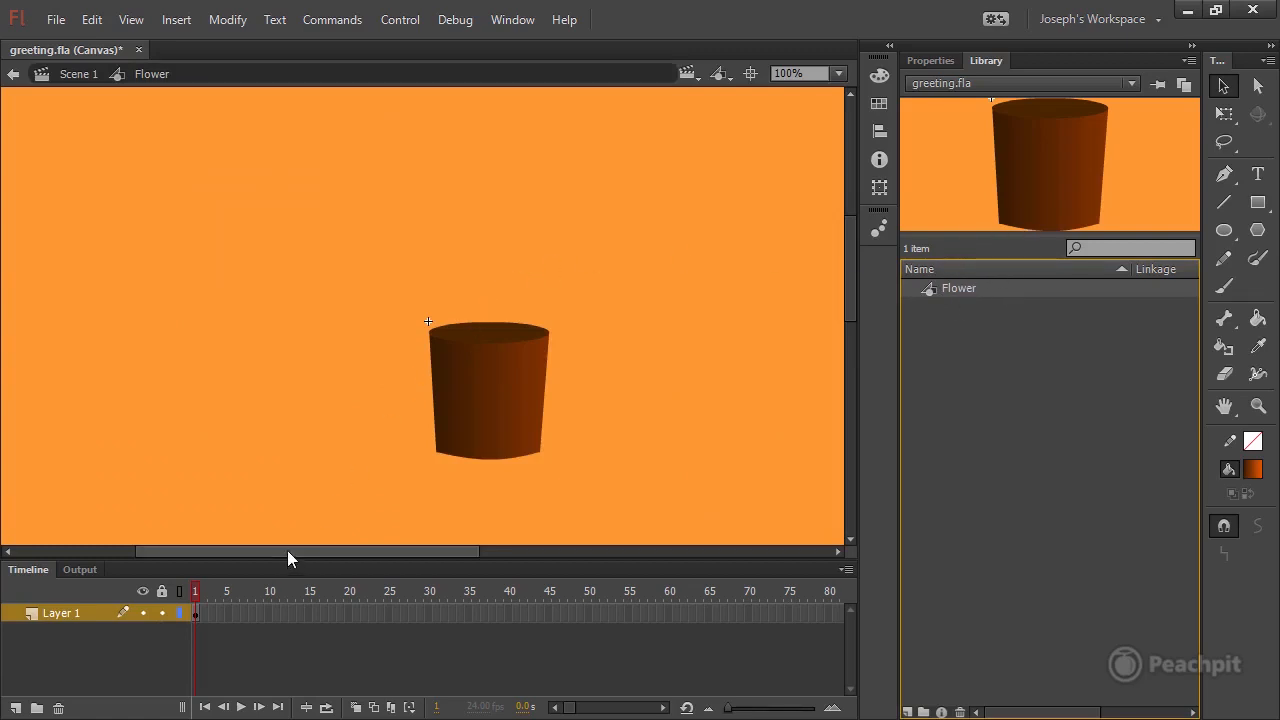
{"action": "left_click_drag", "start_coordinate": [287, 550], "coordinate": [334, 552]}
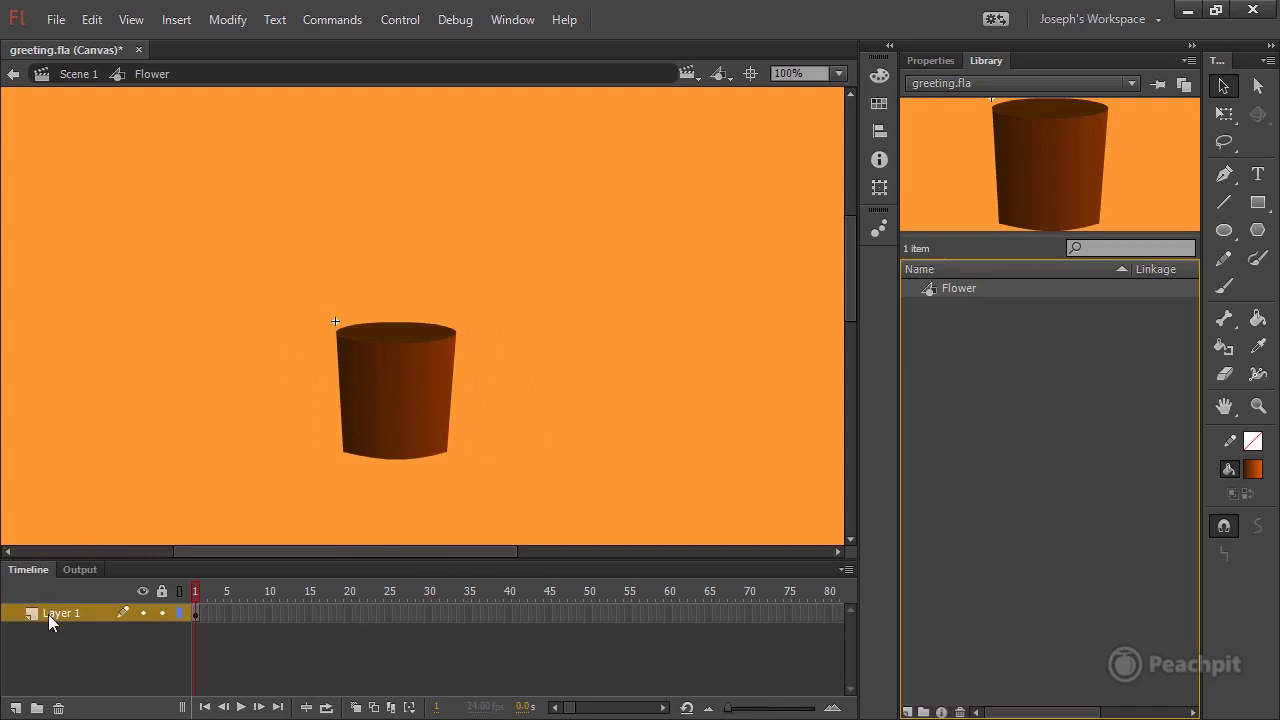
Distribute the pot body and oval to separate layers, and delete the emptied Layer 1.
{"action": "left_click", "coordinate": [196, 614]}
{"action": "left_click_drag", "start_coordinate": [391, 335], "coordinate": [392, 343]}
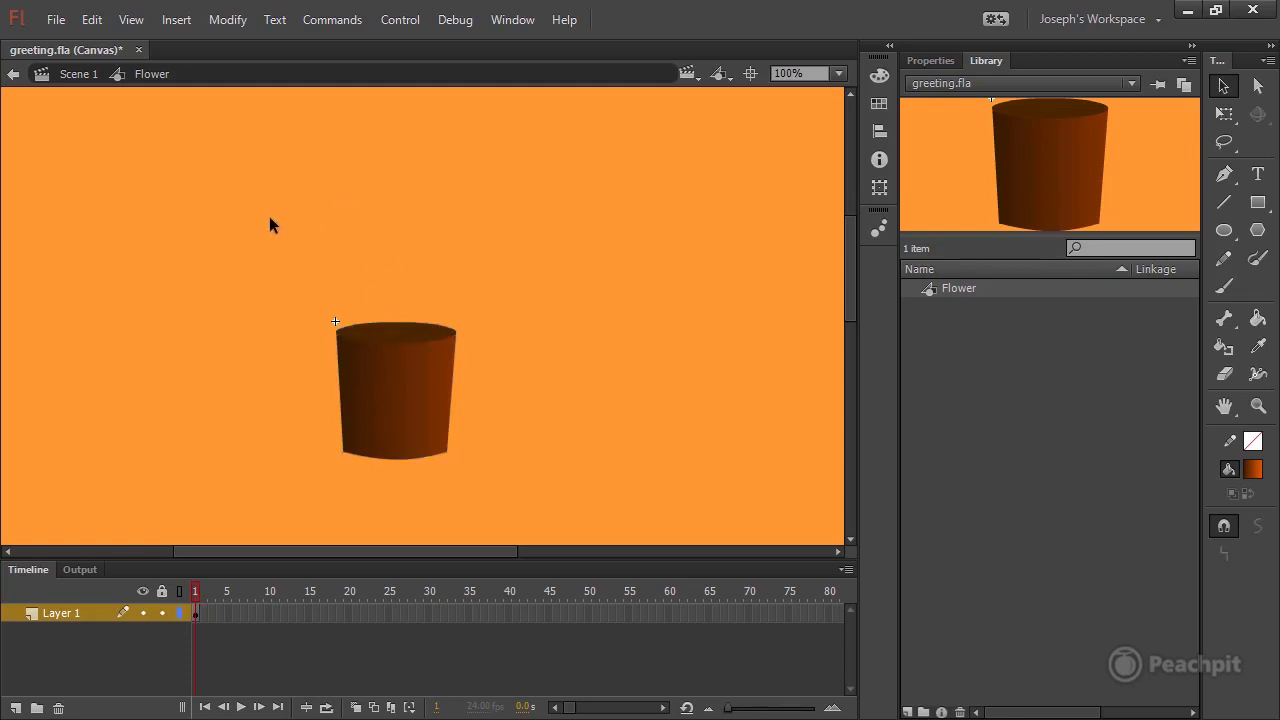
{"action": "left_click_drag", "start_coordinate": [270, 211], "coordinate": [494, 516]}
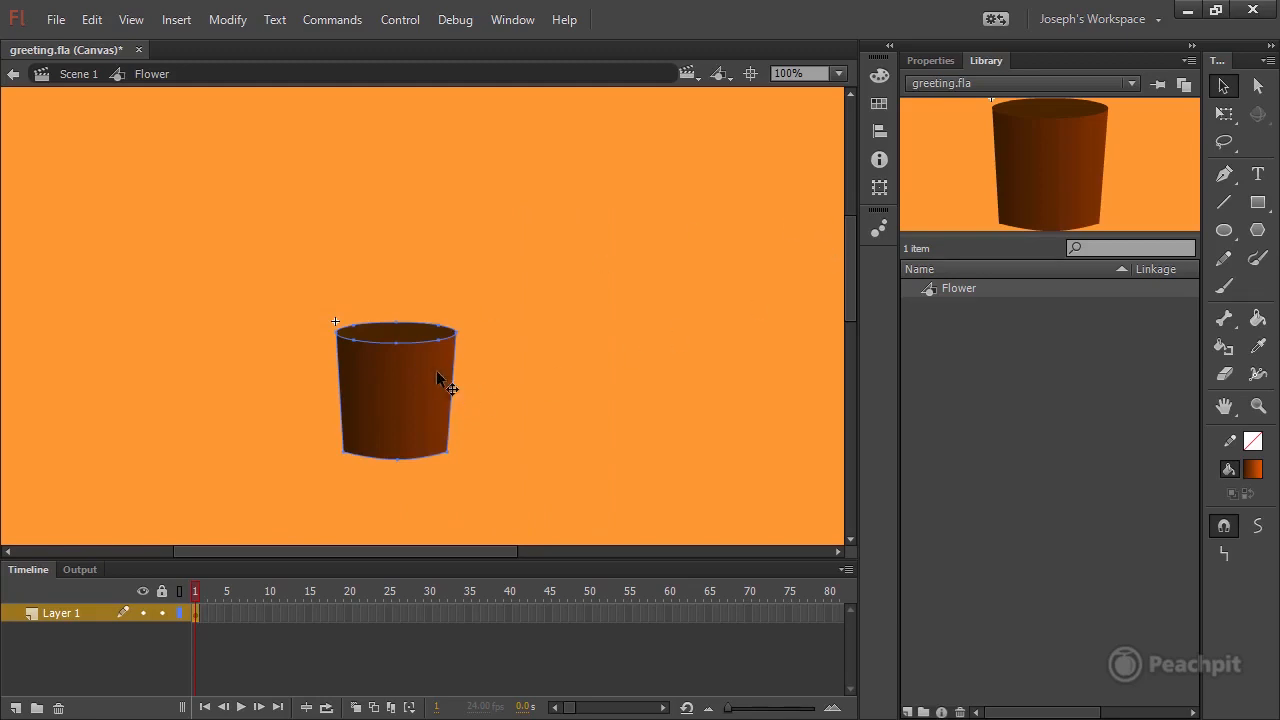
{"action": "right_click", "coordinate": [389, 362]}
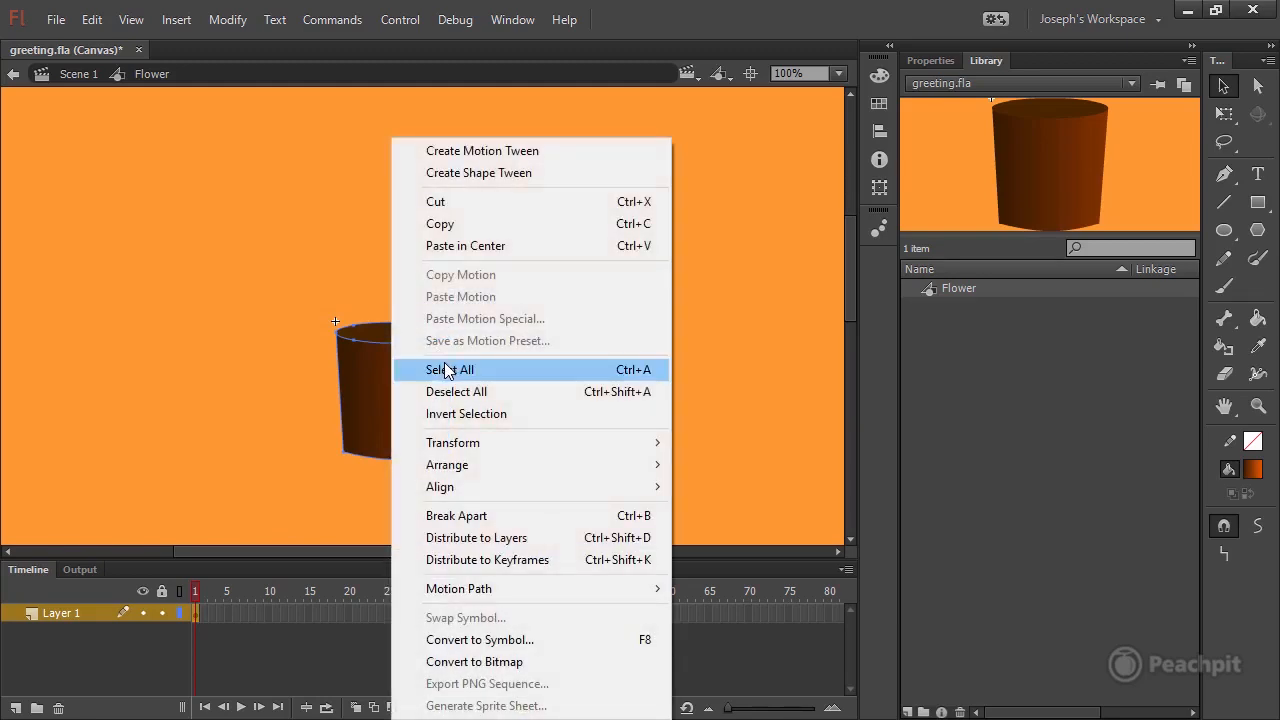
{"action": "left_click", "coordinate": [522, 538]}
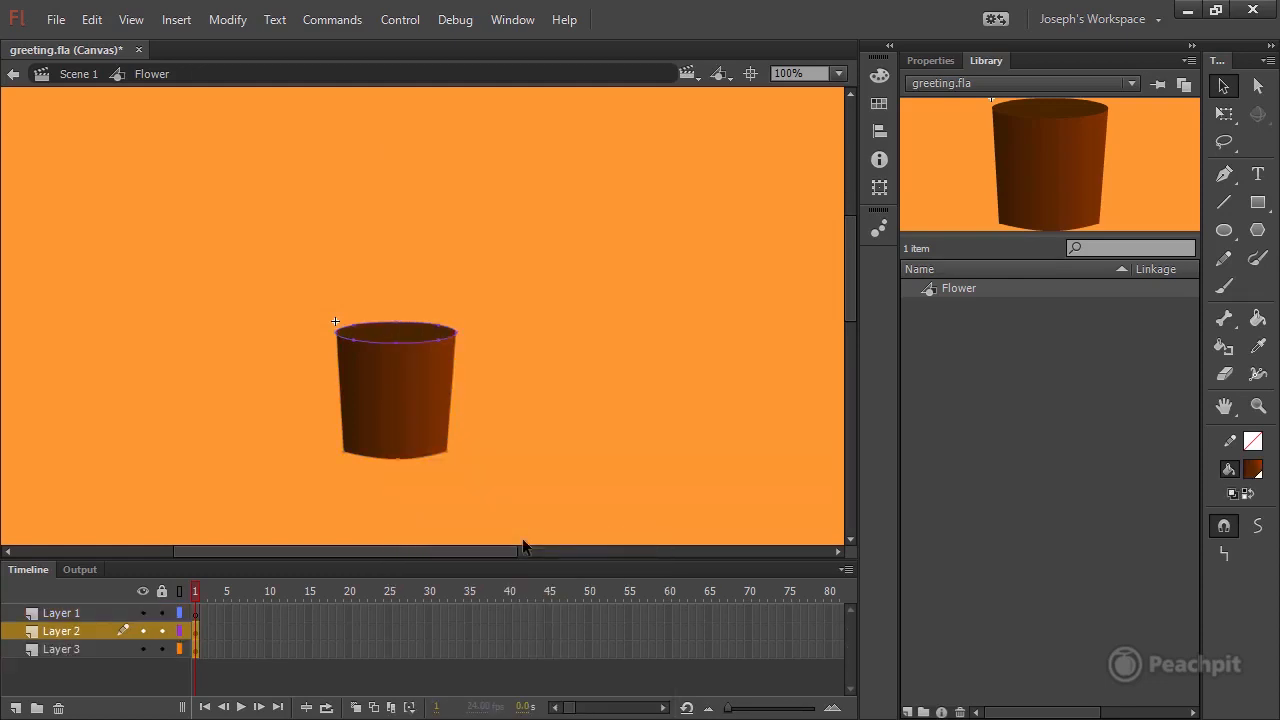
{"action": "left_click", "coordinate": [93, 612]}
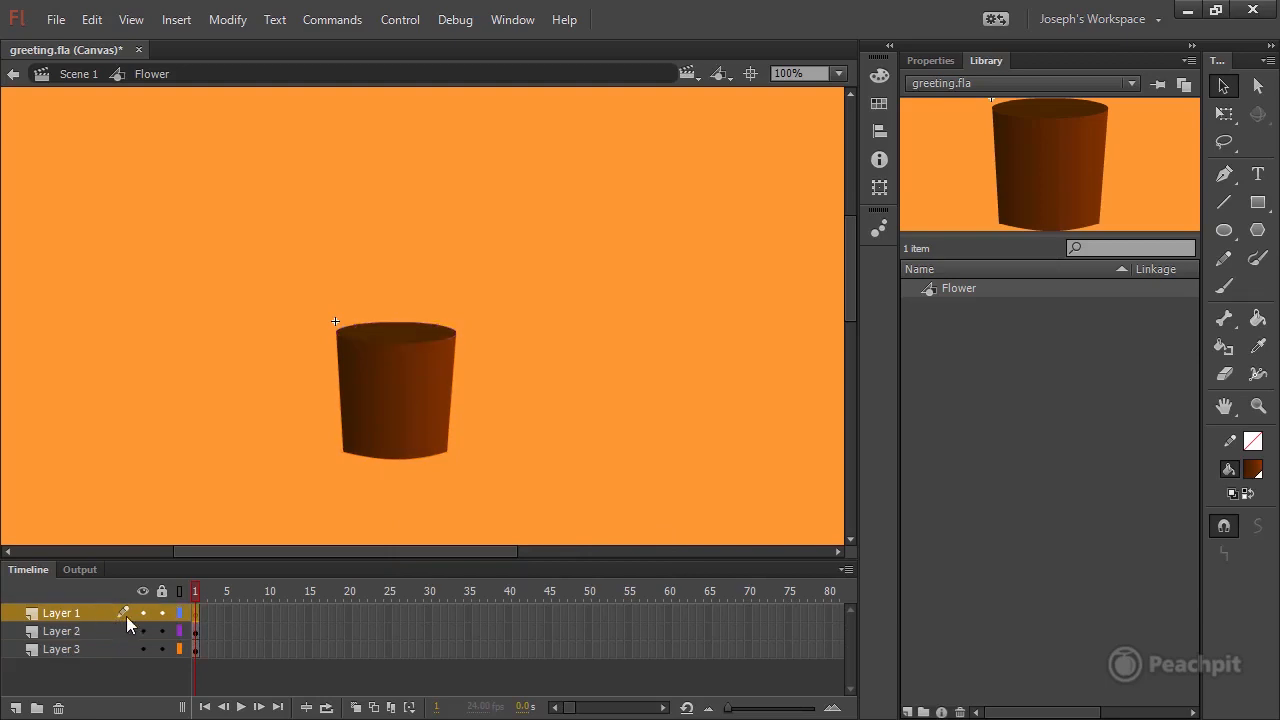
{"action": "left_click", "coordinate": [60, 708]}
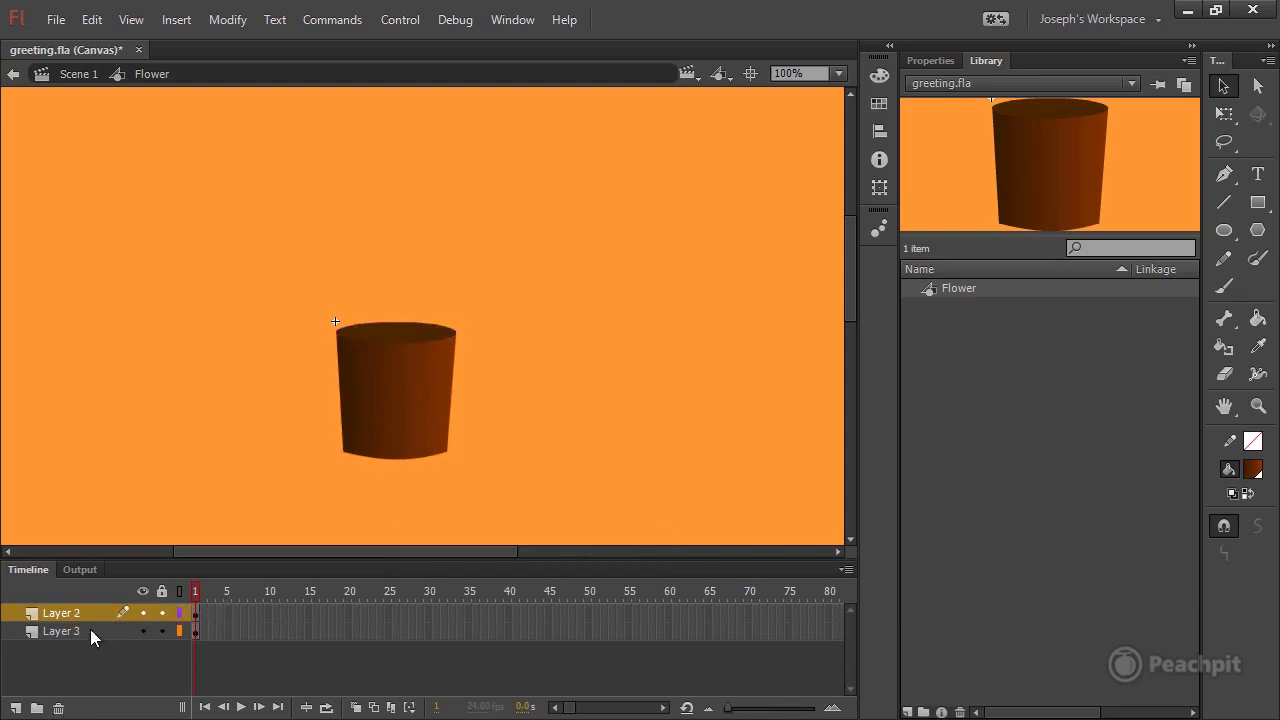
Rename the oval's layer potback and the pot body's layer pot, and lock both layers.
{"action": "left_click", "coordinate": [197, 614]}
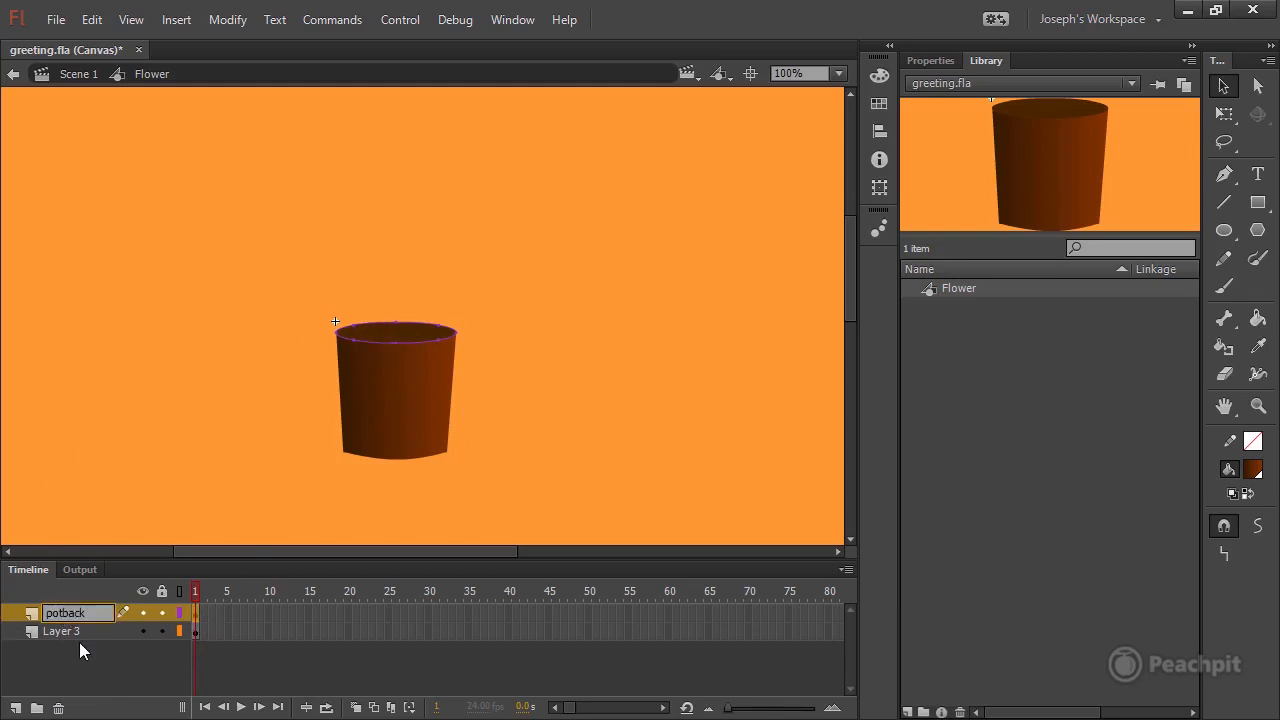
{"action": "left_click", "coordinate": [162, 613]}
{"action": "left_click", "coordinate": [197, 633]}
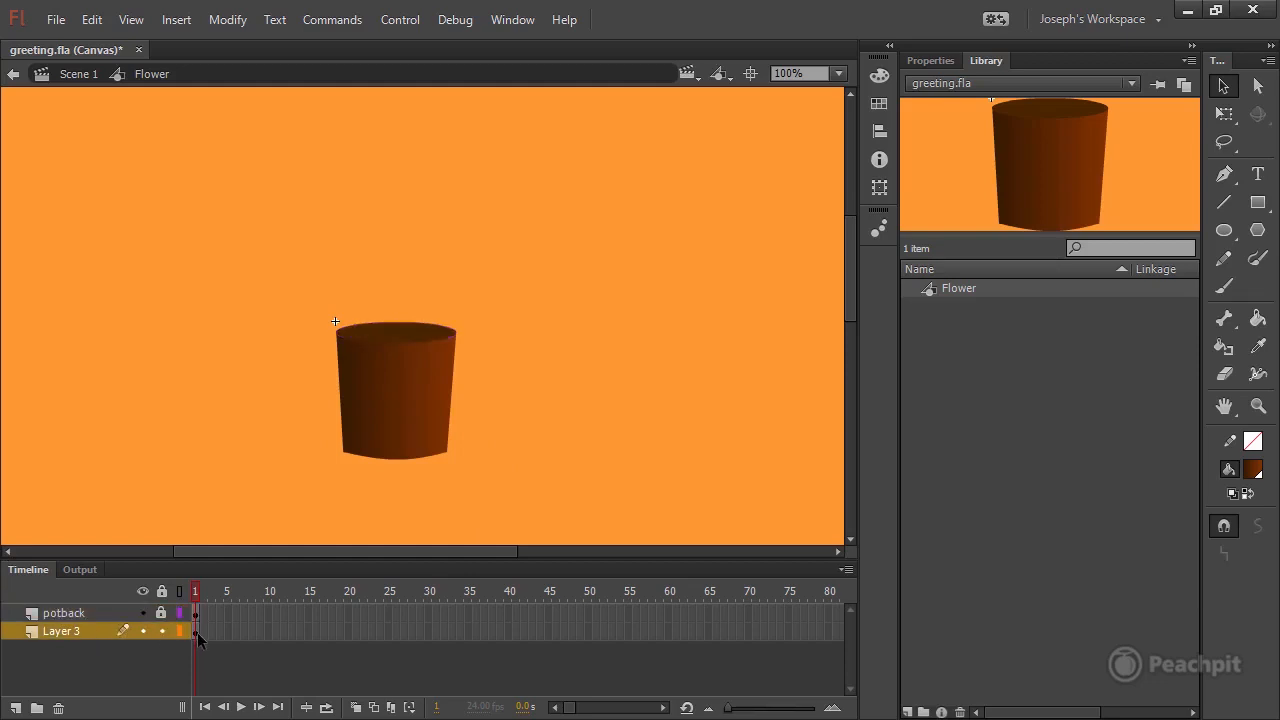
{"action": "left_click", "coordinate": [195, 632]}
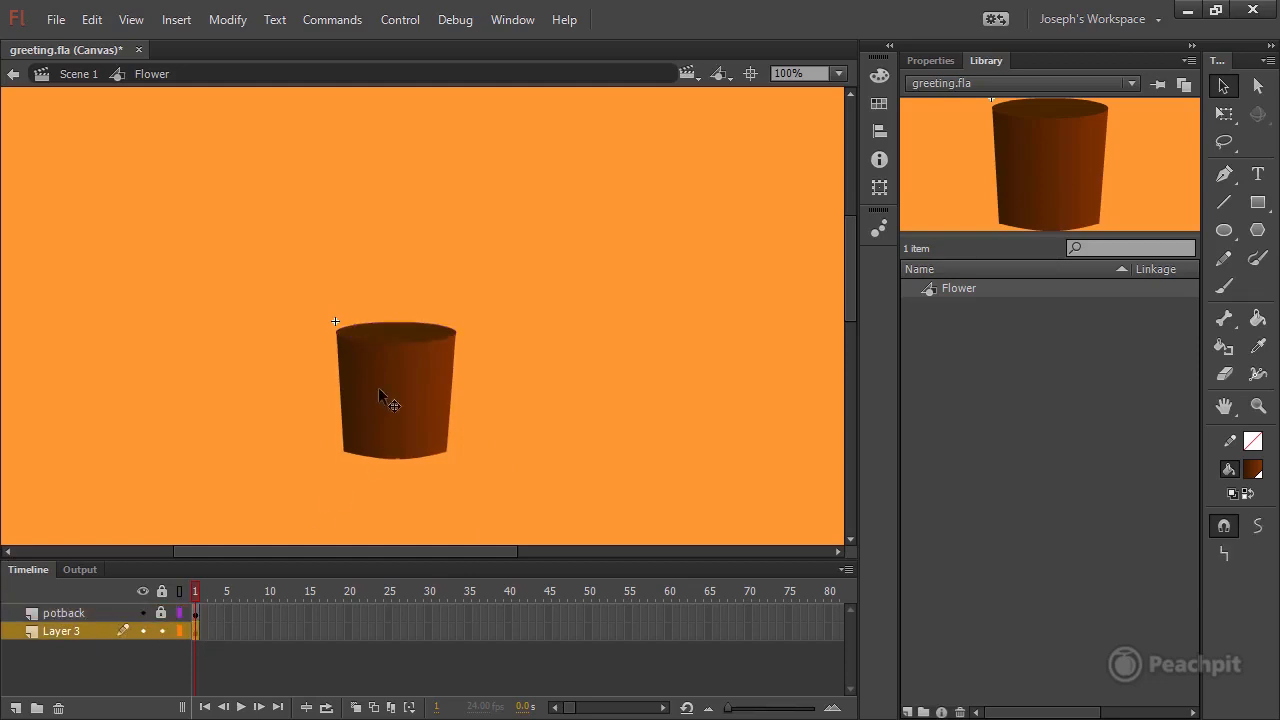
{"action": "left_click", "coordinate": [924, 60]}
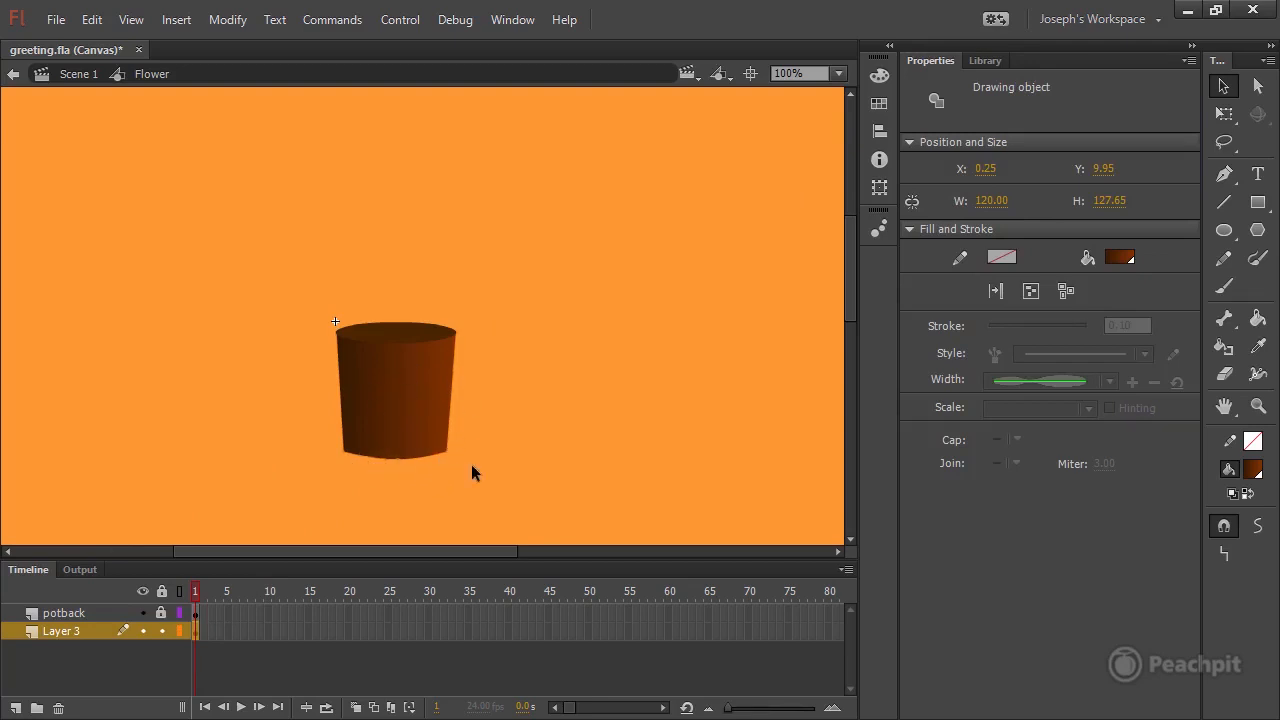
{"action": "double_click", "coordinate": [61, 632]}
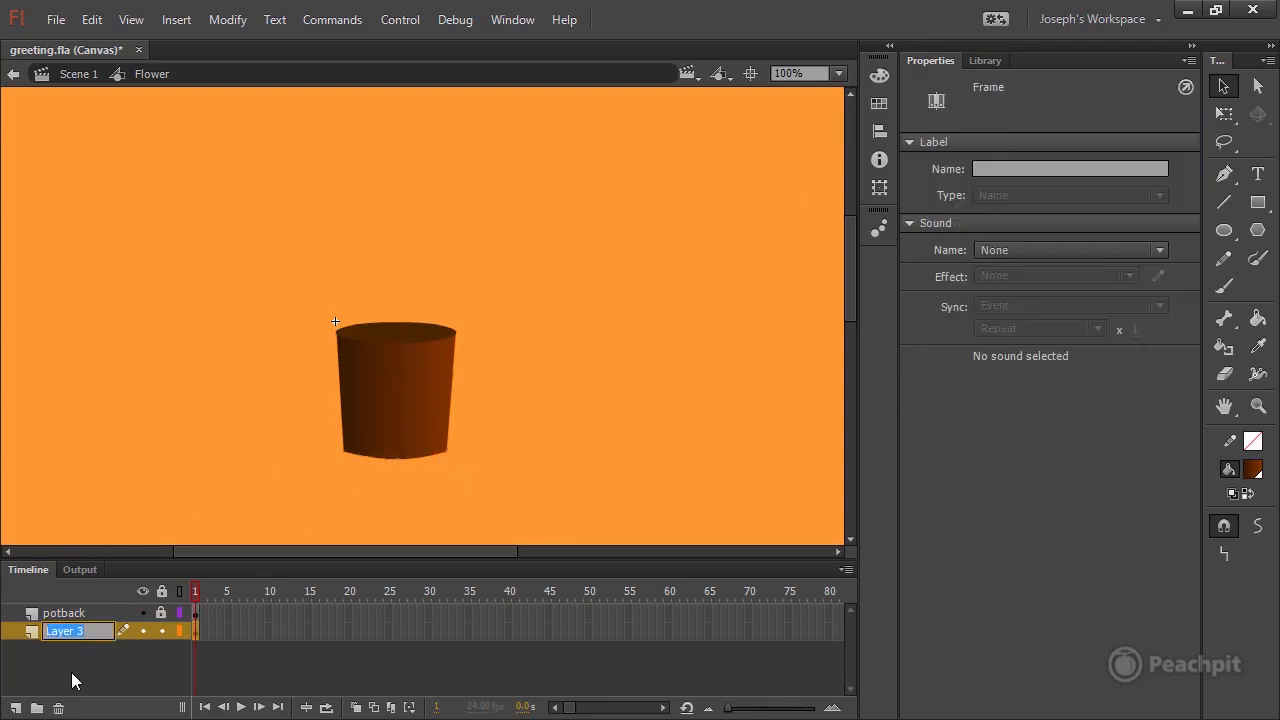
{"action": "type", "text": "pot"}
{"action": "left_click", "coordinate": [163, 630]}
{"action": "left_click", "coordinate": [154, 665]}
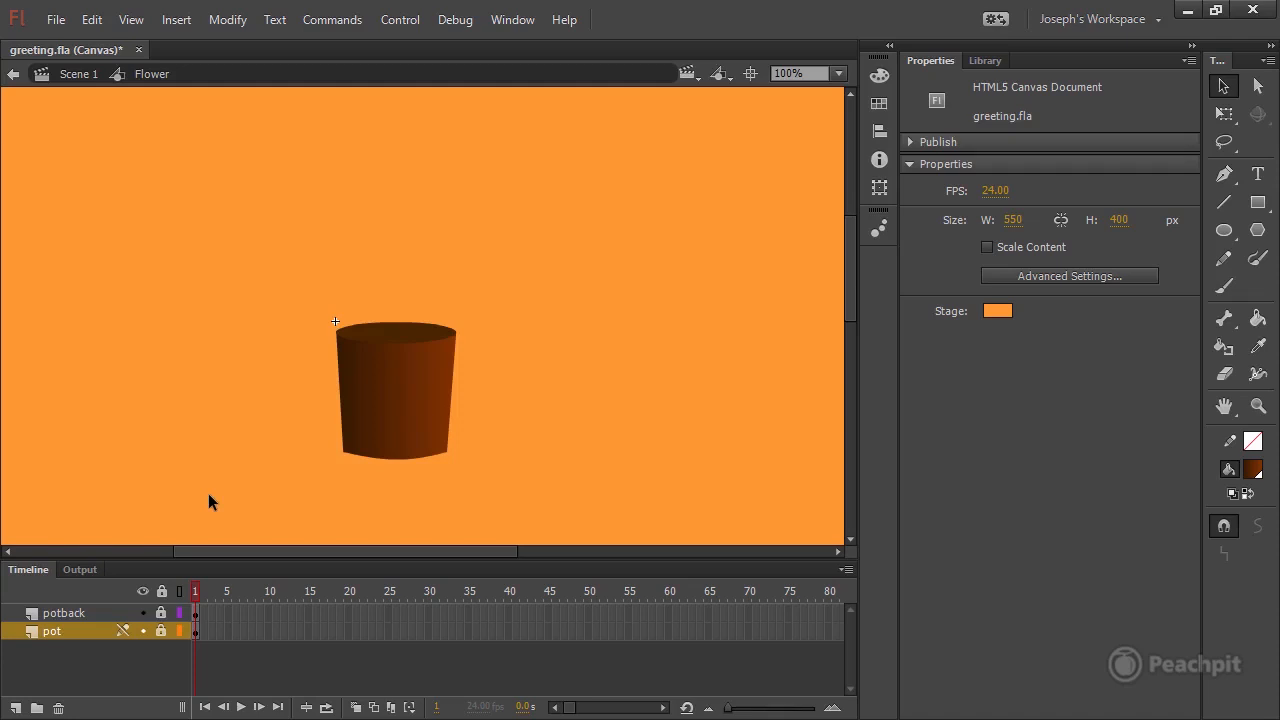
With Flower being edited in place over the scene, add a layer named Stalk above potback.
{"action": "left_click", "coordinate": [61, 613]}
{"action": "left_click", "coordinate": [72, 629]}
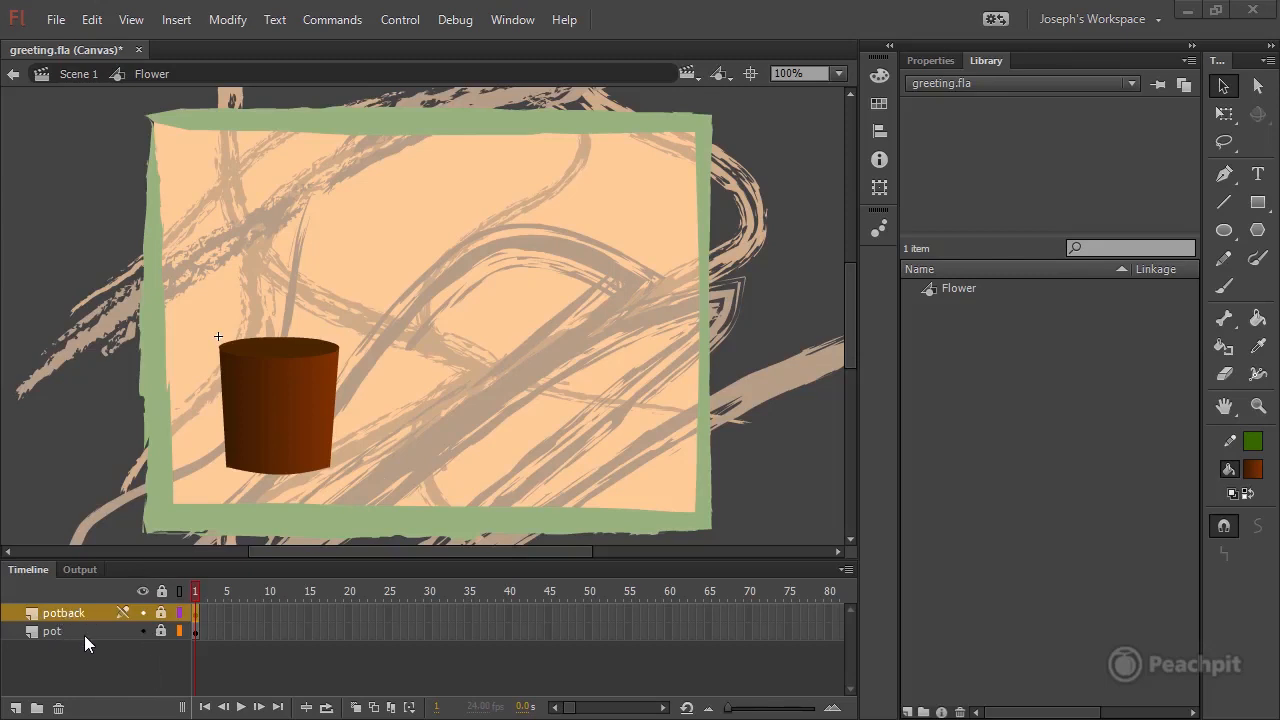
{"action": "left_click", "coordinate": [16, 707]}
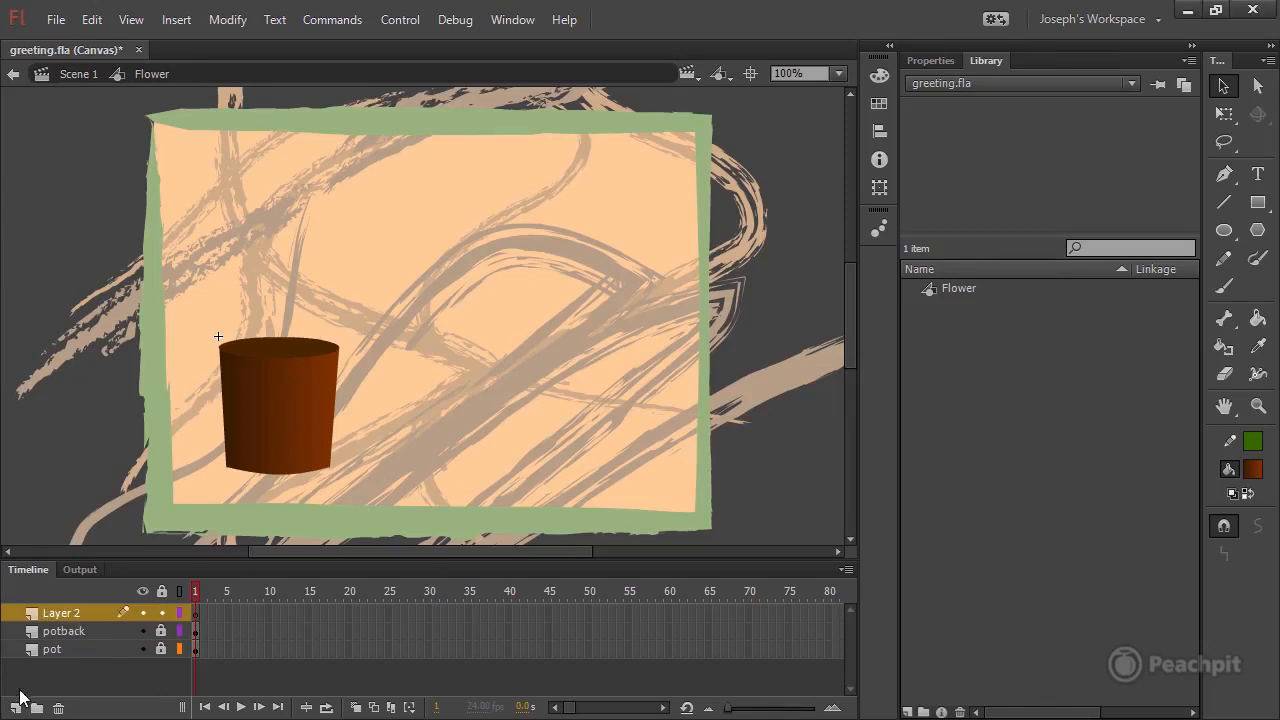
{"action": "double_click", "coordinate": [58, 614]}
{"action": "type", "text": "St"}
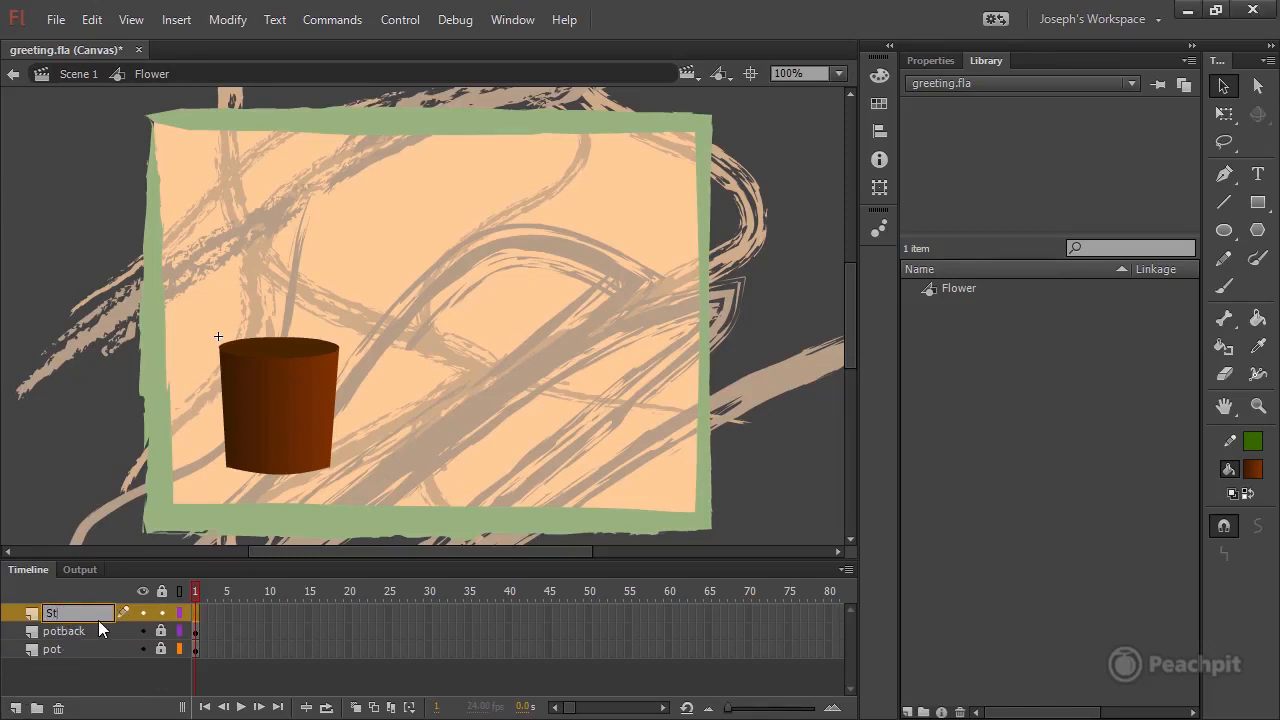
{"action": "type", "text": "alk"}
{"action": "key", "text": "Return"}
Set up the Brush tool on the Stalk layer's first frame with the fill color 32CC32.
{"action": "left_click", "coordinate": [196, 615]}
{"action": "left_click", "coordinate": [1225, 203]}
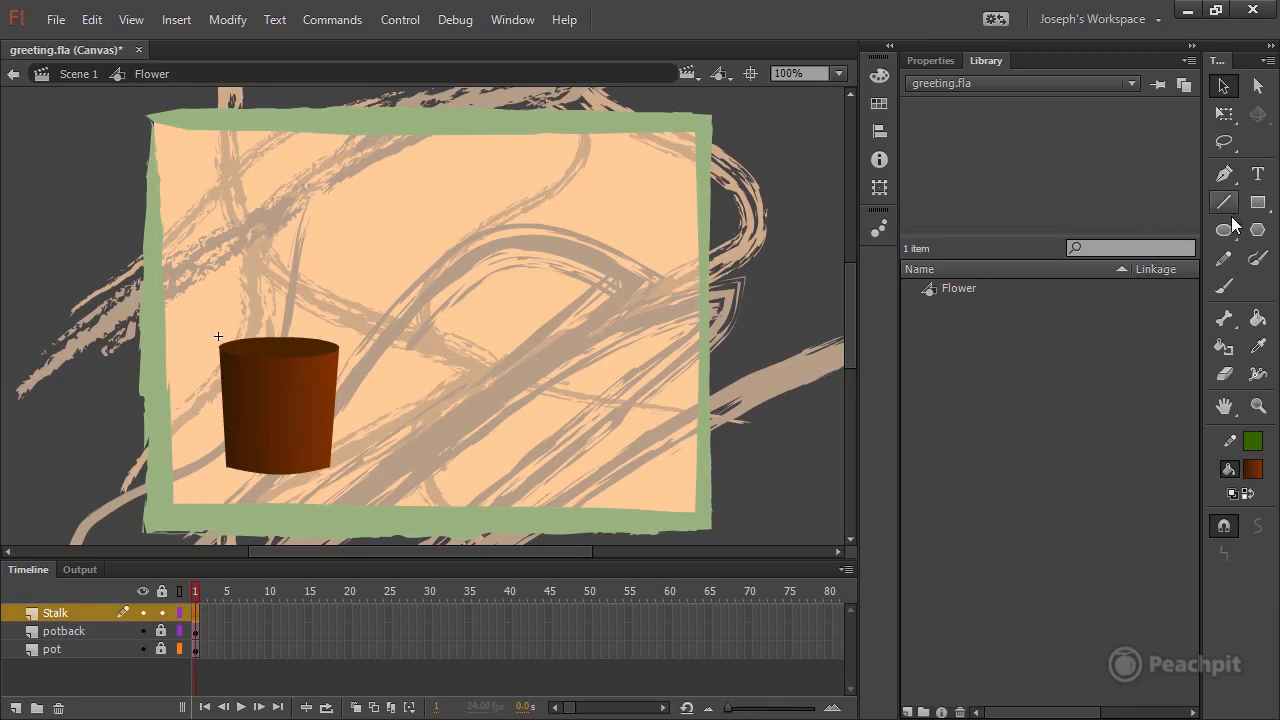
{"action": "left_click", "coordinate": [1226, 287]}
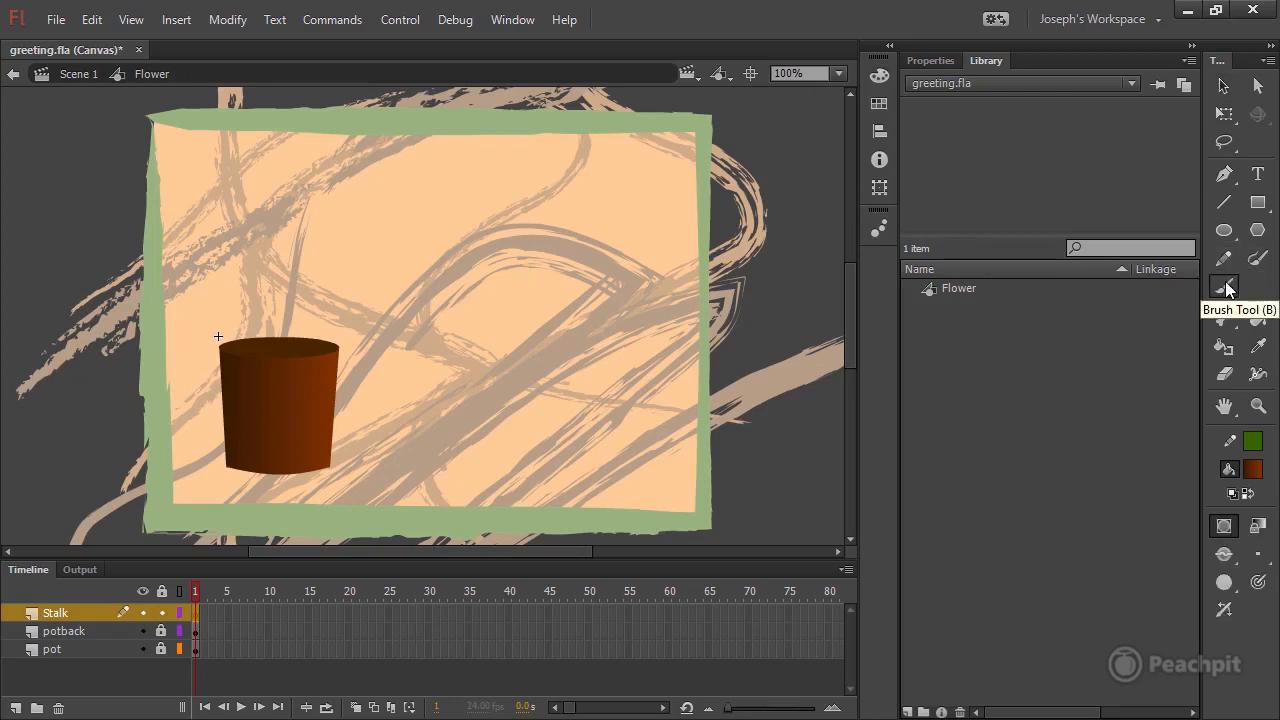
{"action": "left_click", "coordinate": [941, 63]}
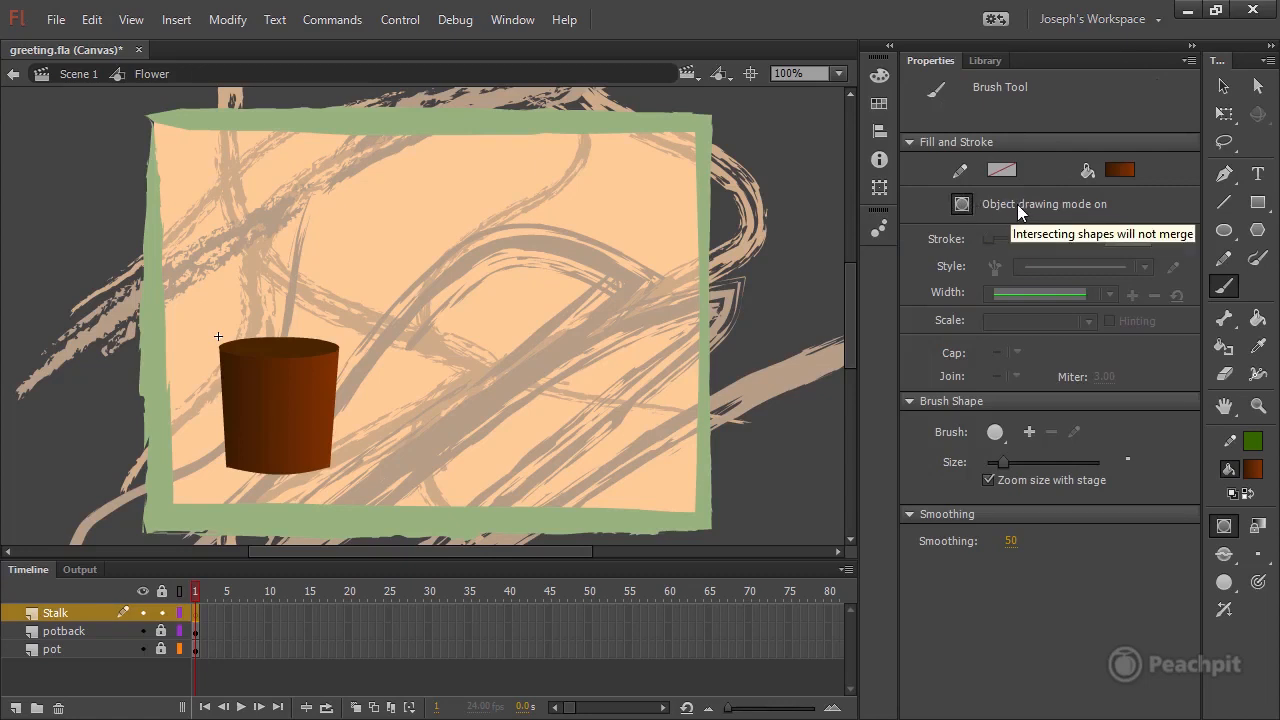
{"action": "left_click", "coordinate": [1121, 171]}
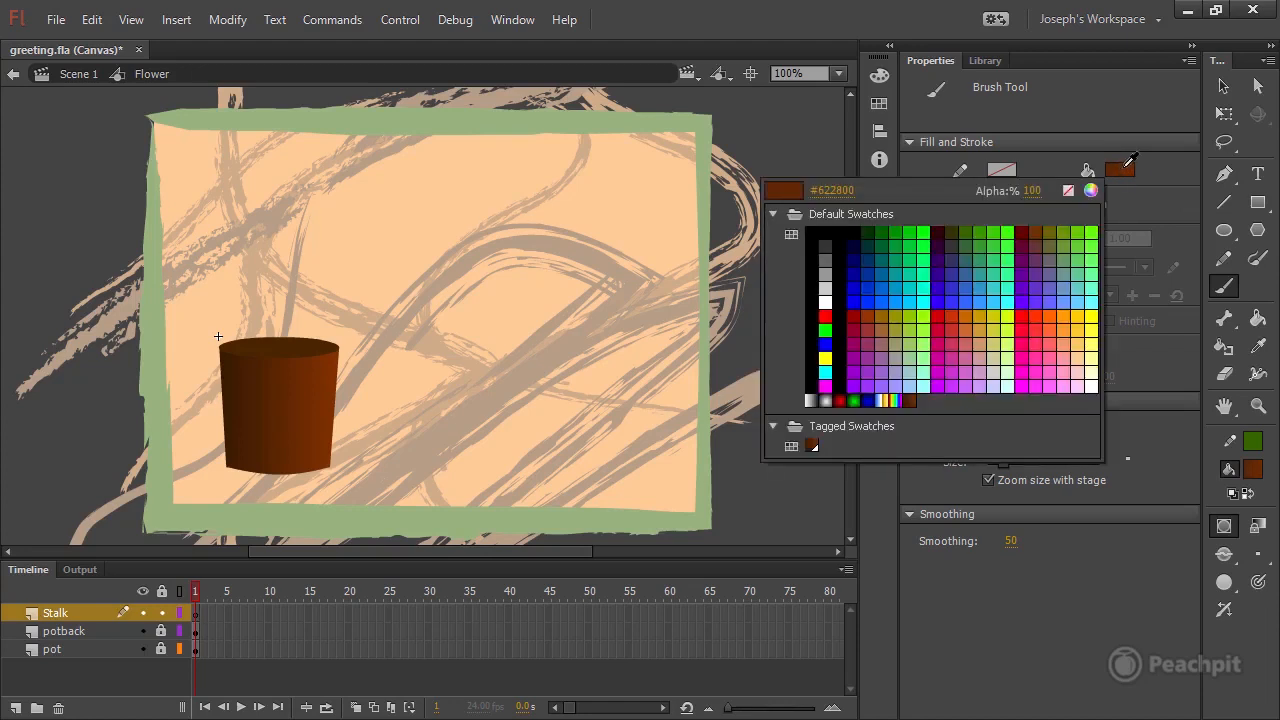
{"action": "left_click", "coordinate": [846, 191]}
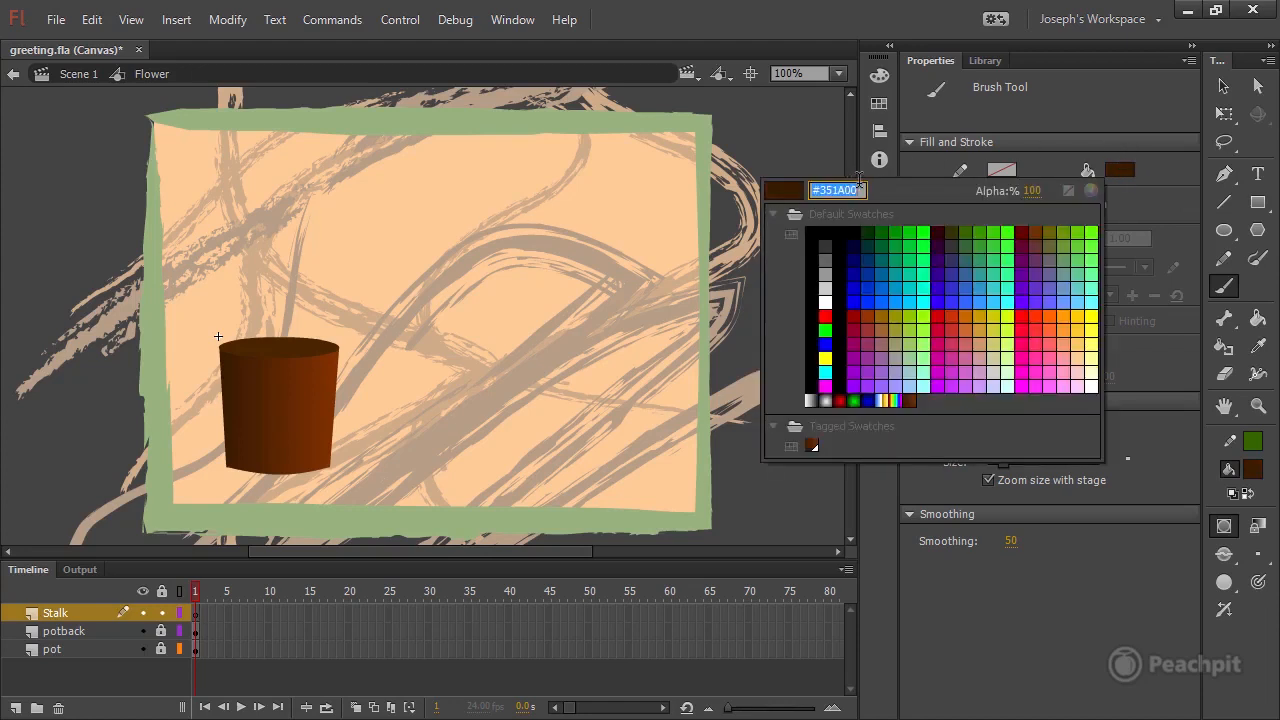
{"action": "type", "text": "32CC32"}
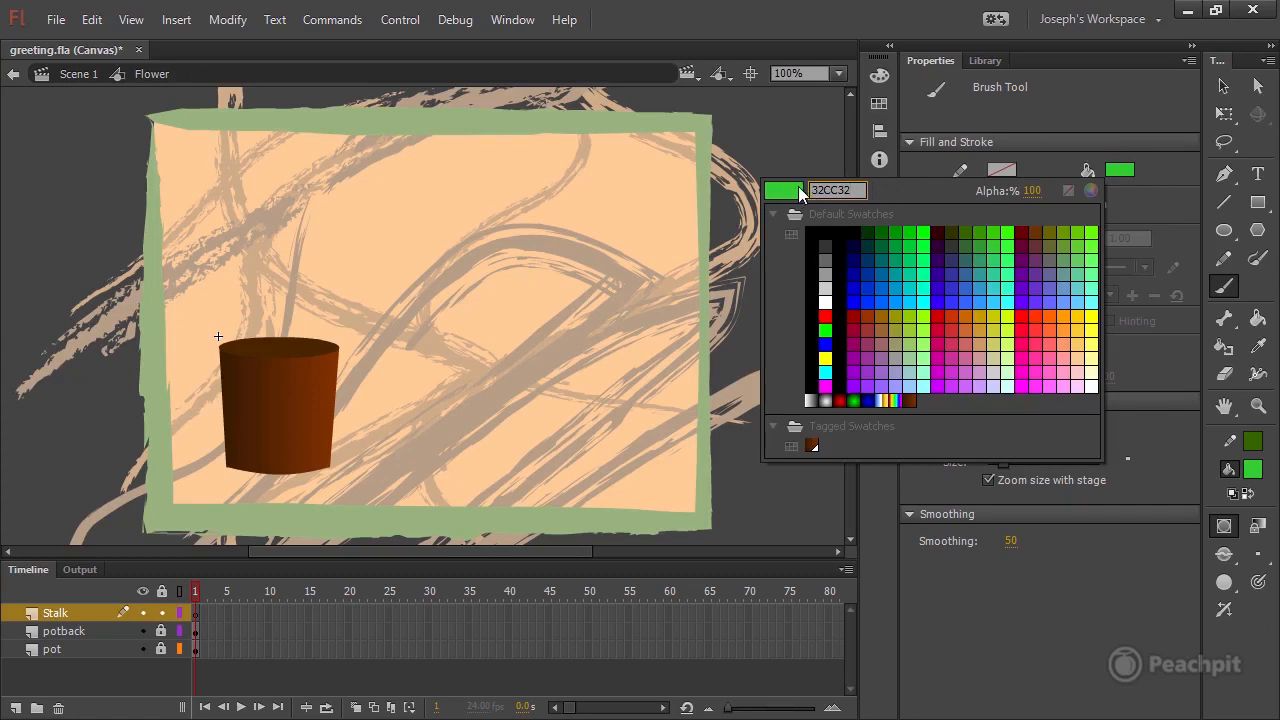
{"action": "key", "text": "Return"}
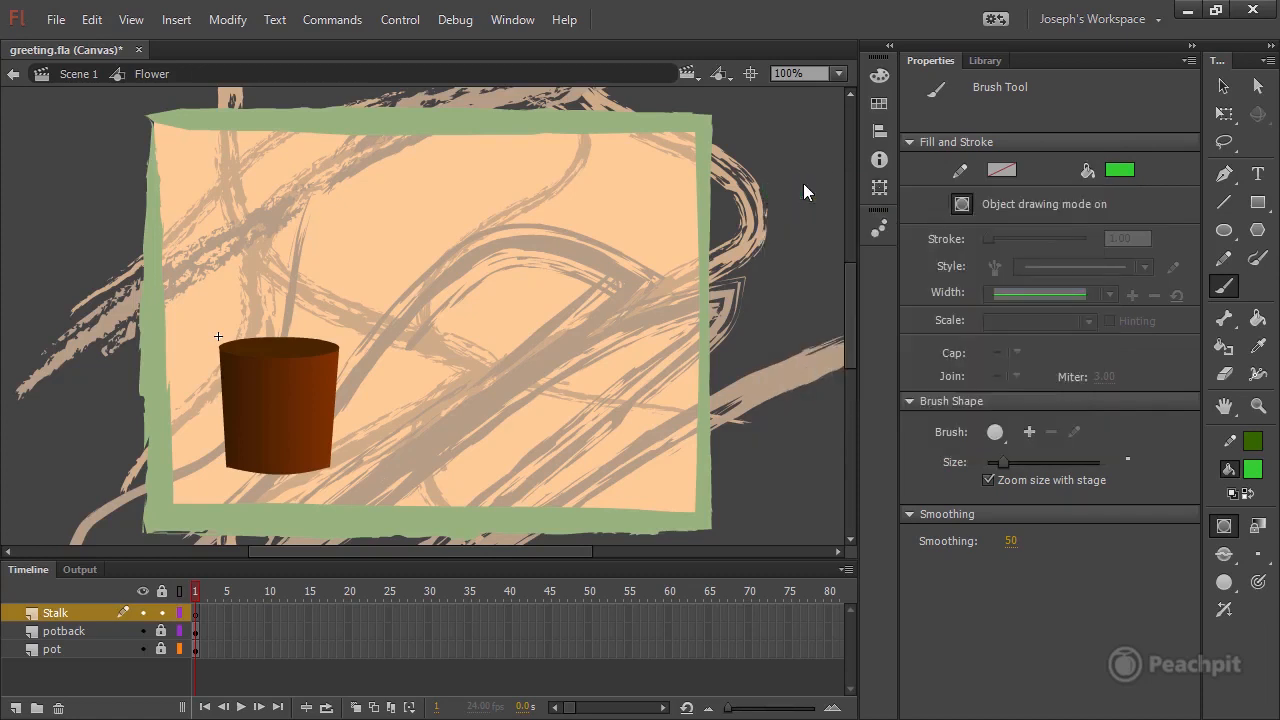
Paint a straight vertical stalk from inside the pot to well above its rim, using the round brush at maximum size.
{"action": "left_click", "coordinate": [996, 434]}
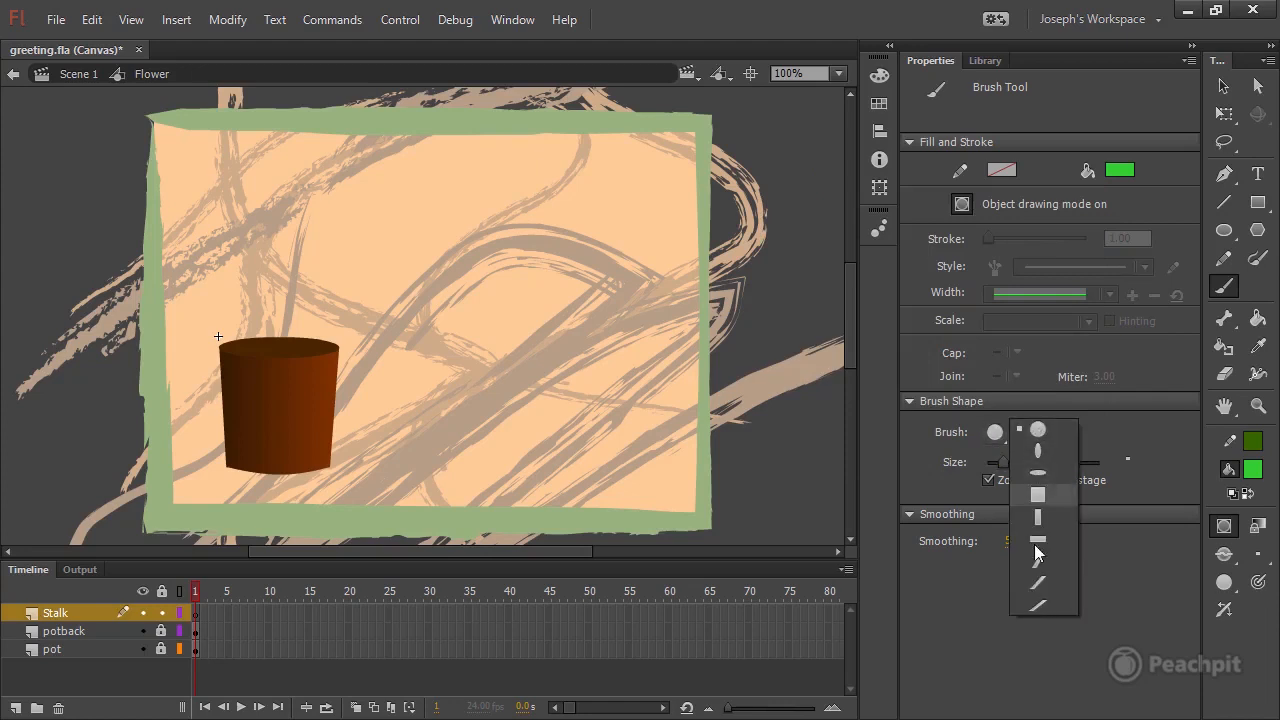
{"action": "left_click", "coordinate": [1051, 427]}
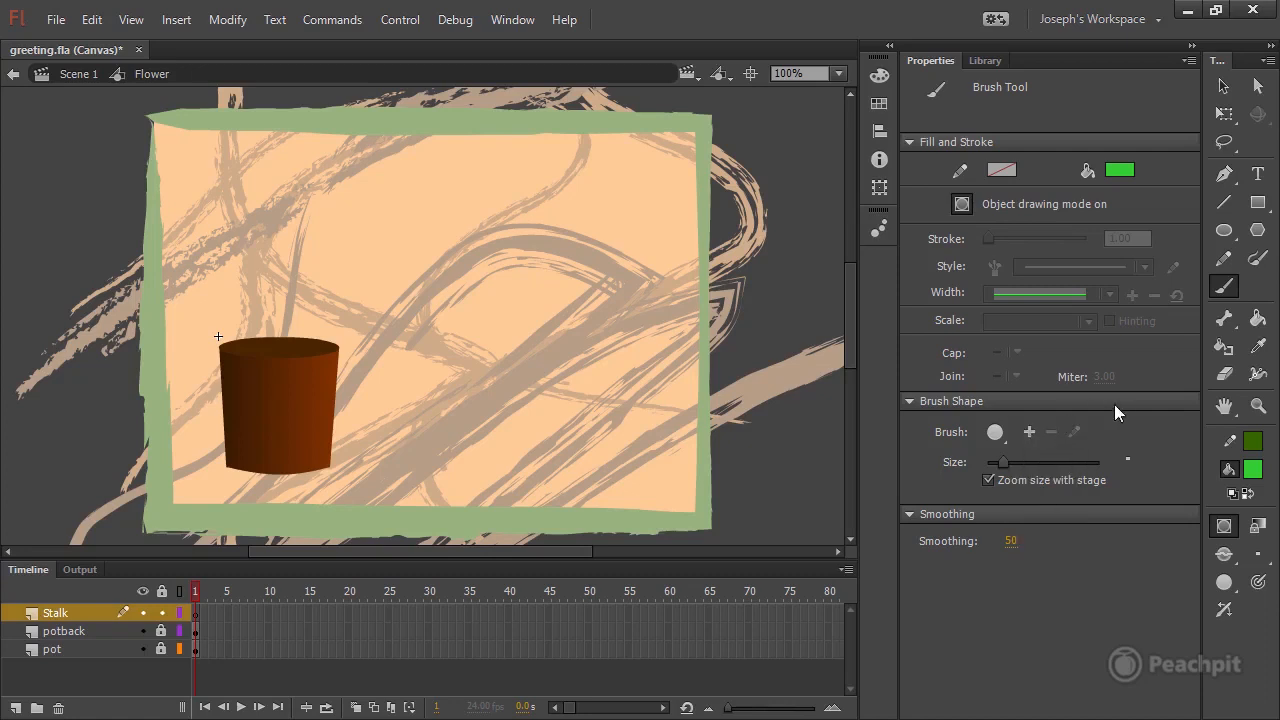
{"action": "left_click_drag", "start_coordinate": [1004, 462], "coordinate": [1111, 463]}
{"action": "mouse_move", "coordinate": [279, 427]}
{"action": "left_mouse_down"}
{"action": "mouse_move", "coordinate": [262, 315]}
{"action": "mouse_move", "coordinate": [277, 241]}
{"action": "mouse_move", "coordinate": [266, 246]}
{"action": "left_mouse_up"}
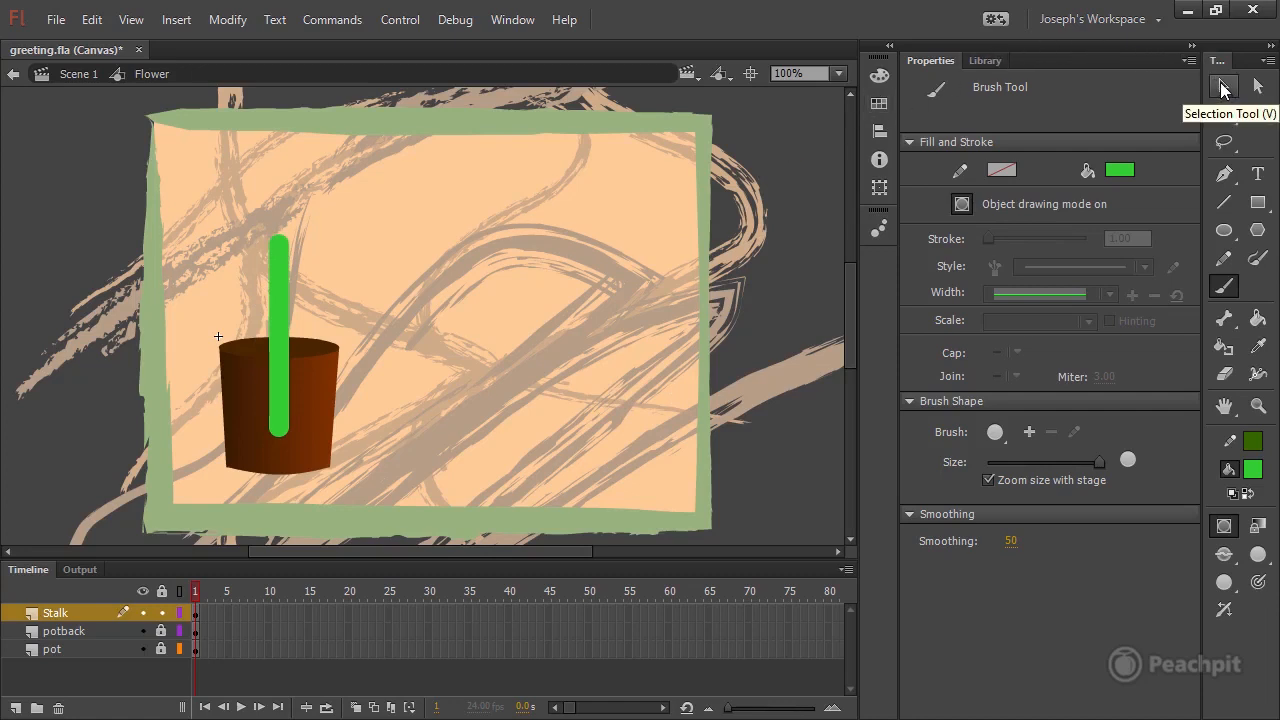
{"action": "left_click", "coordinate": [1224, 89]}
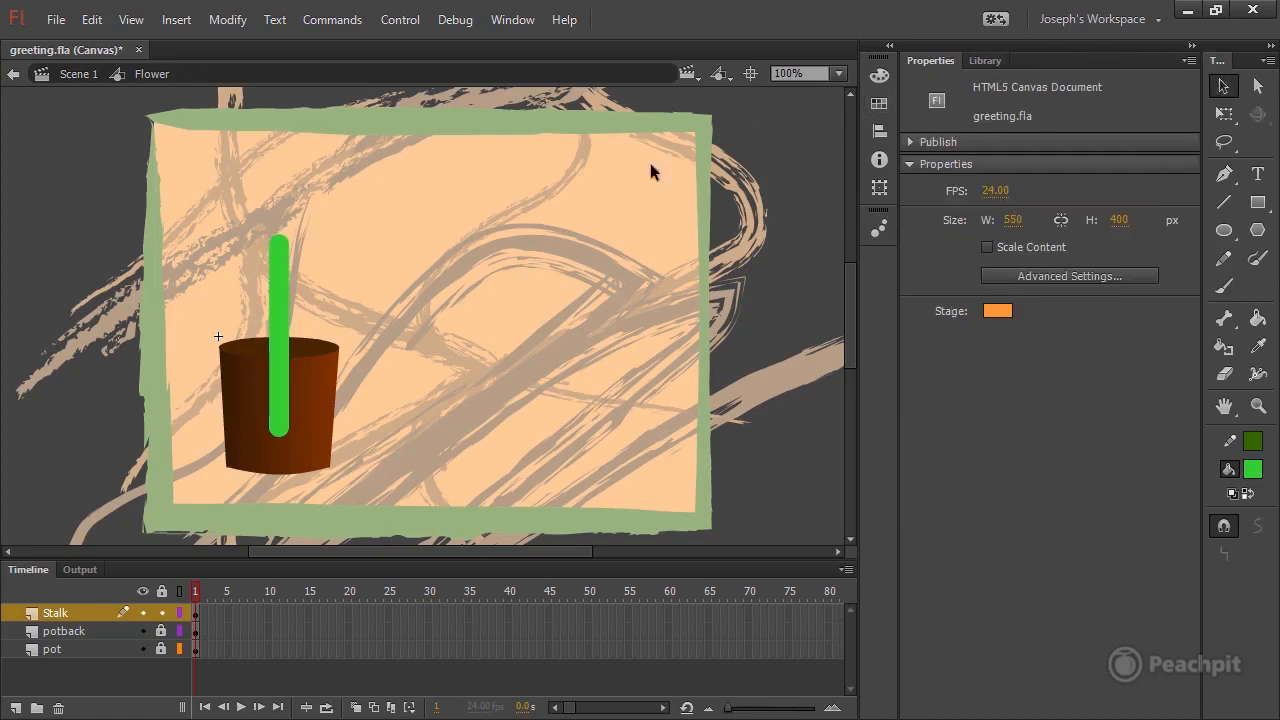
Set the stalk's height to 220 px.
{"action": "left_click", "coordinate": [283, 286]}
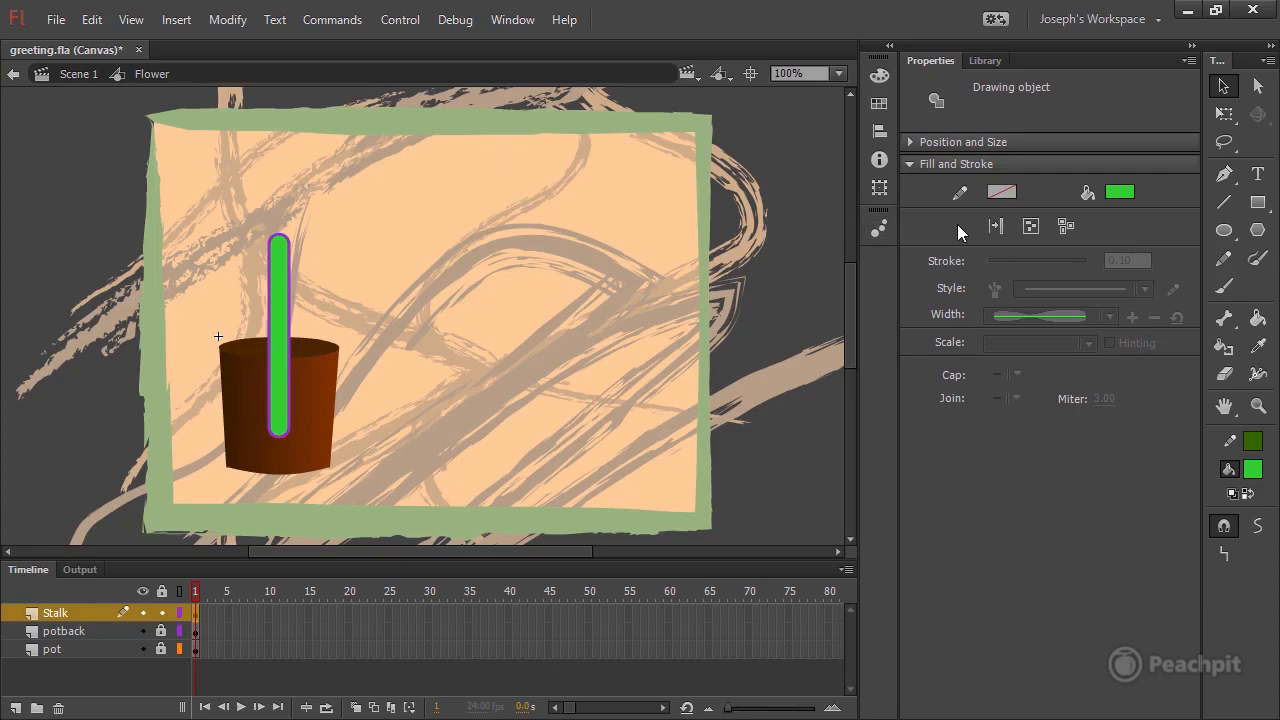
{"action": "left_click", "coordinate": [917, 141]}
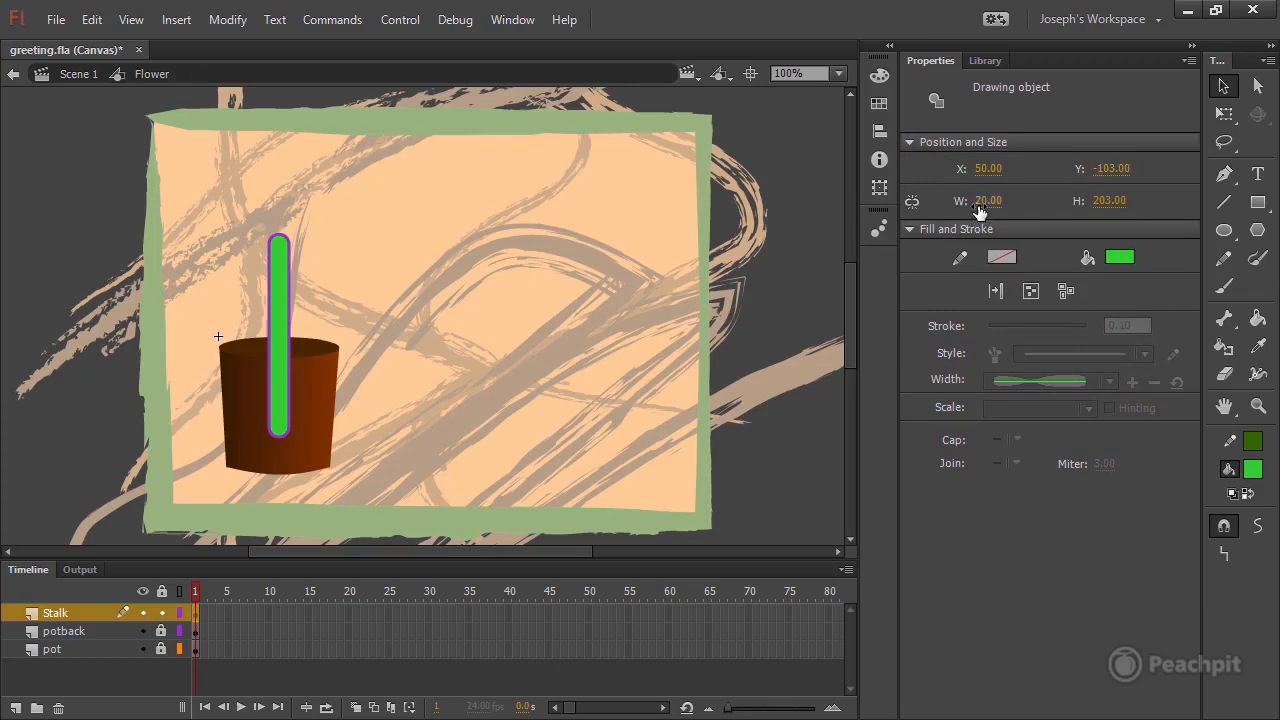
{"action": "left_click", "coordinate": [1115, 201]}
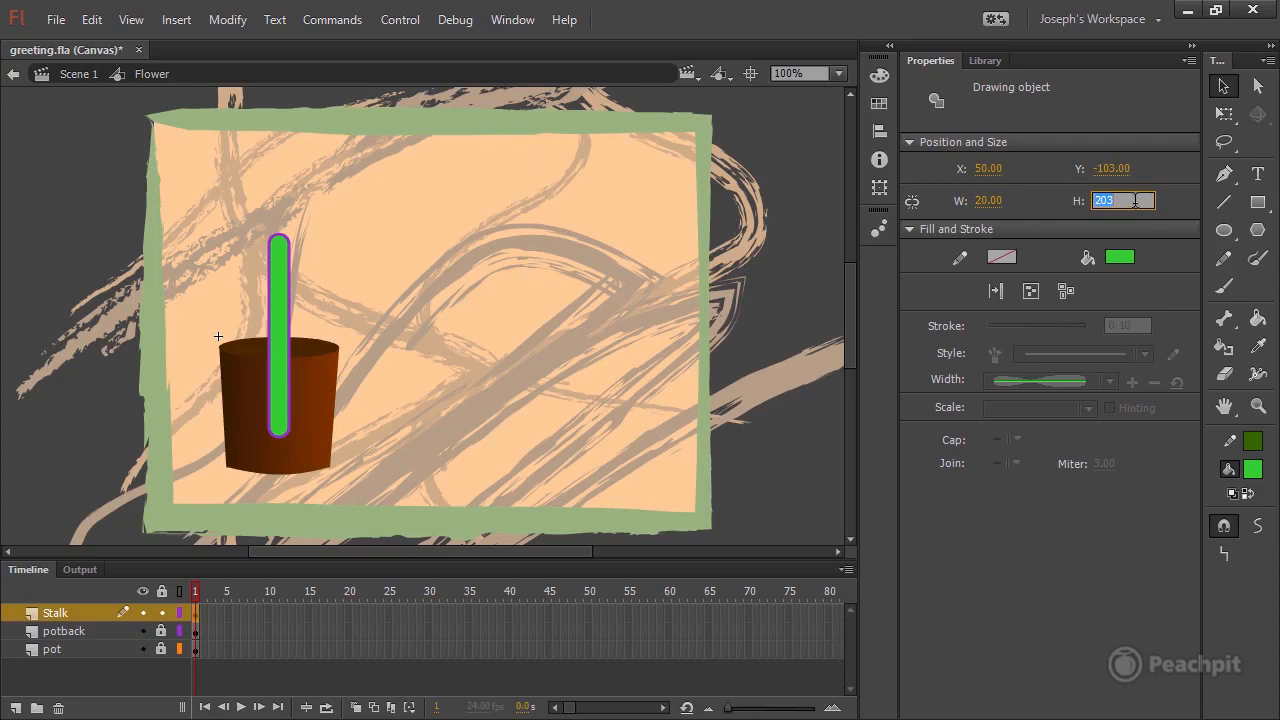
{"action": "type", "text": "220"}
{"action": "key", "text": "Return"}
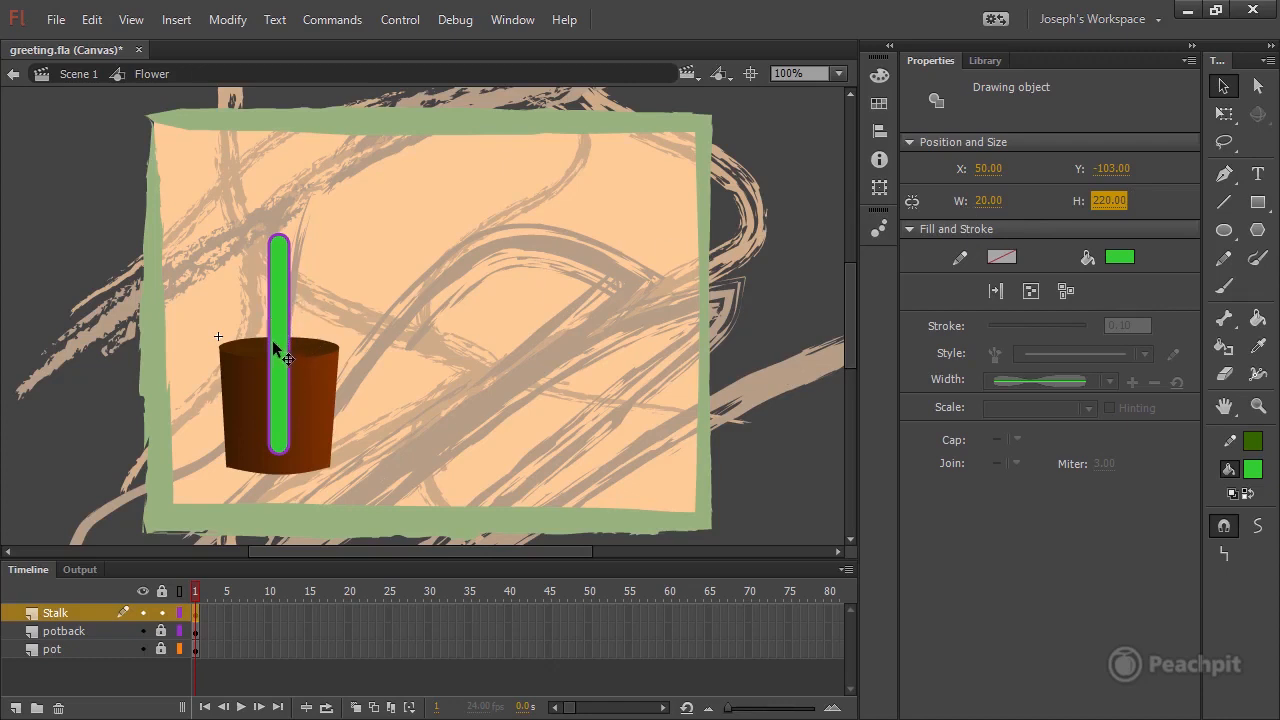
Unlock the pot and potback layers, and align the stalk, rim oval and pot body on their horizontal centers.
{"action": "left_click", "coordinate": [163, 648]}
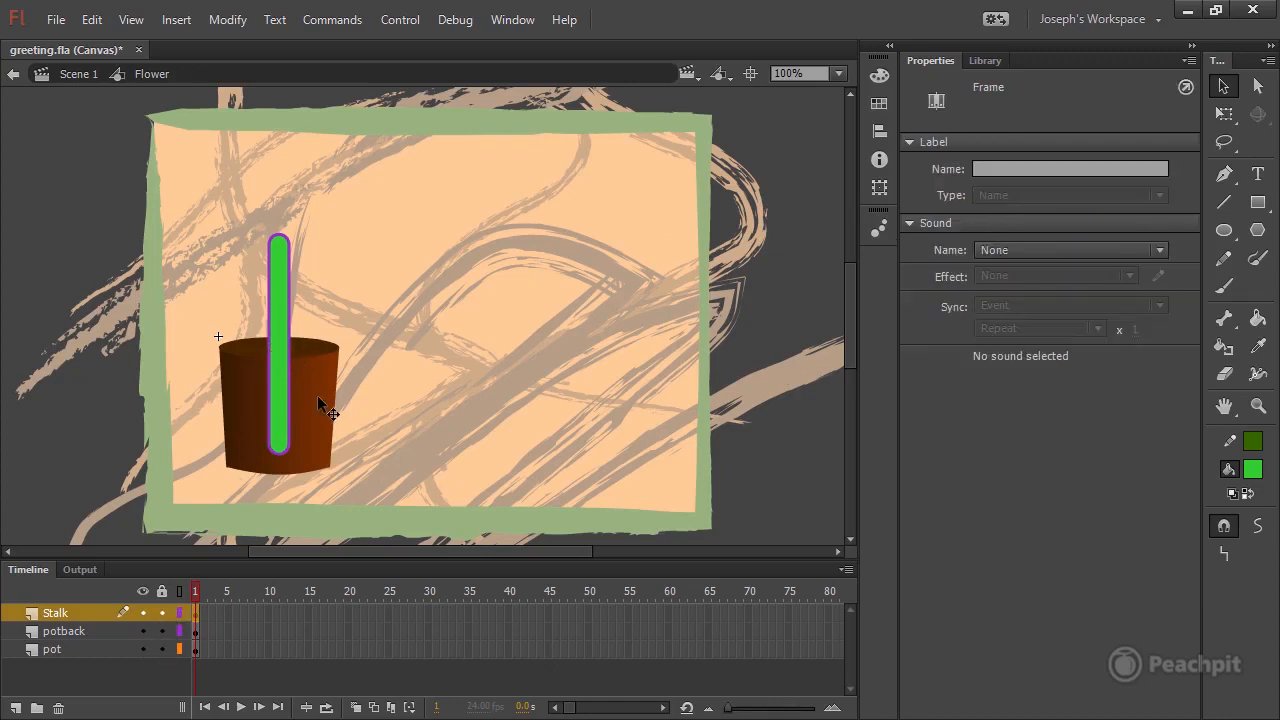
{"action": "mouse_move", "coordinate": [124, 166]}
{"action": "left_mouse_down"}
{"action": "mouse_move", "coordinate": [274, 254]}
{"action": "mouse_move", "coordinate": [384, 489]}
{"action": "mouse_move", "coordinate": [461, 514]}
{"action": "left_mouse_up"}
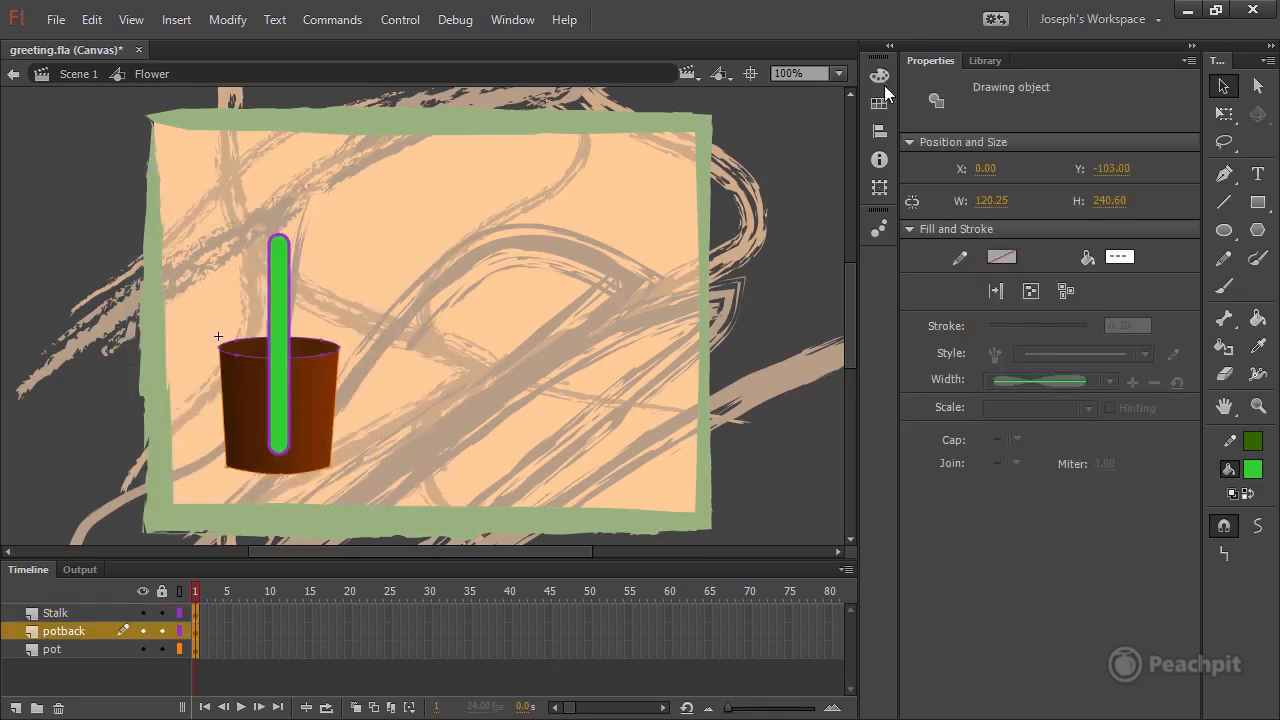
{"action": "left_click", "coordinate": [879, 131]}
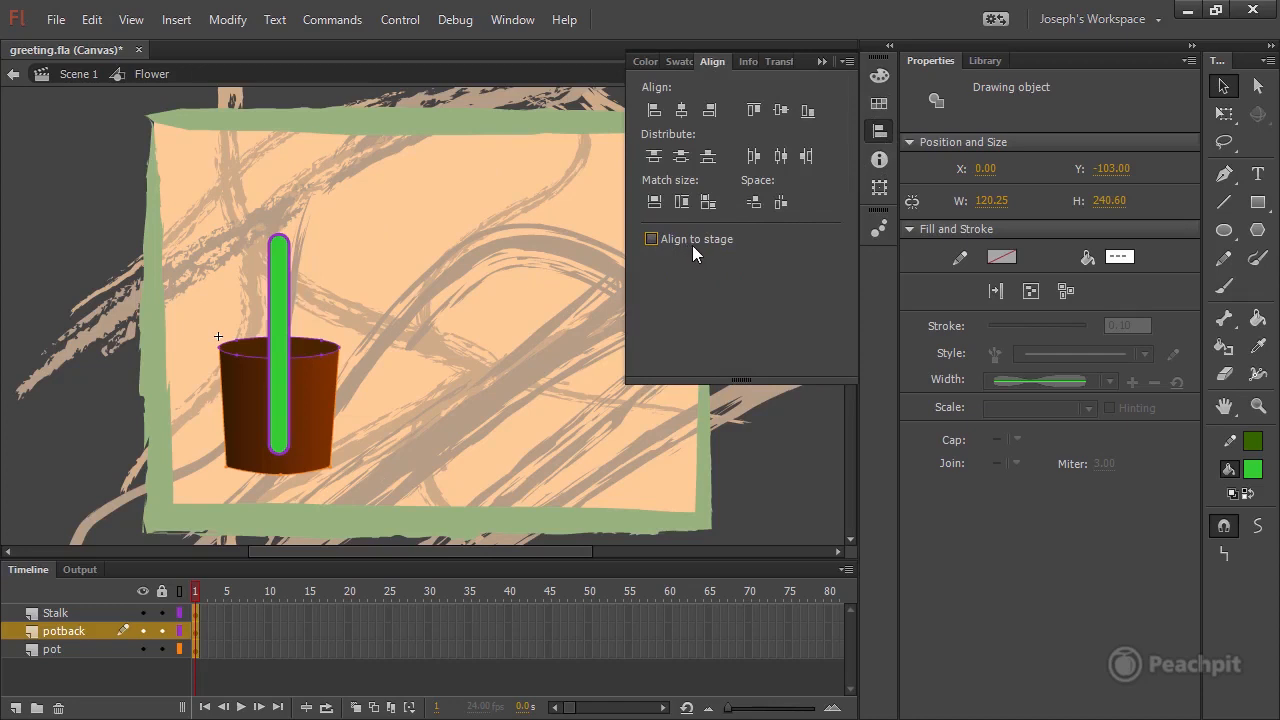
{"action": "left_click", "coordinate": [679, 110]}
{"action": "left_click", "coordinate": [822, 61]}
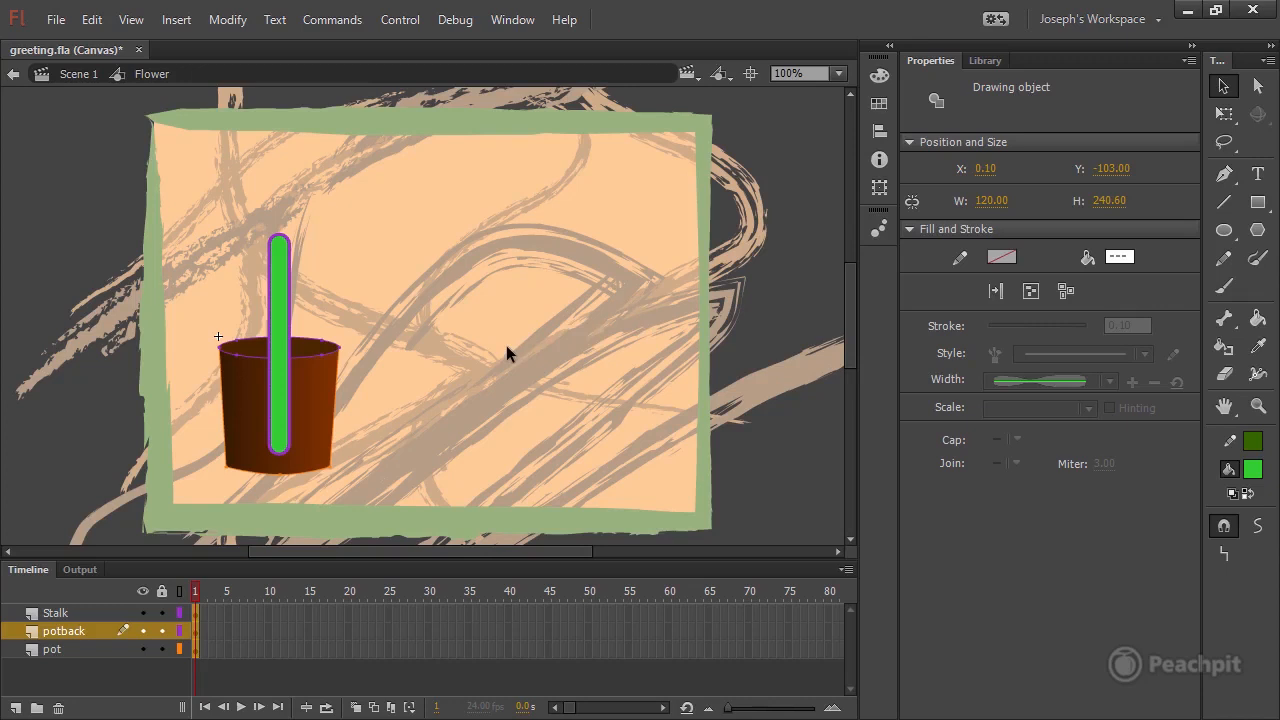
{"action": "left_click", "coordinate": [77, 425]}
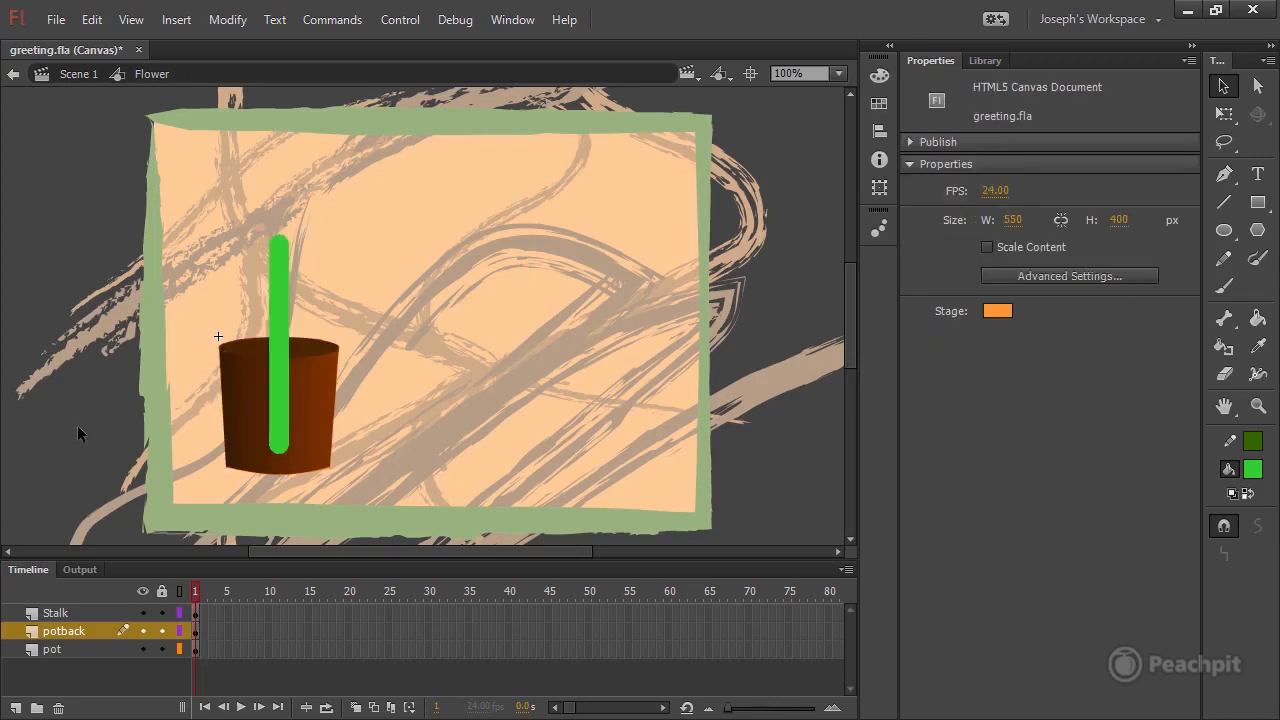
Reorder the layers so Stalk lies between pot on top and potback at the bottom, and lock pot and potback.
{"action": "left_click", "coordinate": [53, 613]}
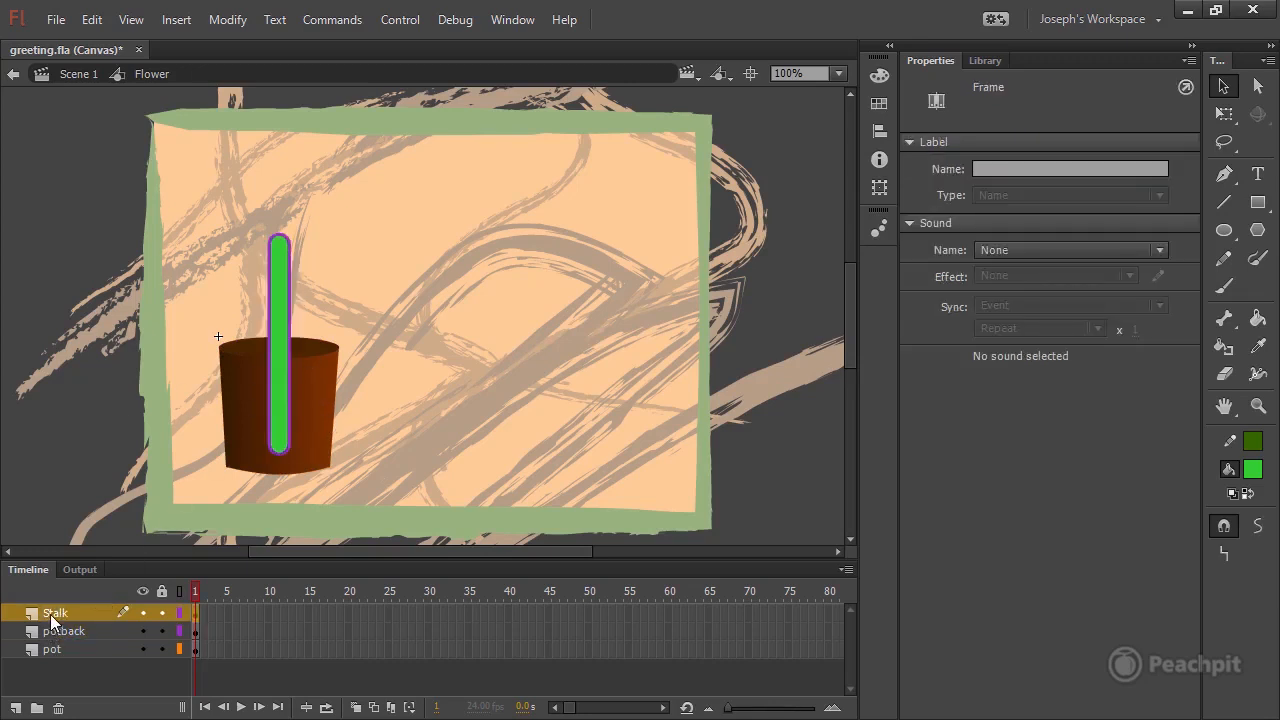
{"action": "left_click_drag", "start_coordinate": [51, 611], "coordinate": [65, 653]}
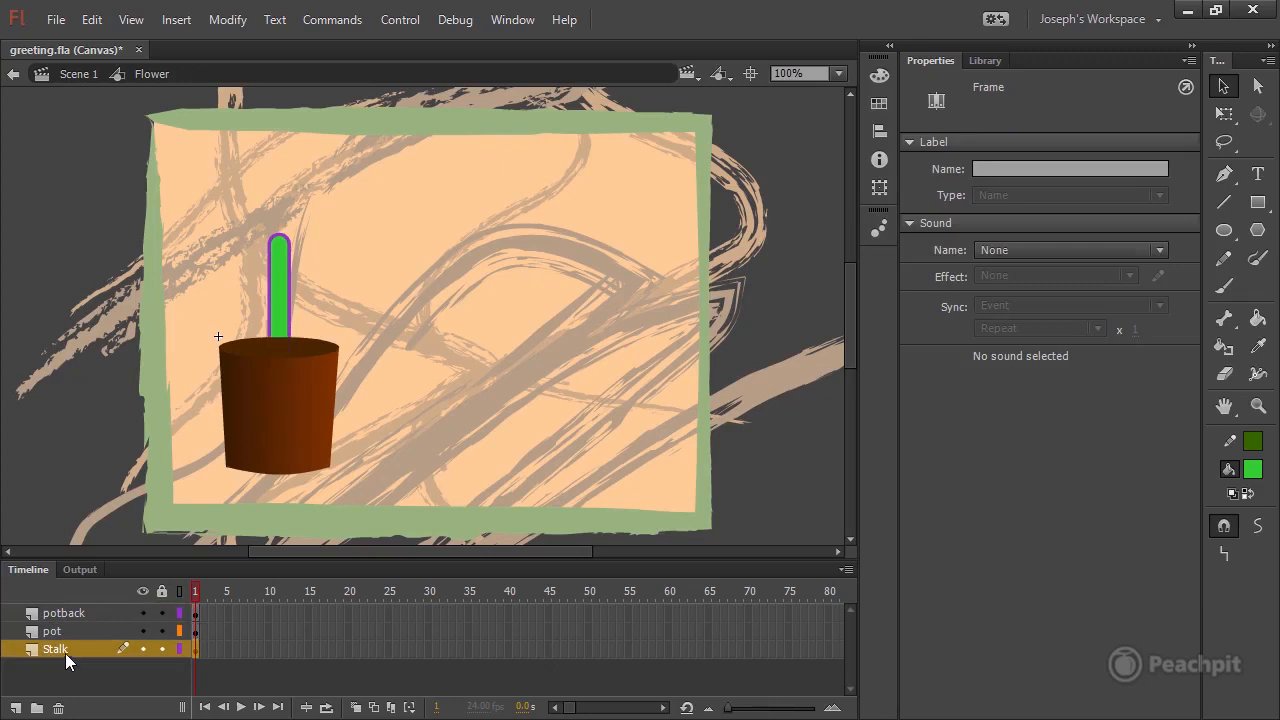
{"action": "left_click_drag", "start_coordinate": [70, 607], "coordinate": [68, 655]}
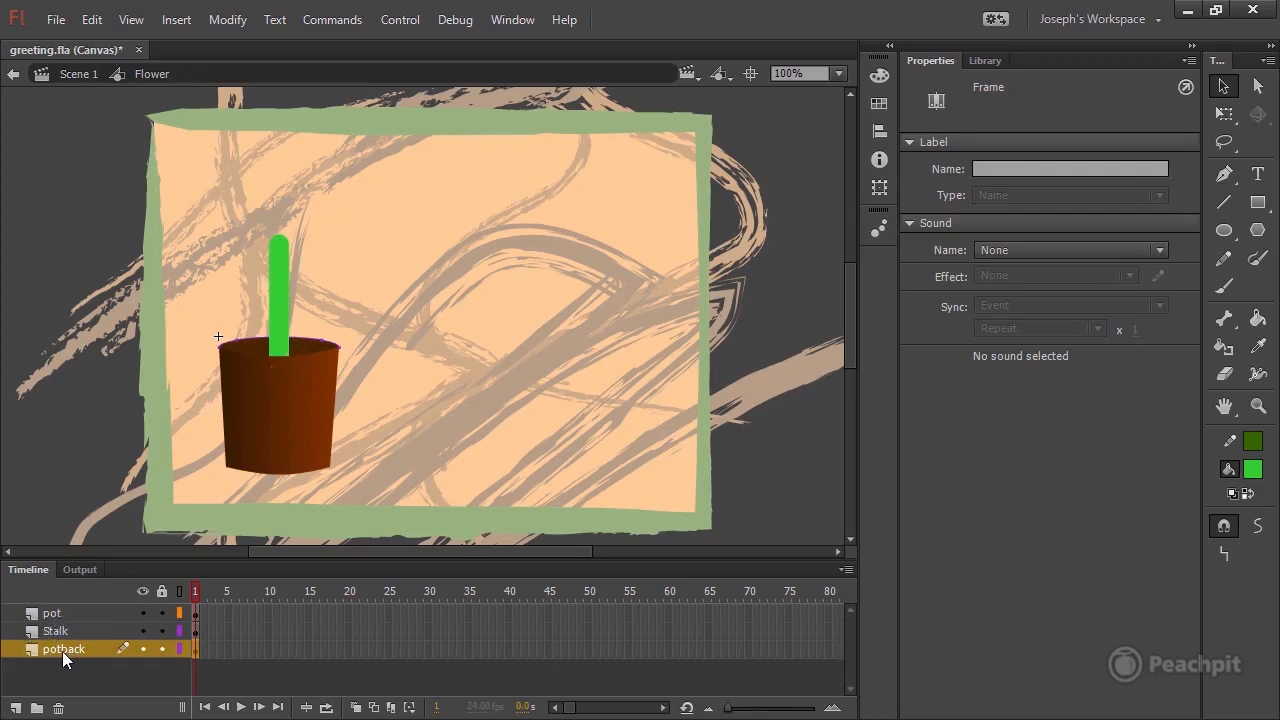
{"action": "left_click", "coordinate": [161, 650]}
{"action": "left_click", "coordinate": [71, 615]}
{"action": "left_click", "coordinate": [160, 614]}
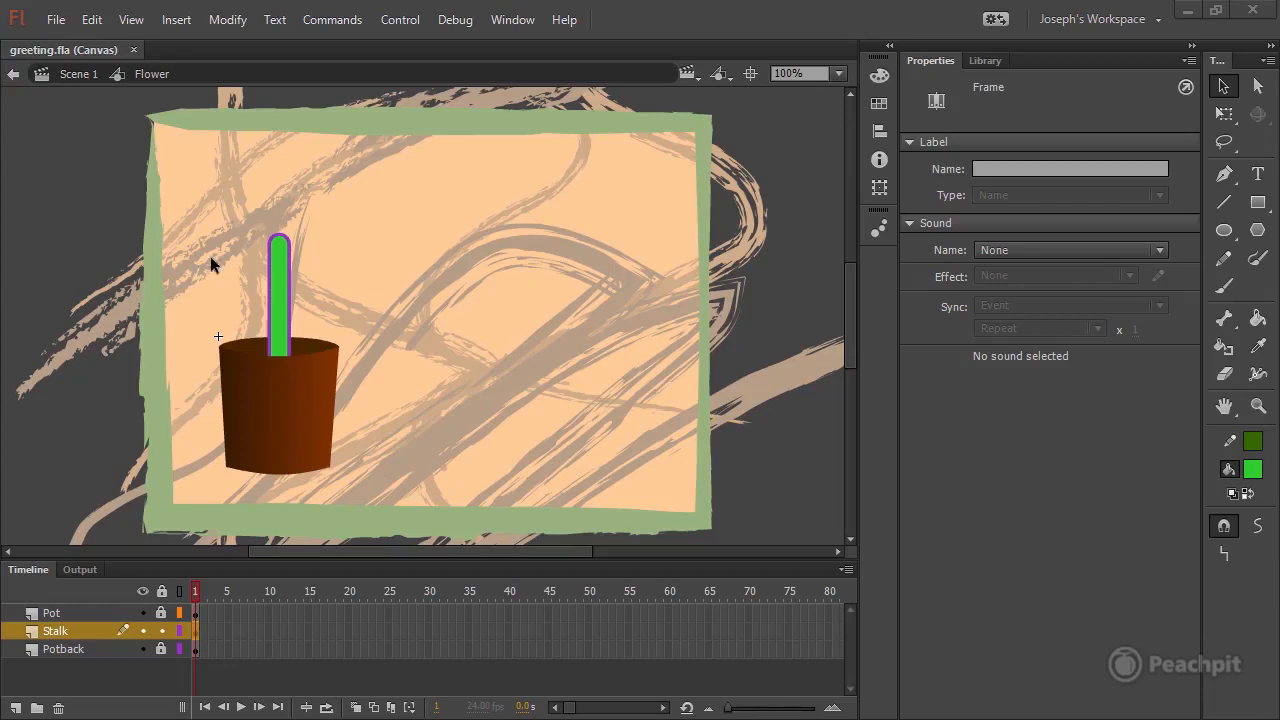
Choose the Bone tool and hide the Pot and Potback layers to leave only the stalk showing in the symbol.
{"action": "left_click", "coordinate": [1224, 320]}
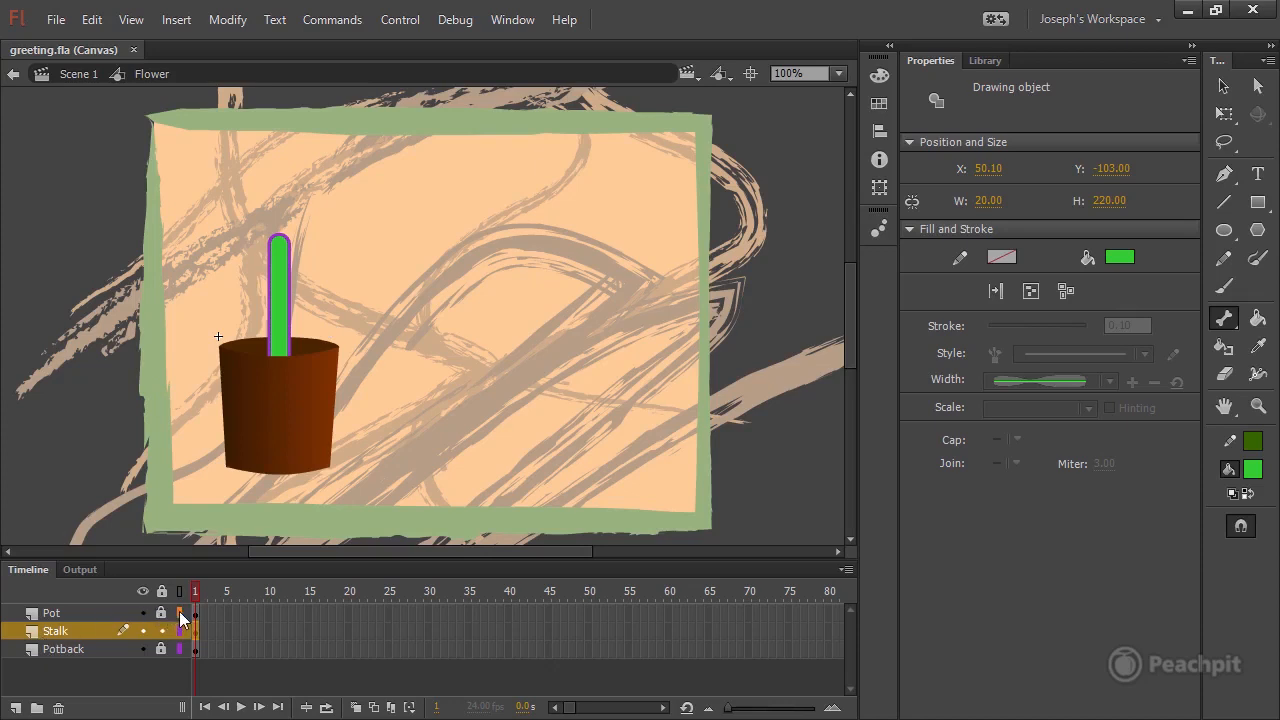
{"action": "left_click", "coordinate": [142, 612]}
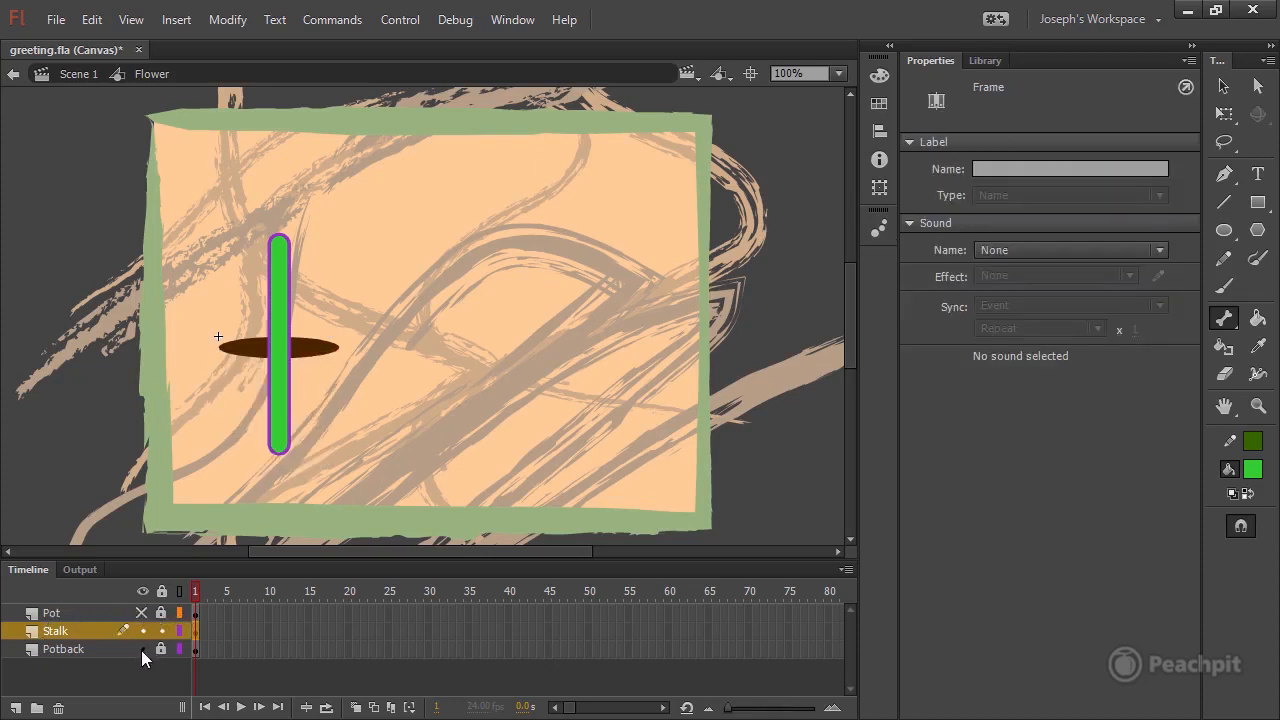
{"action": "left_click", "coordinate": [142, 649]}
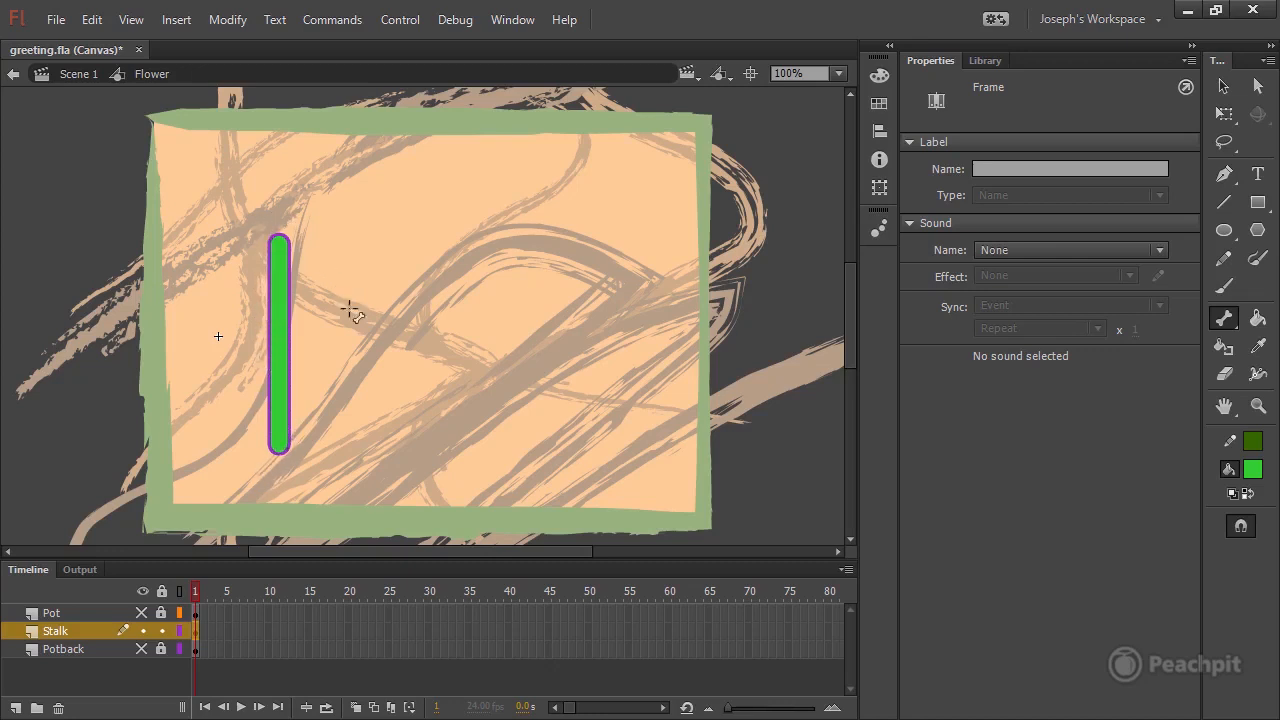
Build a chain of five connected bones up the middle of the stalk, from its base to its tip.
{"action": "left_click", "coordinate": [277, 443]}
{"action": "left_click", "coordinate": [840, 73]}
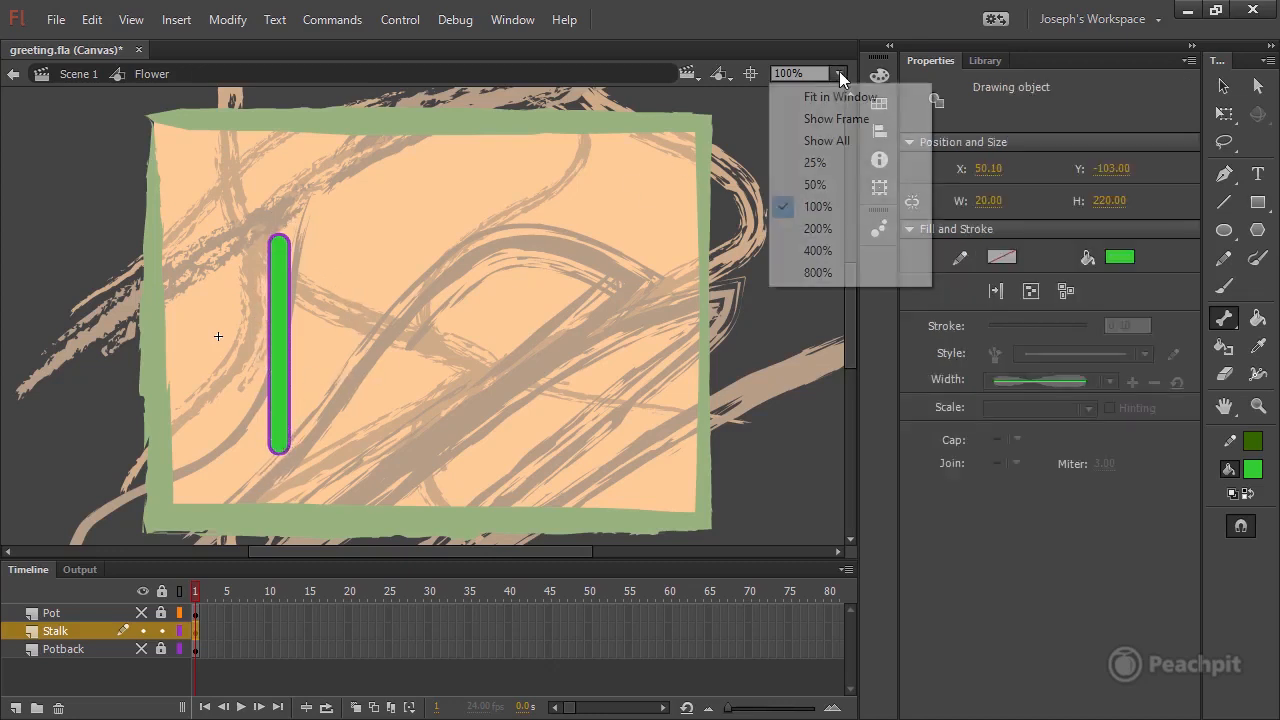
{"action": "left_click", "coordinate": [836, 229]}
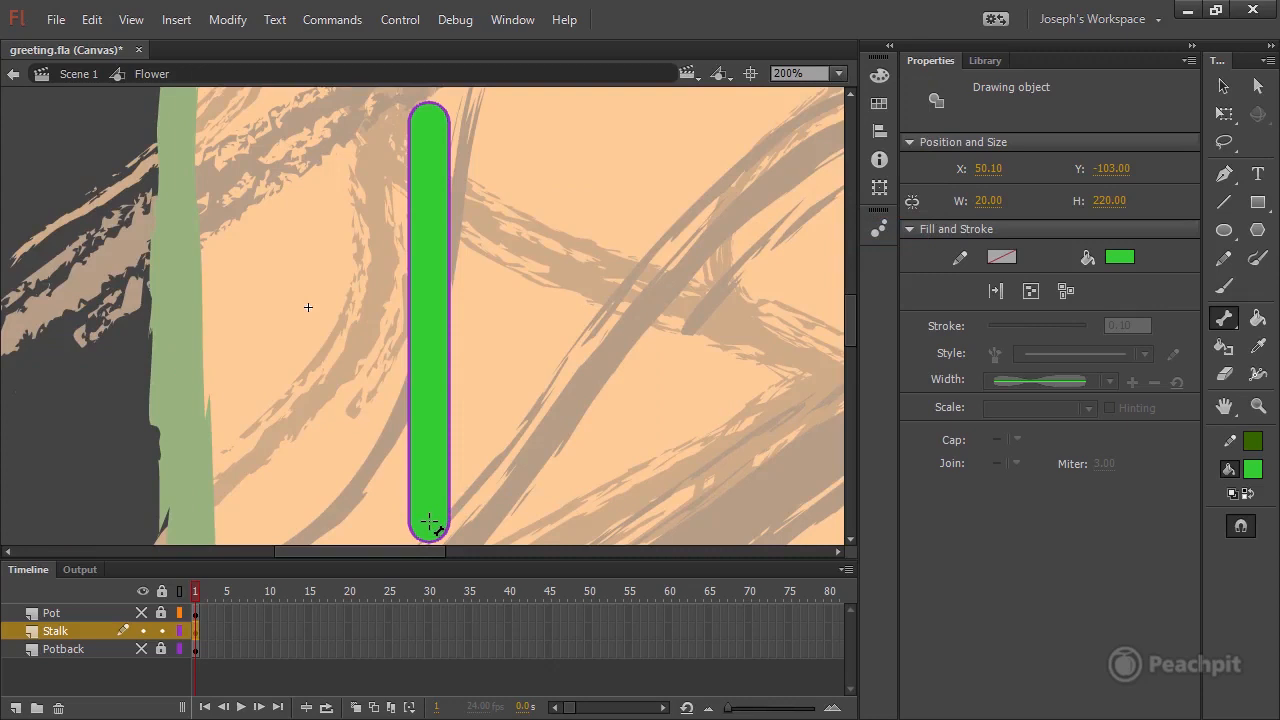
{"action": "left_click_drag", "start_coordinate": [430, 521], "coordinate": [432, 375]}
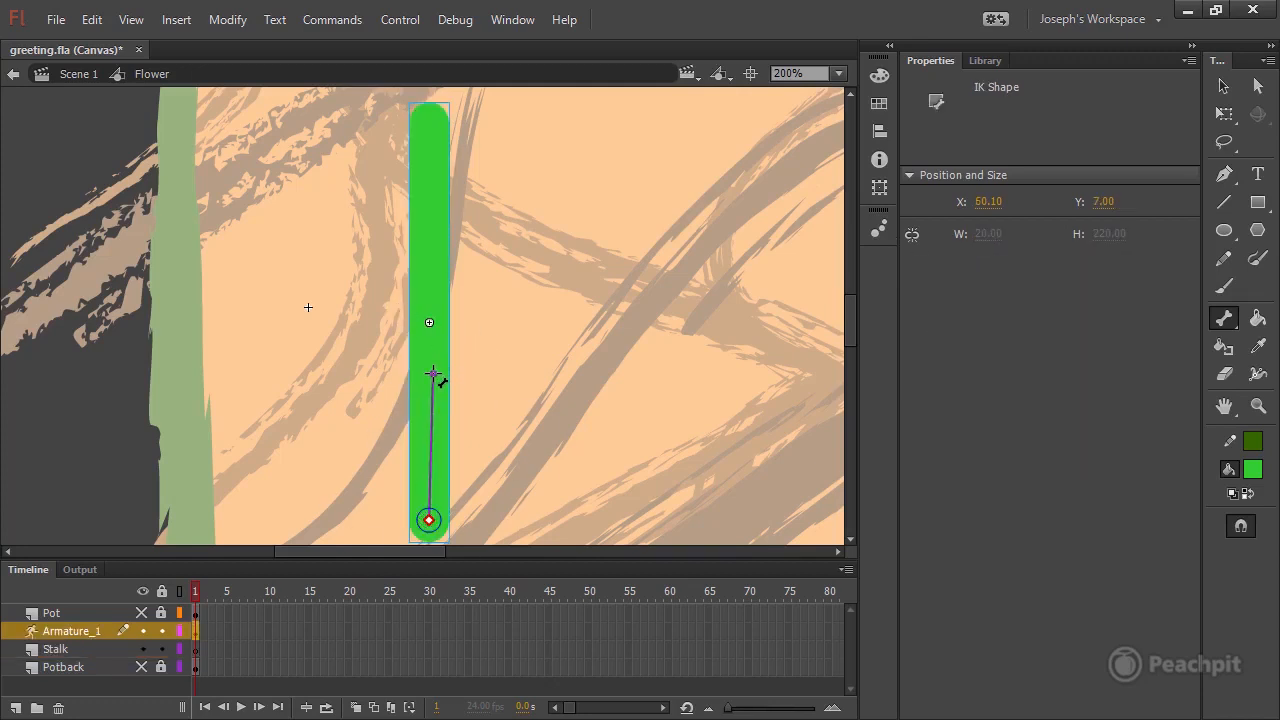
{"action": "left_click_drag", "start_coordinate": [432, 374], "coordinate": [431, 222]}
{"action": "left_click_drag", "start_coordinate": [431, 222], "coordinate": [432, 115]}
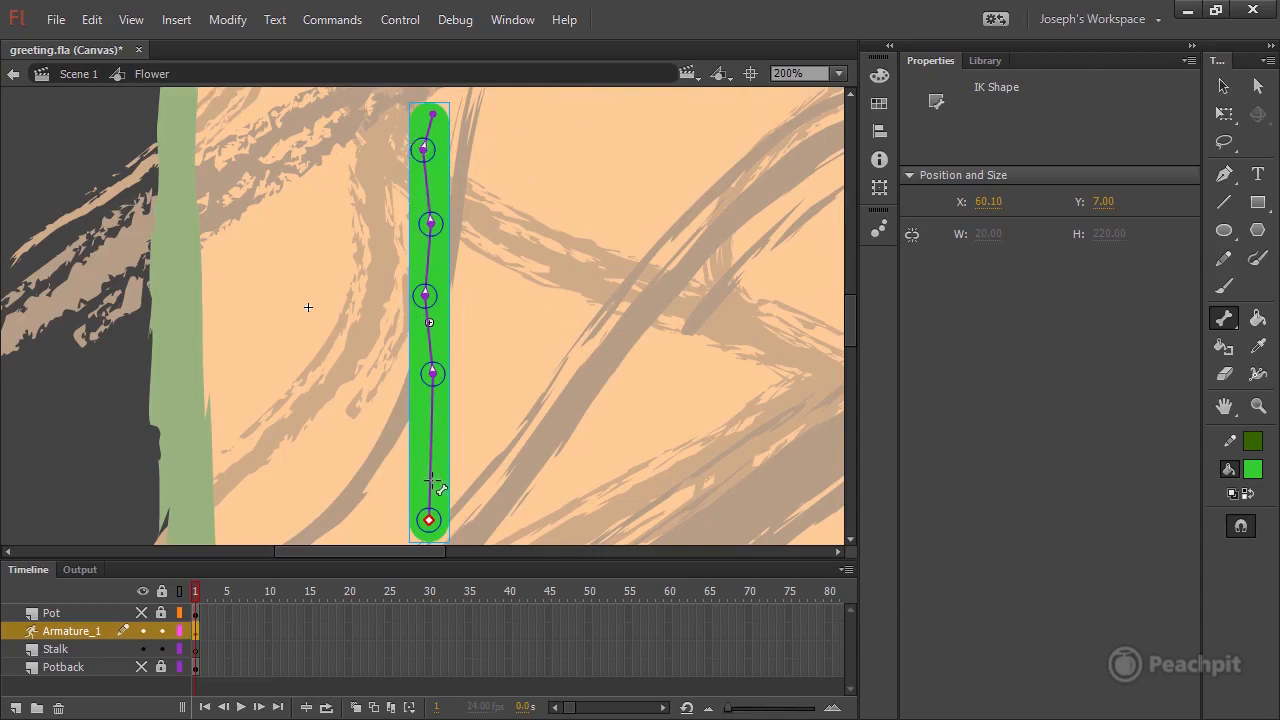
Examine the properties of individual bones along the stalk, ending with the root bone at its base.
{"action": "left_click", "coordinate": [1225, 88]}
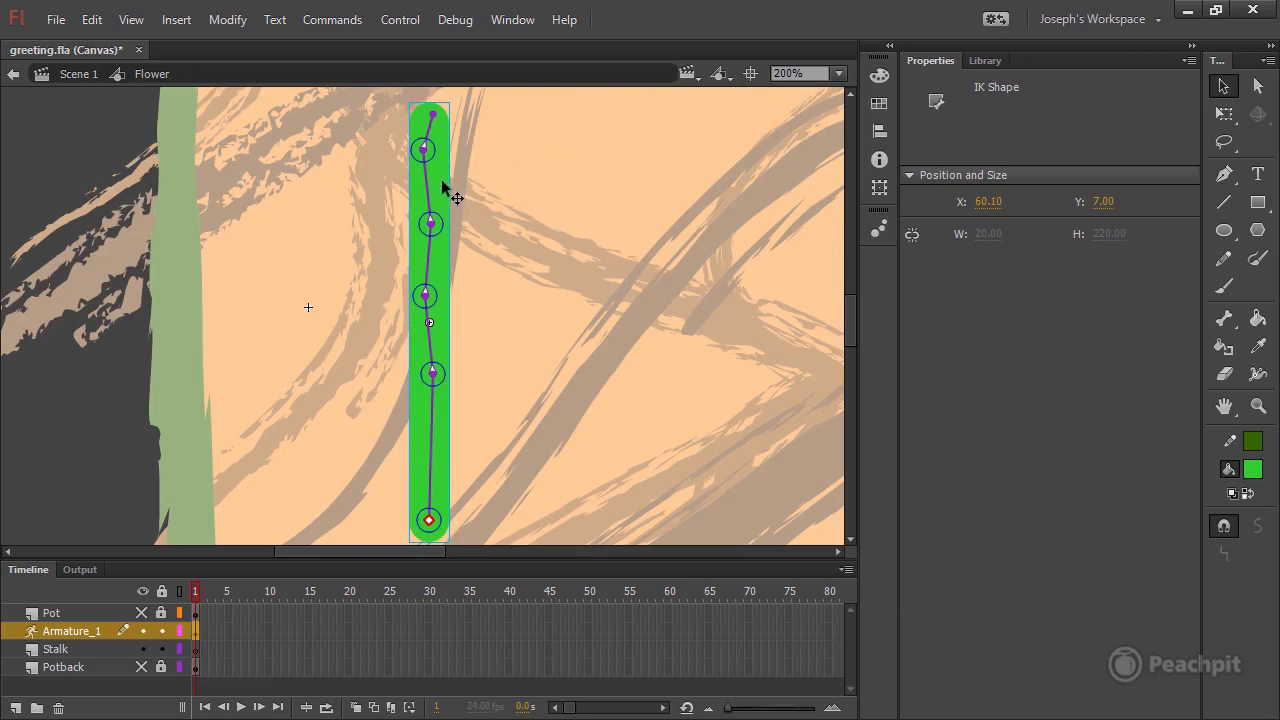
{"action": "left_click", "coordinate": [429, 188]}
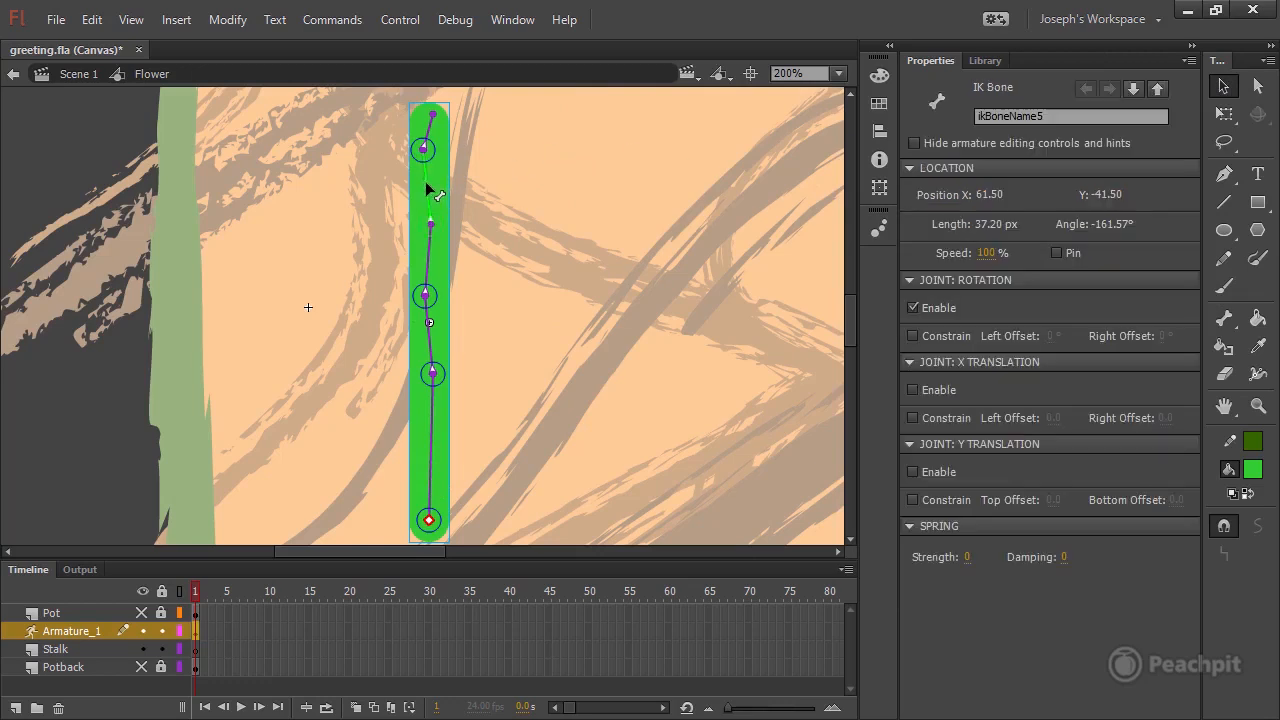
{"action": "left_click", "coordinate": [429, 280]}
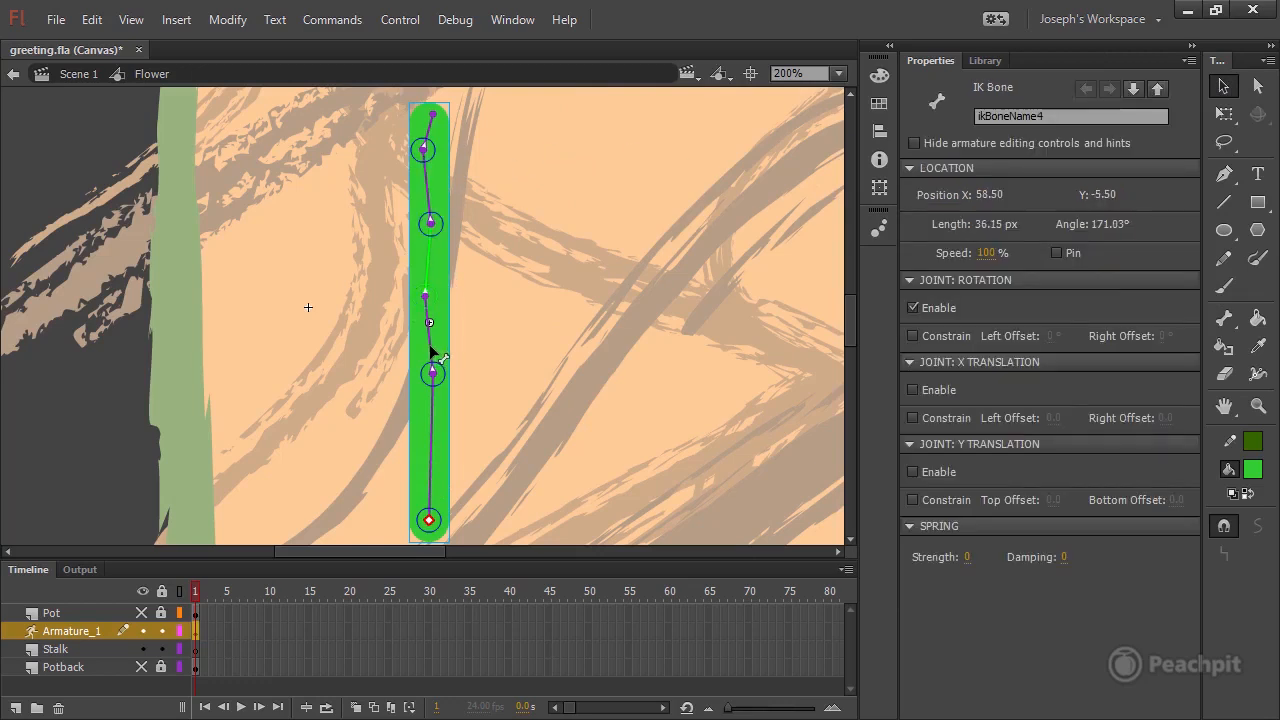
{"action": "left_click", "coordinate": [432, 347]}
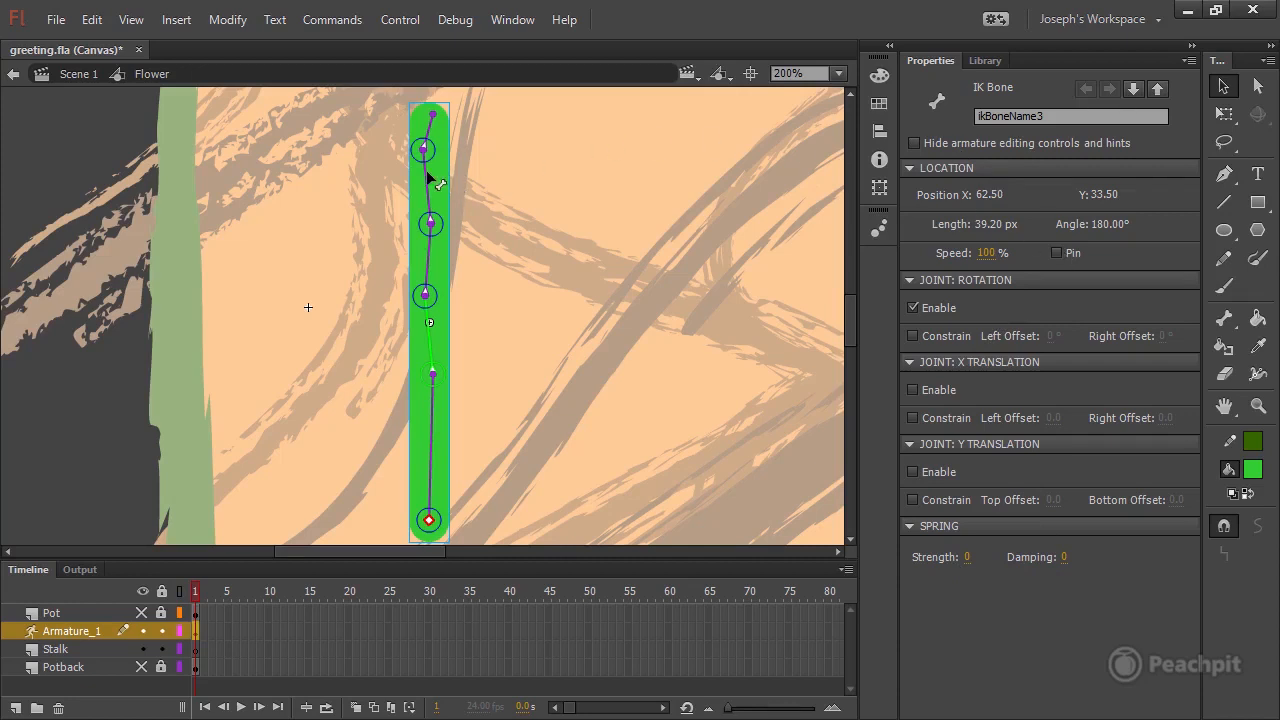
{"action": "left_click", "coordinate": [428, 524]}
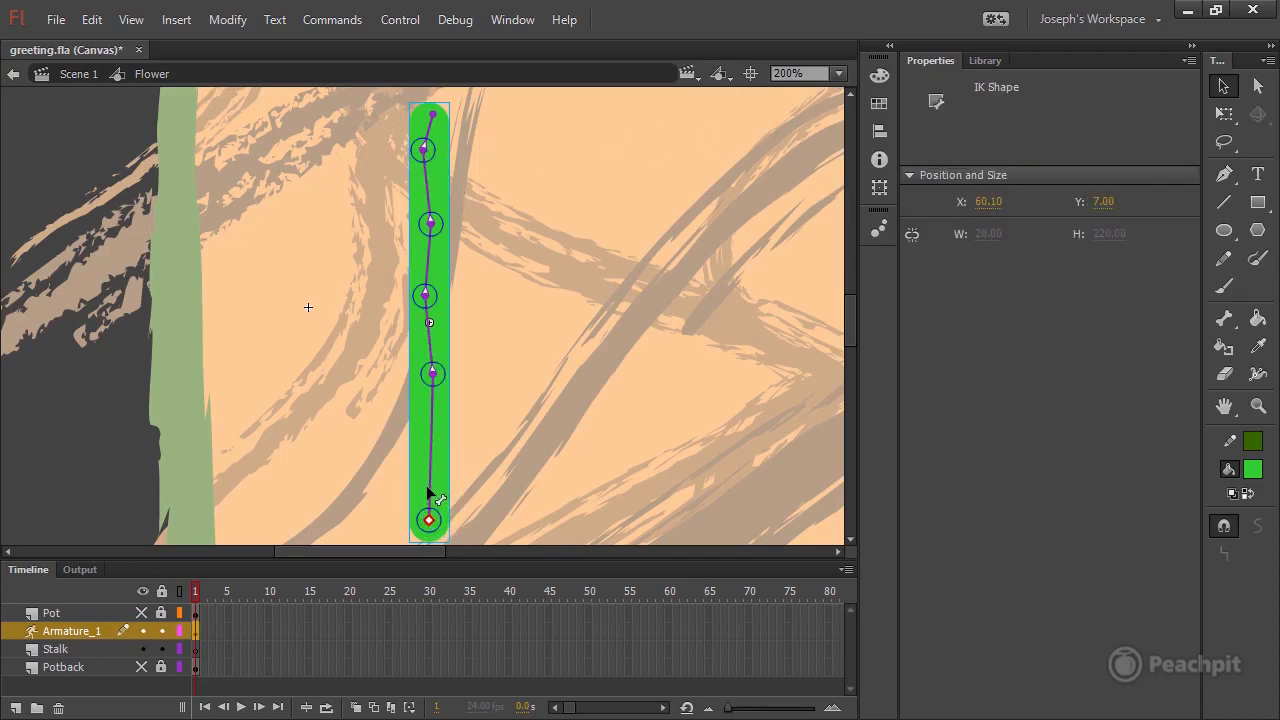
{"action": "left_click", "coordinate": [431, 500]}
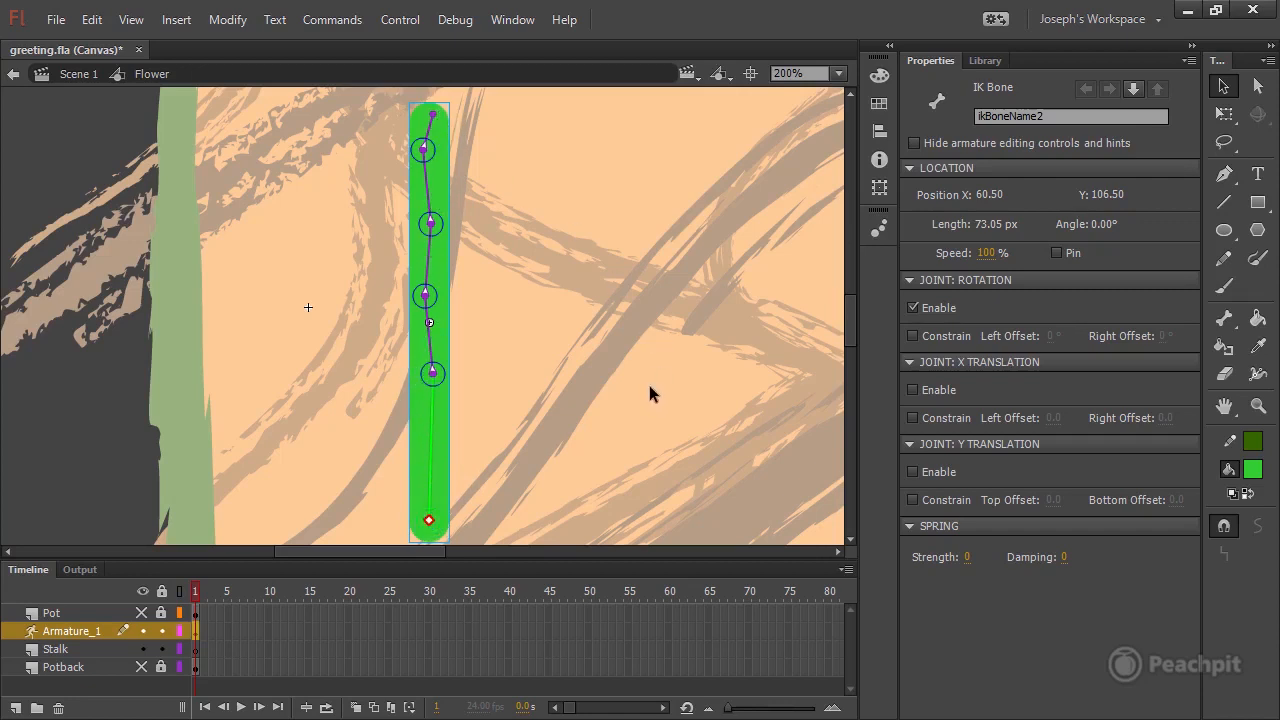
Delete the emptied Stalk layer and rename the armature layer Stalk.
{"action": "left_click", "coordinate": [55, 651]}
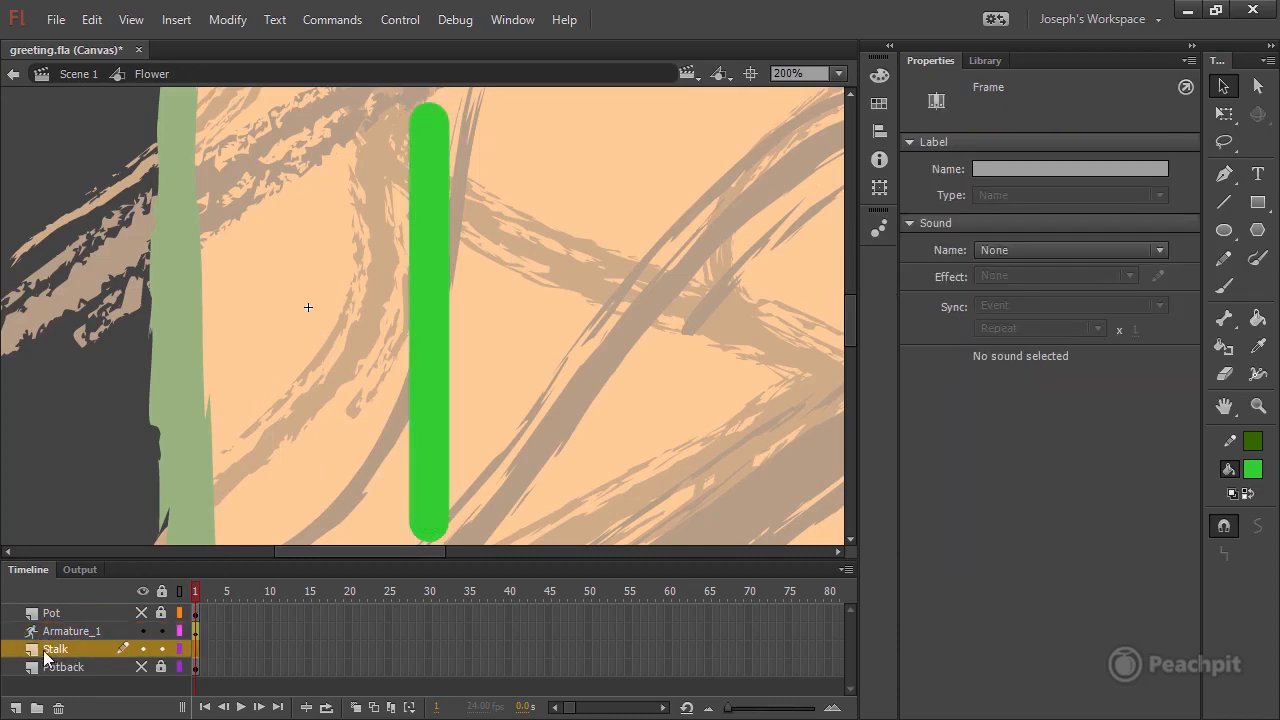
{"action": "left_click_drag", "start_coordinate": [200, 651], "coordinate": [192, 652]}
{"action": "left_click", "coordinate": [58, 708]}
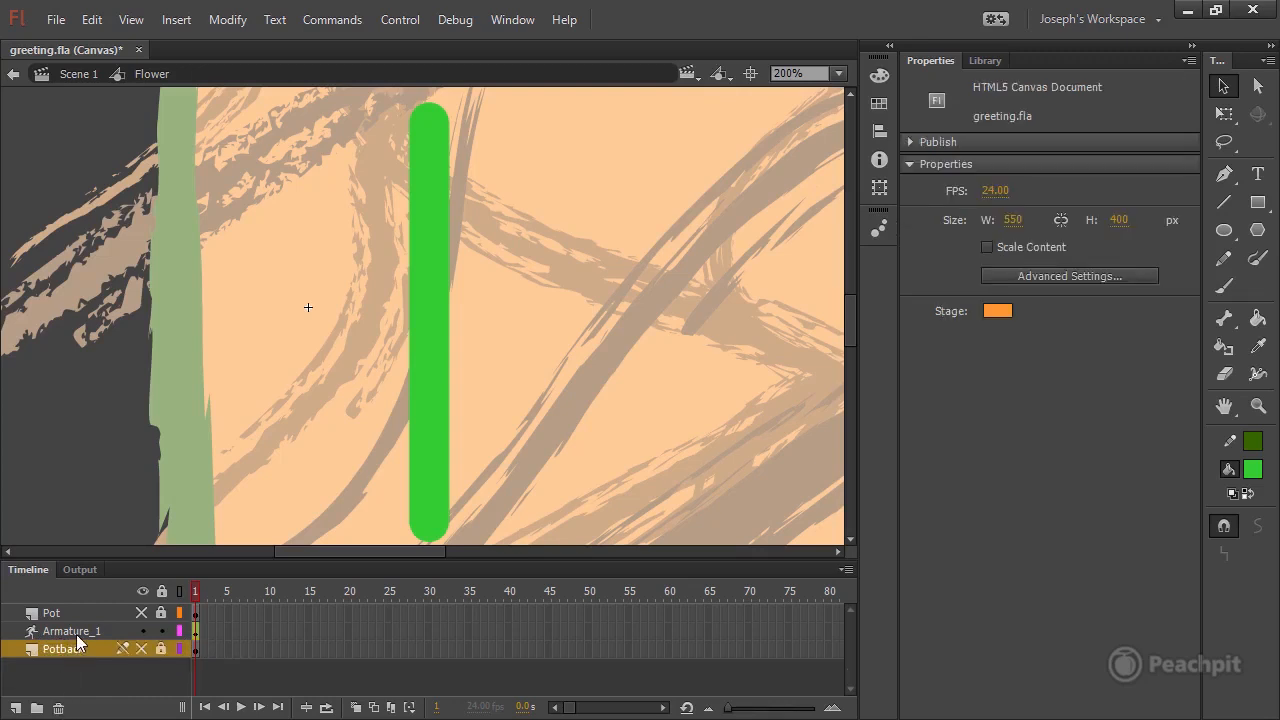
{"action": "double_click", "coordinate": [78, 631]}
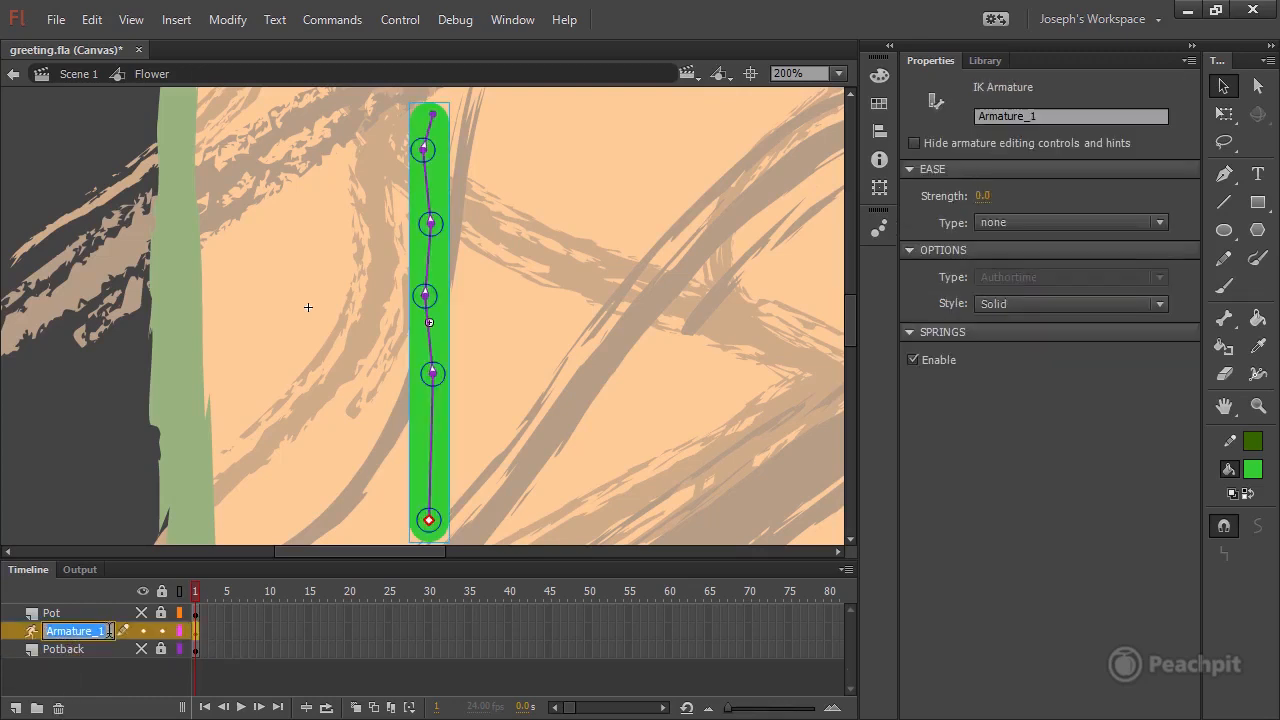
{"action": "left_click_drag", "start_coordinate": [110, 631], "coordinate": [50, 633]}
{"action": "type", "text": "Stalk"}
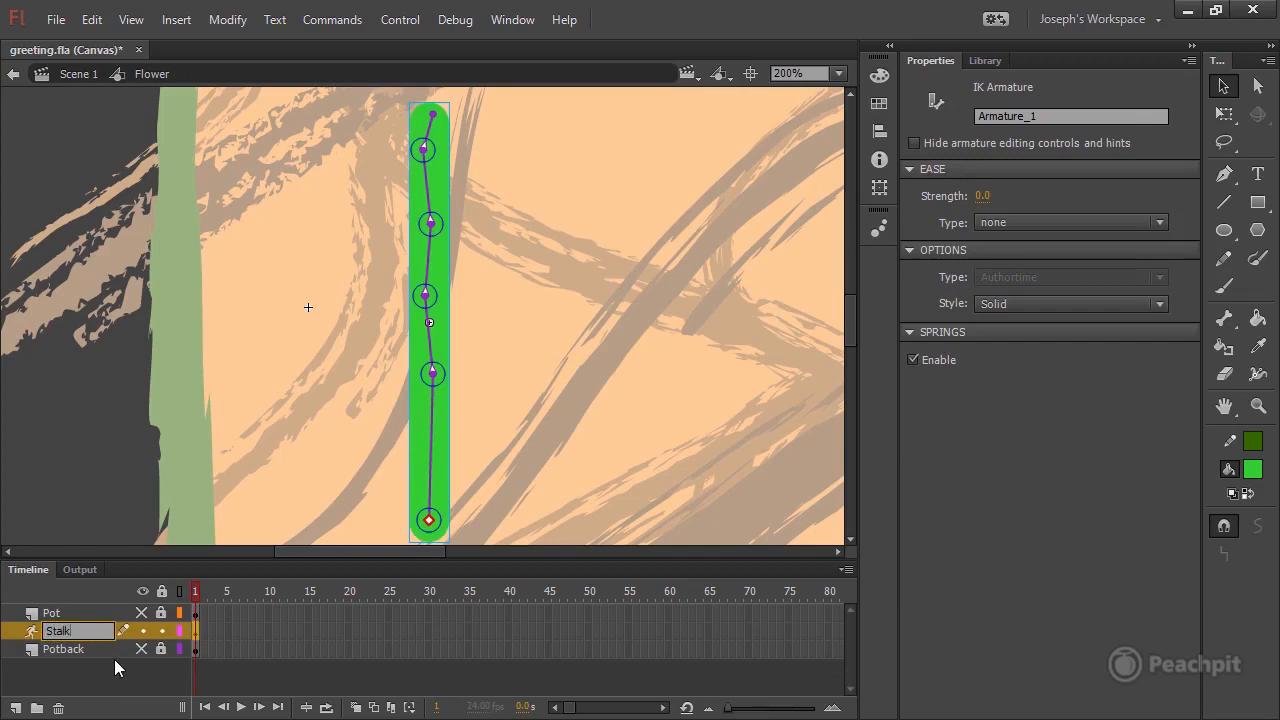
{"action": "left_click", "coordinate": [68, 648]}
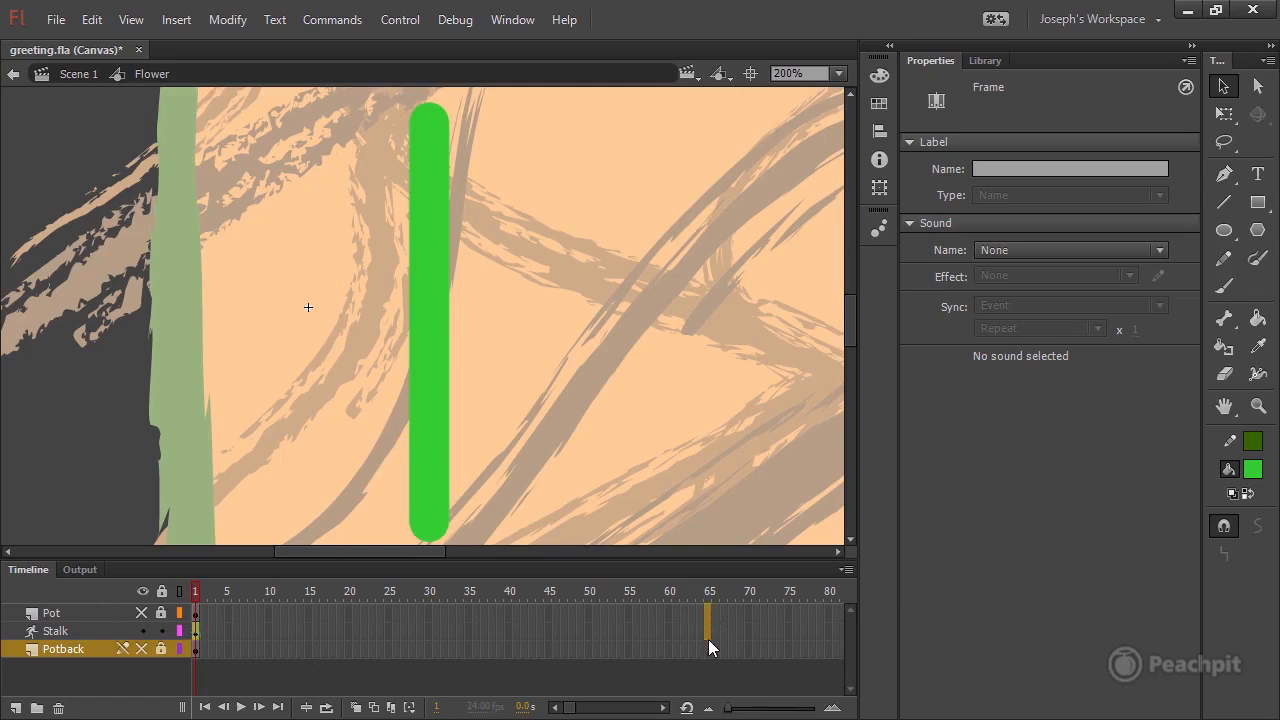
Extend the Pot, Stalk and Potback layers by inserting frames up to frame 65.
{"action": "left_click_drag", "start_coordinate": [709, 640], "coordinate": [708, 651]}
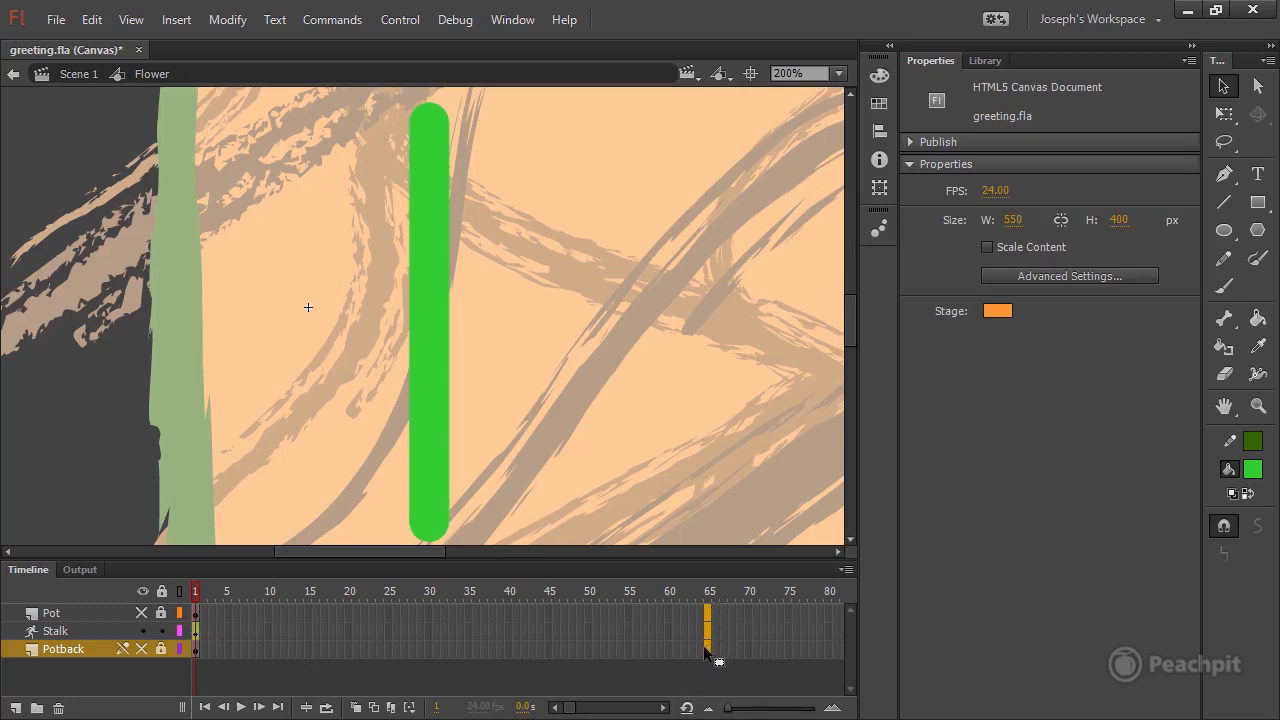
{"action": "left_click", "coordinate": [184, 22]}
{"action": "mouse_move", "coordinate": [228, 145]}
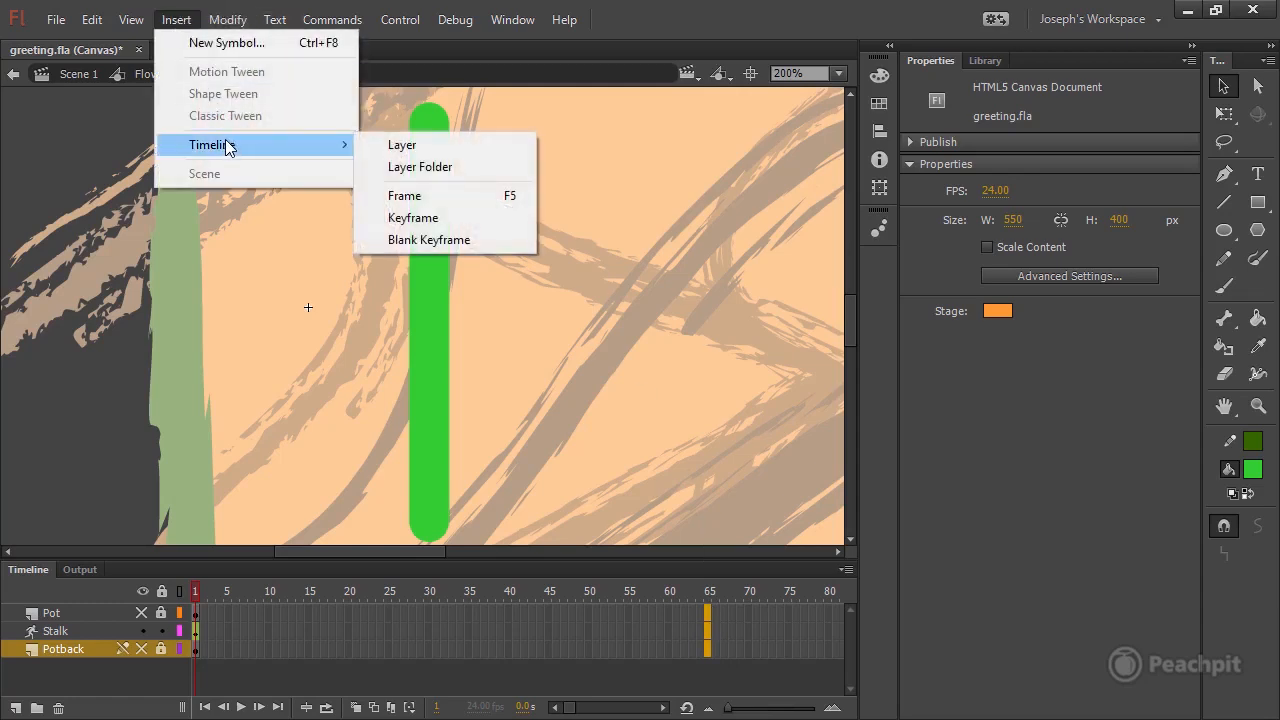
{"action": "left_click", "coordinate": [410, 197]}
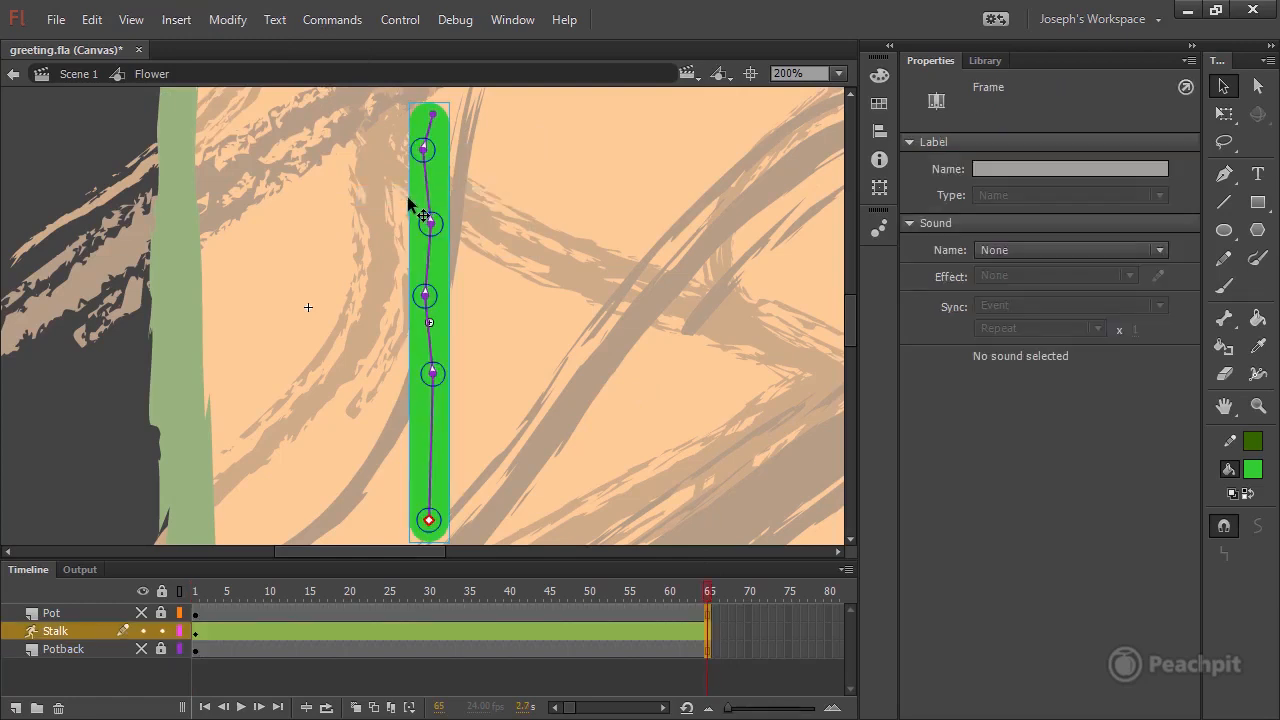
Try bending the stalk over by its tip bone at frame 1, and undo the bend.
{"action": "mouse_move", "coordinate": [196, 592]}
{"action": "left_mouse_down"}
{"action": "mouse_move", "coordinate": [725, 592]}
{"action": "mouse_move", "coordinate": [195, 591]}
{"action": "left_mouse_up"}
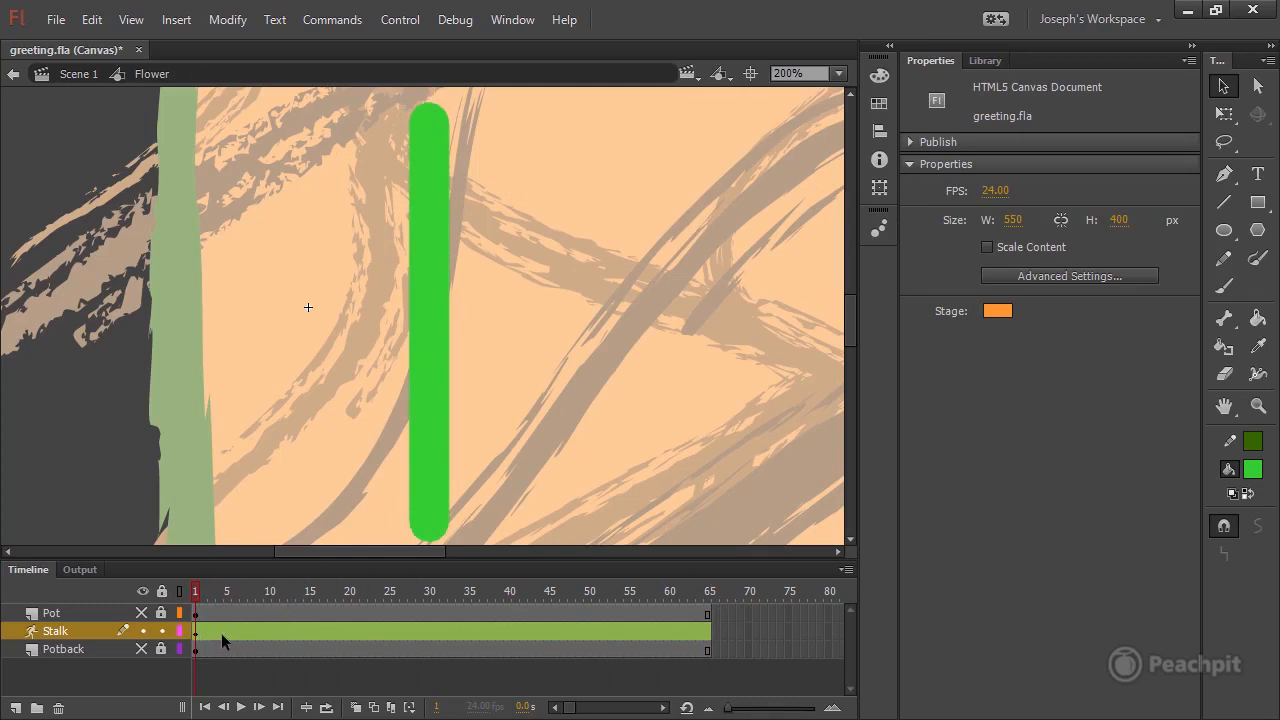
{"action": "left_click_drag", "start_coordinate": [196, 588], "coordinate": [275, 592]}
{"action": "left_click_drag", "start_coordinate": [275, 596], "coordinate": [186, 592]}
{"action": "left_click", "coordinate": [448, 138]}
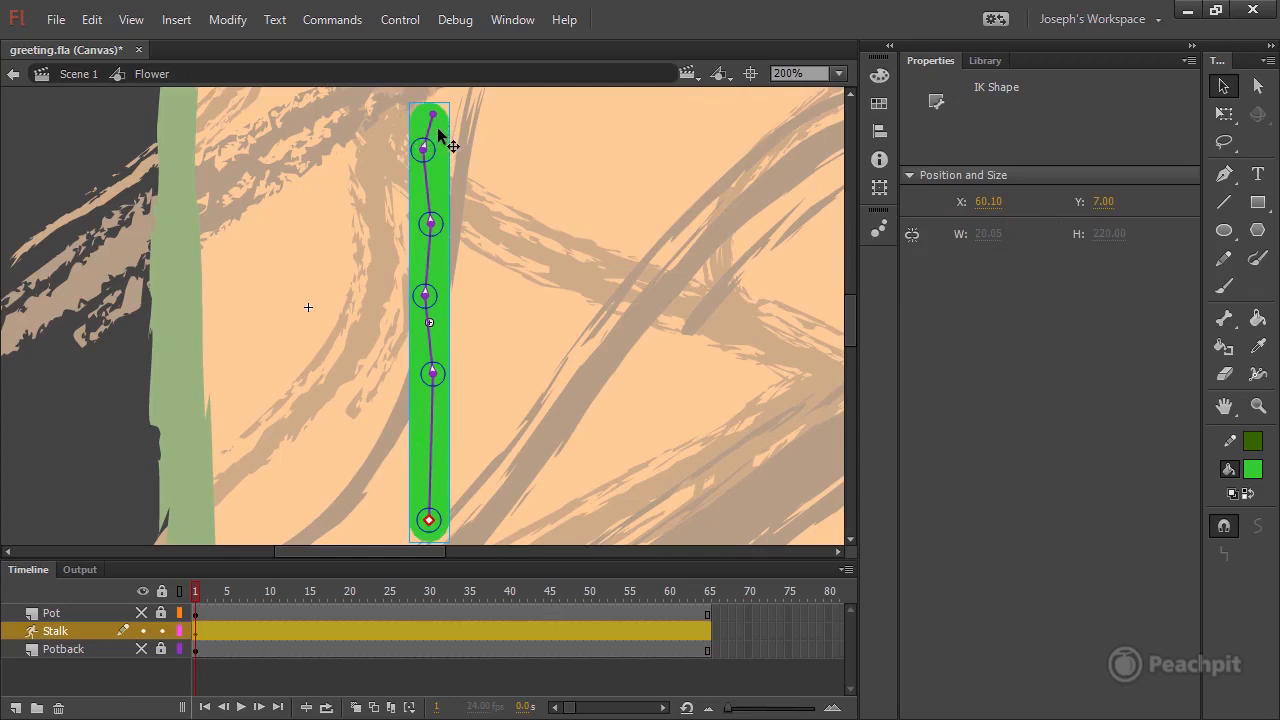
{"action": "left_click_drag", "start_coordinate": [438, 130], "coordinate": [289, 203]}
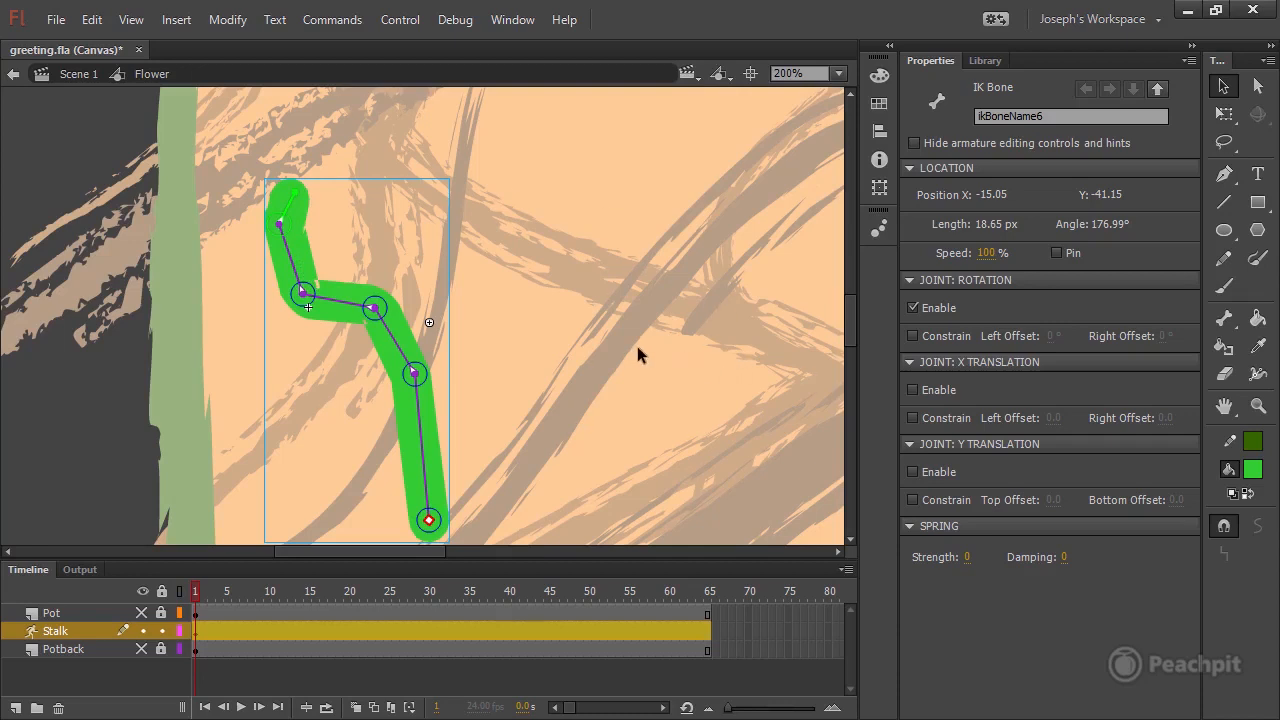
{"action": "key", "text": "ctrl+z"}
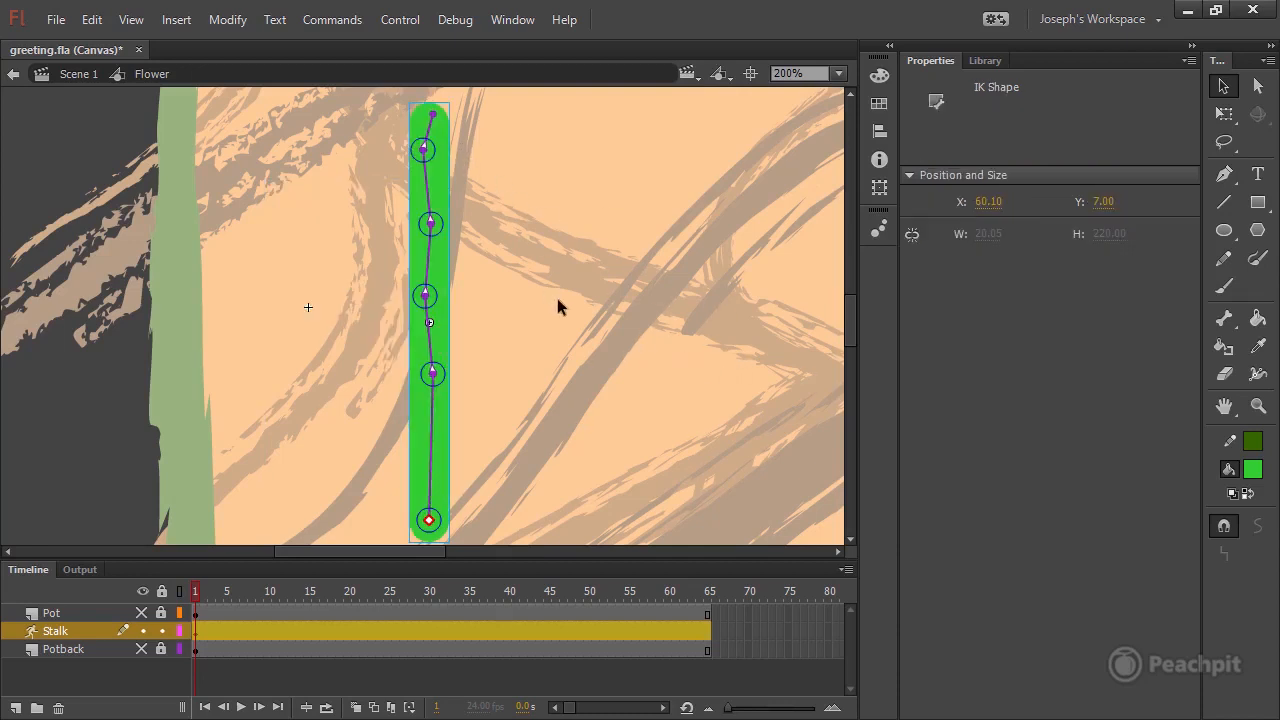
Make the hidden Pot and Potback layers visible, with the stage at 100% magnification, and save the document.
{"action": "left_click", "coordinate": [142, 613]}
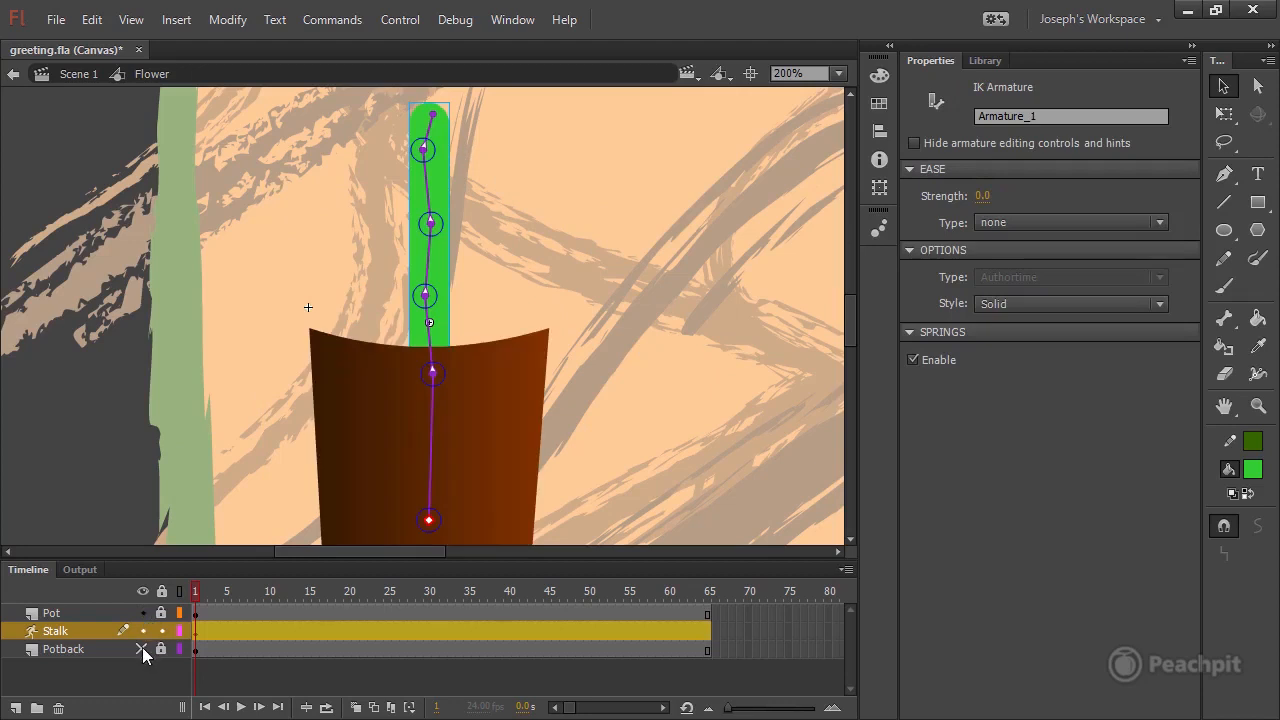
{"action": "left_click", "coordinate": [142, 649]}
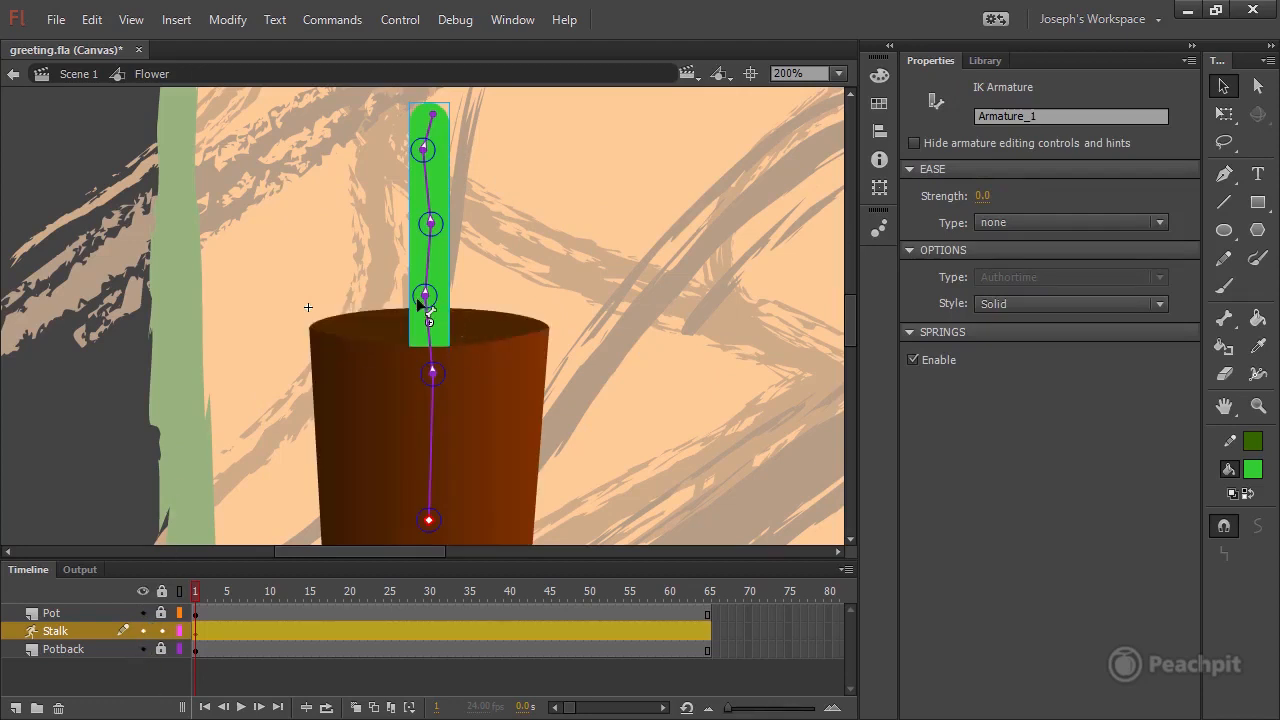
{"action": "left_click", "coordinate": [839, 73]}
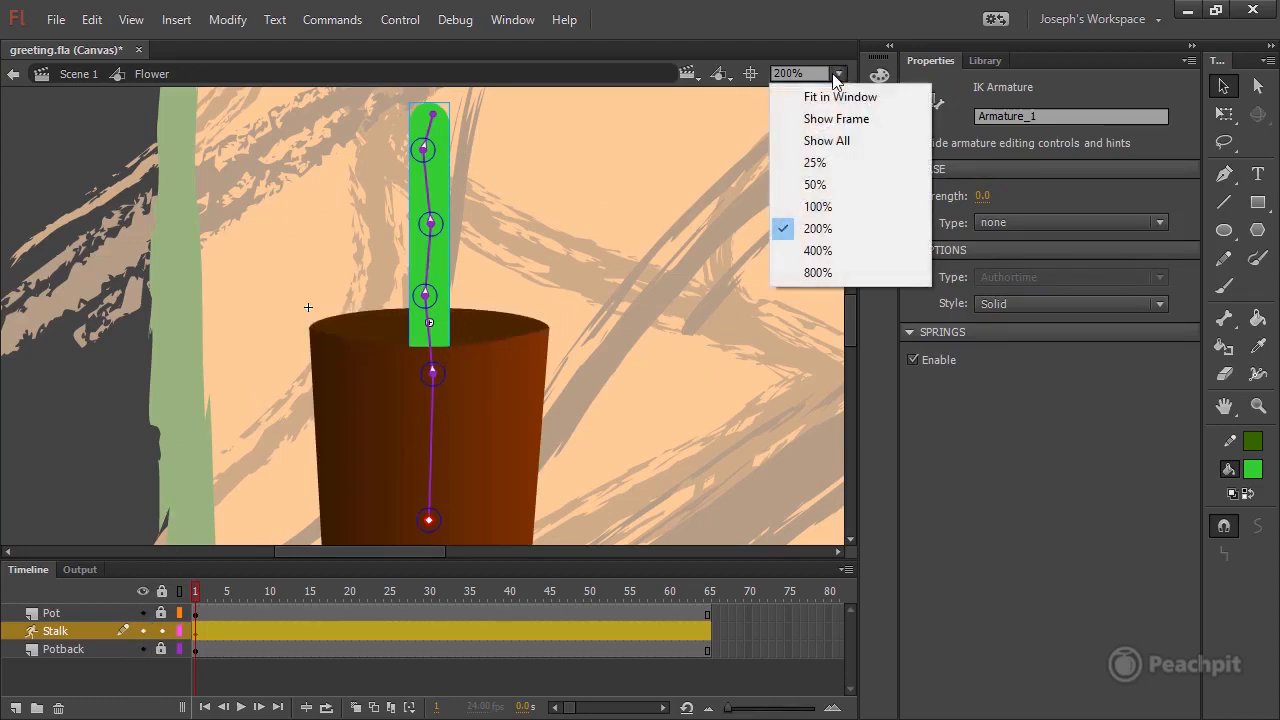
{"action": "left_click", "coordinate": [830, 207]}
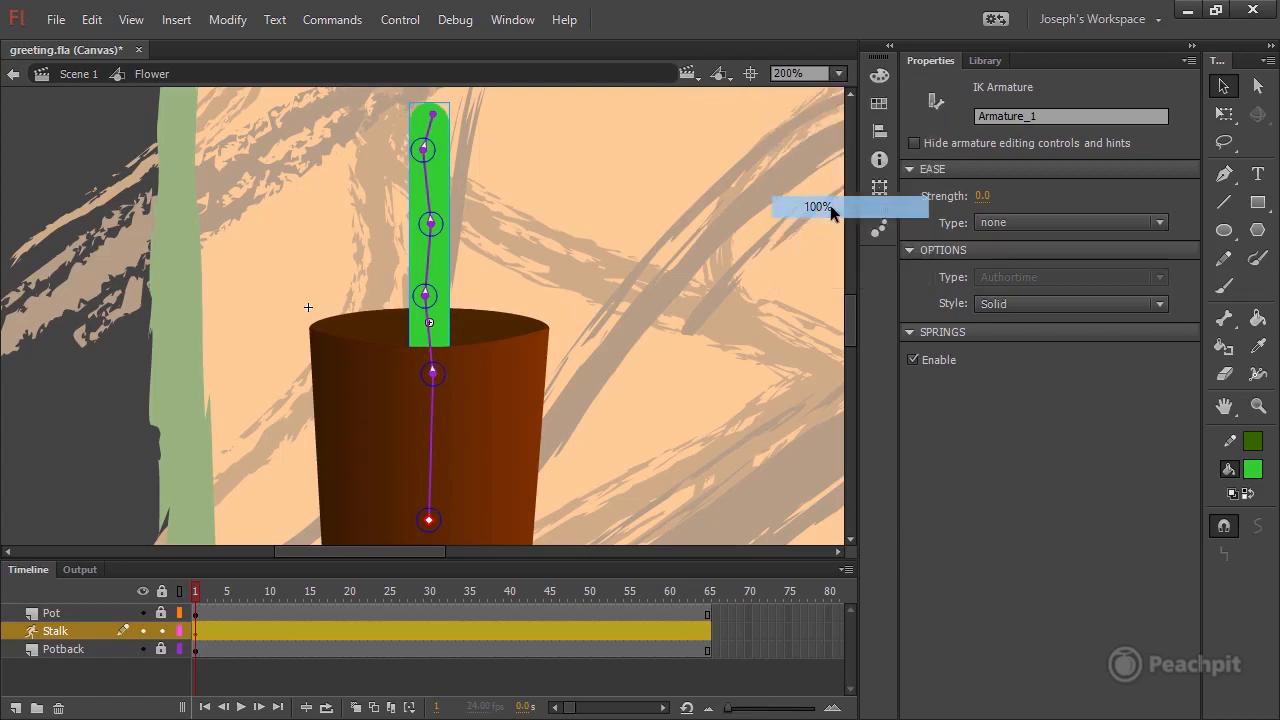
{"action": "left_click", "coordinate": [751, 76]}
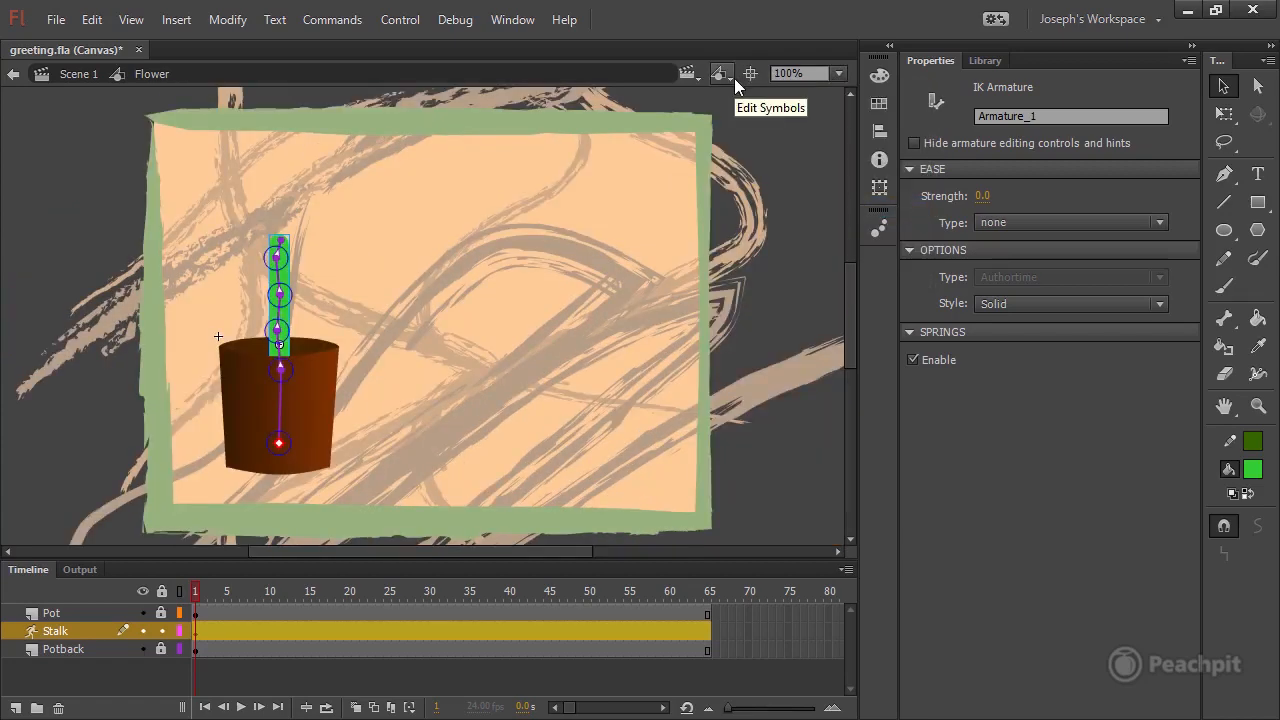
{"action": "key", "text": "ctrl+s"}
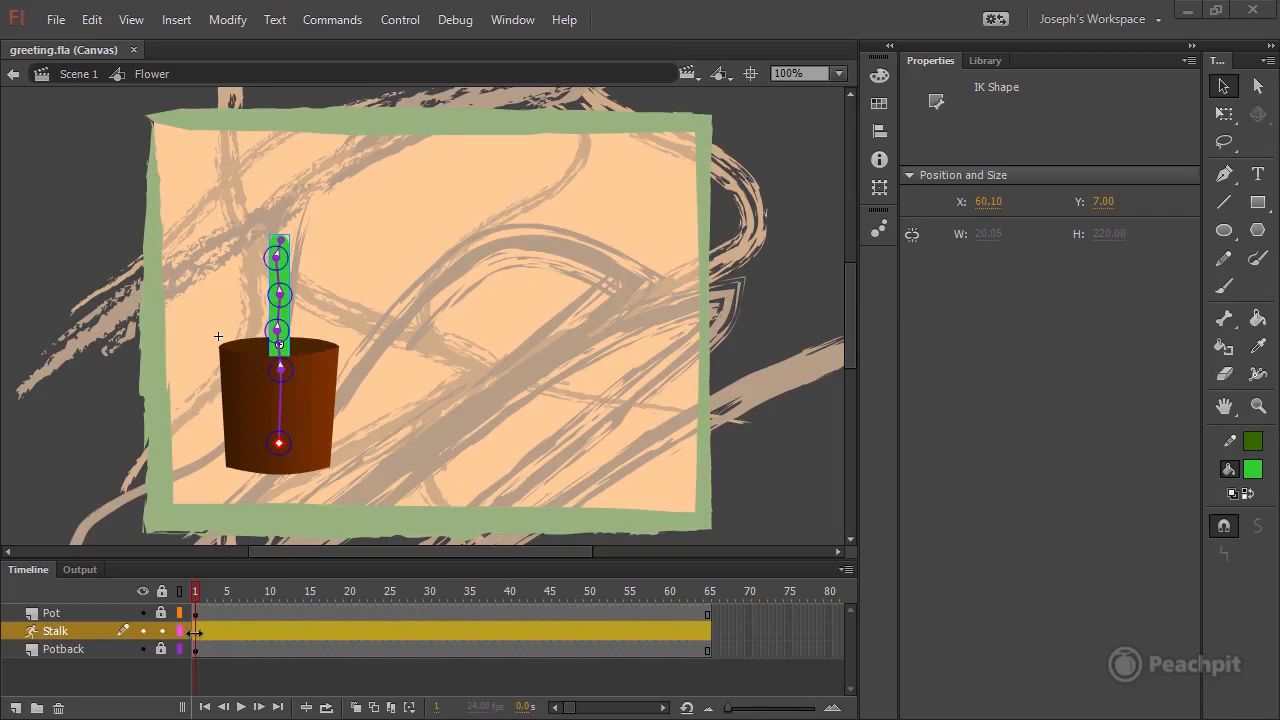
{"action": "left_click_drag", "start_coordinate": [195, 591], "coordinate": [235, 591]}
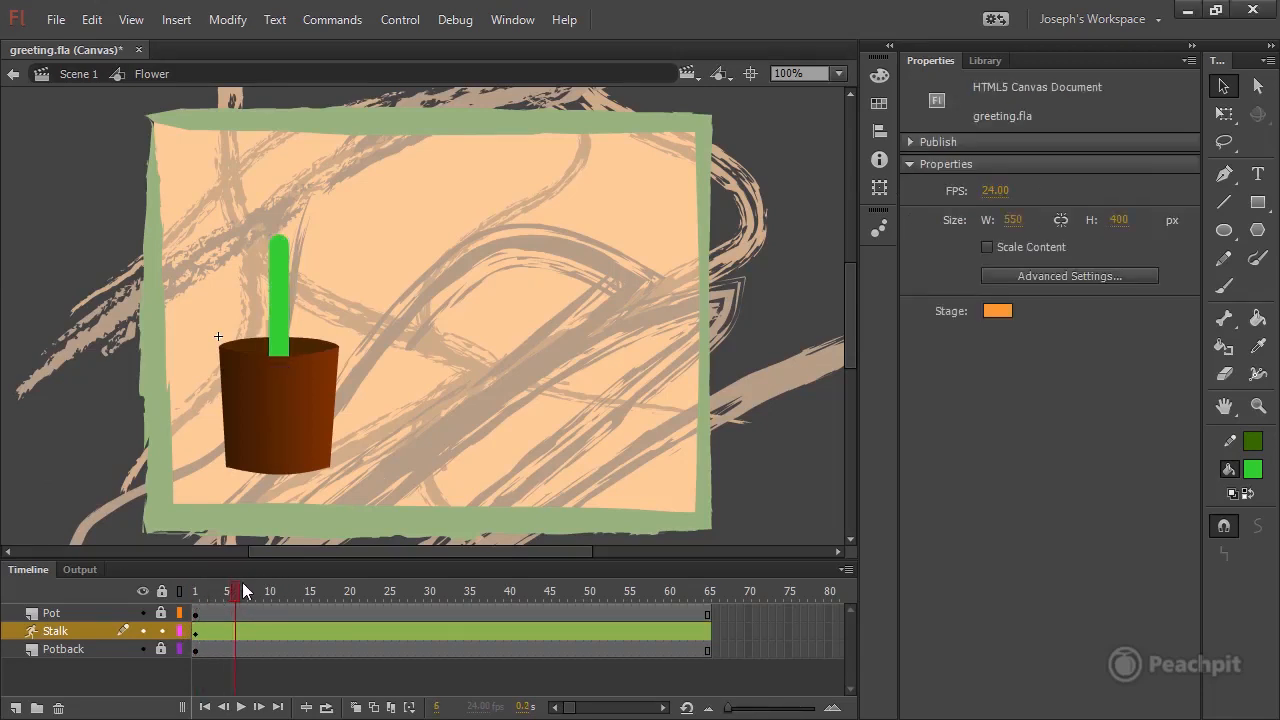
{"action": "left_click_drag", "start_coordinate": [235, 589], "coordinate": [297, 589]}
{"action": "left_click_drag", "start_coordinate": [685, 589], "coordinate": [590, 586]}
{"action": "right_click", "coordinate": [311, 631]}
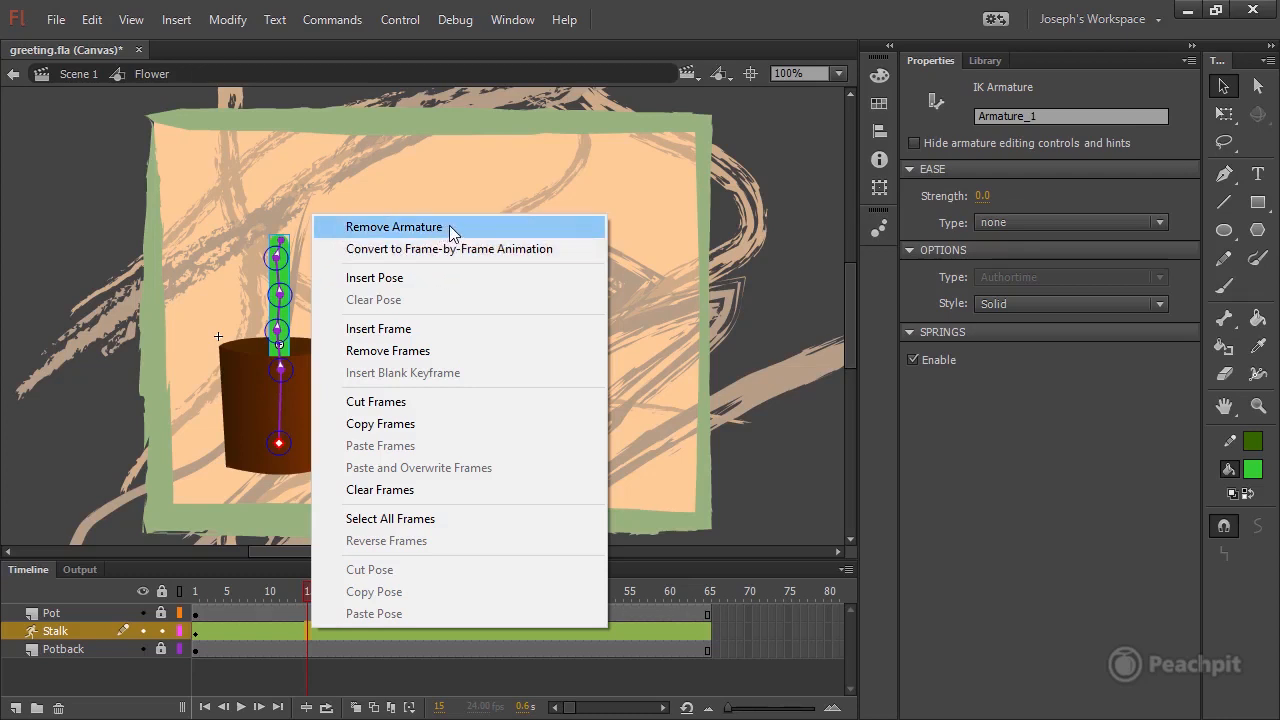
{"action": "left_click", "coordinate": [79, 428]}
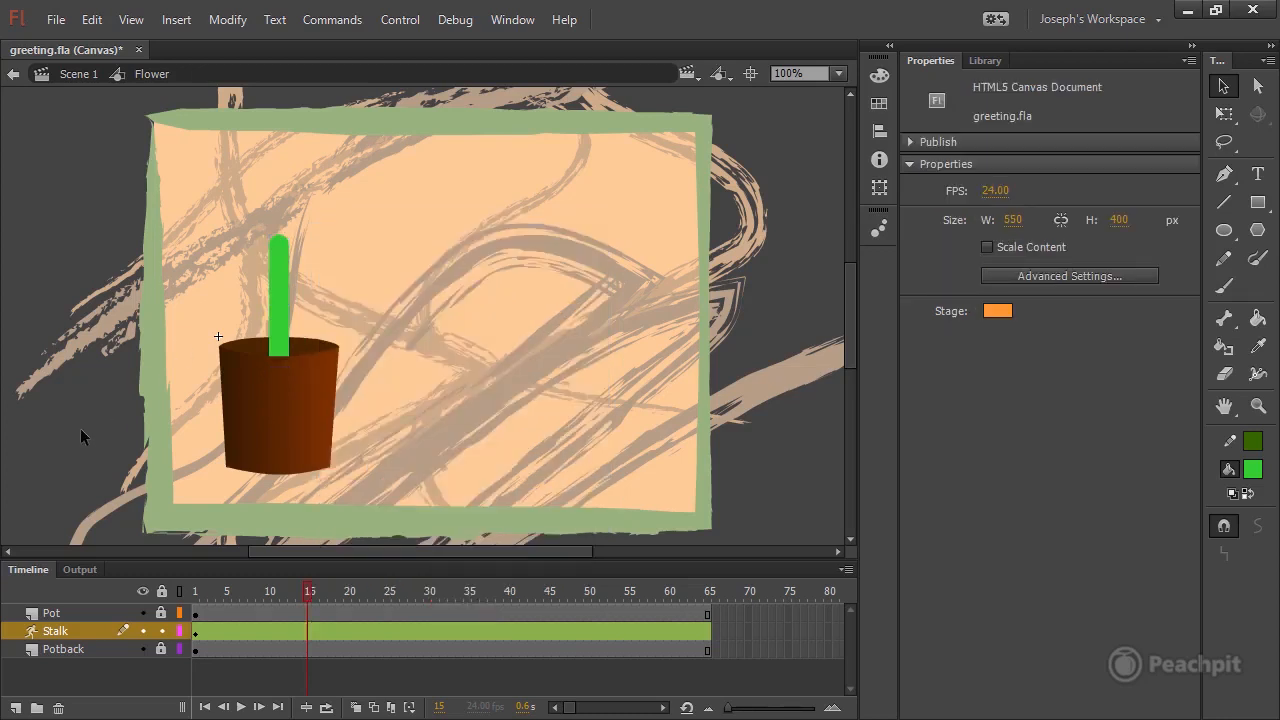
Copy the stalk's upright pose from frame 1 and paste it at frame 65 of the Stalk layer.
{"action": "left_click", "coordinate": [195, 631]}
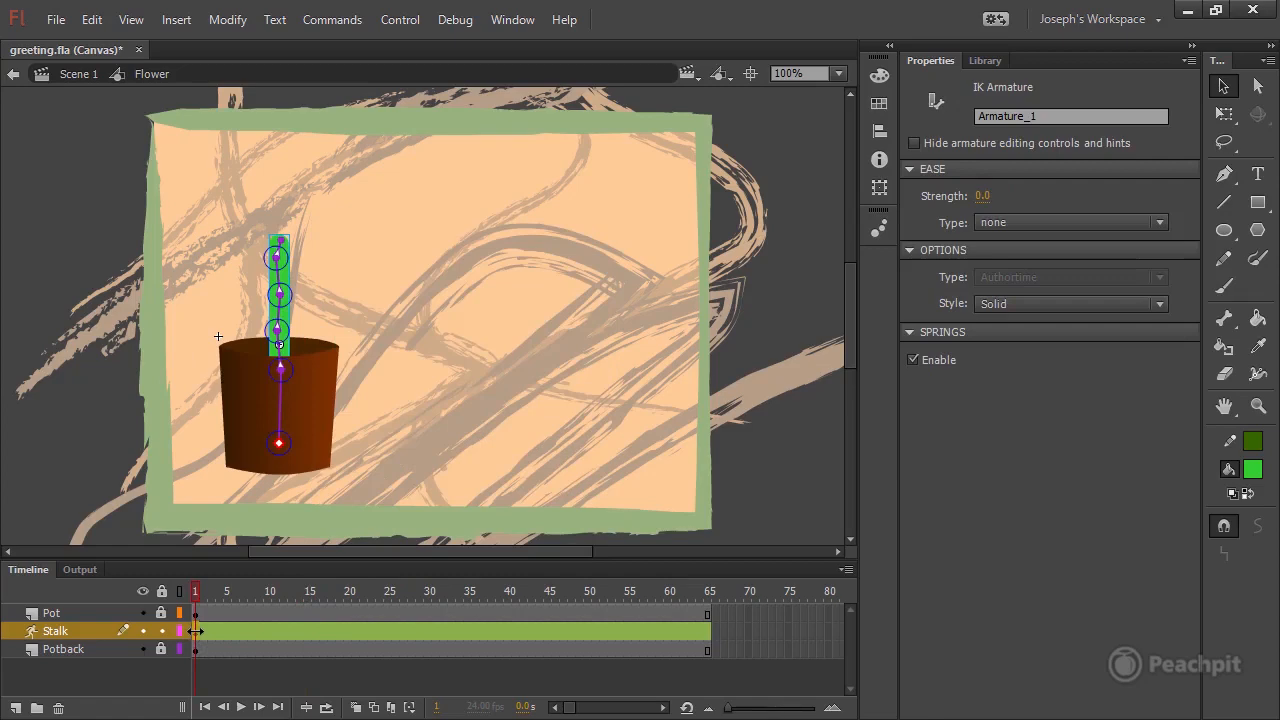
{"action": "right_click", "coordinate": [195, 631]}
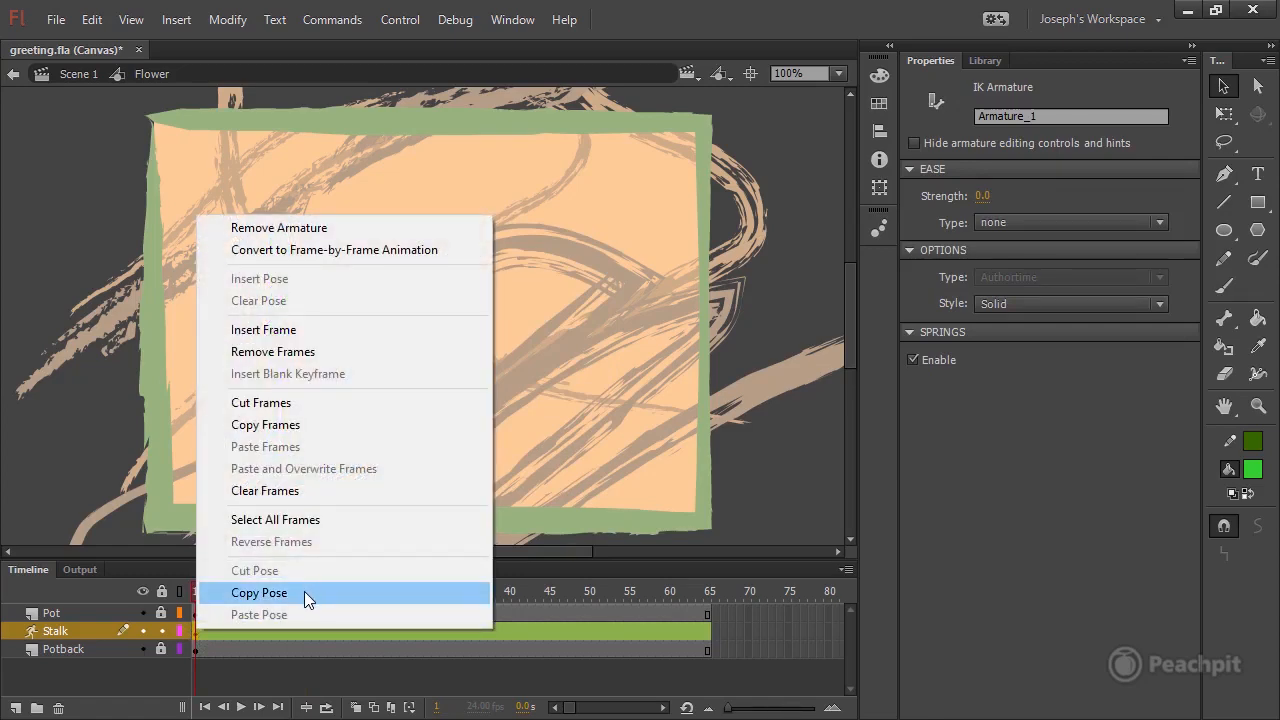
{"action": "left_click", "coordinate": [304, 593]}
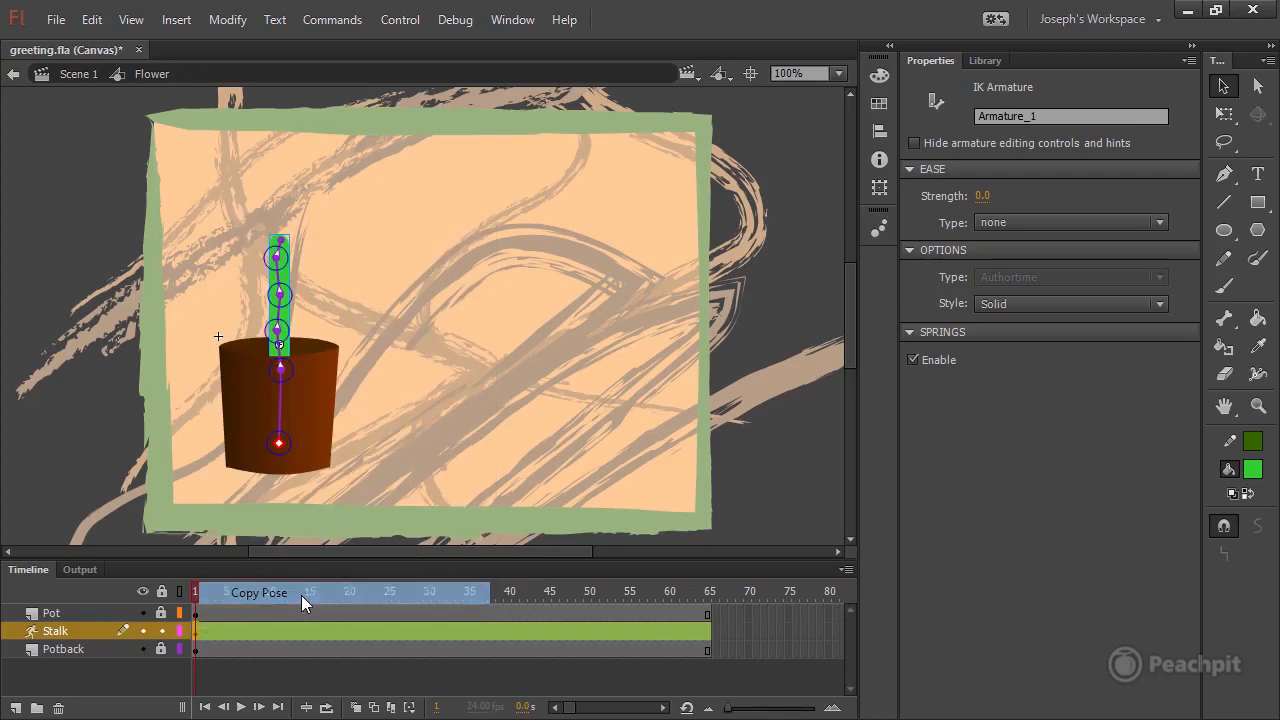
{"action": "left_click", "coordinate": [710, 592]}
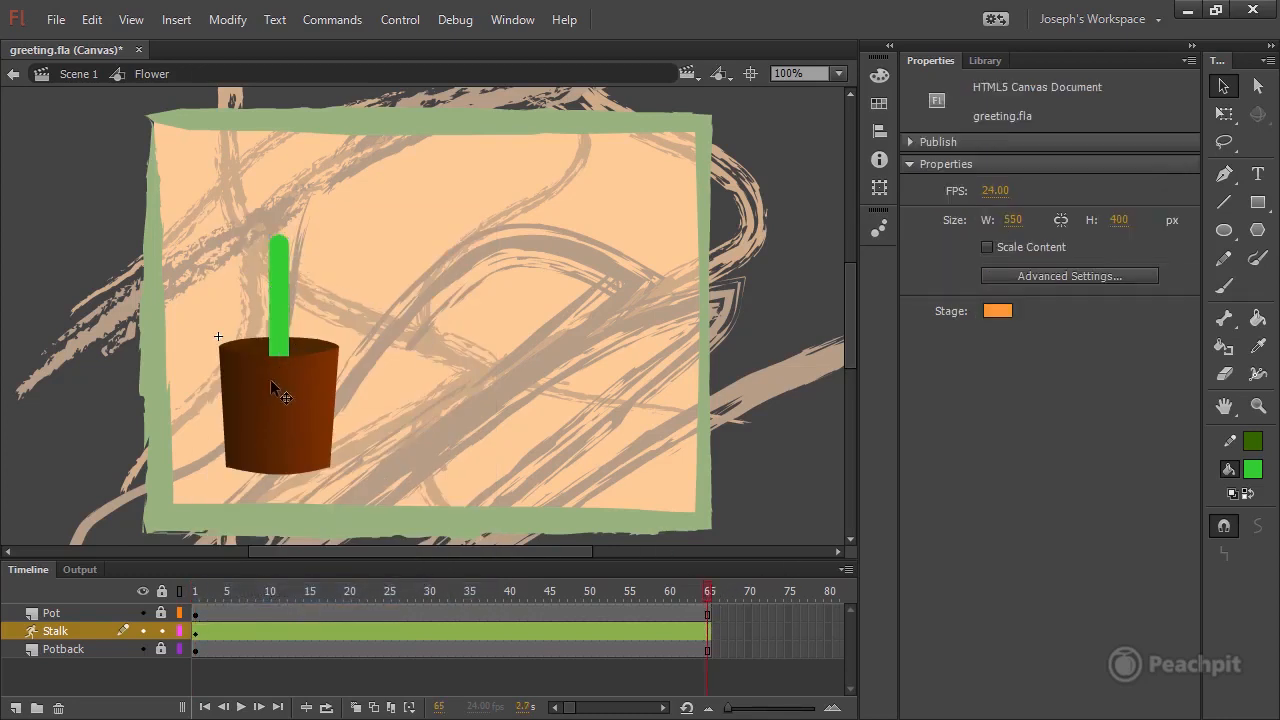
{"action": "right_click", "coordinate": [708, 631]}
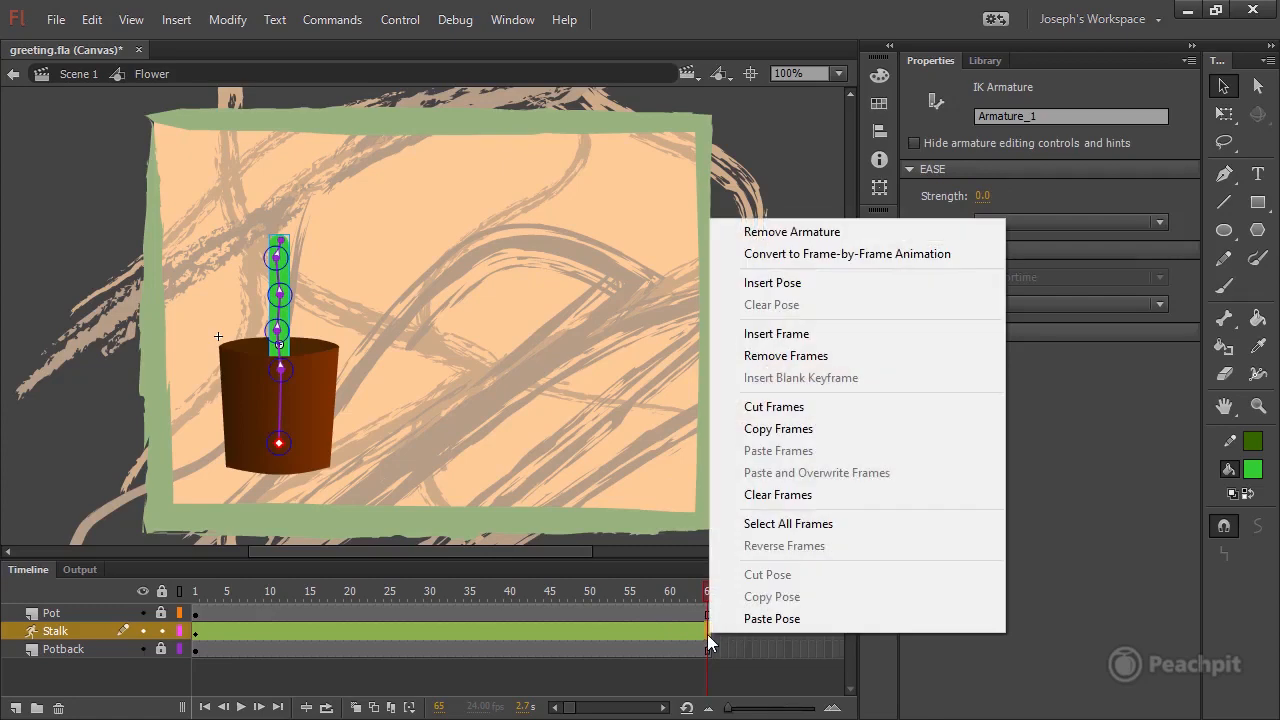
{"action": "left_click", "coordinate": [828, 620]}
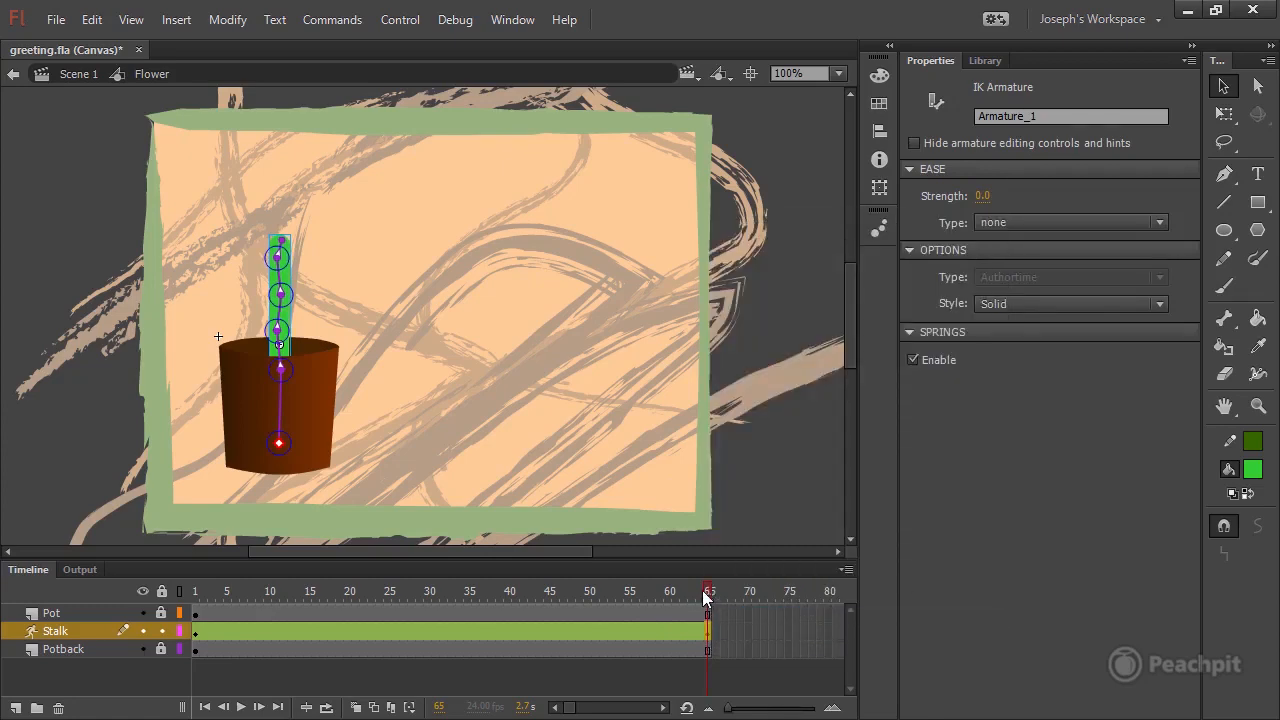
{"action": "left_click_drag", "start_coordinate": [708, 597], "coordinate": [622, 597]}
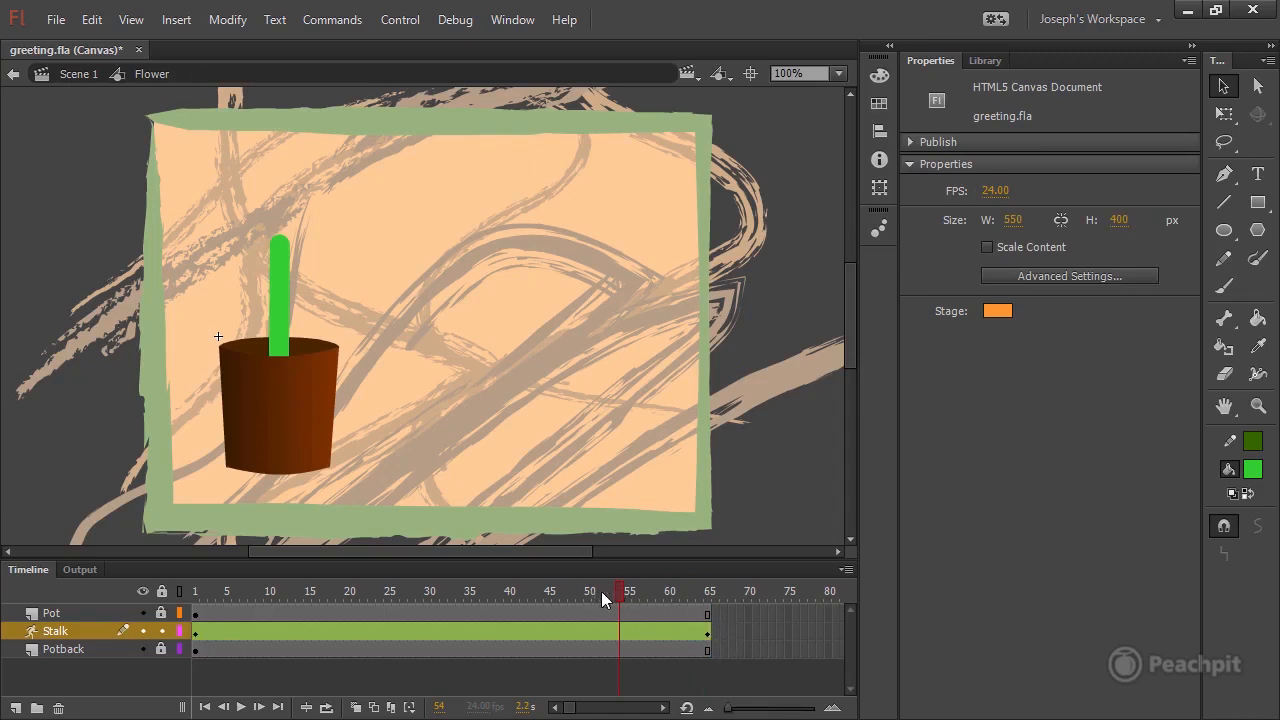
{"action": "left_click_drag", "start_coordinate": [601, 591], "coordinate": [714, 594]}
Bend the stalk at frame 1 so its tip curls over to the right above the pot, and save the document.
{"action": "left_click_drag", "start_coordinate": [549, 586], "coordinate": [185, 600]}
{"action": "left_click", "coordinate": [283, 262]}
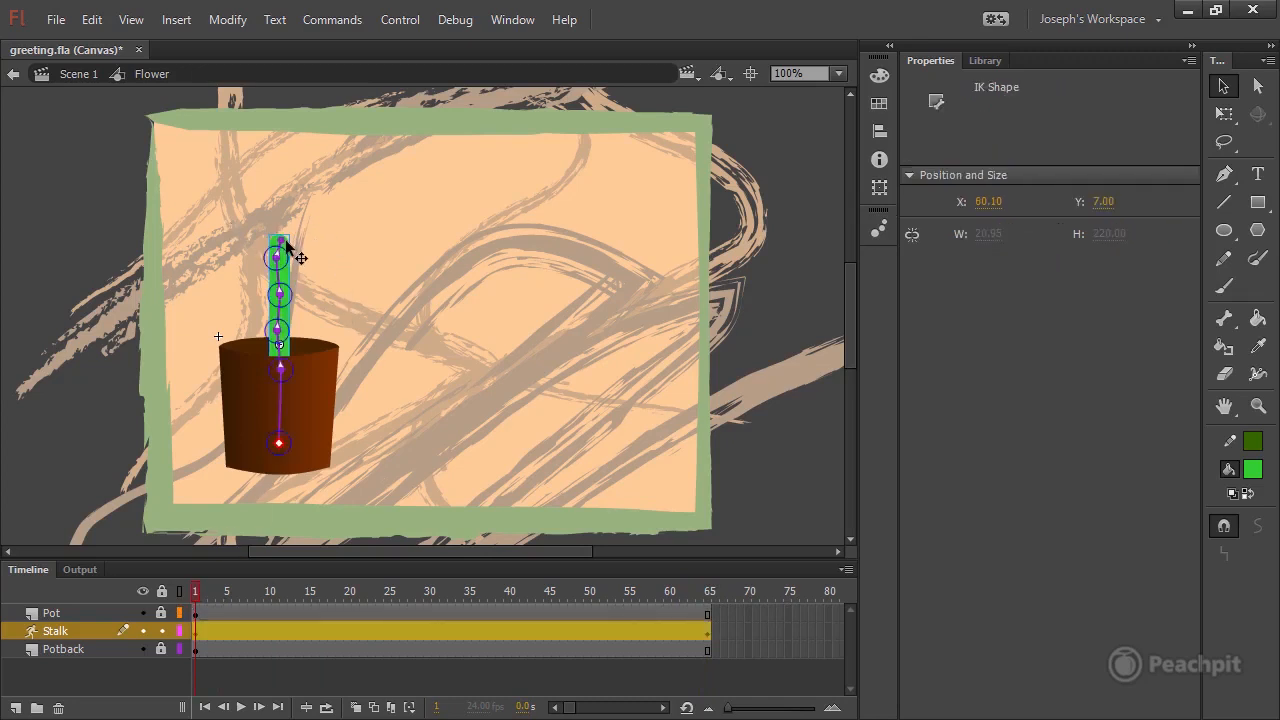
{"action": "left_click", "coordinate": [325, 262]}
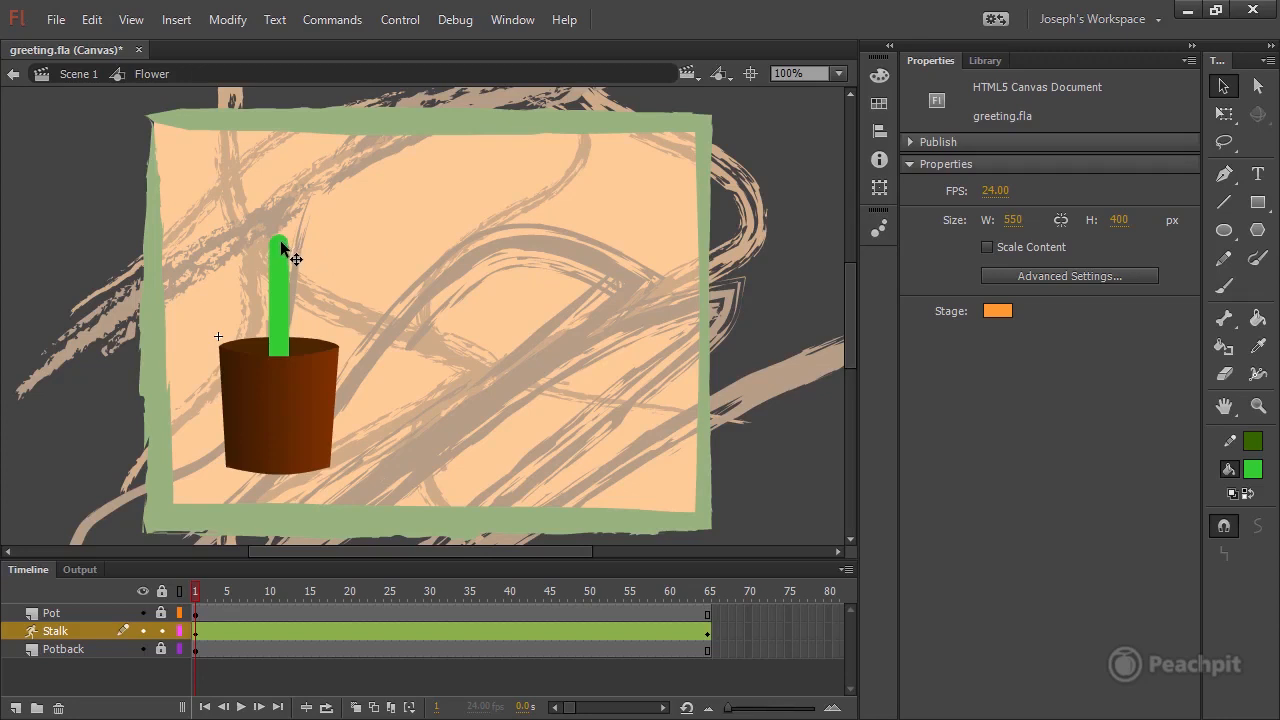
{"action": "left_click_drag", "start_coordinate": [282, 245], "coordinate": [205, 242]}
{"action": "left_click_drag", "start_coordinate": [193, 587], "coordinate": [745, 601]}
{"action": "left_click_drag", "start_coordinate": [704, 595], "coordinate": [193, 620]}
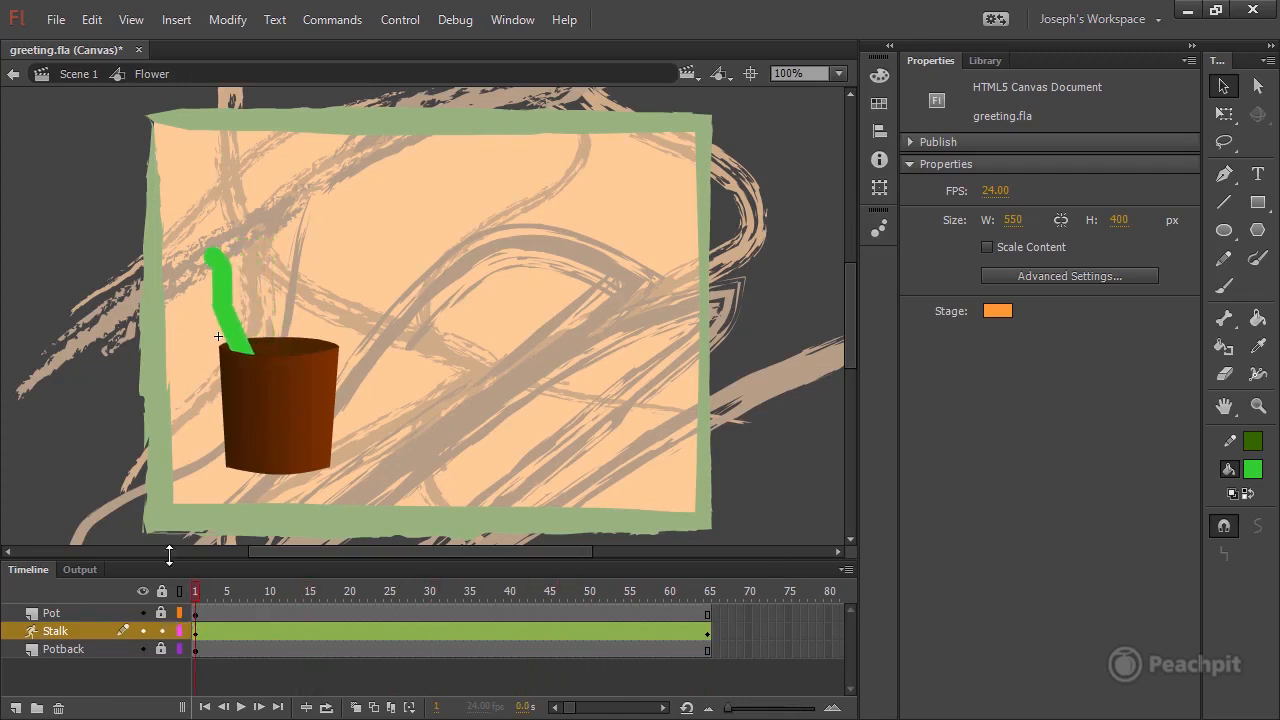
{"action": "left_click_drag", "start_coordinate": [226, 266], "coordinate": [310, 296]}
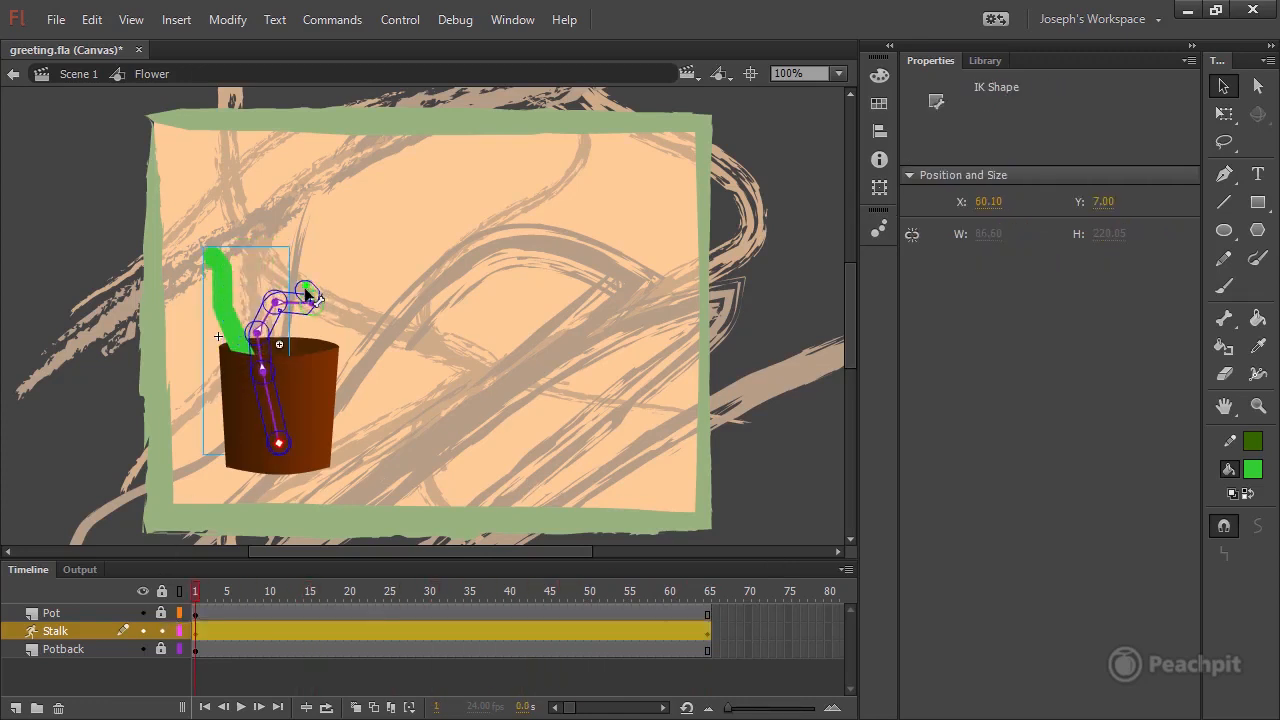
{"action": "left_click_drag", "start_coordinate": [195, 598], "coordinate": [715, 578]}
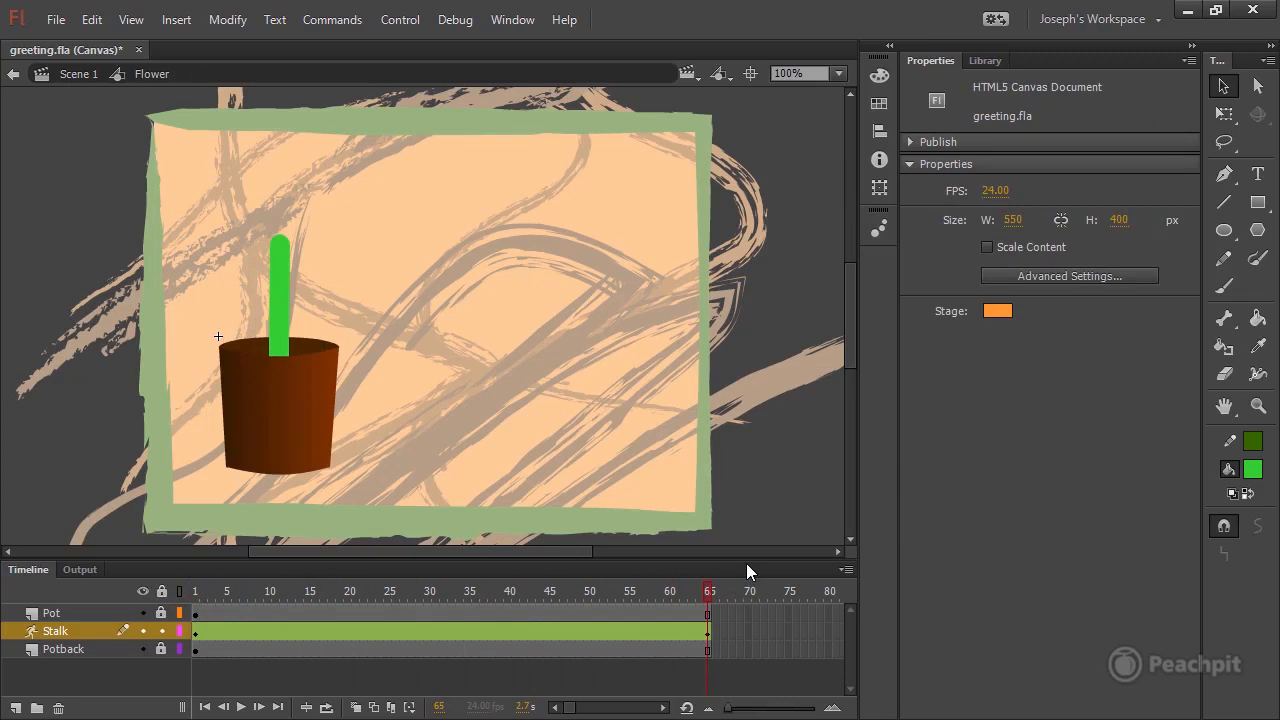
{"action": "key", "text": "ctrl+s"}
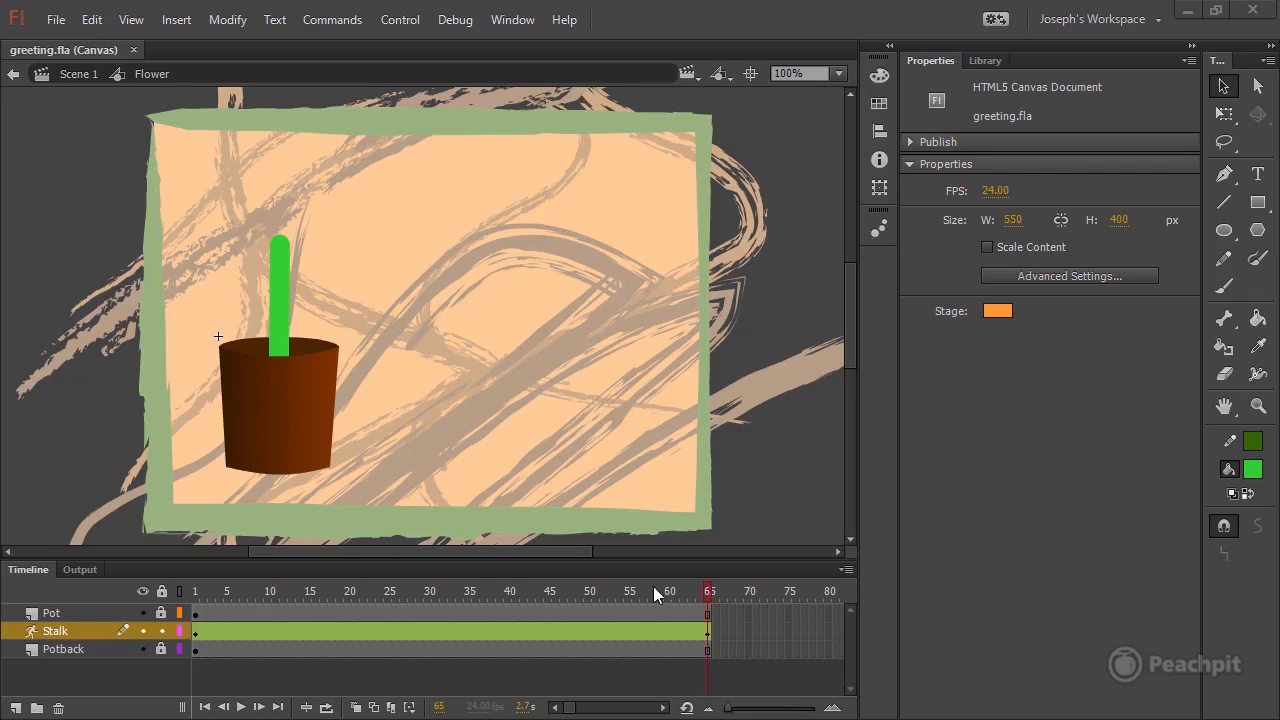
Display the Pot layer as outlines and fold the stalk's bones down inside the pot at frame 1.
{"action": "left_click_drag", "start_coordinate": [708, 591], "coordinate": [180, 611]}
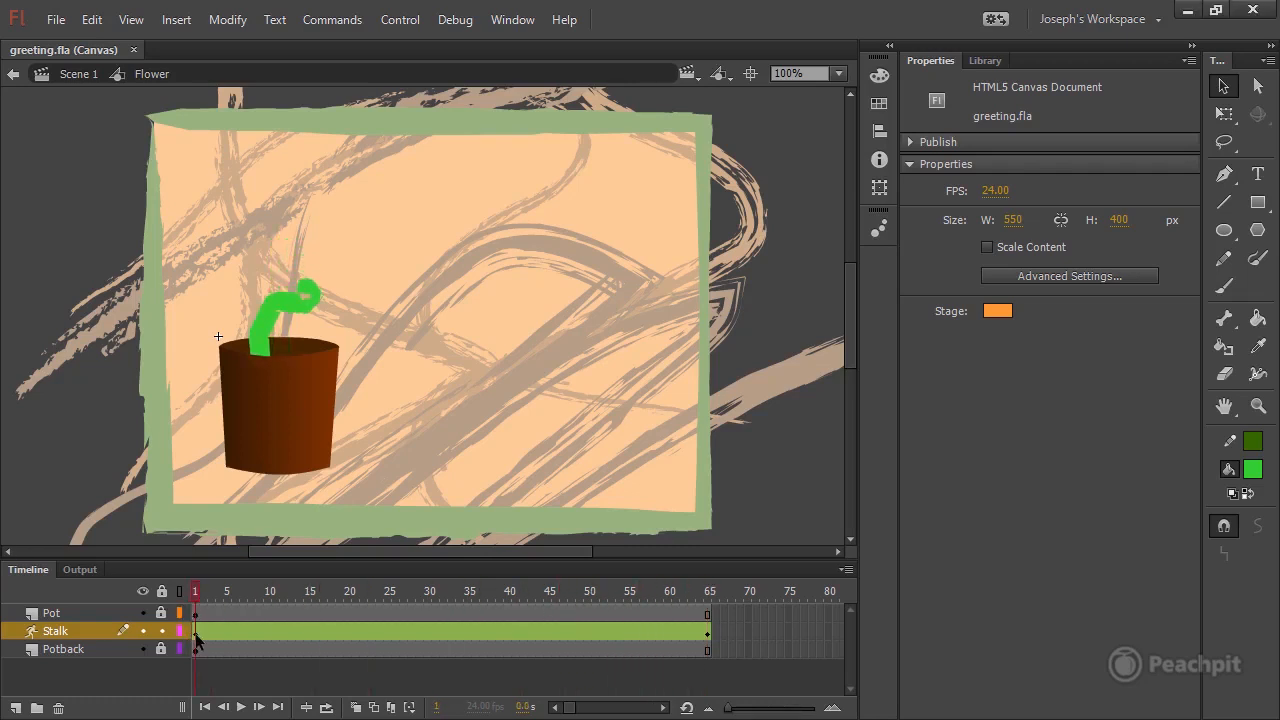
{"action": "left_click", "coordinate": [297, 310]}
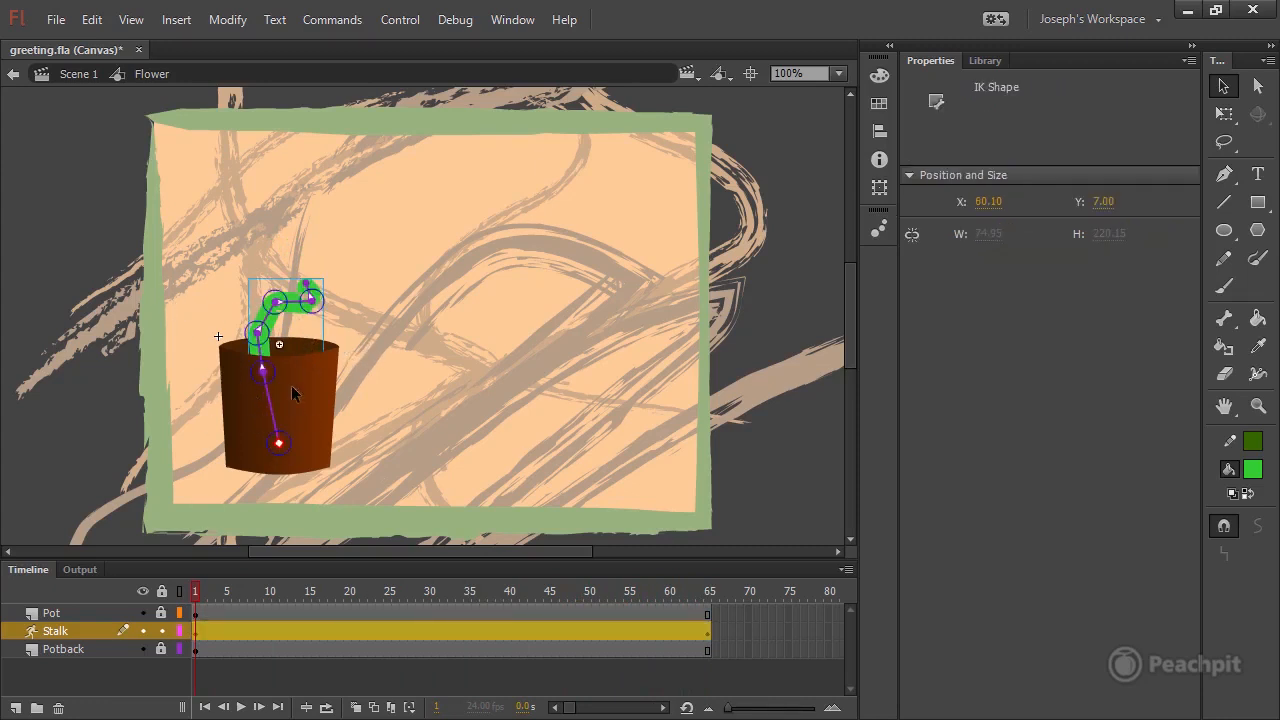
{"action": "left_click", "coordinate": [179, 612]}
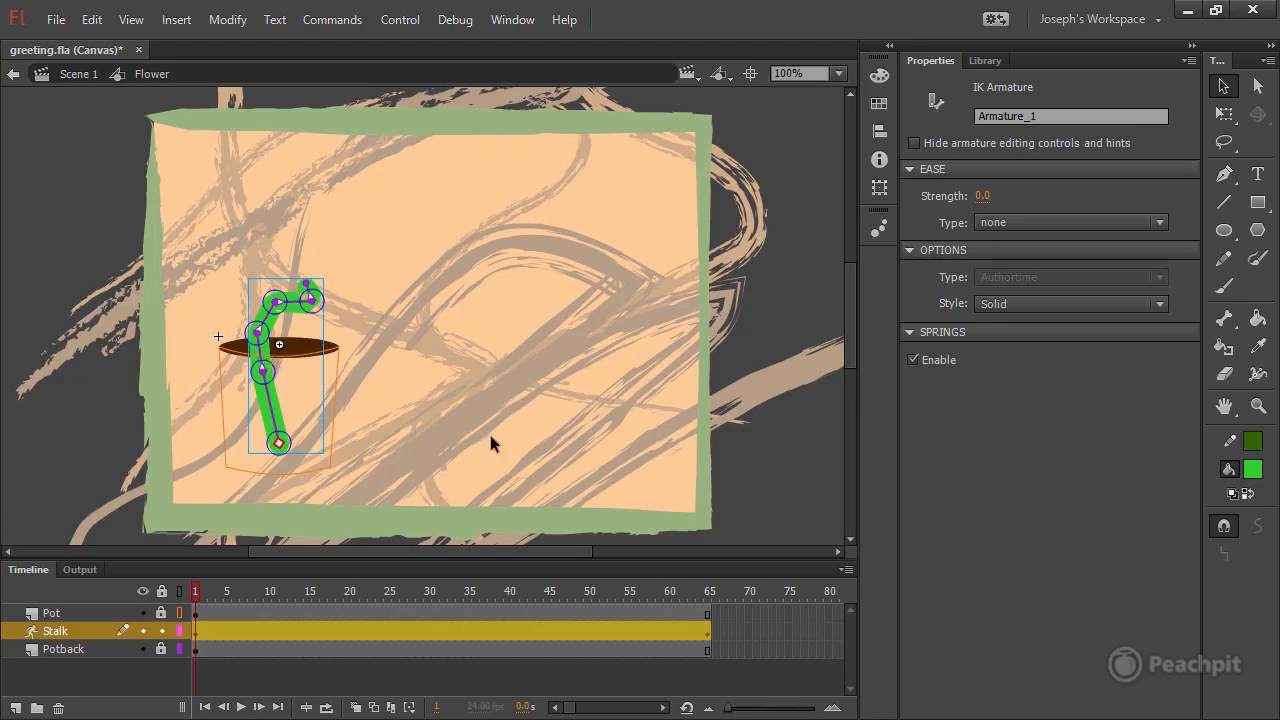
{"action": "left_click", "coordinate": [433, 430]}
{"action": "left_click_drag", "start_coordinate": [266, 368], "coordinate": [277, 429]}
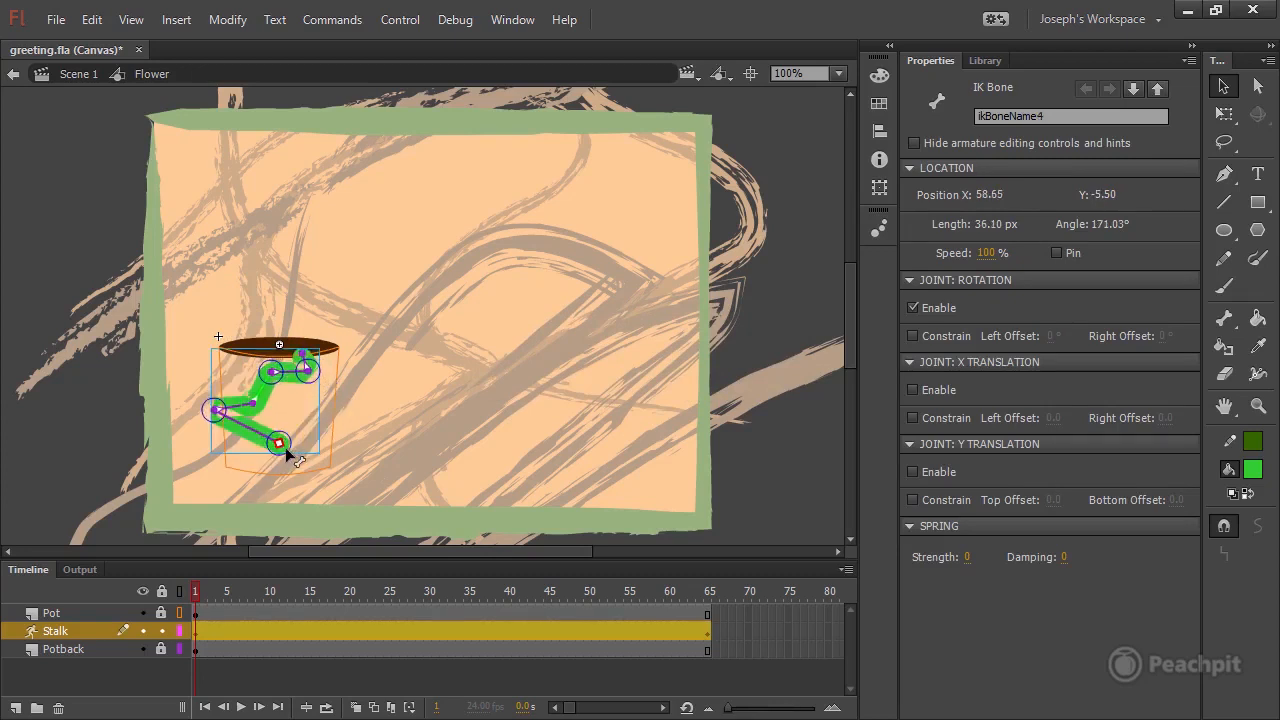
{"action": "left_click_drag", "start_coordinate": [285, 447], "coordinate": [262, 416]}
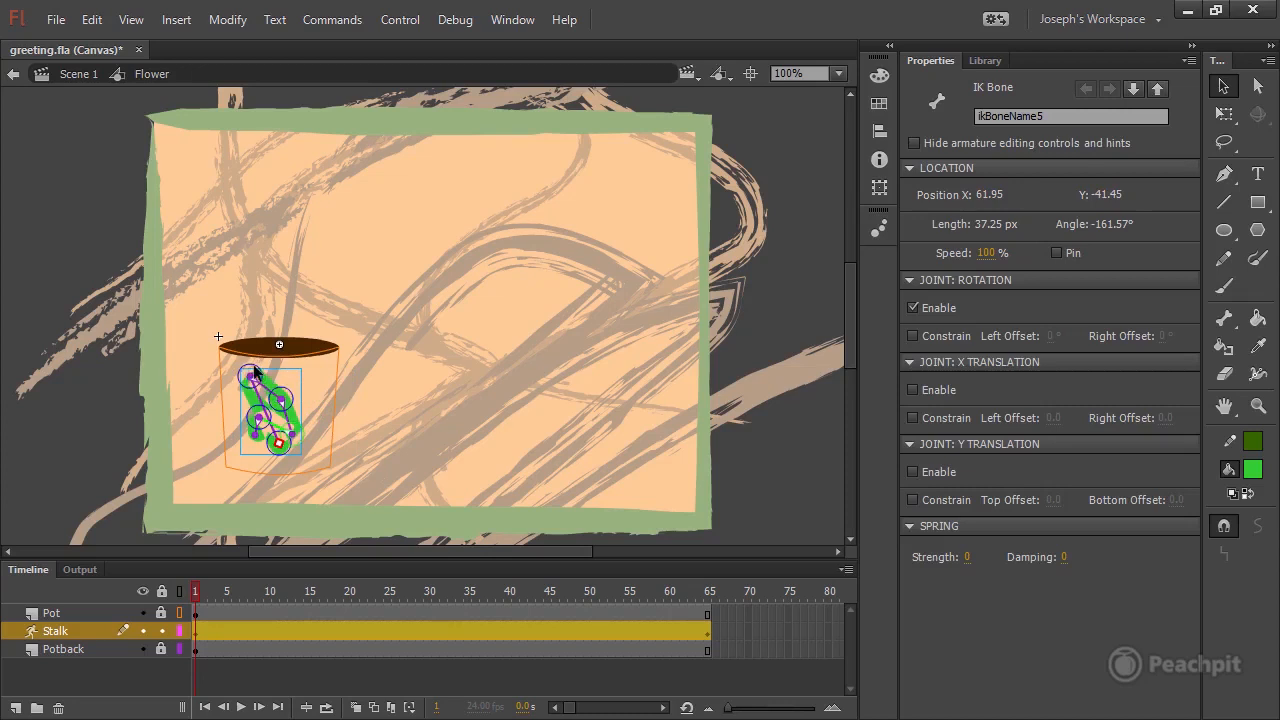
Pose the stalk at frame 20 with its bones coiled inside the pot and its tip just above the rim.
{"action": "left_click_drag", "start_coordinate": [203, 590], "coordinate": [411, 575]}
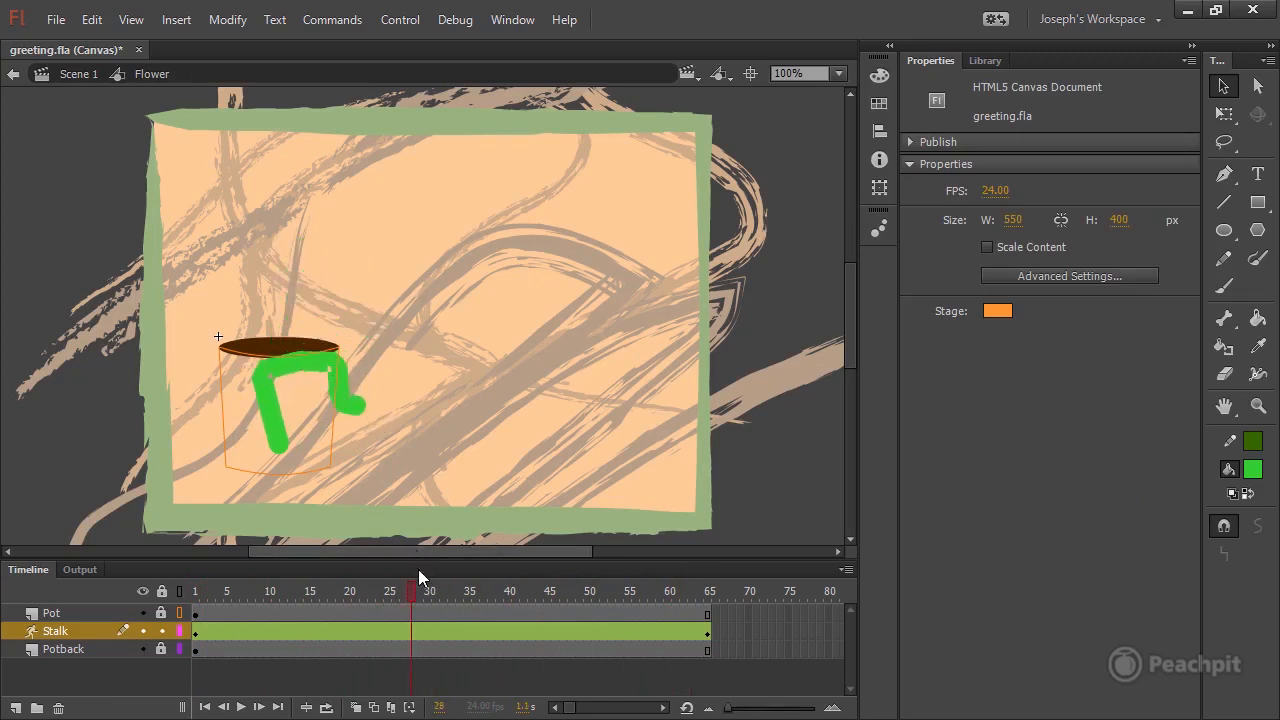
{"action": "left_click_drag", "start_coordinate": [410, 590], "coordinate": [350, 600]}
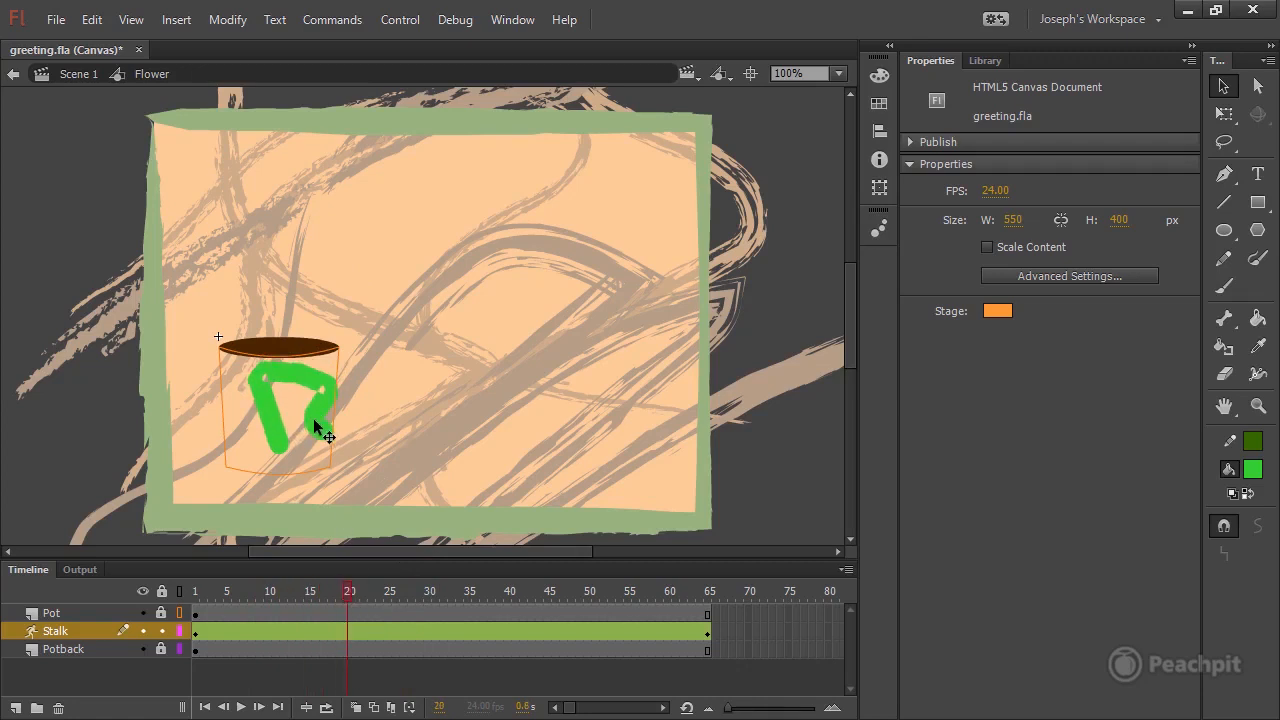
{"action": "mouse_move", "coordinate": [314, 425]}
{"action": "left_mouse_down"}
{"action": "mouse_move", "coordinate": [322, 437]}
{"action": "mouse_move", "coordinate": [300, 400]}
{"action": "mouse_move", "coordinate": [272, 402]}
{"action": "mouse_move", "coordinate": [320, 432]}
{"action": "left_mouse_up"}
{"action": "left_click", "coordinate": [329, 440]}
{"action": "left_click_drag", "start_coordinate": [279, 412], "coordinate": [260, 394]}
{"action": "left_click_drag", "start_coordinate": [320, 590], "coordinate": [348, 588]}
{"action": "left_click", "coordinate": [258, 373]}
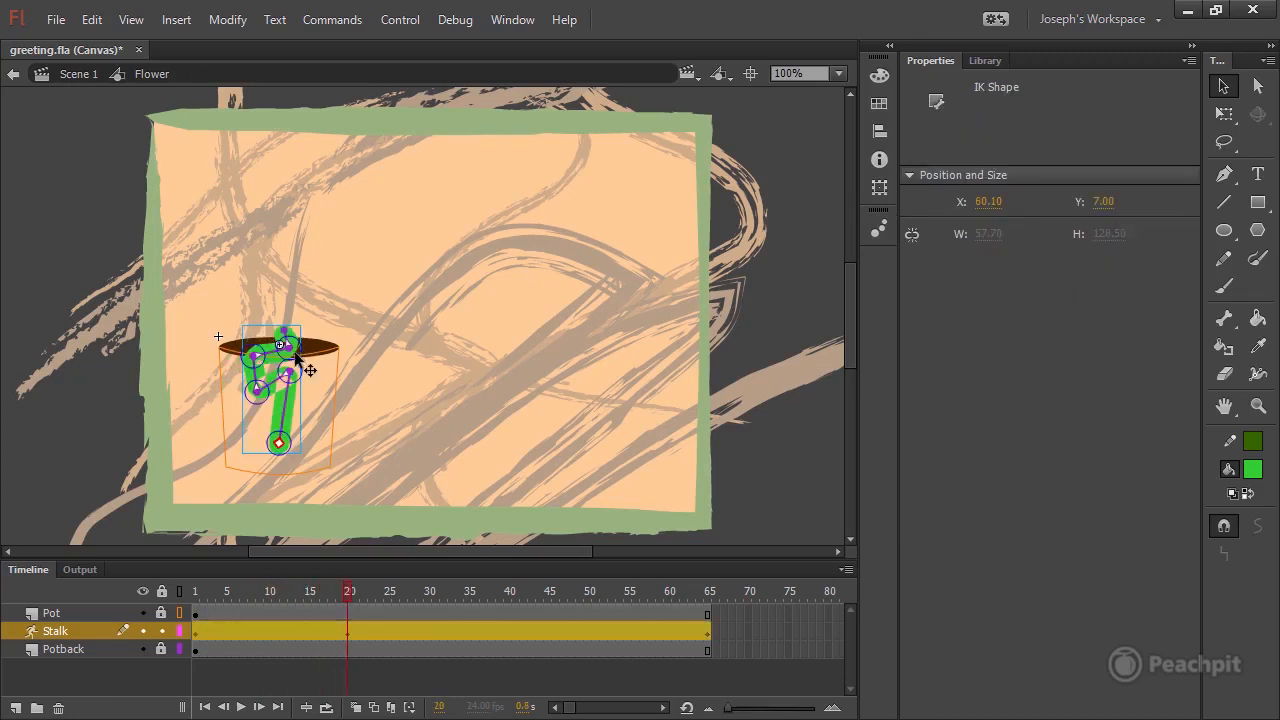
{"action": "left_click_drag", "start_coordinate": [257, 372], "coordinate": [286, 346]}
{"action": "left_click_drag", "start_coordinate": [349, 595], "coordinate": [351, 598]}
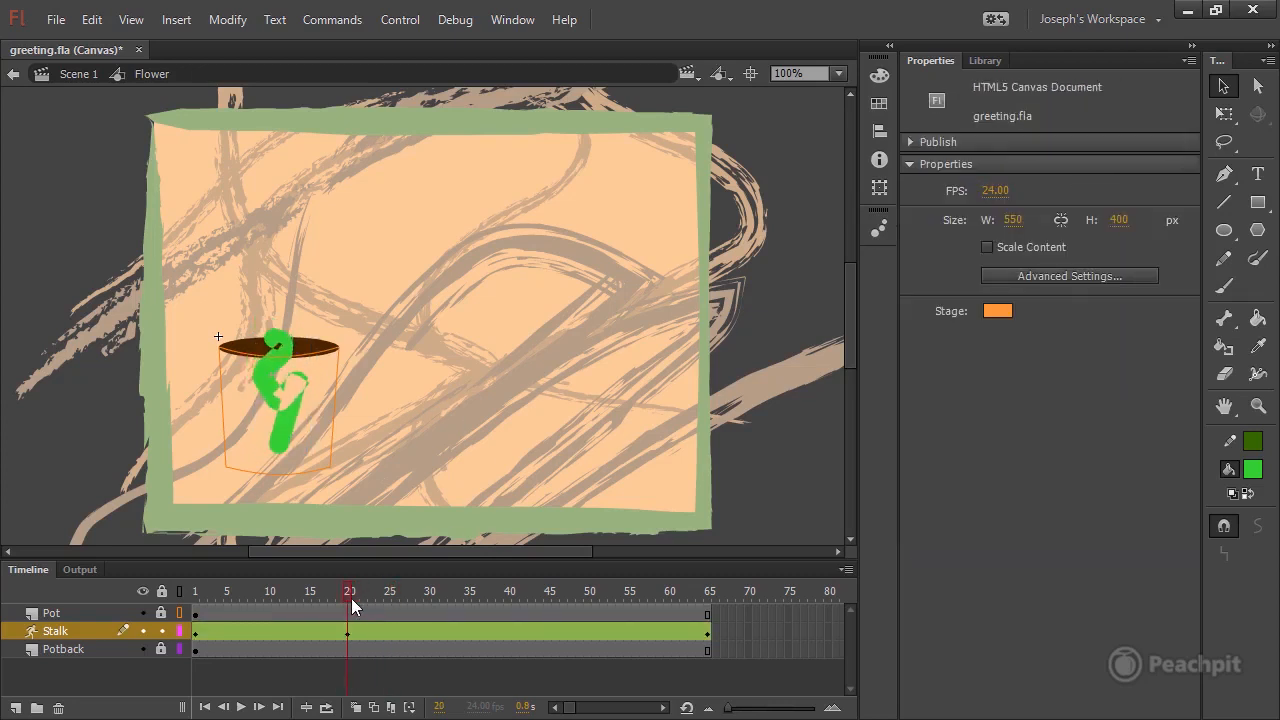
Nudge the stalk's lower right joint slightly up and to the right inside the pot at frame 20.
{"action": "left_click", "coordinate": [299, 386]}
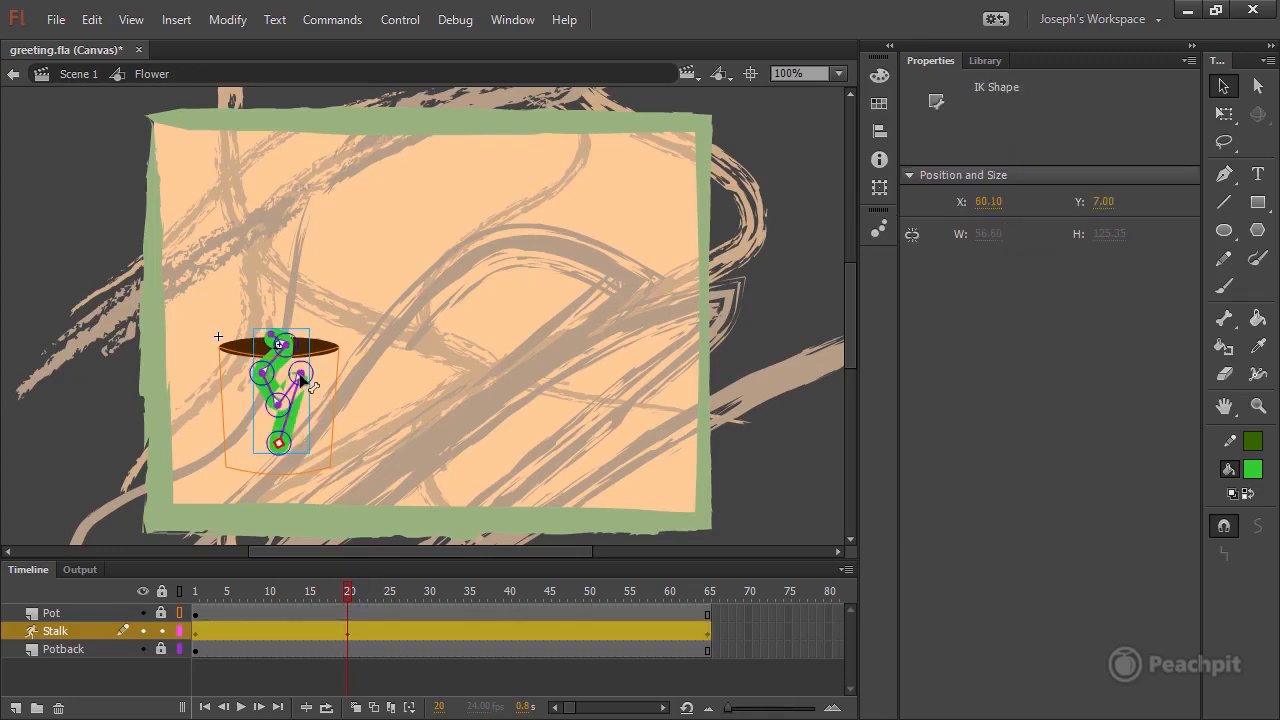
{"action": "mouse_move", "coordinate": [303, 383]}
{"action": "left_mouse_down"}
{"action": "mouse_move", "coordinate": [298, 365]}
{"action": "mouse_move", "coordinate": [313, 372]}
{"action": "left_mouse_up"}
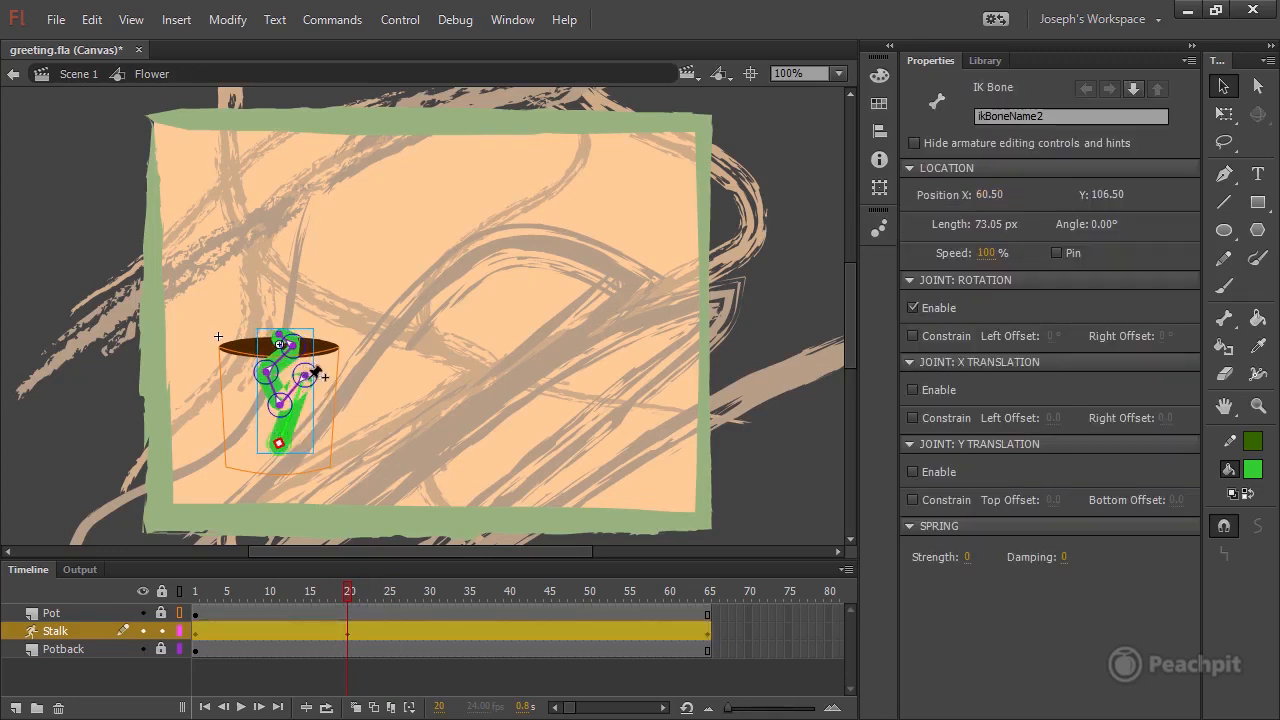
Pose the stalk at frame 35 with its lower joint bent right inside the pot and its curved tip well above the rim.
{"action": "left_click_drag", "start_coordinate": [337, 597], "coordinate": [471, 593]}
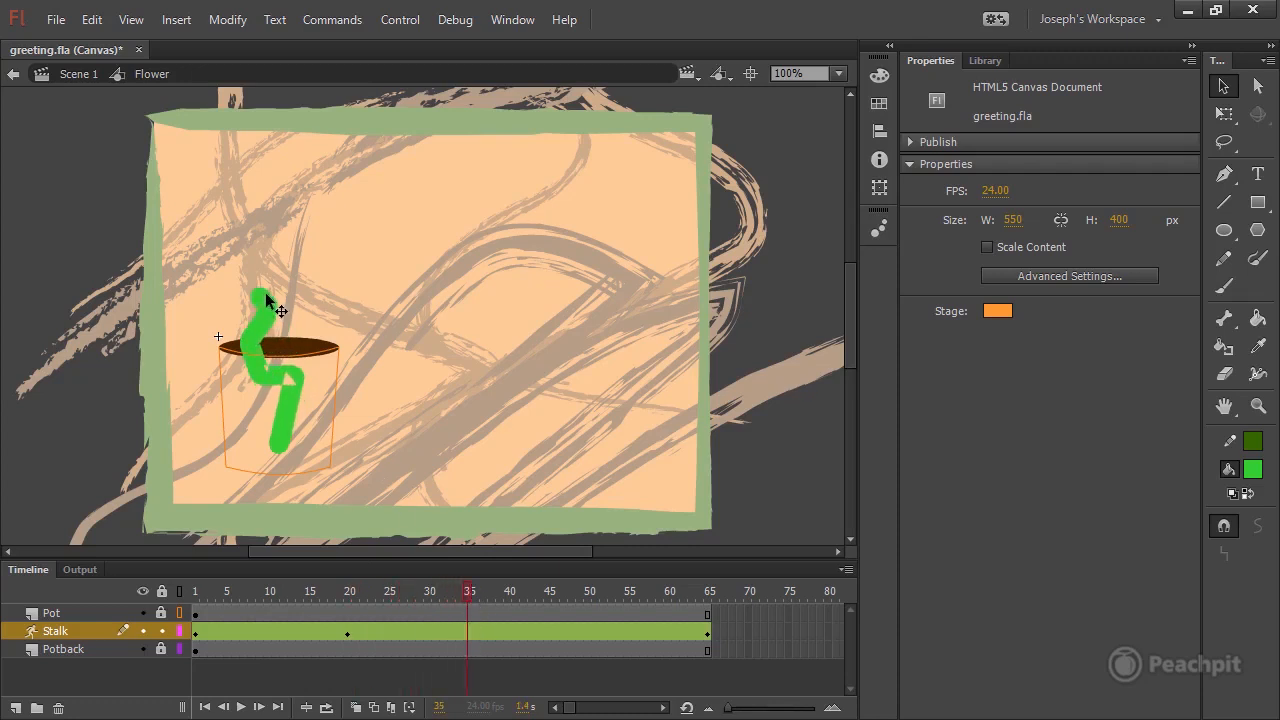
{"action": "left_click_drag", "start_coordinate": [272, 382], "coordinate": [297, 379]}
{"action": "left_click", "coordinate": [295, 381]}
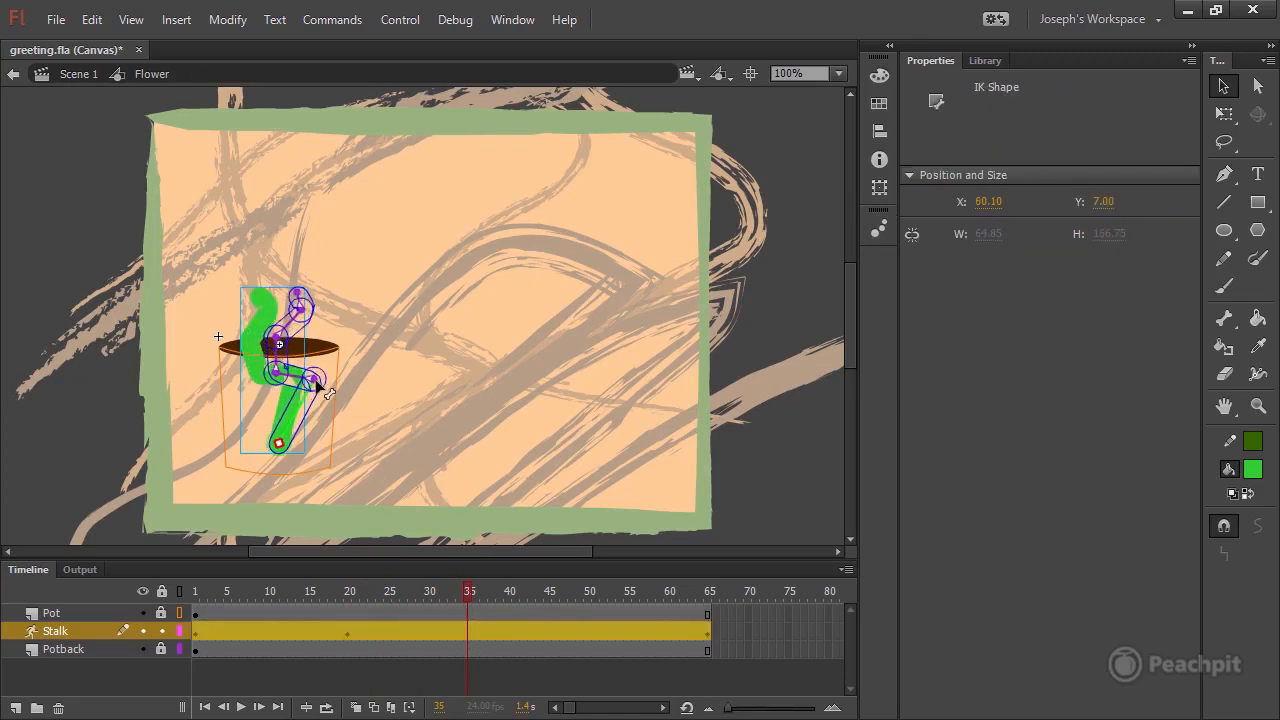
{"action": "left_click_drag", "start_coordinate": [315, 379], "coordinate": [311, 377]}
{"action": "left_click_drag", "start_coordinate": [299, 289], "coordinate": [273, 280]}
Readjust the stalk's end bone at frame 20 so its tip pokes just above the pot's rim.
{"action": "left_click_drag", "start_coordinate": [464, 591], "coordinate": [348, 591]}
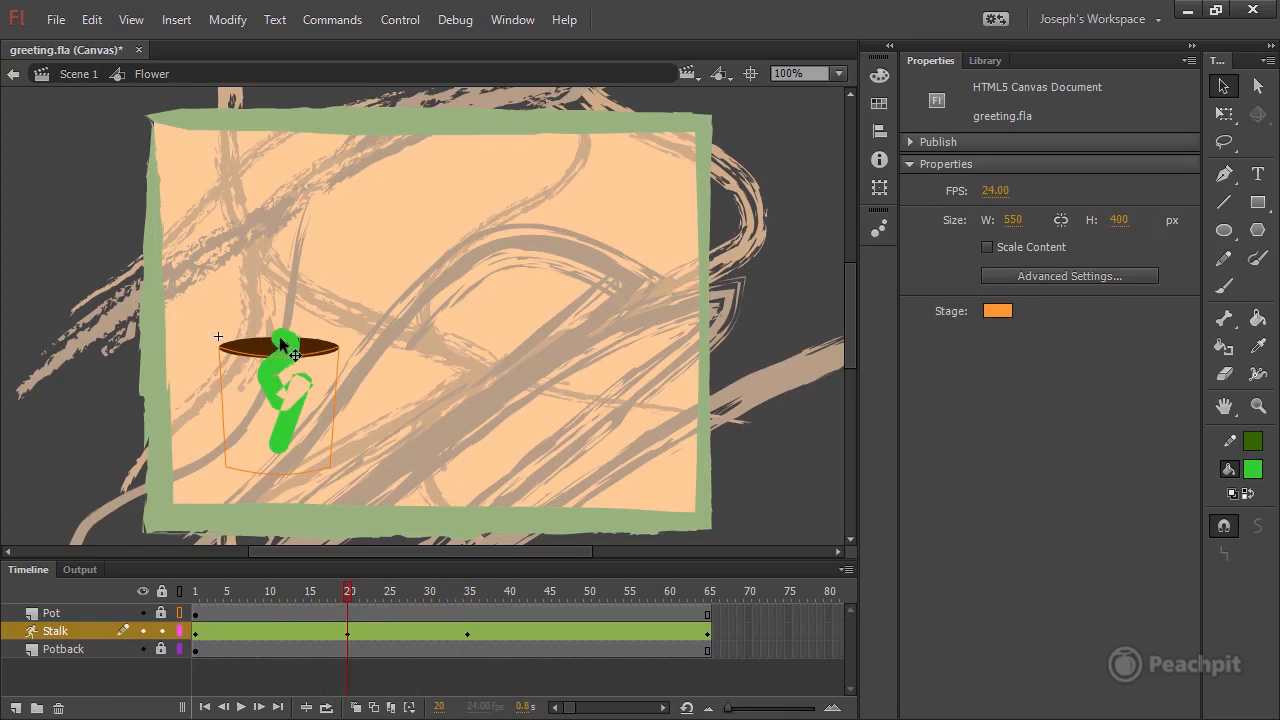
{"action": "left_click", "coordinate": [283, 345]}
{"action": "left_click_drag", "start_coordinate": [283, 338], "coordinate": [270, 381]}
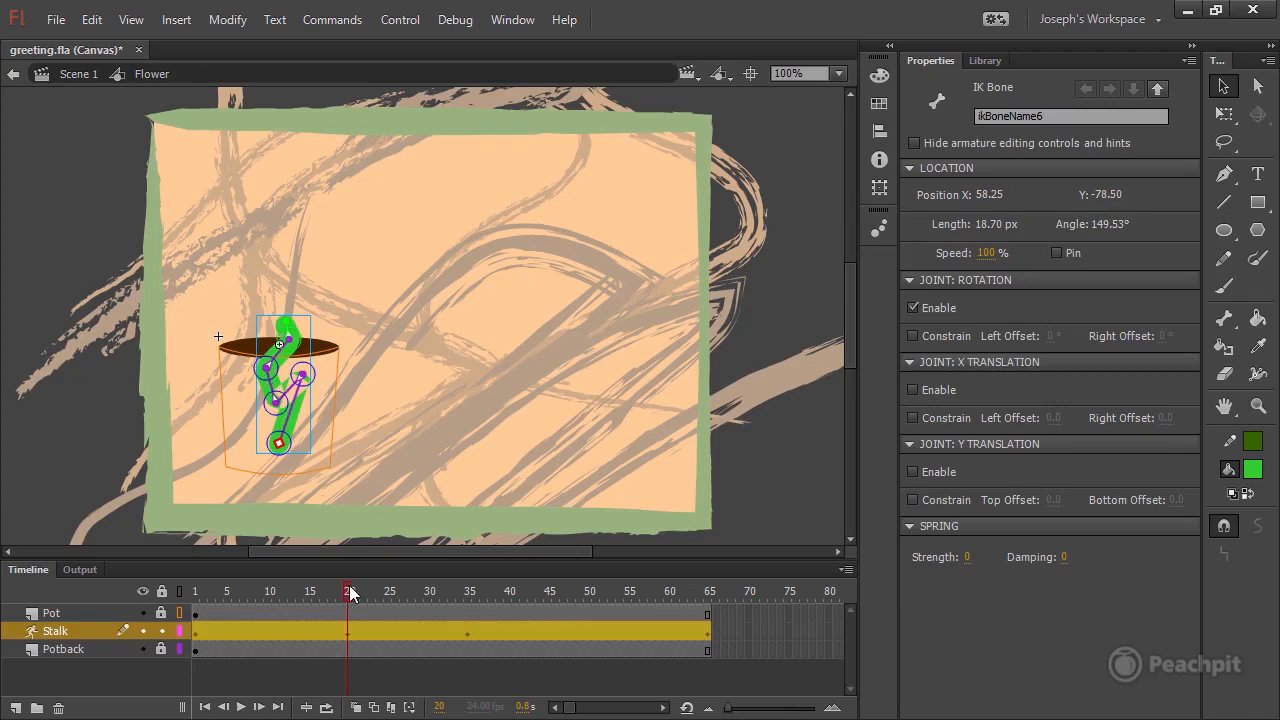
At frame 35, use the Bind tool to attach the control point at the stalk's upper inner bend to the second bone.
{"action": "left_click_drag", "start_coordinate": [350, 592], "coordinate": [470, 595]}
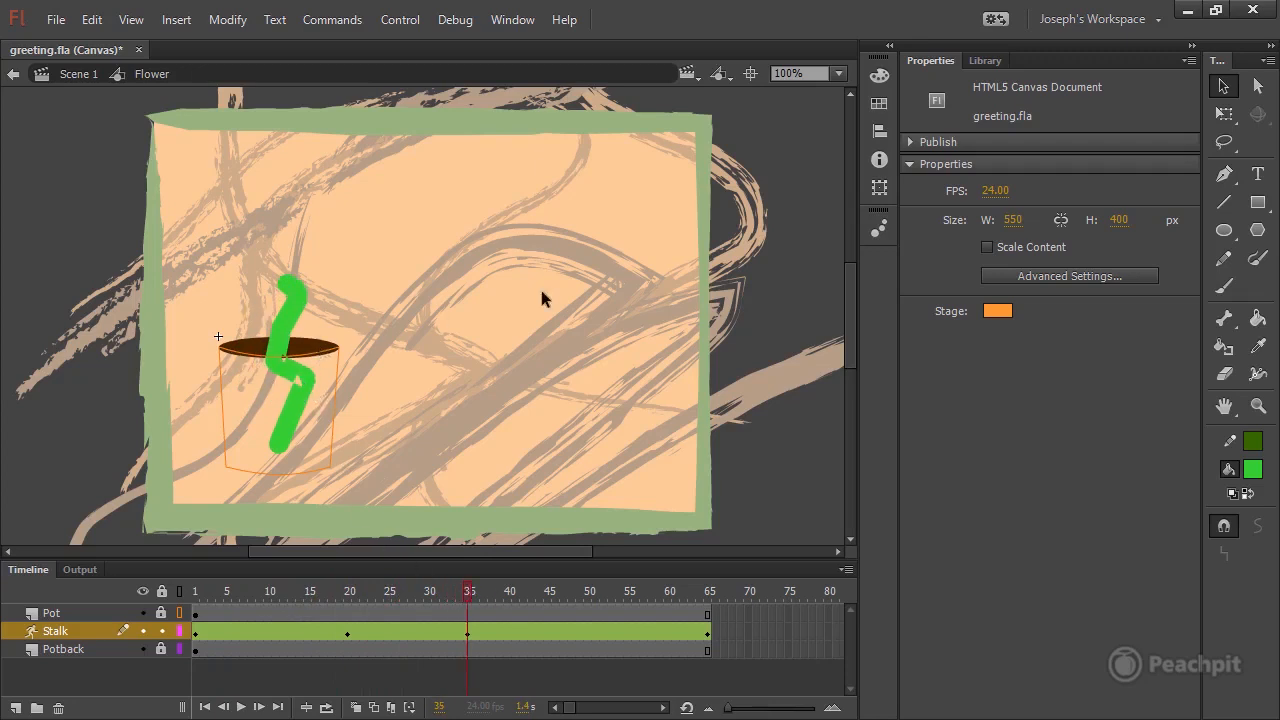
{"action": "left_click", "coordinate": [1240, 315]}
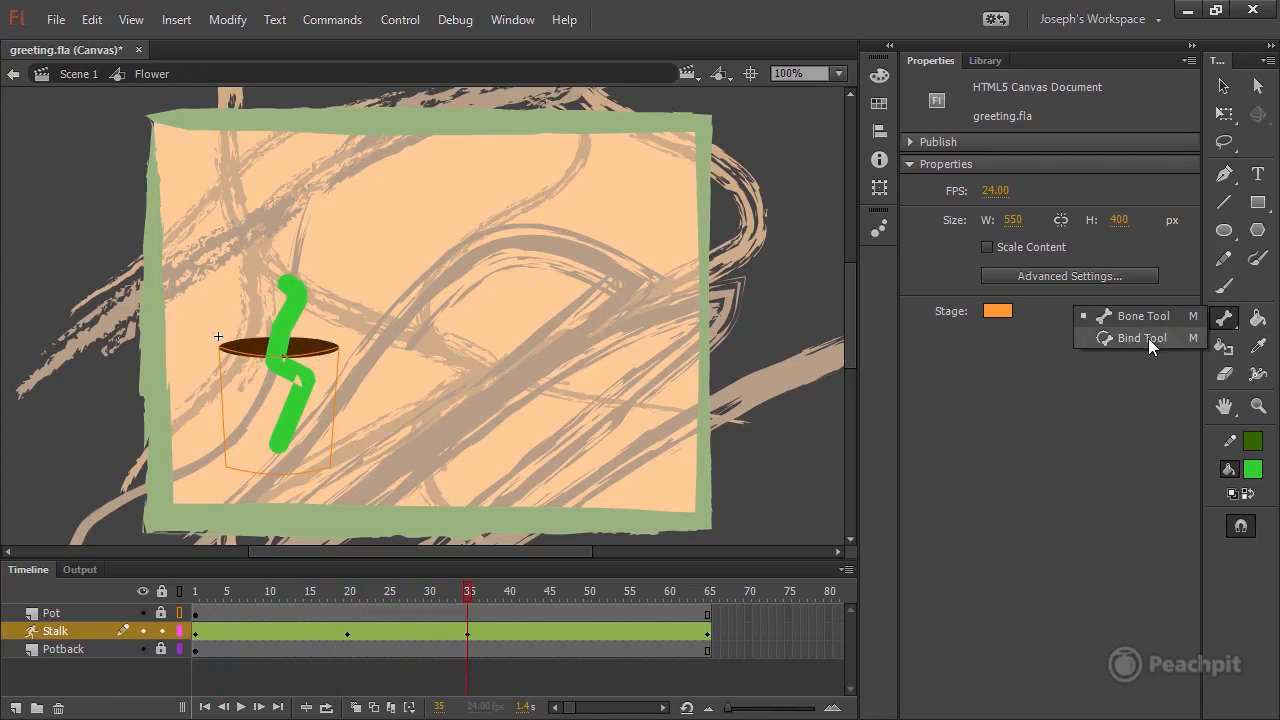
{"action": "left_click", "coordinate": [1148, 338]}
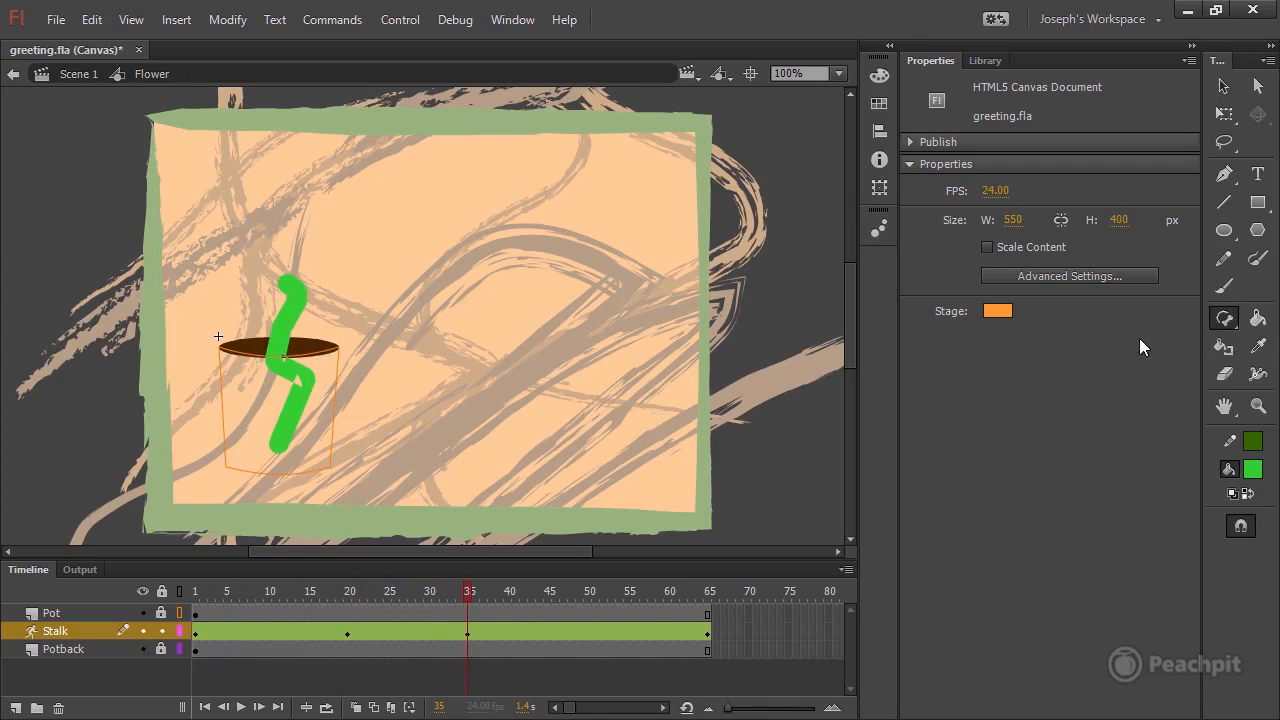
{"action": "left_click", "coordinate": [306, 392]}
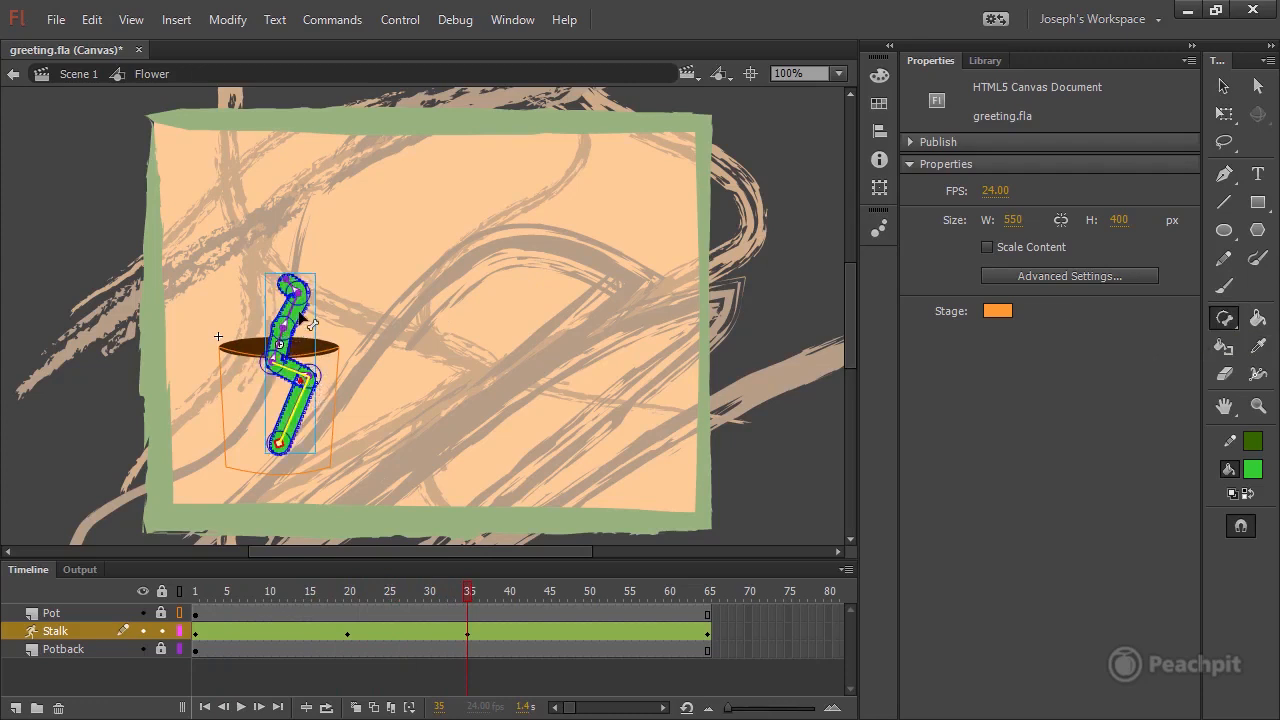
{"action": "left_click", "coordinate": [839, 74]}
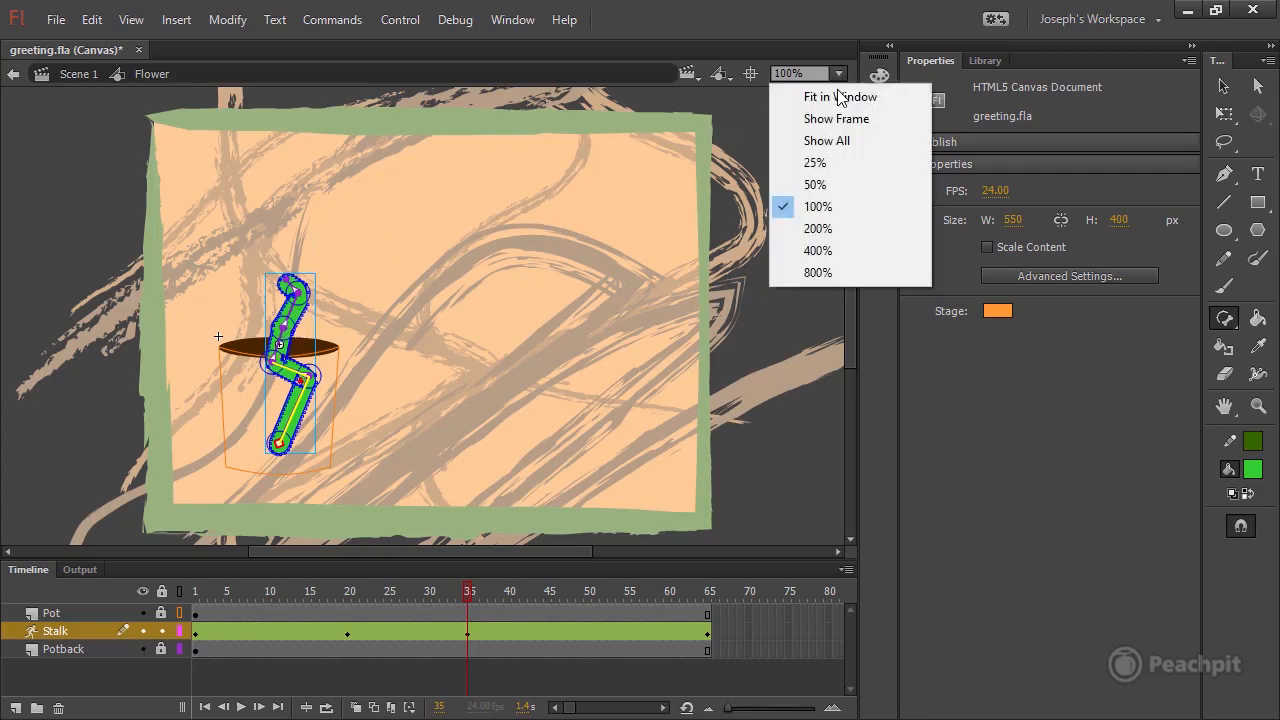
{"action": "left_click", "coordinate": [818, 251]}
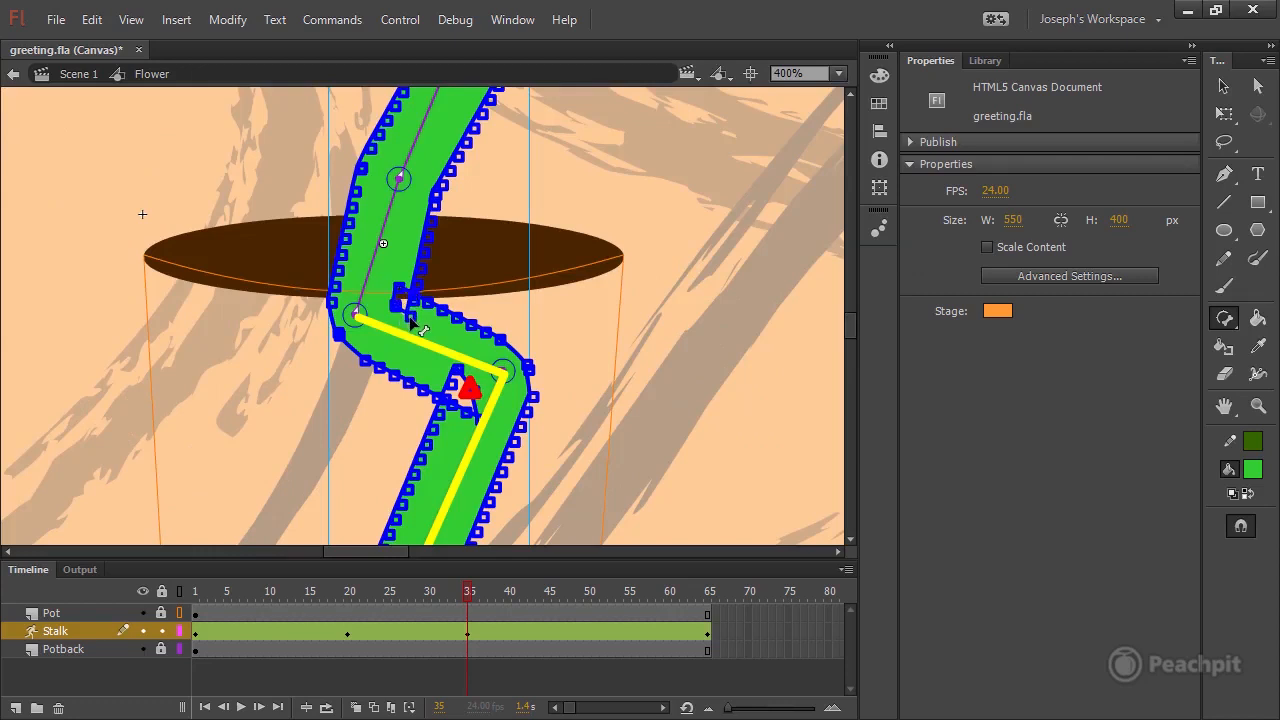
{"action": "left_click", "coordinate": [407, 313]}
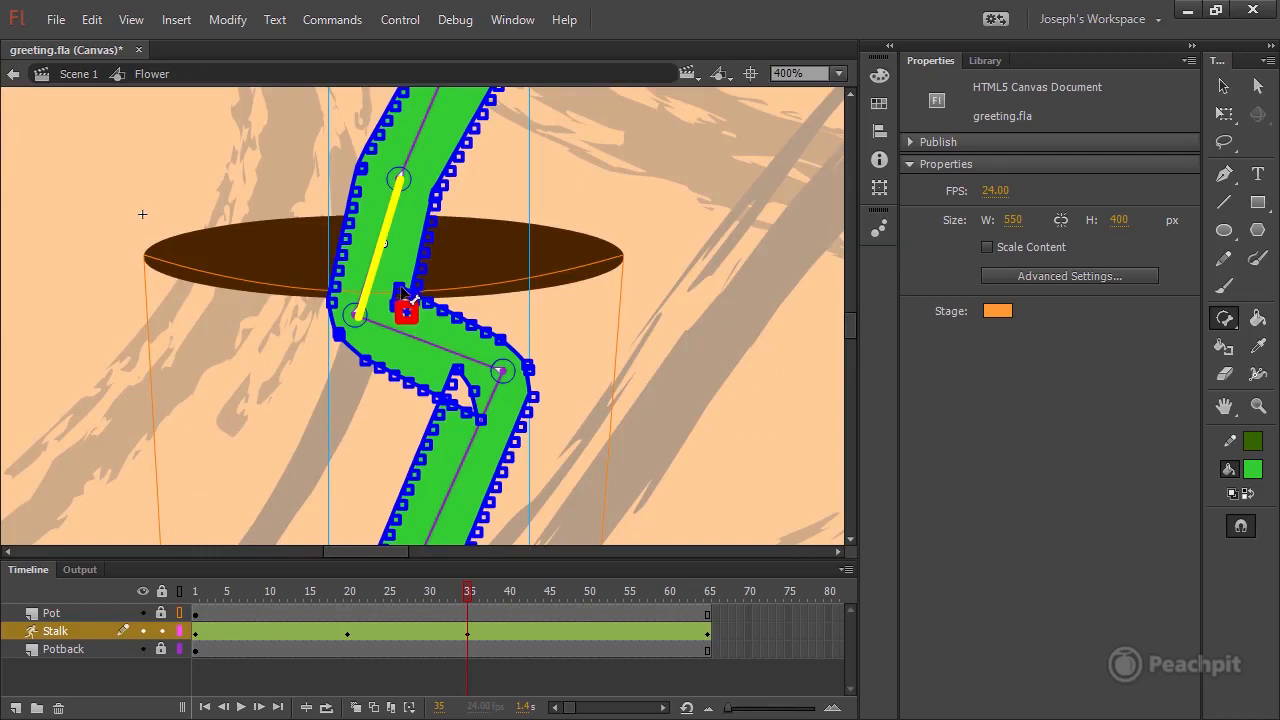
{"action": "left_click_drag", "start_coordinate": [398, 287], "coordinate": [409, 338]}
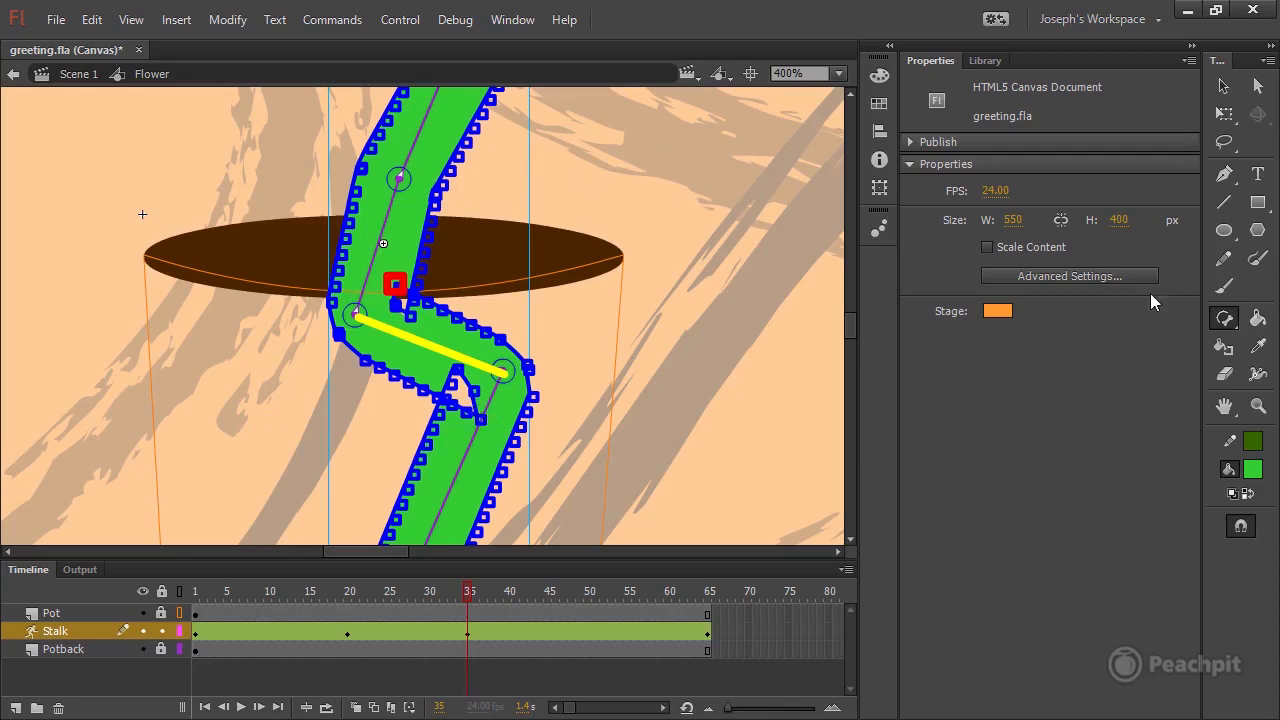
{"action": "left_click", "coordinate": [1224, 318]}
{"action": "left_click", "coordinate": [1143, 316]}
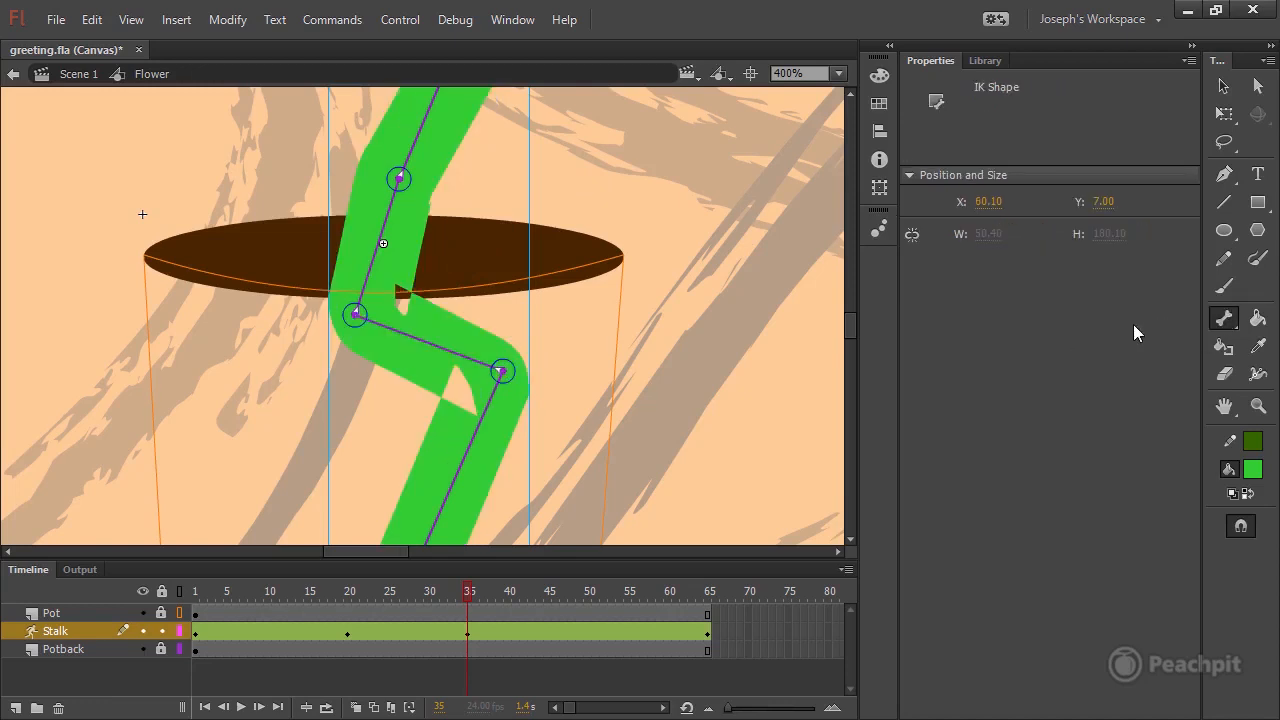
Pose the stalk at frame 10 with its end bones pulled right so the whole stalk stays inside the pot.
{"action": "left_click", "coordinate": [838, 74]}
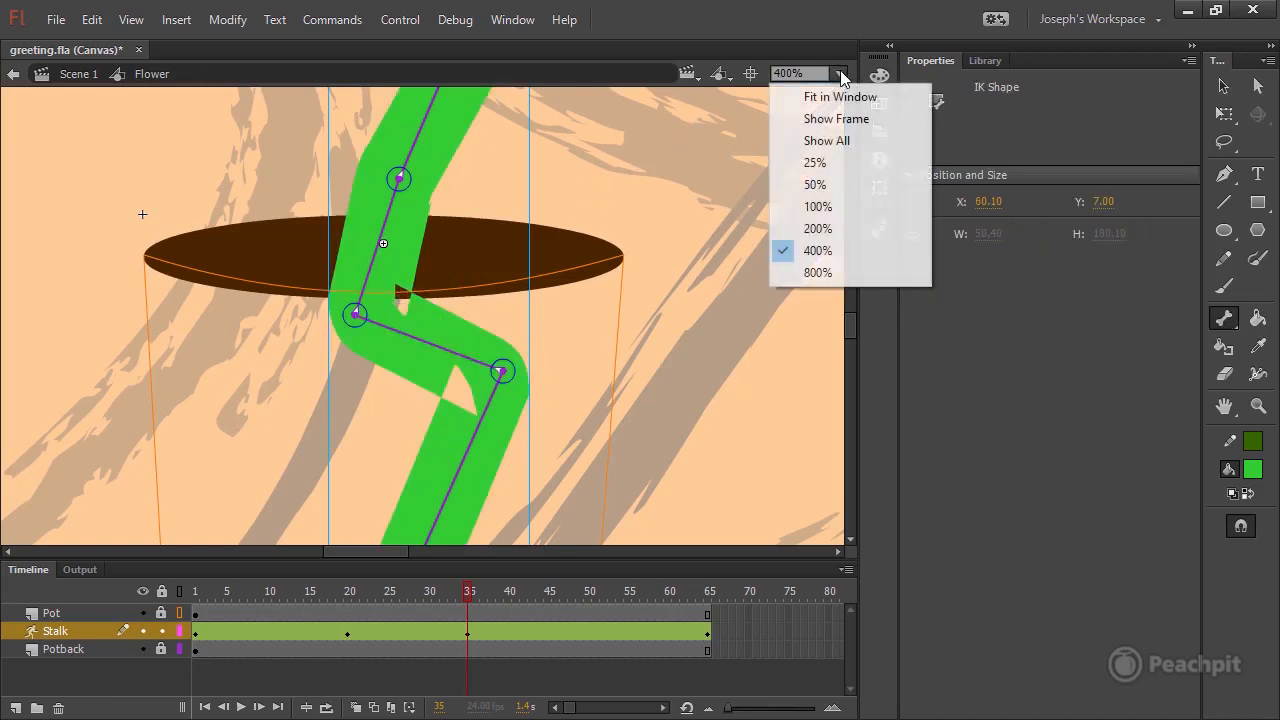
{"action": "left_click", "coordinate": [835, 206]}
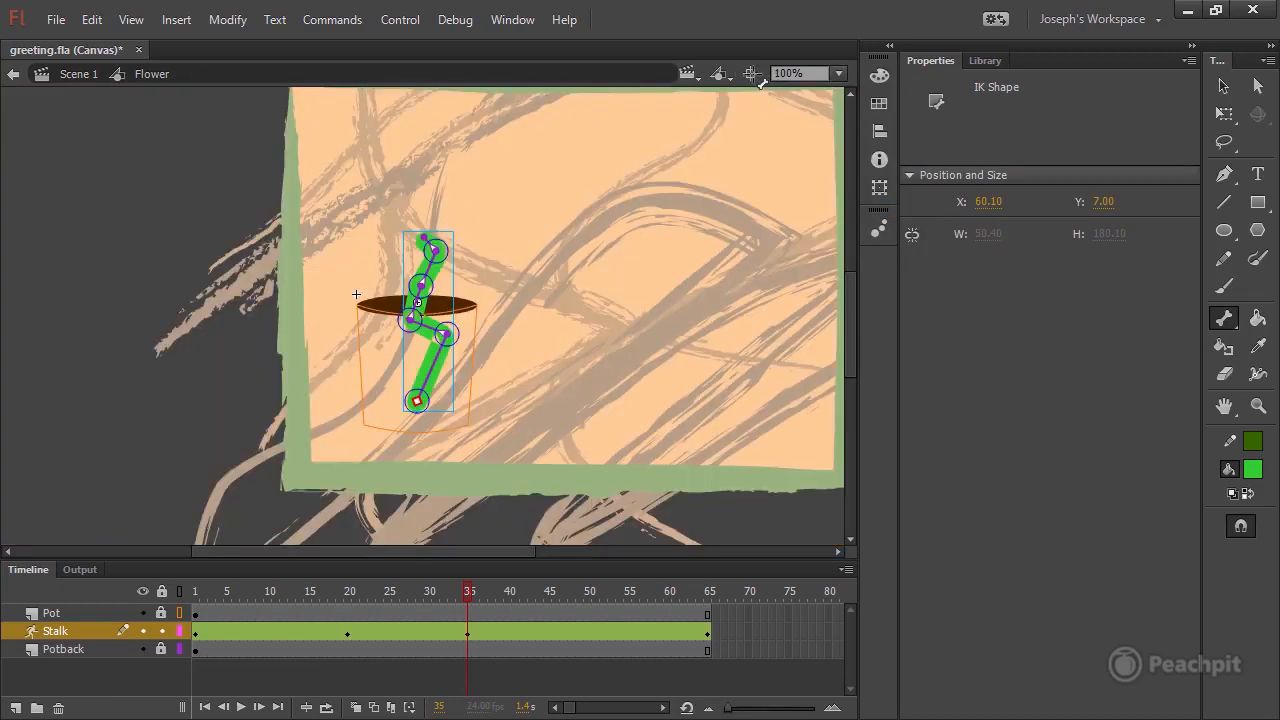
{"action": "left_click", "coordinate": [751, 74]}
{"action": "left_click_drag", "start_coordinate": [462, 591], "coordinate": [271, 586]}
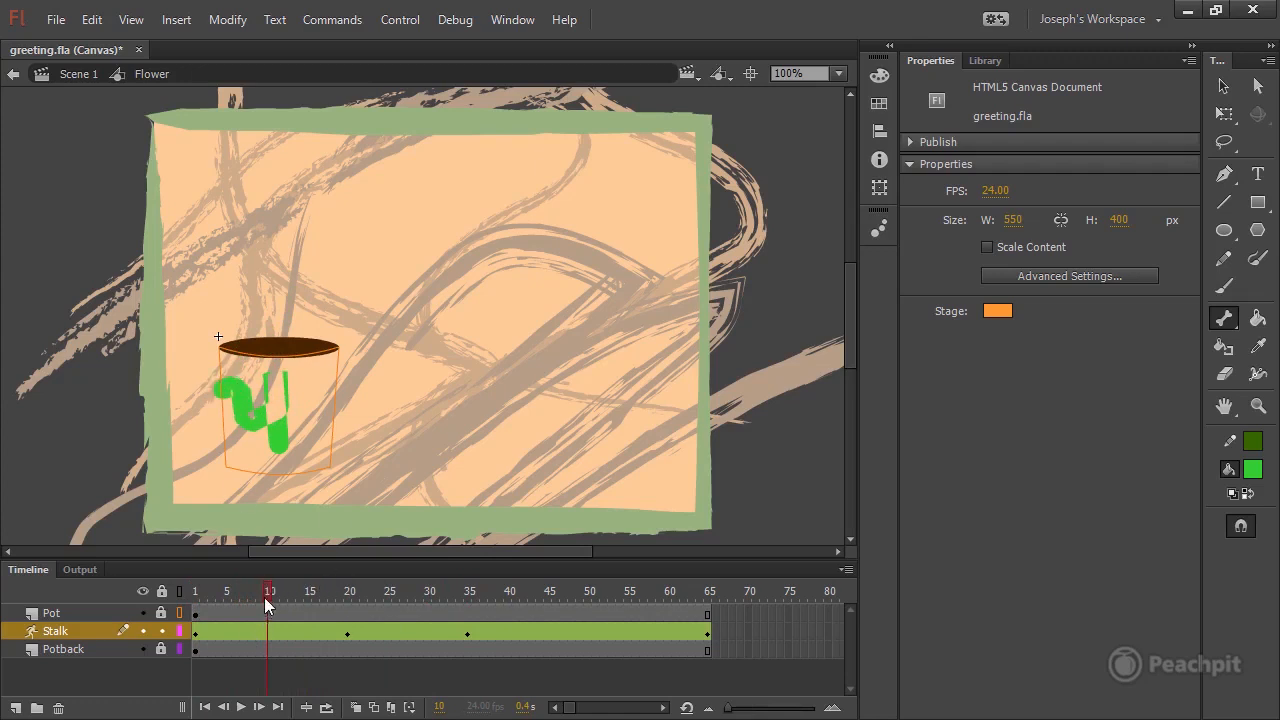
{"action": "left_click", "coordinate": [1220, 88]}
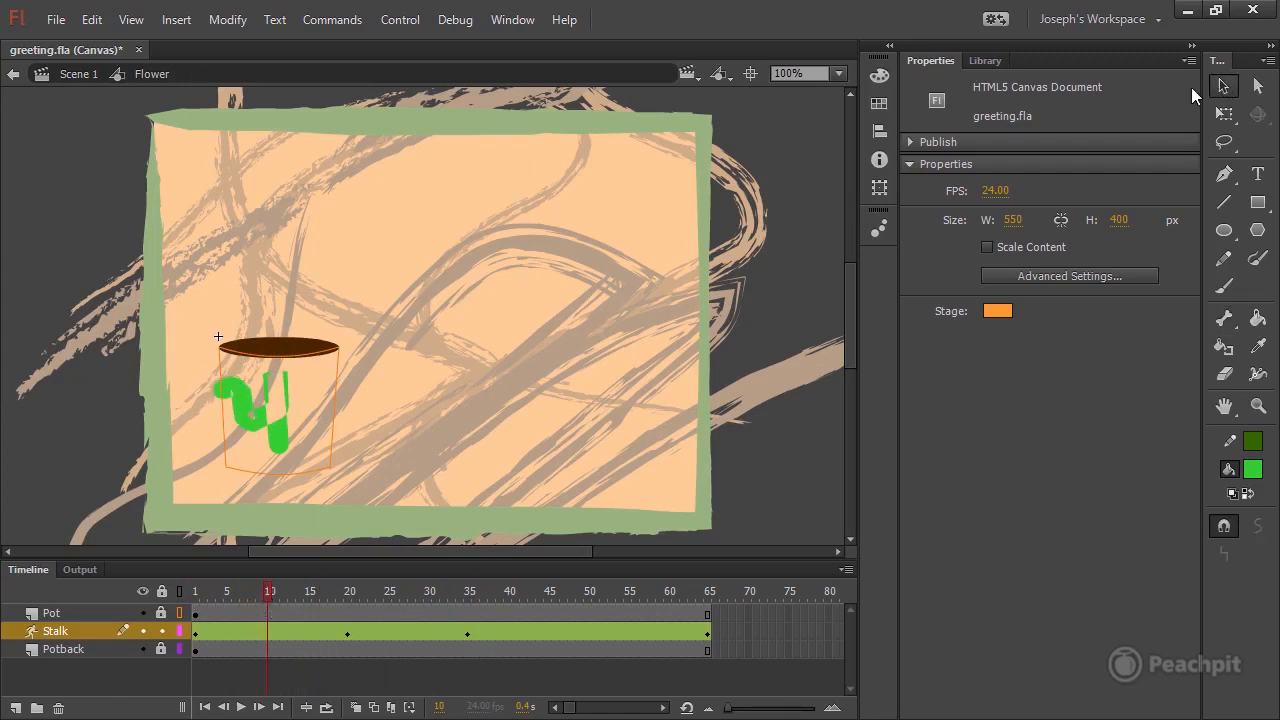
{"action": "left_click", "coordinate": [238, 398]}
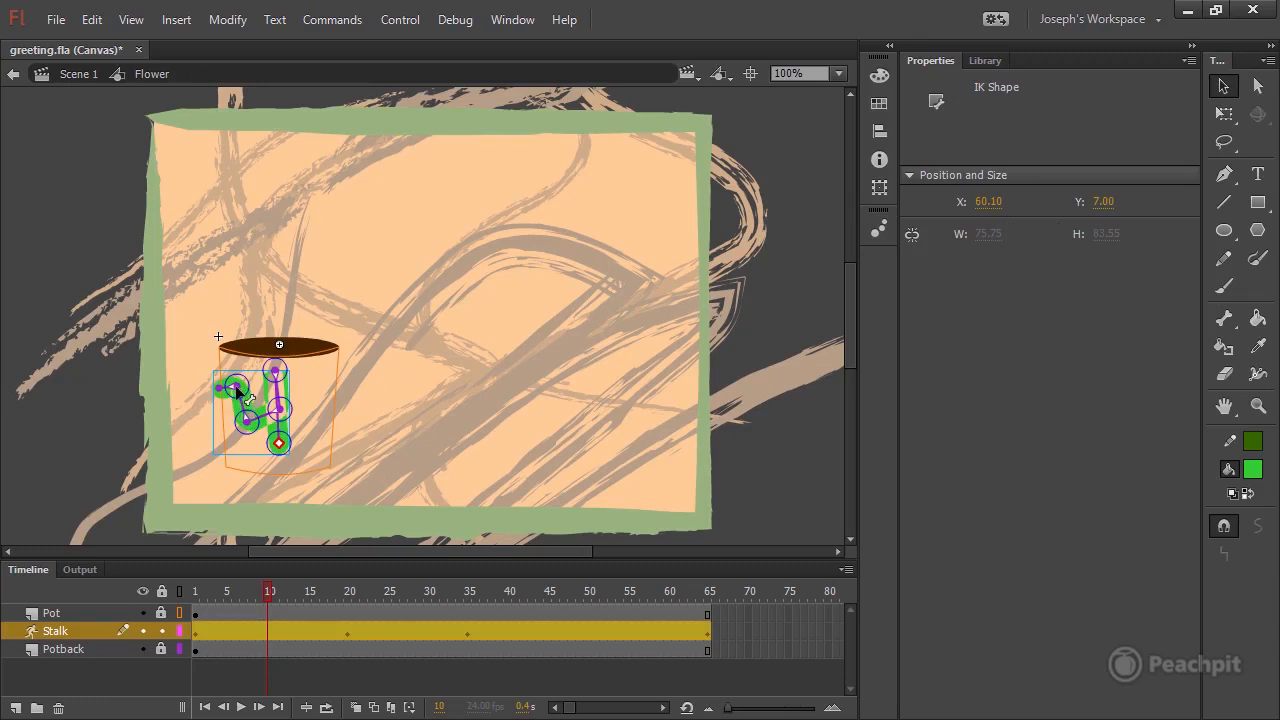
{"action": "left_click_drag", "start_coordinate": [237, 386], "coordinate": [271, 386]}
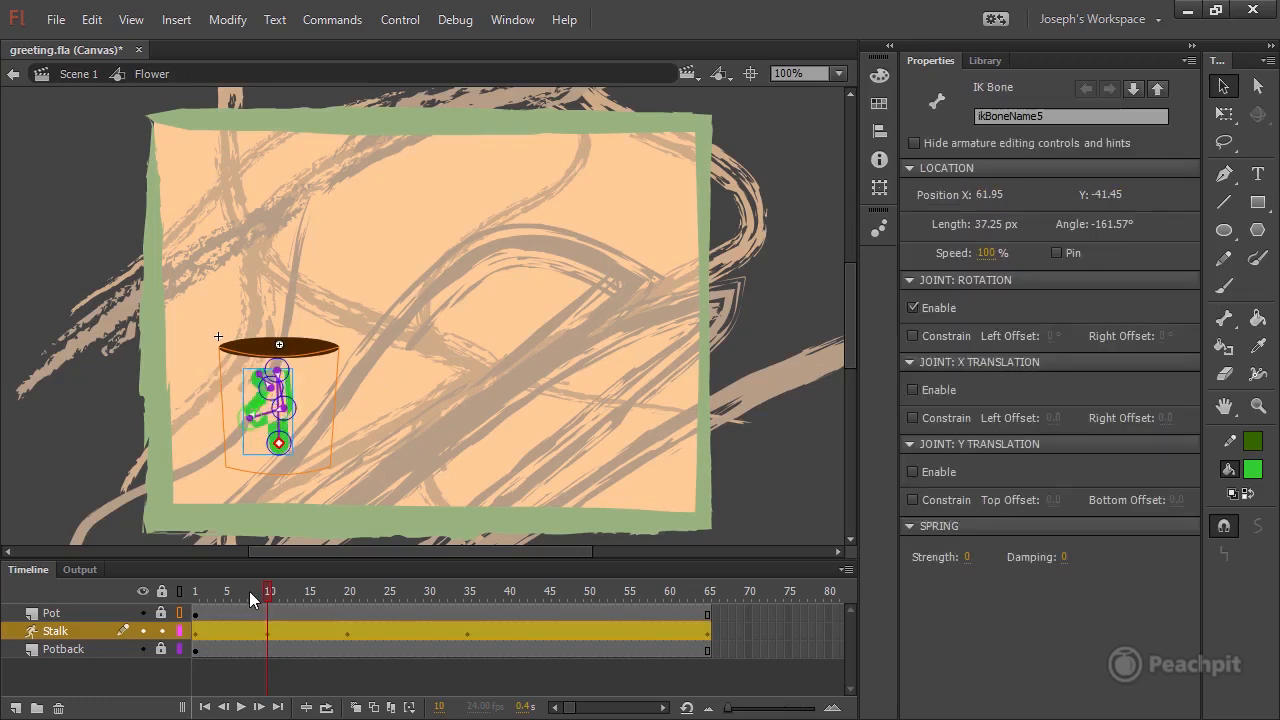
Turn off the Pot layer's outline display and play the stalk animation from frame 1 to check the growth.
{"action": "left_click_drag", "start_coordinate": [258, 594], "coordinate": [516, 592]}
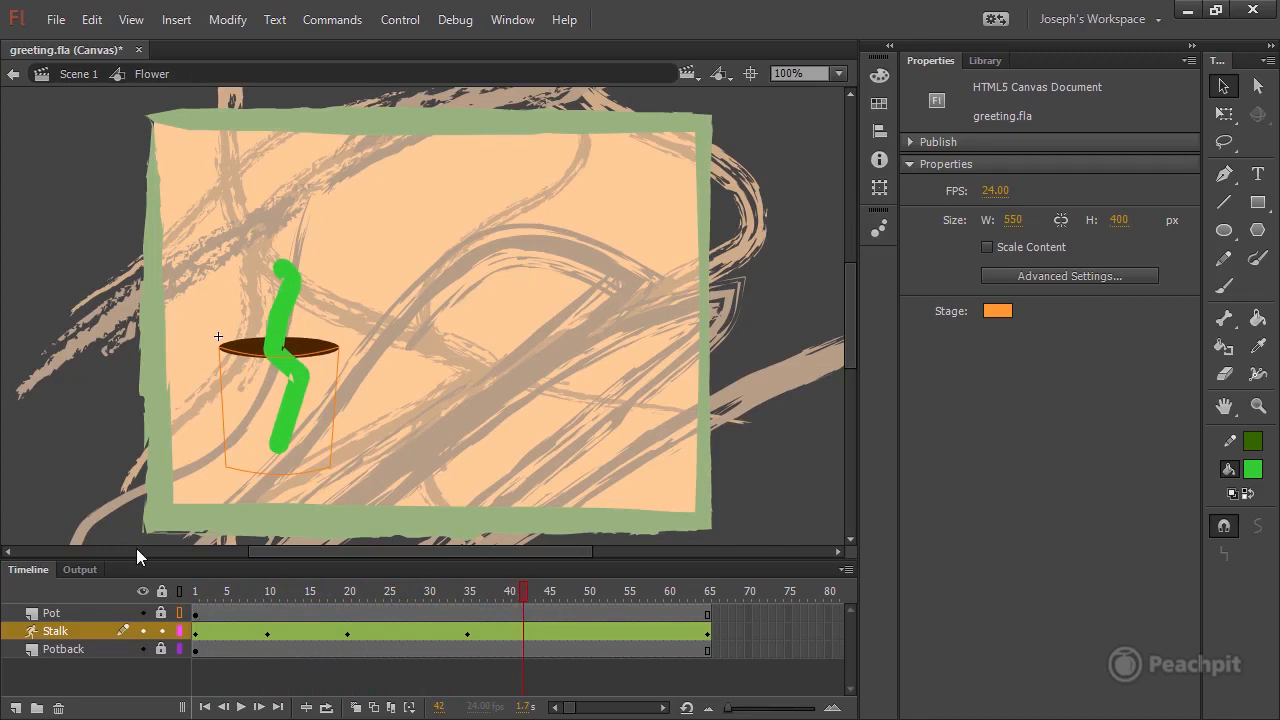
{"action": "left_click", "coordinate": [179, 612]}
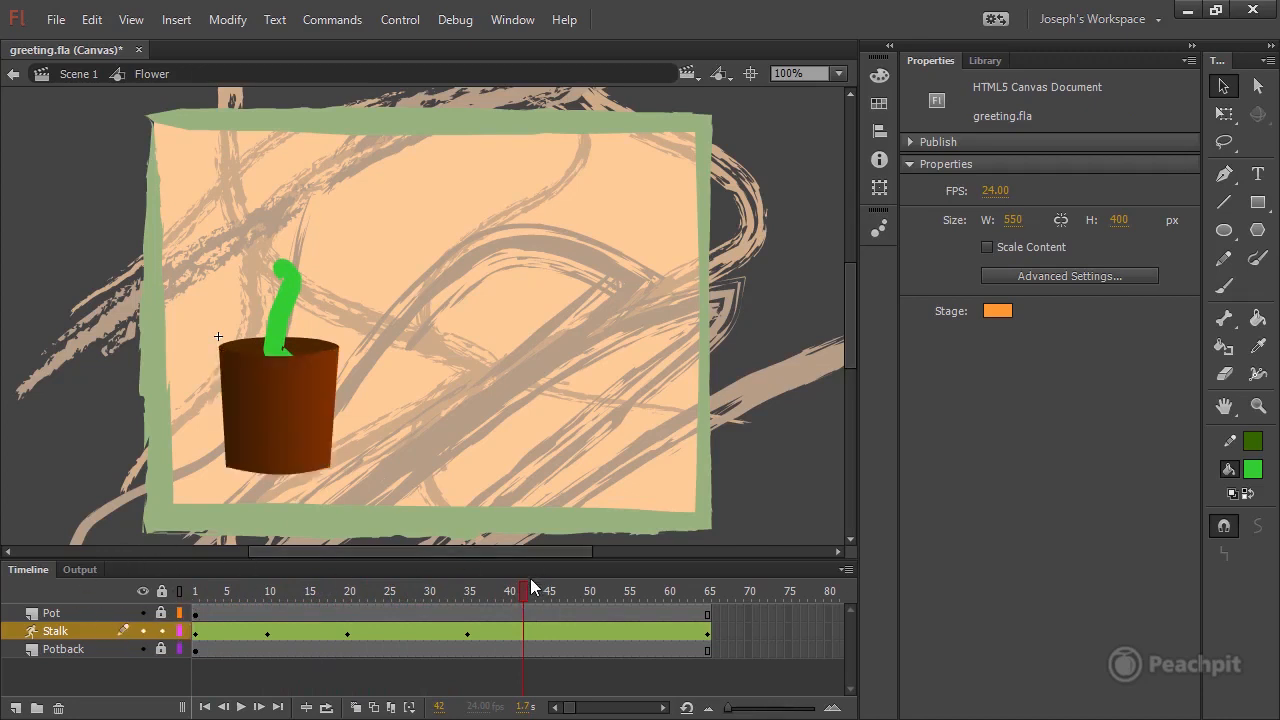
{"action": "left_click_drag", "start_coordinate": [524, 591], "coordinate": [190, 594]}
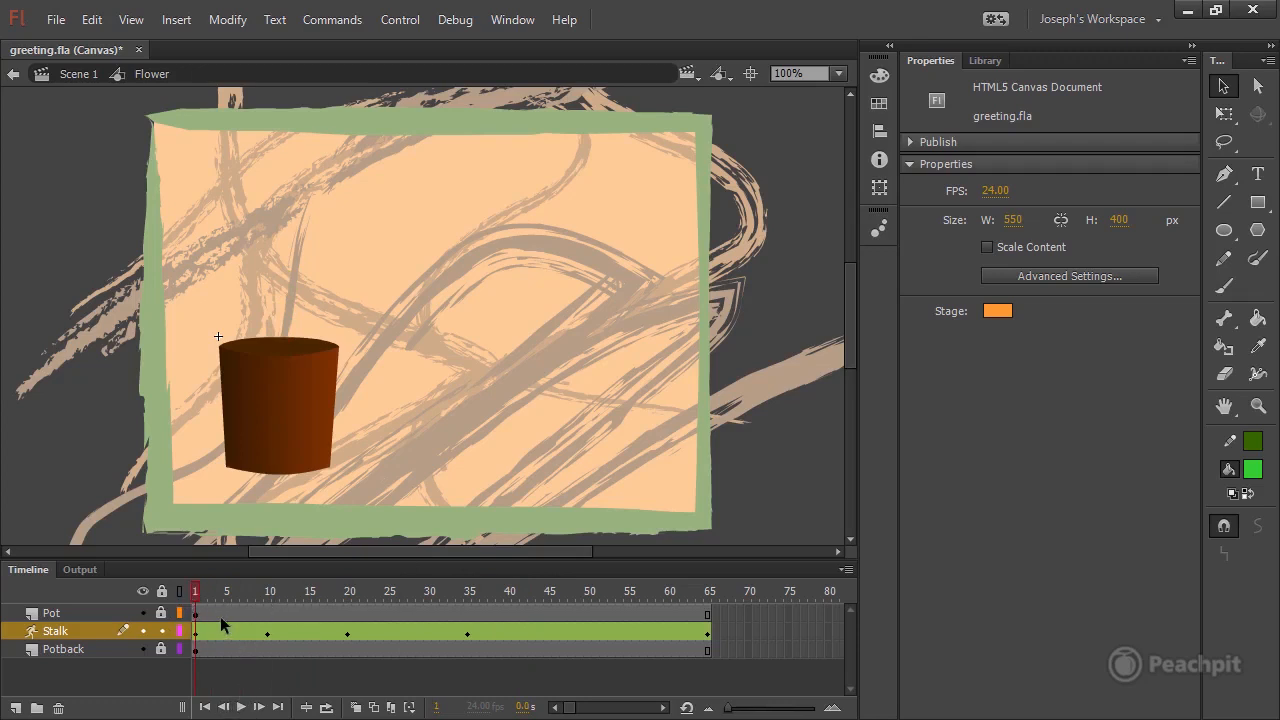
{"action": "left_click", "coordinate": [241, 707]}
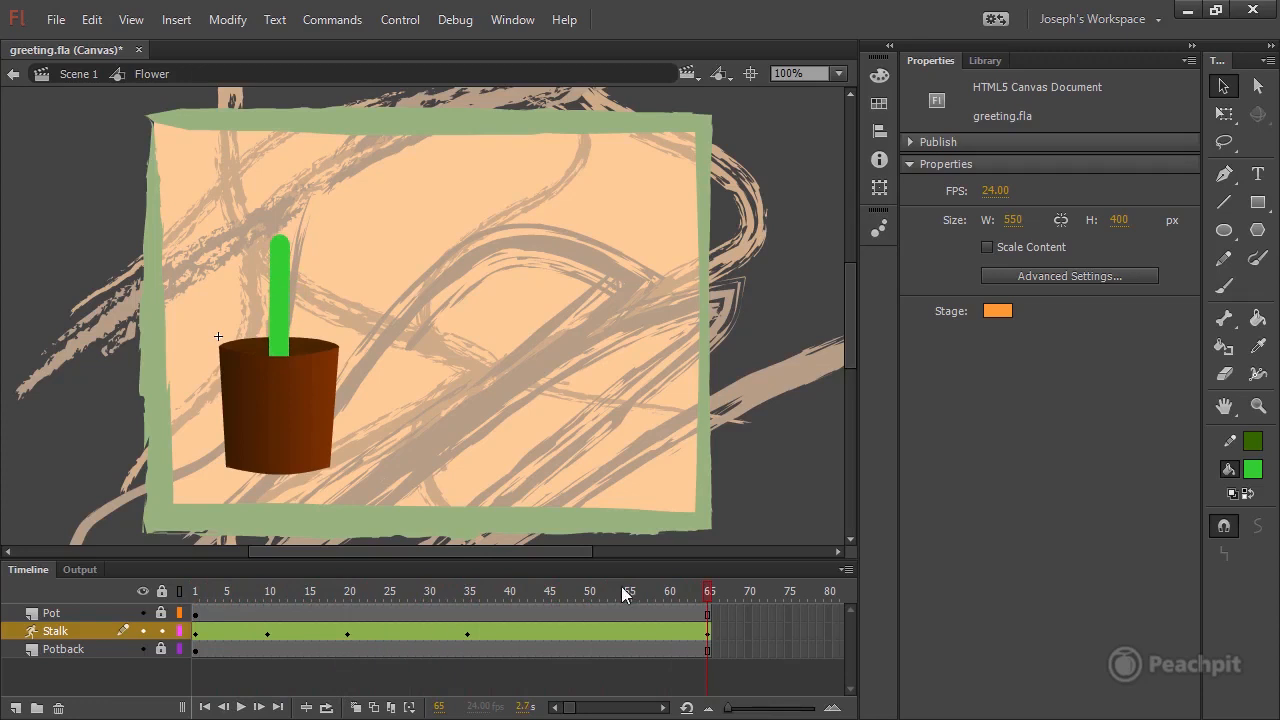
{"action": "mouse_move", "coordinate": [709, 594]}
{"action": "left_mouse_down"}
{"action": "mouse_move", "coordinate": [466, 606]}
{"action": "mouse_move", "coordinate": [709, 596]}
{"action": "left_mouse_up"}
{"action": "left_click_drag", "start_coordinate": [205, 590], "coordinate": [509, 590]}
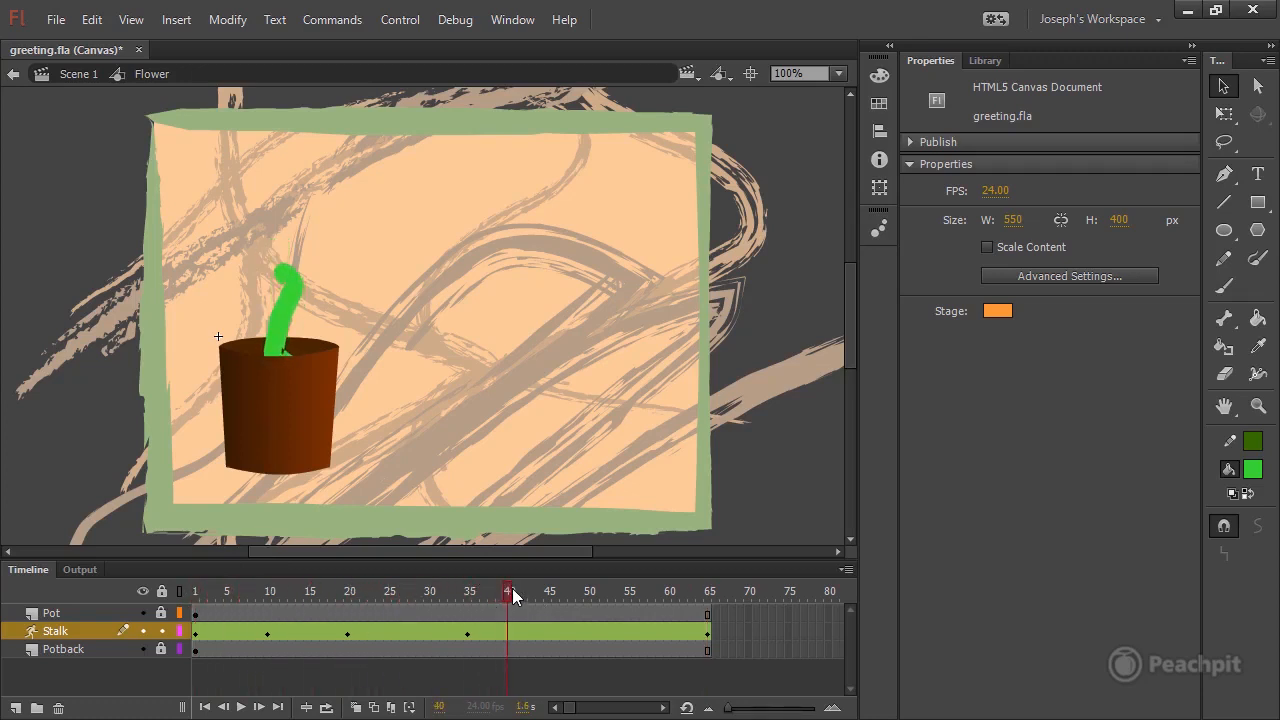
Give the upright stalk a slight bend to the right at frame 65 and save the document.
{"action": "left_click", "coordinate": [700, 591]}
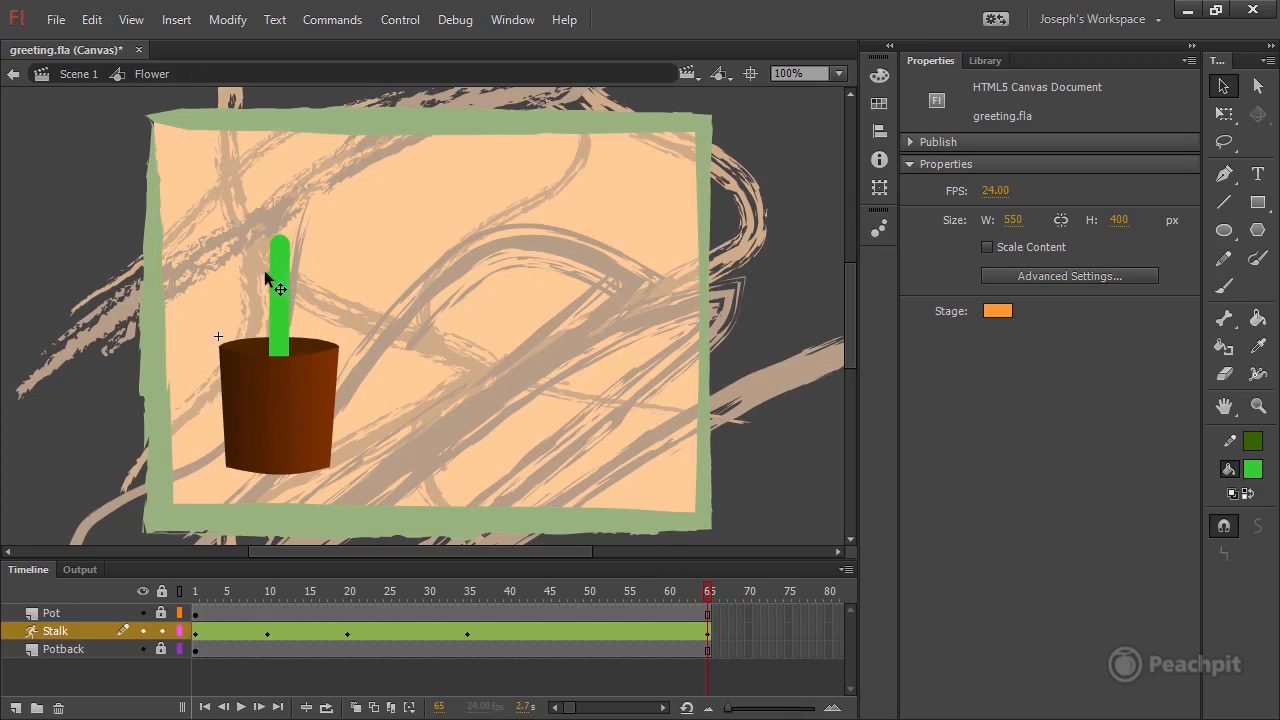
{"action": "left_click", "coordinate": [286, 247]}
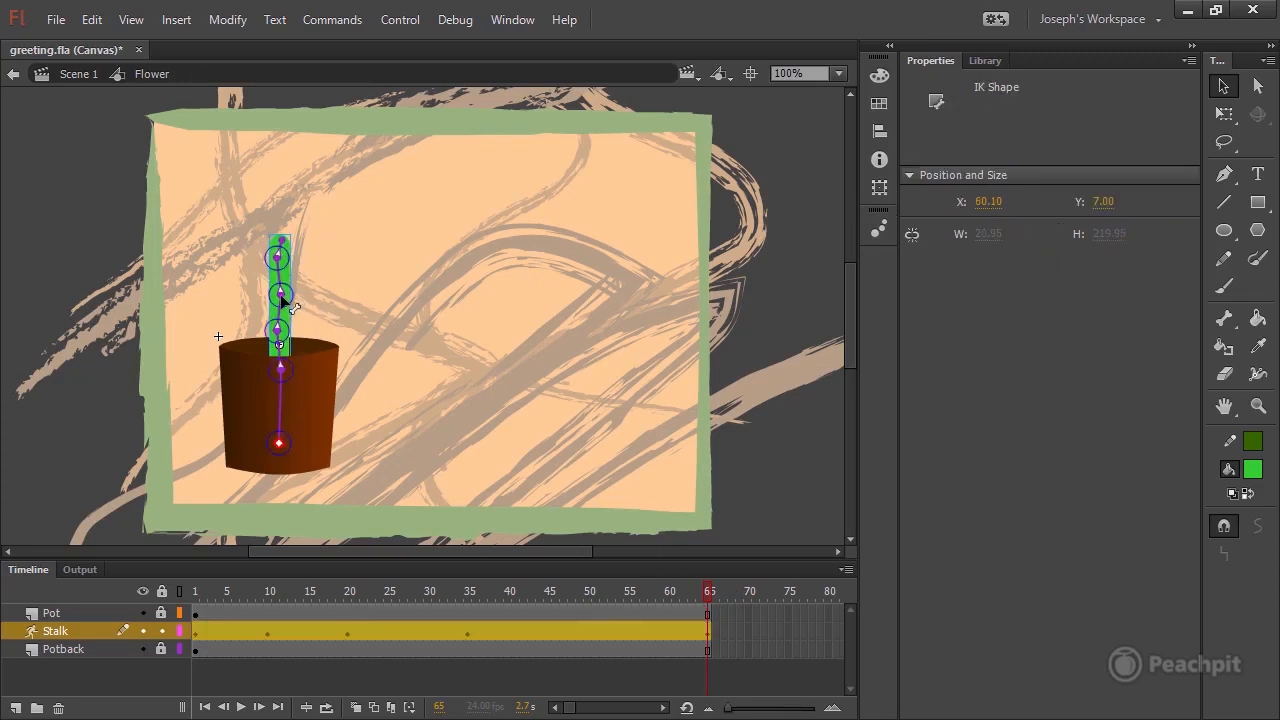
{"action": "left_click_drag", "start_coordinate": [283, 300], "coordinate": [274, 259]}
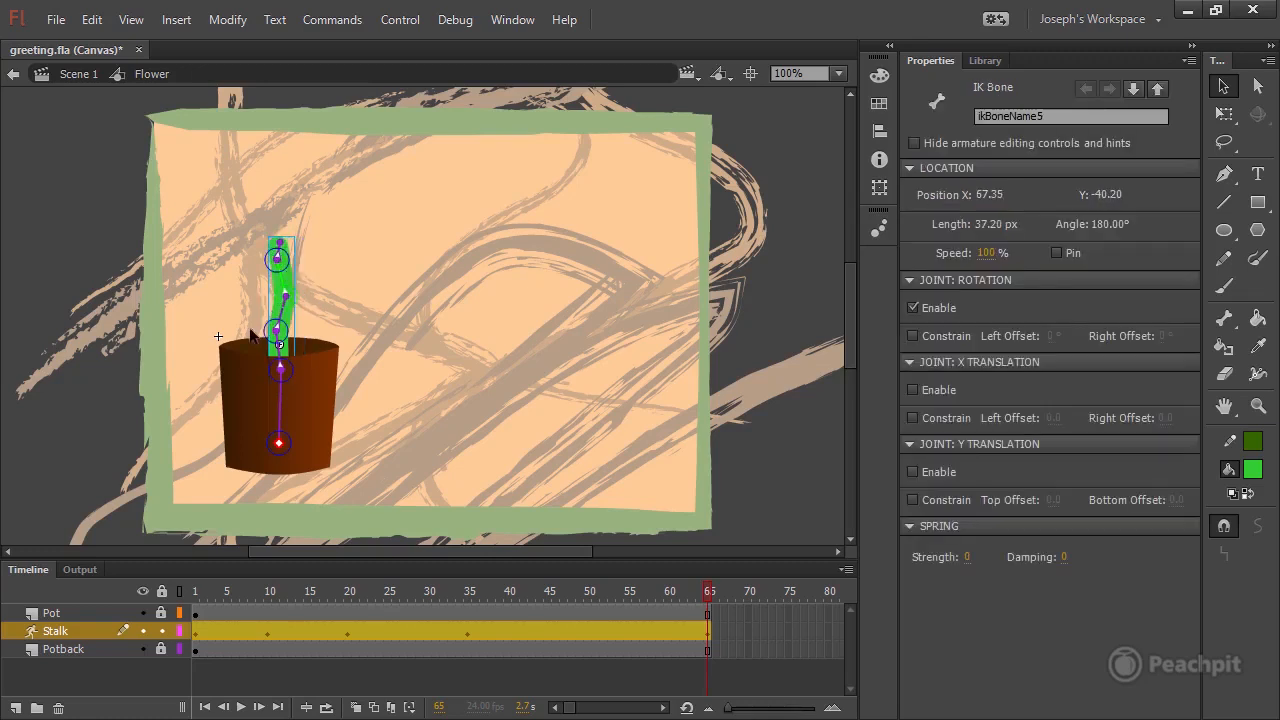
{"action": "left_click", "coordinate": [807, 452]}
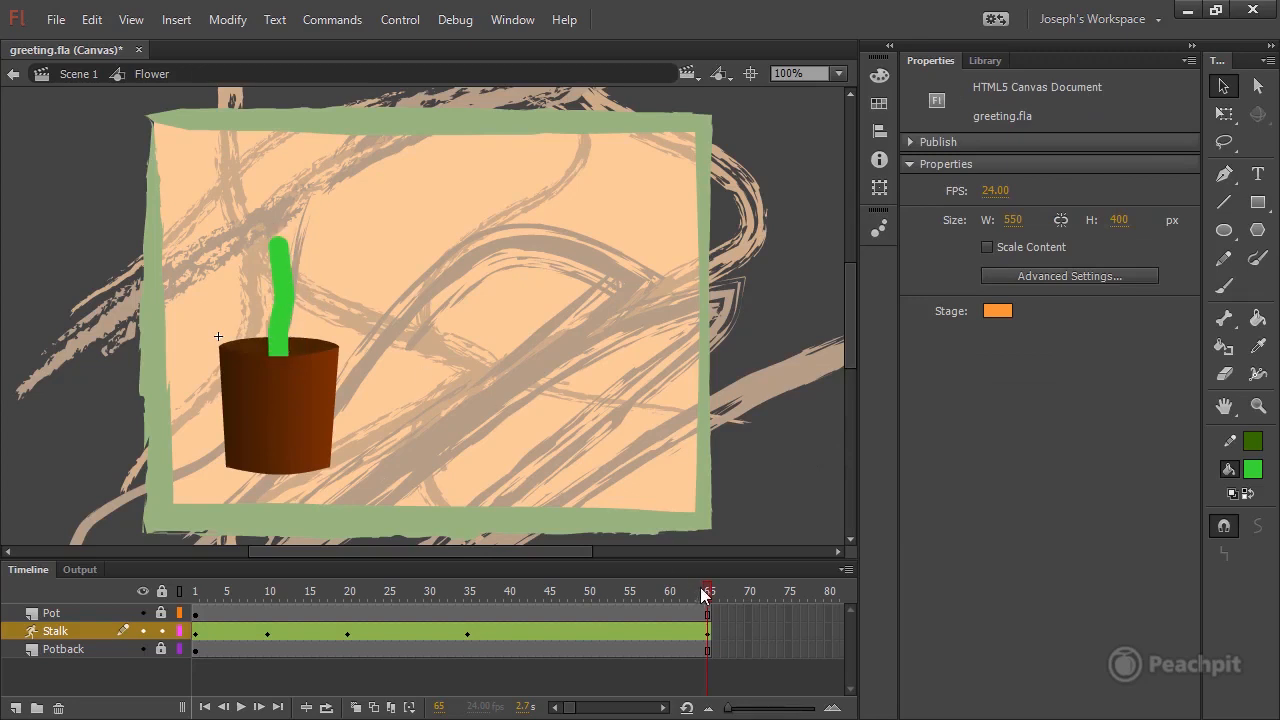
{"action": "left_click_drag", "start_coordinate": [705, 595], "coordinate": [742, 597]}
{"action": "mouse_move", "coordinate": [713, 592]}
{"action": "left_mouse_down"}
{"action": "mouse_move", "coordinate": [596, 592]}
{"action": "mouse_move", "coordinate": [708, 592]}
{"action": "left_mouse_up"}
{"action": "key", "text": "ctrl+s"}
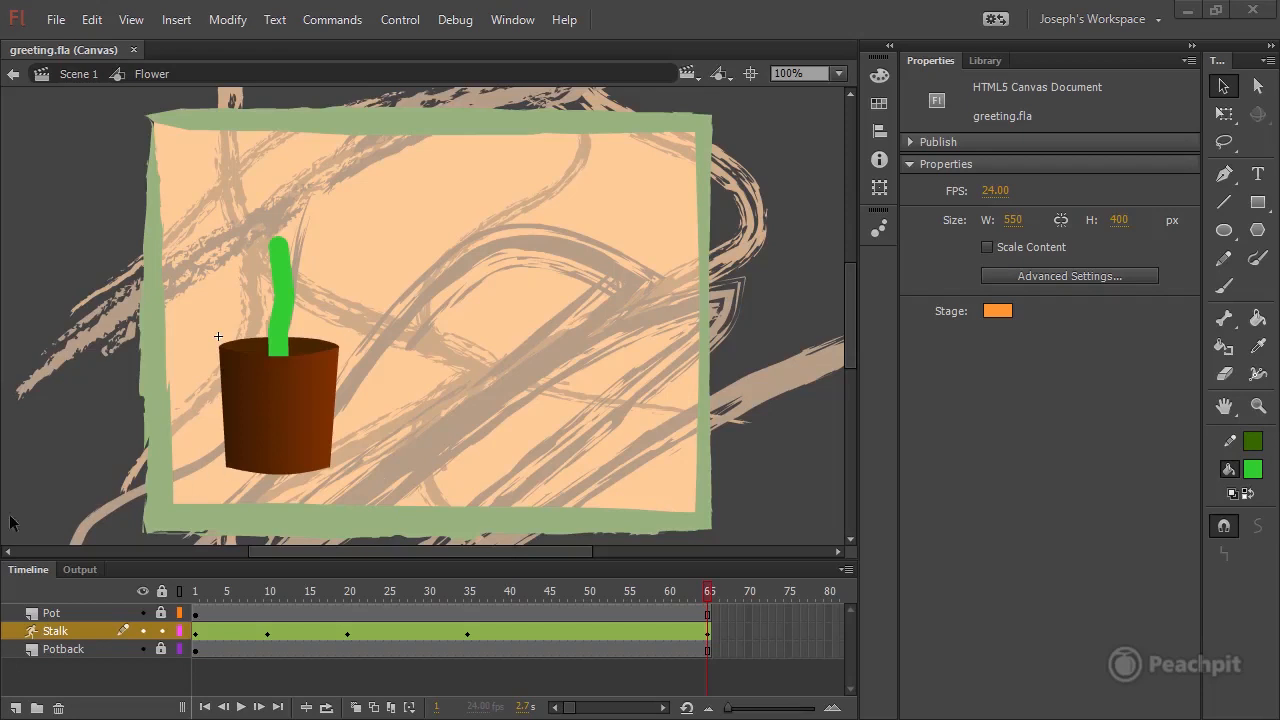
Lock the Stalk layer and add a new layer named Flower above the Pot layer.
{"action": "left_click", "coordinate": [161, 631]}
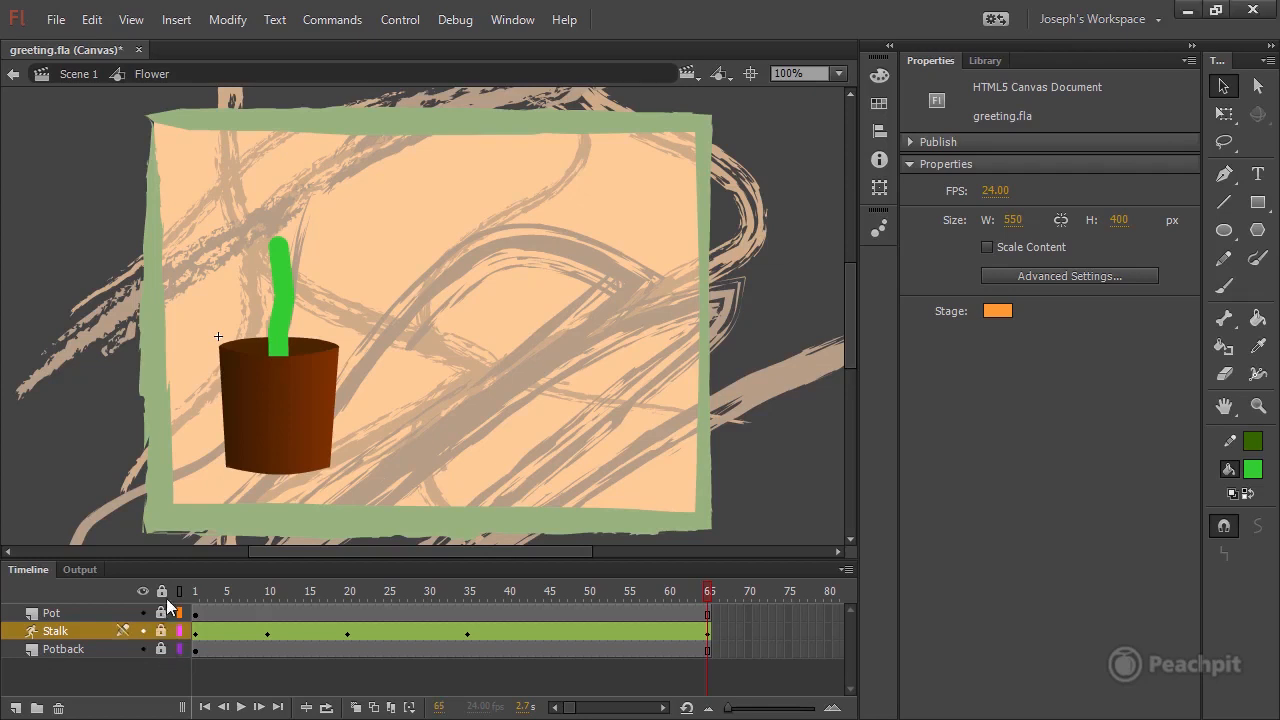
{"action": "left_click", "coordinate": [84, 614]}
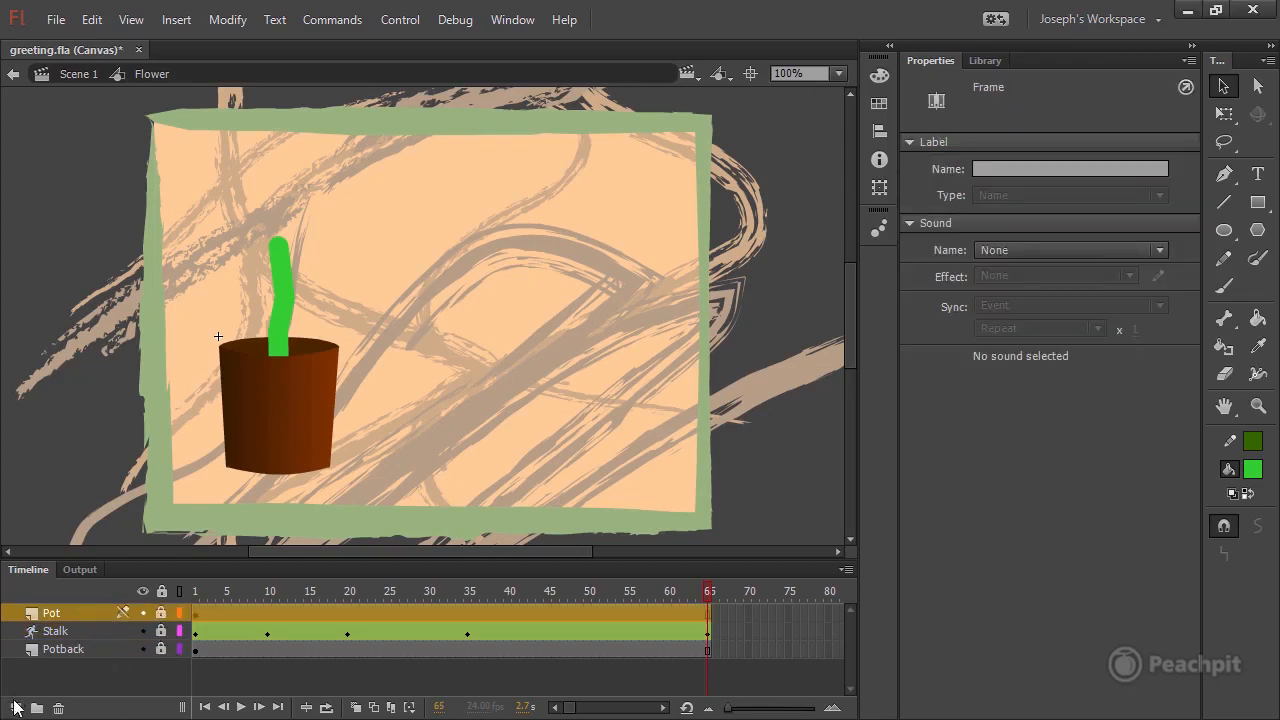
{"action": "left_click", "coordinate": [15, 708]}
{"action": "double_click", "coordinate": [63, 609]}
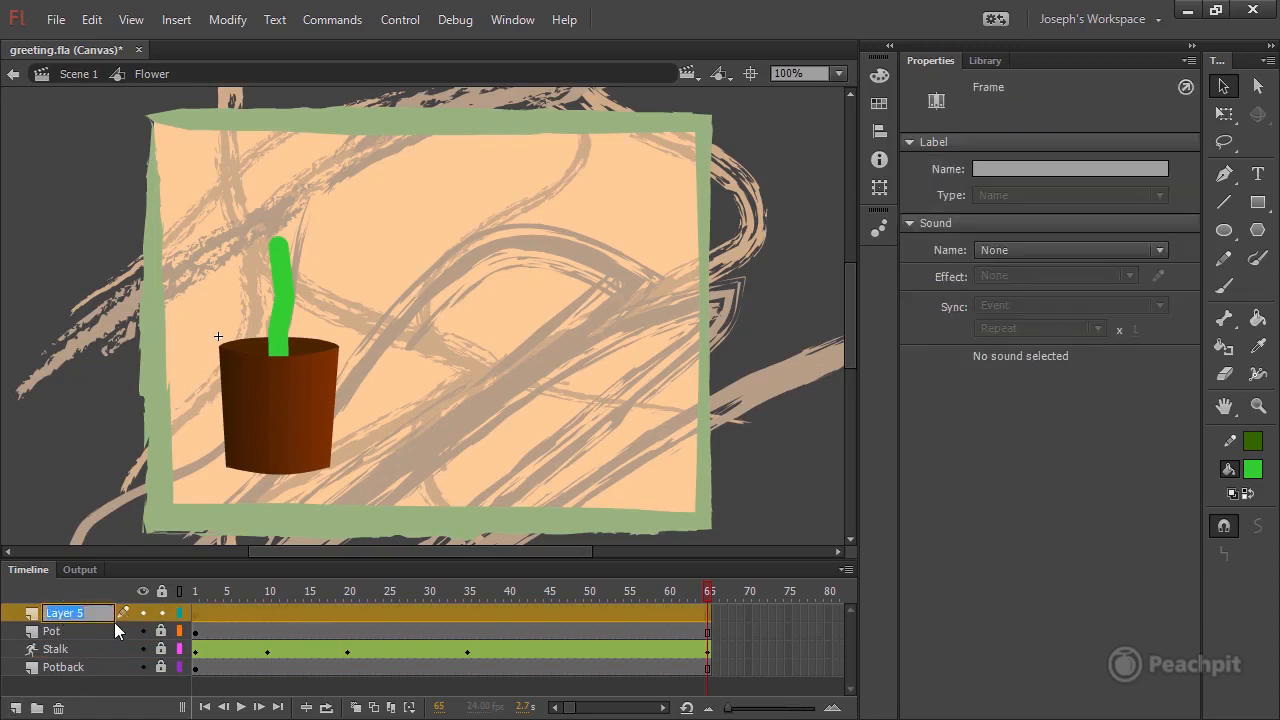
{"action": "type", "text": "Flower"}
{"action": "left_click", "coordinate": [88, 695]}
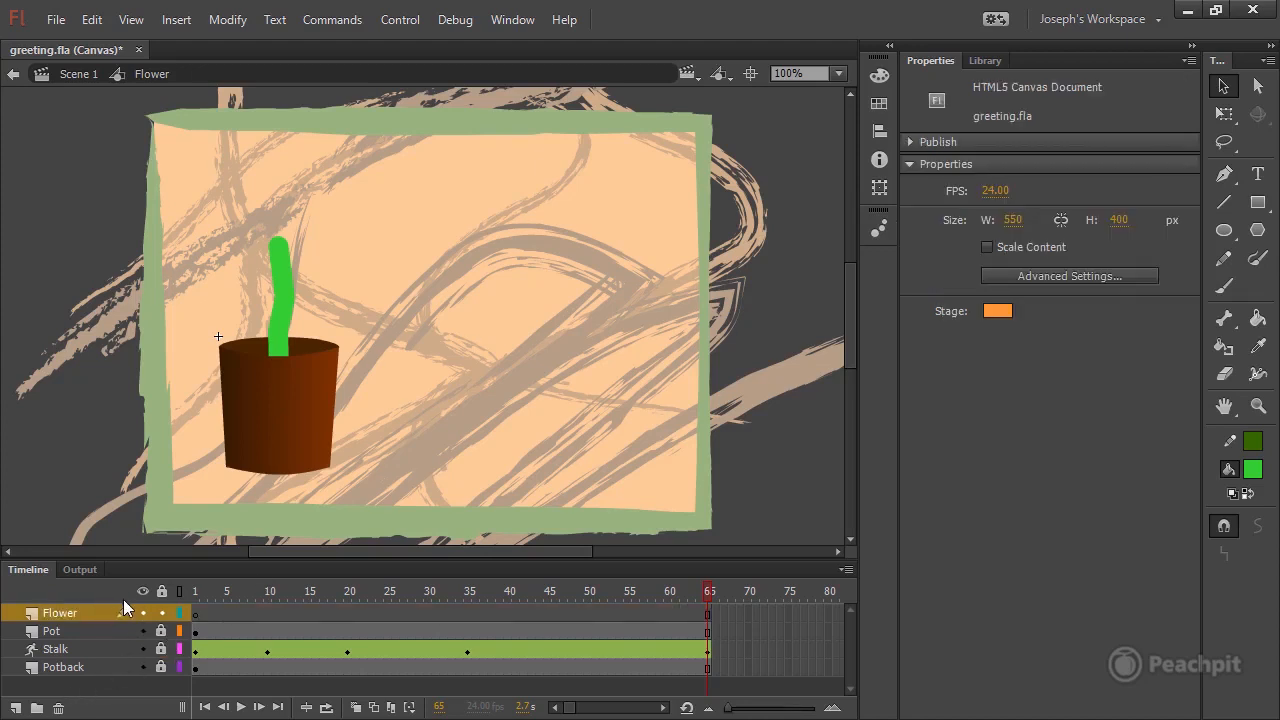
Insert a keyframe at frame 45 of the Flower layer and select it.
{"action": "left_click_drag", "start_coordinate": [216, 596], "coordinate": [380, 590]}
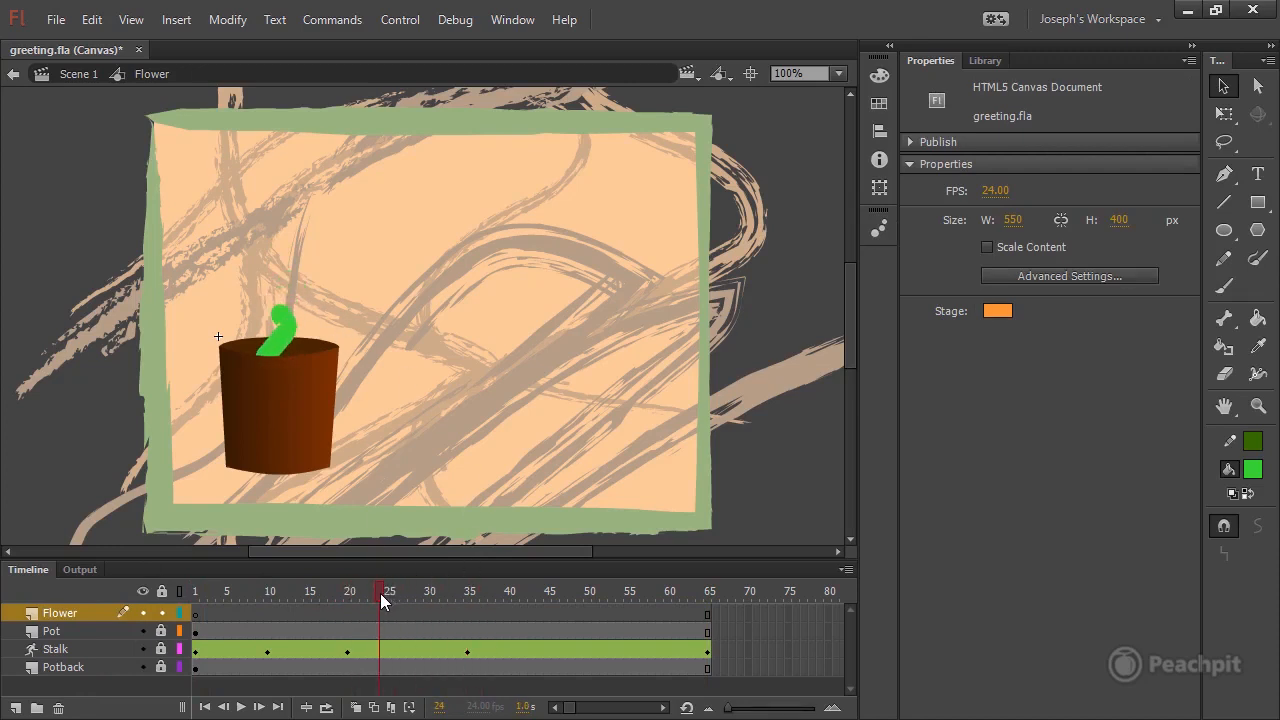
{"action": "left_click_drag", "start_coordinate": [386, 593], "coordinate": [549, 597]}
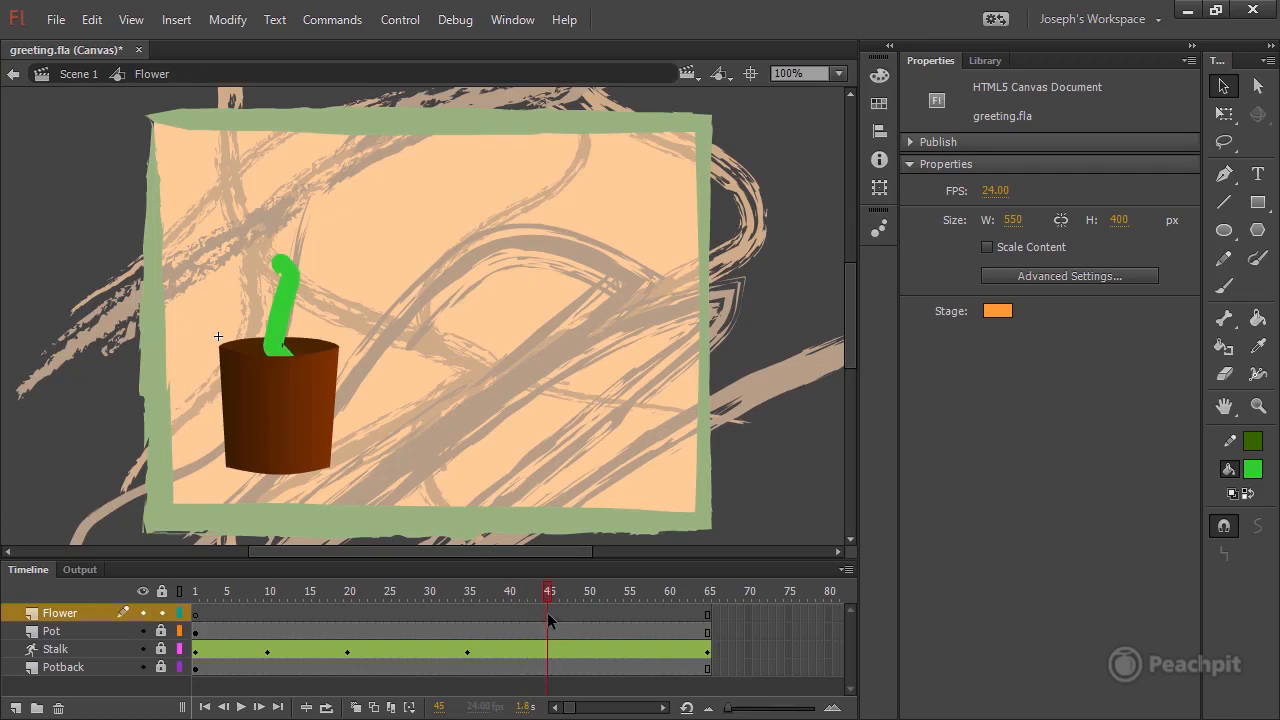
{"action": "left_click", "coordinate": [548, 613]}
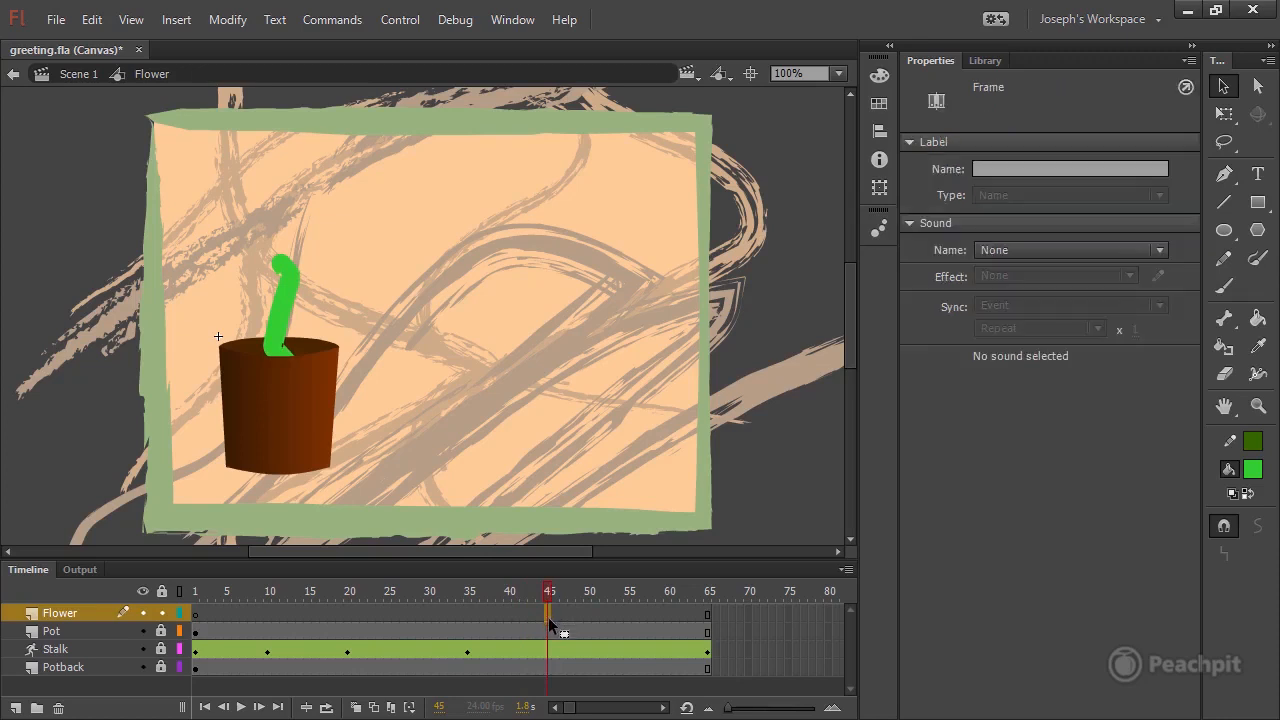
{"action": "left_click", "coordinate": [176, 19]}
{"action": "mouse_move", "coordinate": [268, 147]}
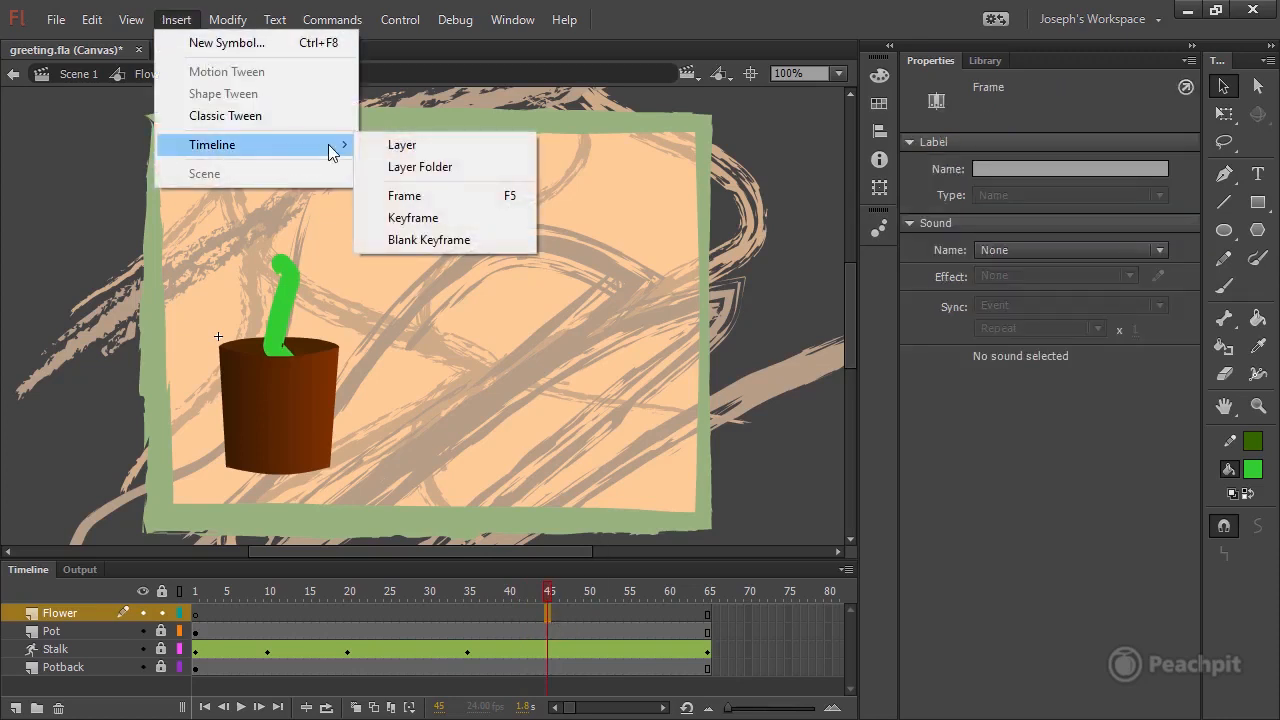
{"action": "left_click", "coordinate": [425, 220]}
{"action": "left_click", "coordinate": [588, 595]}
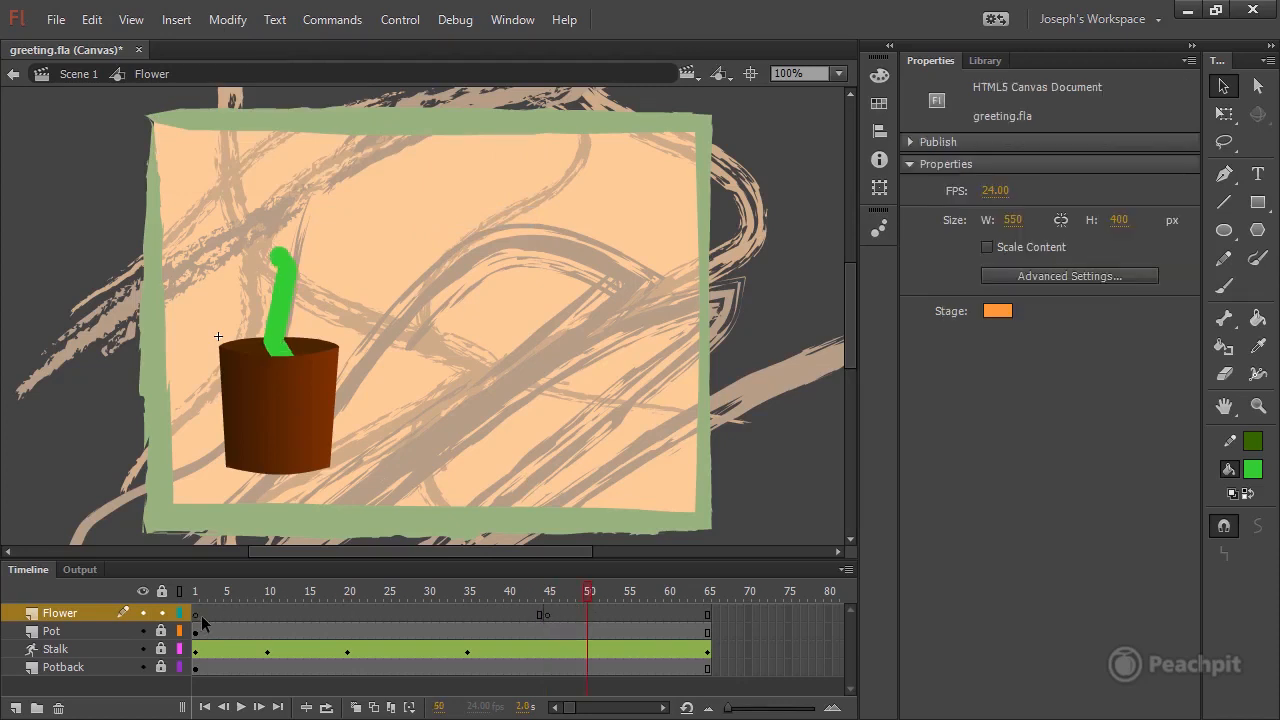
{"action": "left_click", "coordinate": [549, 614]}
{"action": "left_click", "coordinate": [549, 615]}
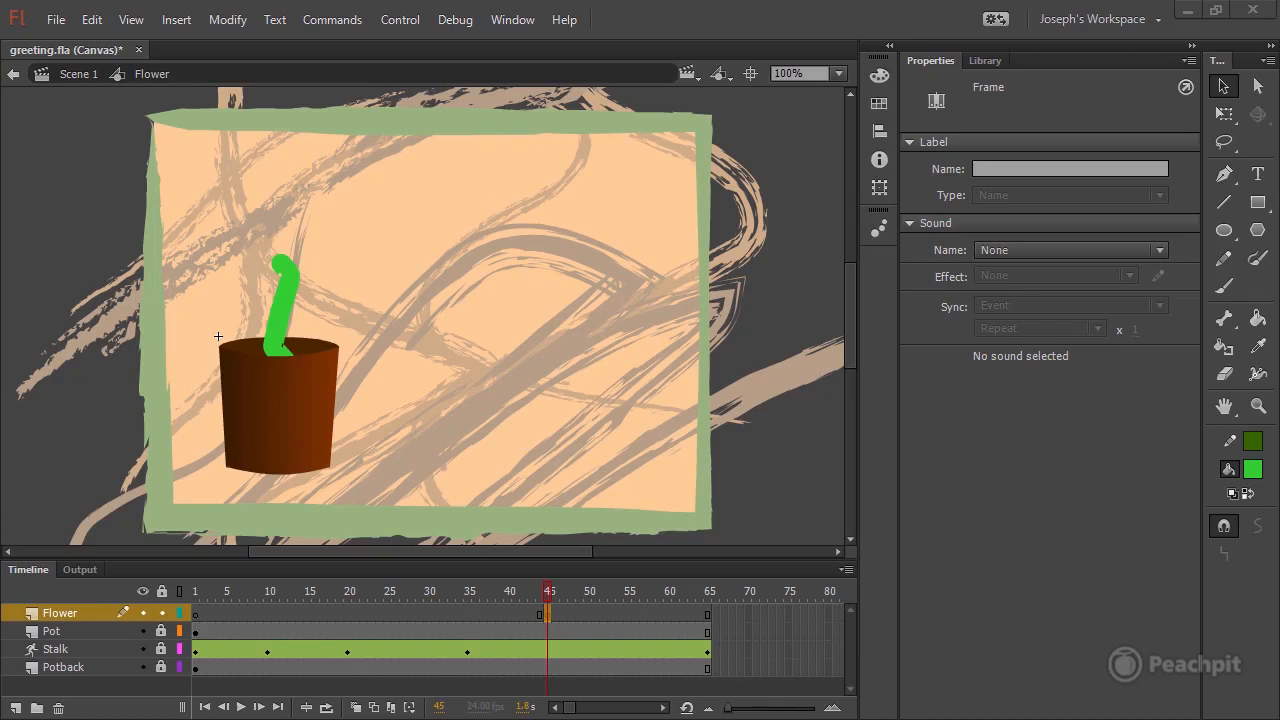
Set both the stroke and fill colors of the Oval tool to #FF9900.
{"action": "left_click", "coordinate": [1225, 231]}
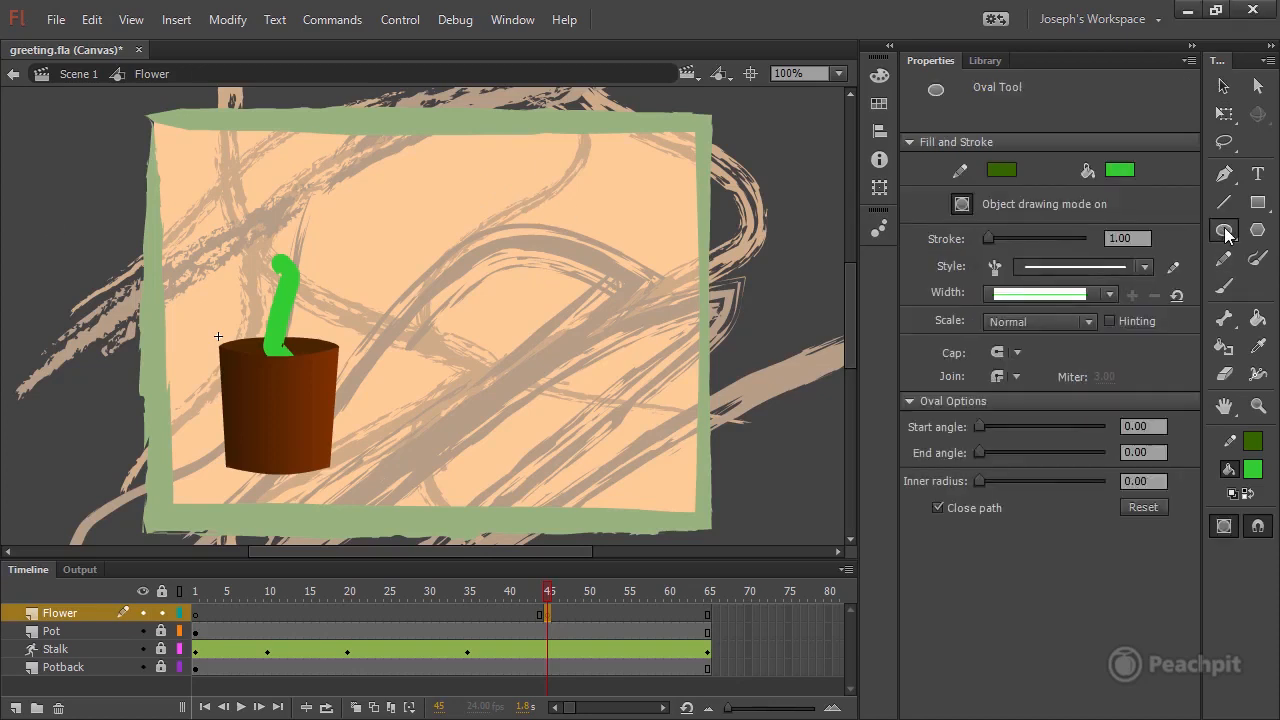
{"action": "left_click", "coordinate": [1003, 172]}
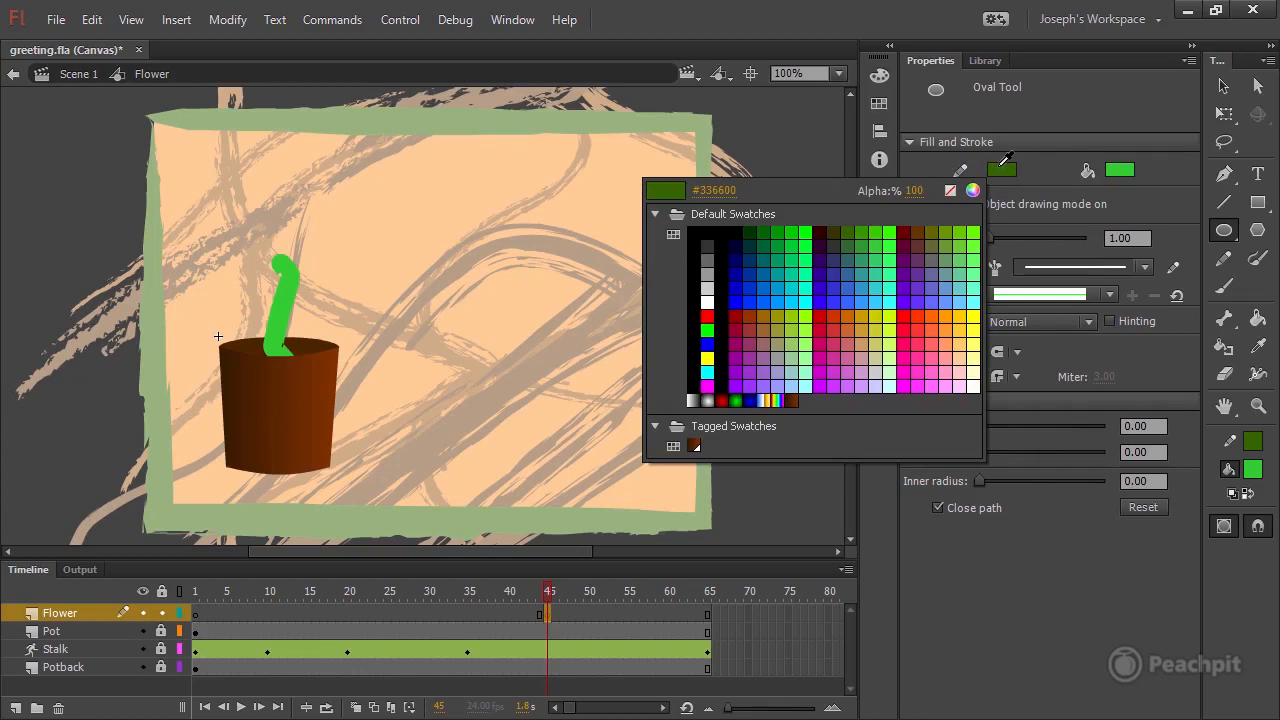
{"action": "left_click", "coordinate": [727, 189]}
{"action": "type", "text": "FF9900"}
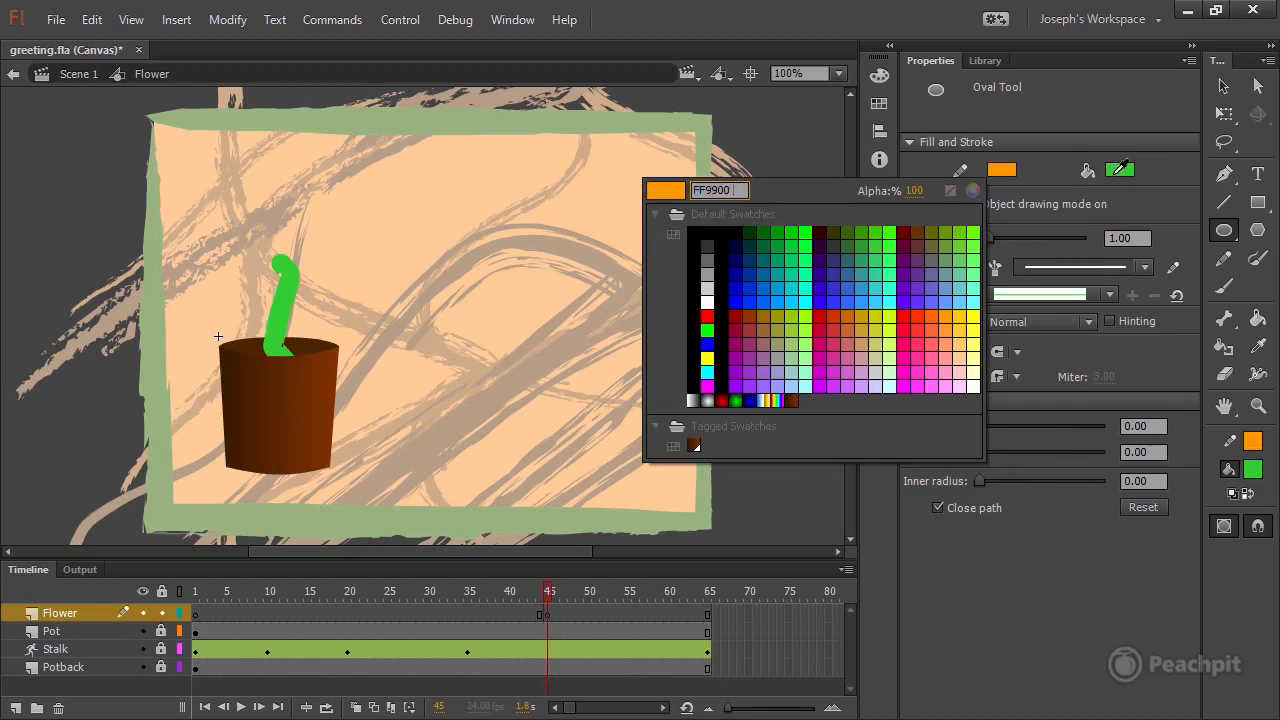
{"action": "left_click", "coordinate": [662, 191]}
{"action": "left_click", "coordinate": [1118, 171]}
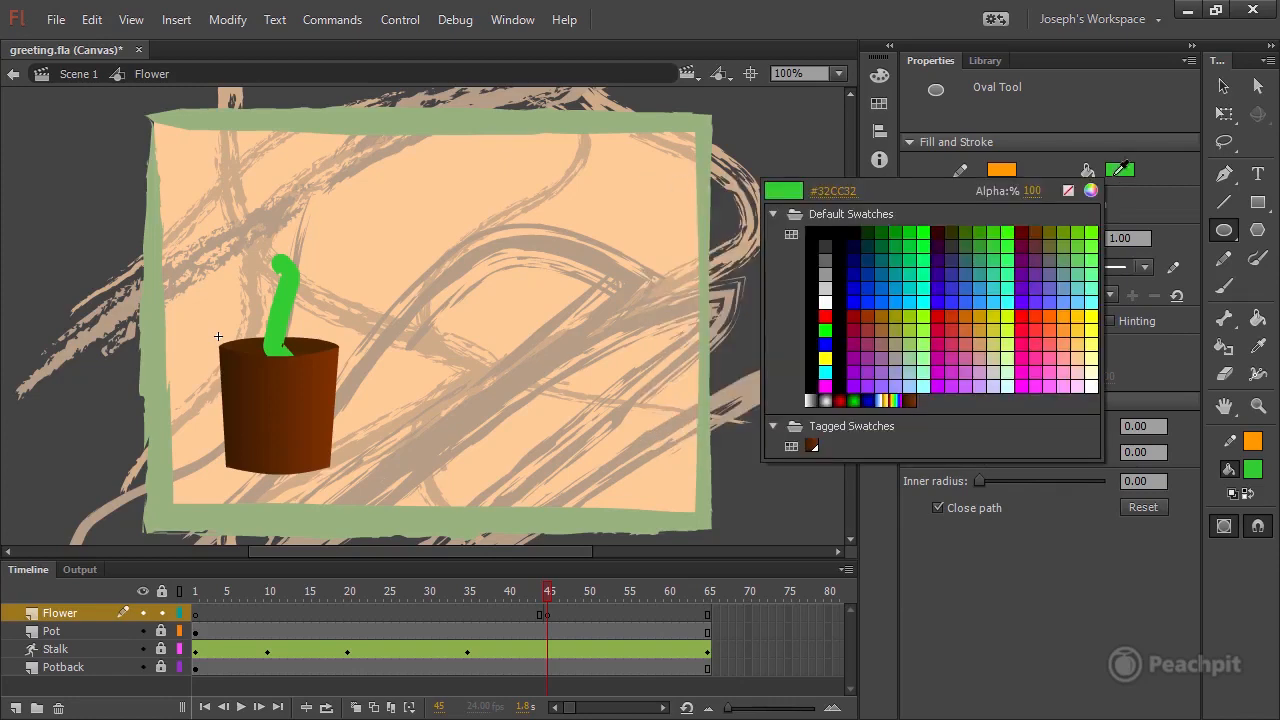
{"action": "left_click", "coordinate": [836, 190]}
{"action": "type", "text": "FF9900"}
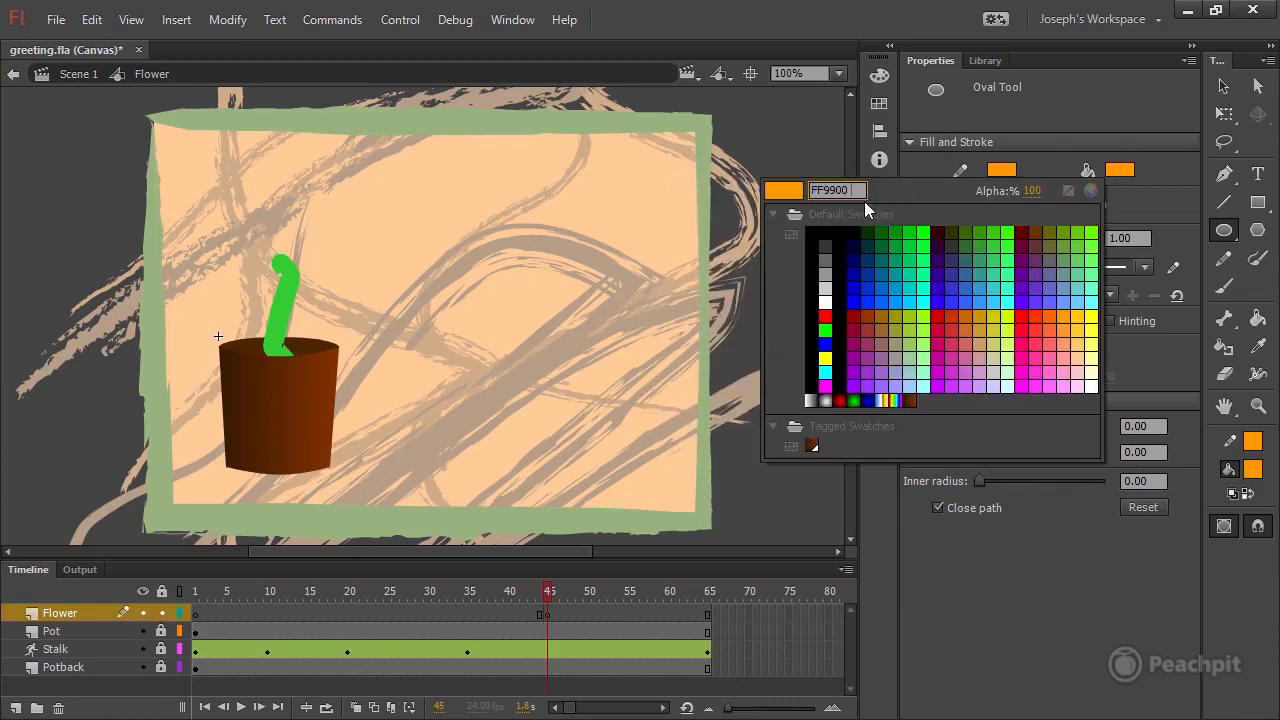
{"action": "left_click", "coordinate": [784, 188]}
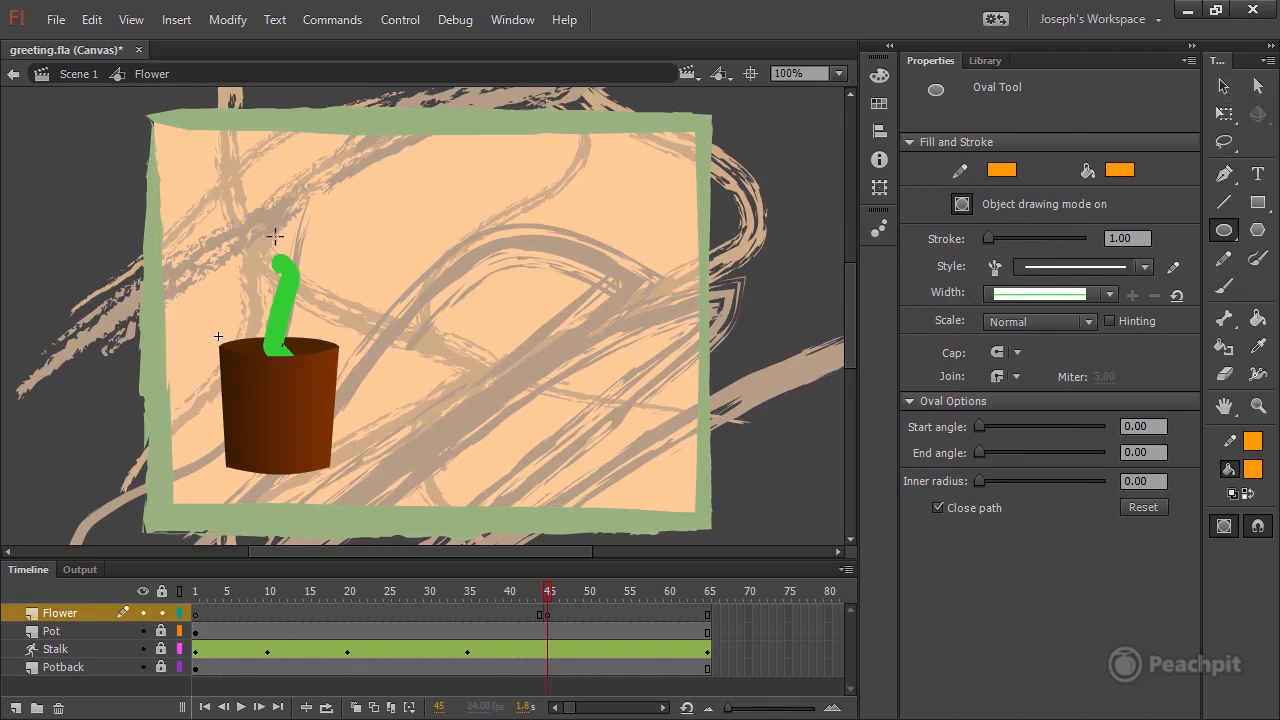
Draw a circle about 41 px across just above the stalk's tip at frame 45 and check it against the moving stalk.
{"action": "left_click_drag", "start_coordinate": [266, 212], "coordinate": [302, 250]}
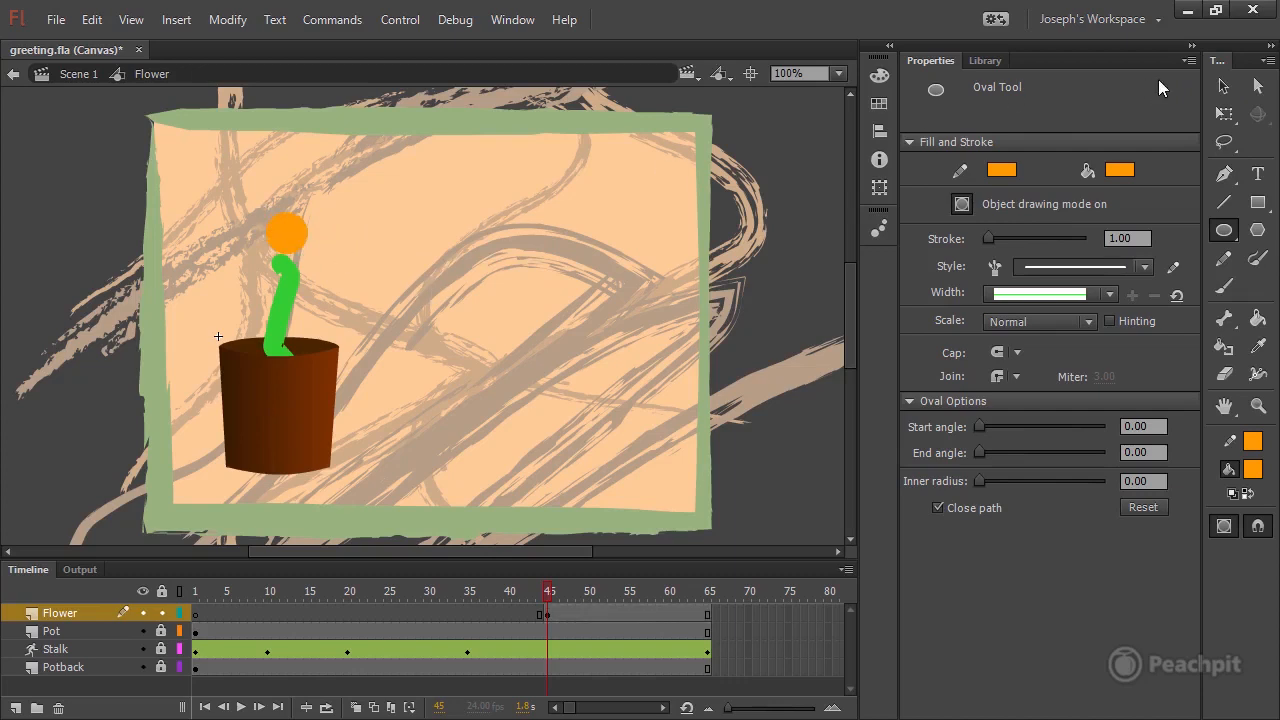
{"action": "left_click", "coordinate": [1222, 86]}
{"action": "left_click", "coordinate": [295, 242]}
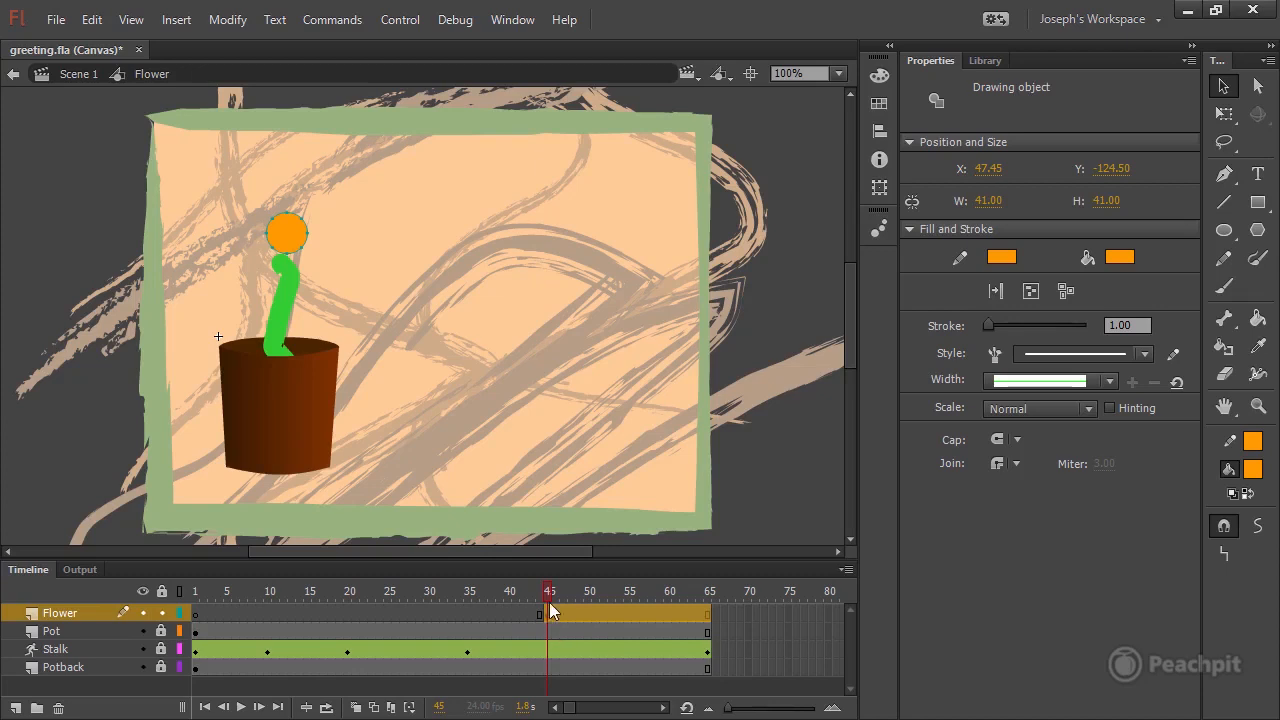
{"action": "left_click", "coordinate": [577, 598]}
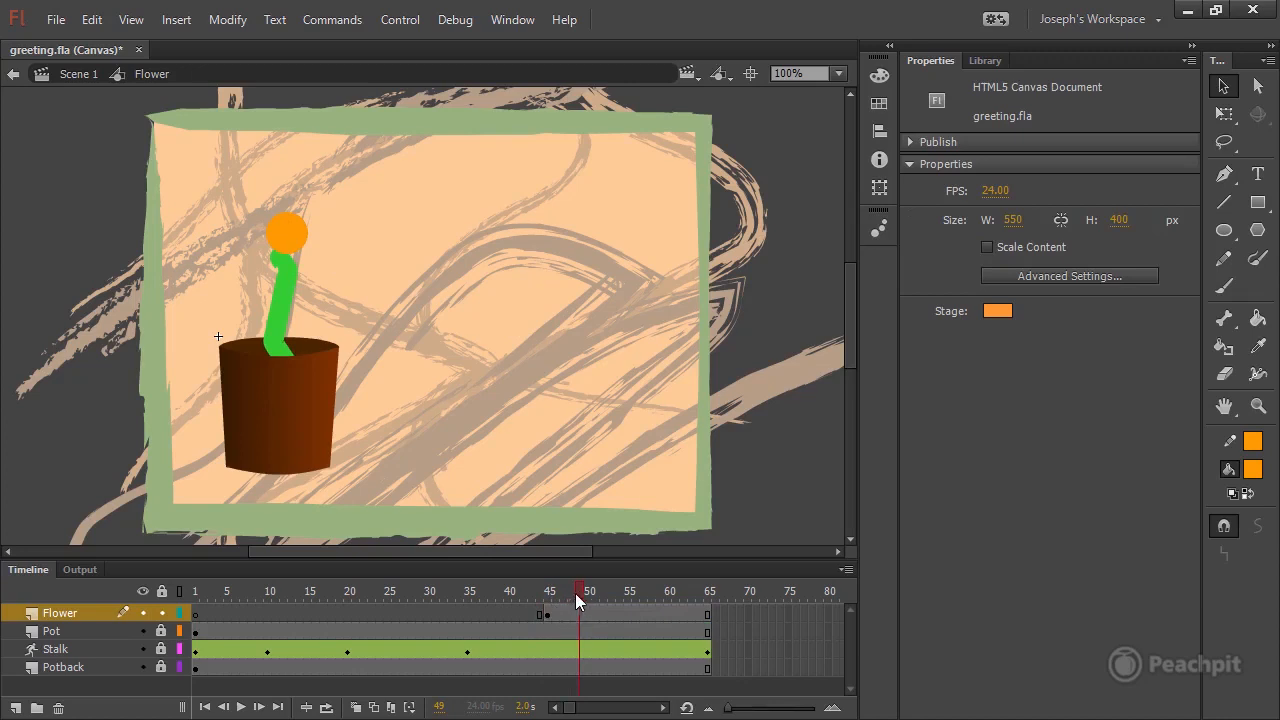
{"action": "left_click_drag", "start_coordinate": [576, 593], "coordinate": [548, 596]}
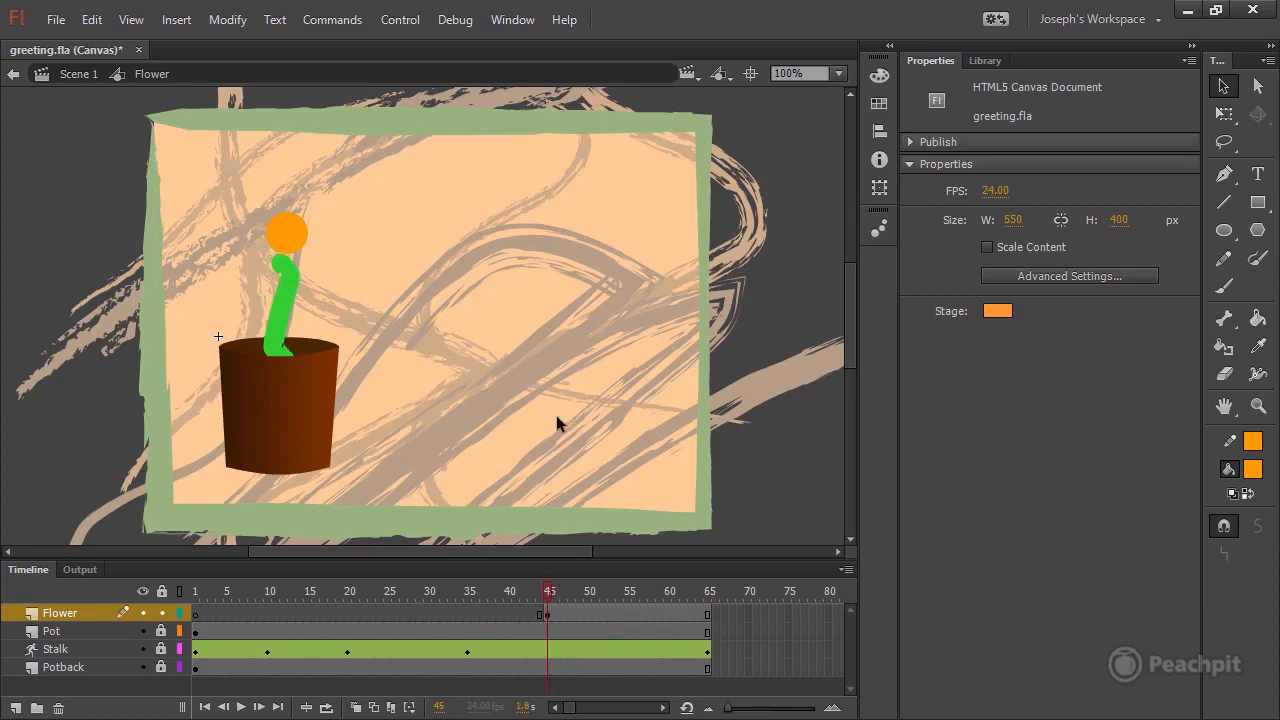
Give the orange circle's outline the Artistic brush Charcoal - Tapered with a stroke size of 15.25.
{"action": "left_click", "coordinate": [289, 231]}
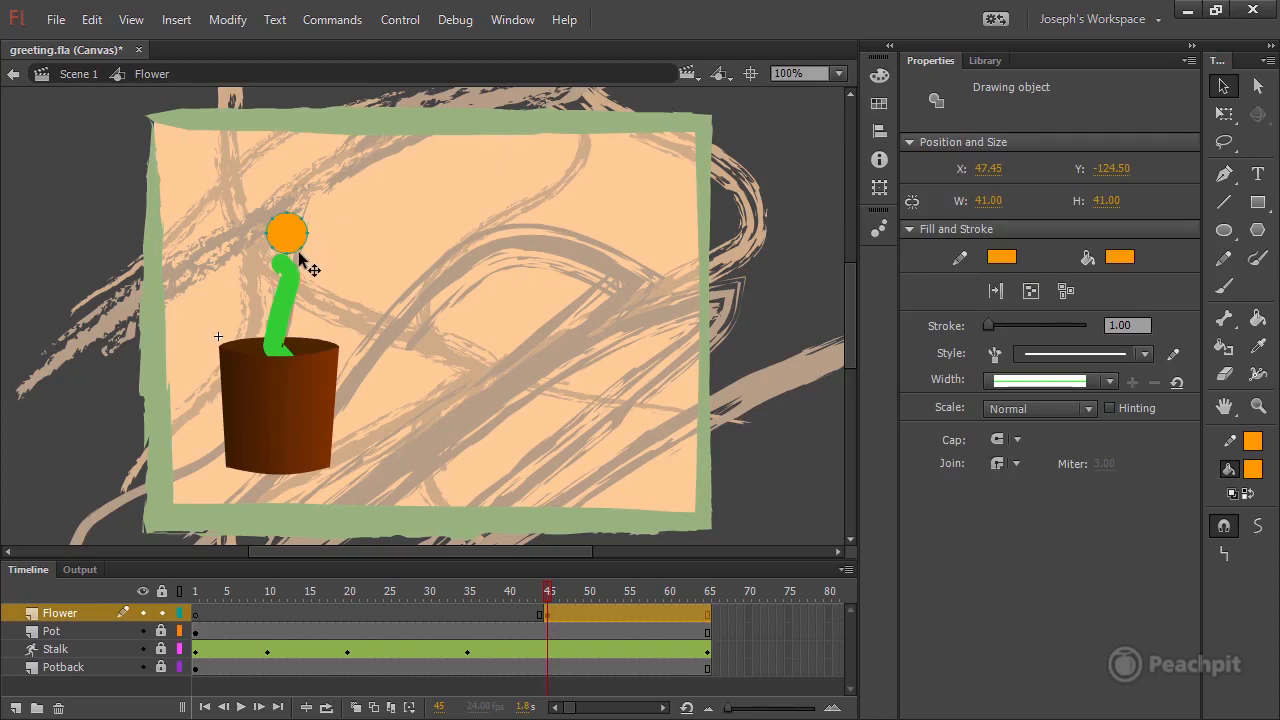
{"action": "left_click", "coordinate": [994, 357]}
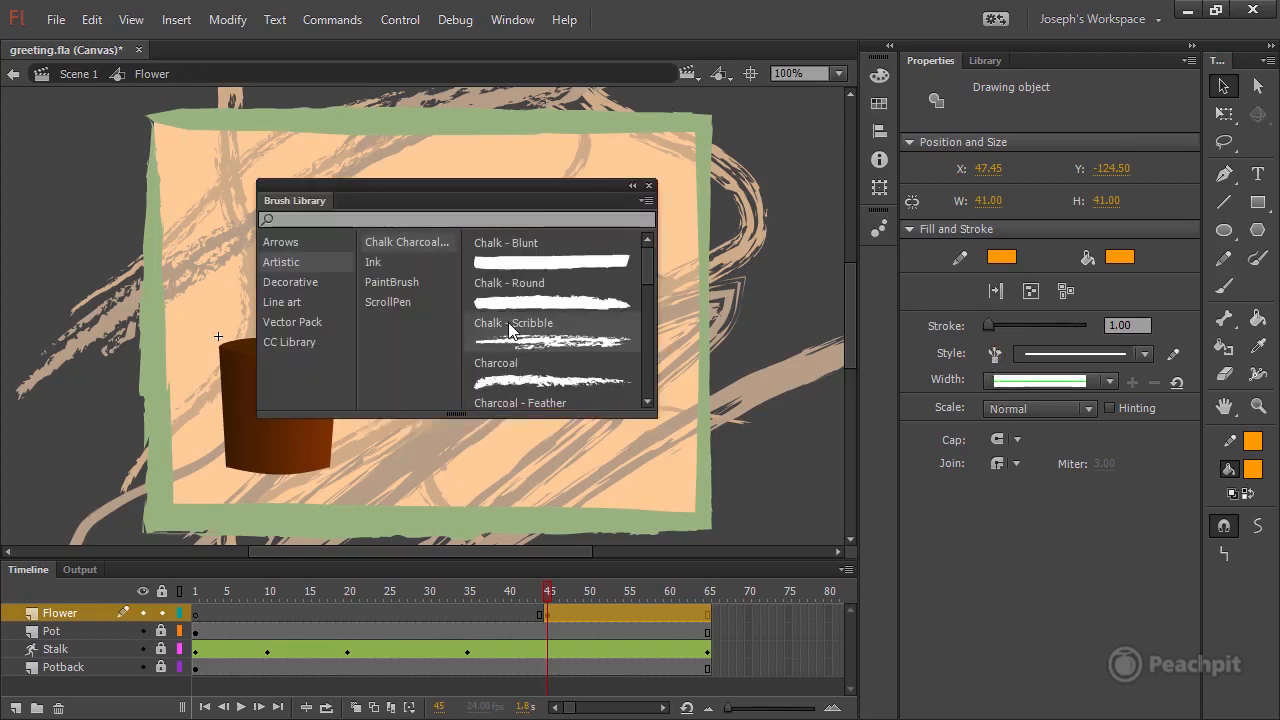
{"action": "left_click", "coordinate": [282, 264]}
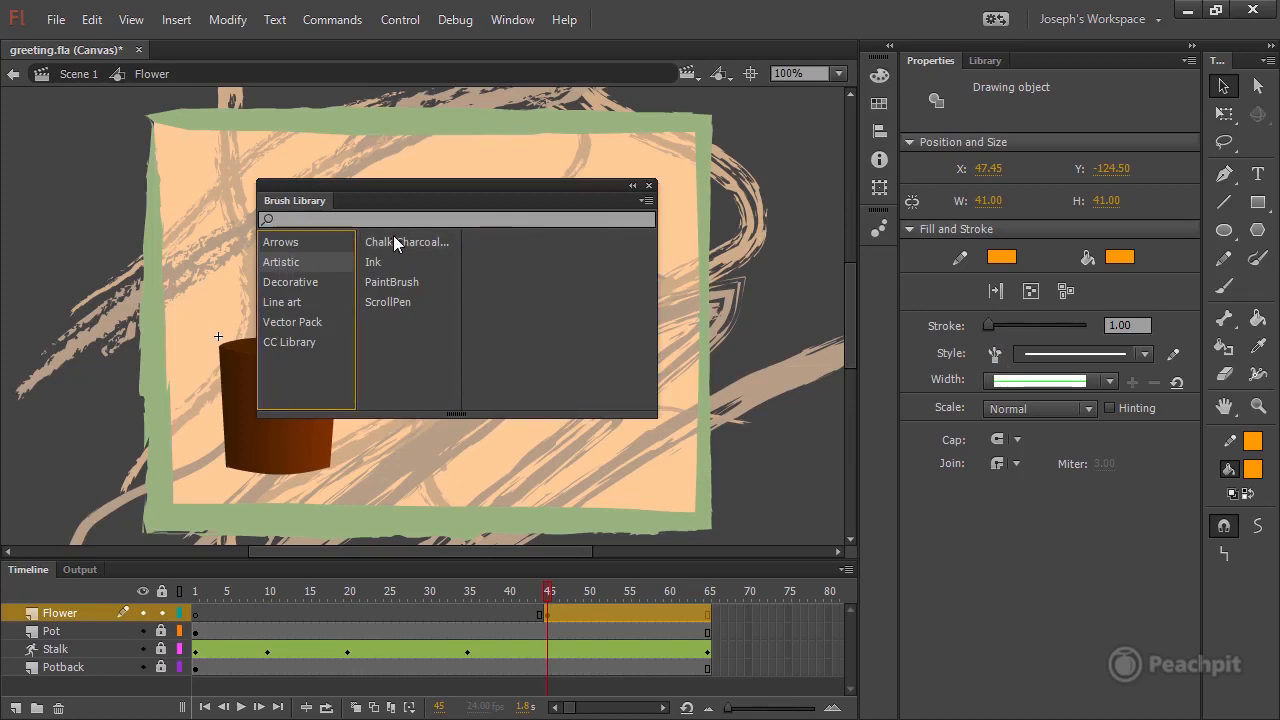
{"action": "left_click", "coordinate": [393, 241]}
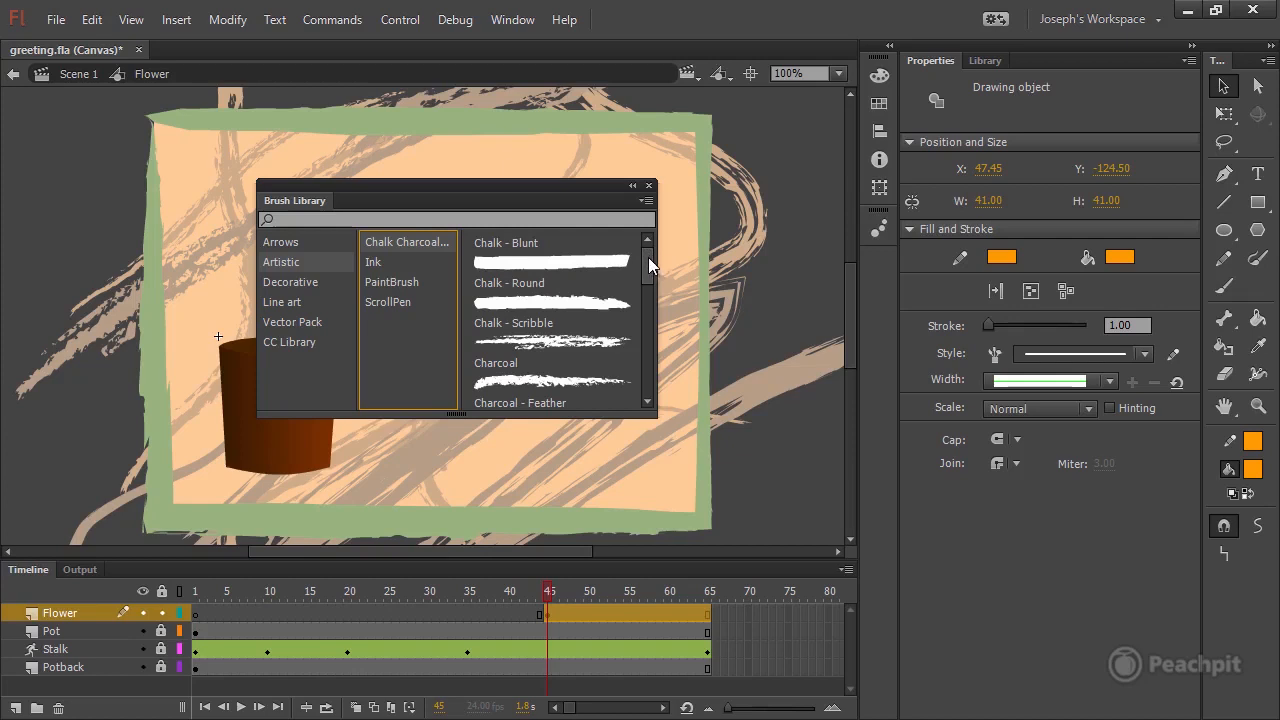
{"action": "left_click_drag", "start_coordinate": [648, 257], "coordinate": [640, 335]}
{"action": "left_click", "coordinate": [503, 322]}
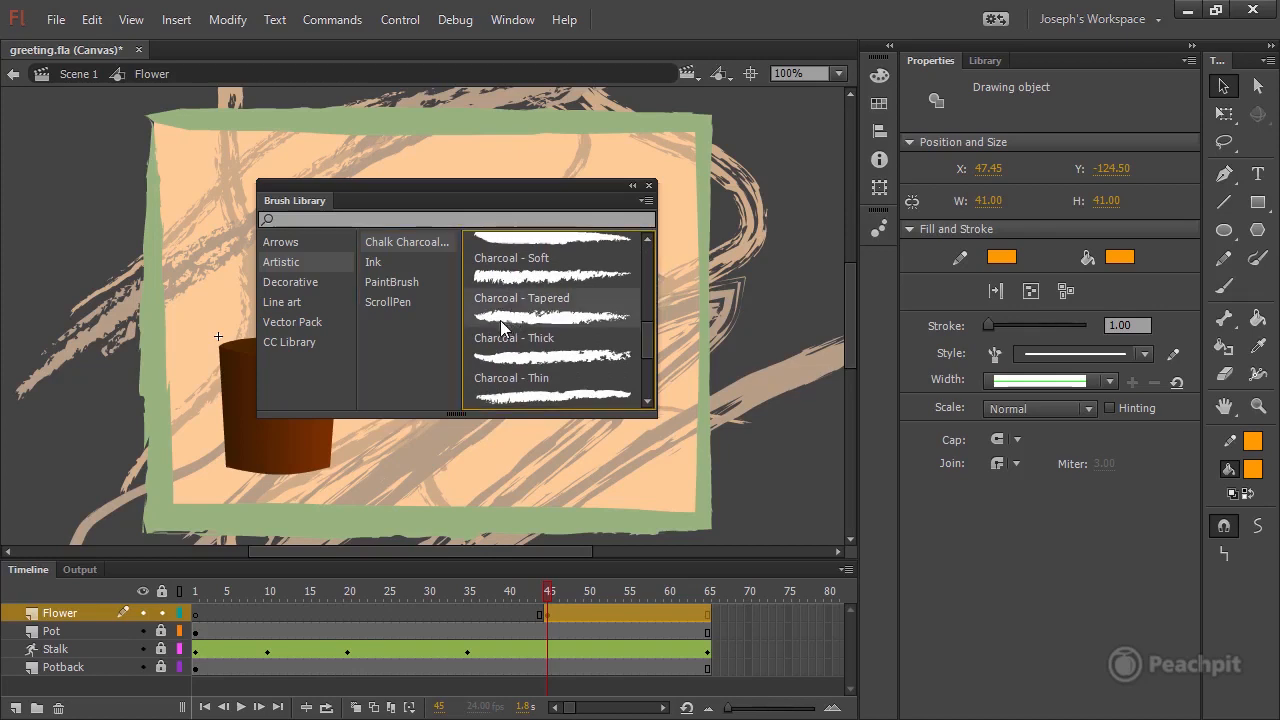
{"action": "double_click", "coordinate": [509, 320]}
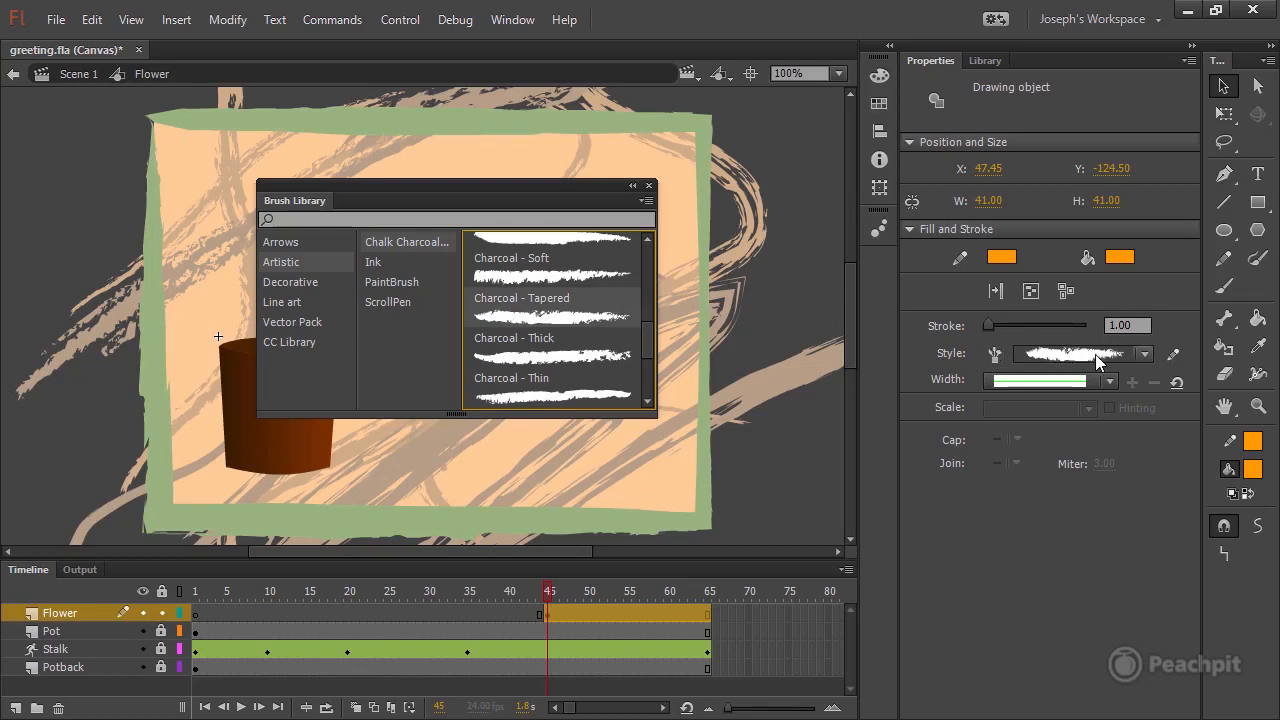
{"action": "left_click", "coordinate": [649, 186]}
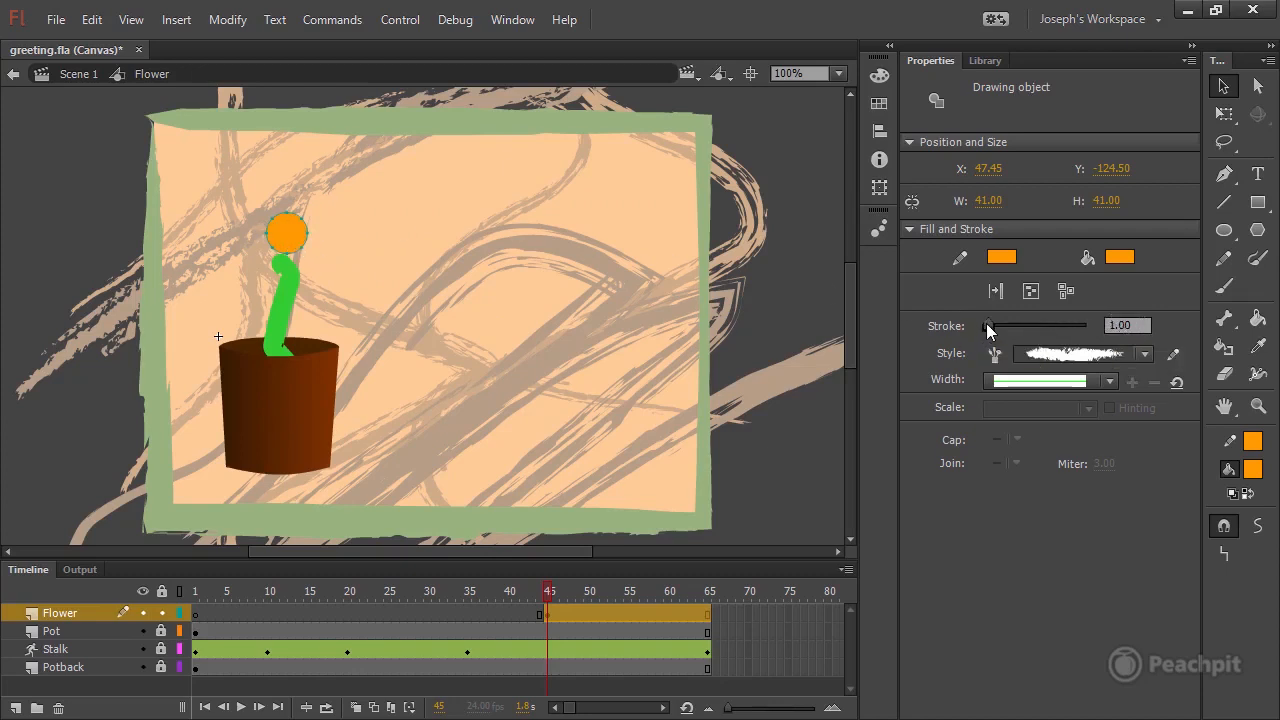
{"action": "mouse_move", "coordinate": [988, 325]}
{"action": "left_mouse_down"}
{"action": "mouse_move", "coordinate": [1072, 334]}
{"action": "mouse_move", "coordinate": [993, 332]}
{"action": "left_mouse_up"}
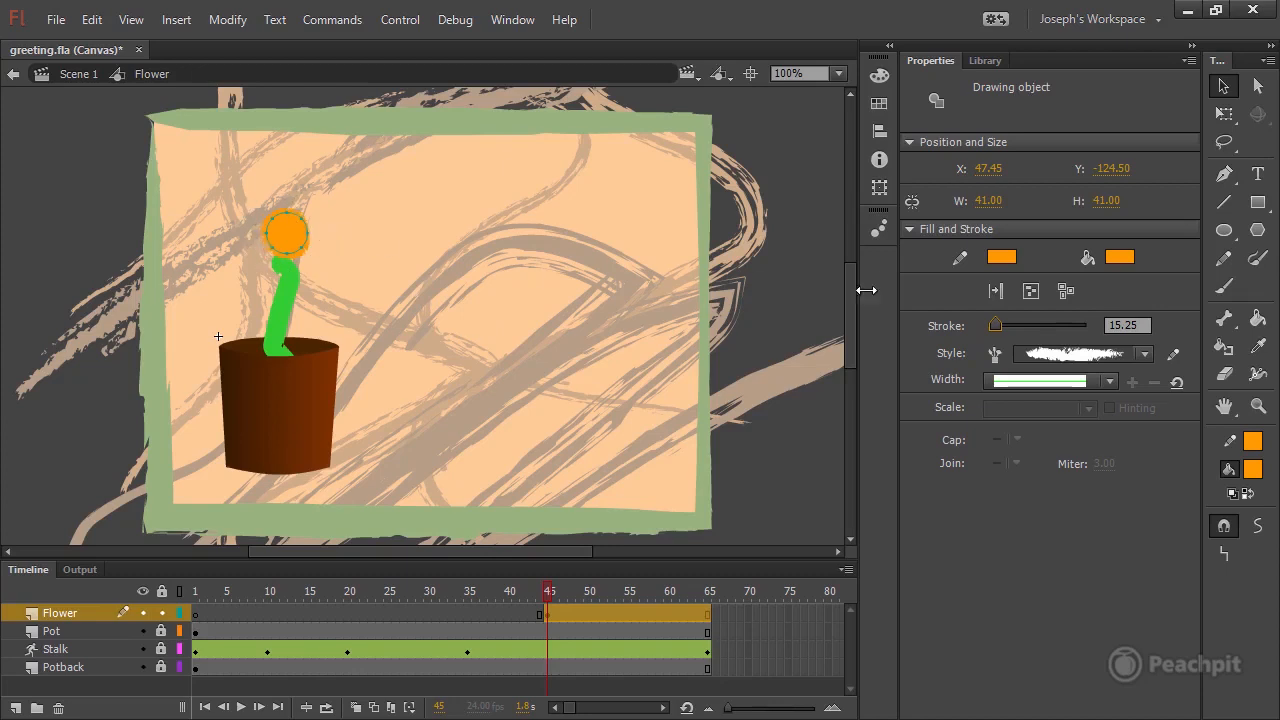
{"action": "left_click", "coordinate": [818, 287]}
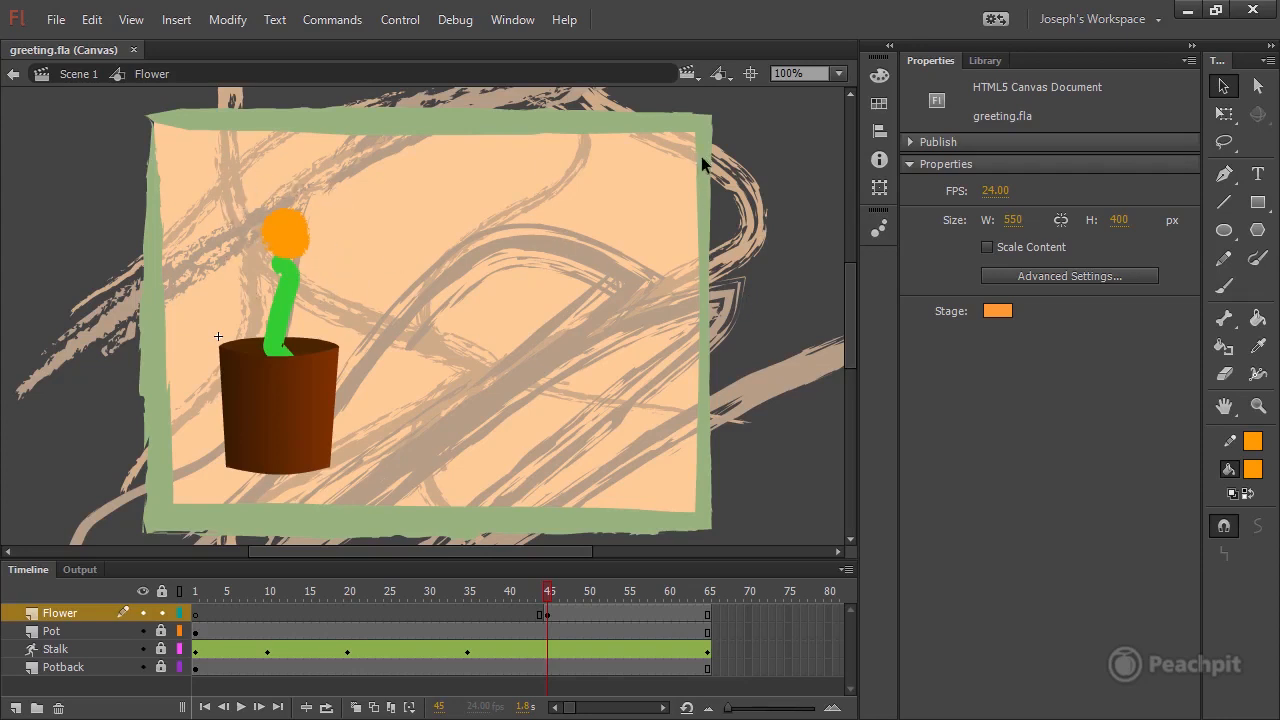
Draw a flat oval about 69 by 22 px to the right of the orange circle with no stroke and a #FFFF99 fill.
{"action": "left_click", "coordinate": [1225, 232]}
{"action": "left_click", "coordinate": [1003, 169]}
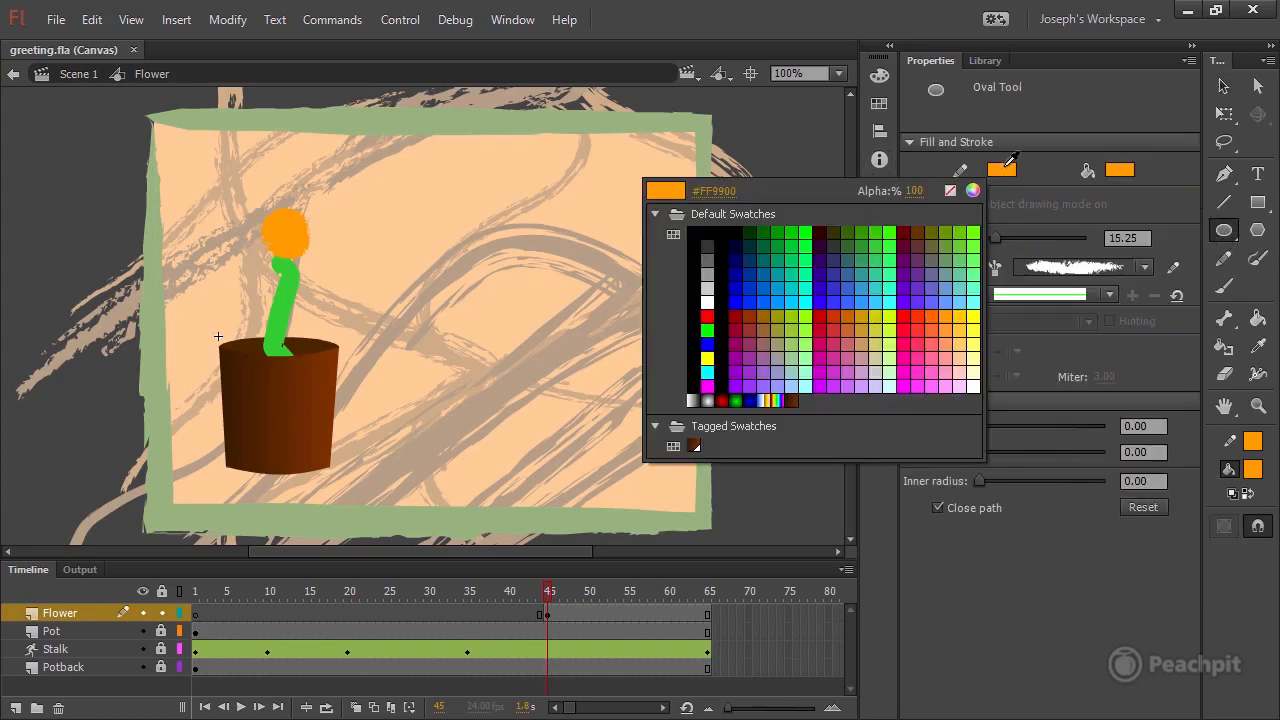
{"action": "left_click", "coordinate": [949, 190]}
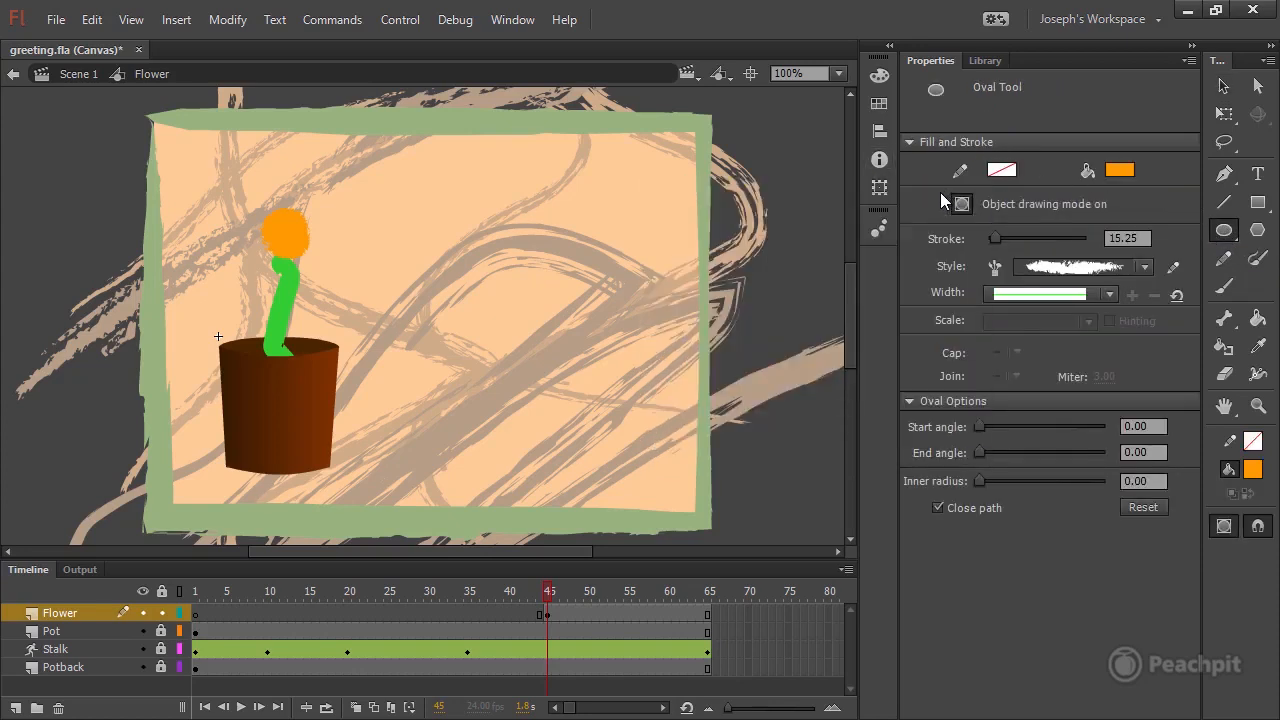
{"action": "left_click", "coordinate": [1120, 170]}
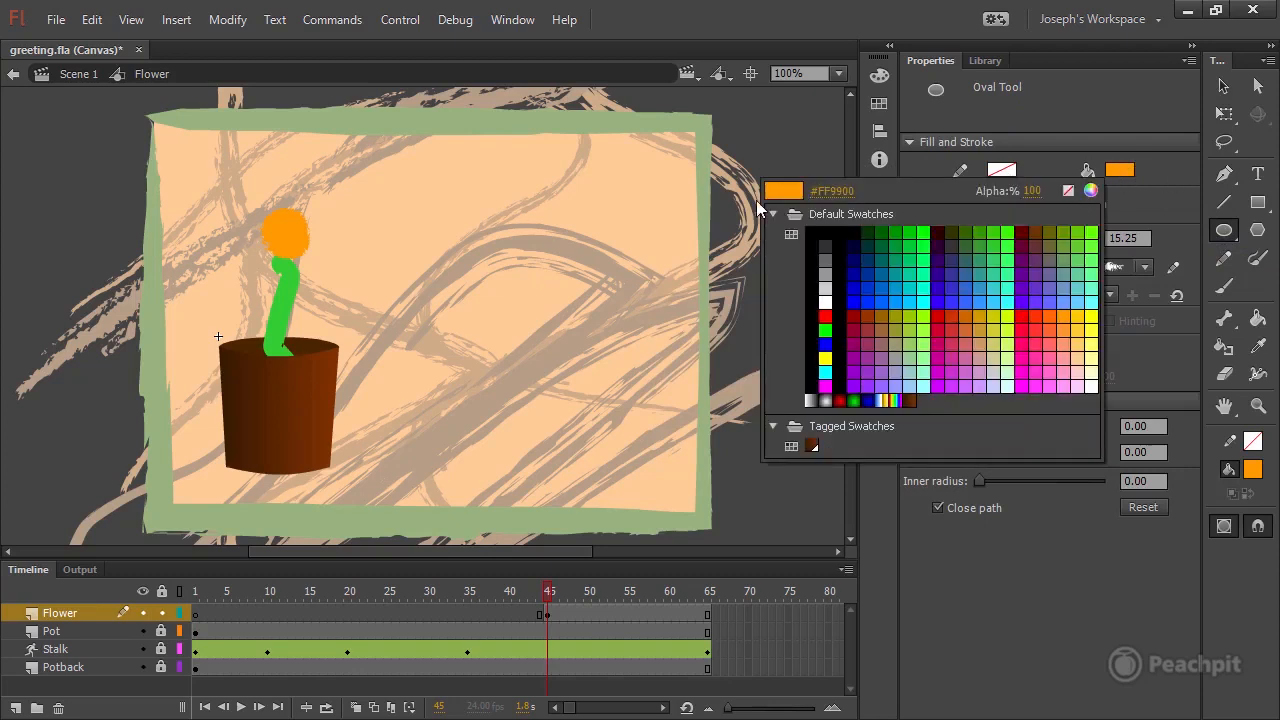
{"action": "left_click", "coordinate": [835, 191]}
{"action": "type", "text": "FFFF99"}
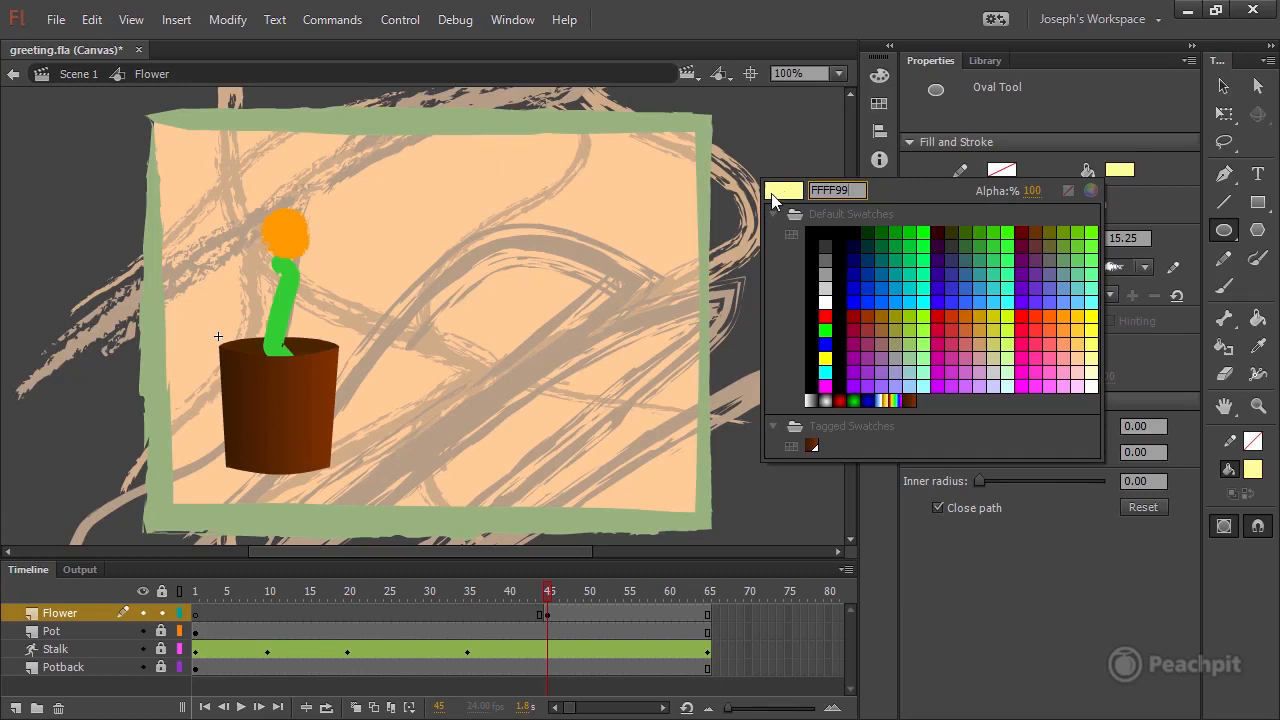
{"action": "key", "text": "Return"}
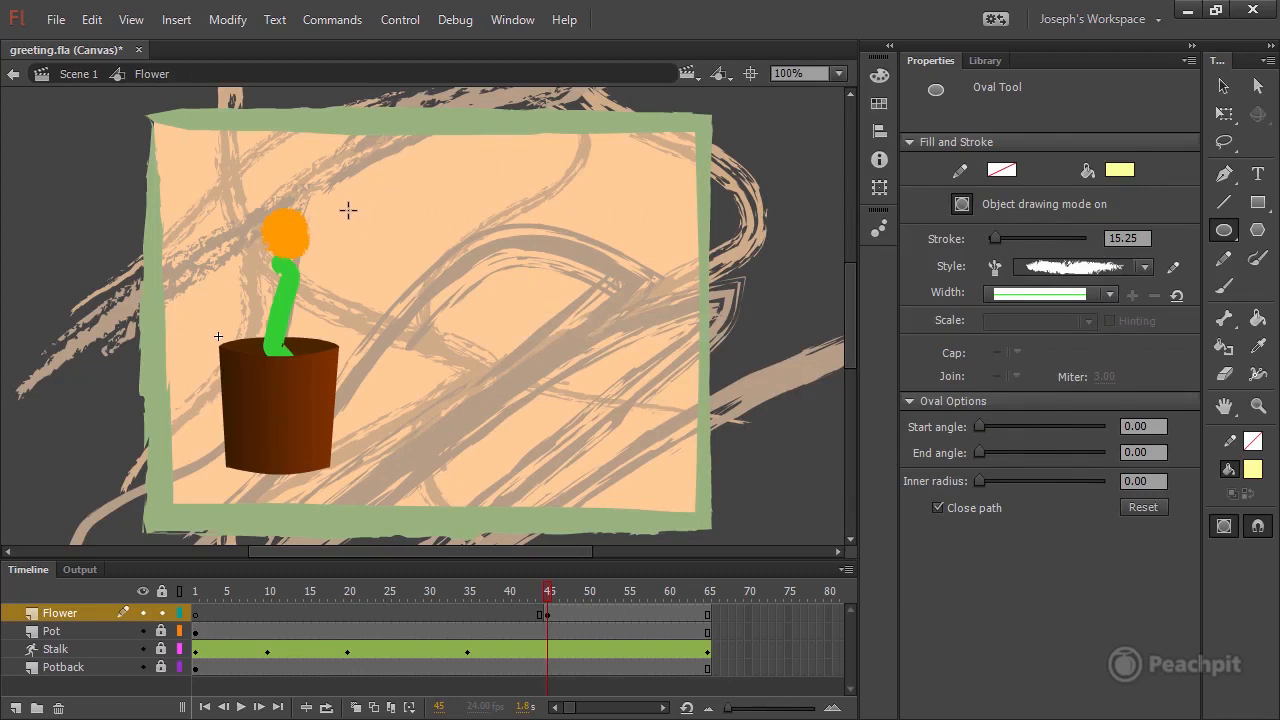
{"action": "mouse_move", "coordinate": [348, 210]}
{"action": "left_mouse_down"}
{"action": "mouse_move", "coordinate": [434, 229]}
{"action": "mouse_move", "coordinate": [423, 234]}
{"action": "left_mouse_up"}
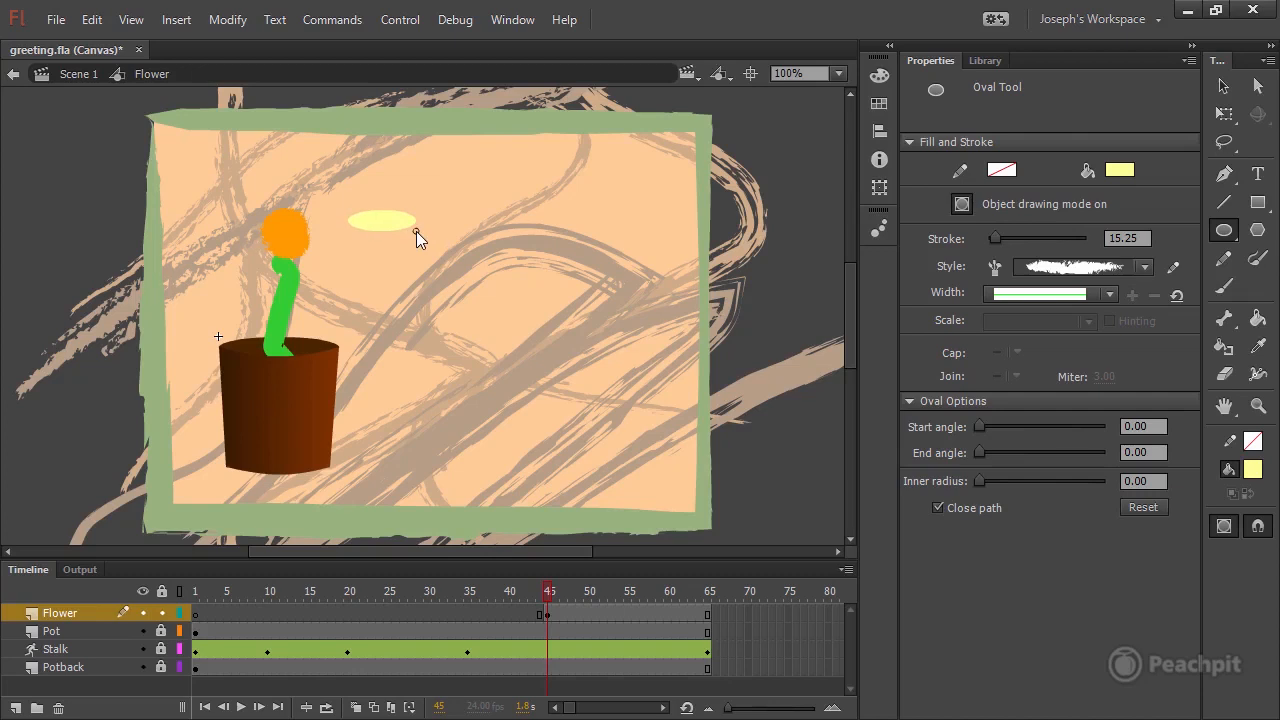
{"action": "left_click", "coordinate": [1222, 86]}
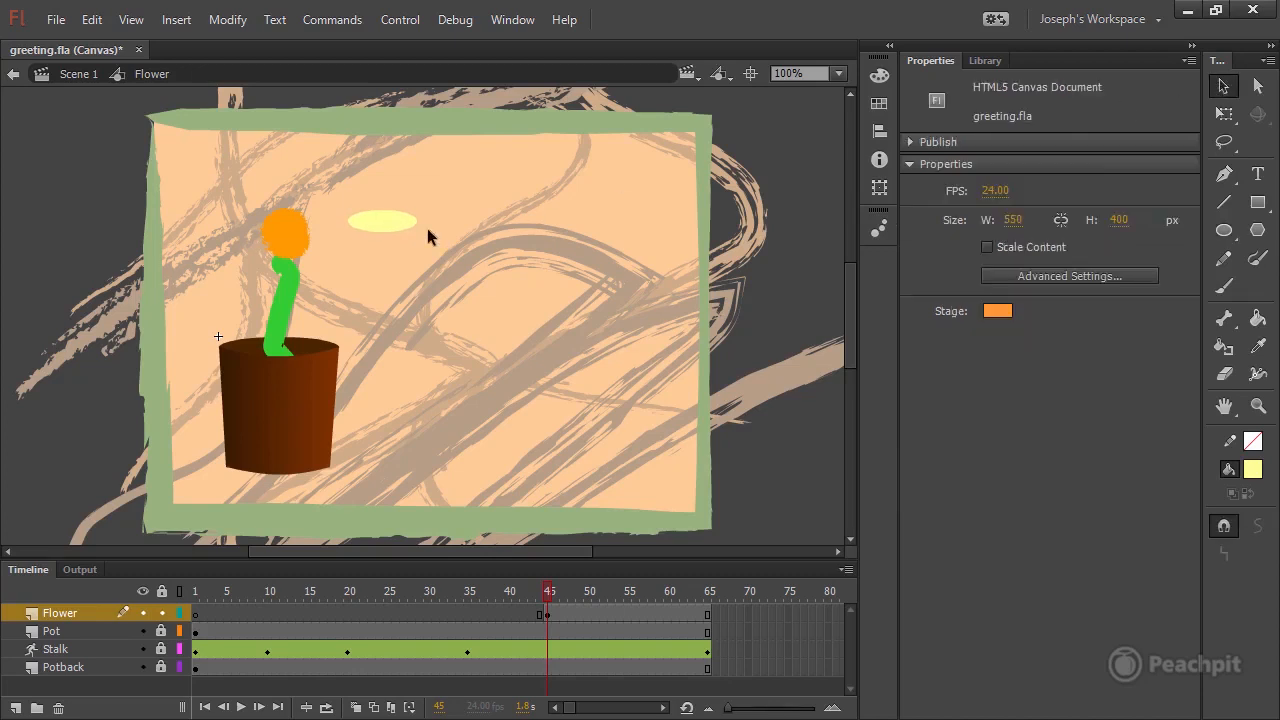
Resize the pale yellow oval to a width of 65 and a height of 25.
{"action": "left_click", "coordinate": [382, 232]}
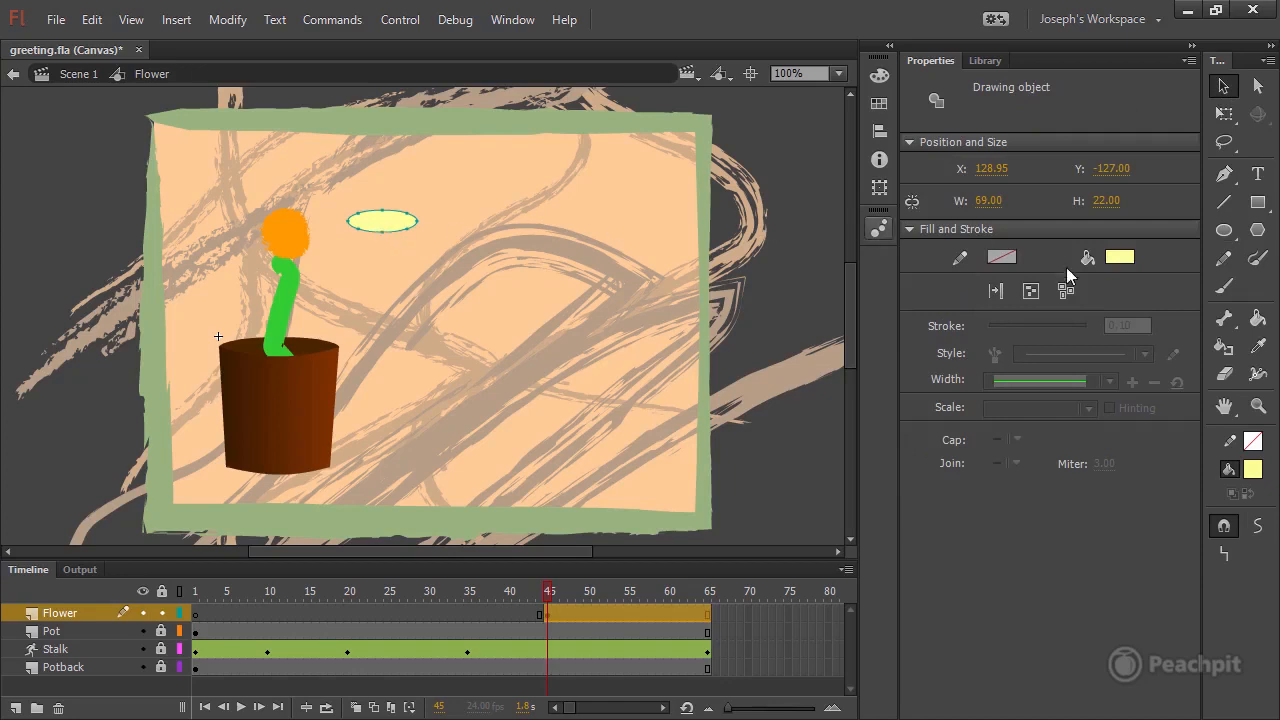
{"action": "left_click", "coordinate": [988, 201]}
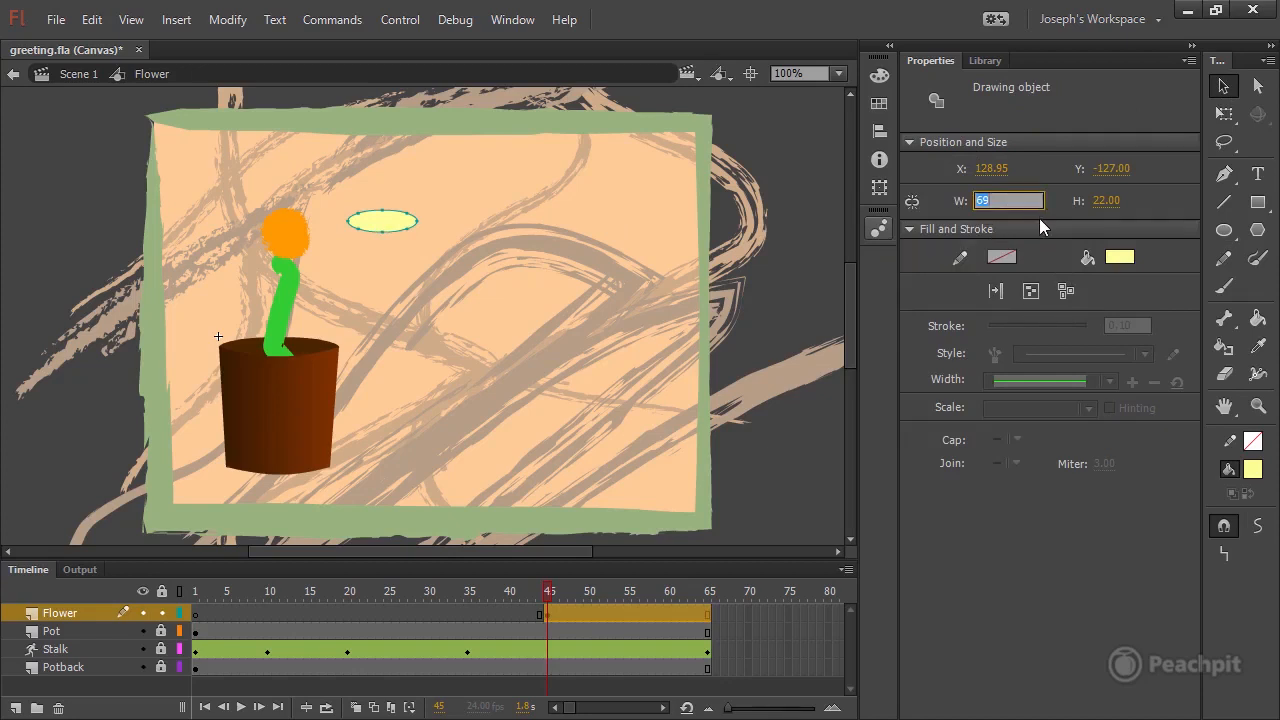
{"action": "left_click", "coordinate": [1110, 201]}
{"action": "type", "text": "25"}
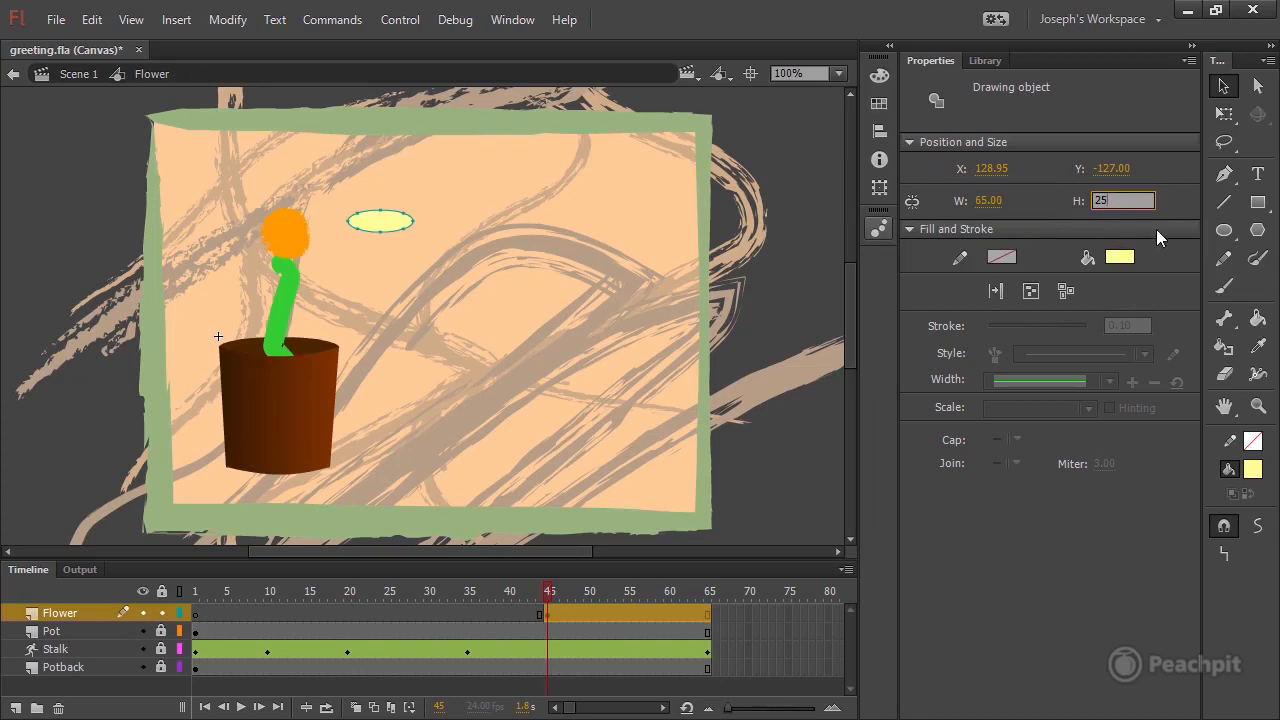
{"action": "key", "text": "Return"}
{"action": "left_click", "coordinate": [459, 184]}
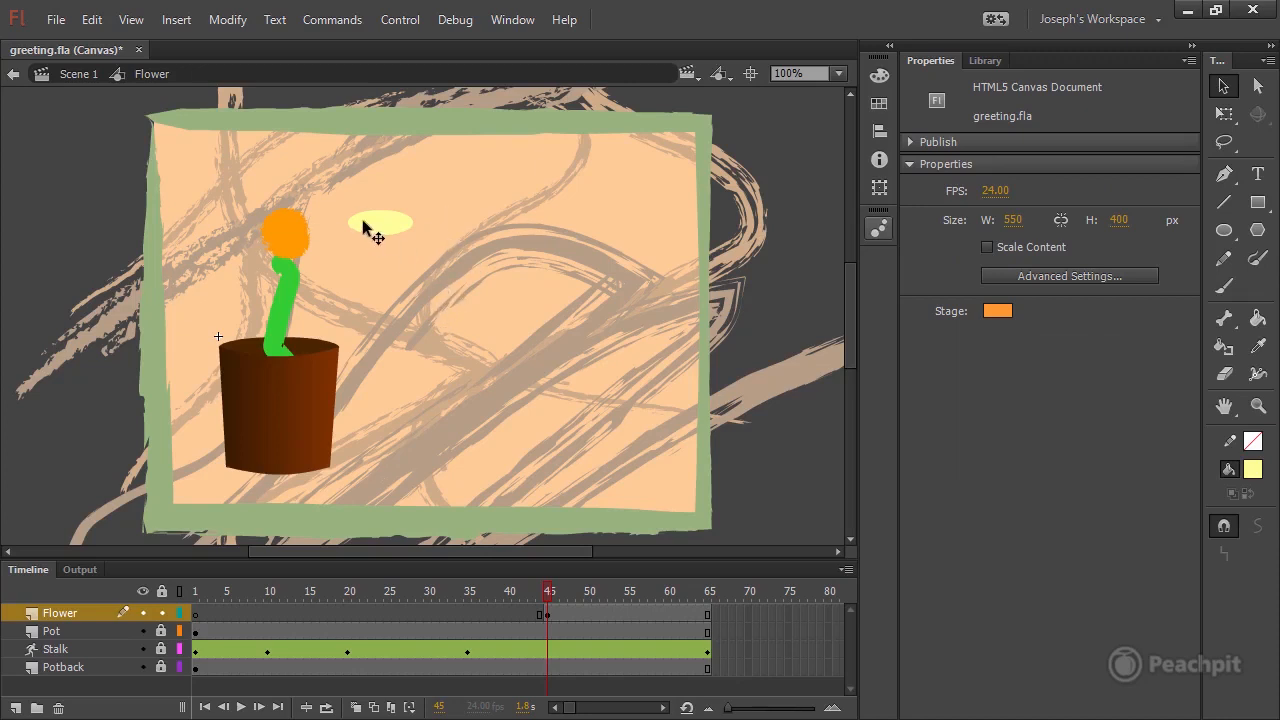
Duplicate the pale yellow oval into eight copies arranged in two columns of four beside the orange circle.
{"action": "left_click", "coordinate": [393, 228]}
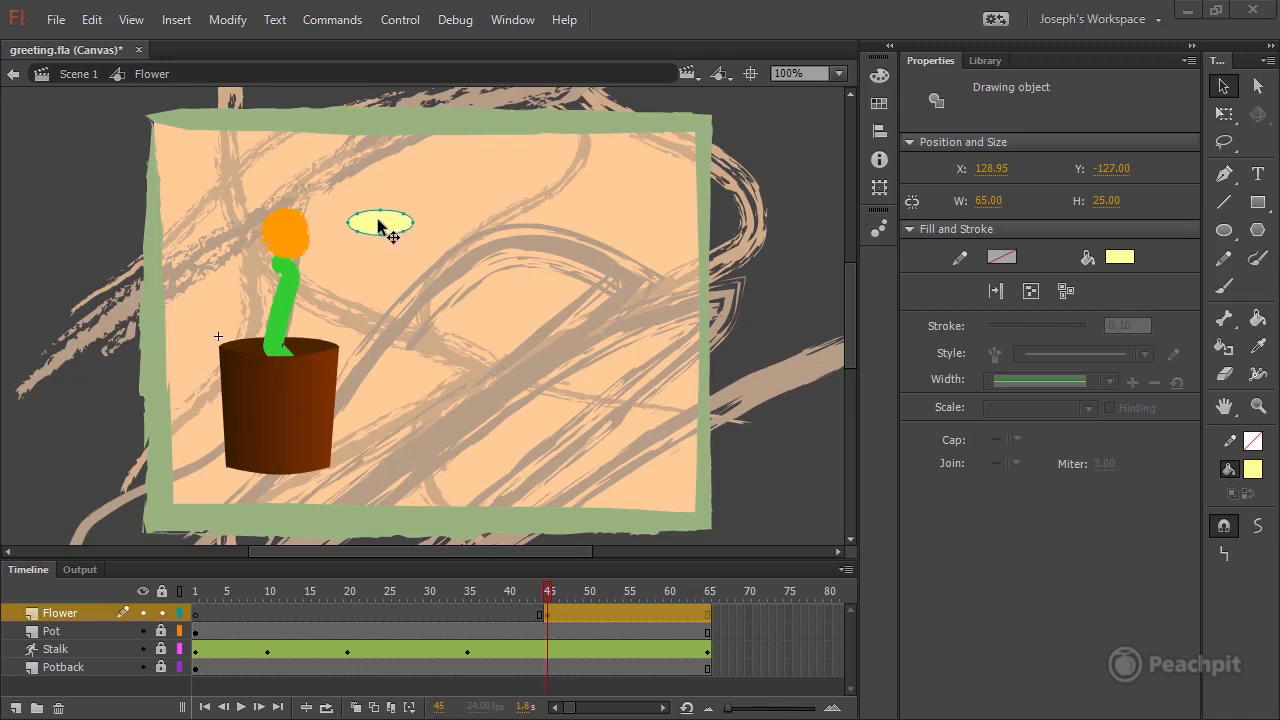
{"action": "left_click_drag", "start_coordinate": [379, 228], "coordinate": [470, 260]}
{"action": "left_click_drag", "start_coordinate": [470, 260], "coordinate": [475, 347]}
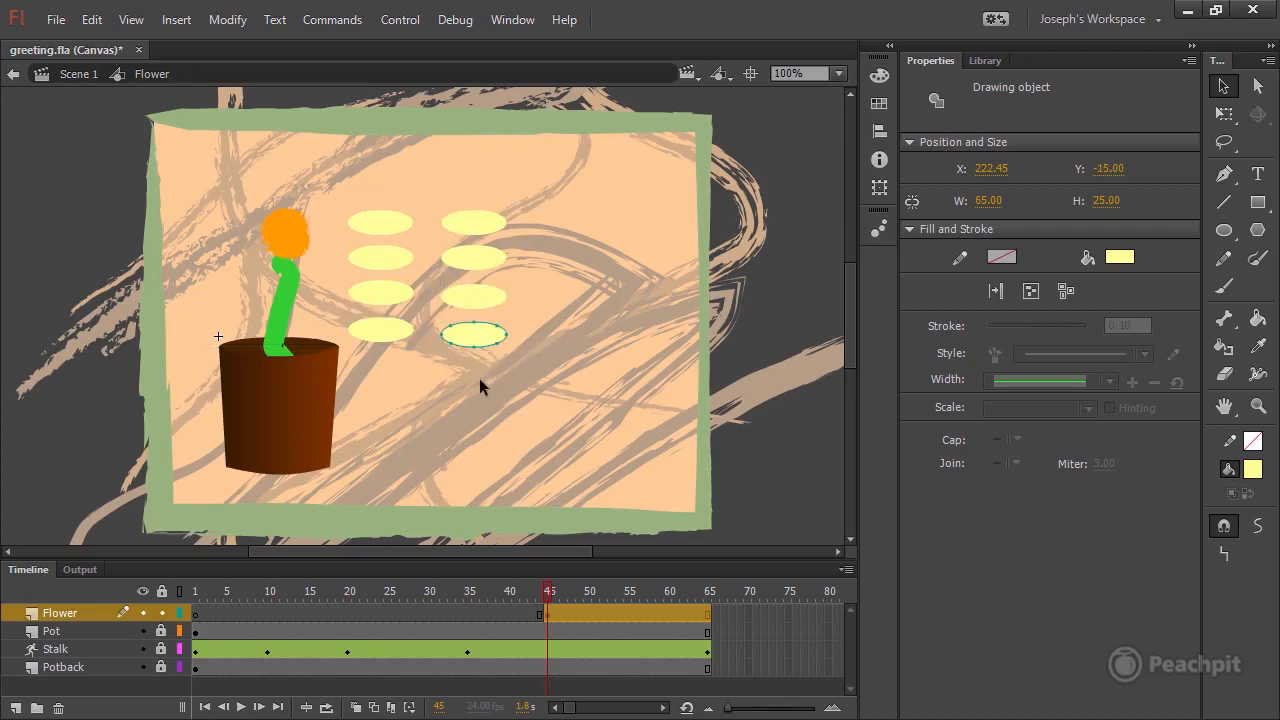
Place two of the ovals as horizontal petals on the left and right sides of the orange circle.
{"action": "left_click", "coordinate": [390, 271]}
{"action": "left_click", "coordinate": [383, 221]}
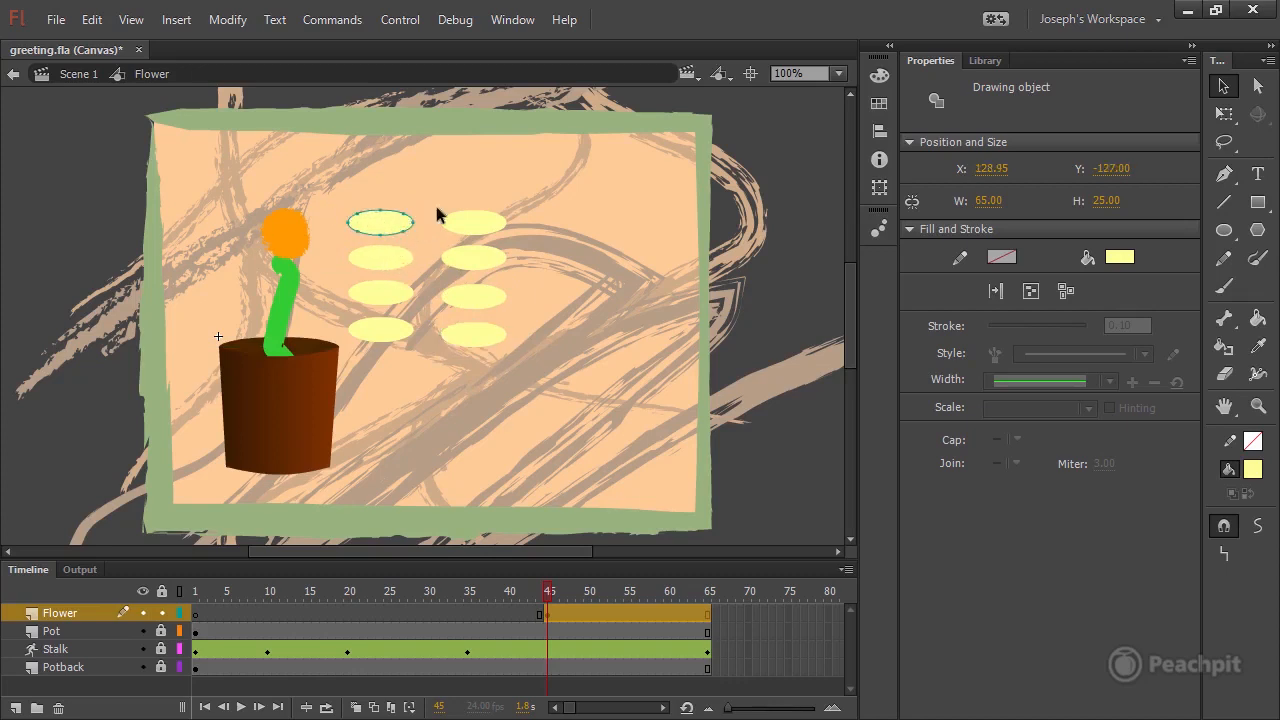
{"action": "left_click_drag", "start_coordinate": [380, 229], "coordinate": [238, 228]}
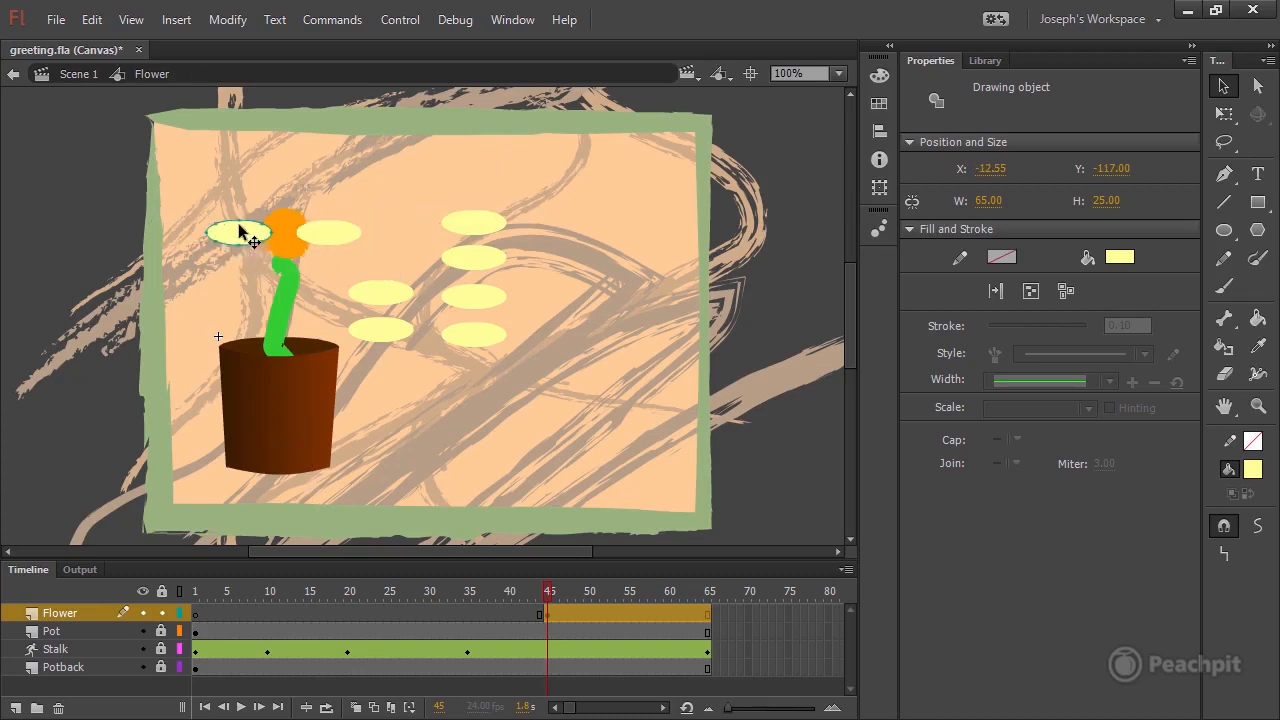
{"action": "left_click", "coordinate": [322, 233]}
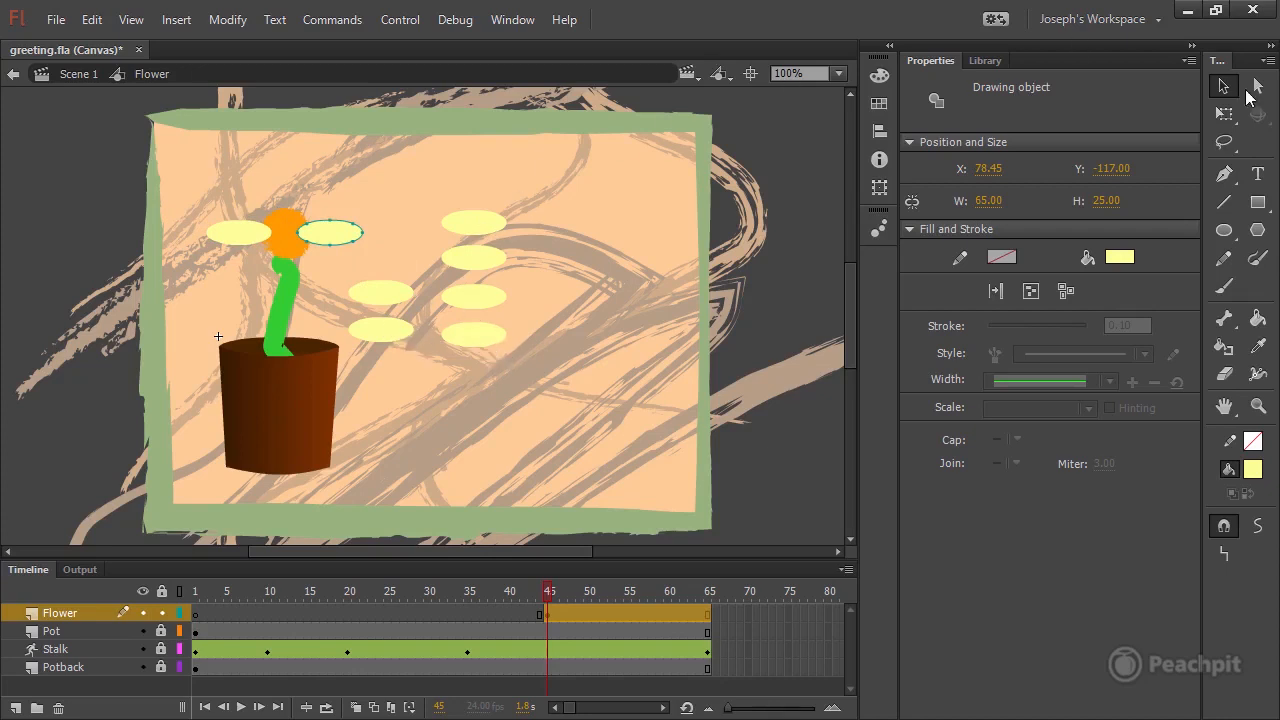
Rotate the two remaining ovals of the nearer column upright and place one directly below the orange circle as a petal.
{"action": "left_click", "coordinate": [1224, 114]}
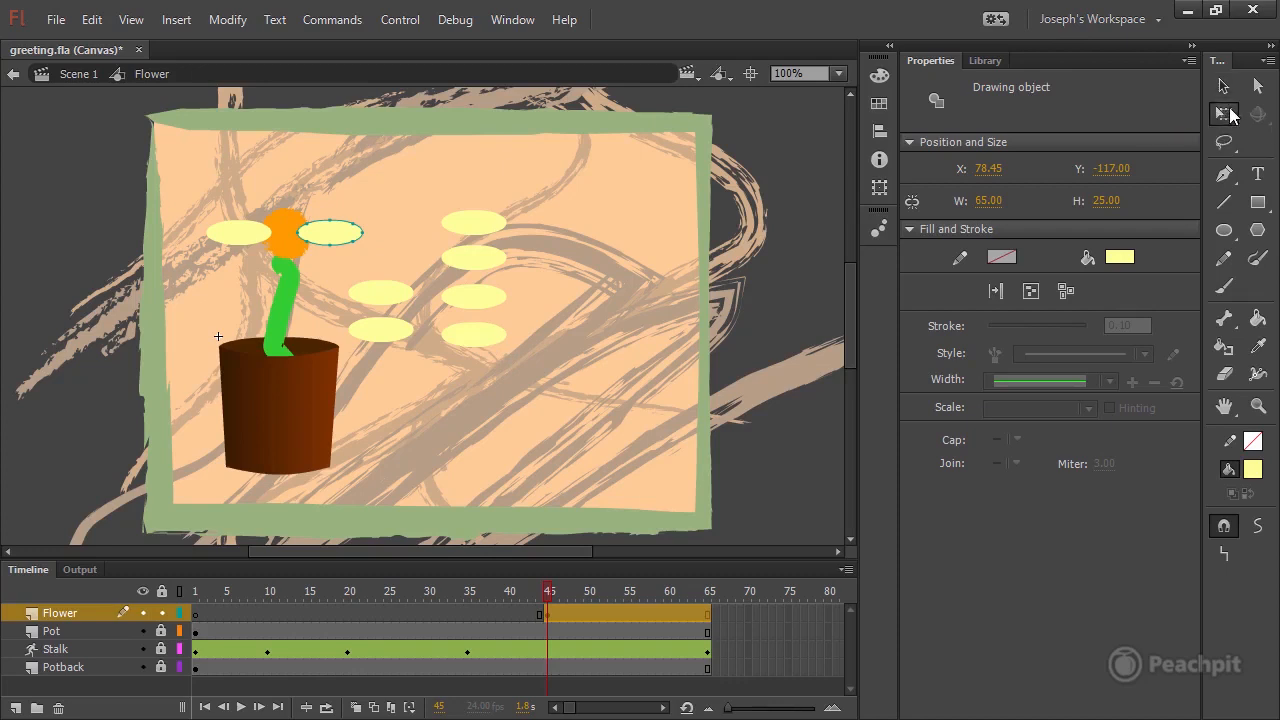
{"action": "left_click_drag", "start_coordinate": [367, 285], "coordinate": [417, 431]}
{"action": "left_click_drag", "start_coordinate": [397, 366], "coordinate": [288, 280]}
{"action": "key", "text": "Up"}
{"action": "key", "text": "Up"}
{"action": "key", "text": "Up"}
{"action": "key", "text": "Up"}
{"action": "key", "text": "Up"}
{"action": "key", "text": "Up"}
{"action": "key", "text": "Up"}
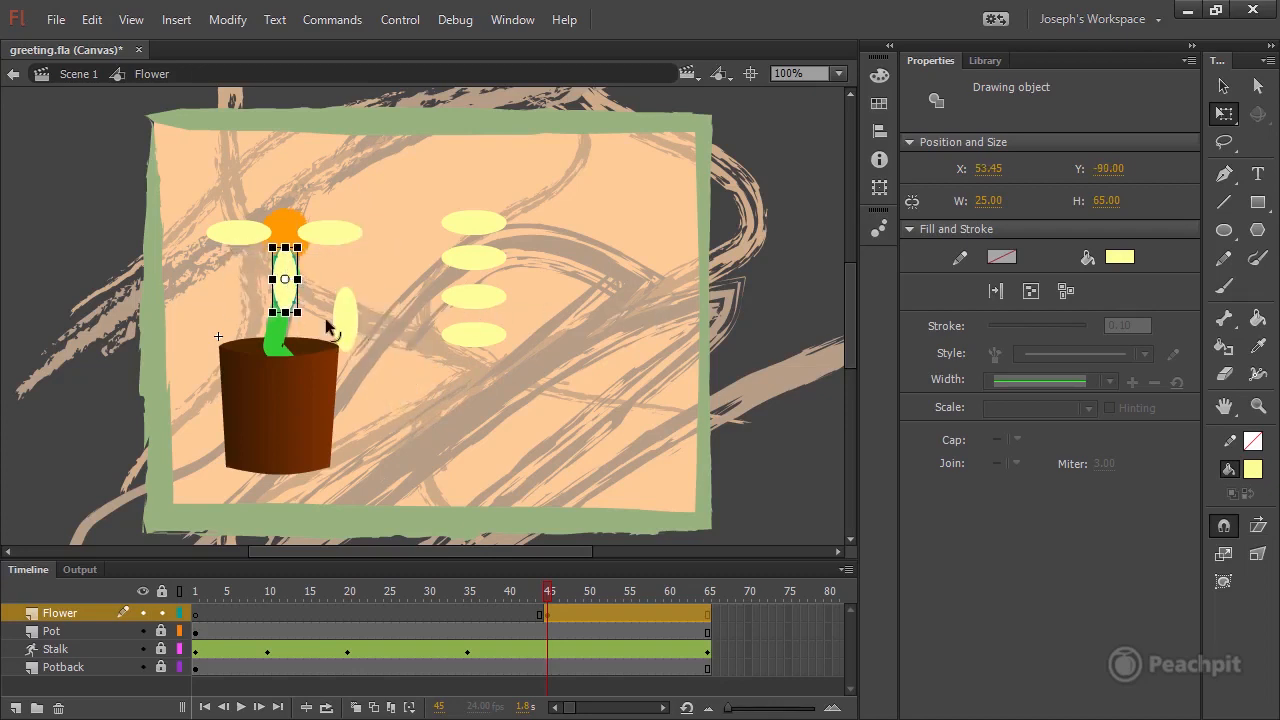
Place the other upright oval directly above the orange circle, aligned with the lower petal at X 54 and Y -183.55.
{"action": "left_click_drag", "start_coordinate": [346, 316], "coordinate": [284, 176]}
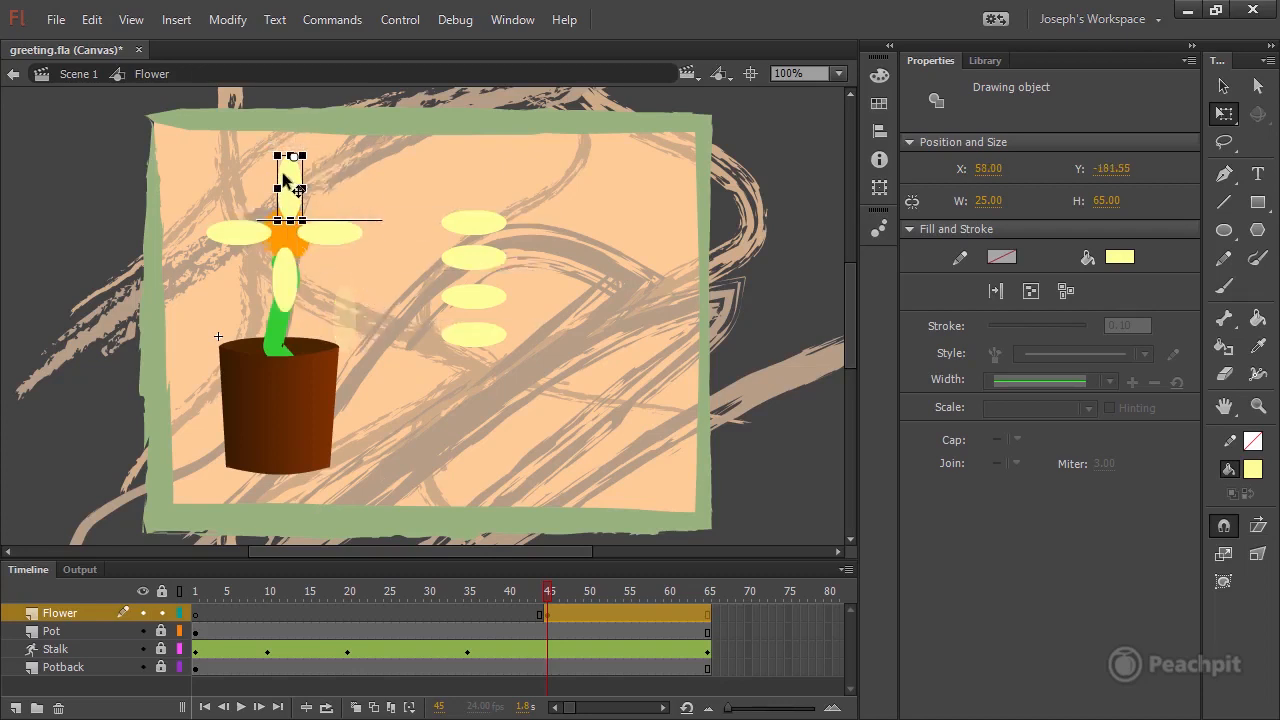
{"action": "key", "text": "Left"}
{"action": "key", "text": "Left"}
{"action": "key", "text": "Left"}
{"action": "key", "text": "Left"}
{"action": "key", "text": "Left"}
{"action": "key", "text": "Right"}
{"action": "key", "text": "Up"}
{"action": "key", "text": "Up"}
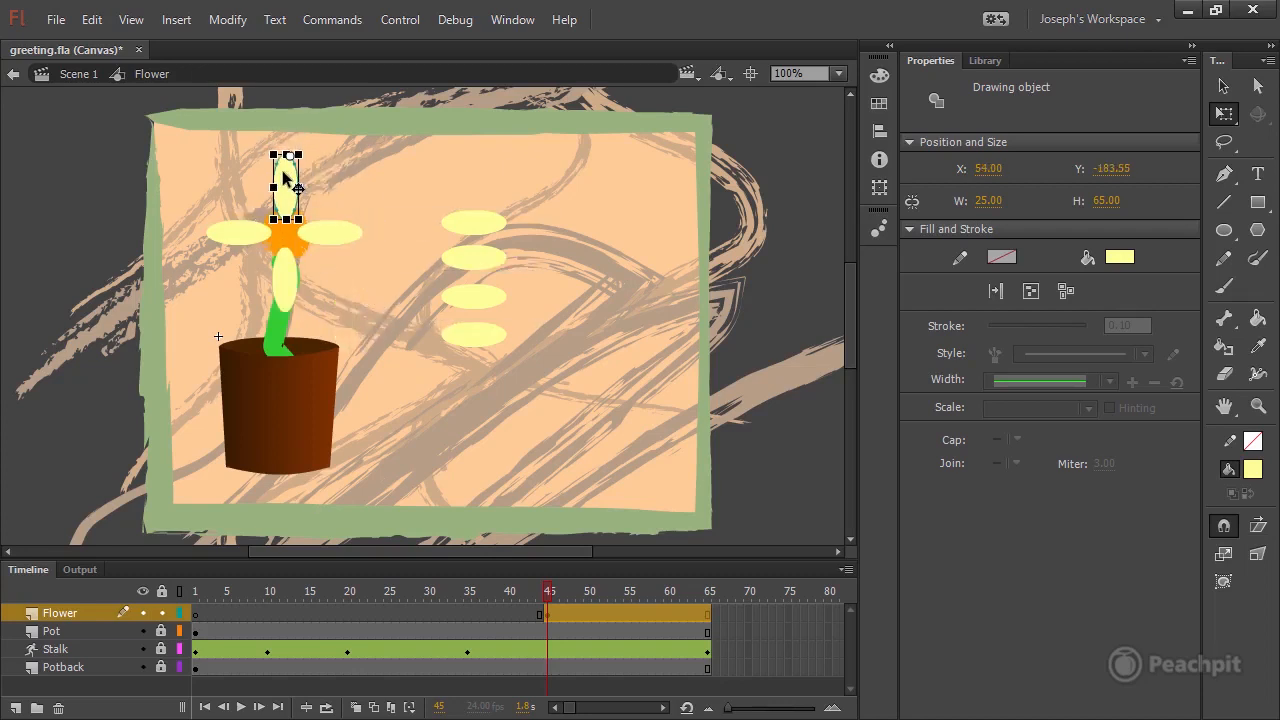
Rotate two more ovals diagonally and fit them as the upper-right and lower-right petals of the flower.
{"action": "left_click", "coordinate": [476, 222]}
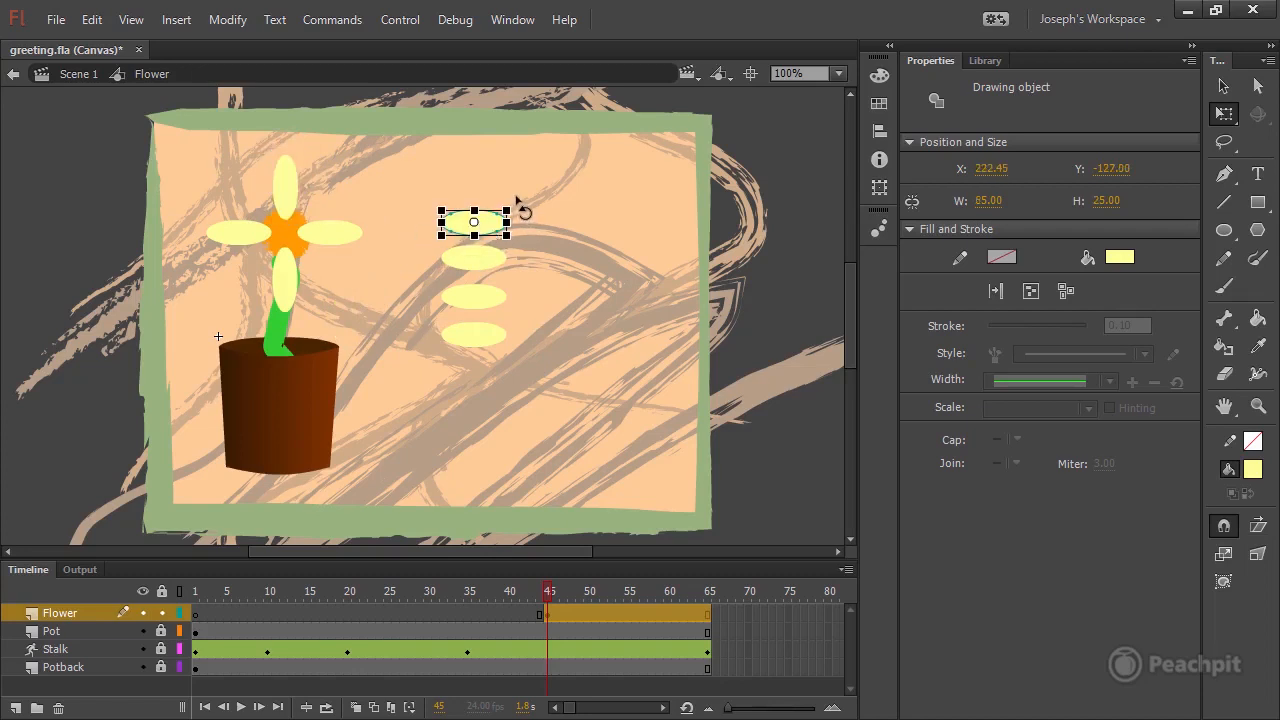
{"action": "left_click_drag", "start_coordinate": [517, 199], "coordinate": [324, 189]}
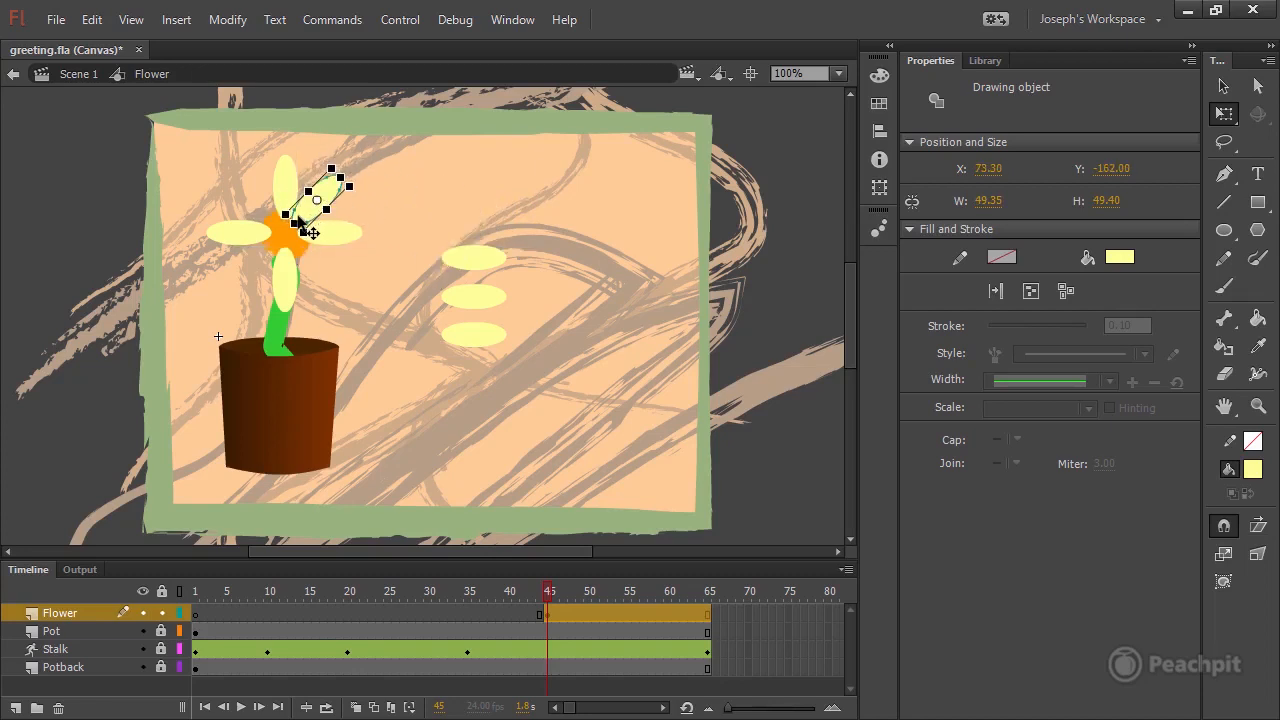
{"action": "left_click", "coordinate": [475, 260]}
{"action": "left_click_drag", "start_coordinate": [531, 254], "coordinate": [328, 278]}
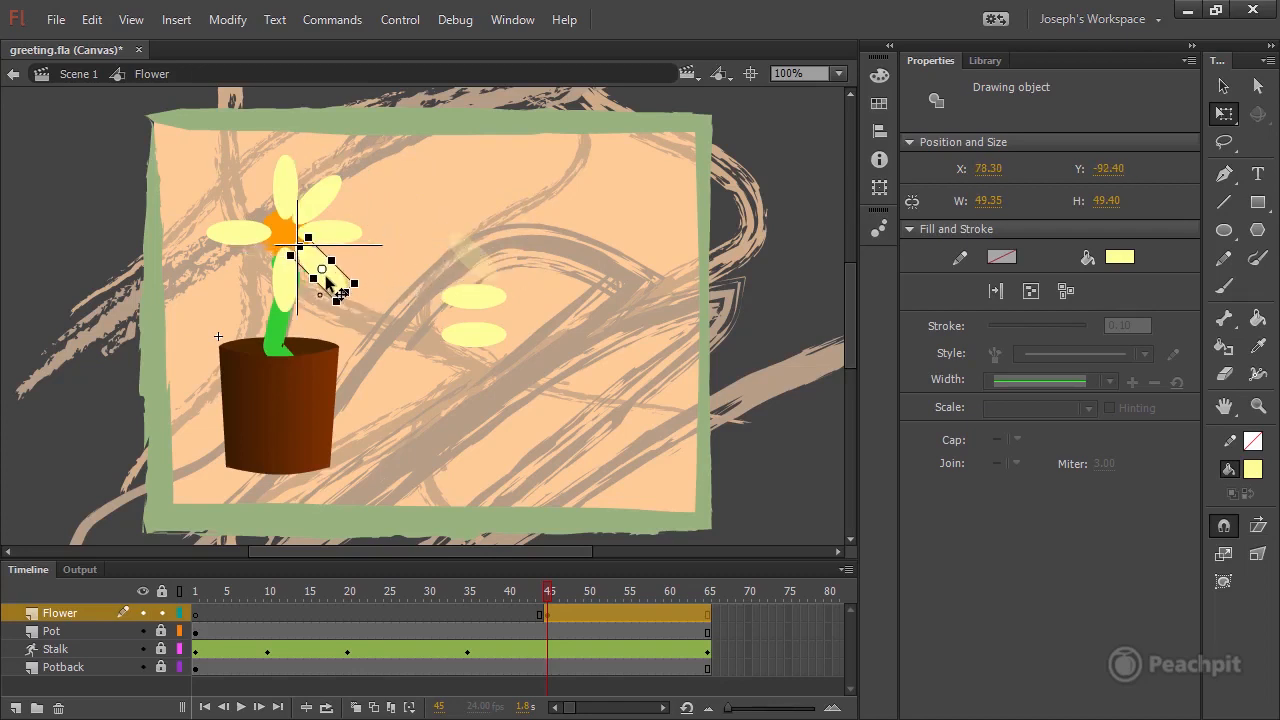
{"action": "key", "text": "Left"}
{"action": "key", "text": "Left"}
{"action": "key", "text": "Left"}
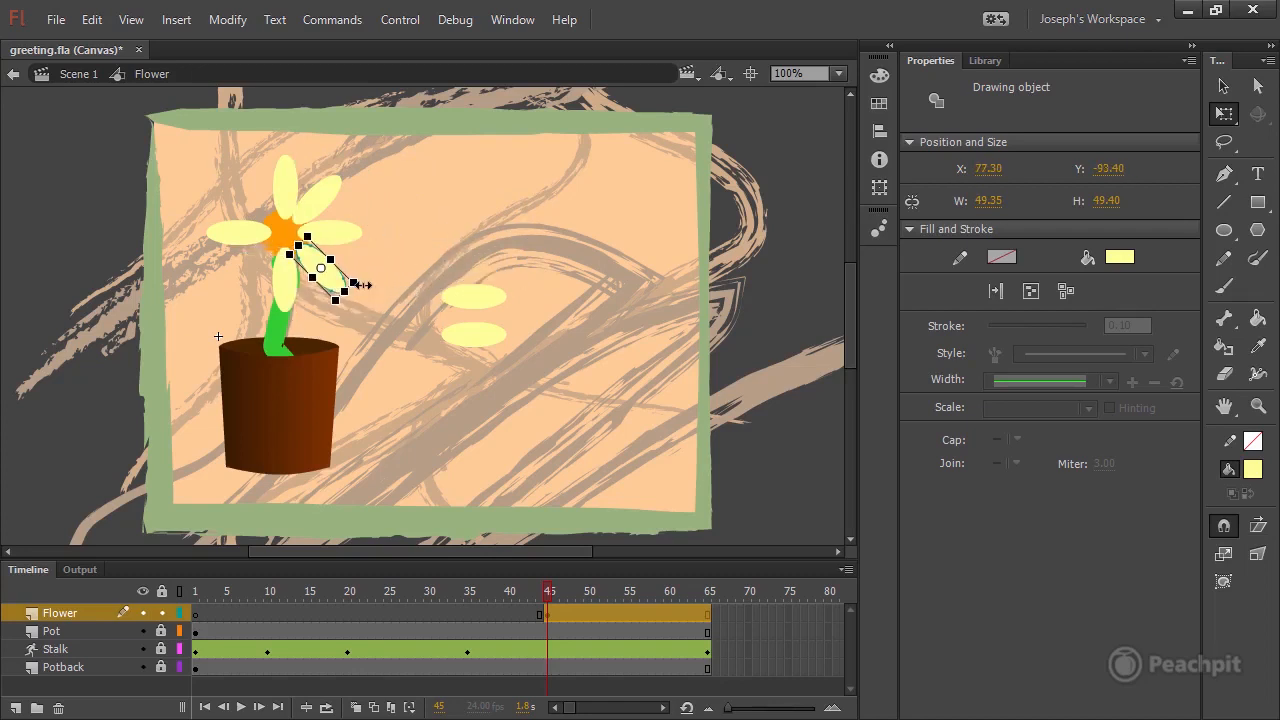
{"action": "key", "text": "Up"}
{"action": "key", "text": "Up"}
Rotate the last two ovals diagonally and fit them as the upper-left and lower-left petals of the flower.
{"action": "left_click", "coordinate": [474, 296]}
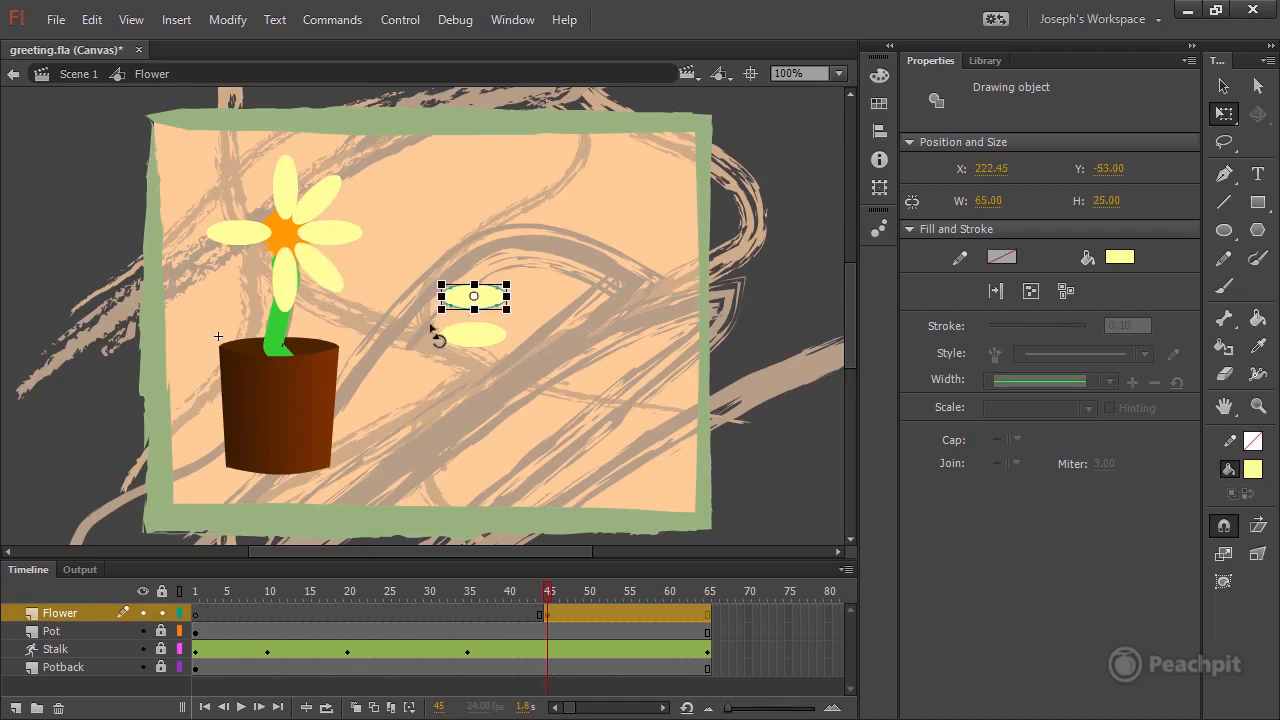
{"action": "left_click_drag", "start_coordinate": [458, 298], "coordinate": [212, 185]}
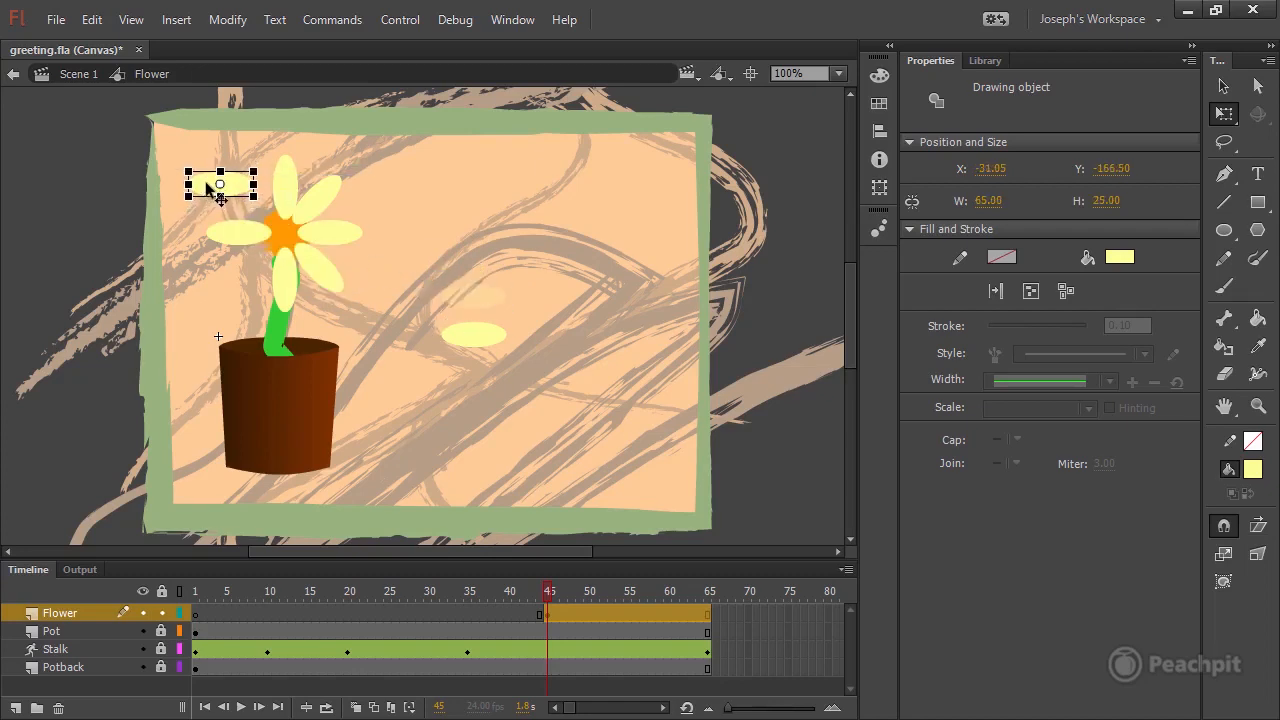
{"action": "left_click_drag", "start_coordinate": [471, 337], "coordinate": [252, 265]}
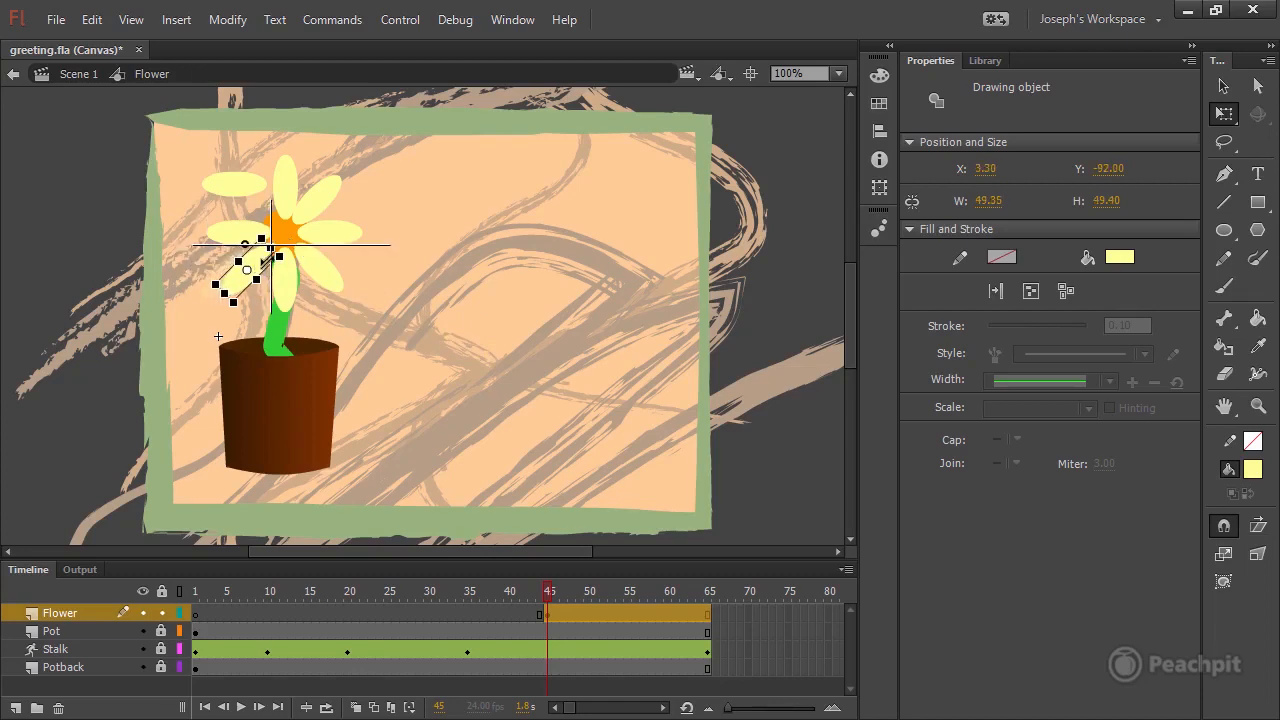
{"action": "left_click", "coordinate": [256, 185]}
{"action": "left_click_drag", "start_coordinate": [273, 160], "coordinate": [318, 252]}
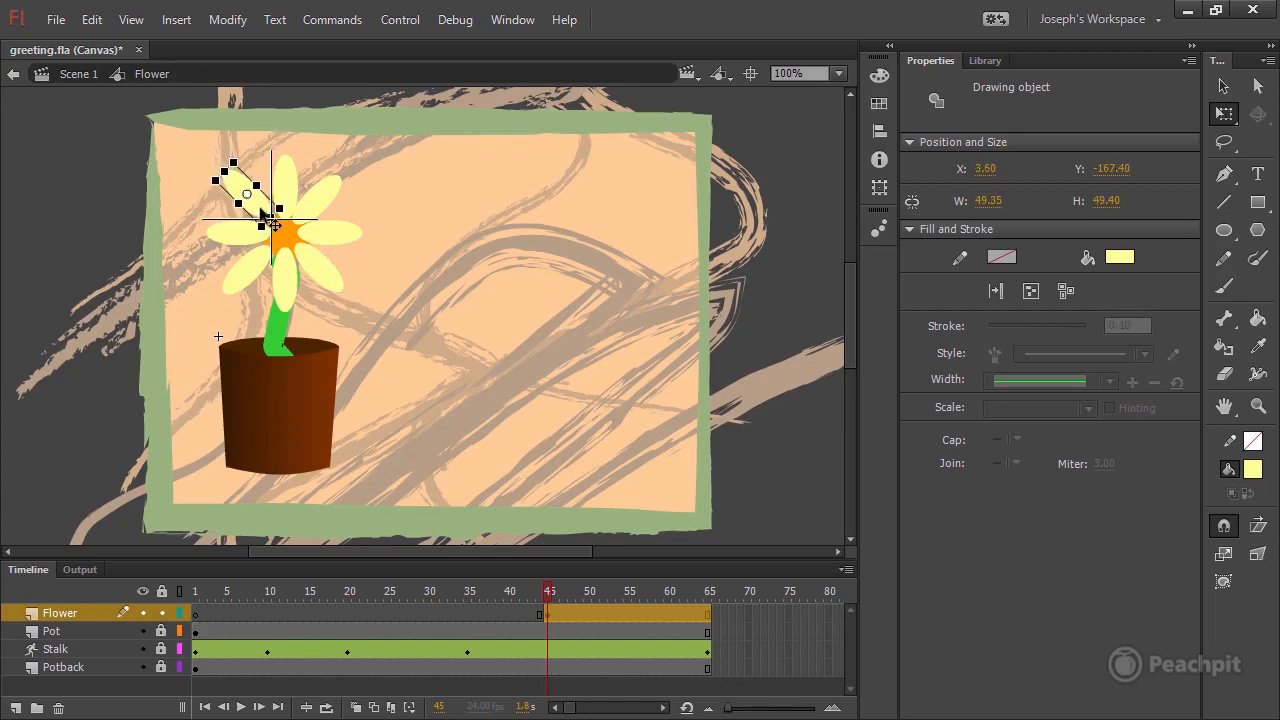
{"action": "left_click", "coordinate": [430, 238]}
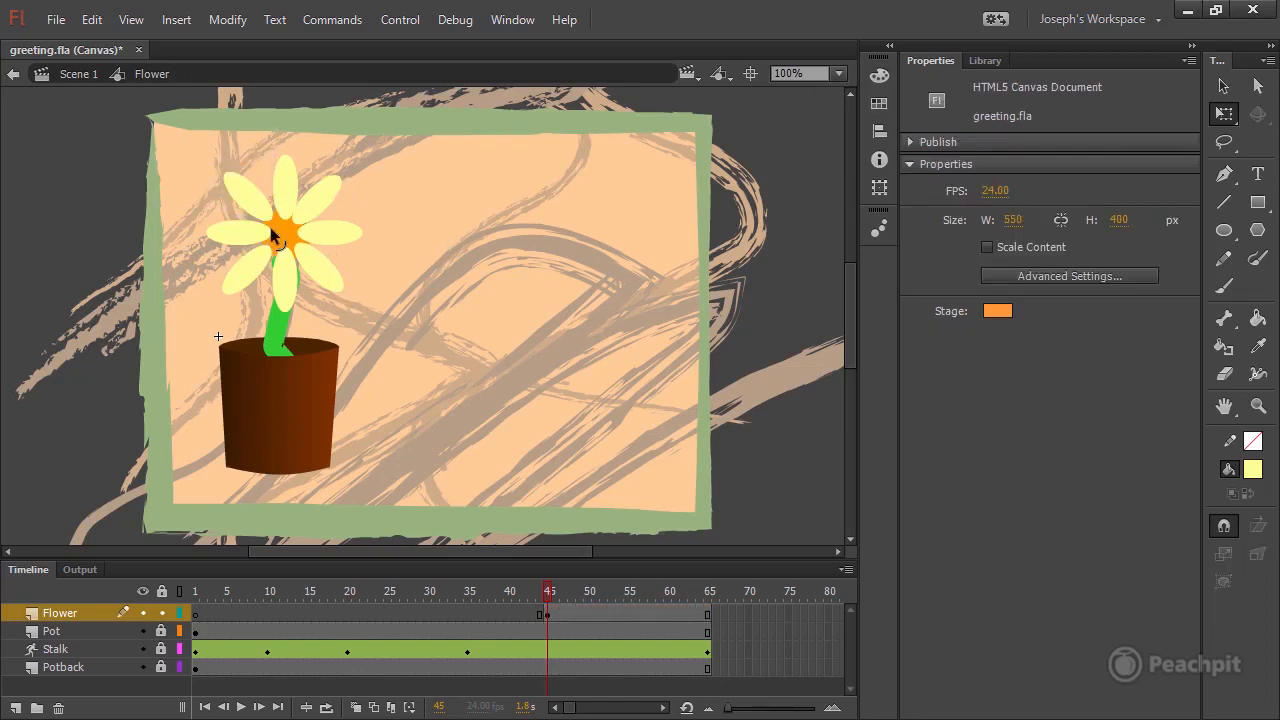
Nudge the upper-left petal closer to the flower's center, to X 9.60 and Y -161.40.
{"action": "left_click", "coordinate": [1224, 86]}
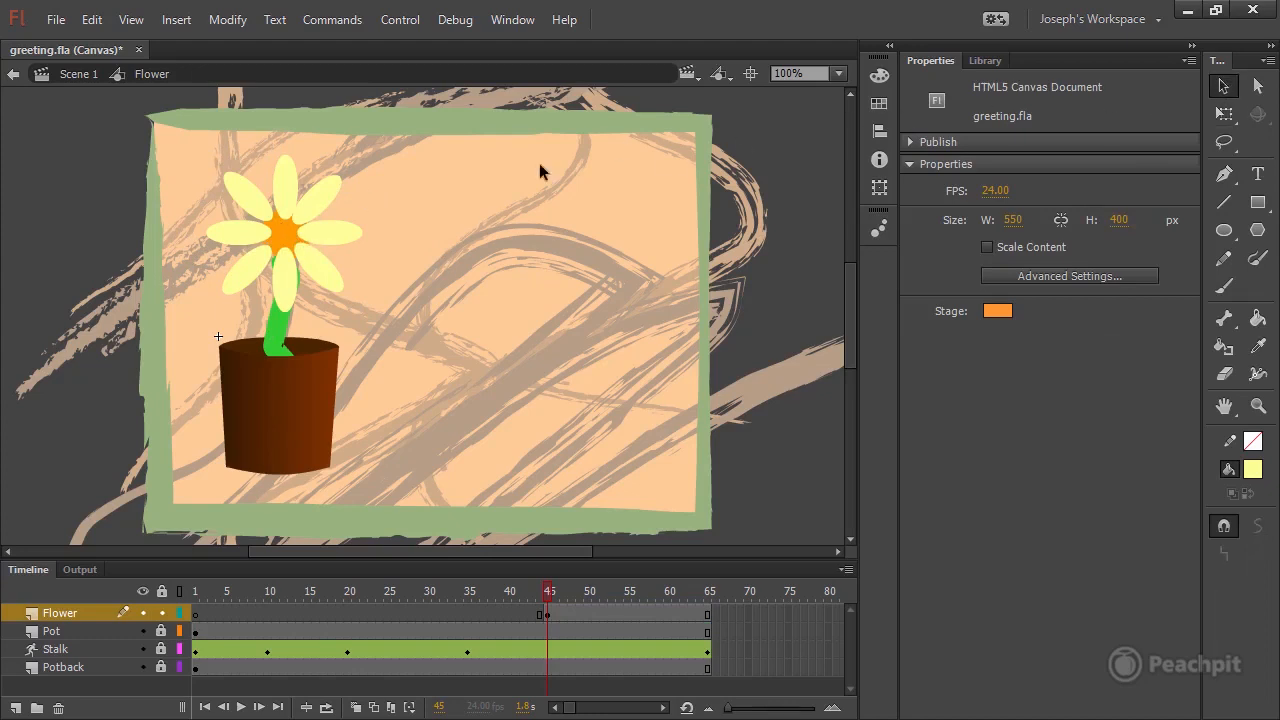
{"action": "left_click", "coordinate": [257, 208]}
{"action": "key", "text": "Down"}
{"action": "key", "text": "Down"}
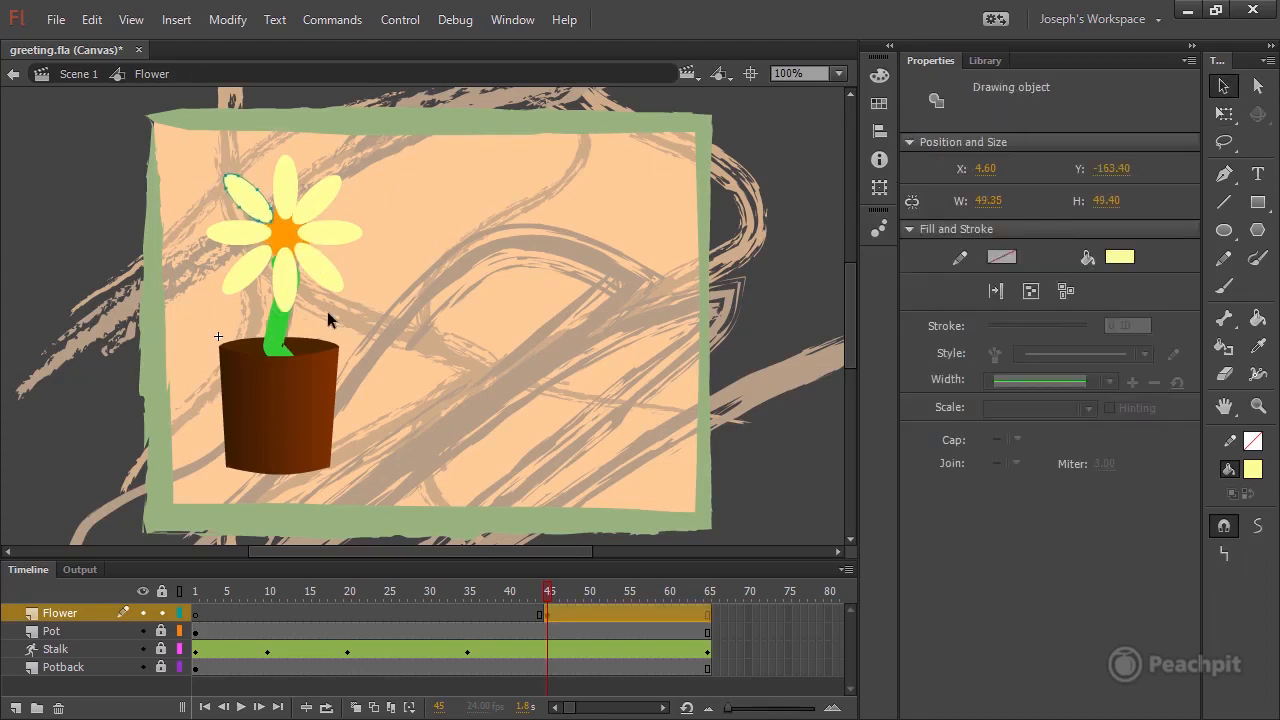
{"action": "key", "text": "Right"}
{"action": "key", "text": "Right"}
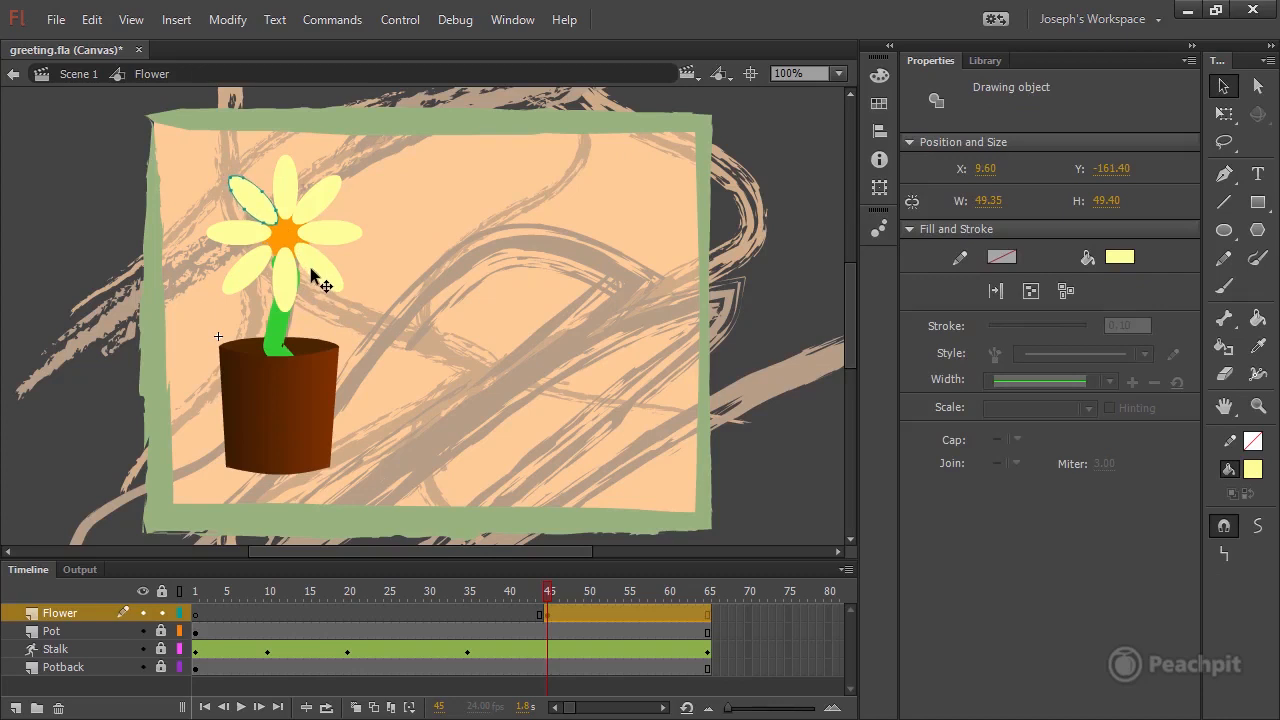
Fine-tune the lower-left, lower-right and right petals so that they are evenly spaced around the orange circle.
{"action": "left_click", "coordinate": [288, 282]}
{"action": "left_click", "coordinate": [248, 268]}
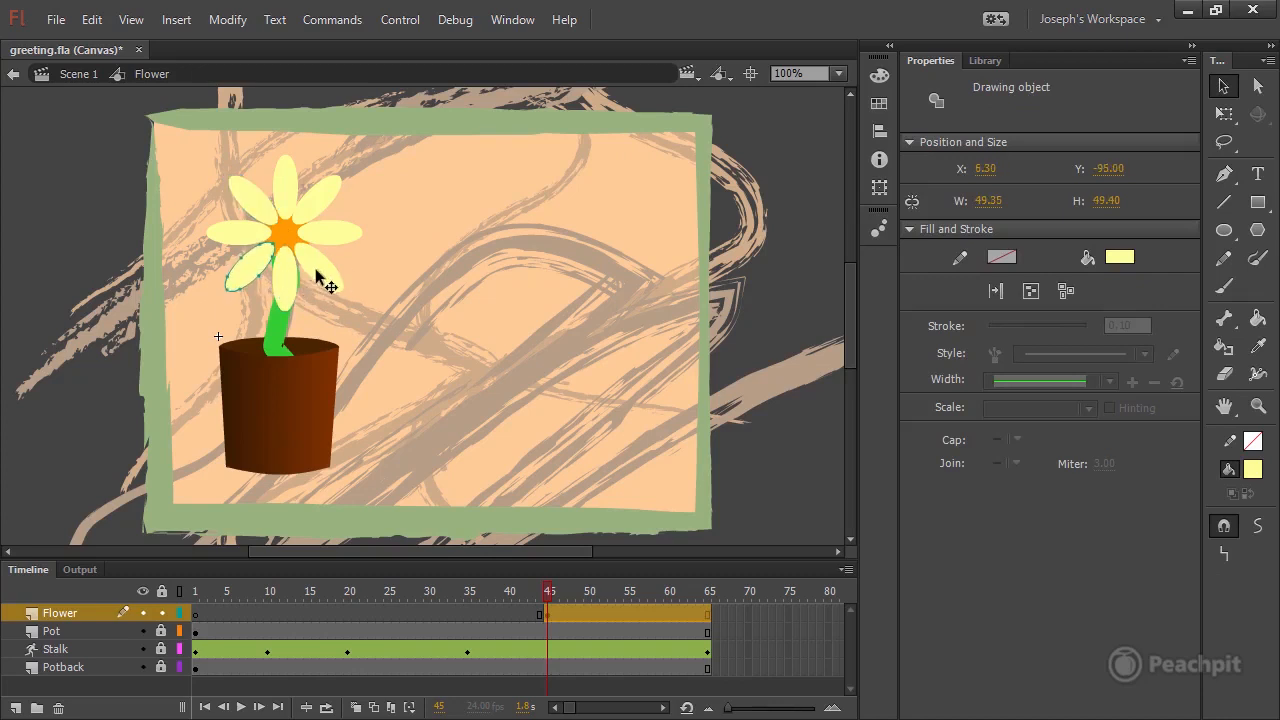
{"action": "left_click", "coordinate": [318, 262]}
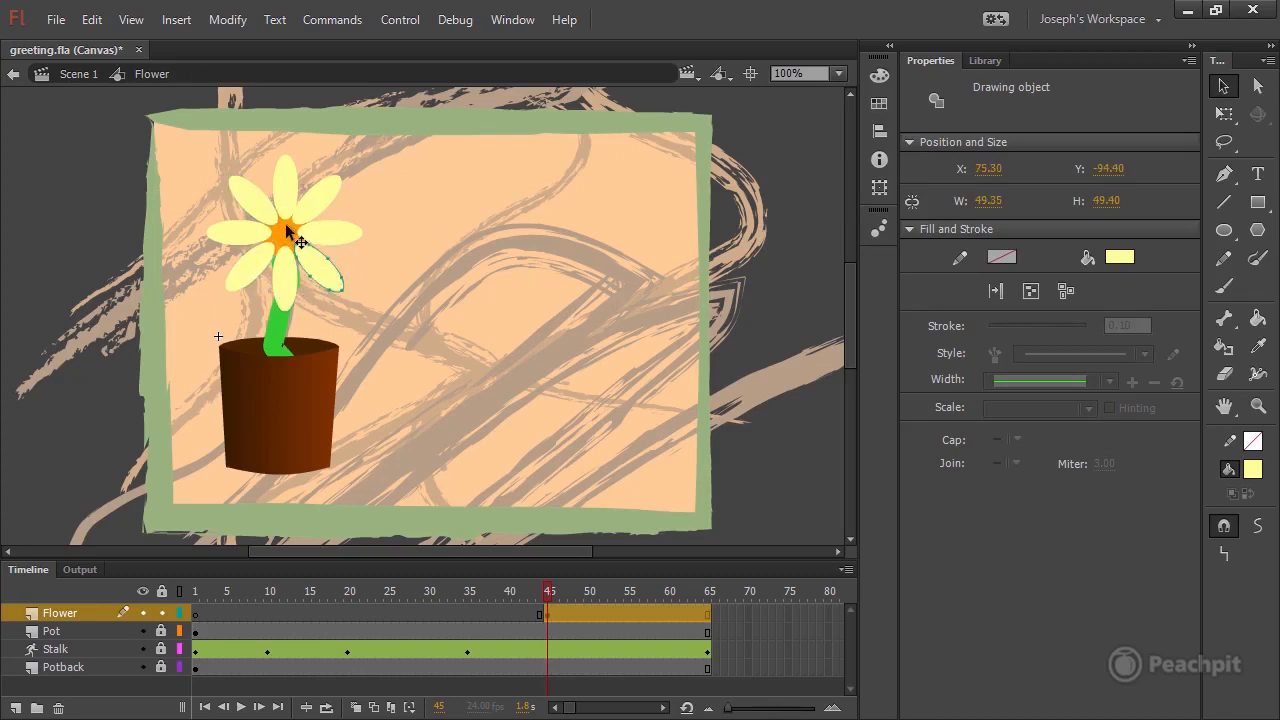
{"action": "left_click", "coordinate": [352, 233]}
{"action": "key", "text": "Right"}
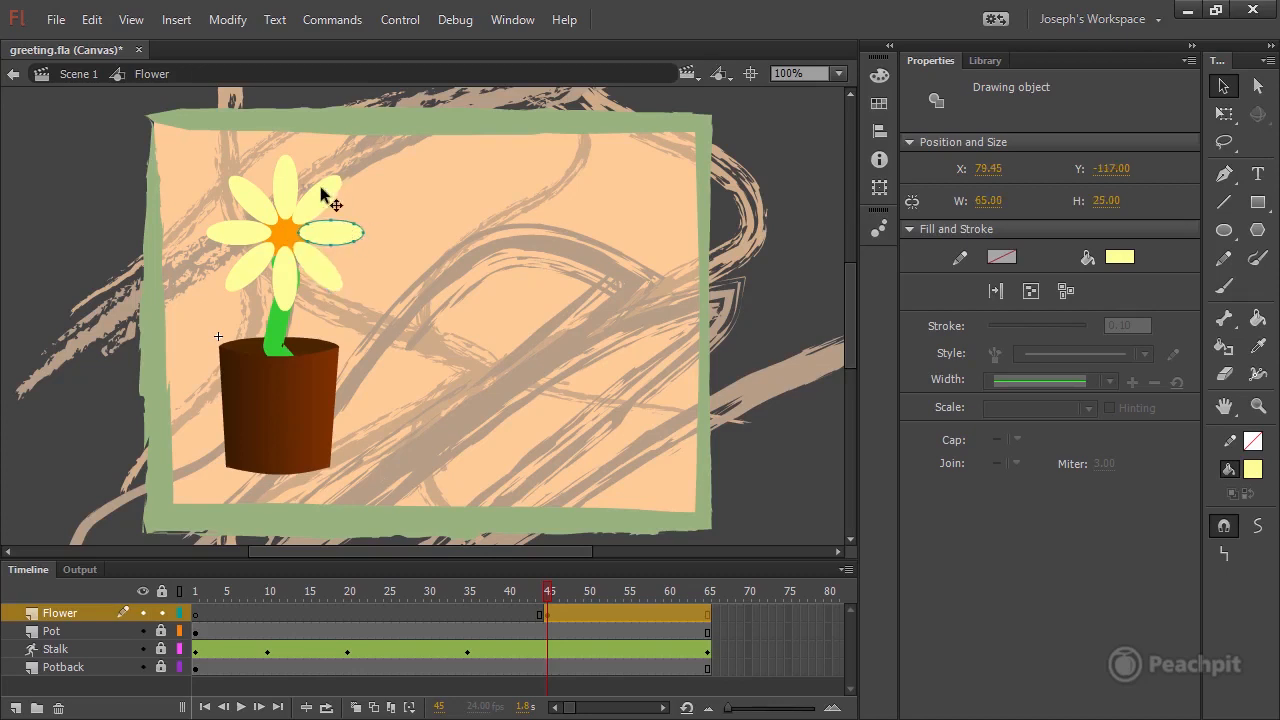
{"action": "left_click", "coordinate": [365, 258]}
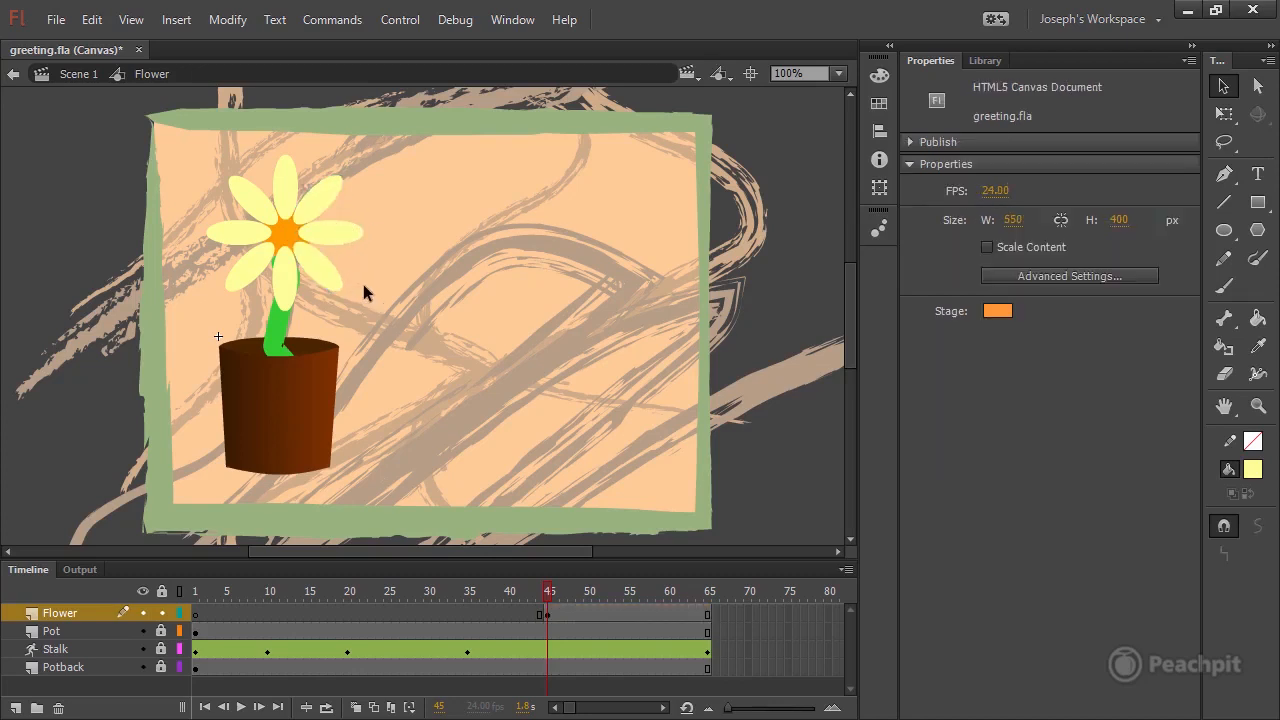
Group all eight petals without including the orange circle.
{"action": "left_click", "coordinate": [253, 208]}
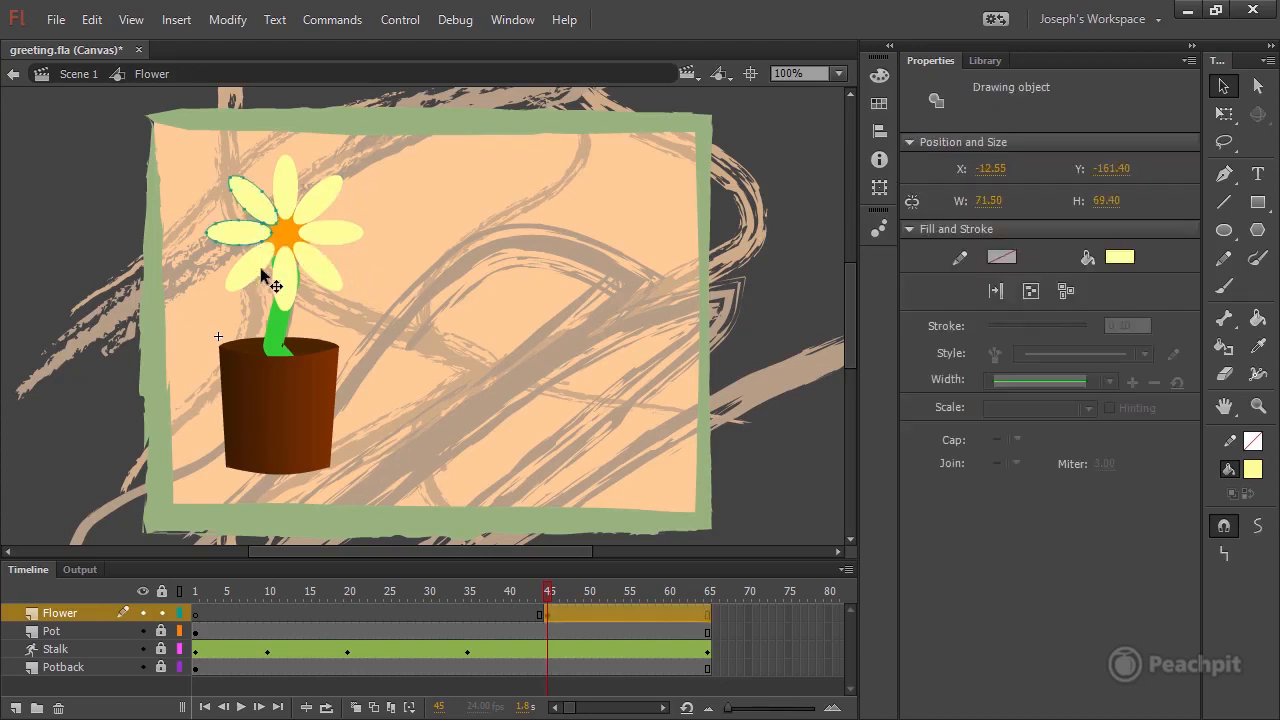
{"action": "left_click", "coordinate": [260, 268], "text": "shift"}
{"action": "left_click", "coordinate": [284, 285], "text": "shift"}
{"action": "left_click", "coordinate": [323, 269], "text": "shift"}
{"action": "left_click", "coordinate": [345, 240], "text": "shift"}
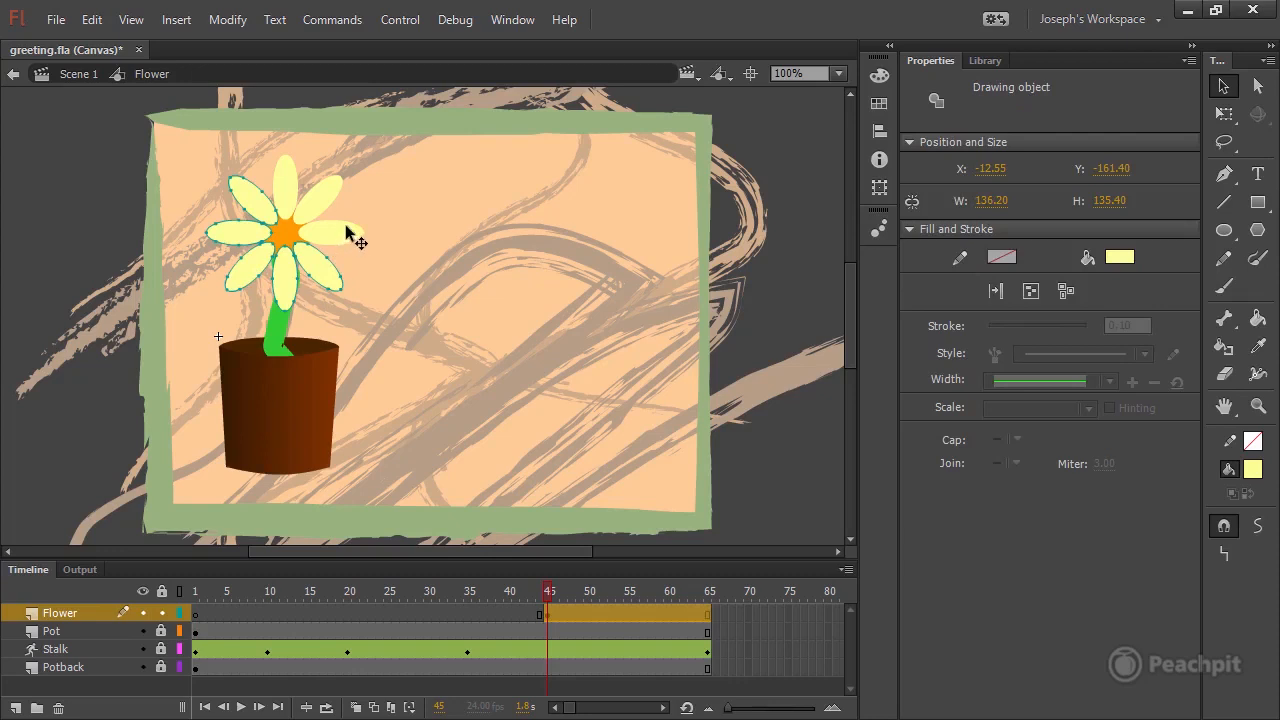
{"action": "left_click", "coordinate": [337, 195], "text": "shift"}
{"action": "left_click", "coordinate": [281, 178], "text": "shift"}
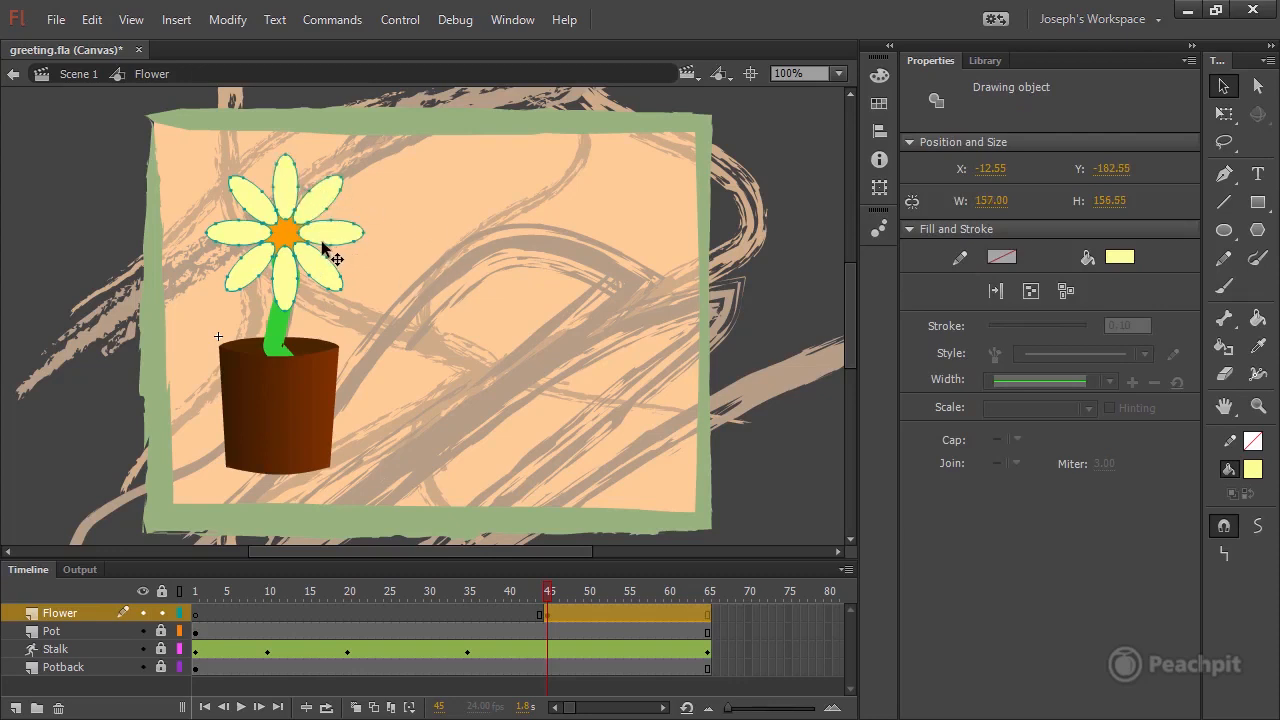
{"action": "left_click", "coordinate": [228, 19]}
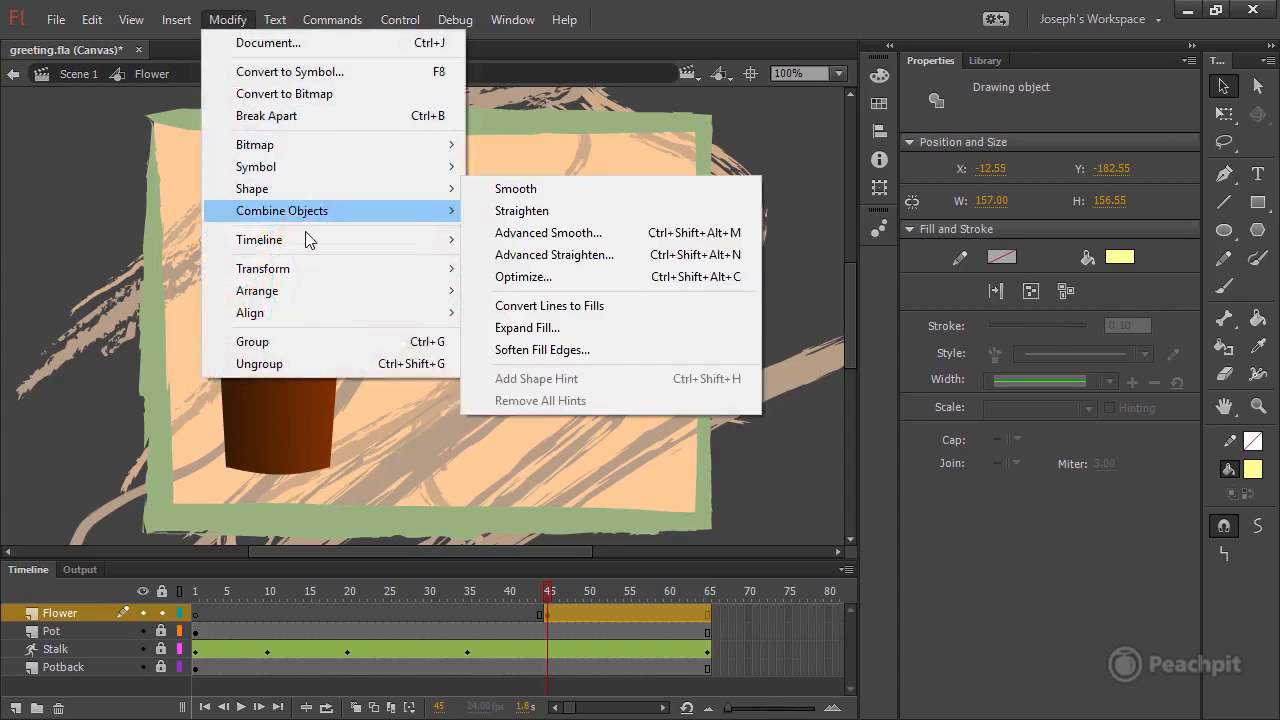
{"action": "left_click", "coordinate": [315, 348]}
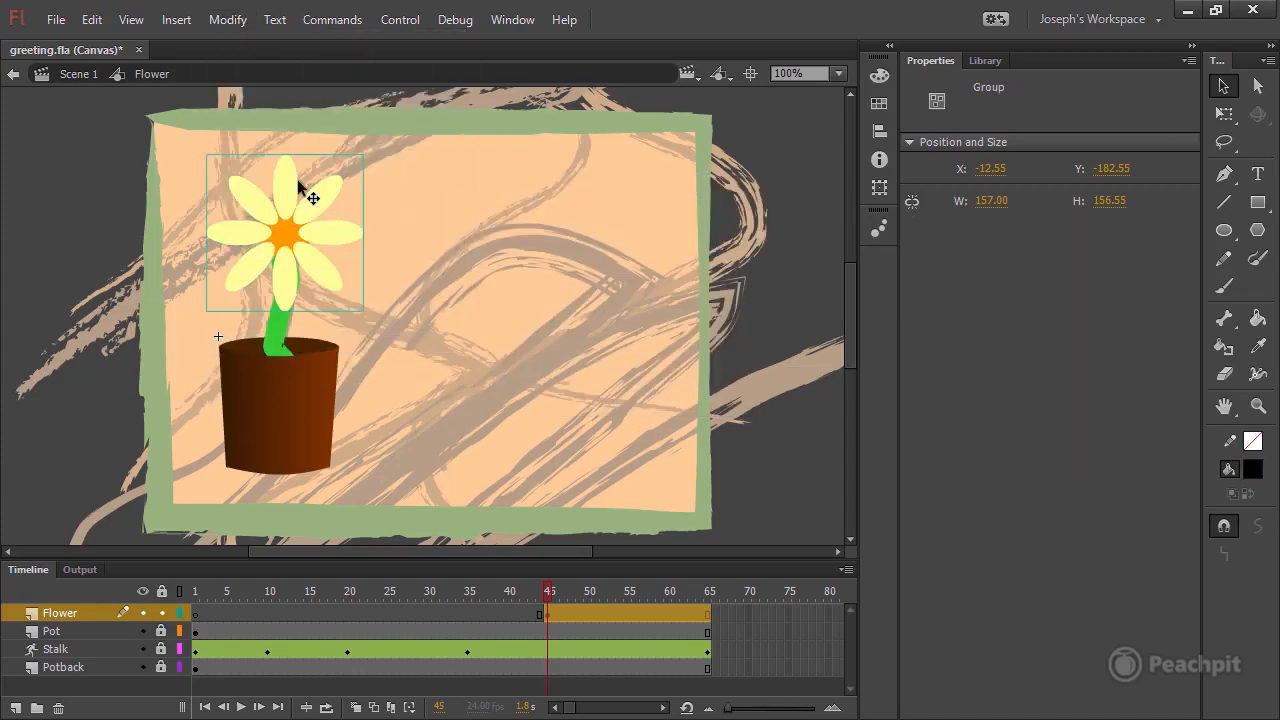
Send the petal group to the back, behind the orange circle, and save the document.
{"action": "right_click", "coordinate": [326, 232]}
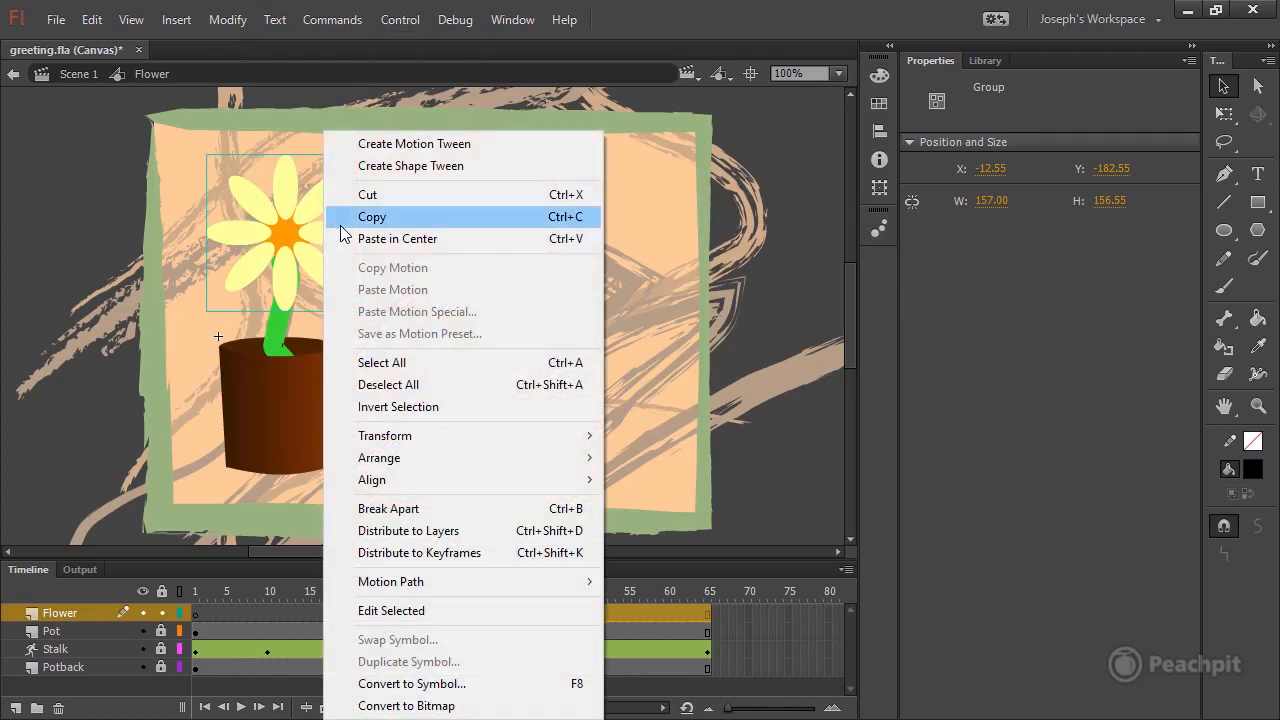
{"action": "mouse_move", "coordinate": [424, 458]}
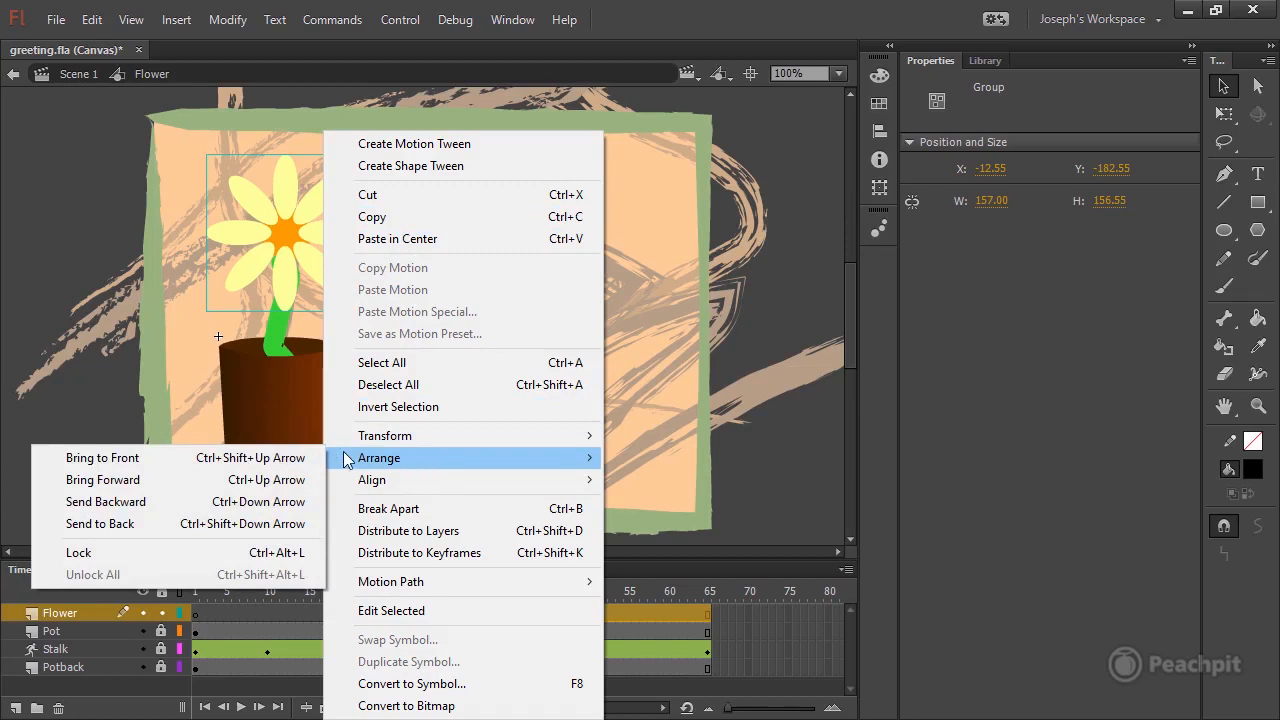
{"action": "left_click", "coordinate": [161, 525]}
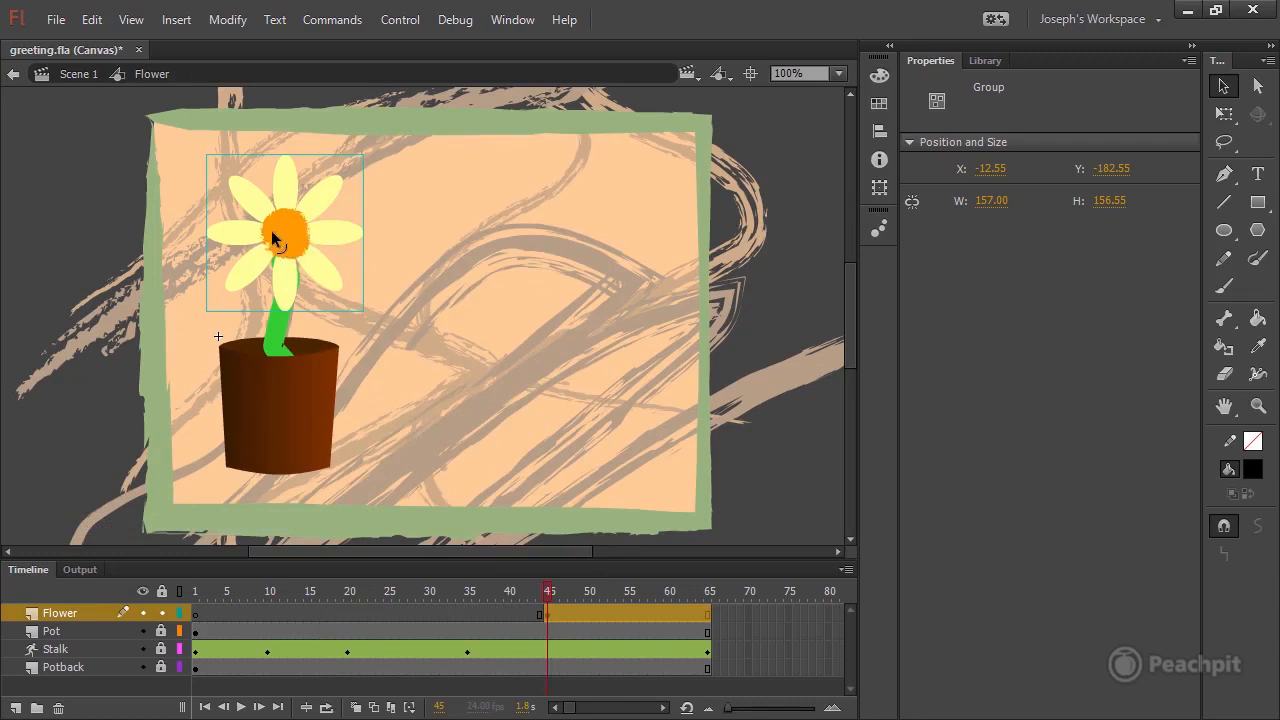
{"action": "left_click", "coordinate": [443, 339]}
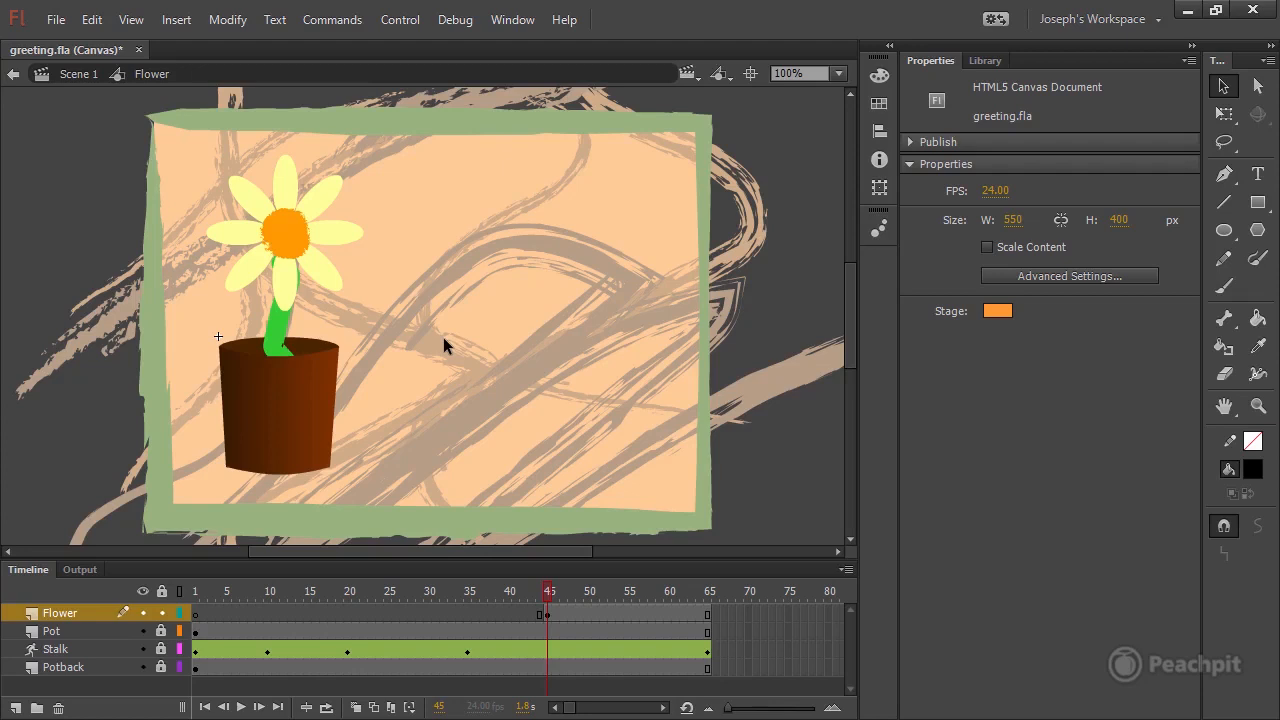
{"action": "key", "text": "ctrl+s"}
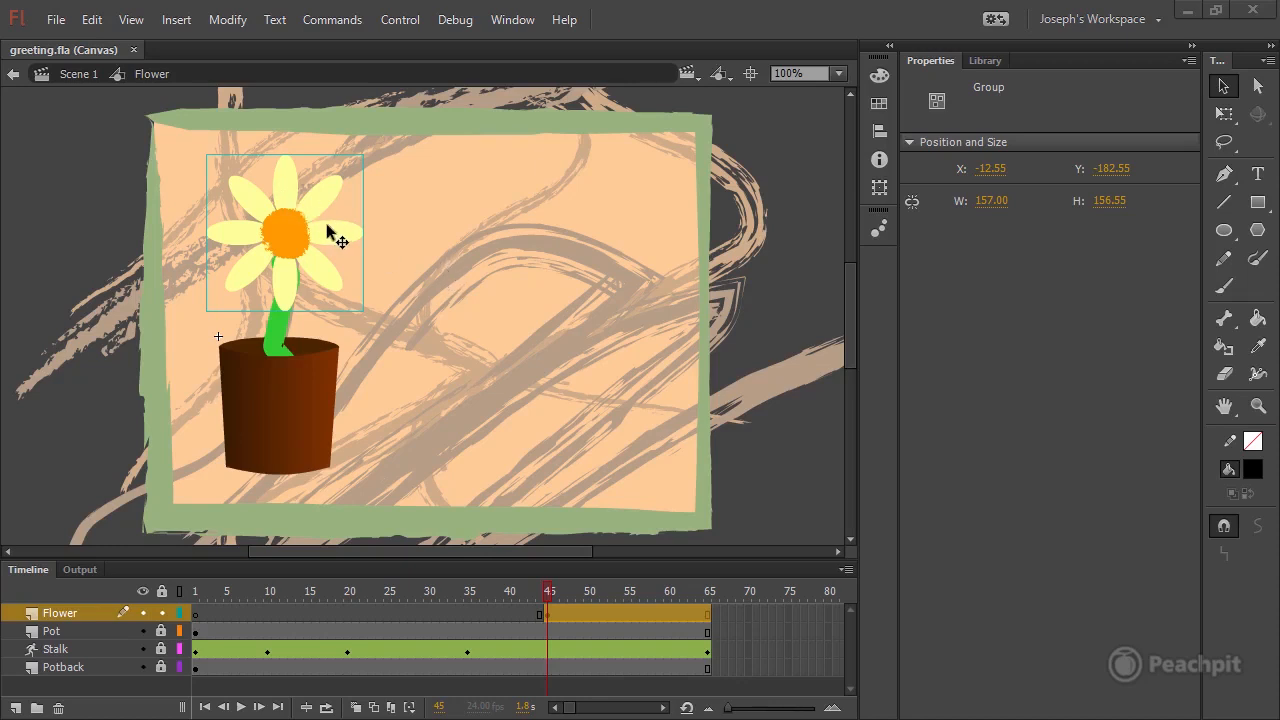
Convert the petals and orange circle together into a movie clip symbol named Bud with a centered registration point.
{"action": "key", "text": "ctrl+b"}
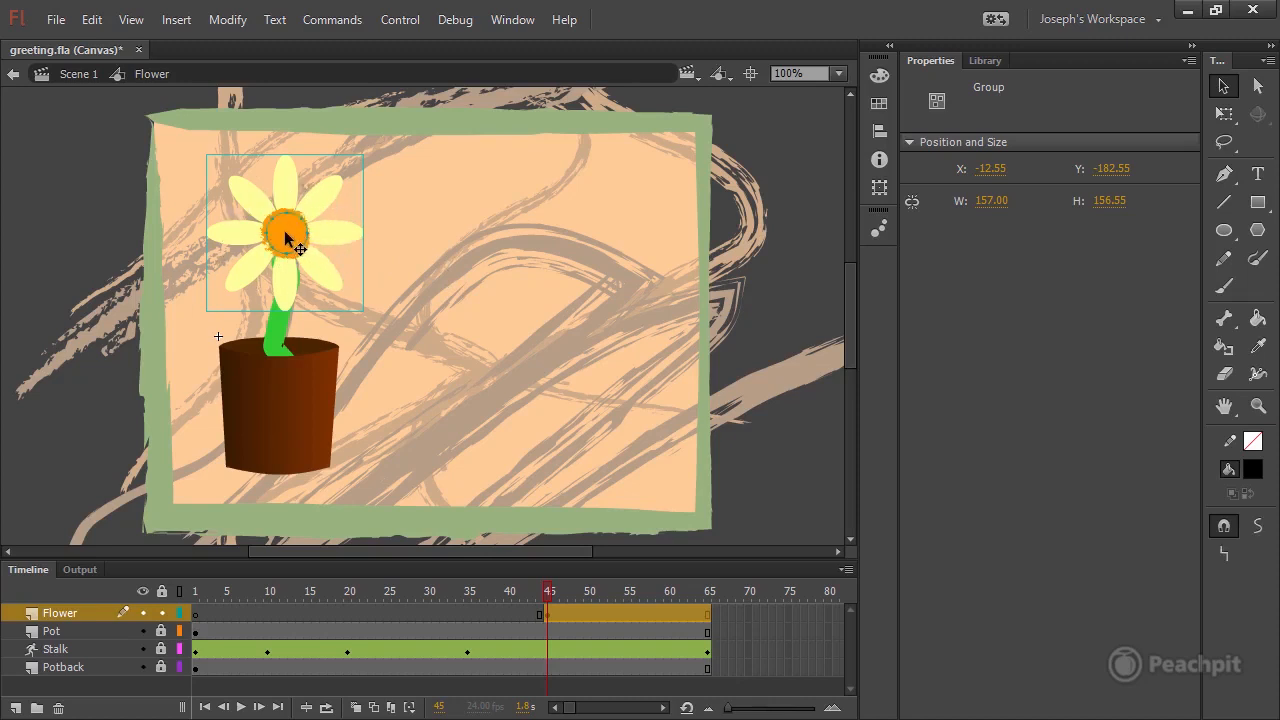
{"action": "left_click", "coordinate": [240, 22]}
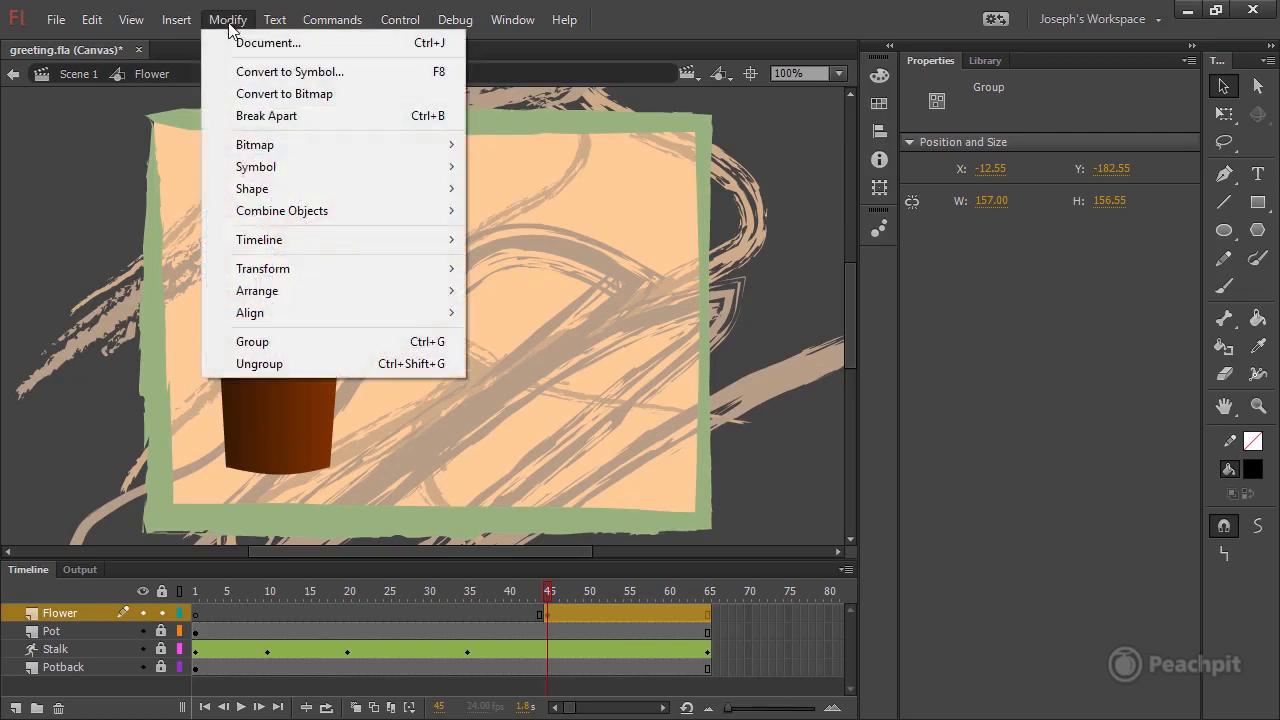
{"action": "left_click", "coordinate": [295, 75]}
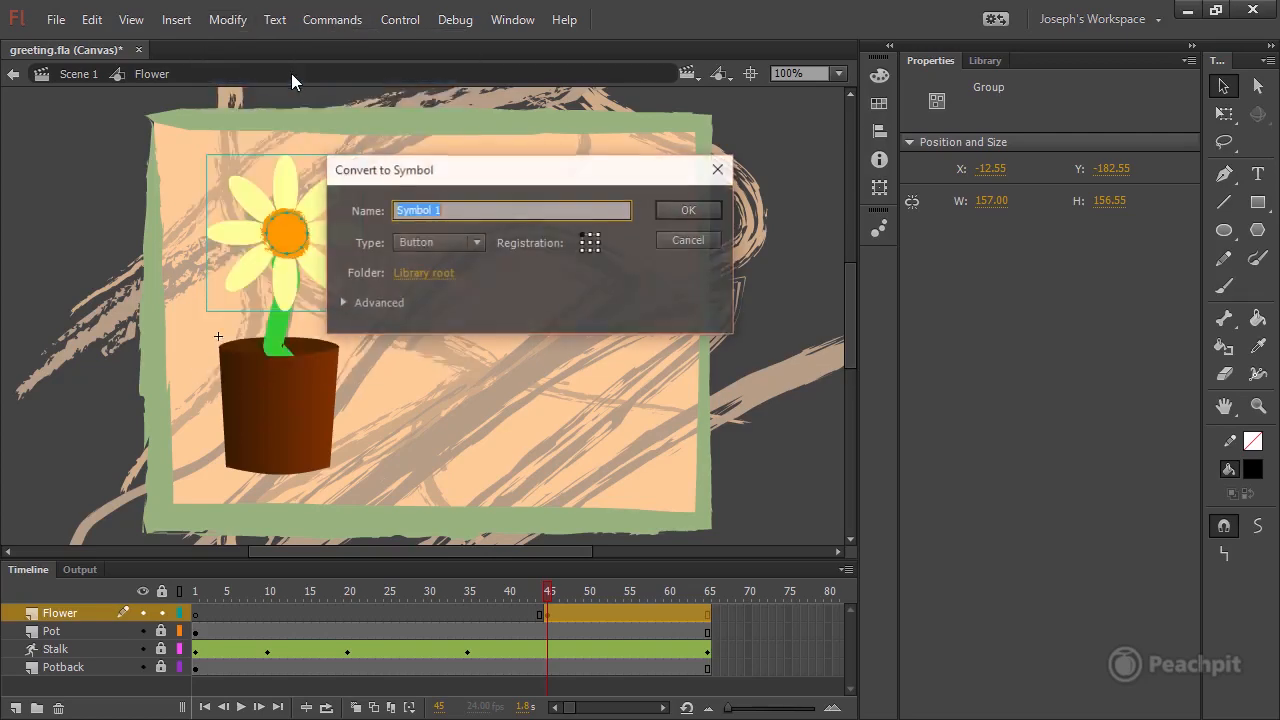
{"action": "left_click", "coordinate": [474, 246]}
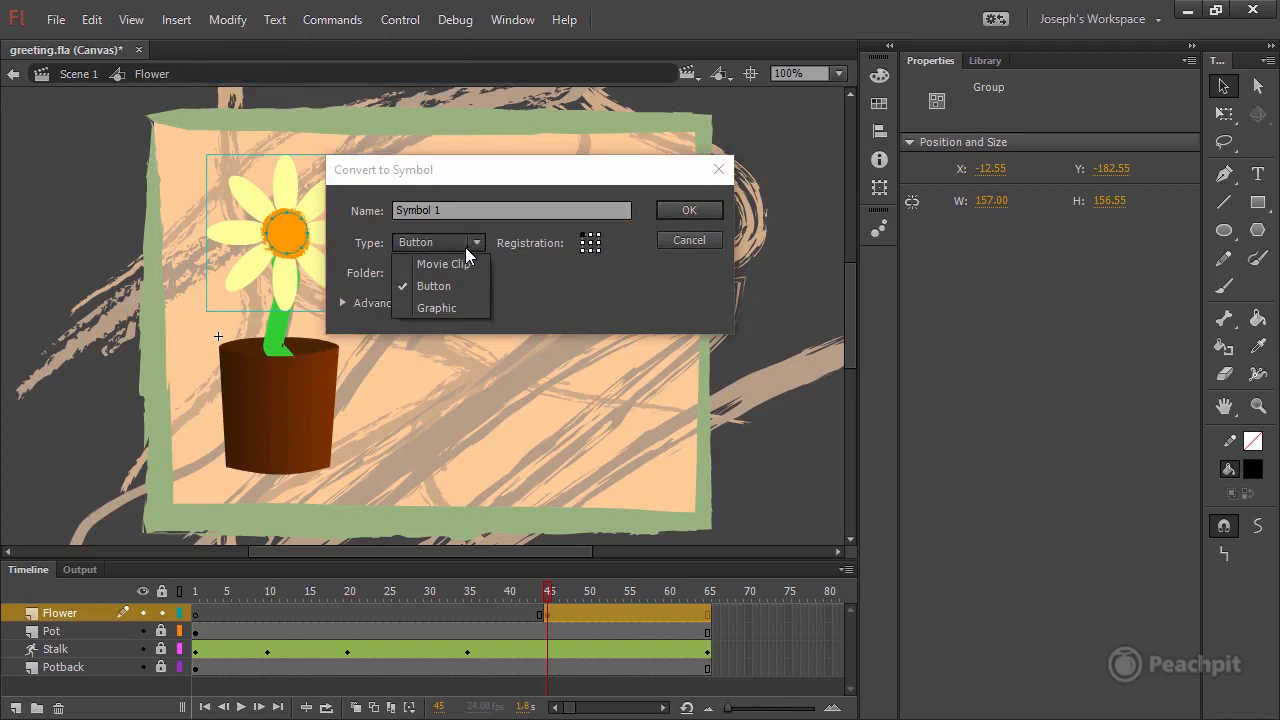
{"action": "left_click", "coordinate": [461, 263]}
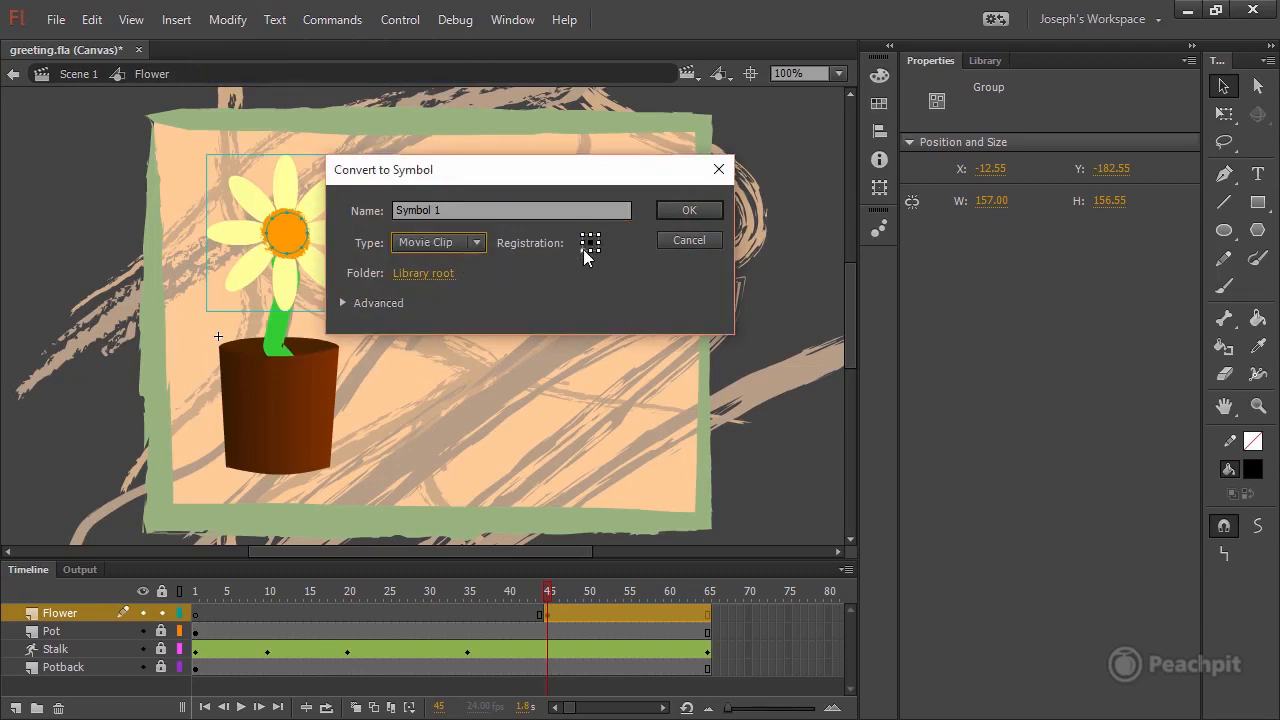
{"action": "left_click_drag", "start_coordinate": [459, 207], "coordinate": [298, 217]}
{"action": "type", "text": "Bud"}
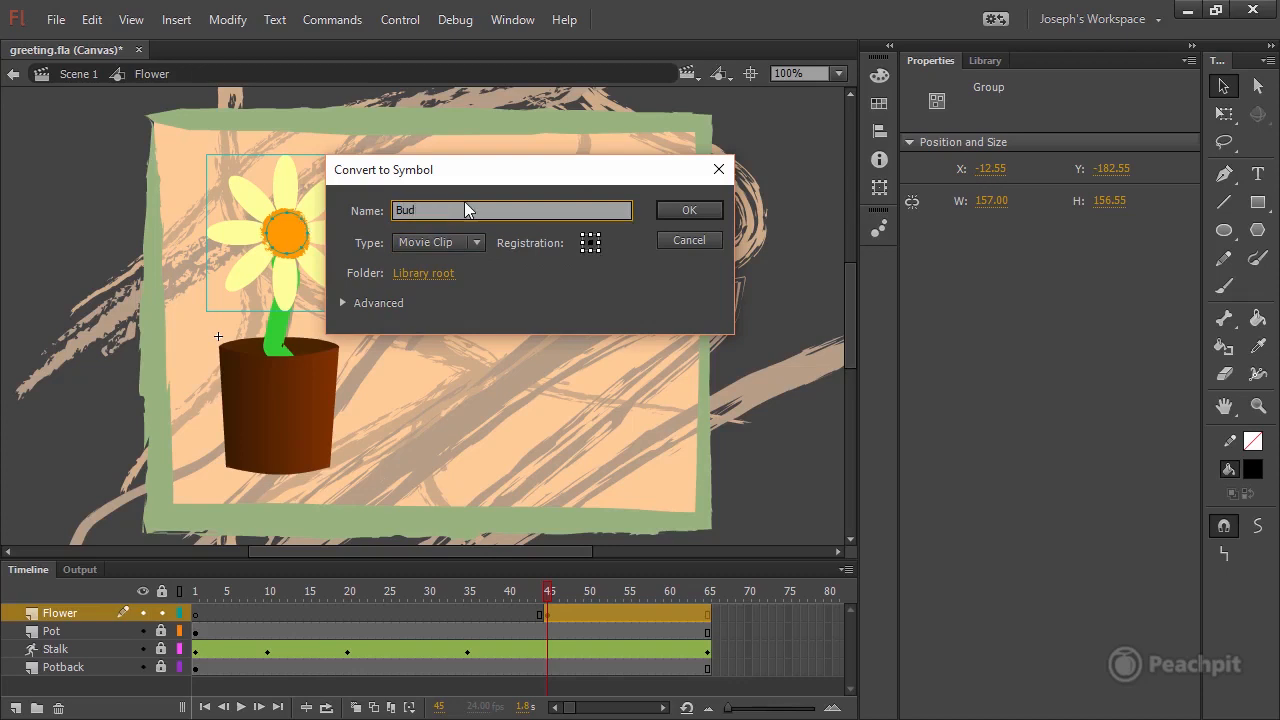
{"action": "left_click", "coordinate": [688, 212]}
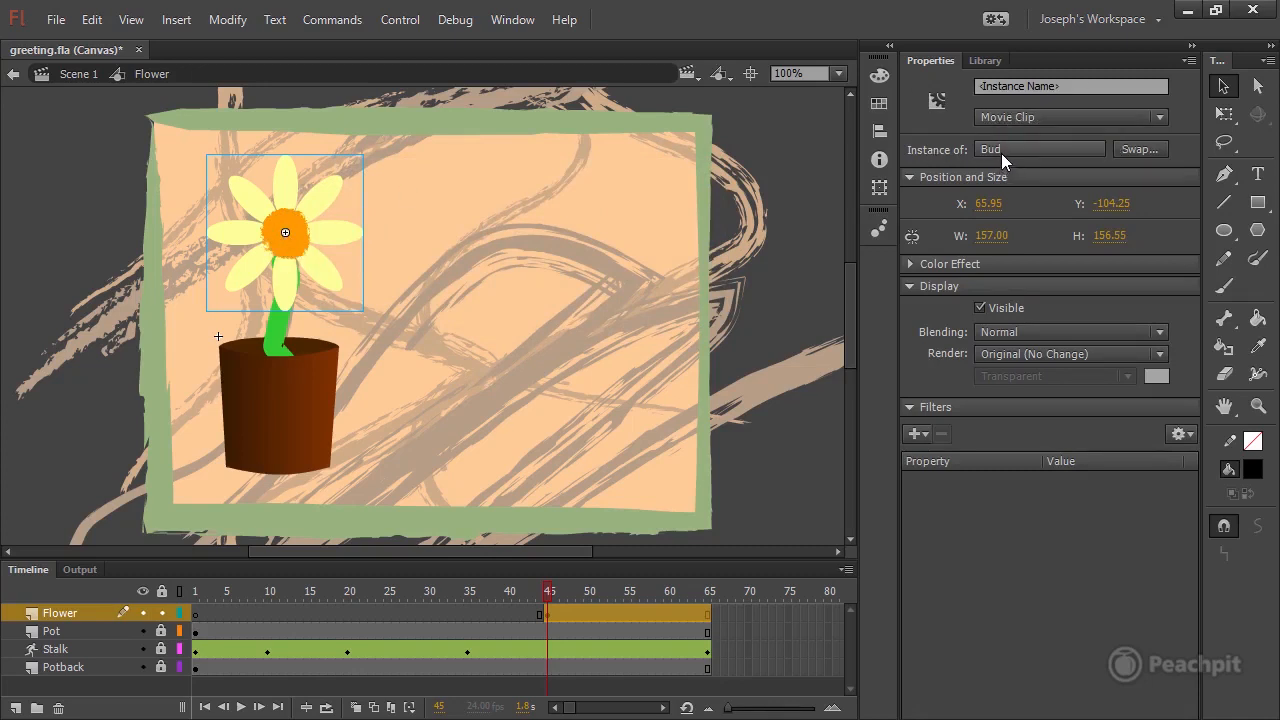
Preview the Flower and Bud symbols in the document's library.
{"action": "left_click", "coordinate": [985, 61]}
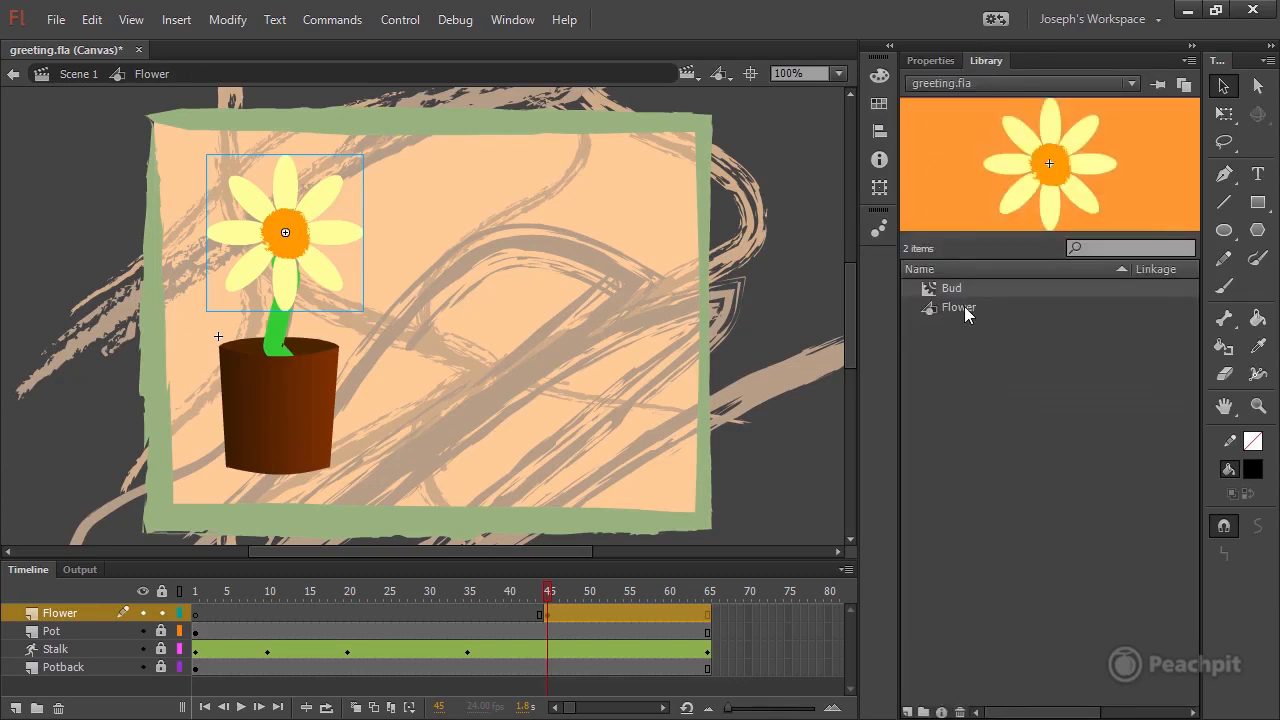
{"action": "left_click", "coordinate": [938, 308]}
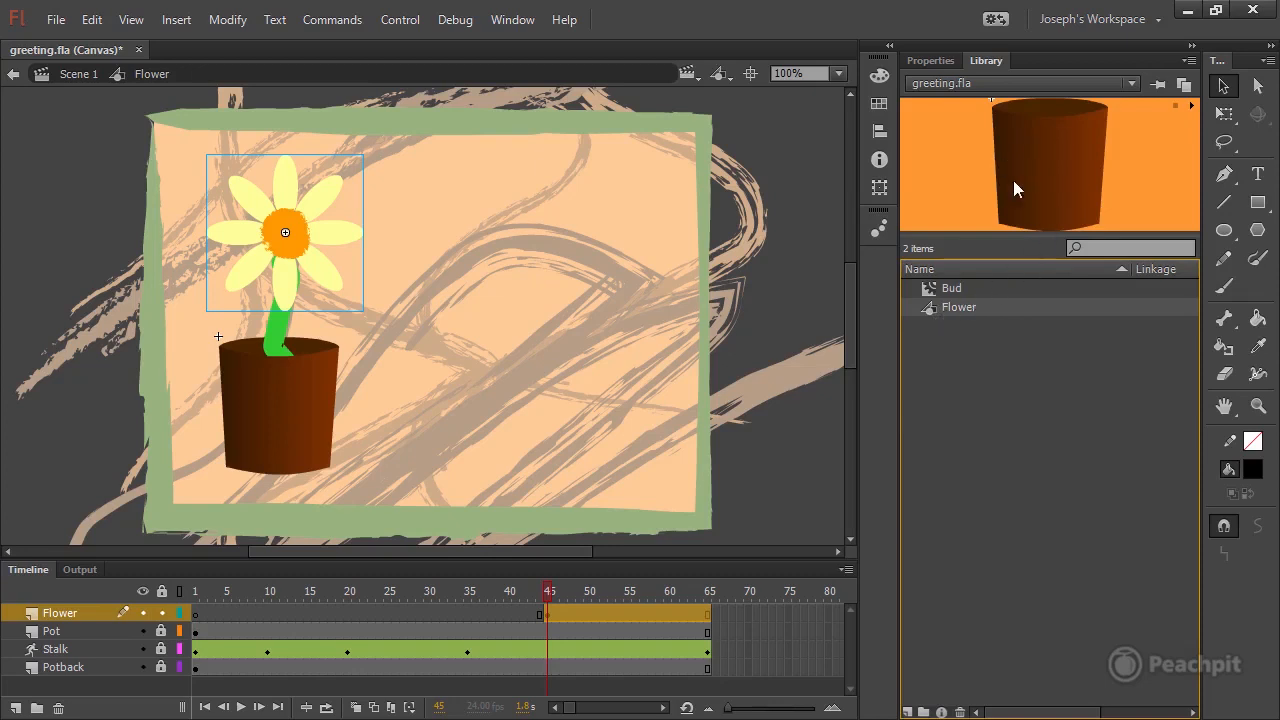
{"action": "left_click", "coordinate": [930, 289]}
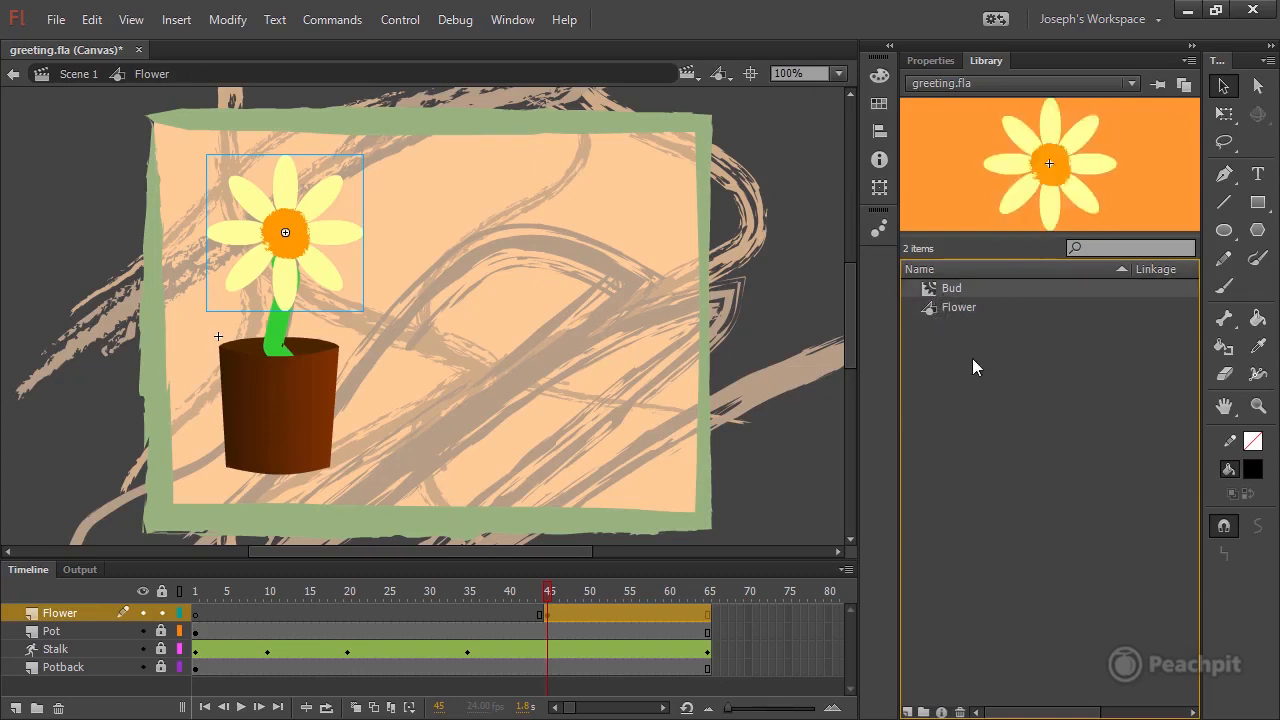
{"action": "left_click", "coordinate": [939, 60]}
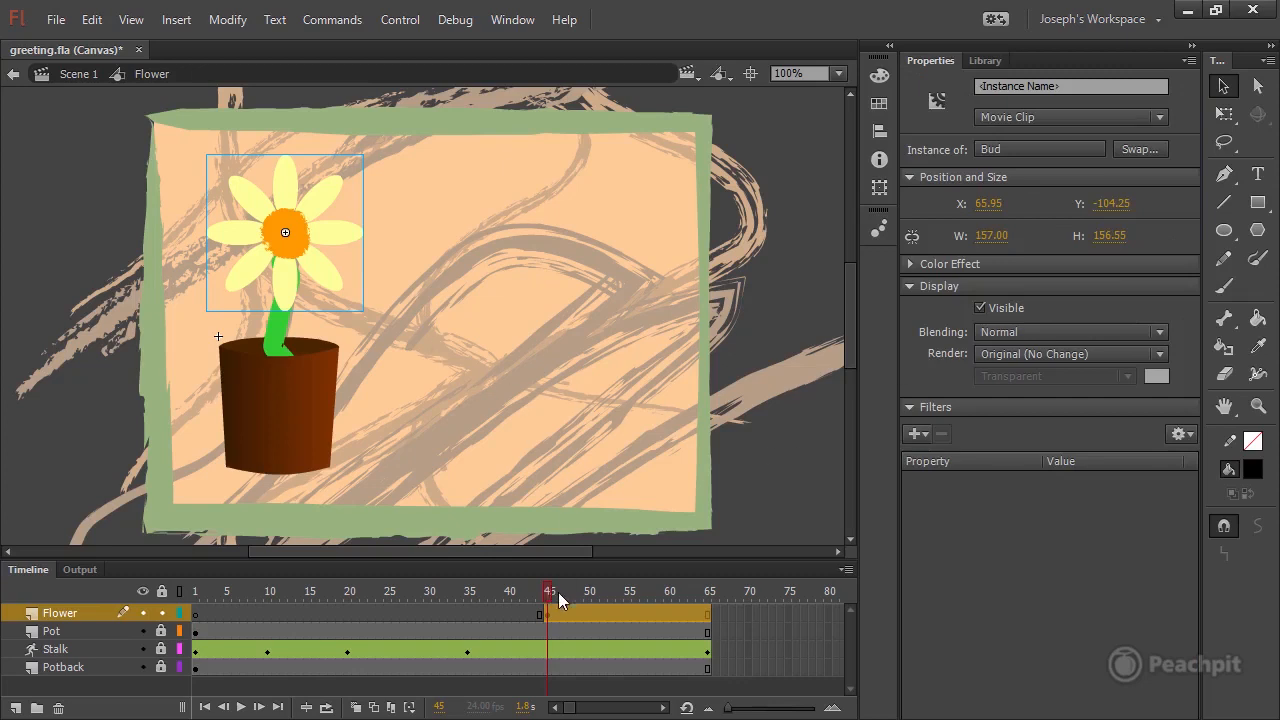
Create a motion tween on the Flower layer's frame span that starts at frame 45.
{"action": "left_click", "coordinate": [595, 613]}
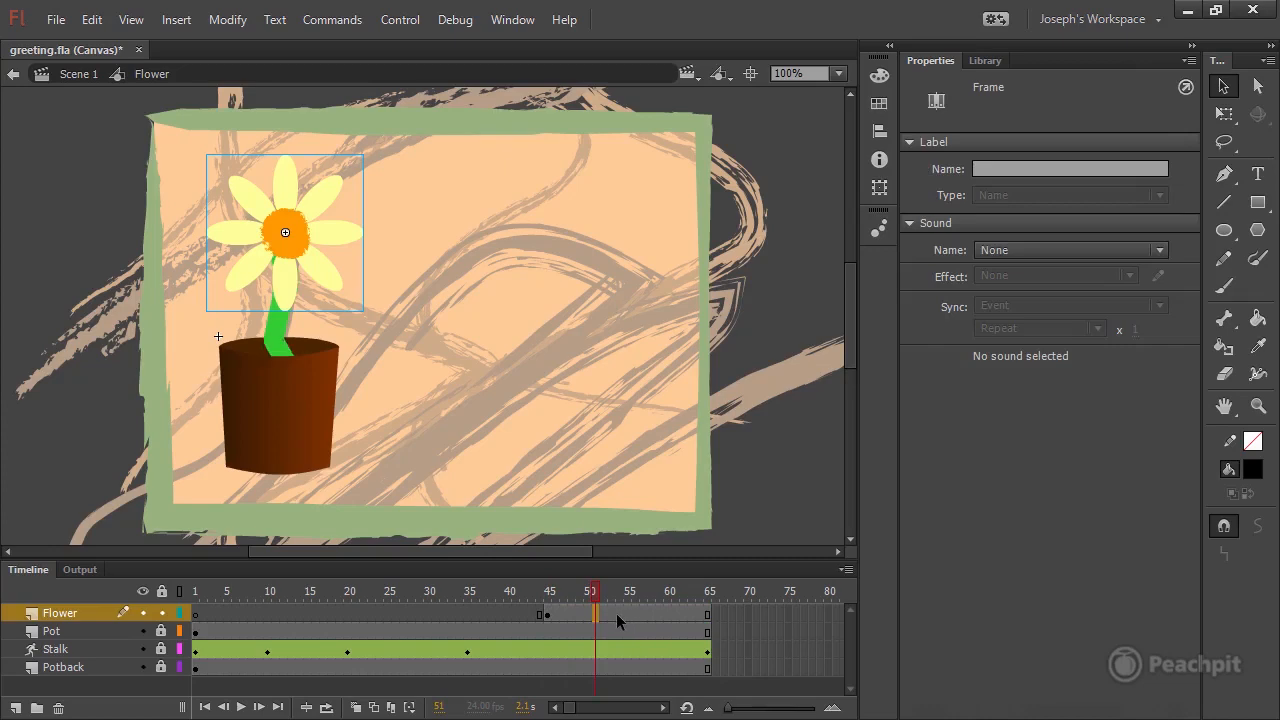
{"action": "right_click", "coordinate": [617, 613]}
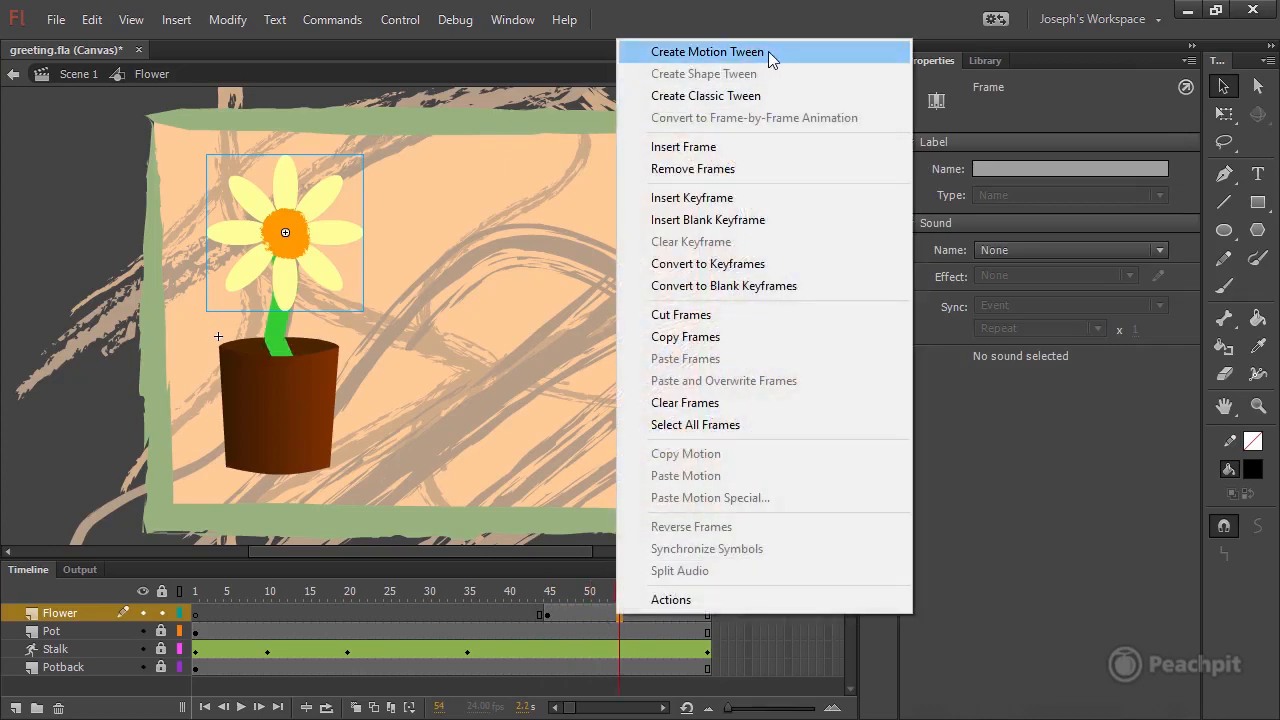
{"action": "left_click", "coordinate": [771, 51]}
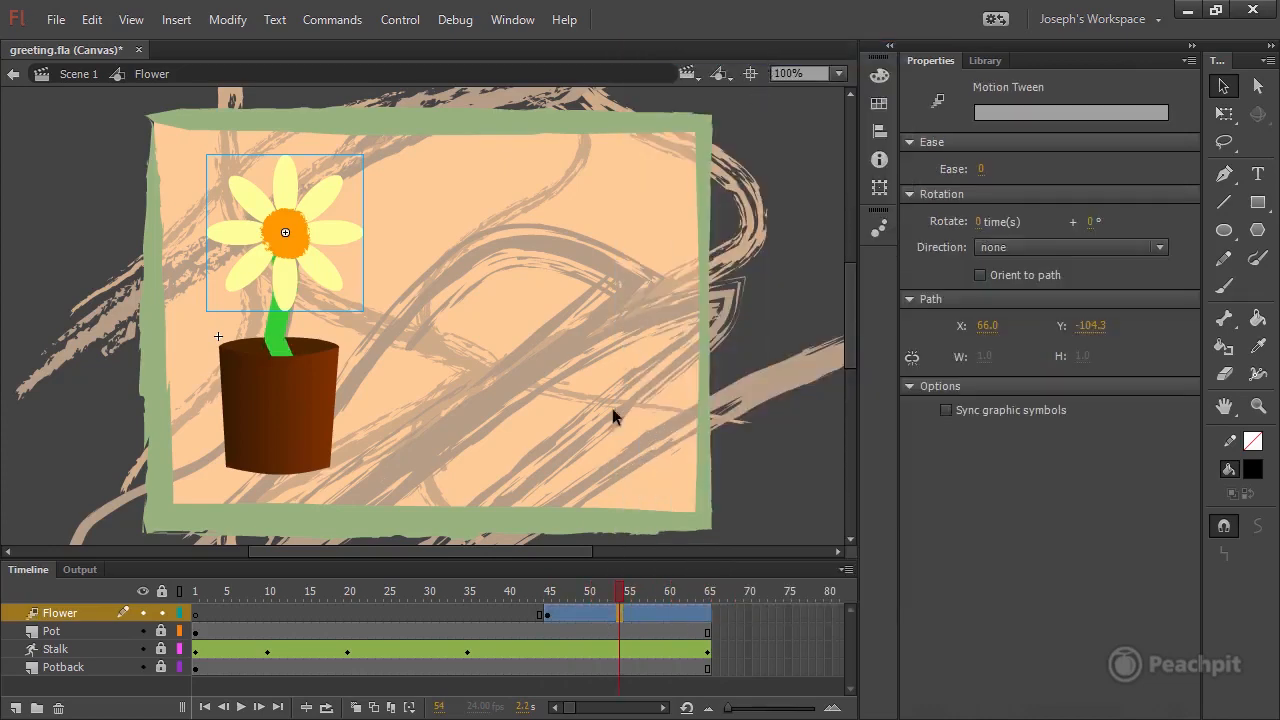
At frame 65, scale the Bud instance down proportionally to about 138 by 138 pixels.
{"action": "left_click_drag", "start_coordinate": [617, 598], "coordinate": [708, 592]}
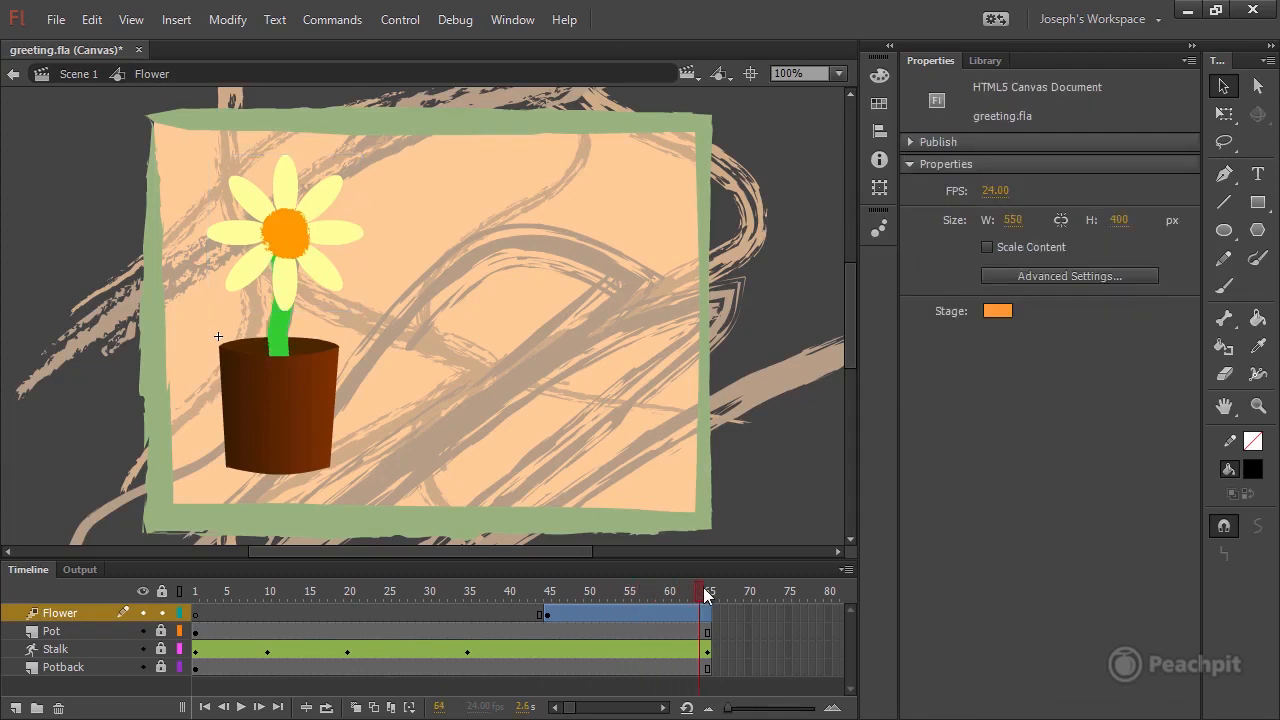
{"action": "left_click", "coordinate": [709, 613]}
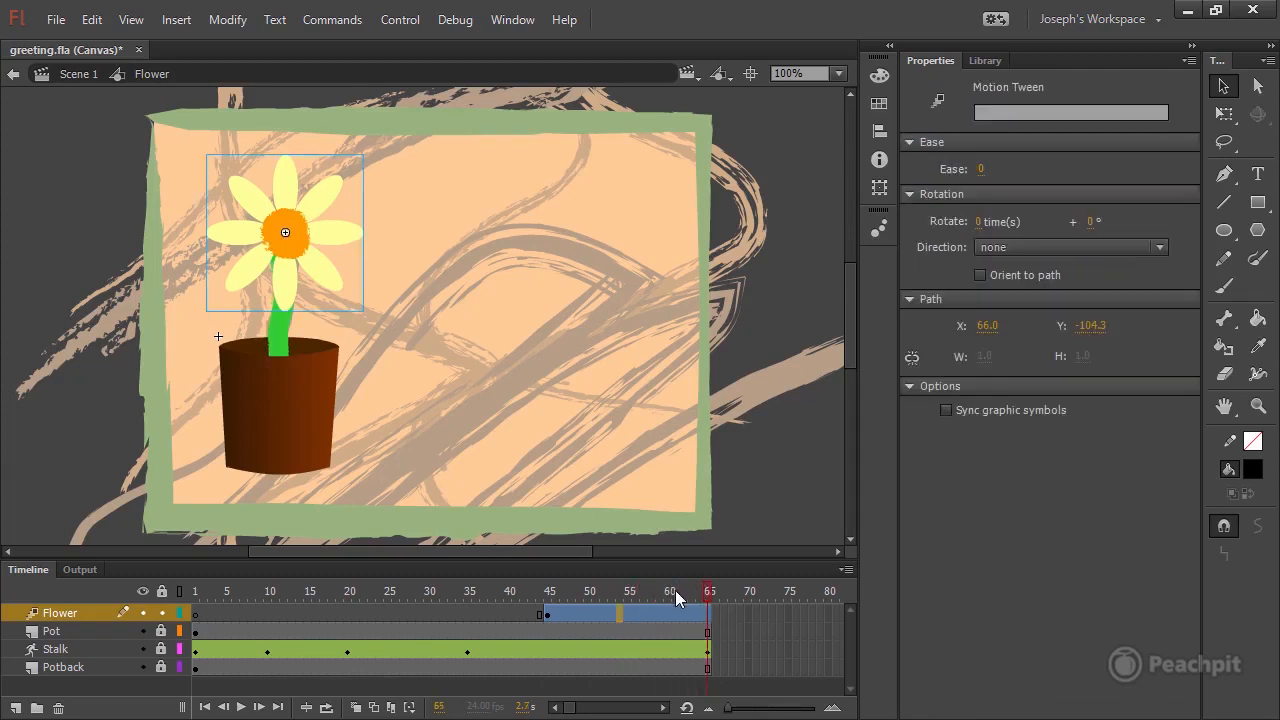
{"action": "left_click", "coordinate": [331, 281]}
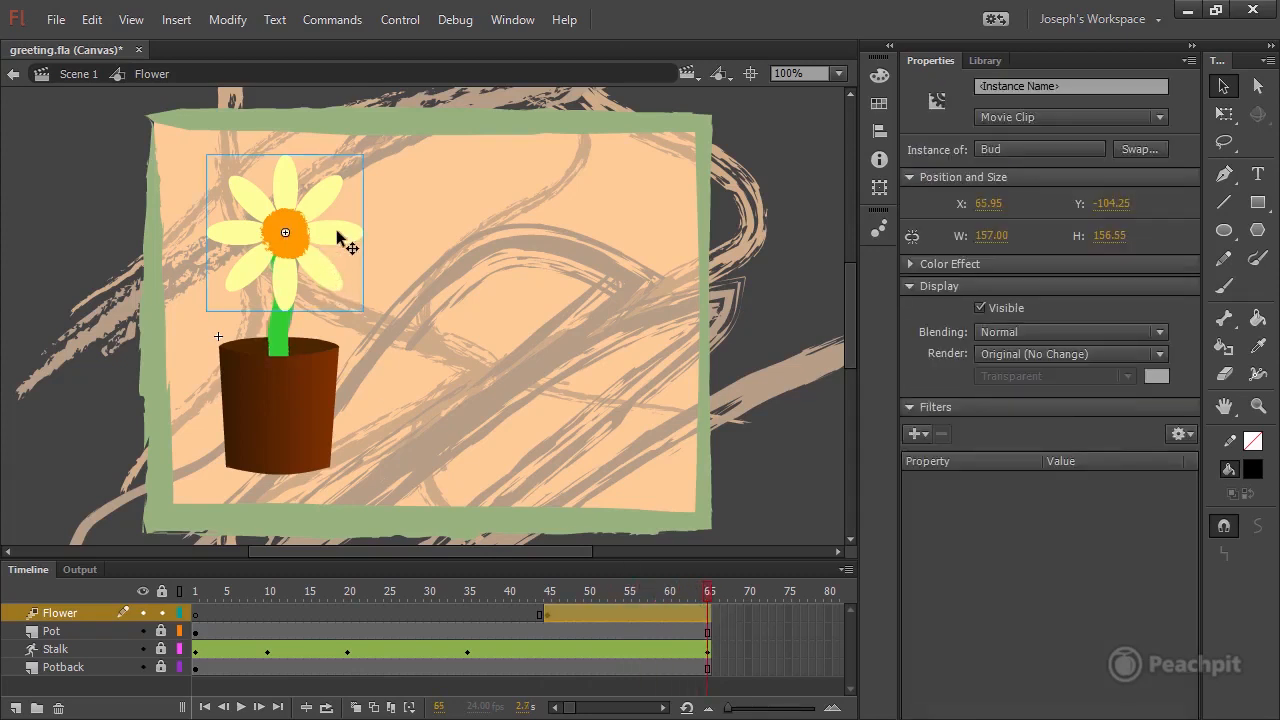
{"action": "left_click", "coordinate": [1224, 114]}
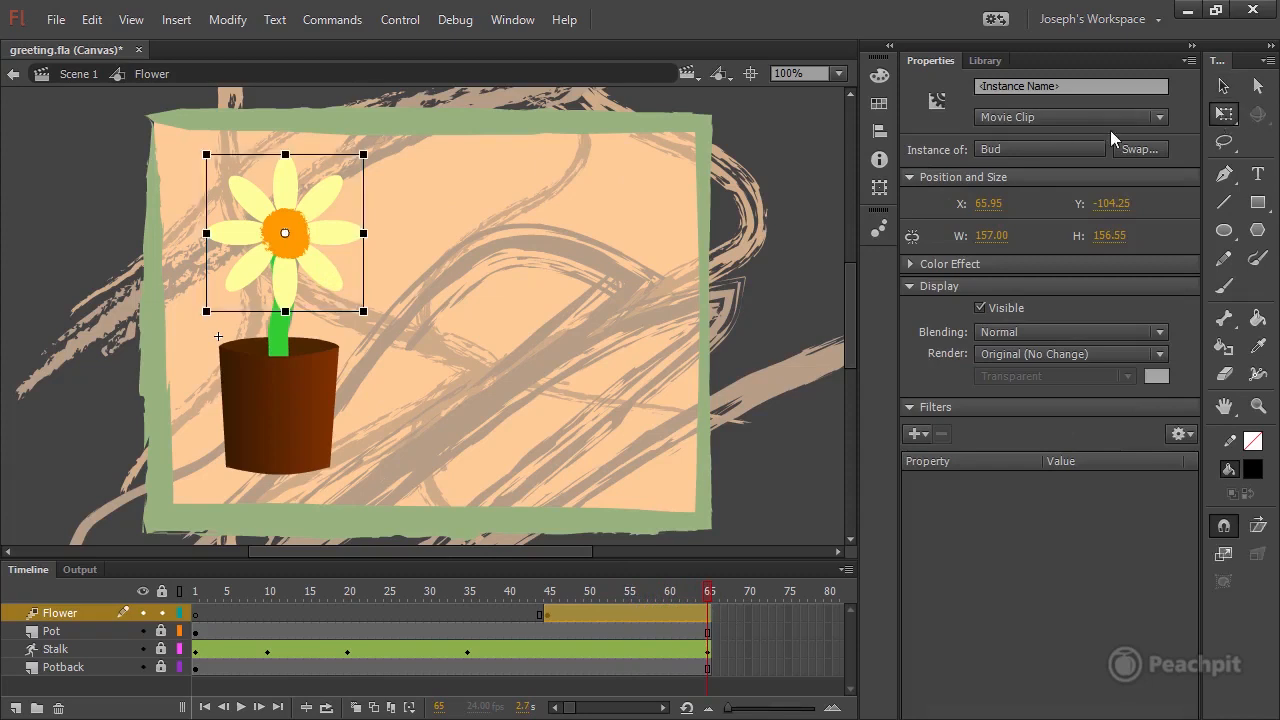
{"action": "mouse_move", "coordinate": [361, 311]}
{"action": "left_mouse_down"}
{"action": "mouse_move", "coordinate": [316, 258]}
{"action": "mouse_move", "coordinate": [355, 313]}
{"action": "left_mouse_up"}
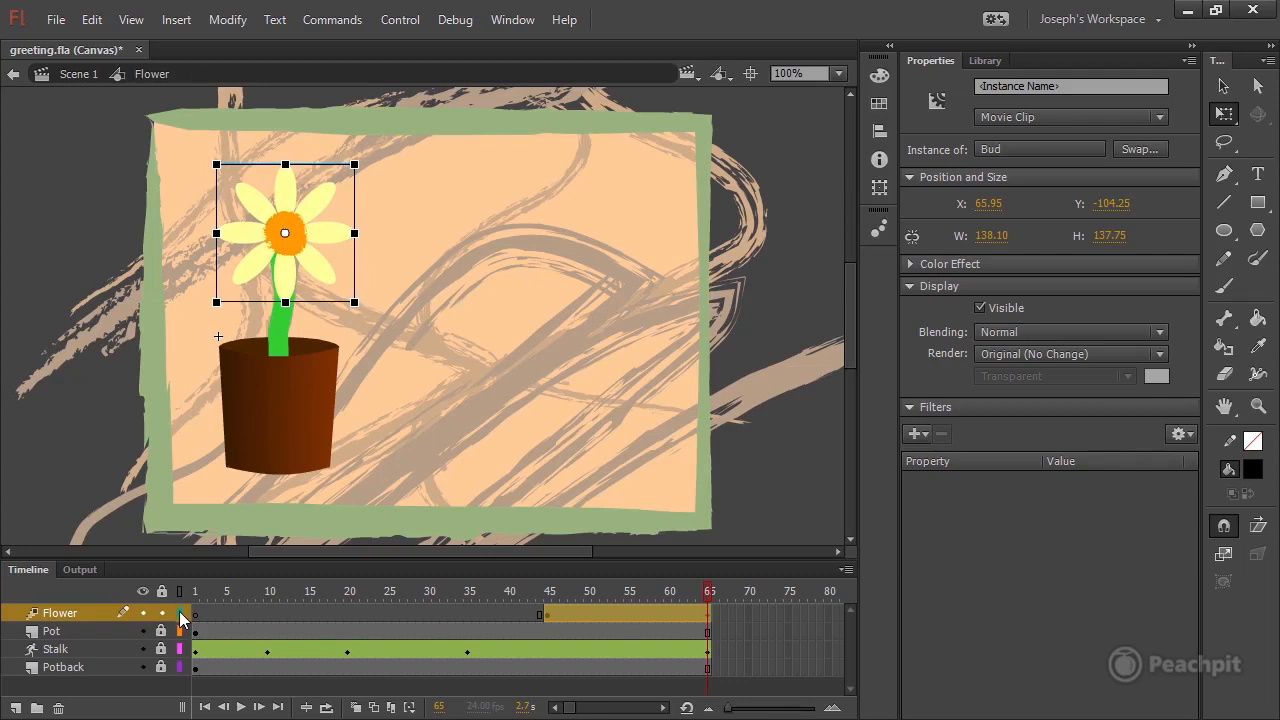
Using the Flower layer's outline view, nudge Bud to X 57.95, Y -103.25 over the stalk's tip, then rotate it slightly clockwise in full display.
{"action": "left_click", "coordinate": [180, 613]}
{"action": "left_click", "coordinate": [310, 267]}
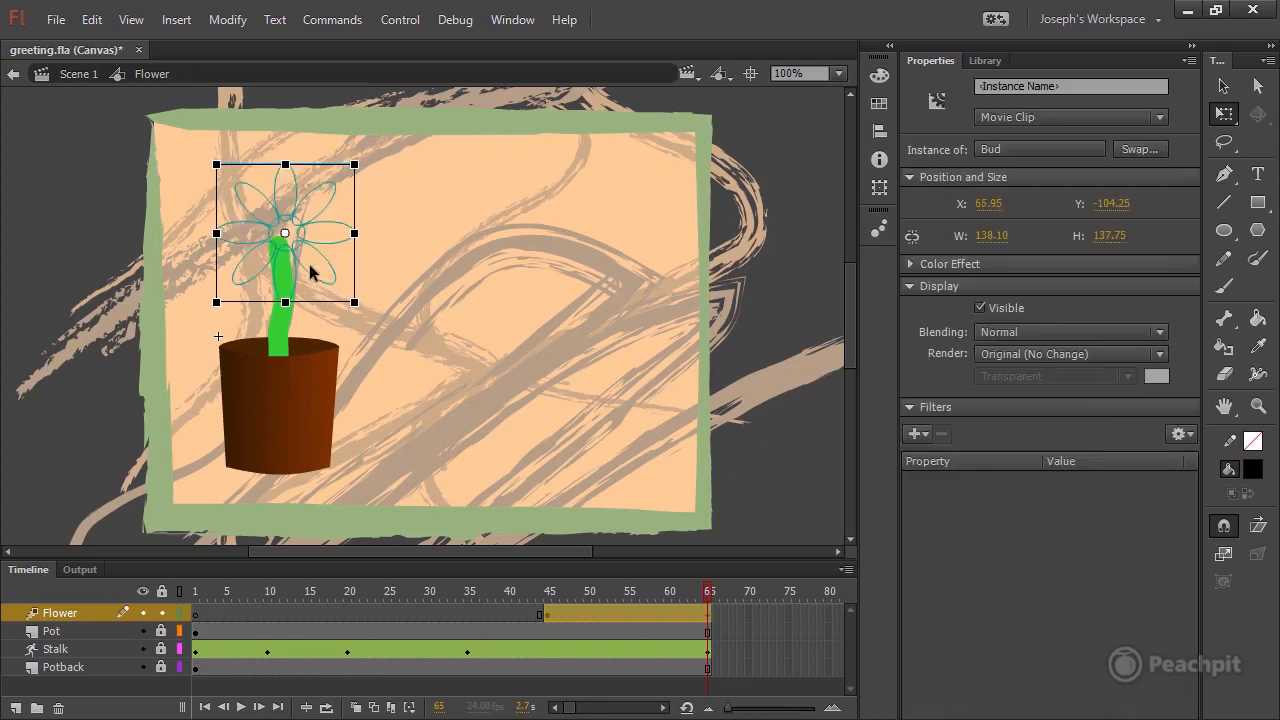
{"action": "key", "text": "Left"}
{"action": "key", "text": "Left"}
{"action": "key", "text": "Left"}
{"action": "key", "text": "Left"}
{"action": "key", "text": "Left"}
{"action": "key", "text": "Left"}
{"action": "key", "text": "Left"}
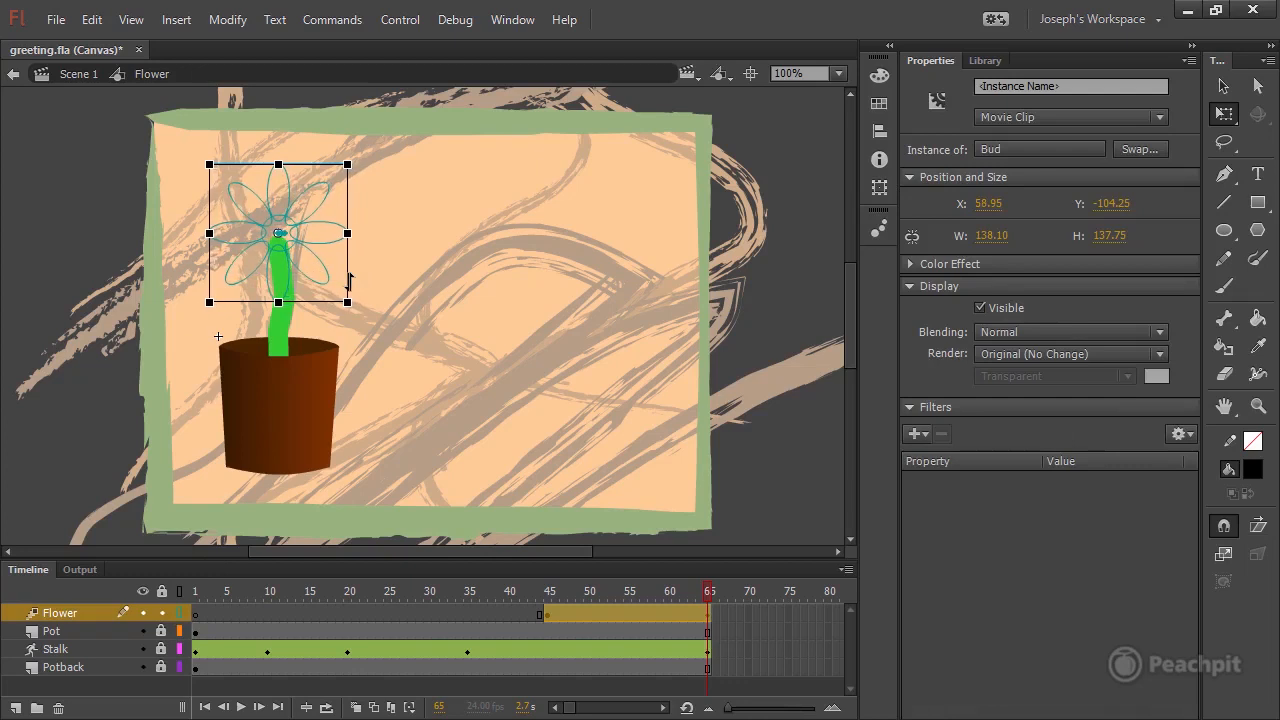
{"action": "key", "text": "Right"}
{"action": "key", "text": "Down"}
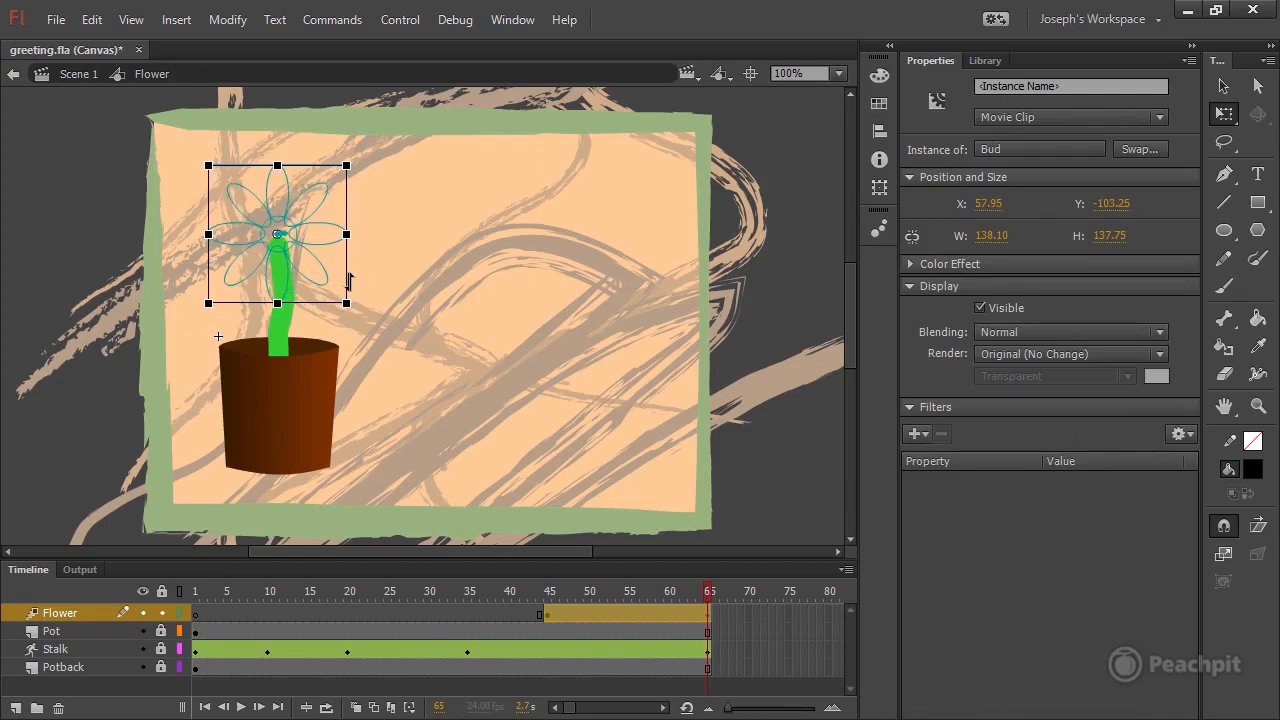
{"action": "left_click", "coordinate": [179, 614]}
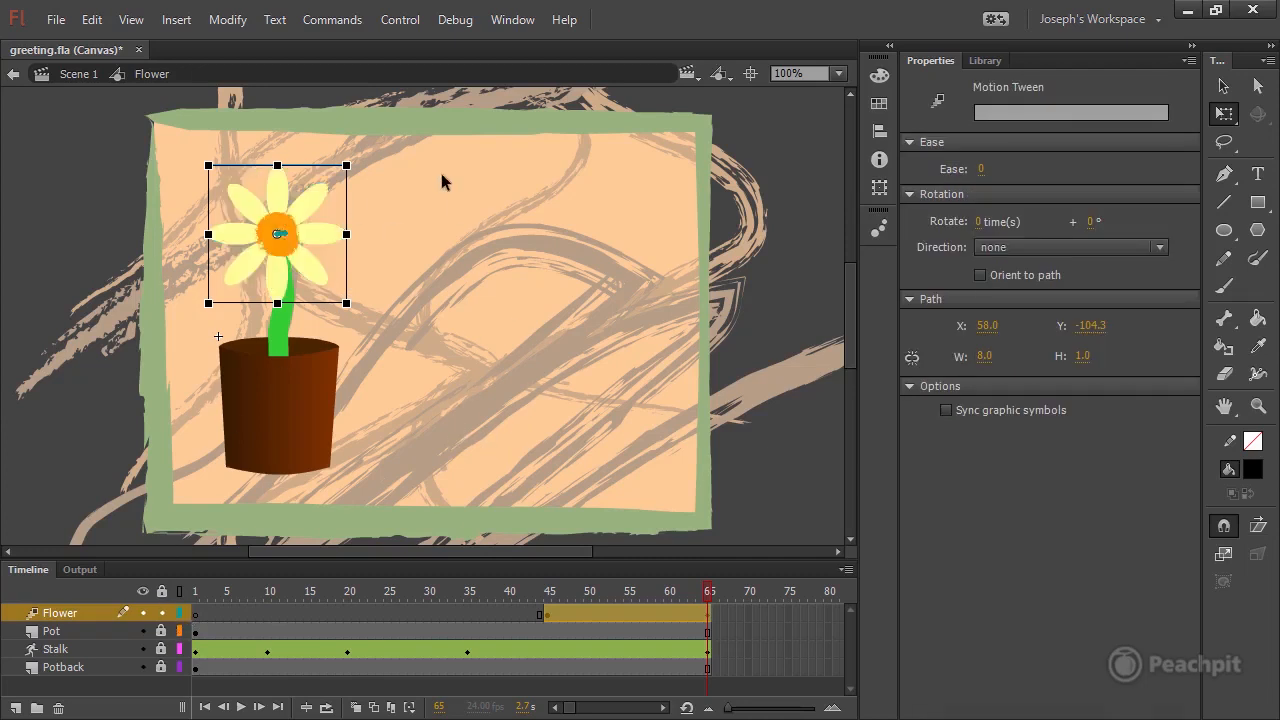
{"action": "left_click_drag", "start_coordinate": [362, 167], "coordinate": [372, 166]}
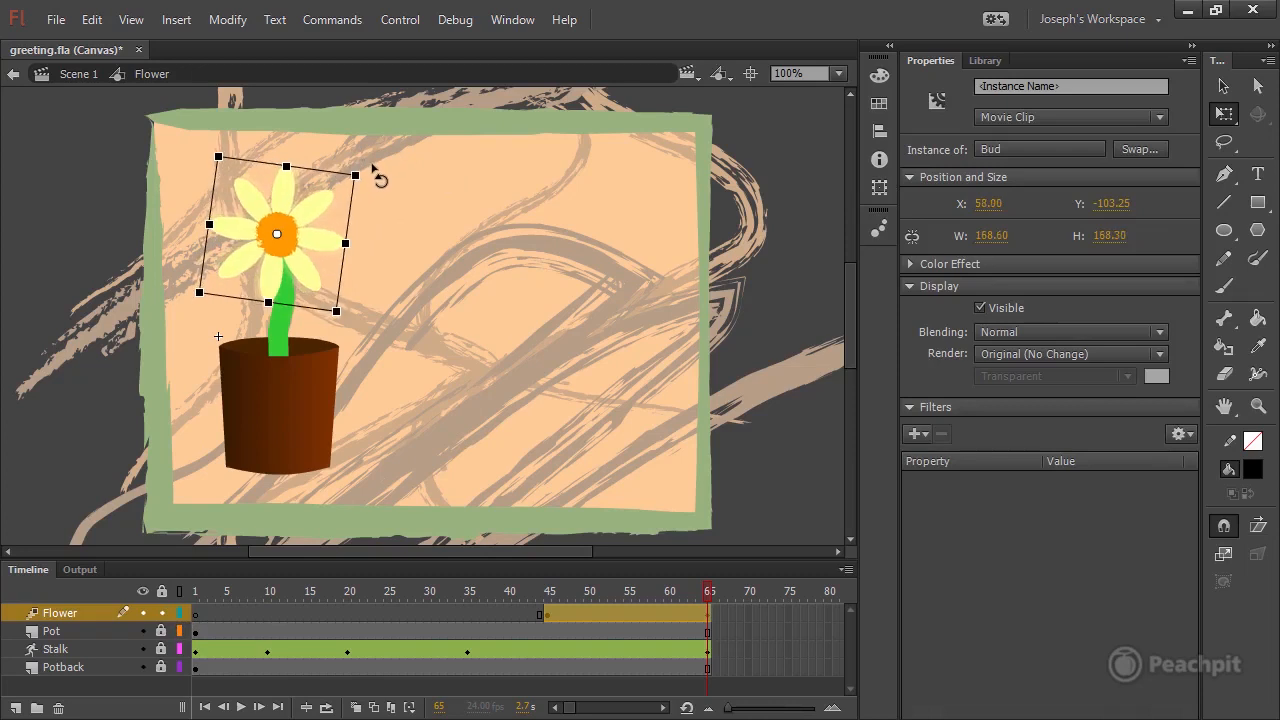
{"action": "left_click", "coordinate": [340, 242]}
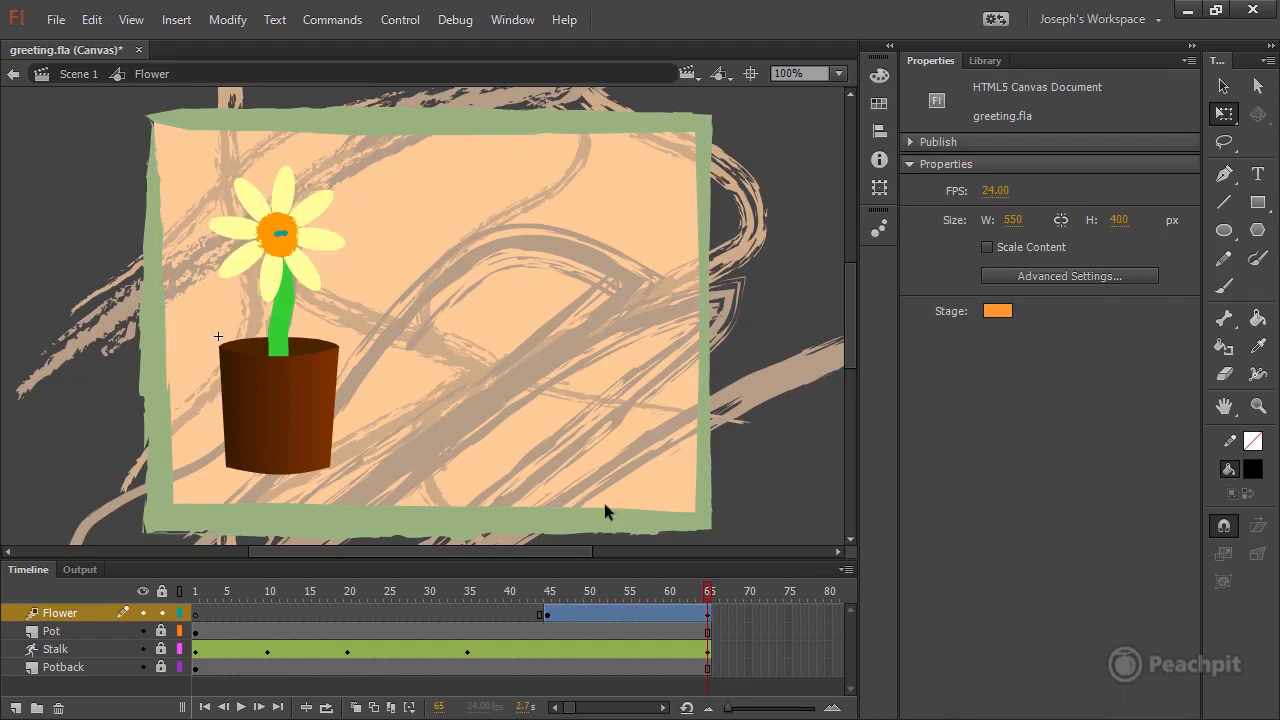
At frame 45, shrink the Bud instance proportionally to about 18 by 18 pixels.
{"action": "left_click_drag", "start_coordinate": [709, 594], "coordinate": [549, 606]}
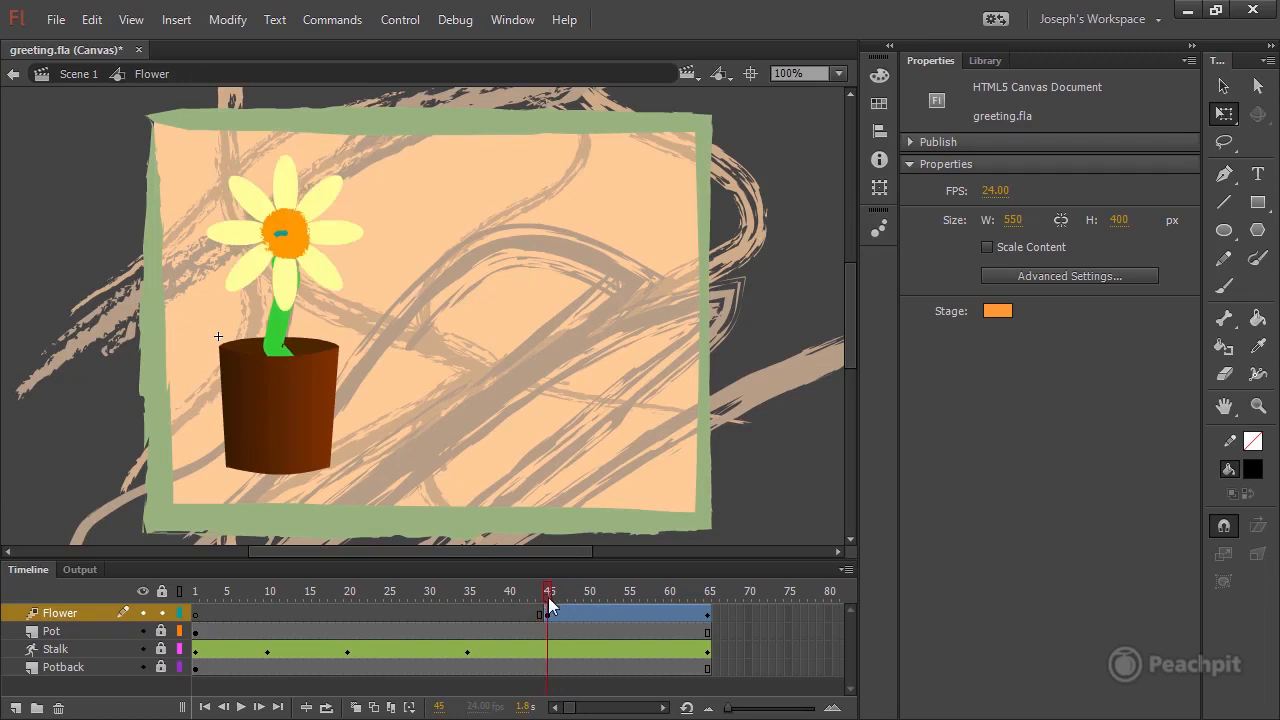
{"action": "left_click", "coordinate": [302, 262]}
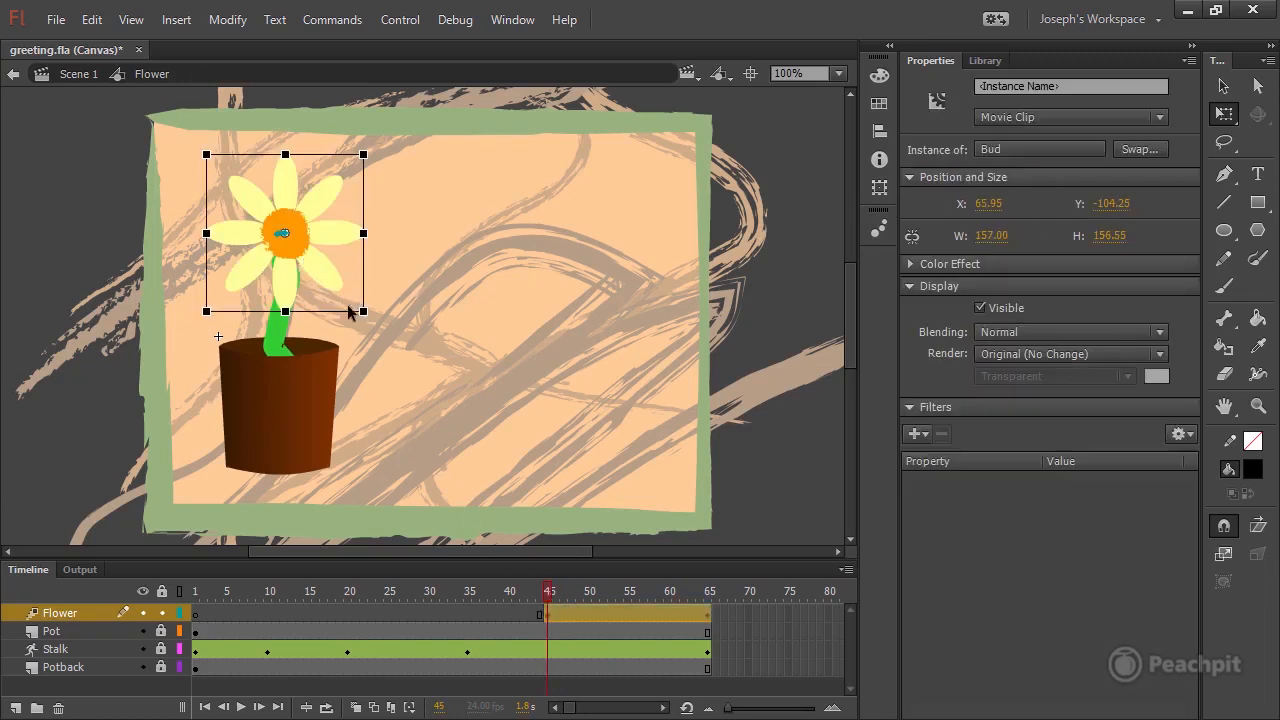
{"action": "left_click_drag", "start_coordinate": [365, 313], "coordinate": [297, 253]}
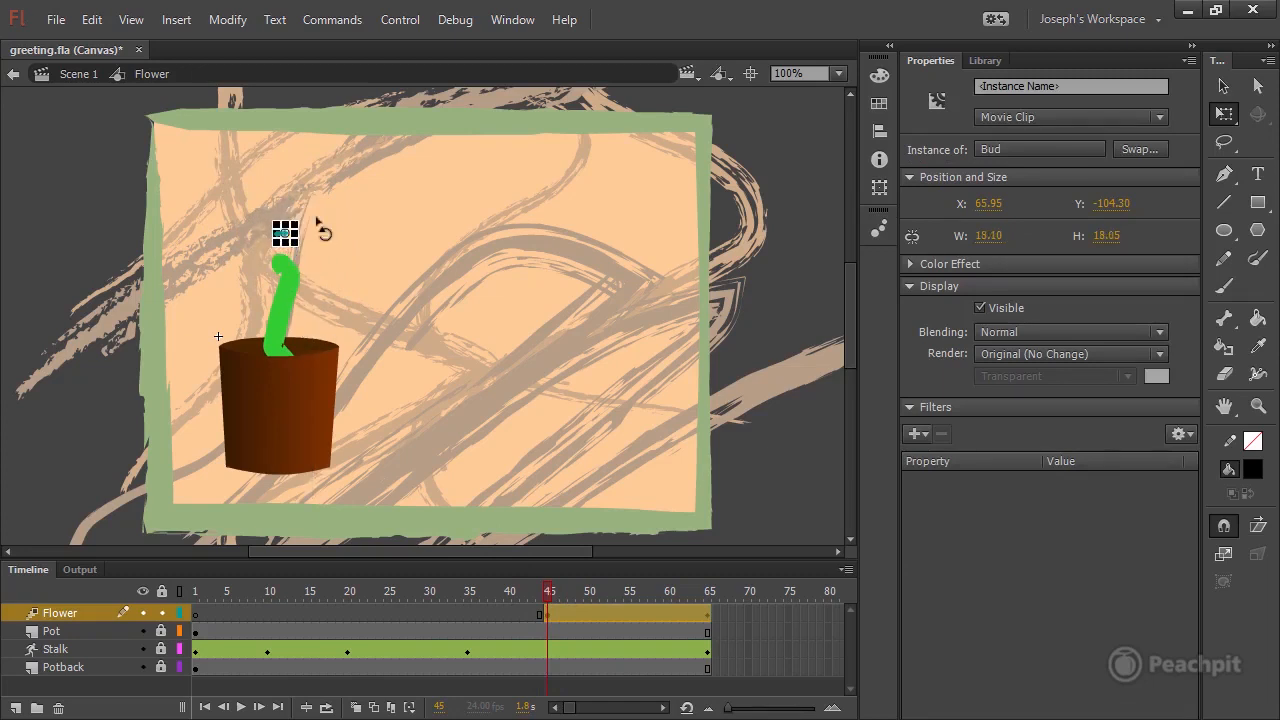
Move the tiny Bud at frame 45 onto the stalk's curled tip, at about X 57.95, Y -80.
{"action": "key", "text": "v"}
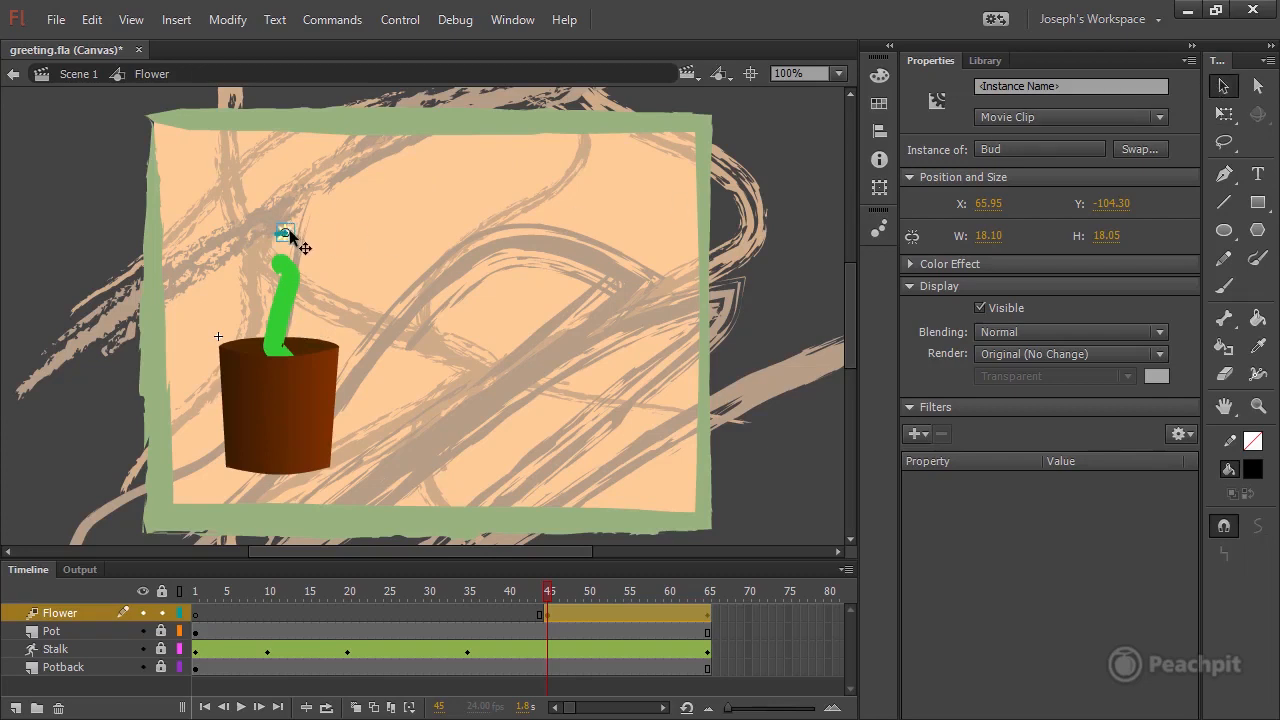
{"action": "left_click_drag", "start_coordinate": [287, 234], "coordinate": [296, 265]}
{"action": "left_click", "coordinate": [343, 266]}
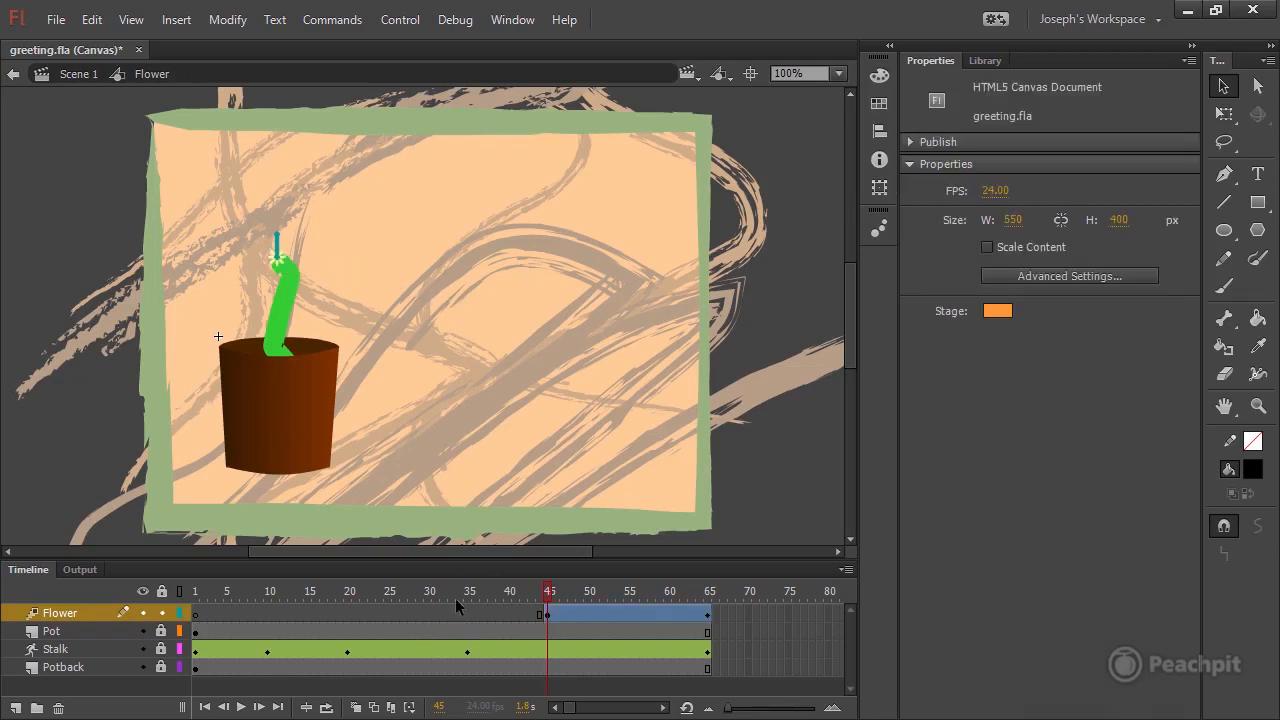
{"action": "mouse_move", "coordinate": [551, 598]}
{"action": "left_mouse_down"}
{"action": "mouse_move", "coordinate": [773, 612]}
{"action": "mouse_move", "coordinate": [549, 600]}
{"action": "left_mouse_up"}
At 400% magnification, rotate the tiny Bud clockwise at frame 45 on the stalk's curled tip.
{"action": "left_click_drag", "start_coordinate": [292, 240], "coordinate": [157, 321]}
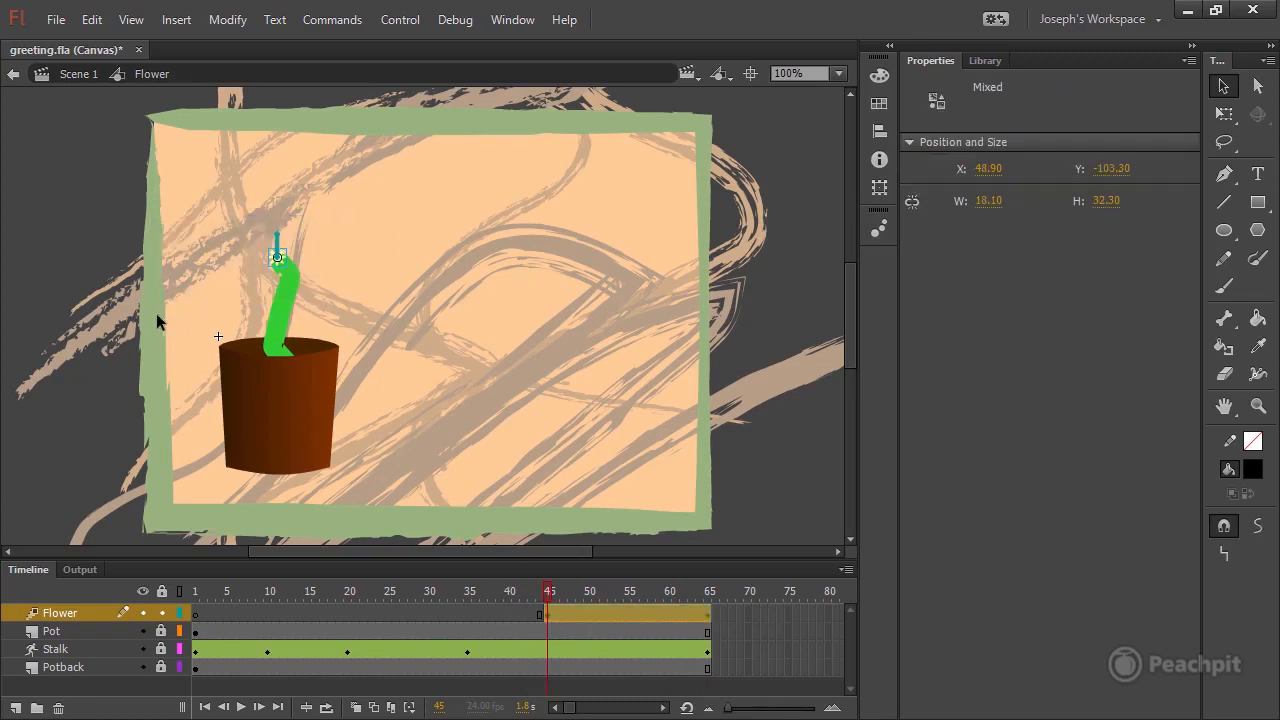
{"action": "left_click", "coordinate": [840, 73]}
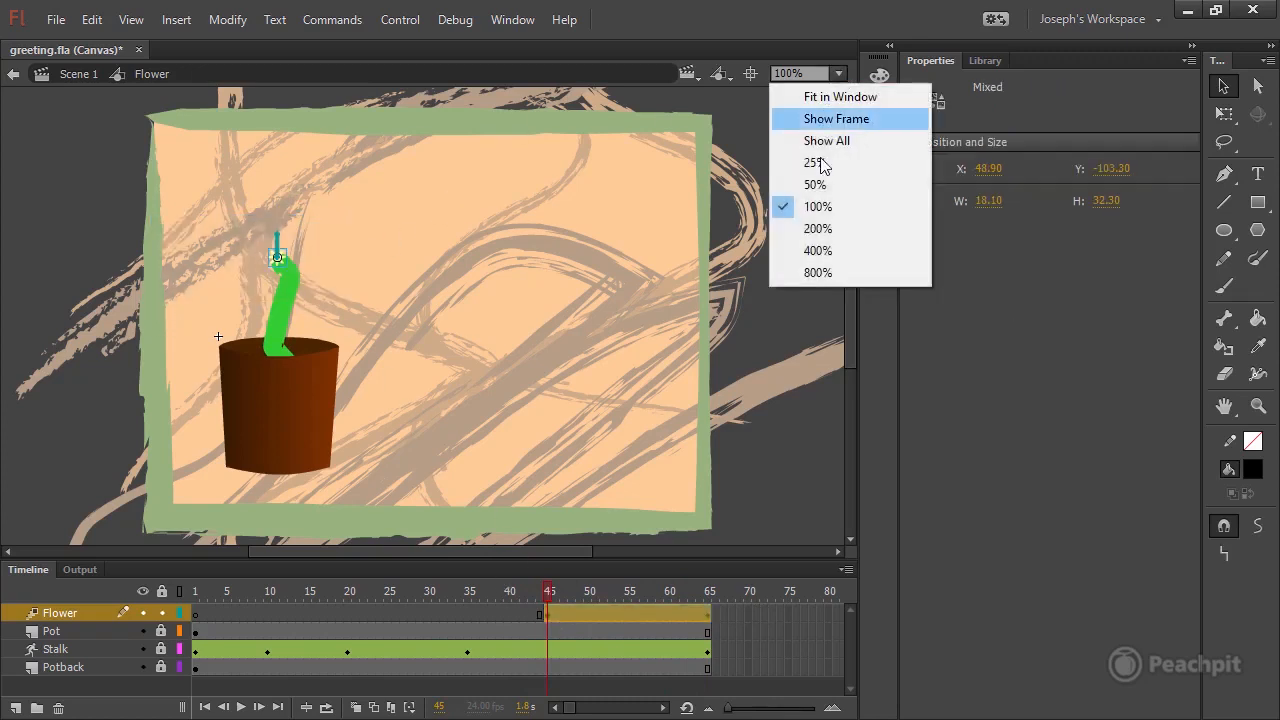
{"action": "left_click", "coordinate": [836, 250]}
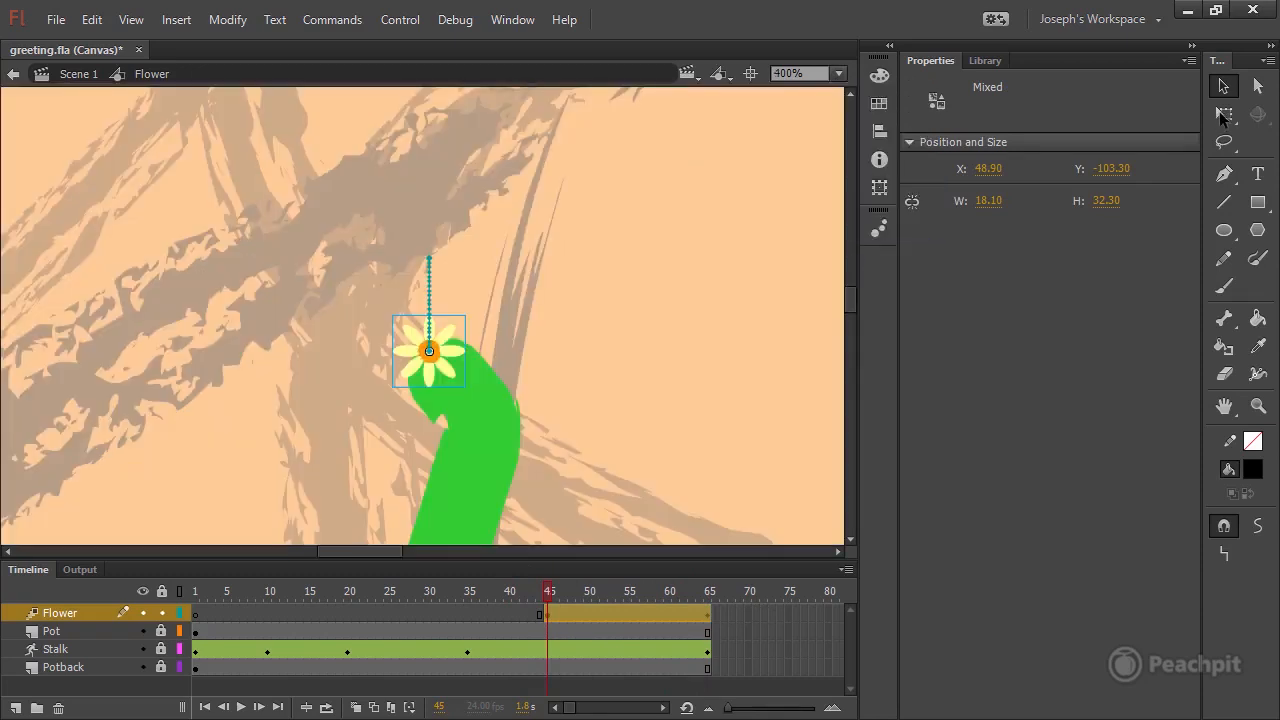
{"action": "left_click", "coordinate": [1226, 114]}
{"action": "left_click", "coordinate": [431, 358]}
{"action": "left_click", "coordinate": [436, 362]}
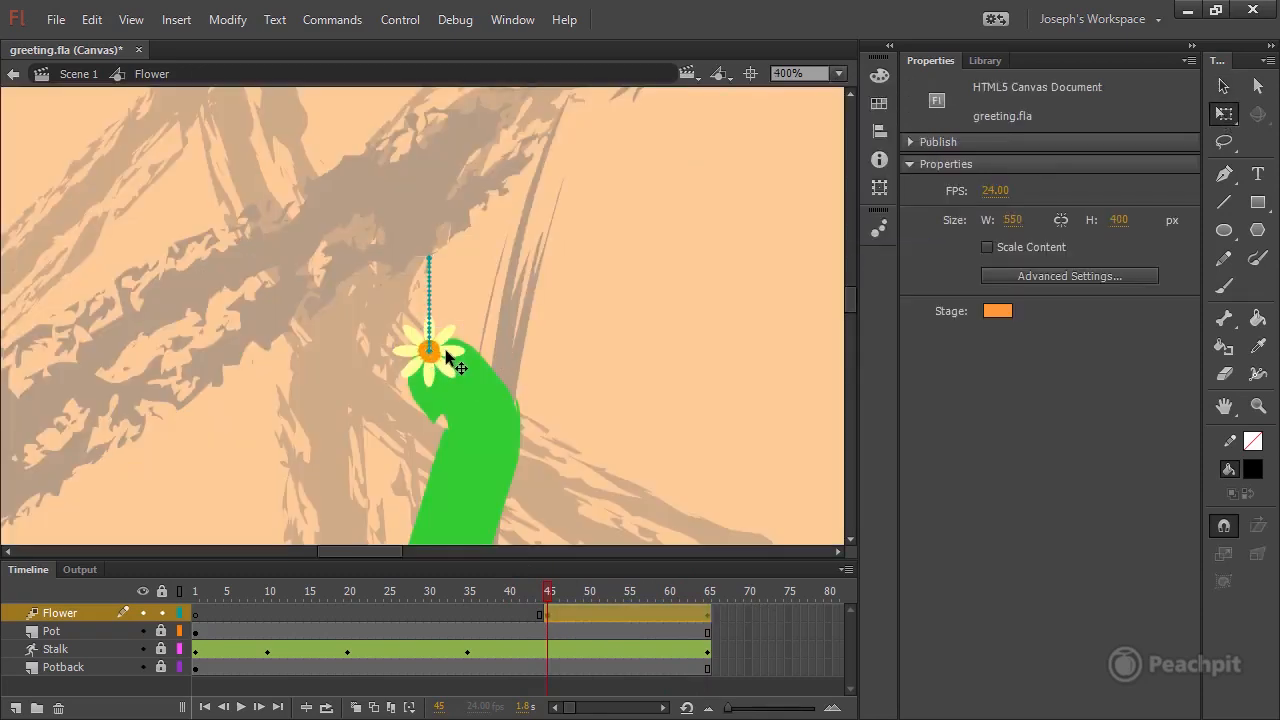
{"action": "left_click_drag", "start_coordinate": [488, 318], "coordinate": [505, 340]}
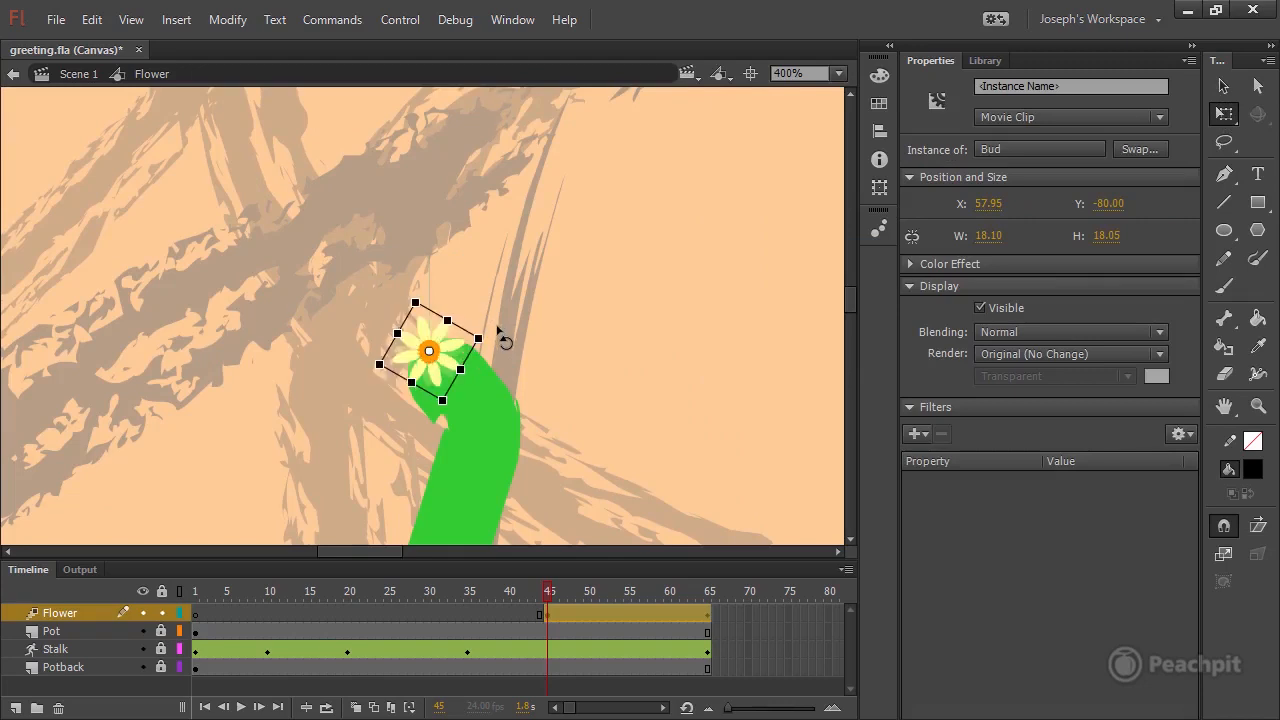
Rotate the tiny Bud further clockwise at frame 45 on the stalk's tip, previewing the bloom through frame 65.
{"action": "left_click_drag", "start_coordinate": [575, 594], "coordinate": [727, 591]}
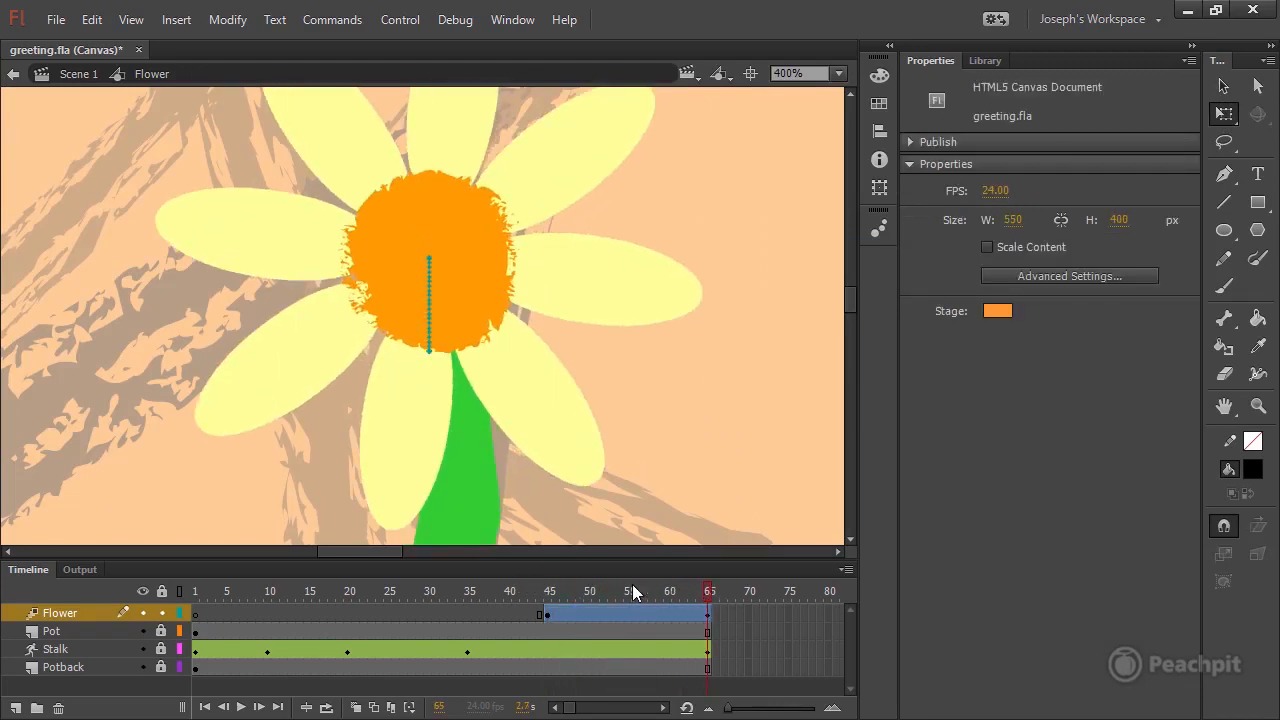
{"action": "left_click_drag", "start_coordinate": [632, 584], "coordinate": [549, 584]}
{"action": "left_click_drag", "start_coordinate": [492, 343], "coordinate": [490, 345]}
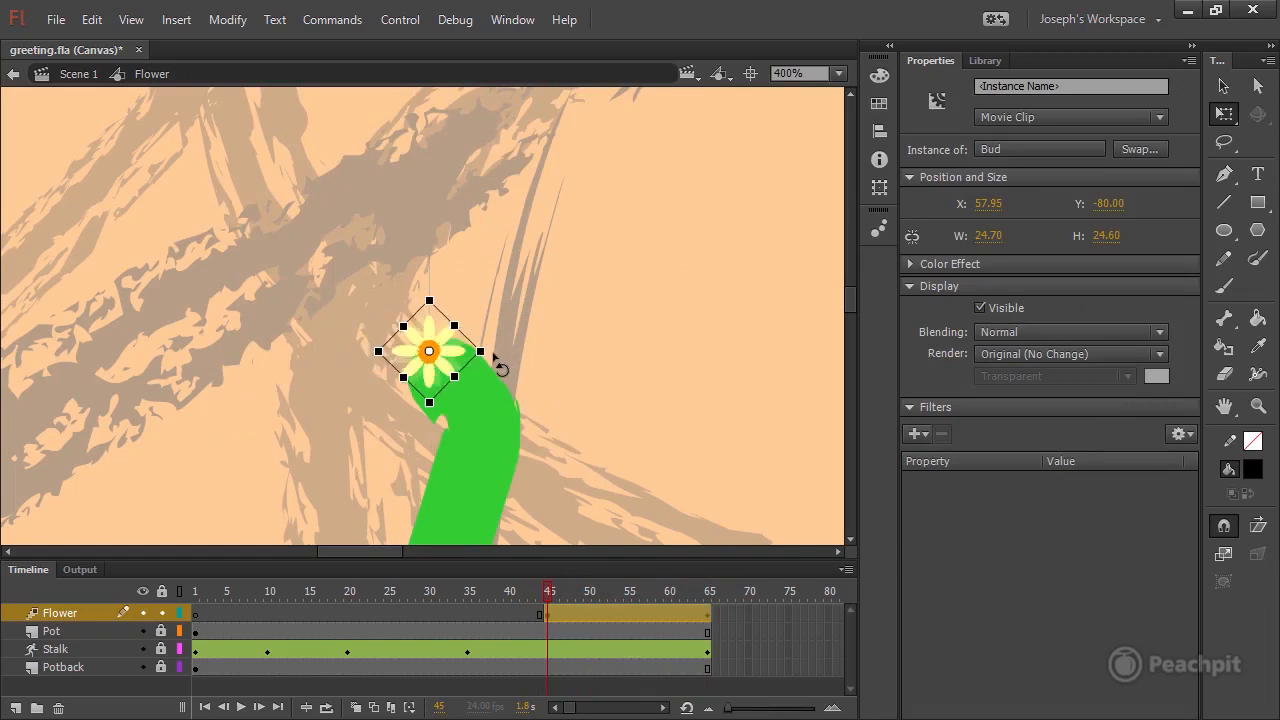
{"action": "left_click", "coordinate": [565, 588]}
{"action": "left_click_drag", "start_coordinate": [647, 592], "coordinate": [546, 598]}
Bend the Bud's straight motion path into a slight leftward curve, preview it up to frame 60, and lock the symbol's Flower layer.
{"action": "left_click", "coordinate": [549, 612]}
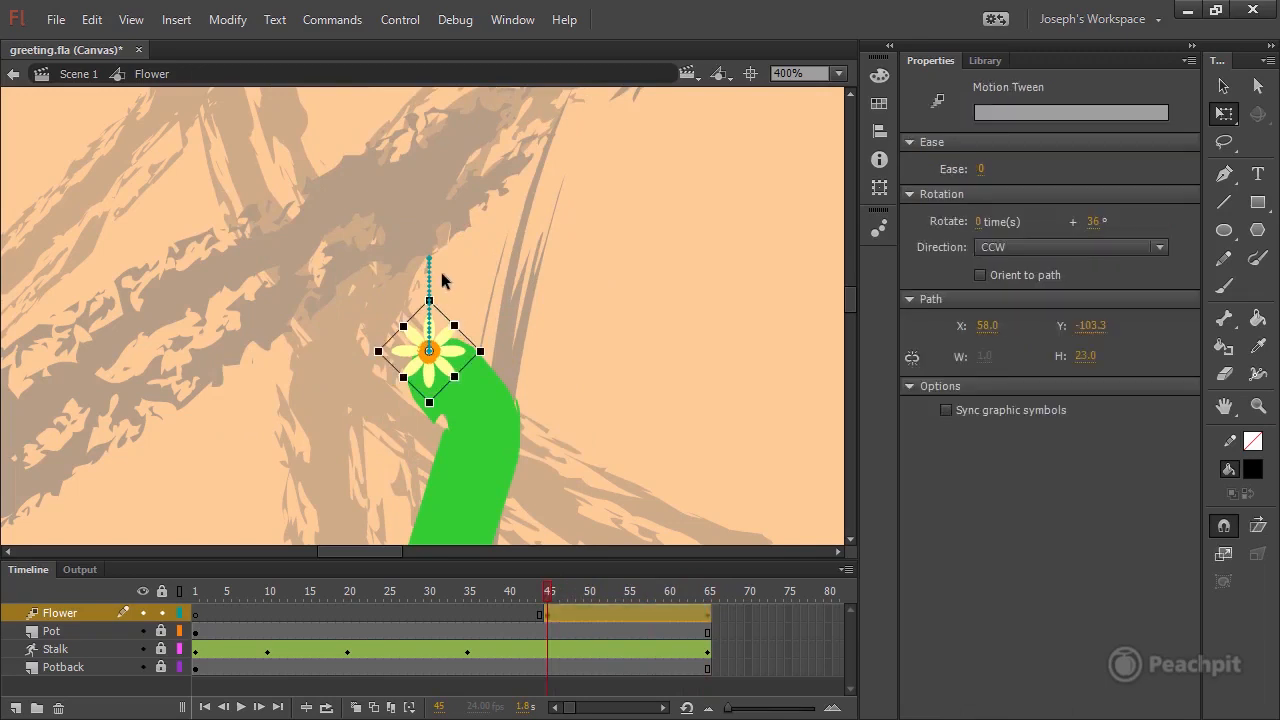
{"action": "mouse_move", "coordinate": [576, 594]}
{"action": "left_mouse_down"}
{"action": "mouse_move", "coordinate": [640, 595]}
{"action": "mouse_move", "coordinate": [580, 597]}
{"action": "left_mouse_up"}
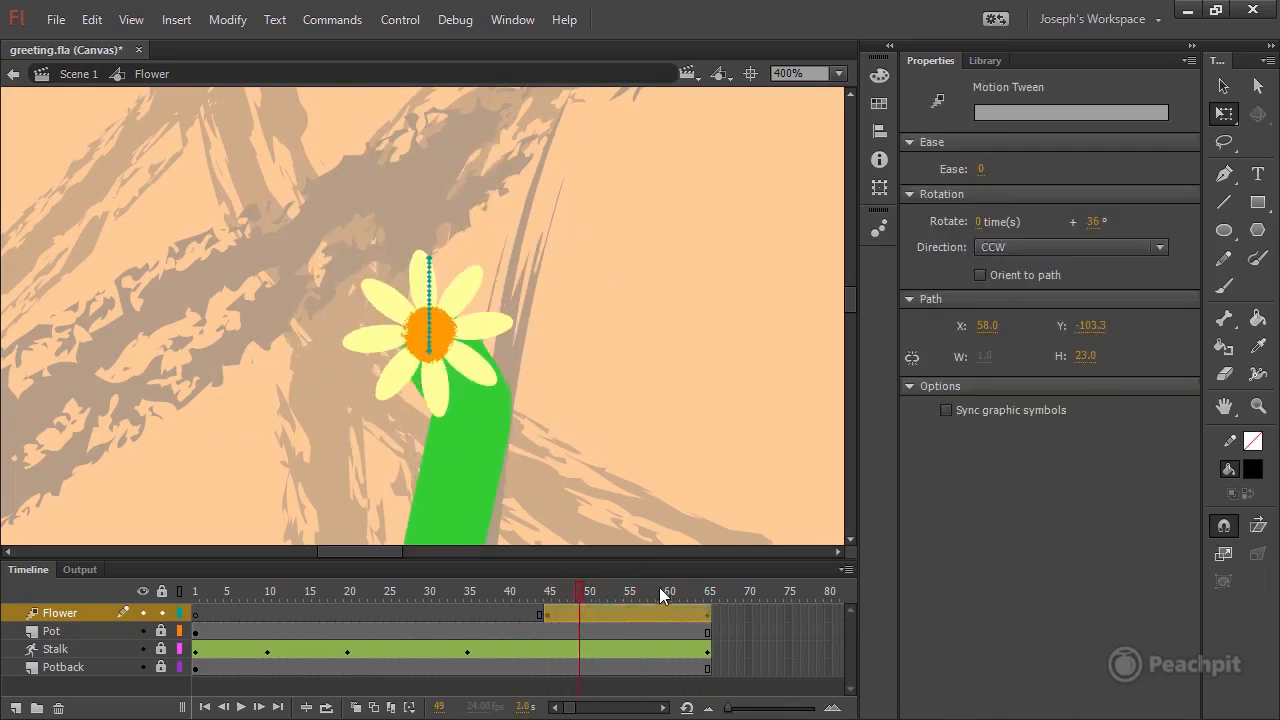
{"action": "key", "text": "v"}
{"action": "left_click", "coordinate": [570, 350]}
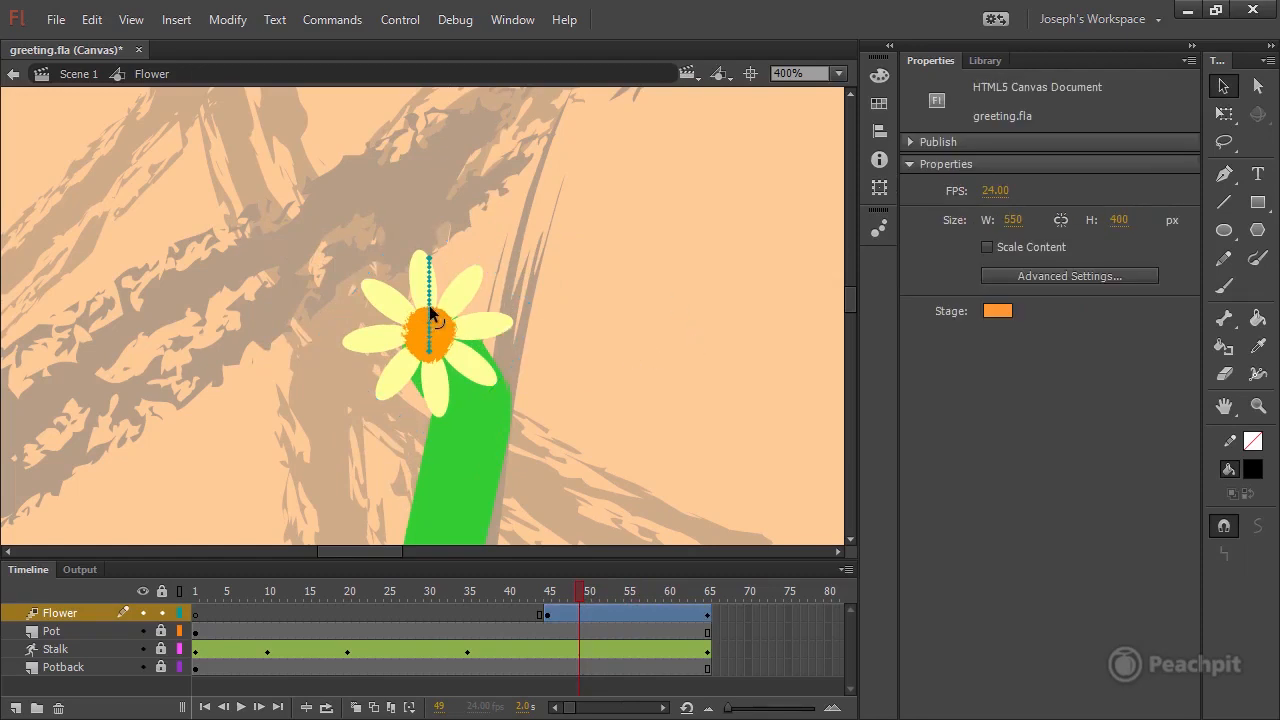
{"action": "left_click_drag", "start_coordinate": [427, 313], "coordinate": [420, 316]}
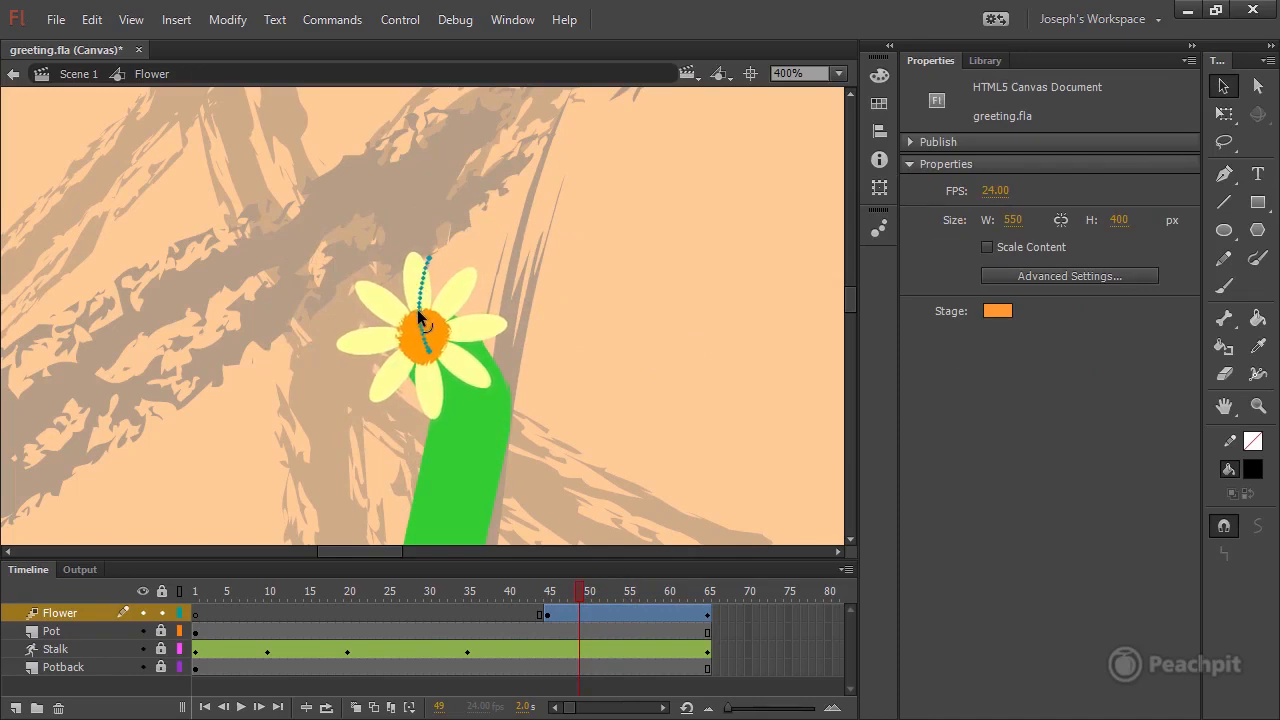
{"action": "left_click_drag", "start_coordinate": [561, 597], "coordinate": [667, 590]}
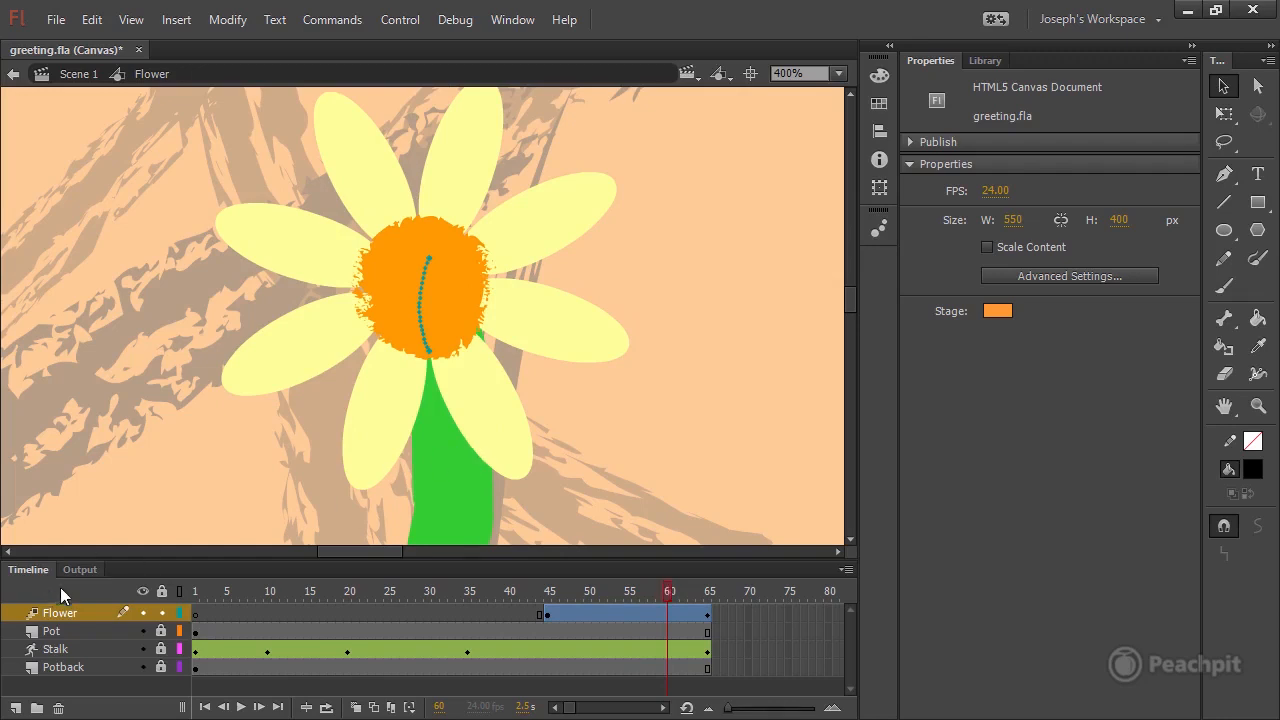
{"action": "left_click", "coordinate": [161, 613]}
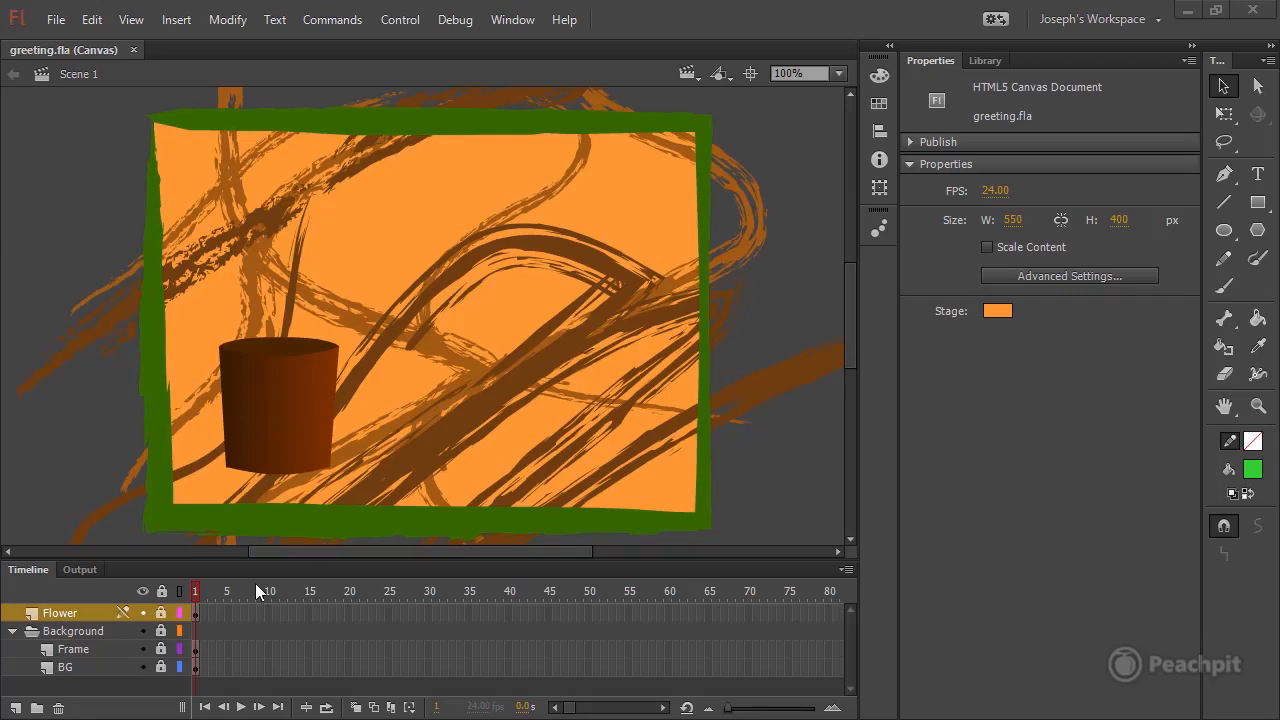
Unlock the Flower layer in Scene 1, open the Flower symbol to check the length of its timeline, and return to Scene 1.
{"action": "left_click", "coordinate": [207, 589]}
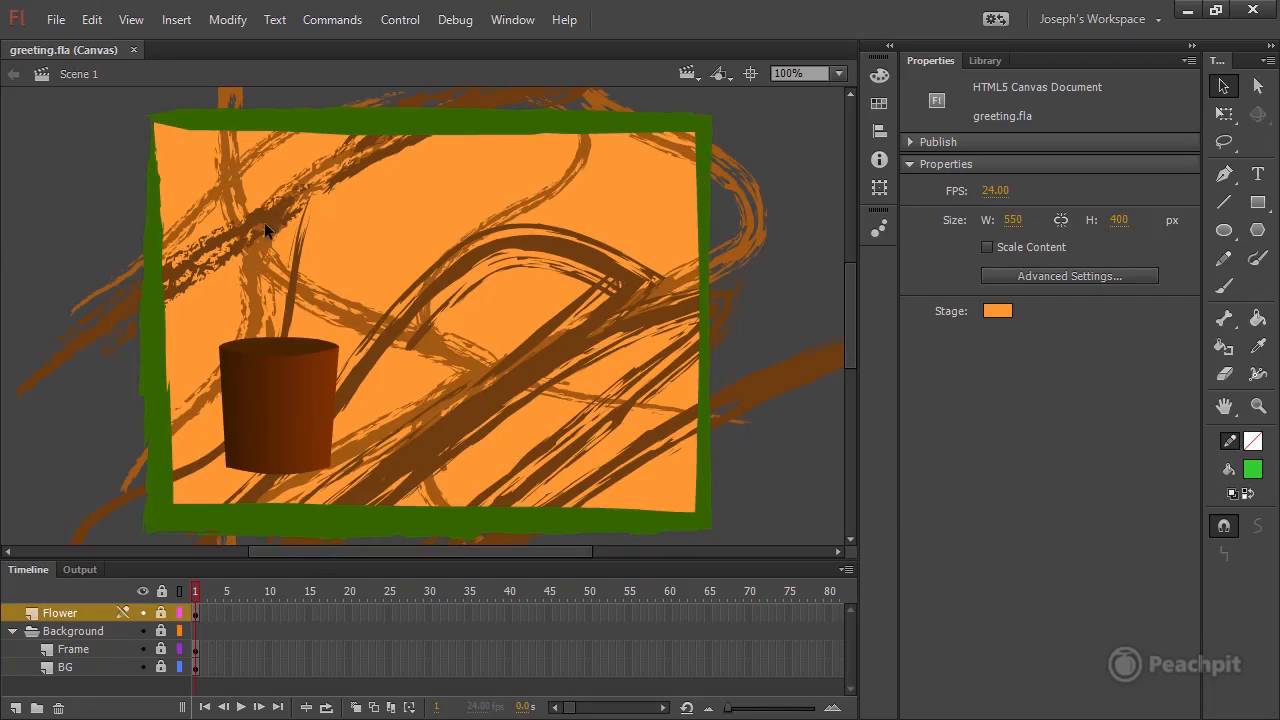
{"action": "left_click", "coordinate": [161, 613]}
{"action": "left_click", "coordinate": [258, 395]}
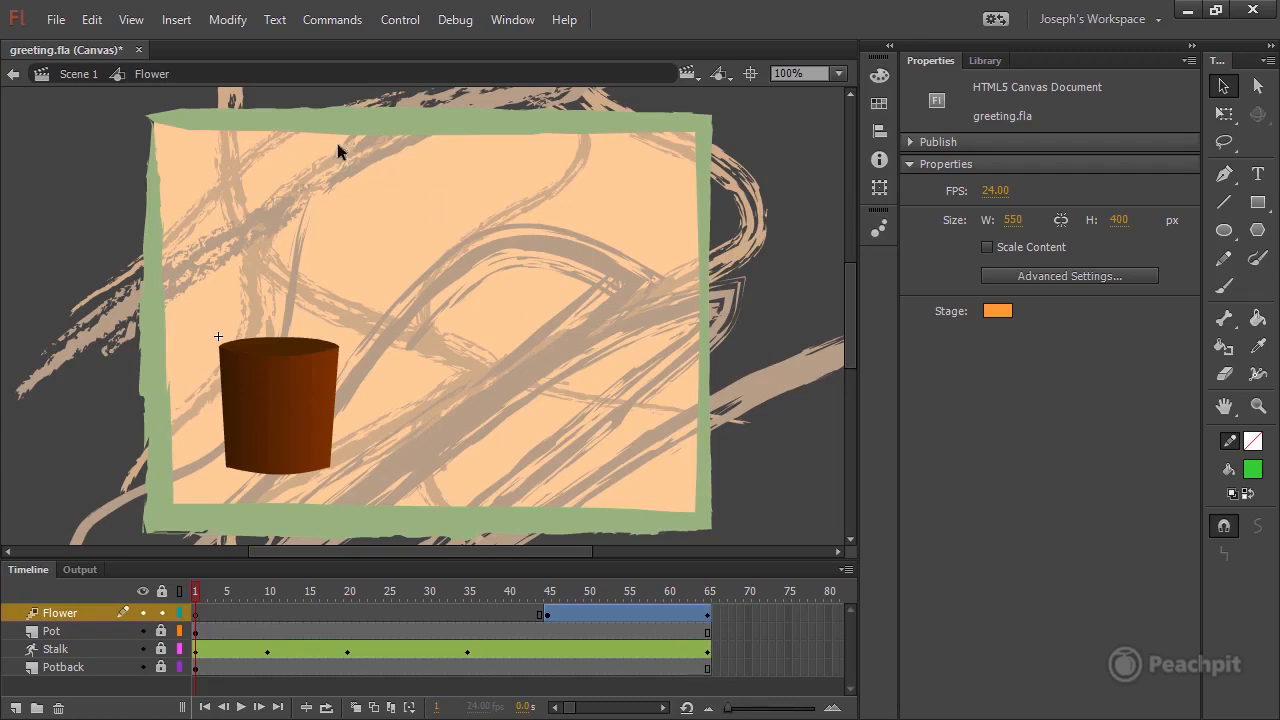
{"action": "left_click", "coordinate": [70, 80]}
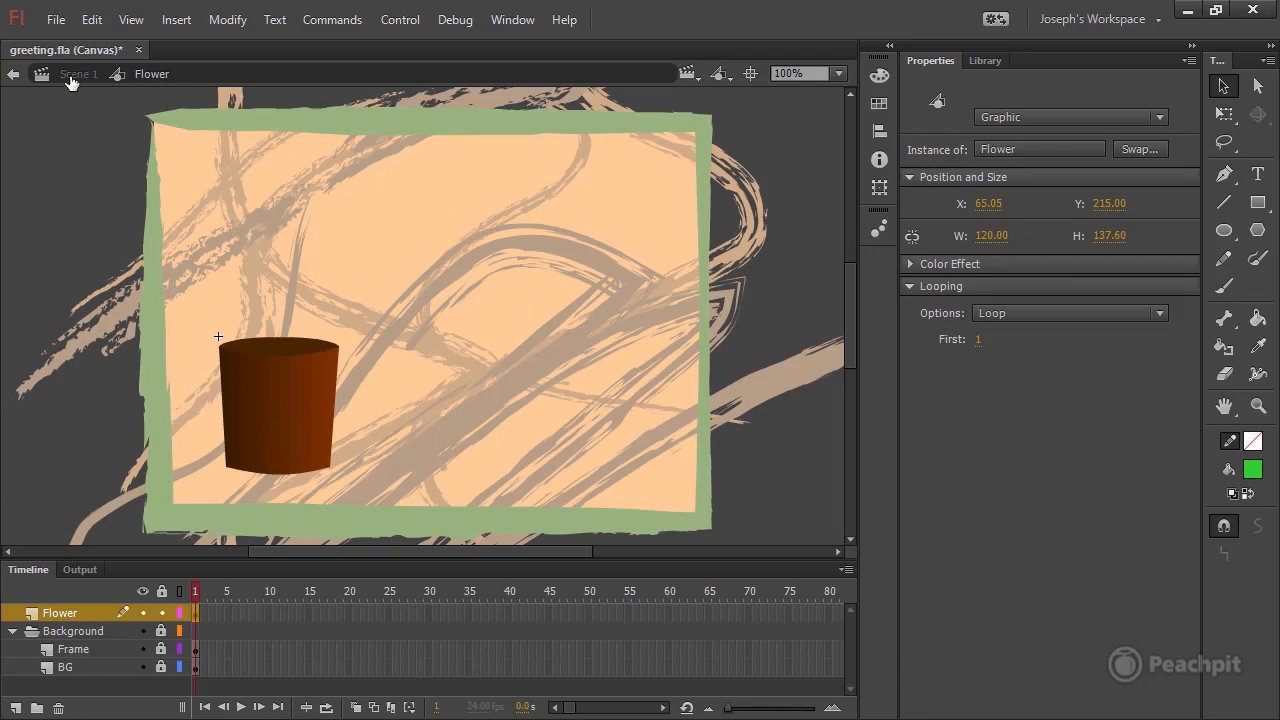
Extend the Flower, Frame and BG layers of Scene 1 with frames up to frame 65, and lock the Flower layer.
{"action": "left_click_drag", "start_coordinate": [707, 616], "coordinate": [706, 676]}
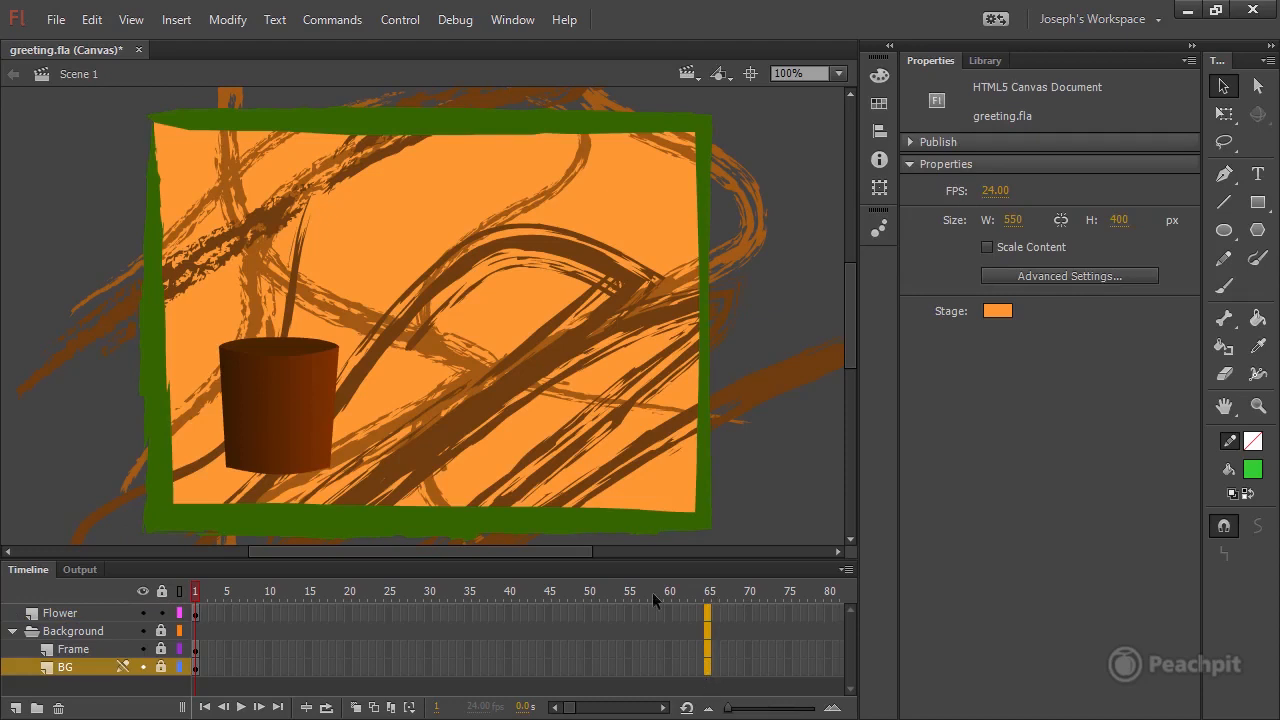
{"action": "left_click", "coordinate": [178, 20]}
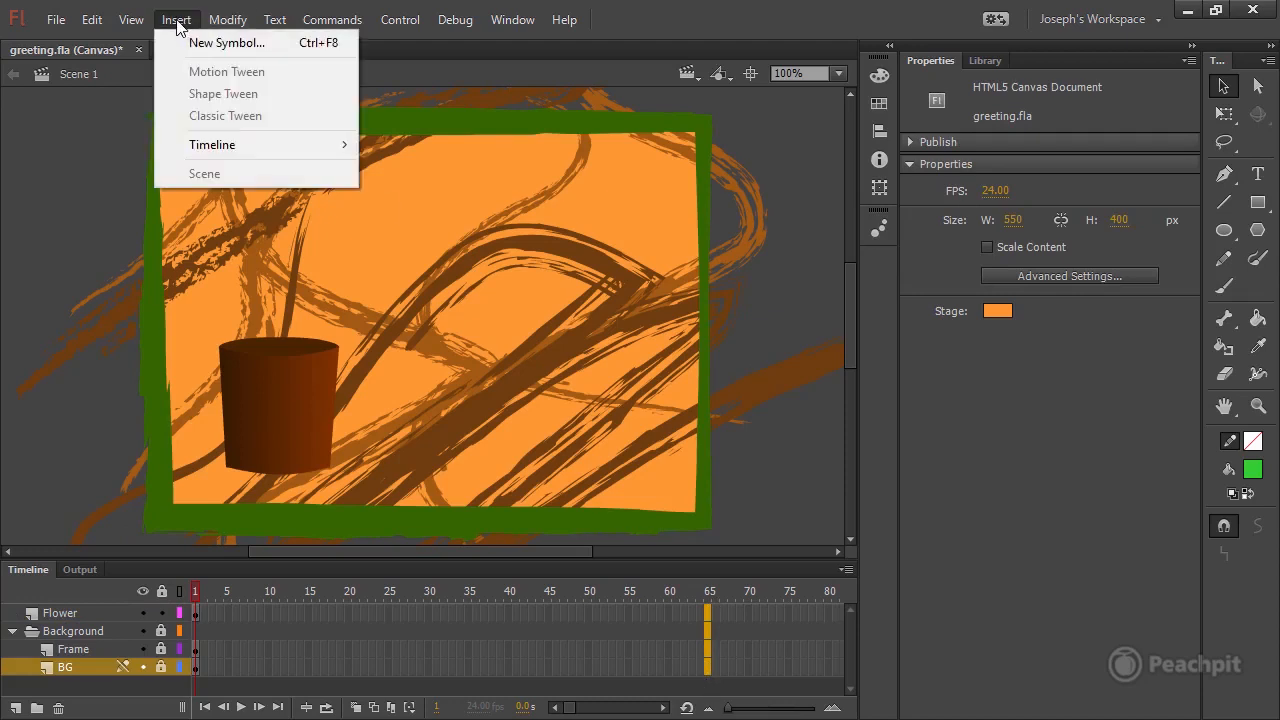
{"action": "mouse_move", "coordinate": [232, 147]}
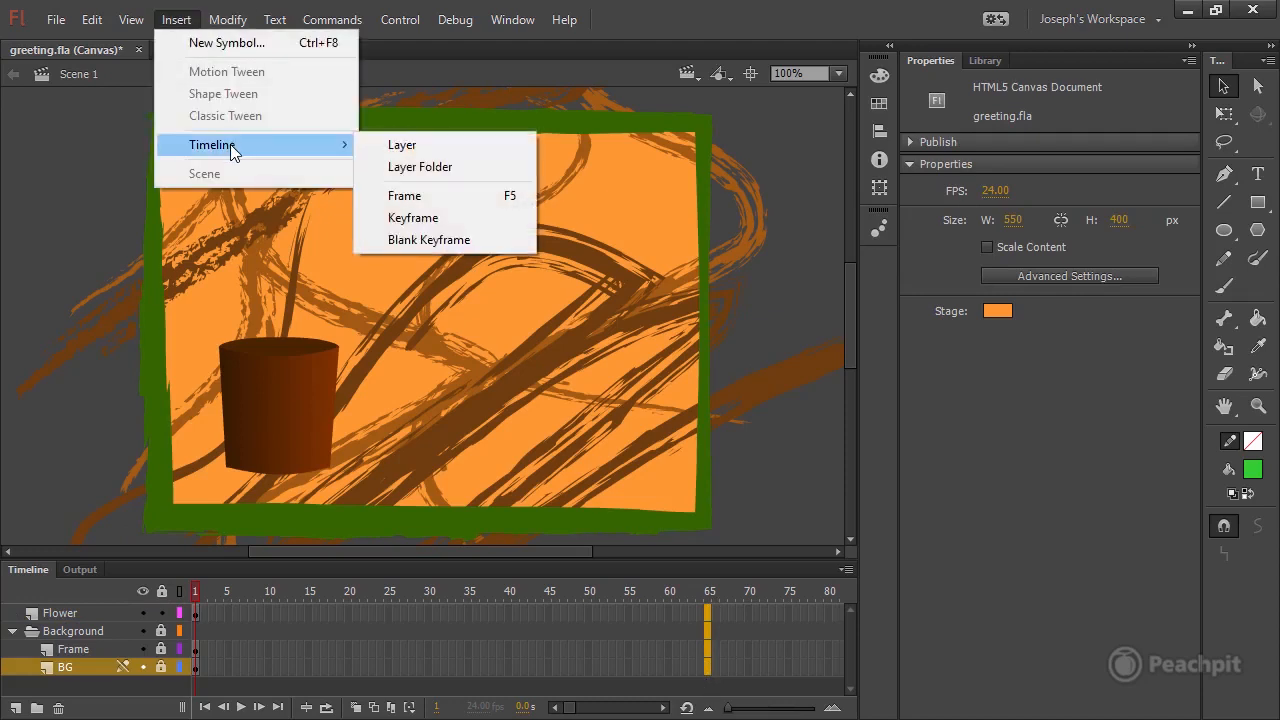
{"action": "left_click", "coordinate": [441, 200]}
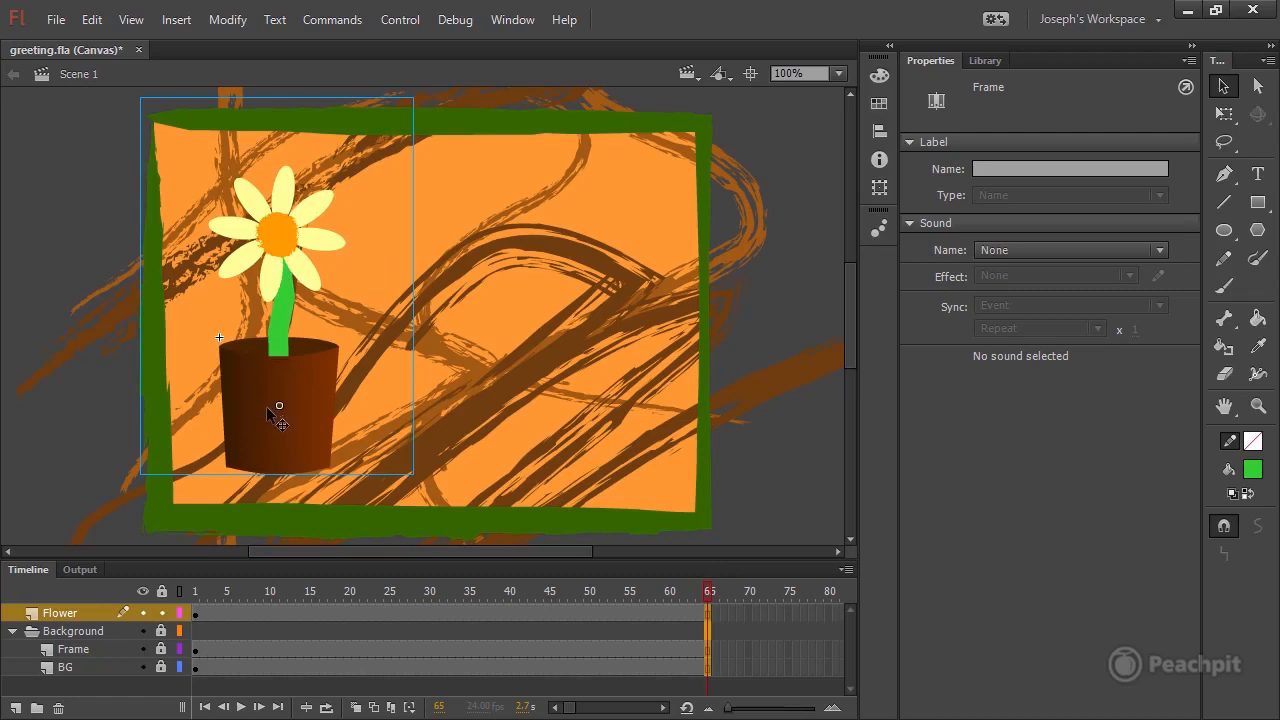
{"action": "left_click", "coordinate": [161, 613]}
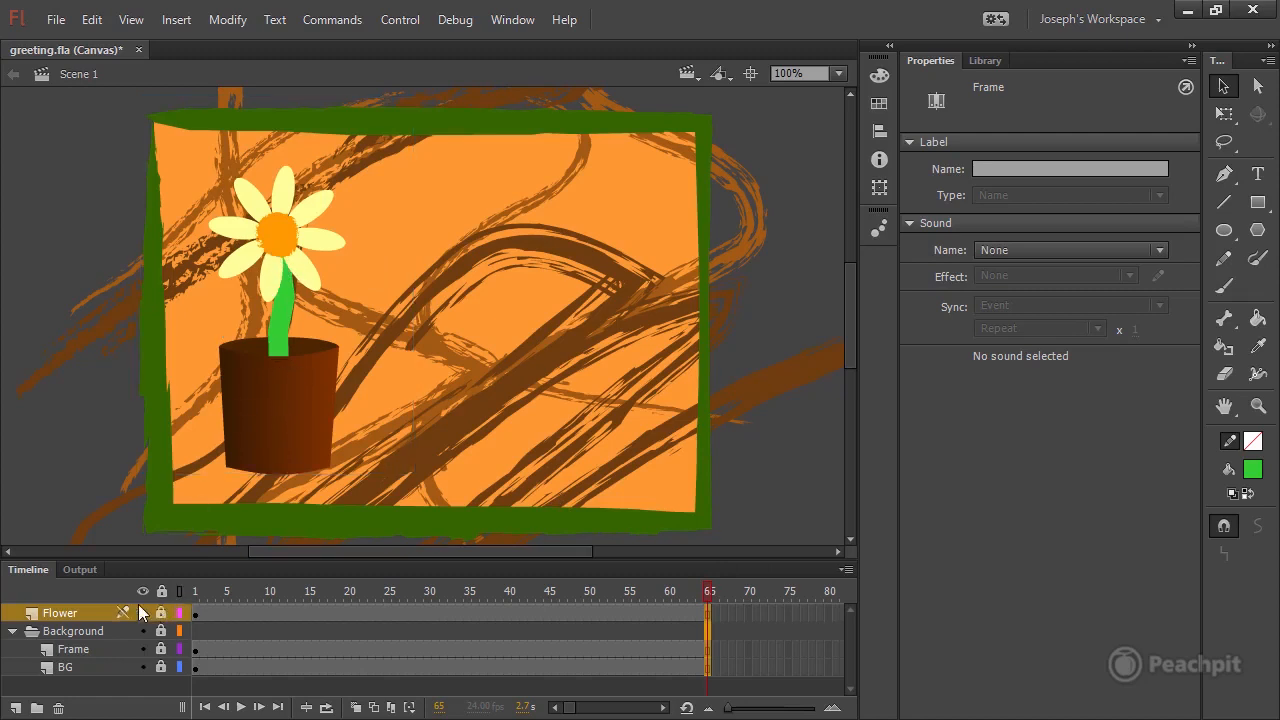
Add a new layer above the Flower layer in Scene 1 and name it Message.
{"action": "left_click", "coordinate": [15, 708]}
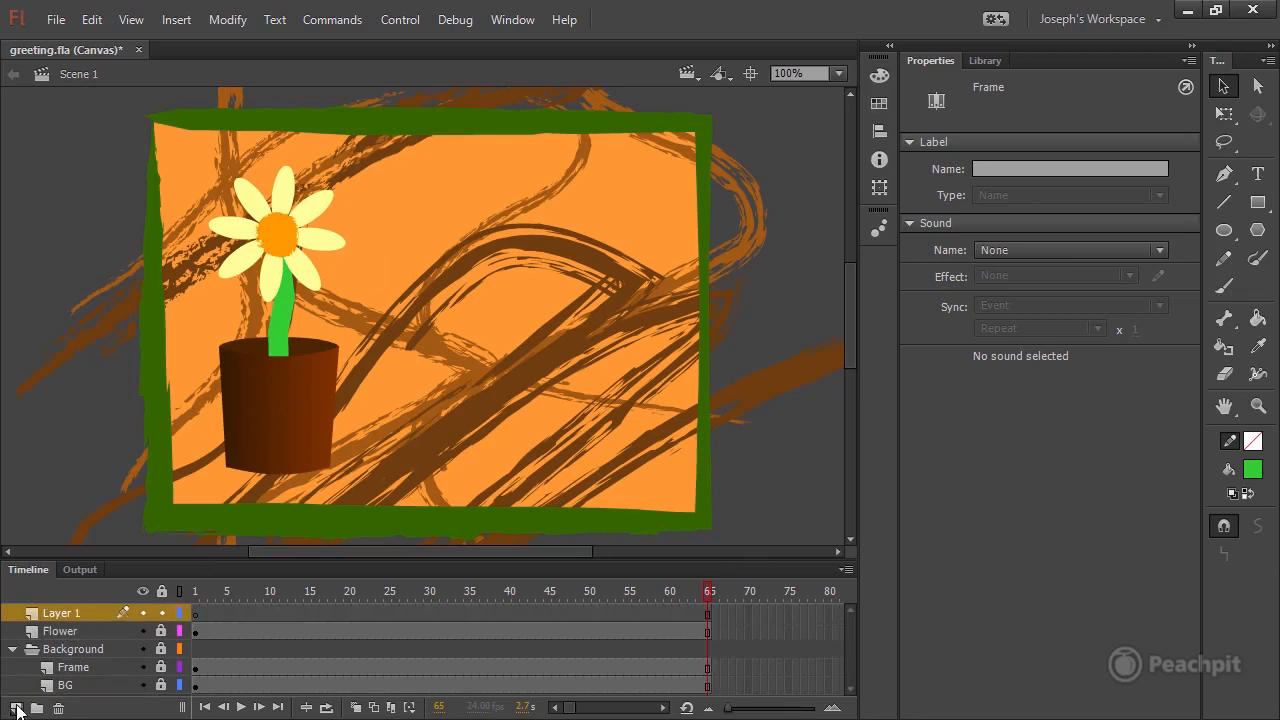
{"action": "double_click", "coordinate": [62, 614]}
{"action": "type", "text": "Meg"}
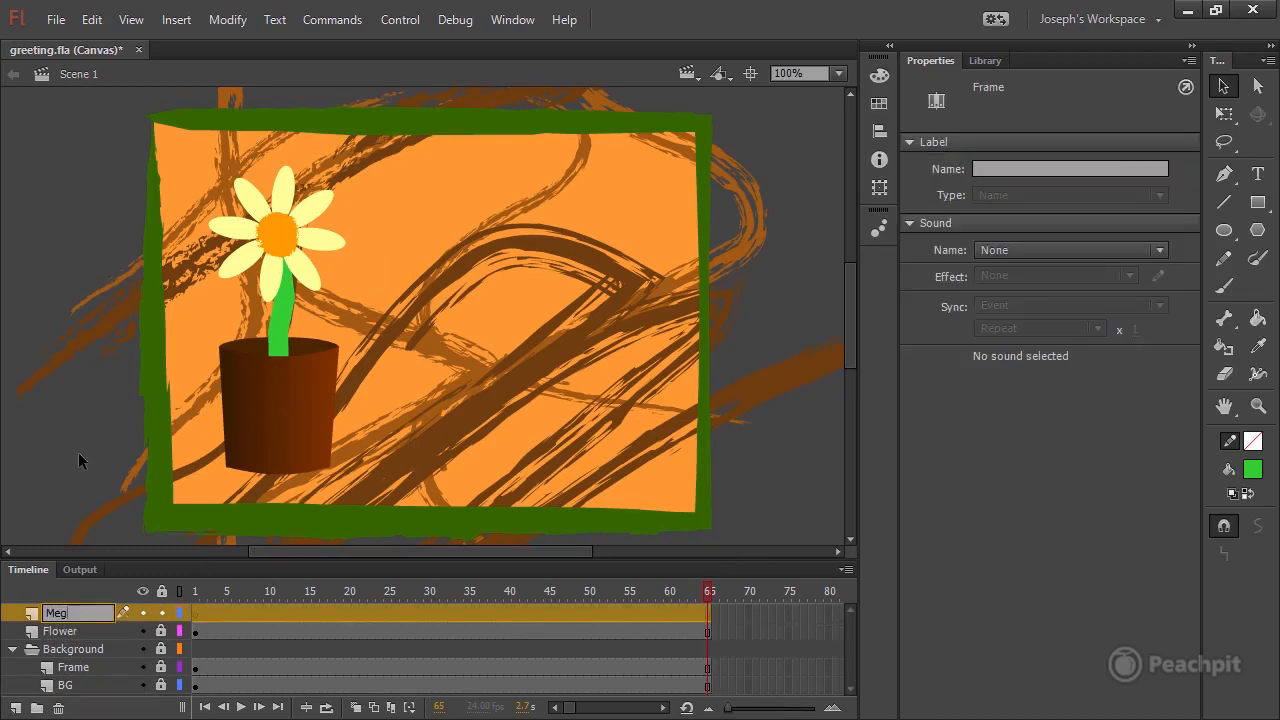
{"action": "key", "text": "BackSpace"}
{"action": "type", "text": "saage"}
Scrub through the flower animation and insert a blank keyframe at frame 65 of the Message layer.
{"action": "left_click", "coordinate": [203, 591]}
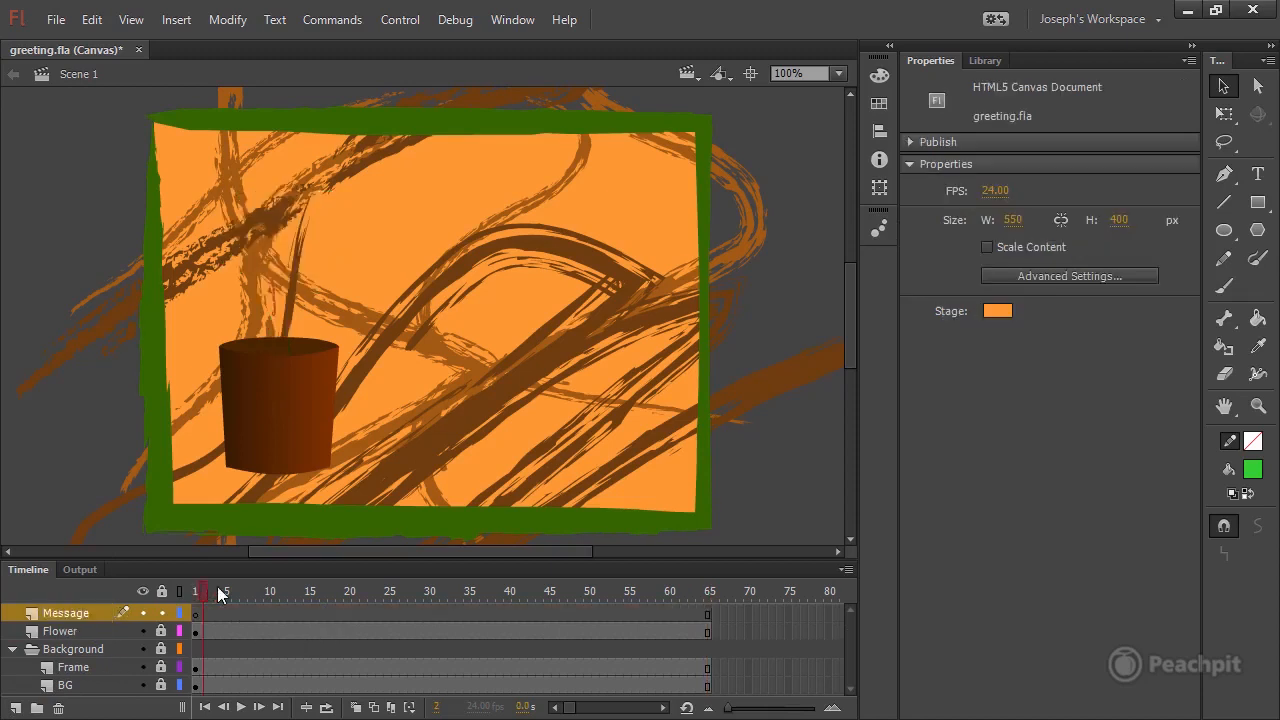
{"action": "left_click_drag", "start_coordinate": [200, 587], "coordinate": [718, 590]}
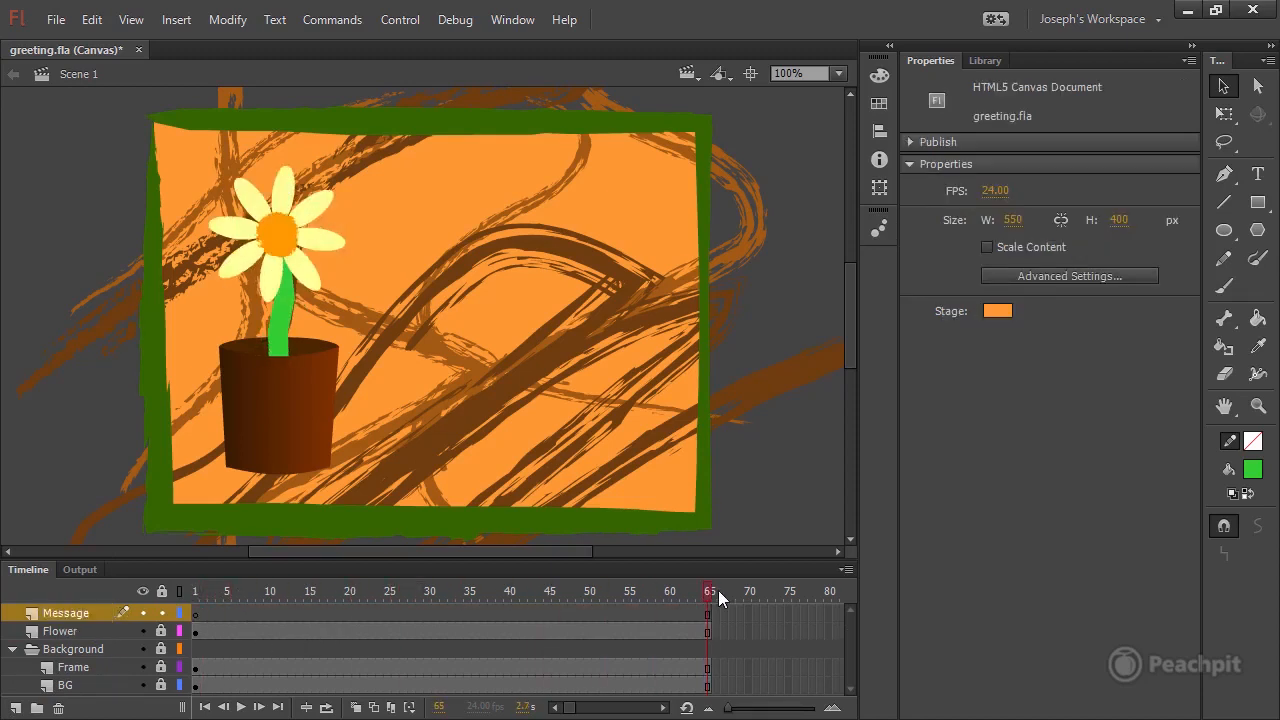
{"action": "left_click", "coordinate": [708, 613]}
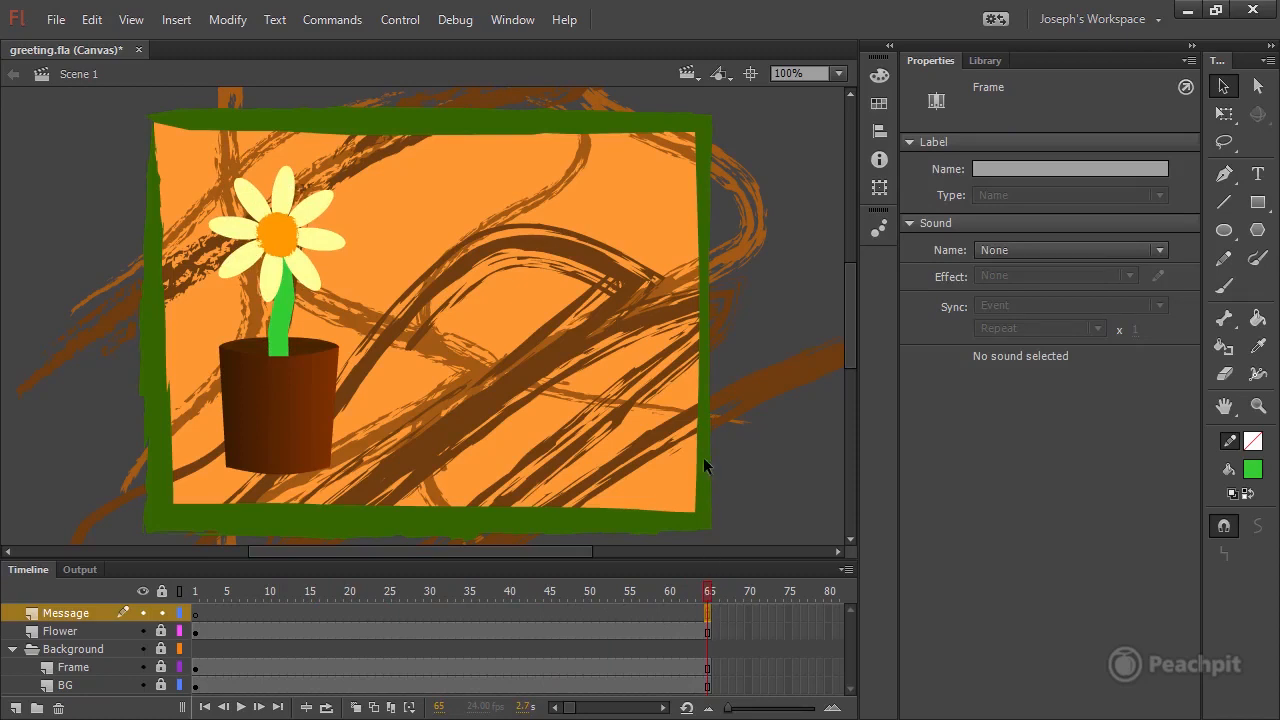
{"action": "left_click", "coordinate": [178, 20]}
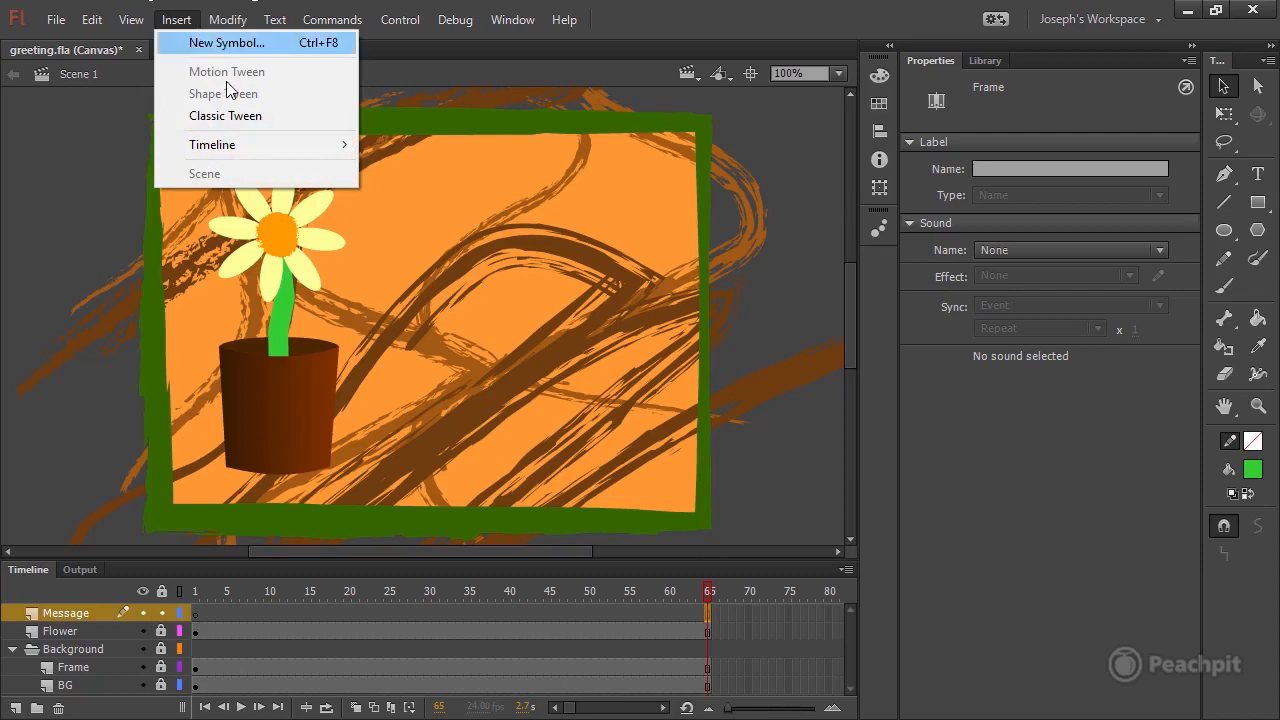
{"action": "mouse_move", "coordinate": [257, 149]}
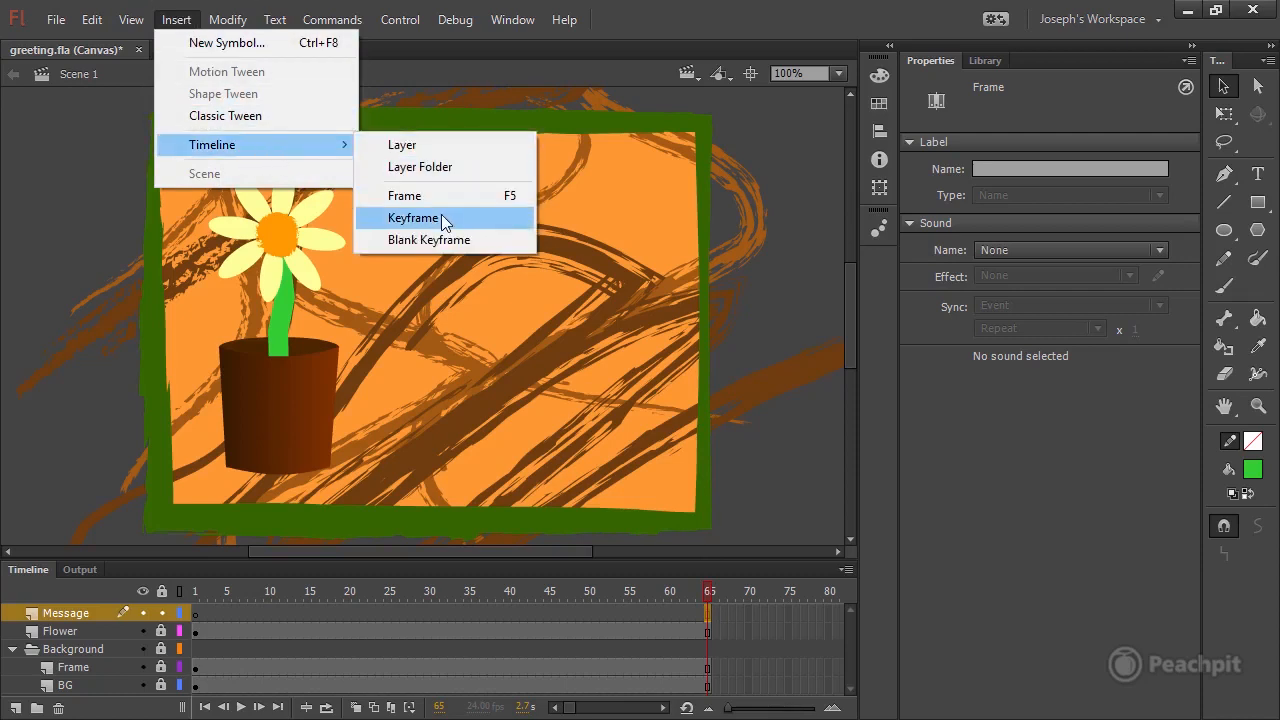
{"action": "left_click", "coordinate": [435, 239]}
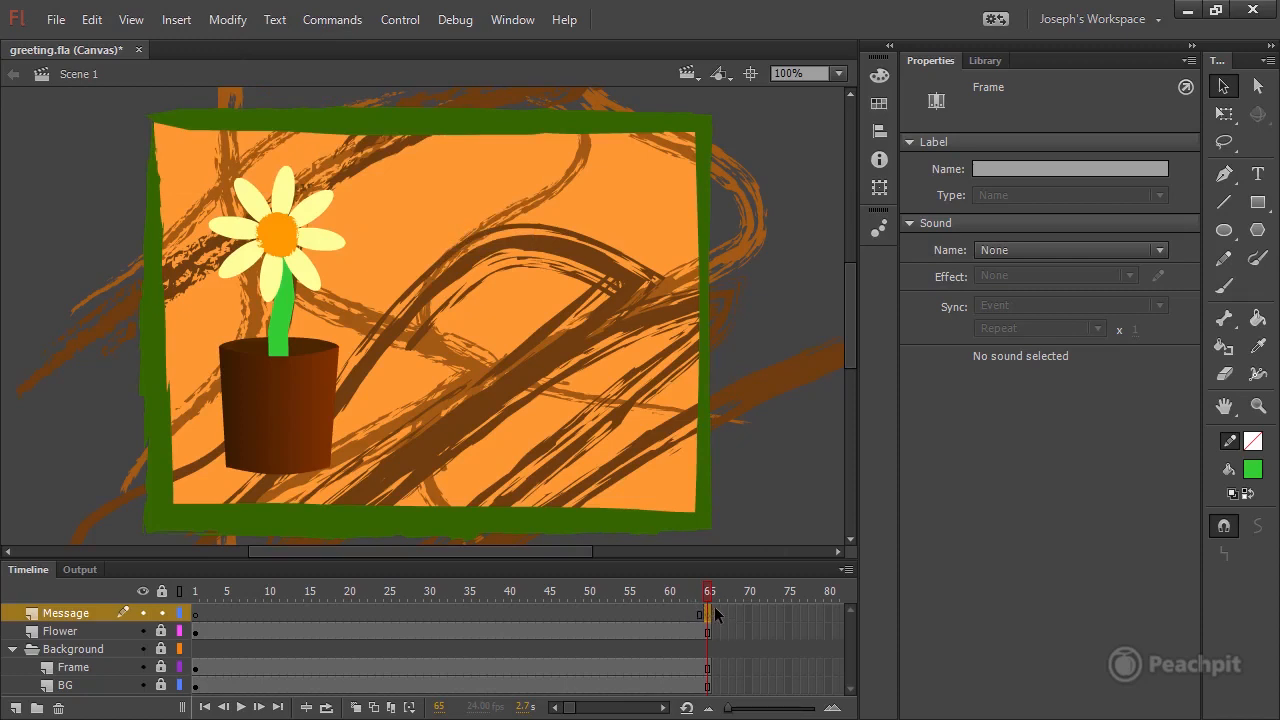
Activate the Text tool and open its text type options.
{"action": "left_click", "coordinate": [1258, 176]}
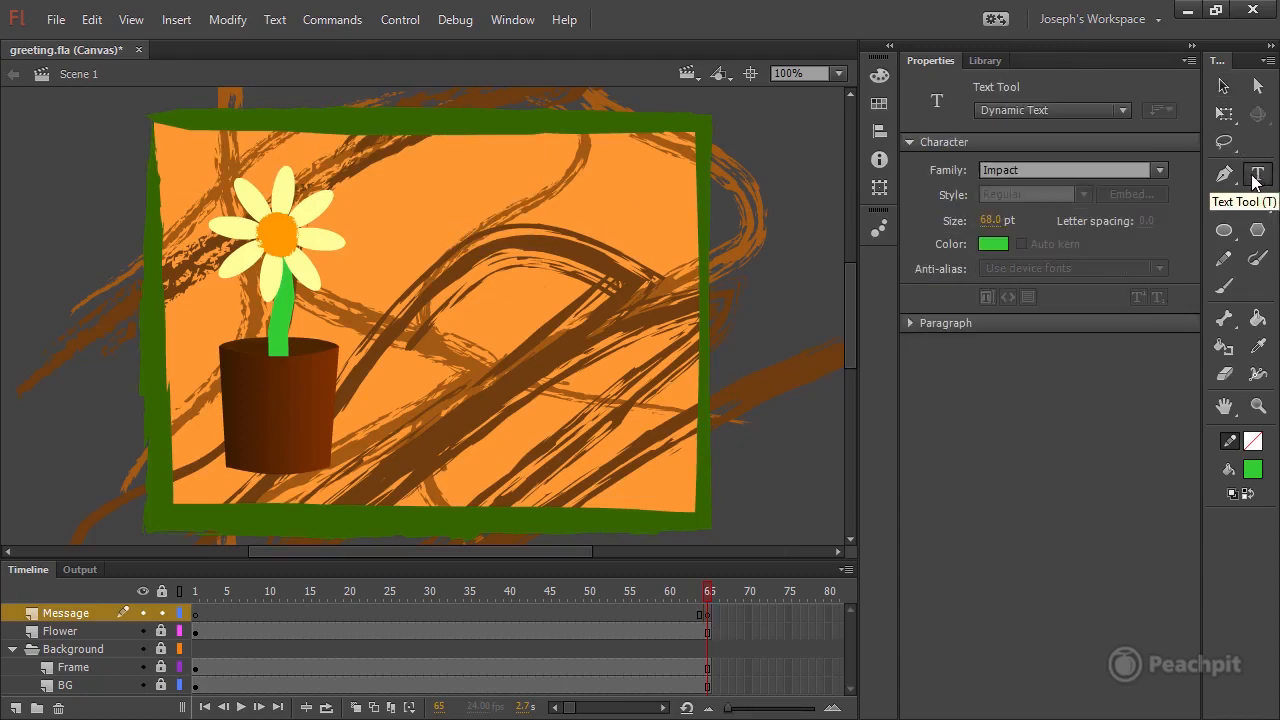
{"action": "left_click", "coordinate": [995, 110]}
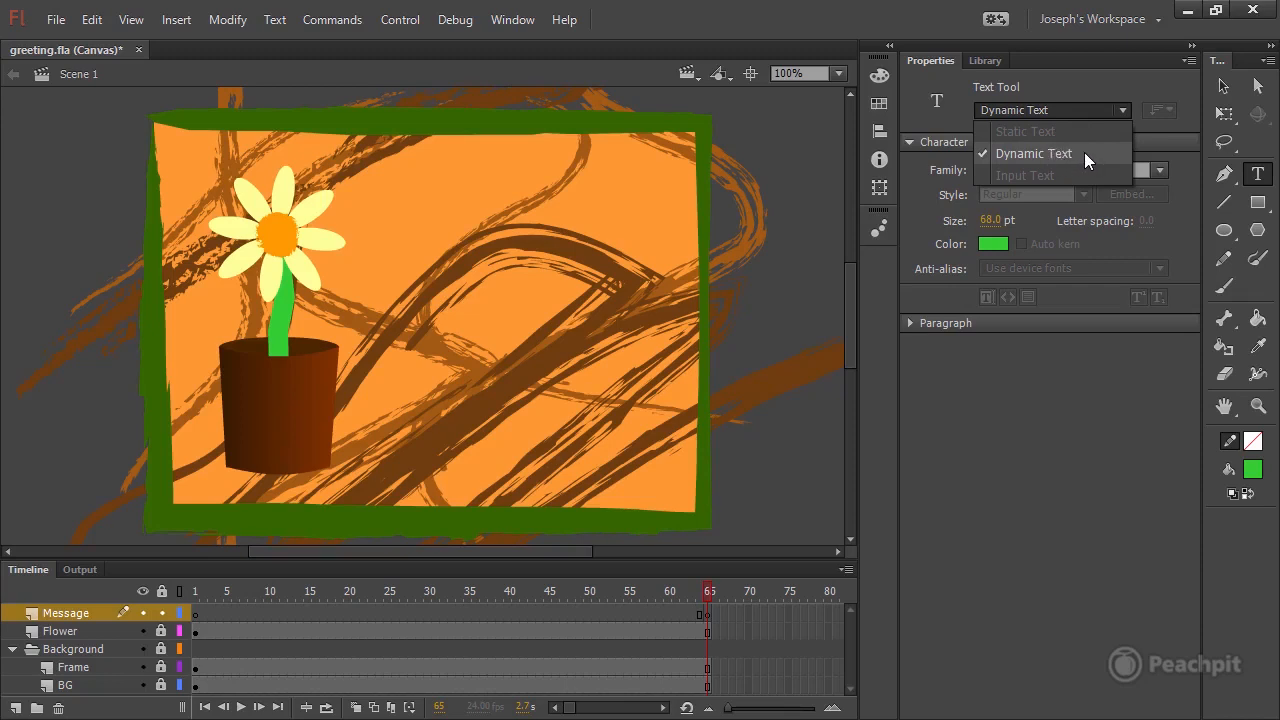
Keep the text type as Dynamic Text and set the font family to Jokerman.
{"action": "left_click", "coordinate": [1085, 153]}
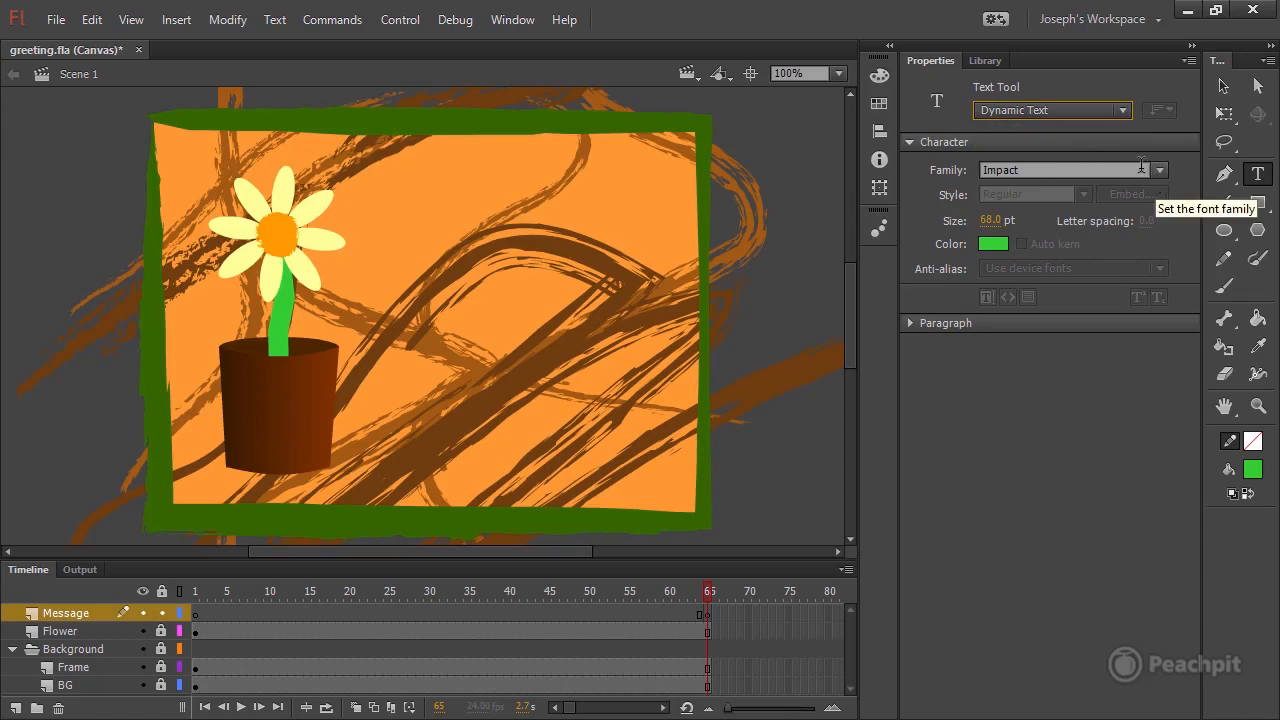
{"action": "left_click", "coordinate": [997, 244]}
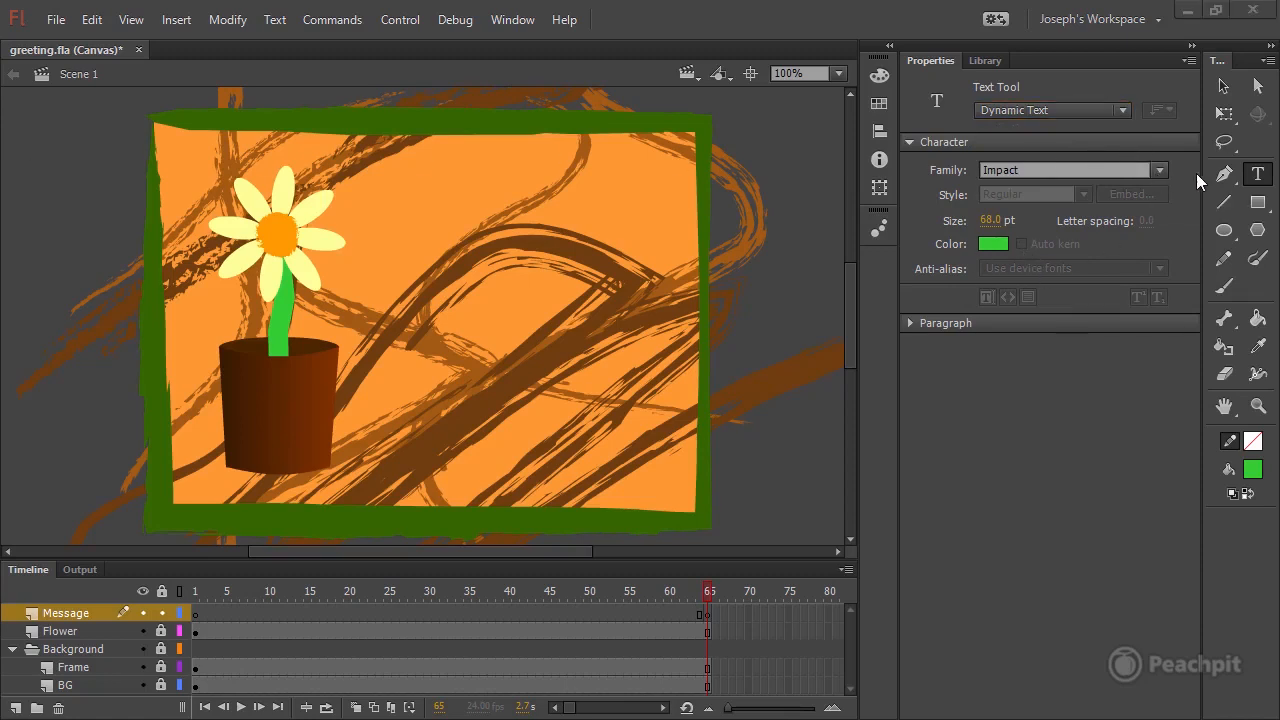
{"action": "left_click", "coordinate": [1157, 169]}
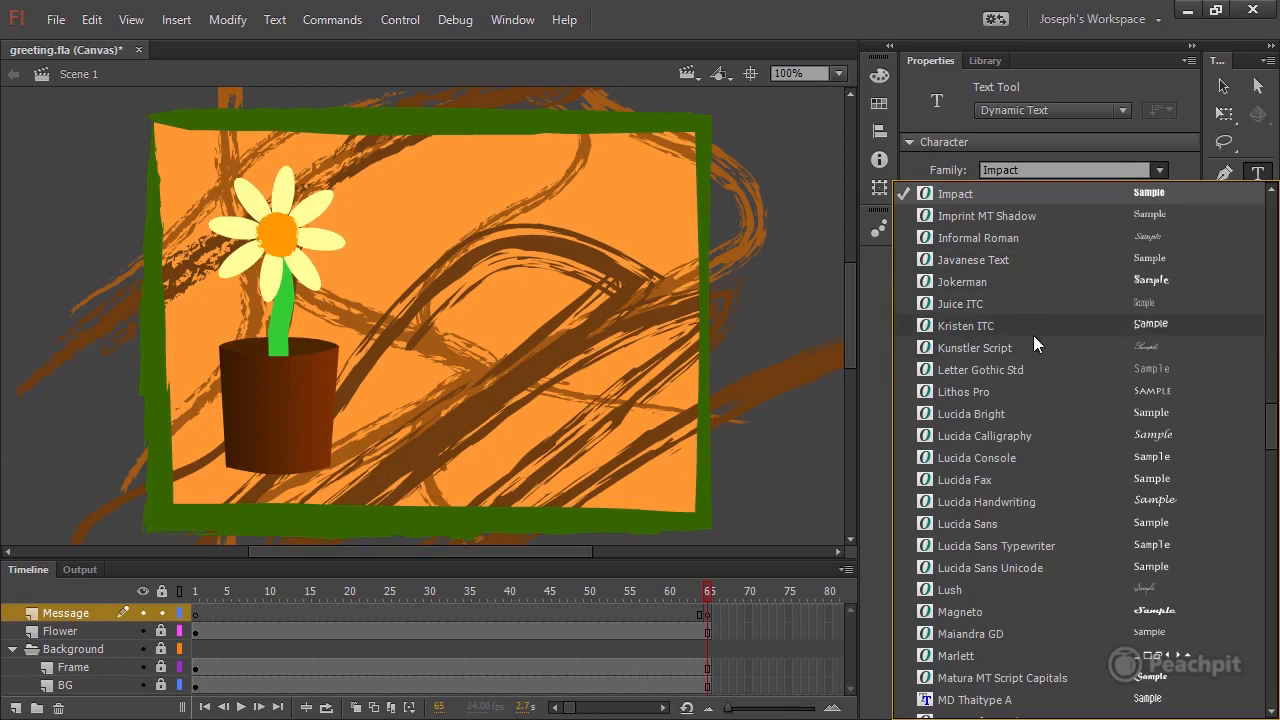
{"action": "left_click", "coordinate": [1001, 279]}
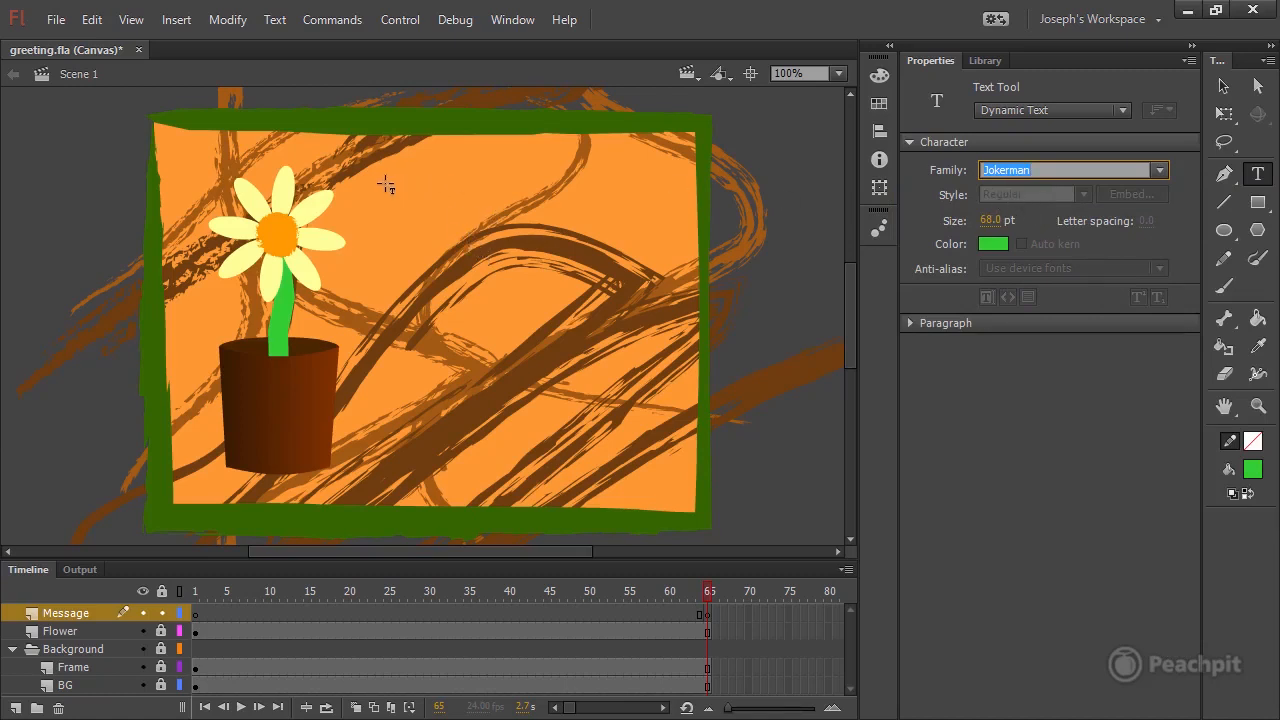
Create a text field about 311 px wide and 265 px high beside the flower and enter "A Flower for You!".
{"action": "left_click_drag", "start_coordinate": [381, 106], "coordinate": [689, 368]}
{"action": "type", "text": "A"}
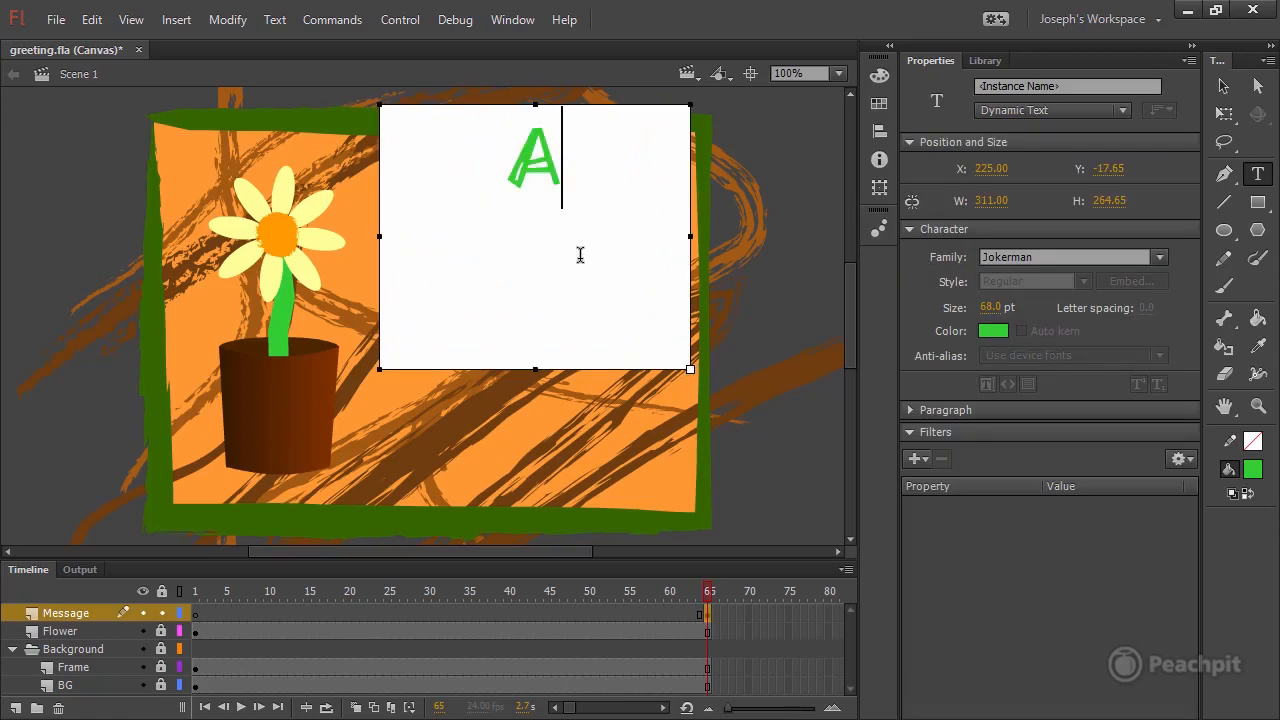
{"action": "type", "text": " Flower"}
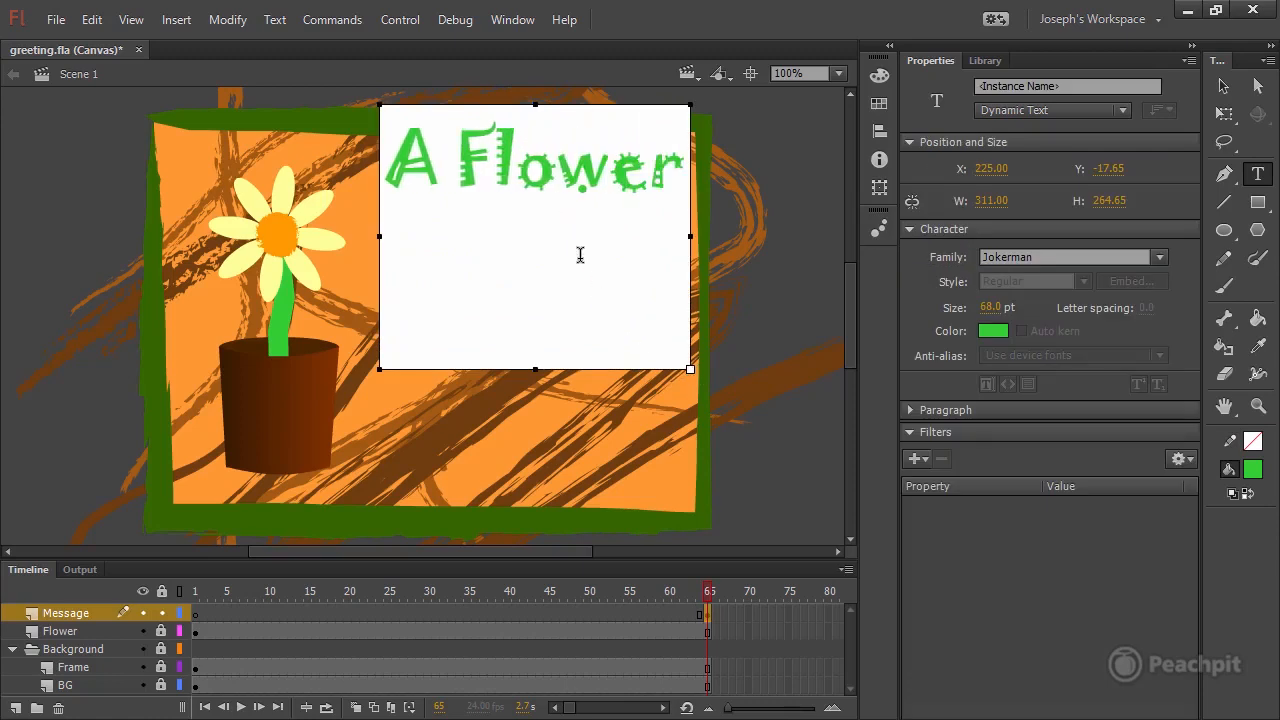
{"action": "type", "text": " for "}
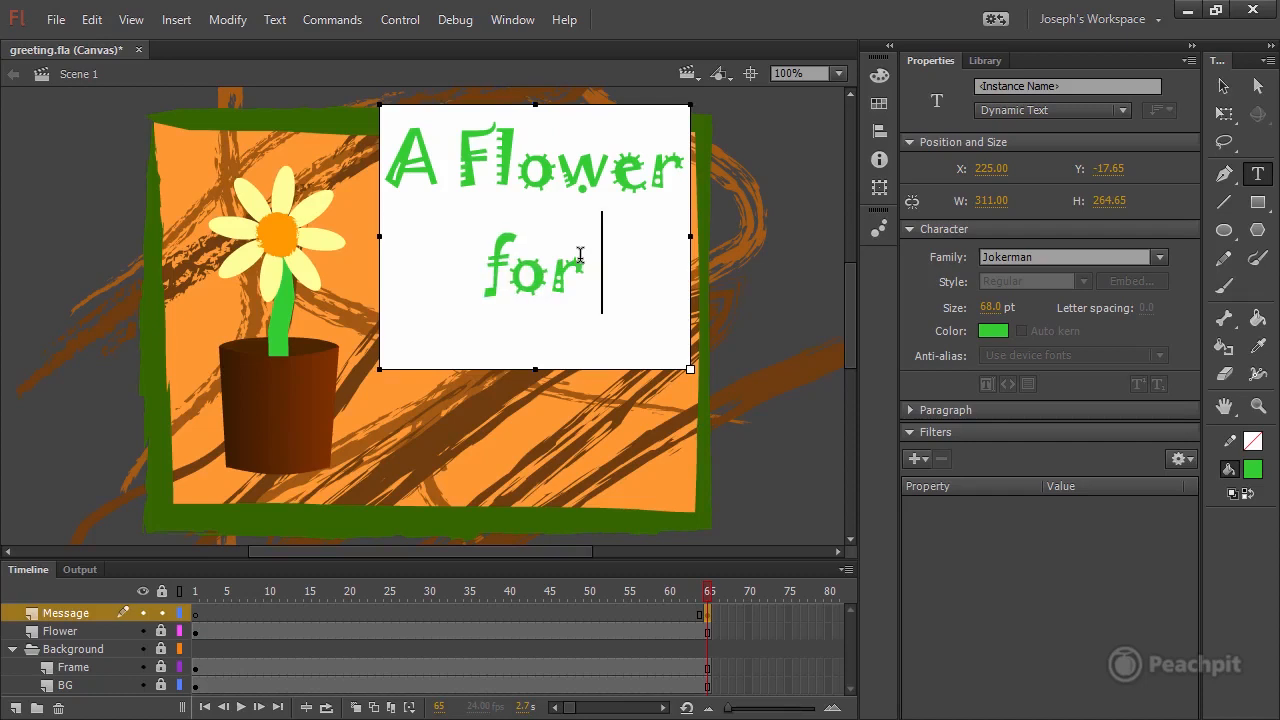
{"action": "type", "text": "You!"}
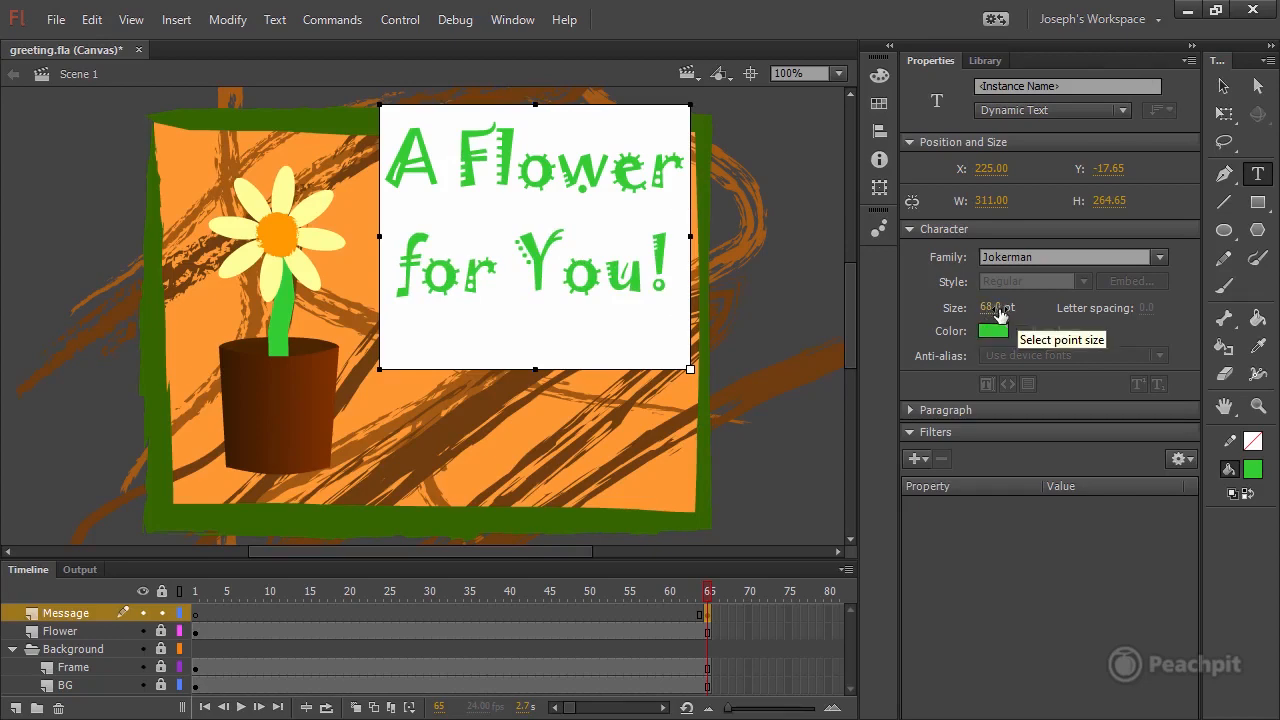
Move the message text field to about X 210, Y 18 inside the green frame, expand its paragraph settings, and reopen the text to redraw both lines.
{"action": "left_click", "coordinate": [1222, 88]}
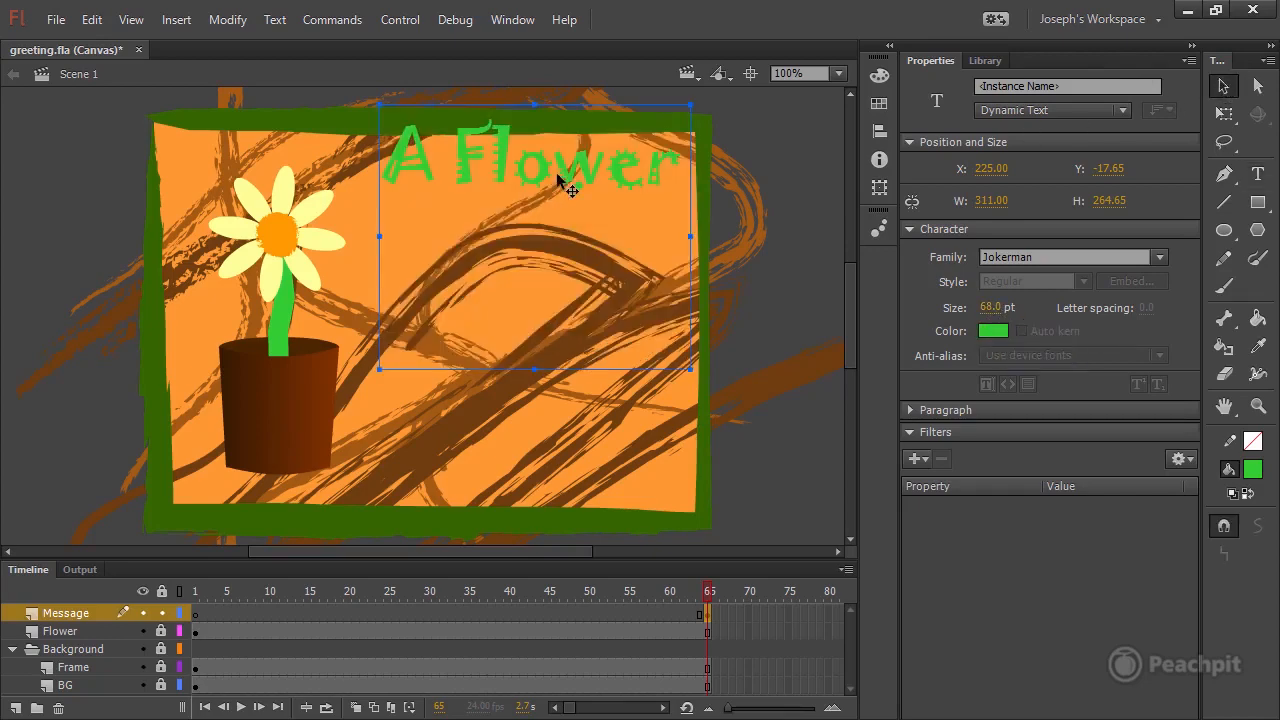
{"action": "left_click_drag", "start_coordinate": [556, 172], "coordinate": [519, 213]}
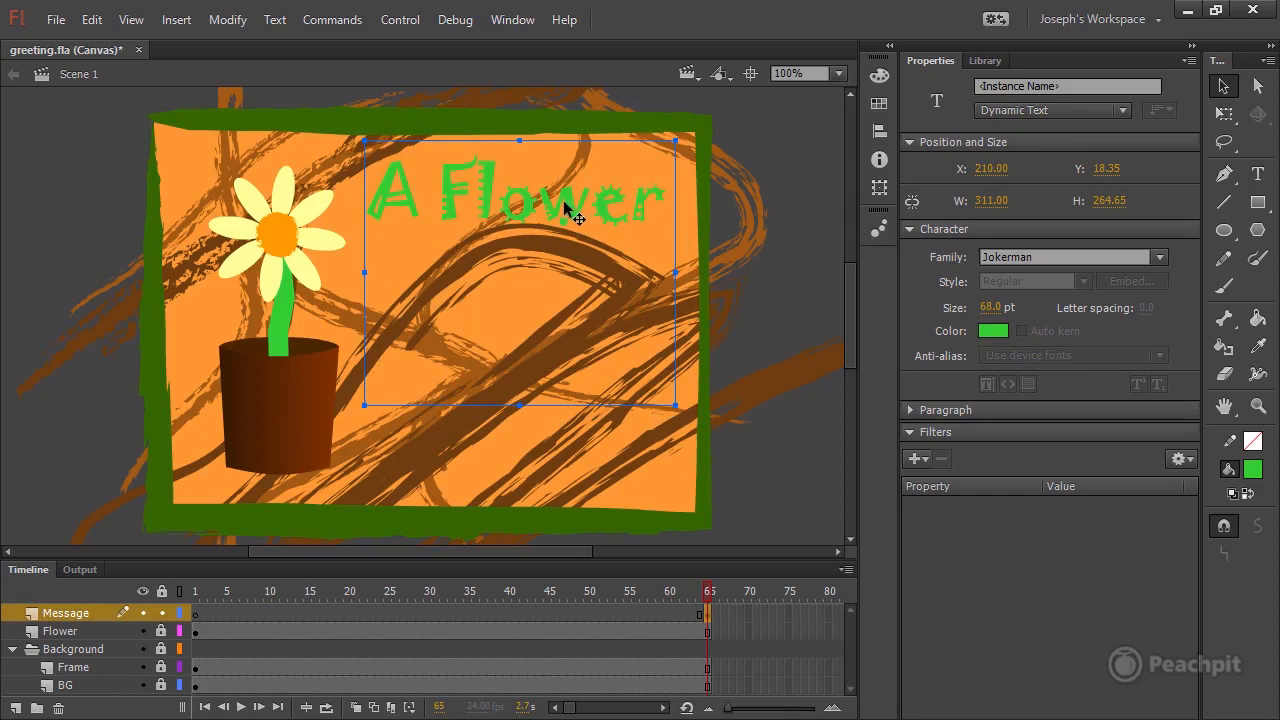
{"action": "left_click", "coordinate": [910, 409]}
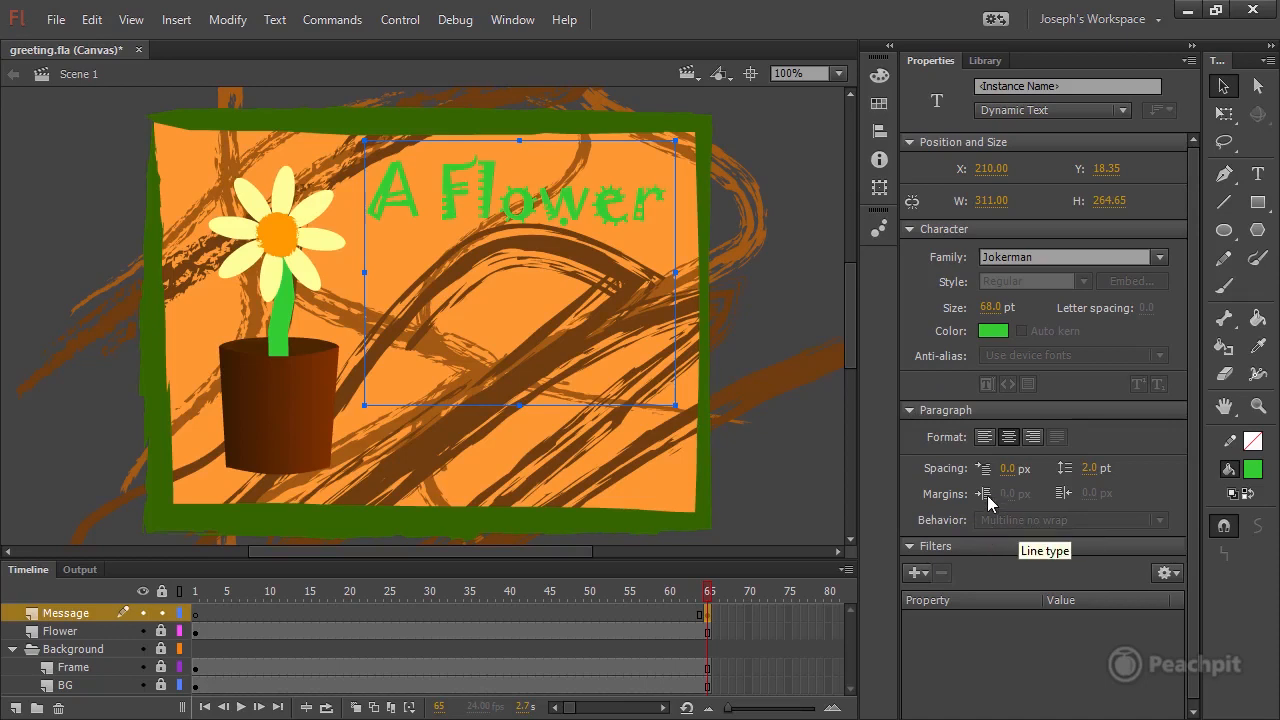
{"action": "double_click", "coordinate": [637, 210]}
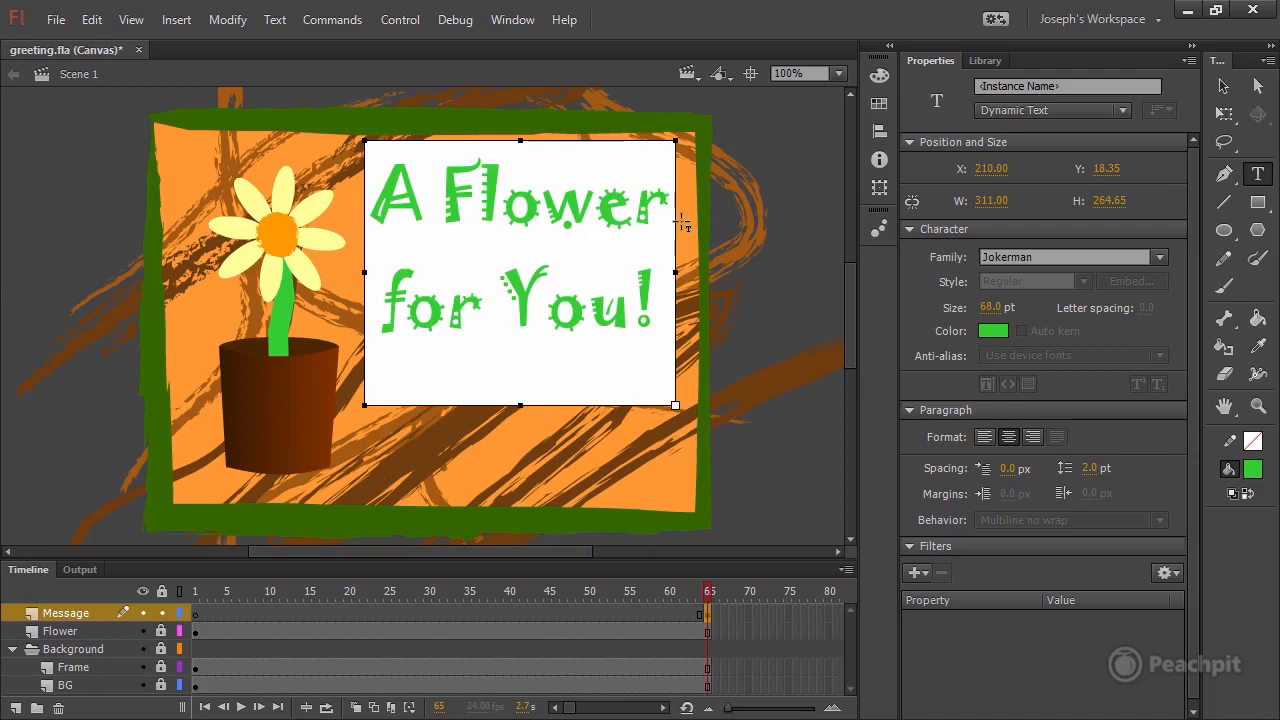
{"action": "left_click", "coordinate": [1221, 88]}
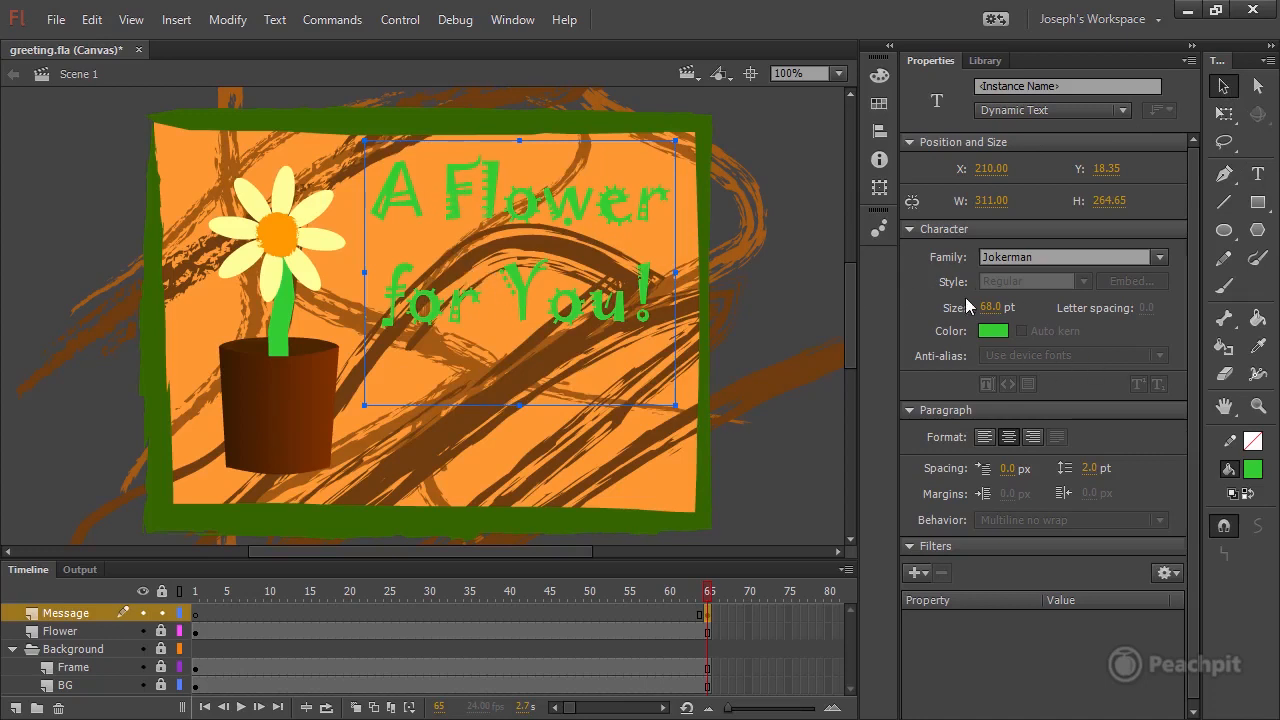
Set the message text to 59 pt at about Y 39, color it with the petals' pale yellow #FFFF99, and save the file.
{"action": "left_click_drag", "start_coordinate": [989, 307], "coordinate": [528, 296]}
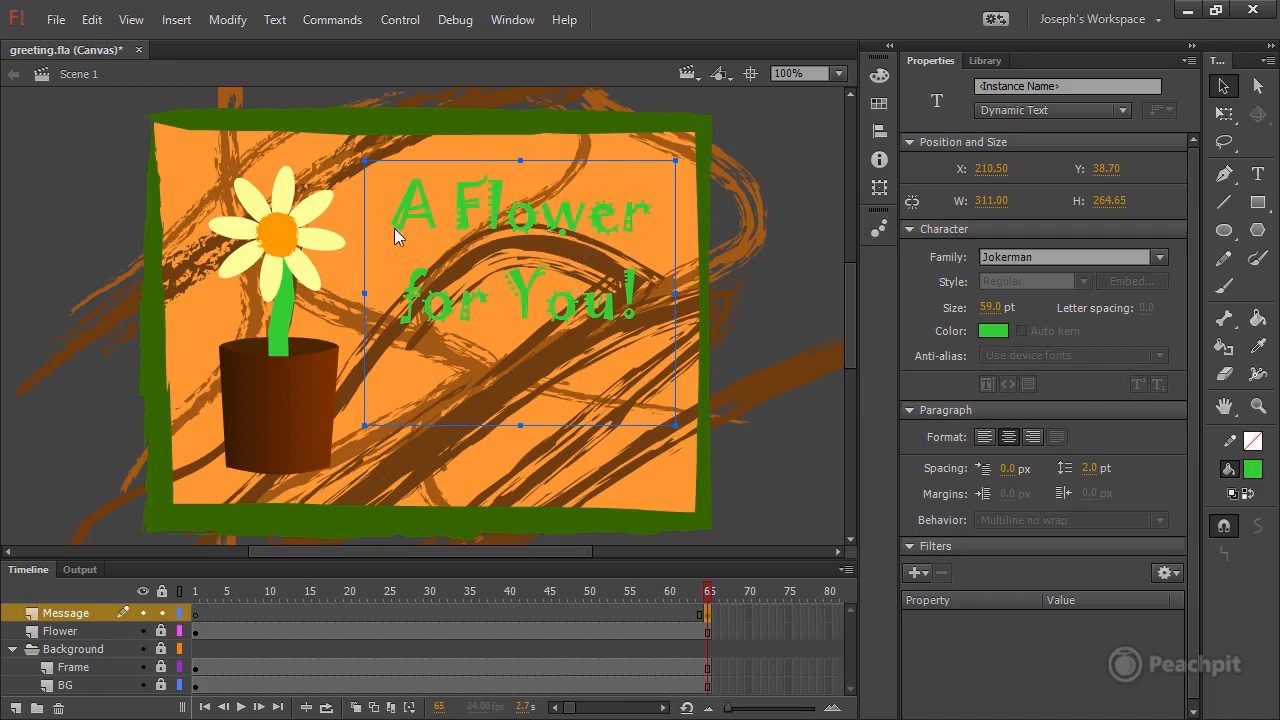
{"action": "left_click", "coordinate": [993, 331]}
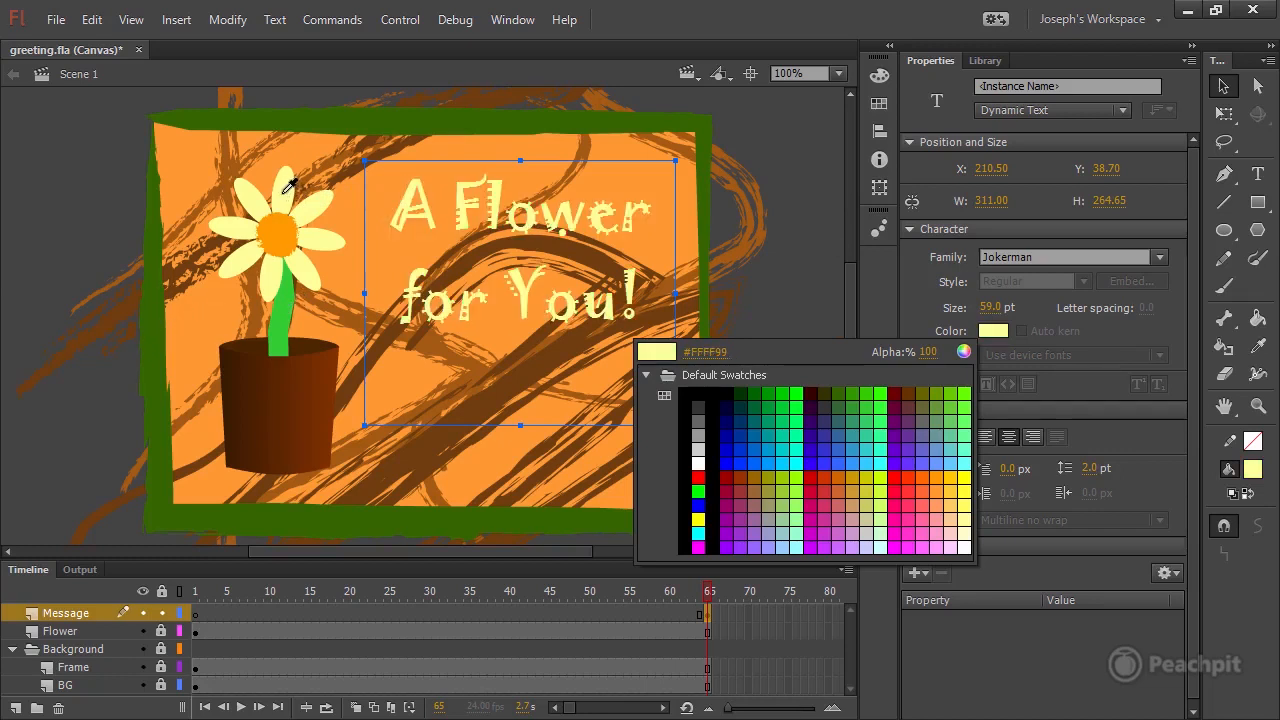
{"action": "left_click", "coordinate": [284, 190]}
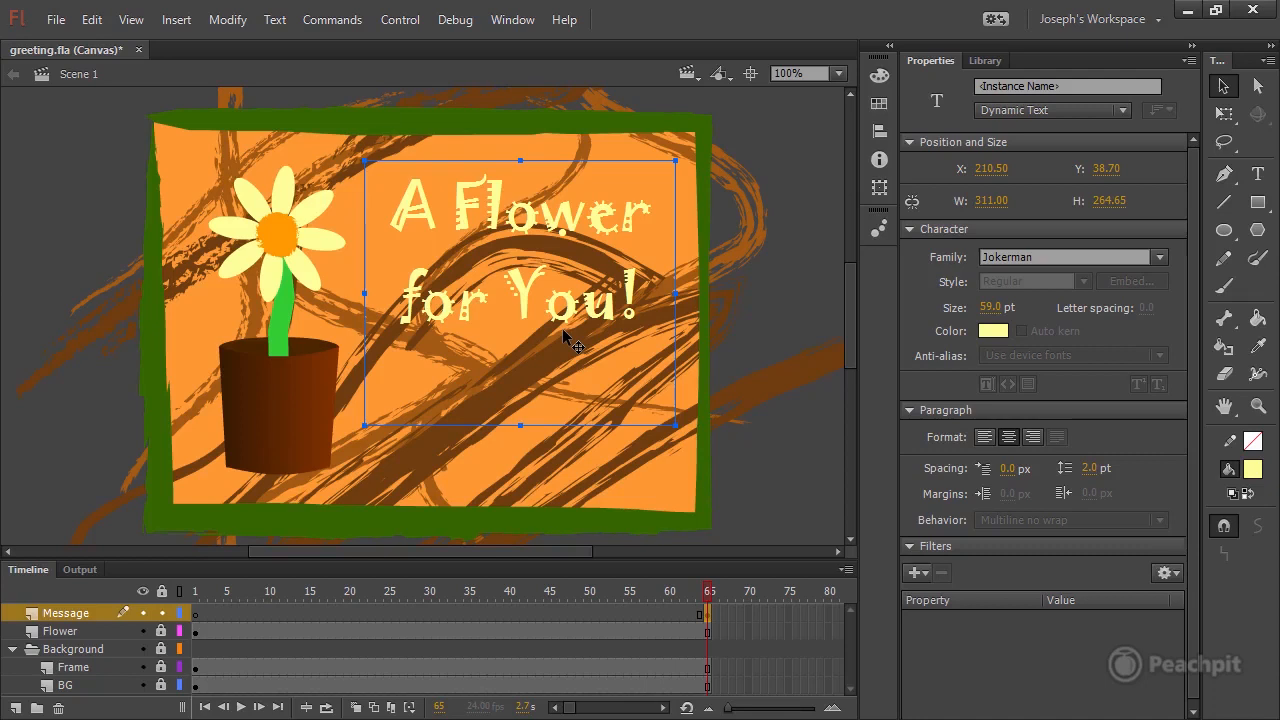
{"action": "key", "text": "ctrl+s"}
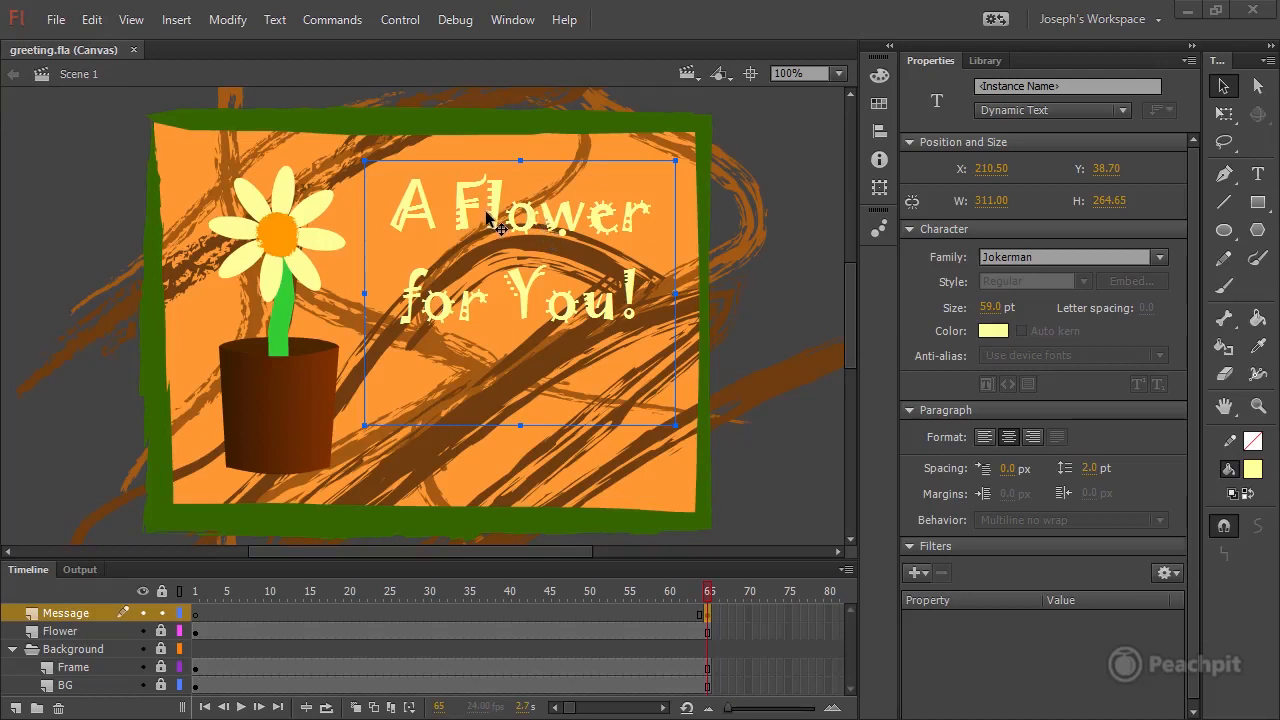
Collapse the position, character and paragraph settings and add a Drop Shadow filter to the message text.
{"action": "left_click", "coordinate": [923, 141]}
{"action": "left_click", "coordinate": [908, 164]}
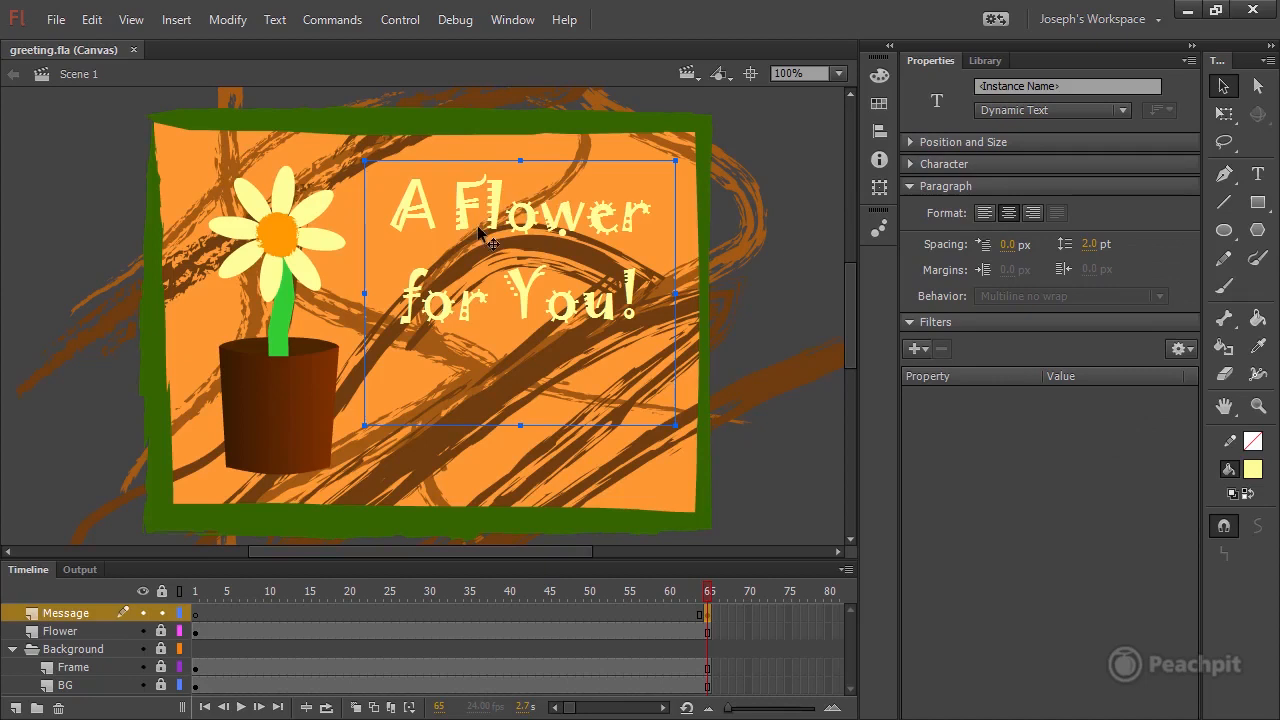
{"action": "left_click", "coordinate": [908, 187]}
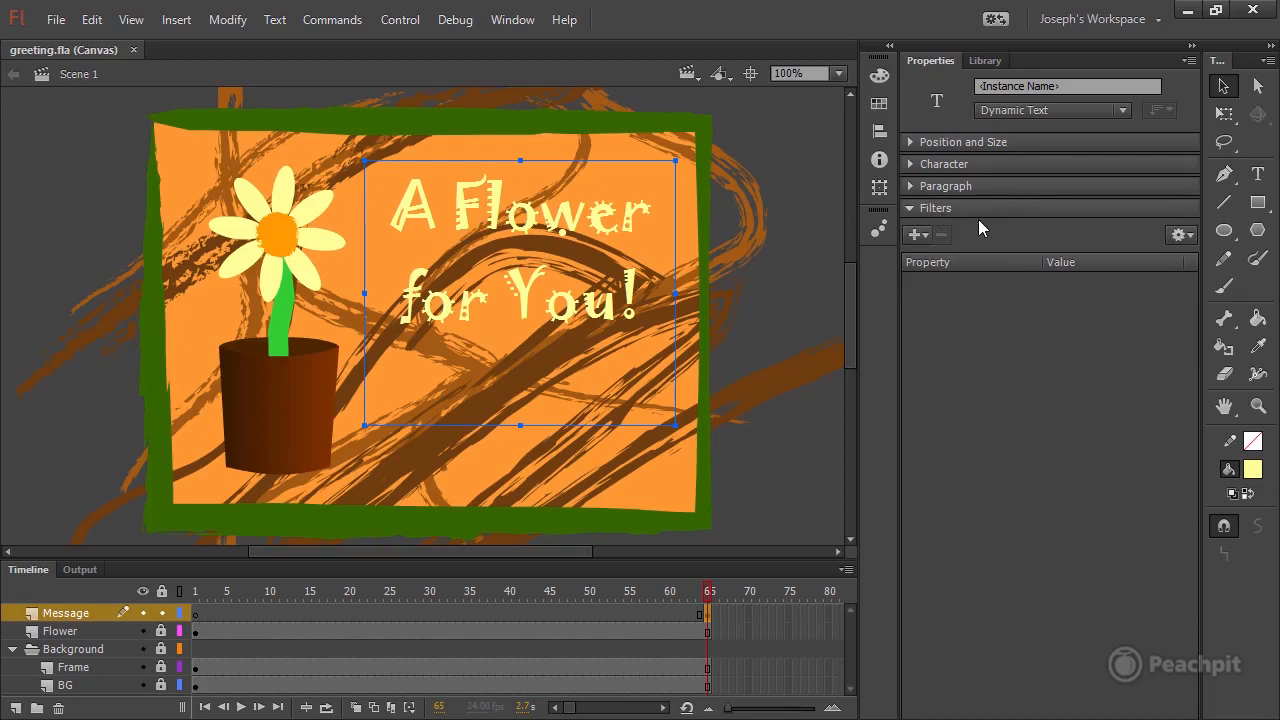
{"action": "left_click", "coordinate": [916, 236]}
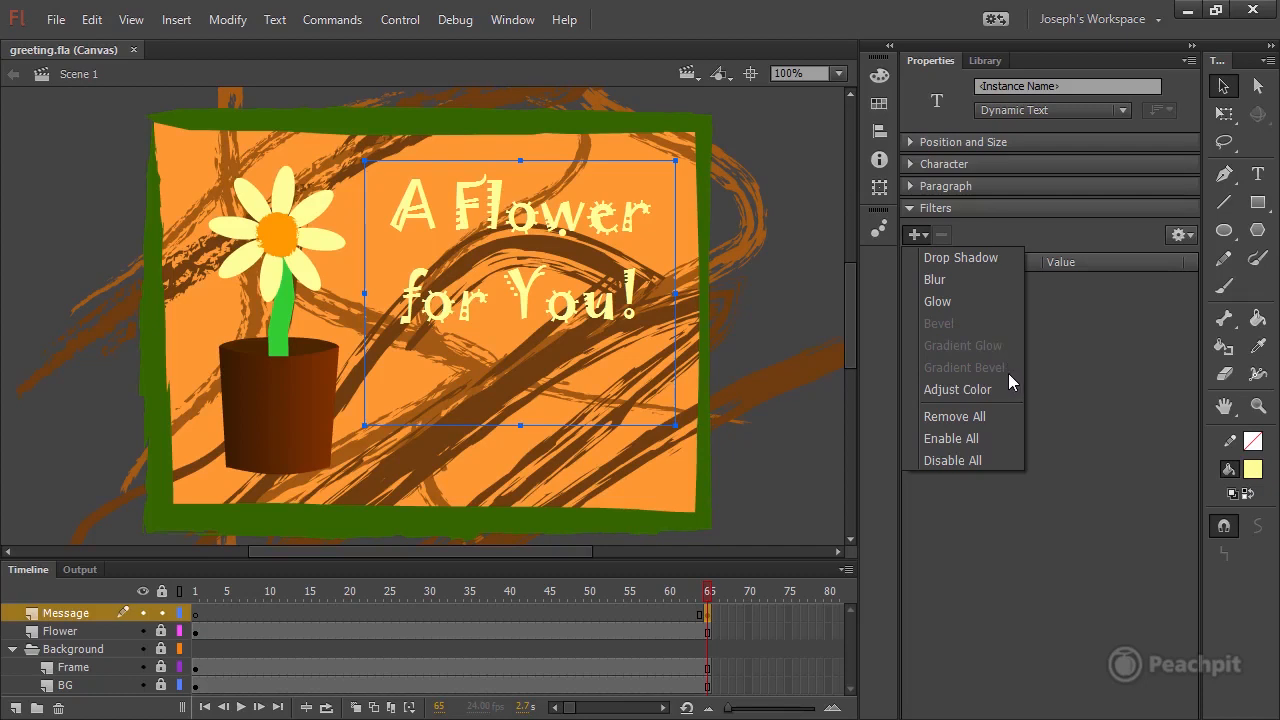
{"action": "left_click", "coordinate": [959, 259]}
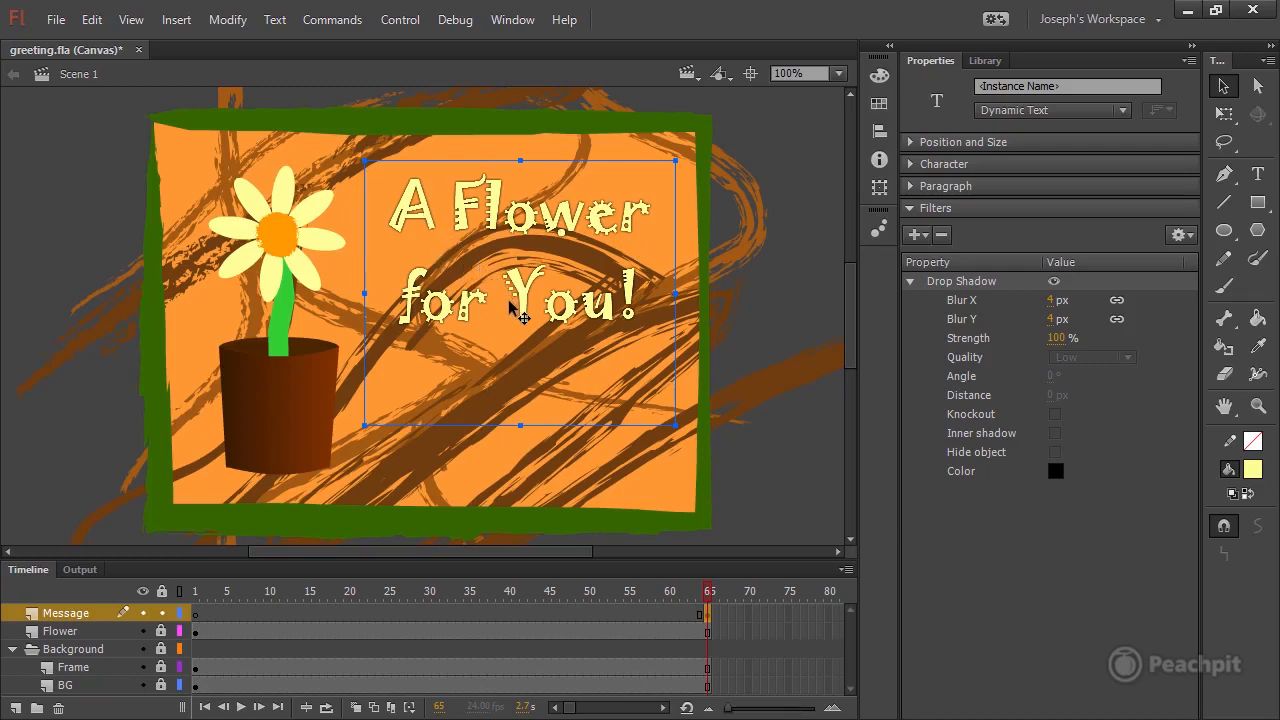
Toggle the Drop Shadow filter off and on, and set its Blur X and Blur Y to 6 px.
{"action": "left_click", "coordinate": [1055, 282]}
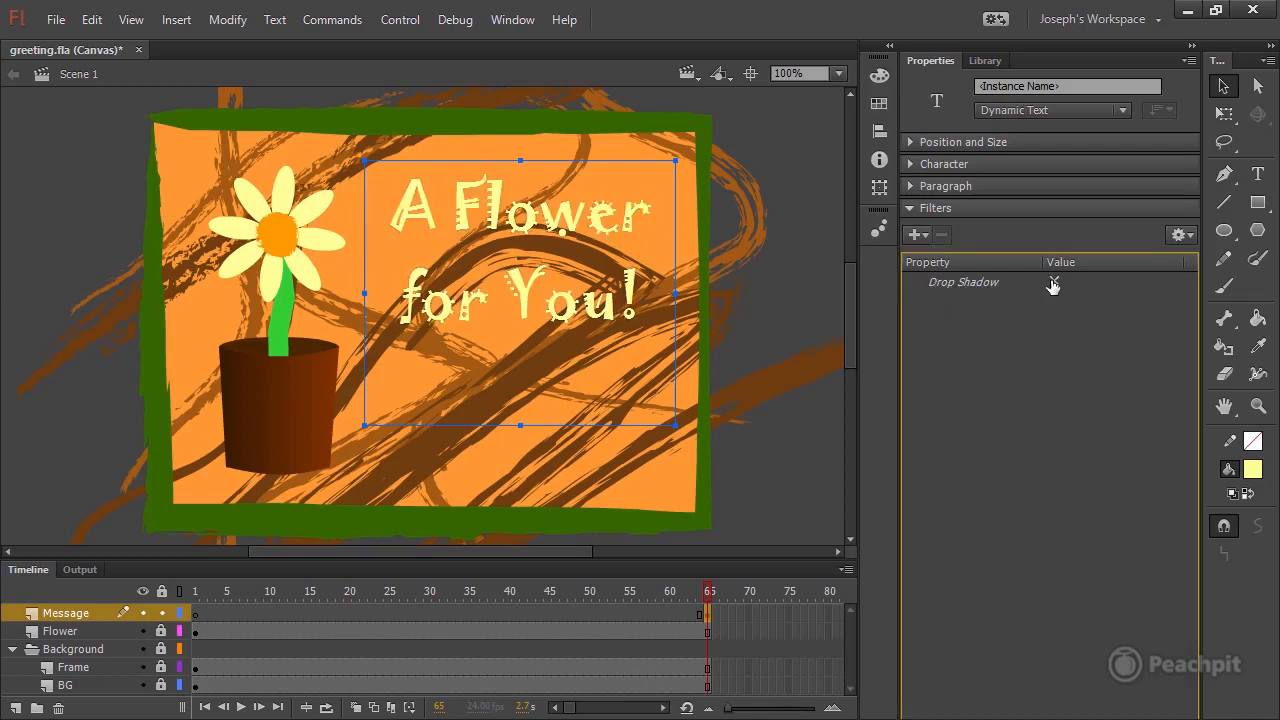
{"action": "left_click", "coordinate": [1053, 283]}
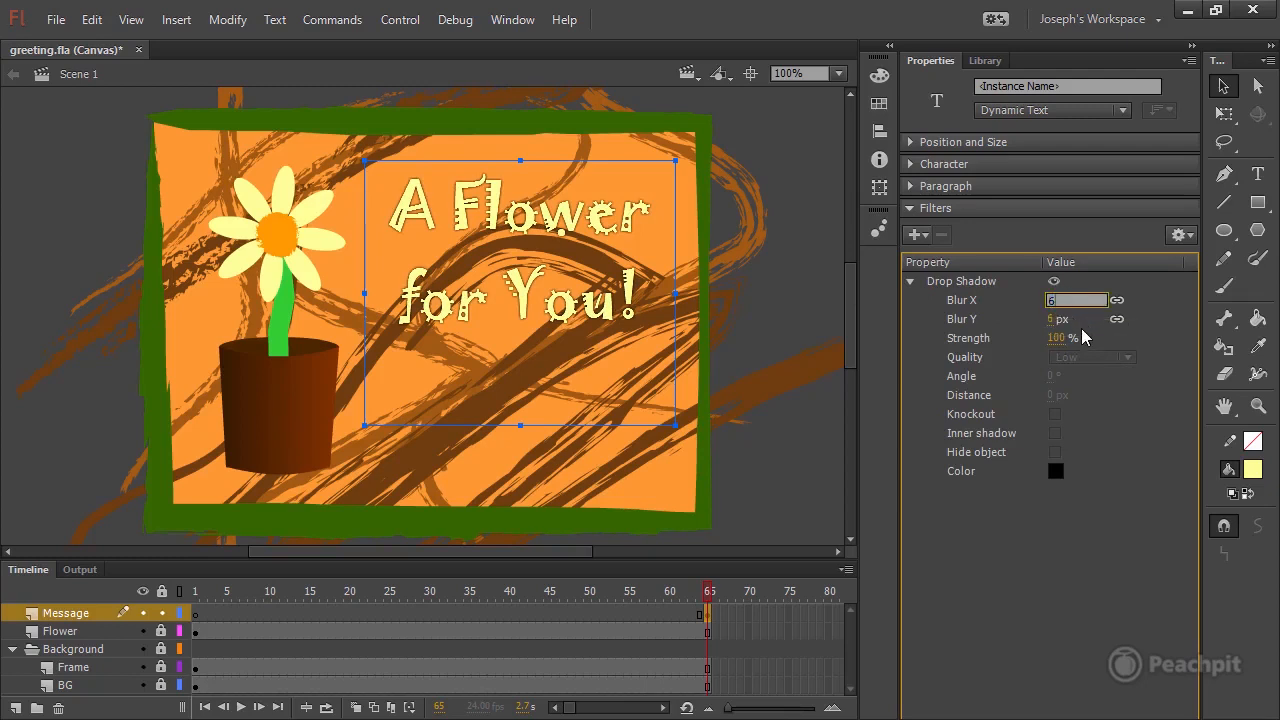
{"action": "key", "text": "Return"}
{"action": "left_click", "coordinate": [1058, 541]}
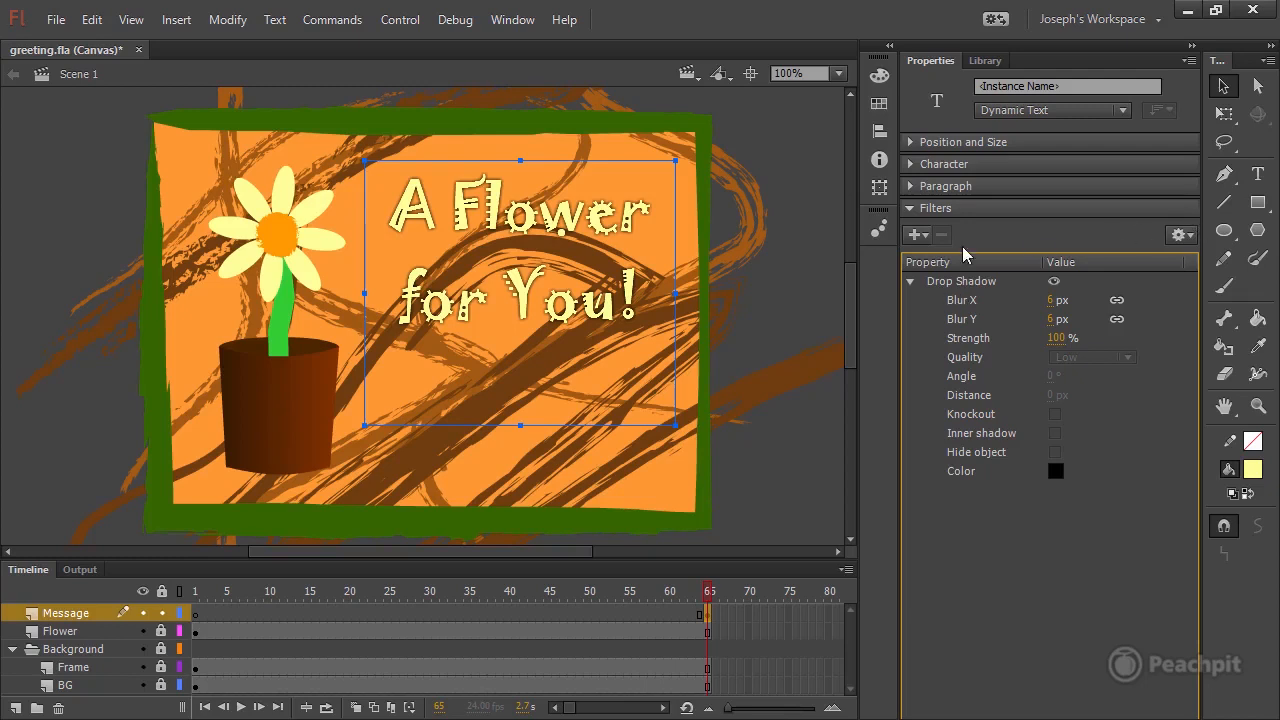
Copy the Drop Shadow filter and delete it from the message text field.
{"action": "left_click", "coordinate": [952, 284]}
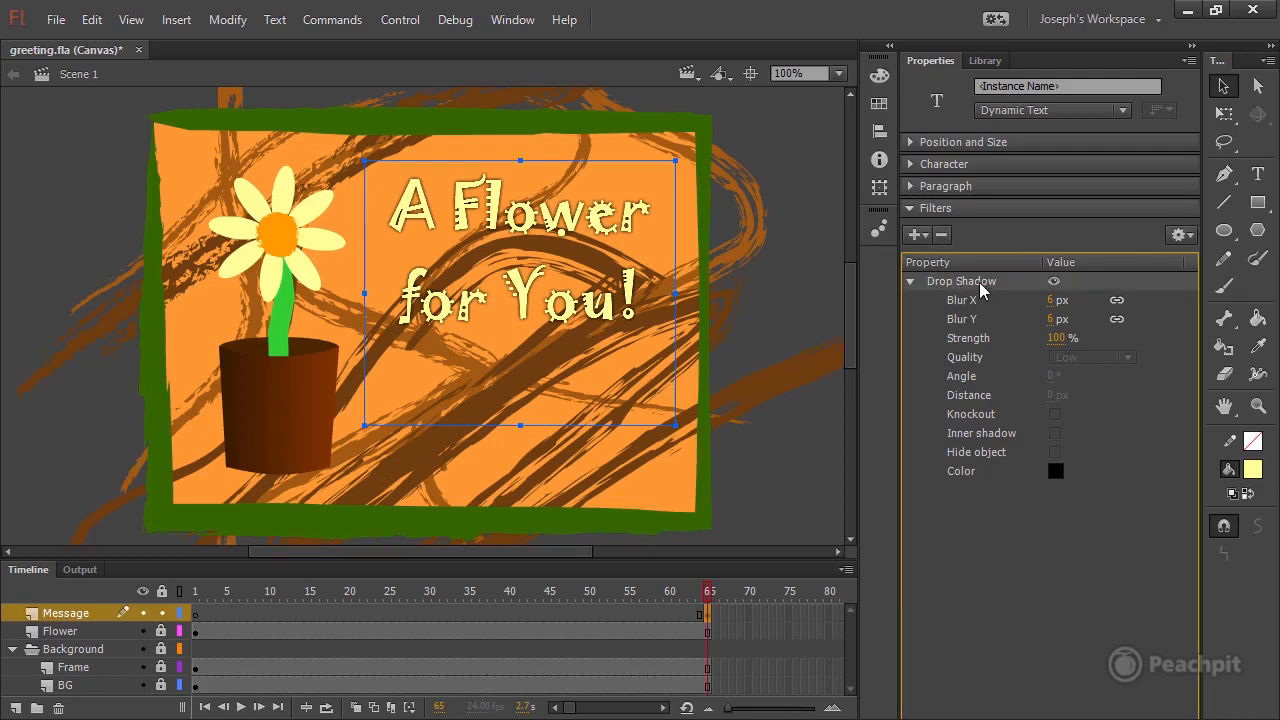
{"action": "left_click", "coordinate": [1182, 236]}
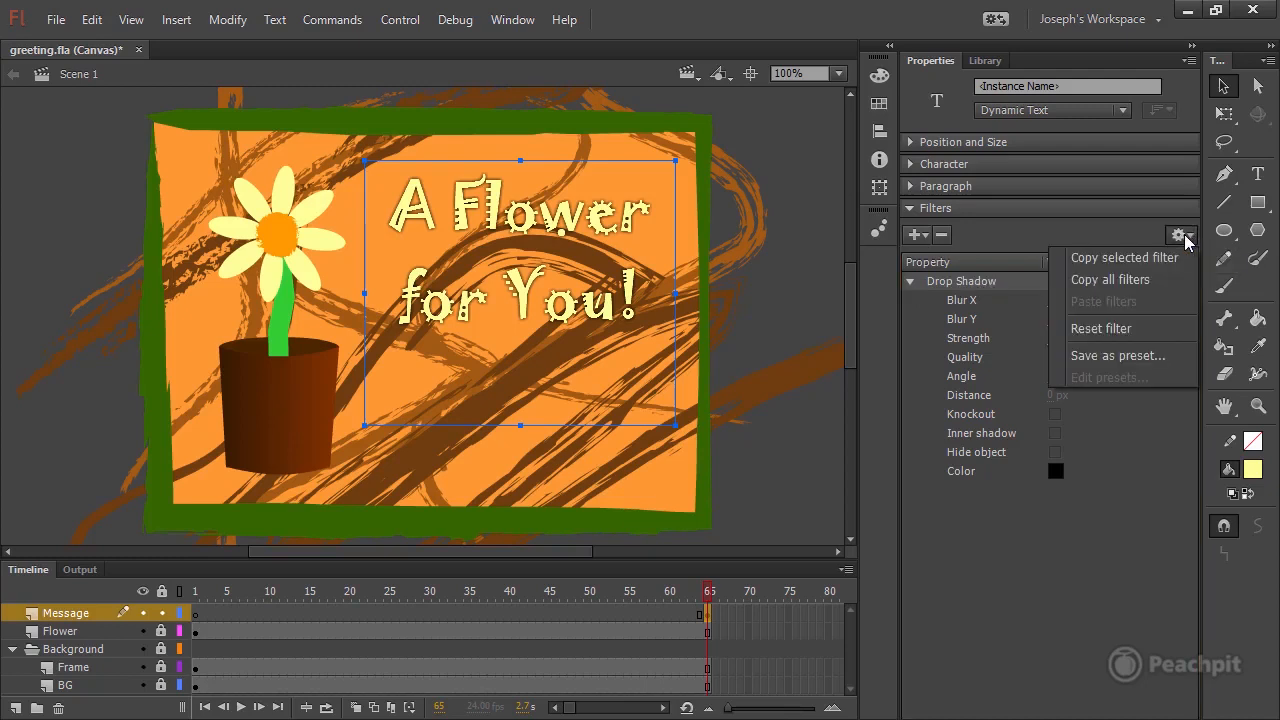
{"action": "left_click", "coordinate": [1128, 260]}
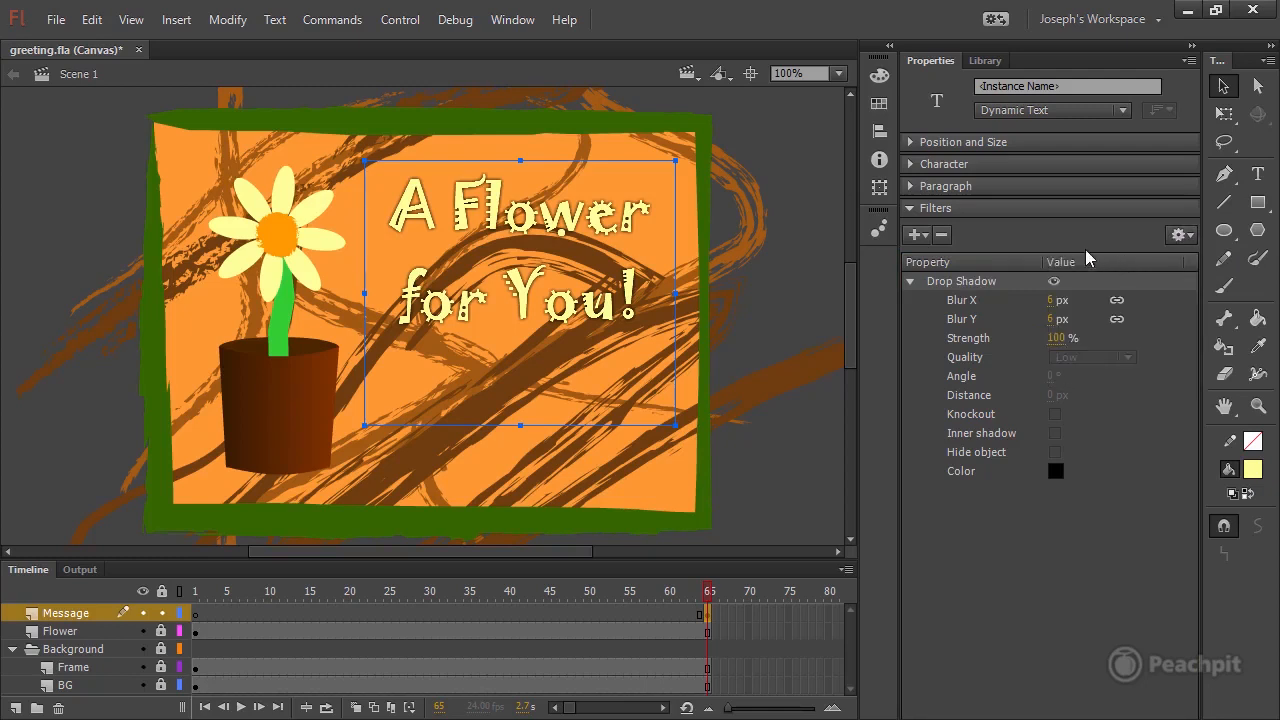
{"action": "left_click", "coordinate": [942, 235]}
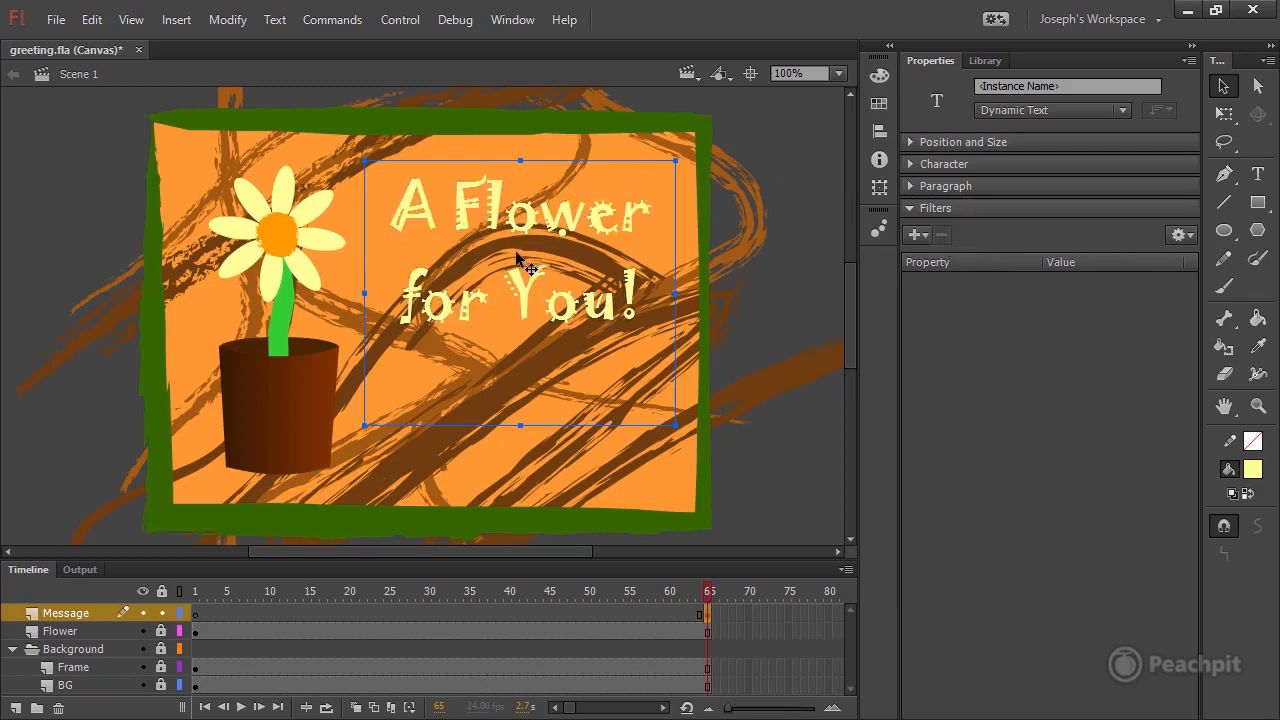
Convert the message text to a Movie Clip symbol named Message and paste the copied Drop Shadow filter onto the instance.
{"action": "left_click", "coordinate": [226, 20]}
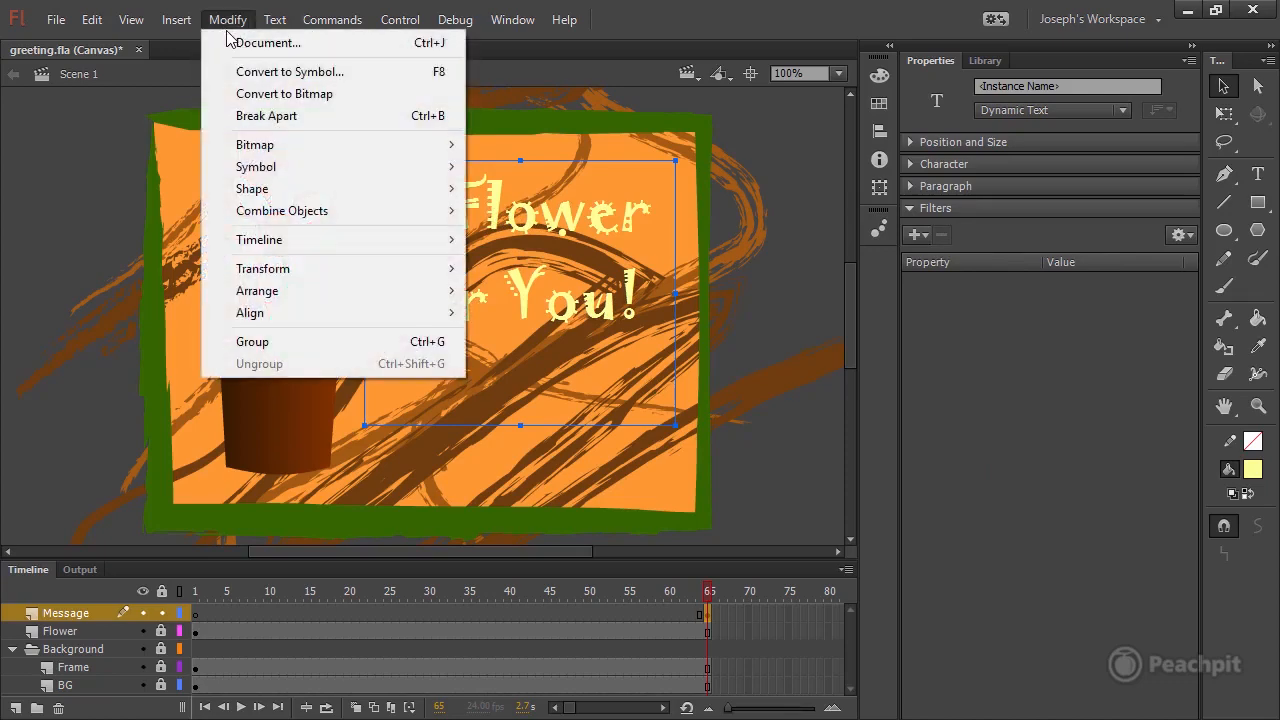
{"action": "left_click", "coordinate": [365, 74]}
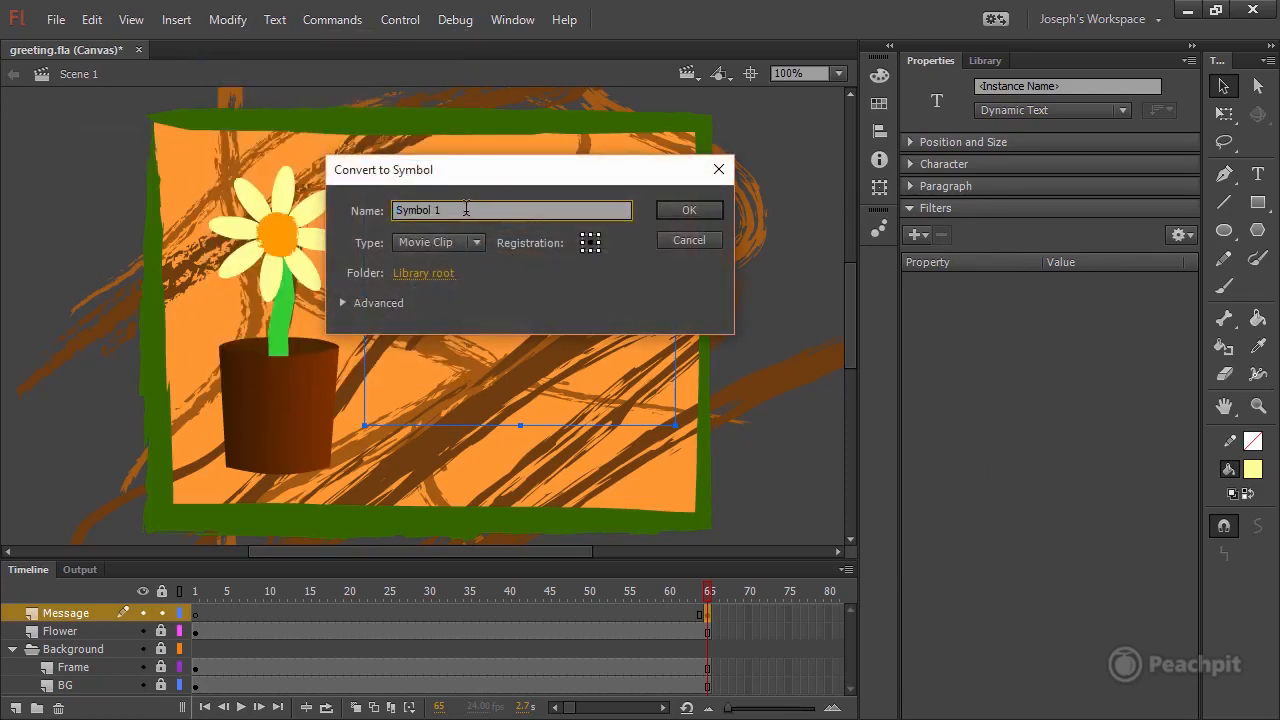
{"action": "type", "text": "Message"}
{"action": "left_click", "coordinate": [689, 211]}
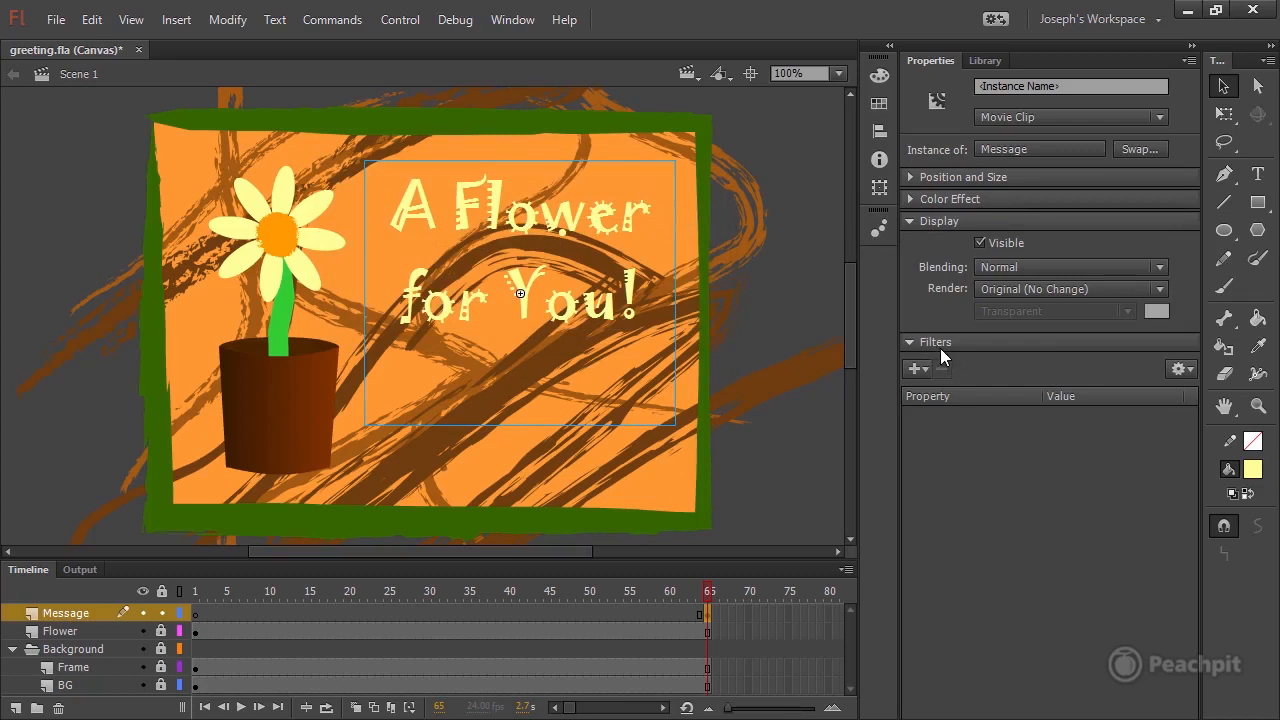
{"action": "left_click", "coordinate": [1186, 369]}
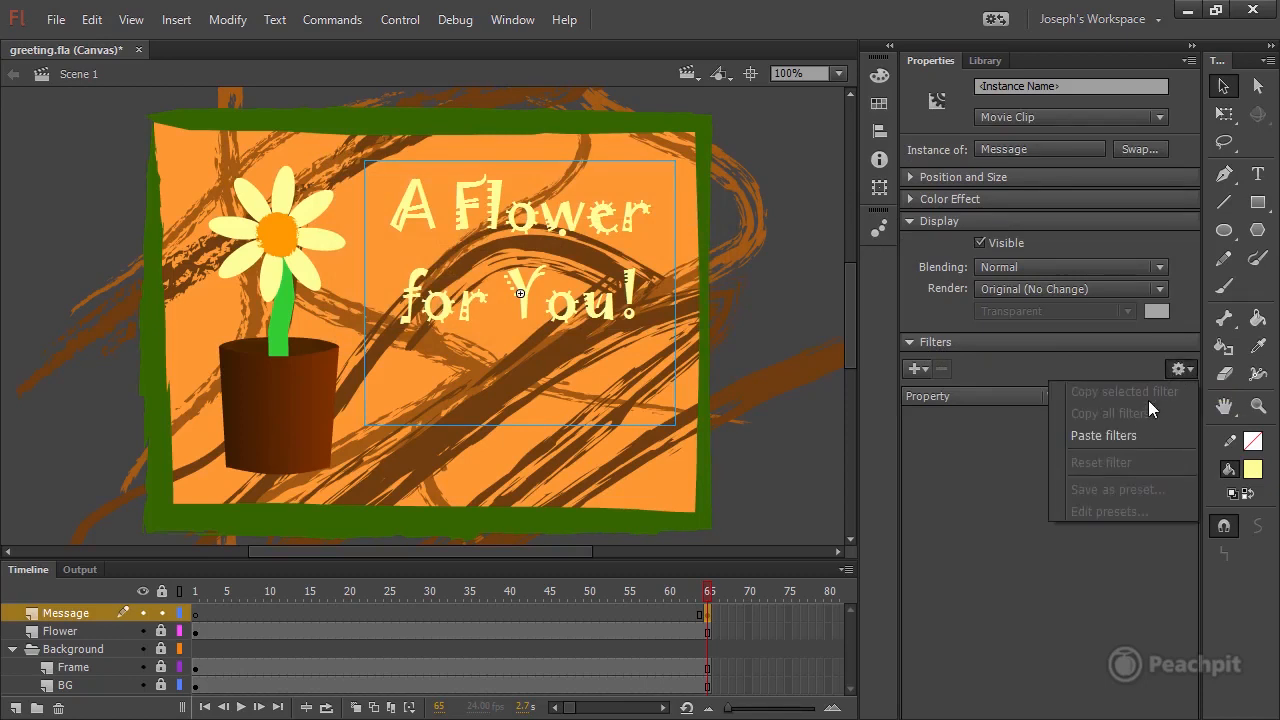
{"action": "left_click", "coordinate": [1136, 436]}
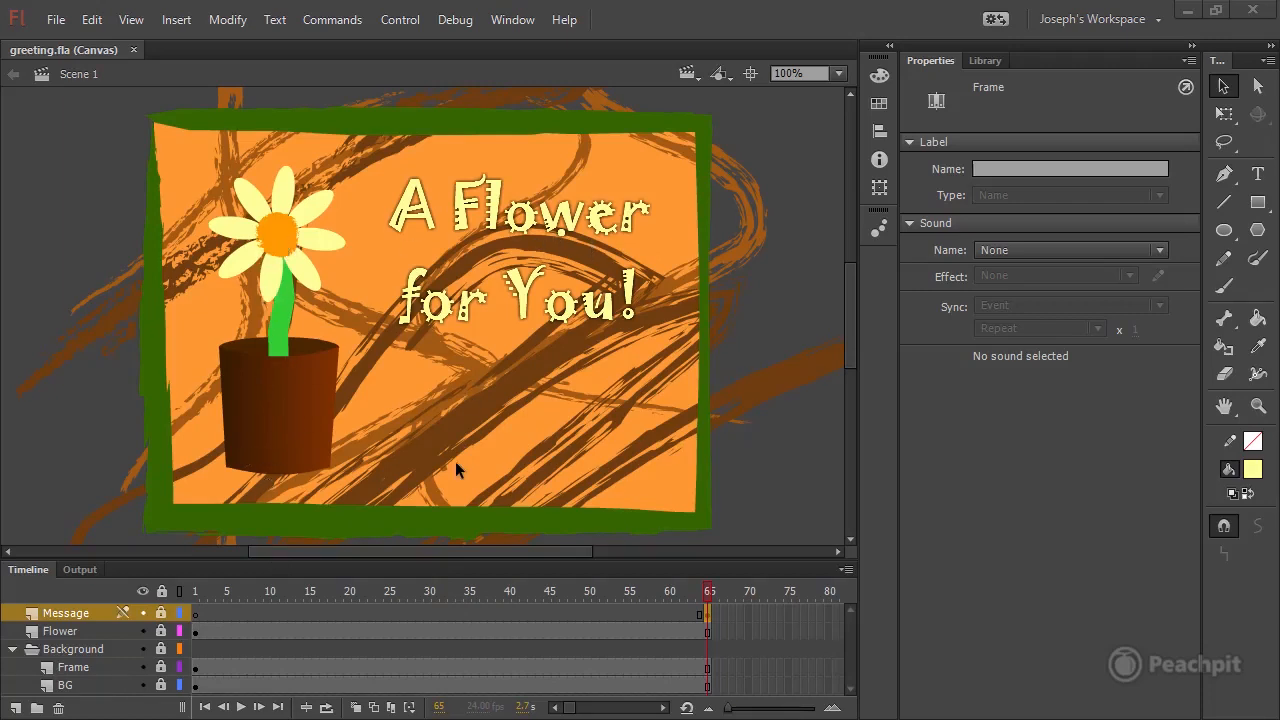
Scrub the main timeline through the appearance of the message at frame 65 and test the movie.
{"action": "left_click_drag", "start_coordinate": [452, 595], "coordinate": [732, 595]}
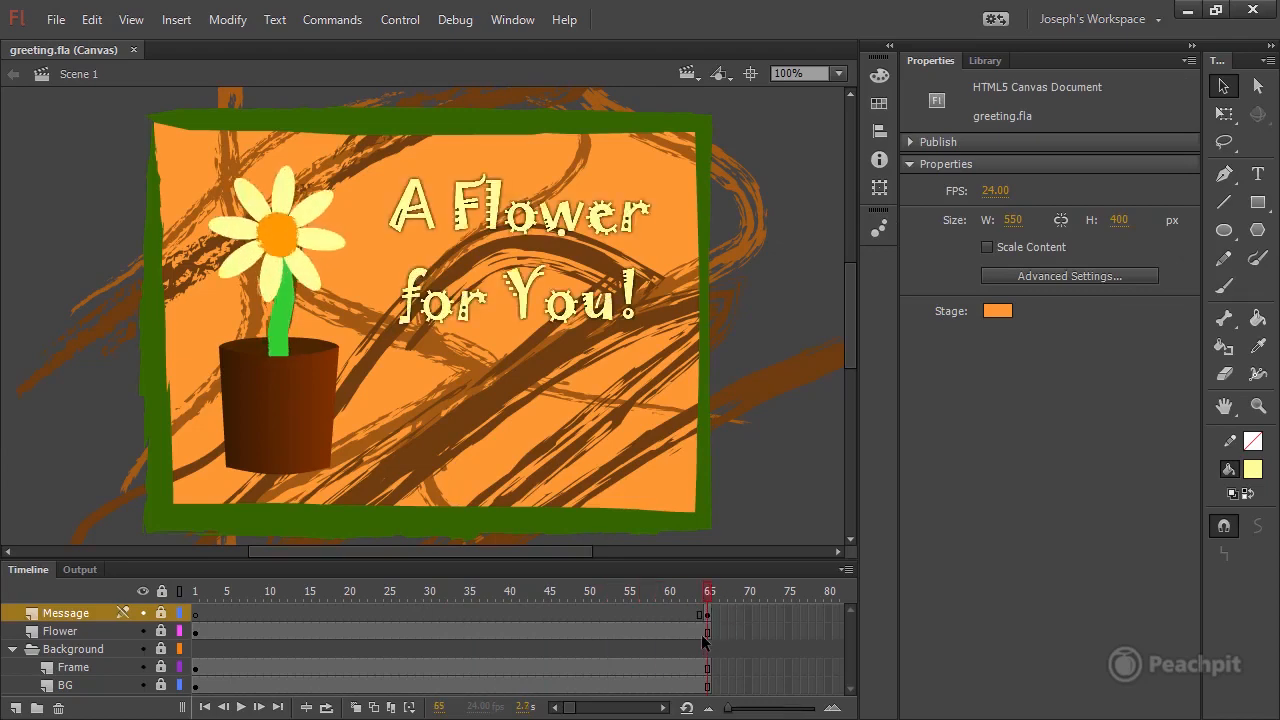
{"action": "left_click", "coordinate": [400, 22]}
{"action": "left_click", "coordinate": [479, 168]}
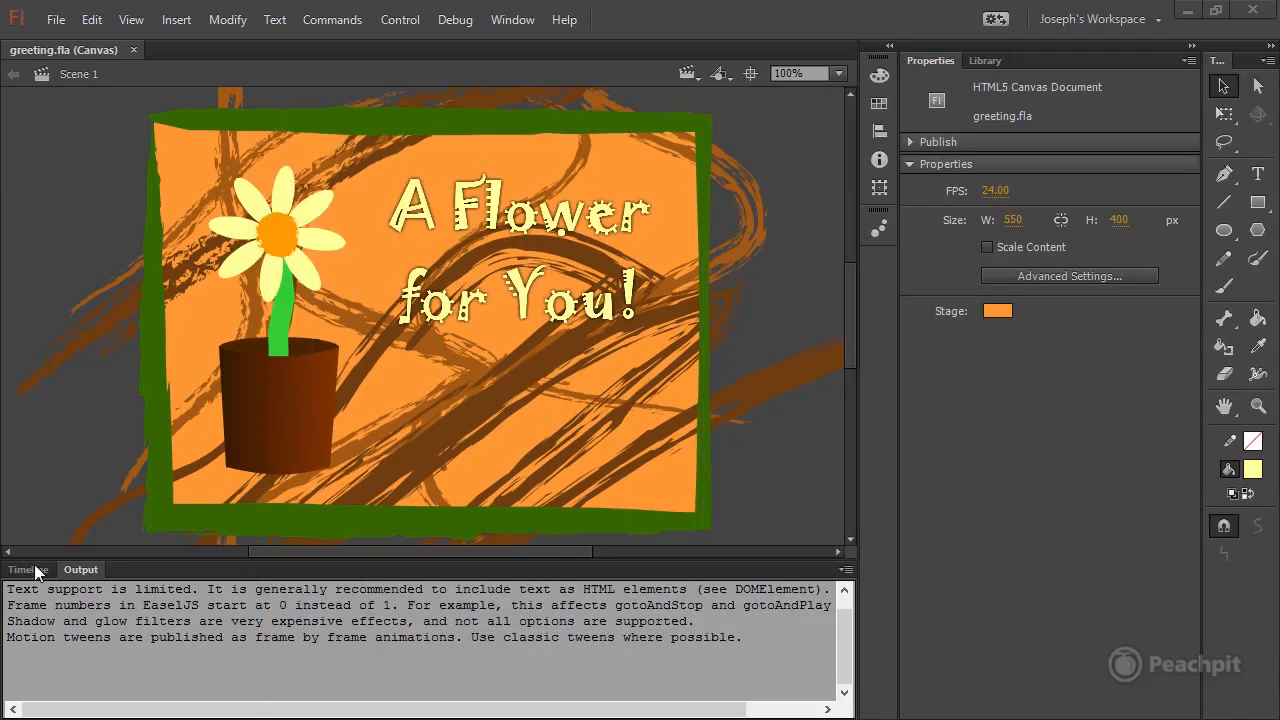
Add a new layer above the Message layer, name it Actions and lock it.
{"action": "left_click", "coordinate": [29, 570]}
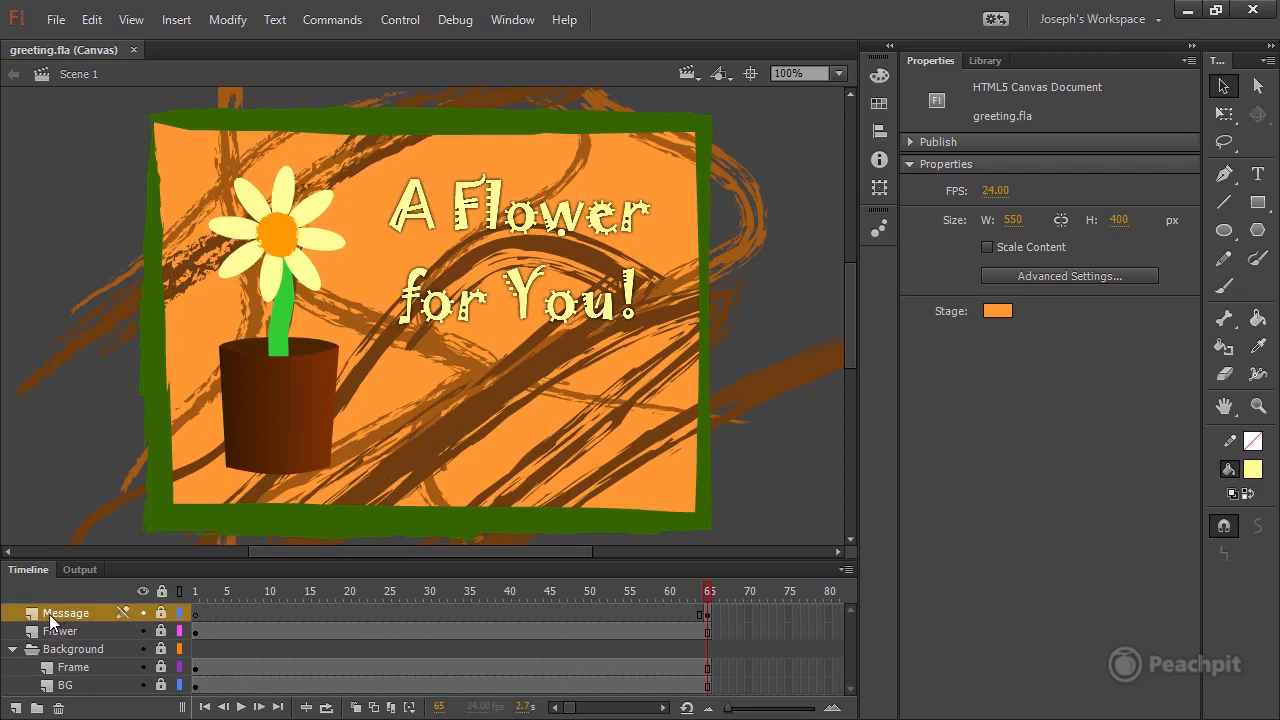
{"action": "left_click", "coordinate": [16, 708]}
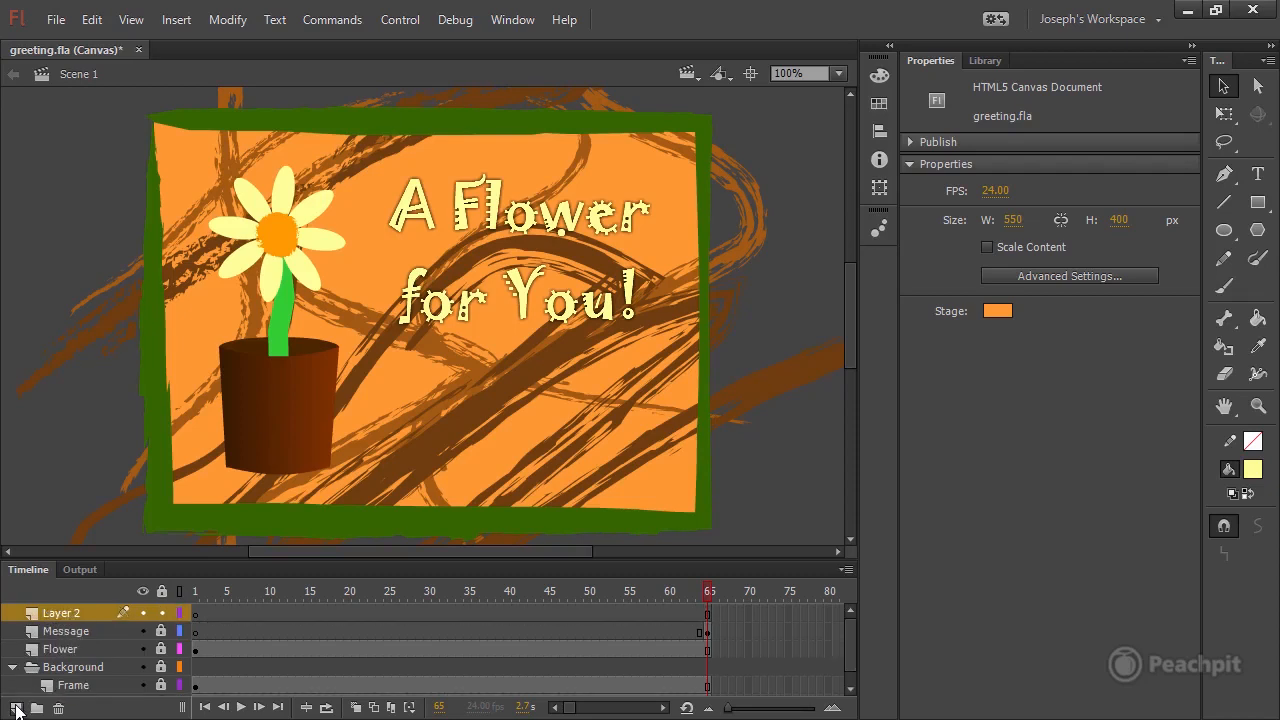
{"action": "double_click", "coordinate": [62, 613]}
{"action": "type", "text": "Actions"}
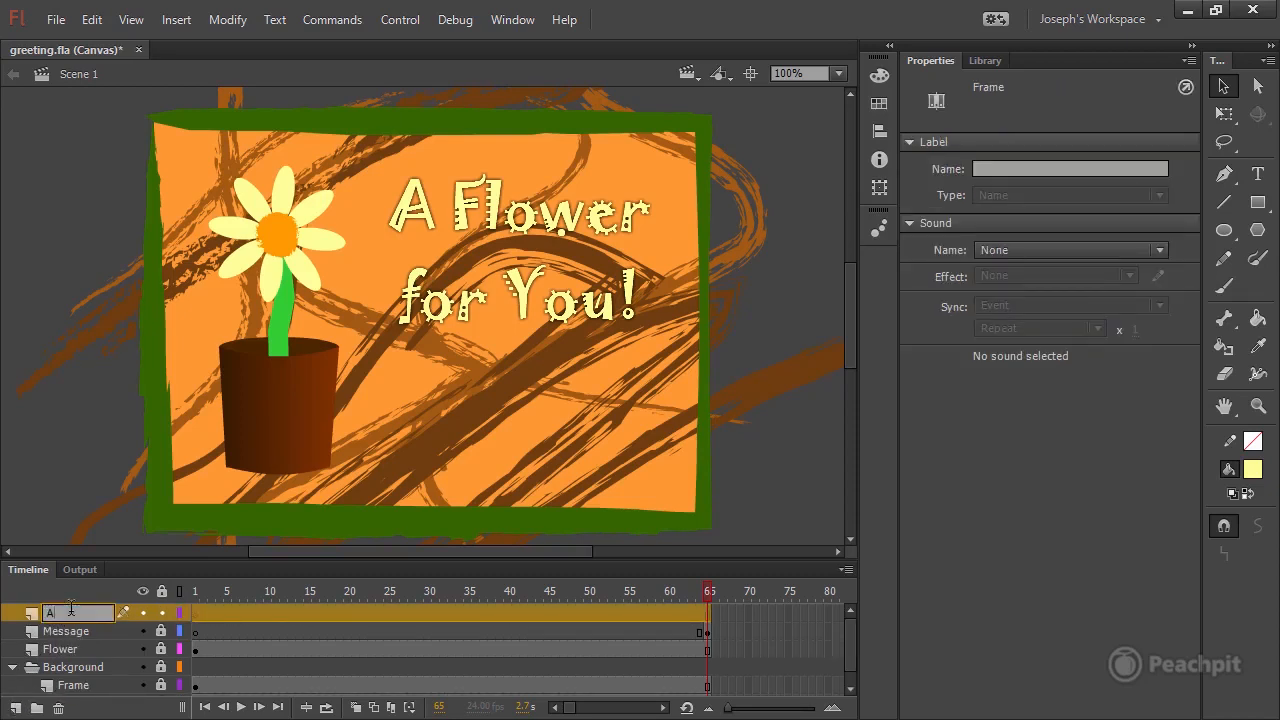
{"action": "left_click", "coordinate": [160, 613]}
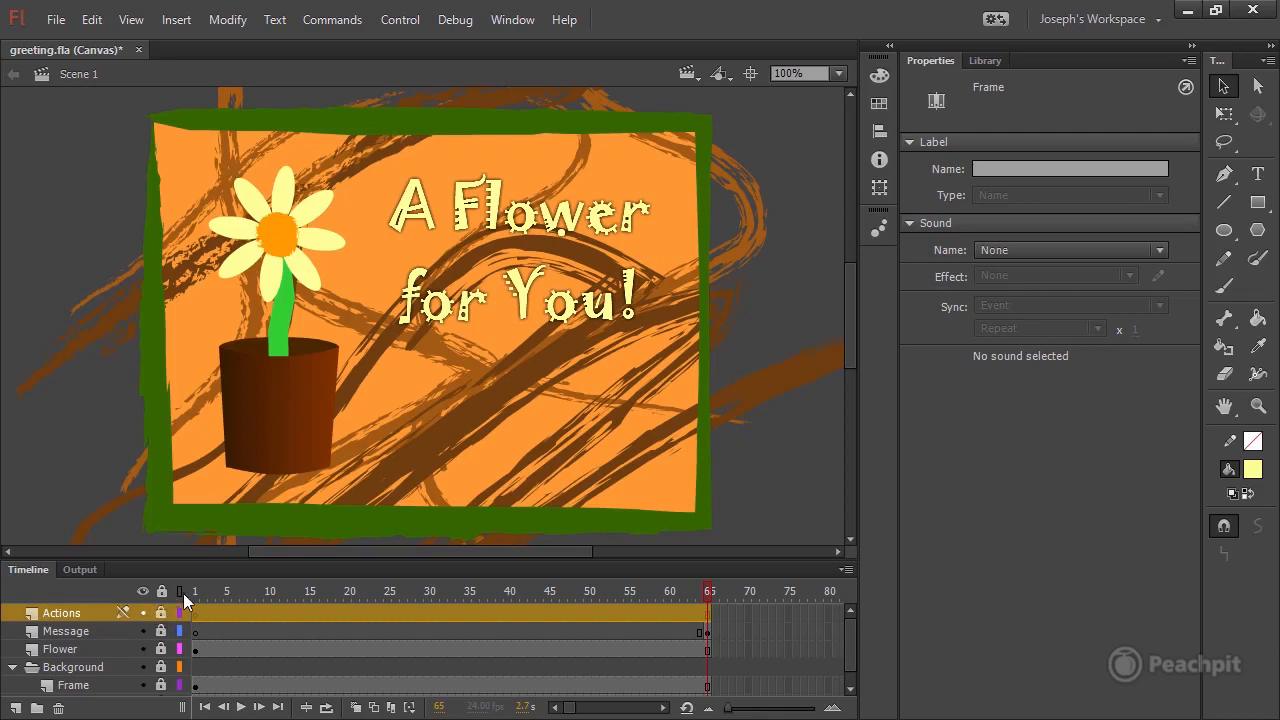
Insert a keyframe at frame 65 of the Actions layer.
{"action": "left_click", "coordinate": [195, 591]}
{"action": "left_click", "coordinate": [198, 614]}
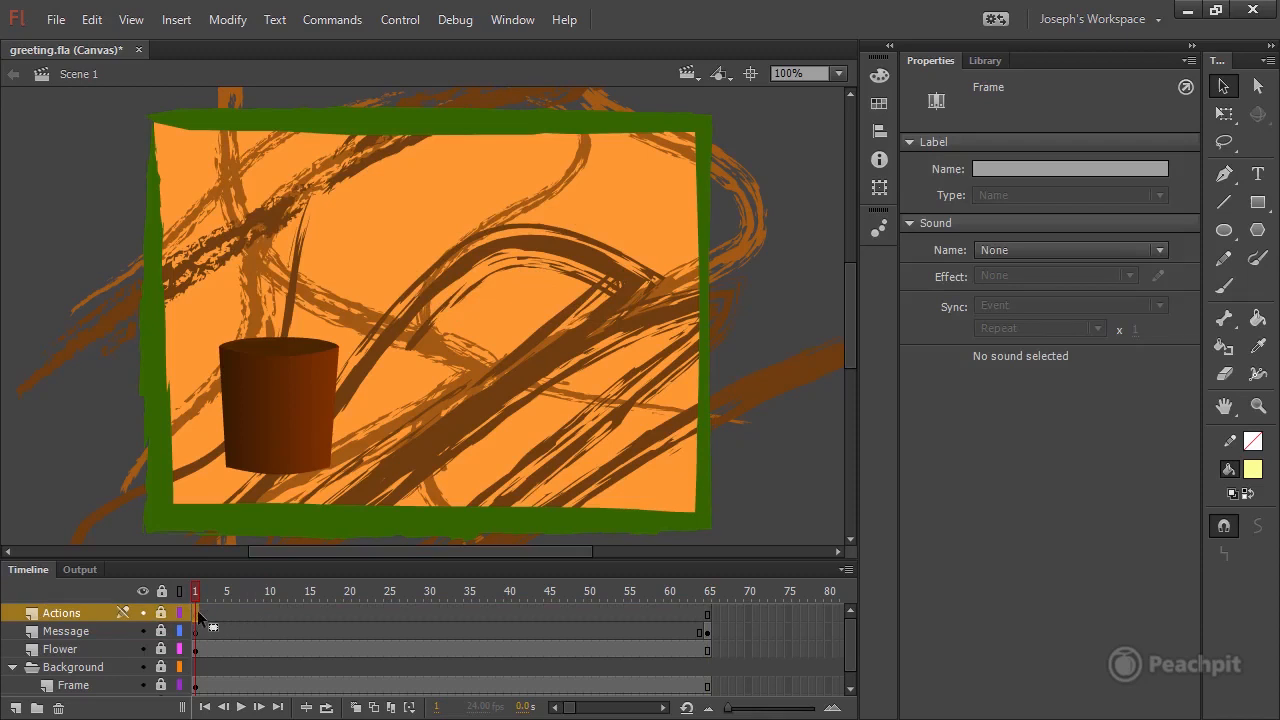
{"action": "left_click", "coordinate": [712, 593]}
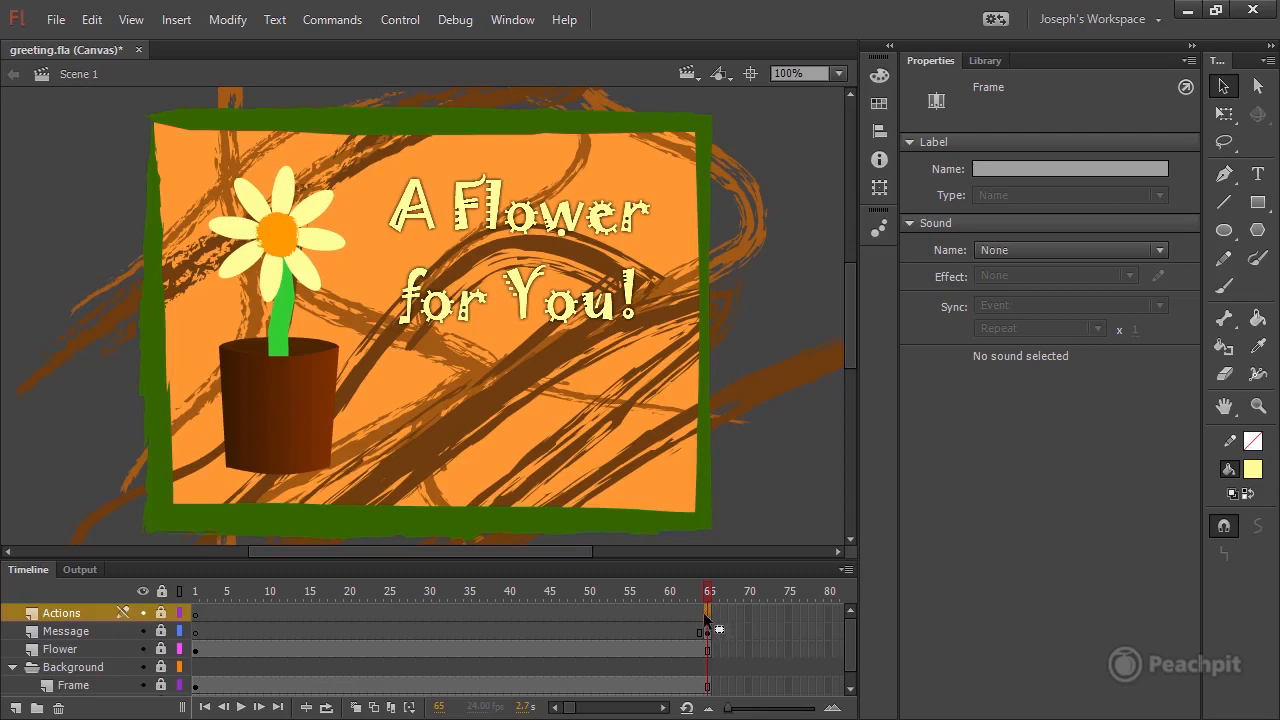
{"action": "left_click", "coordinate": [176, 19]}
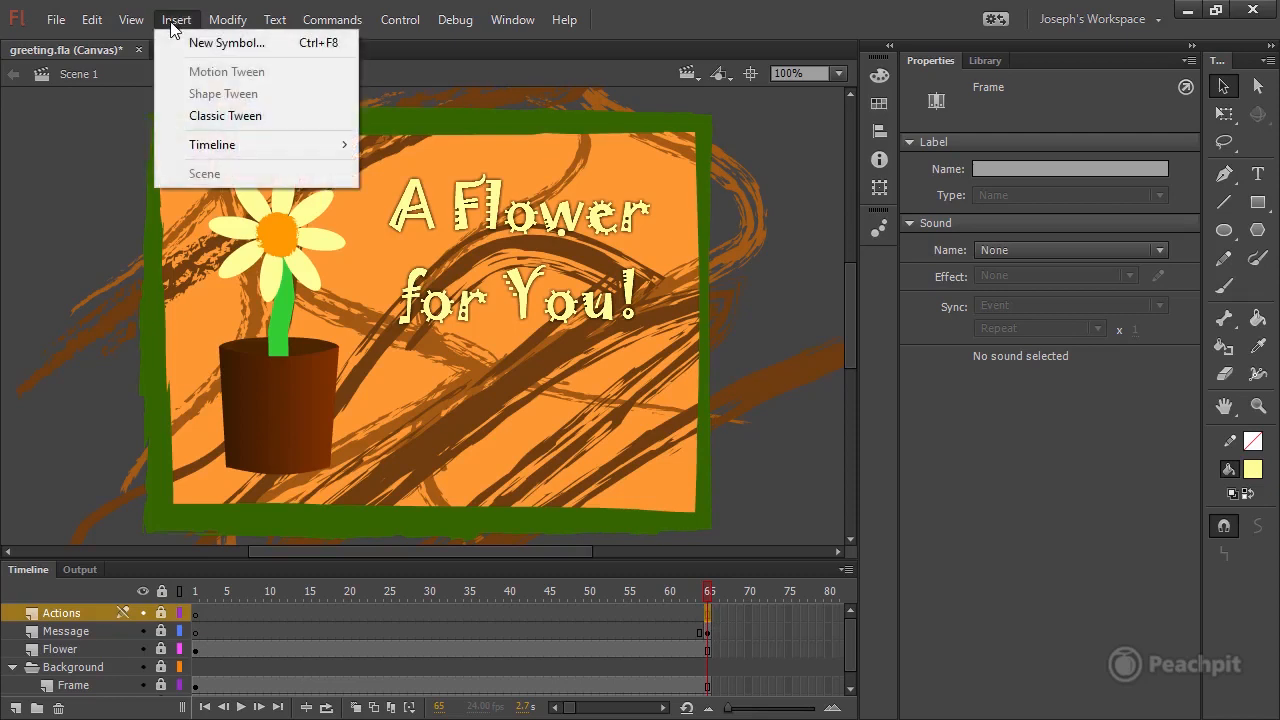
{"action": "mouse_move", "coordinate": [305, 146]}
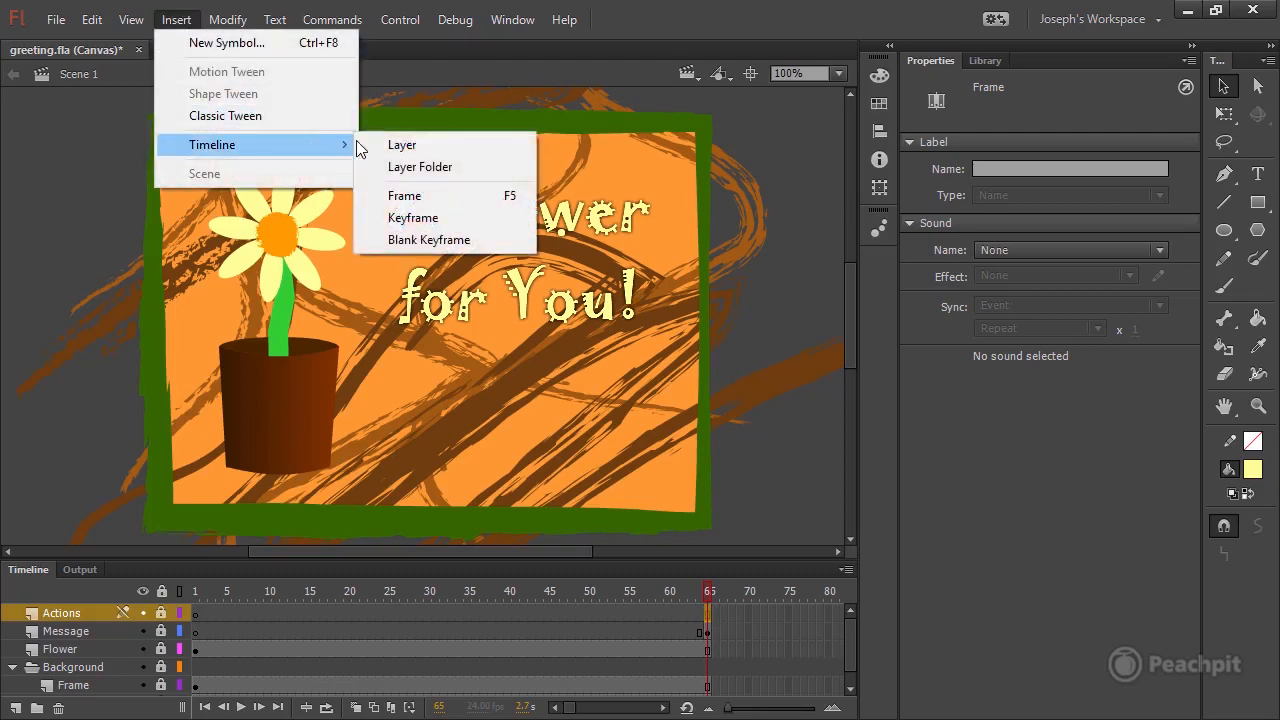
{"action": "left_click", "coordinate": [446, 219]}
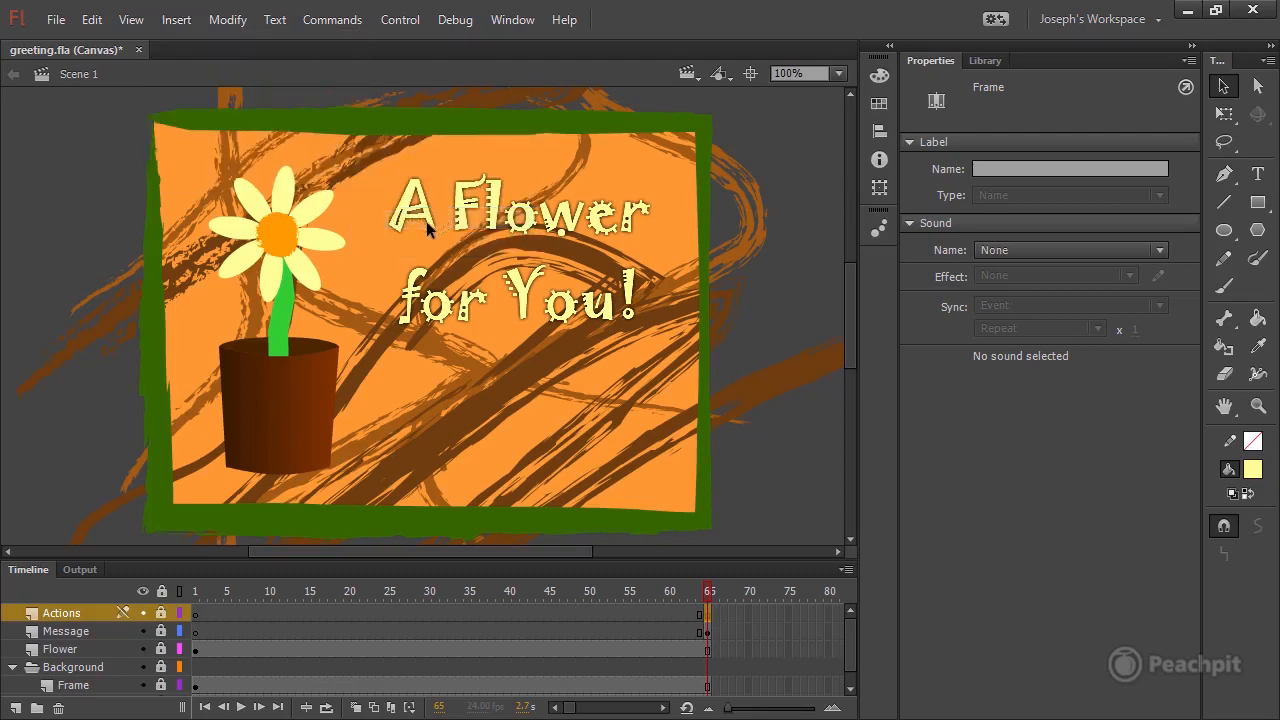
Select the frame 65 keyframe on the Actions layer and open its script for editing.
{"action": "mouse_move", "coordinate": [708, 592]}
{"action": "left_mouse_down"}
{"action": "mouse_move", "coordinate": [643, 592]}
{"action": "mouse_move", "coordinate": [726, 594]}
{"action": "left_mouse_up"}
{"action": "left_click", "coordinate": [706, 613]}
{"action": "left_click", "coordinate": [514, 22]}
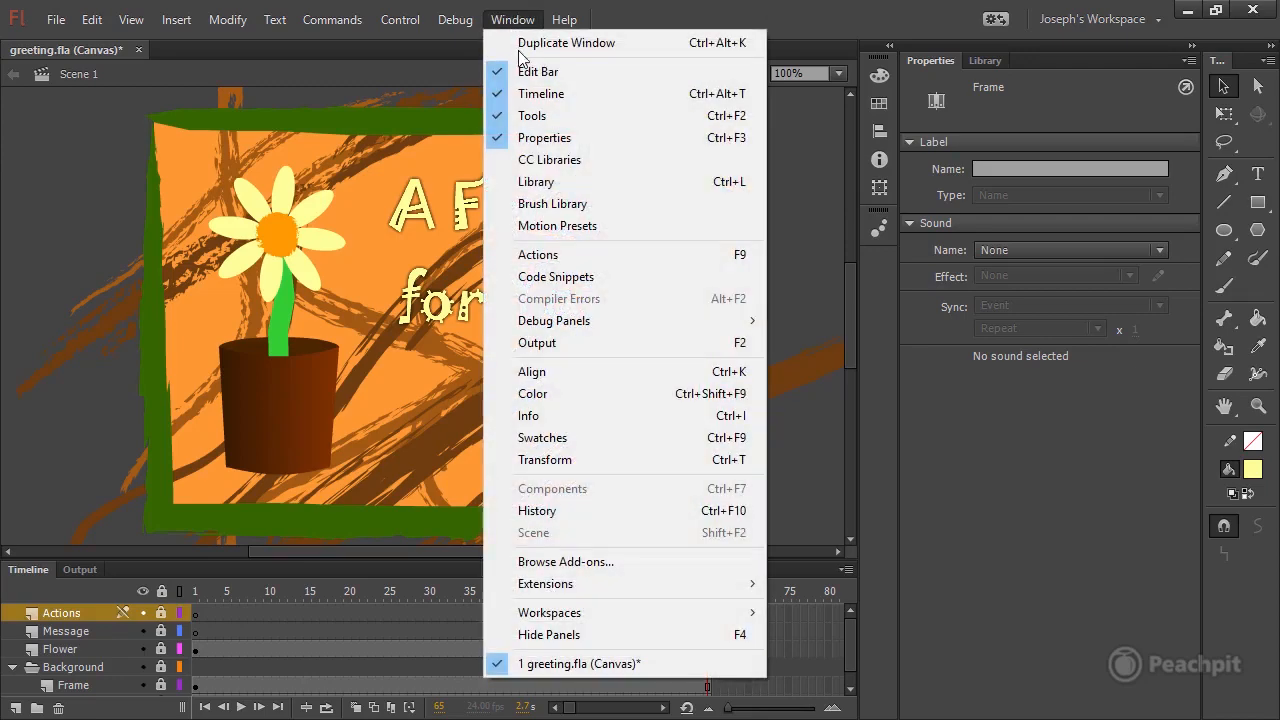
{"action": "left_click", "coordinate": [608, 257]}
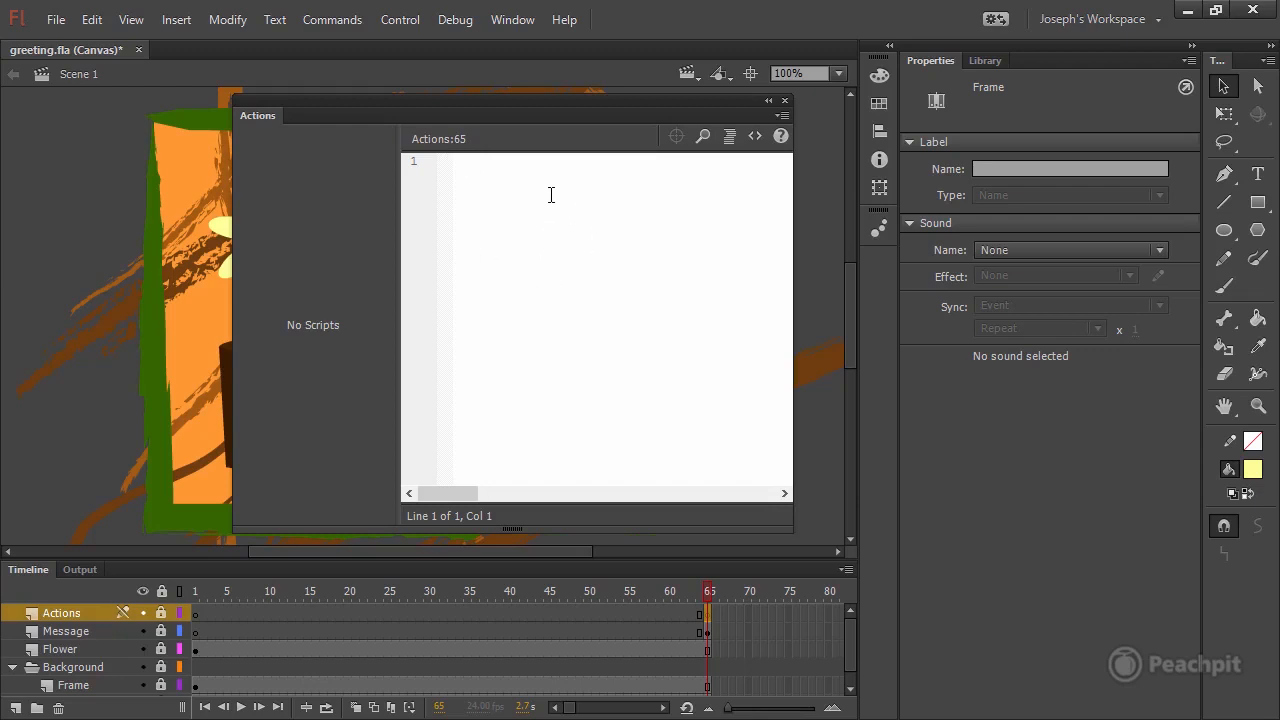
{"action": "type", "text": "this."}
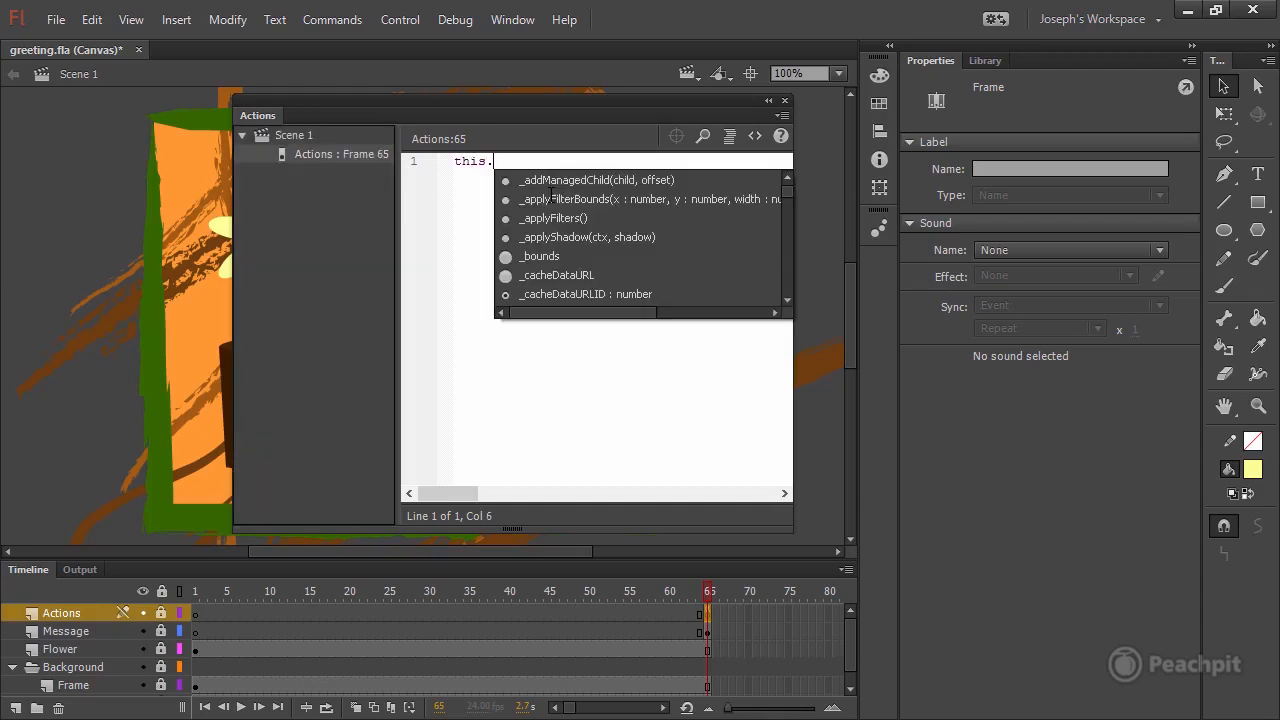
{"action": "key", "text": "Down"}
{"action": "key", "text": "Down"}
{"action": "key", "text": "Down"}
{"action": "key", "text": "Down"}
{"action": "key", "text": "Down"}
{"action": "key", "text": "Down"}
{"action": "key", "text": "Down"}
{"action": "key", "text": "Down"}
{"action": "key", "text": "Down"}
{"action": "key", "text": "Down"}
{"action": "key", "text": "Down"}
{"action": "key", "text": "Down"}
{"action": "key", "text": "Down"}
{"action": "key", "text": "Down"}
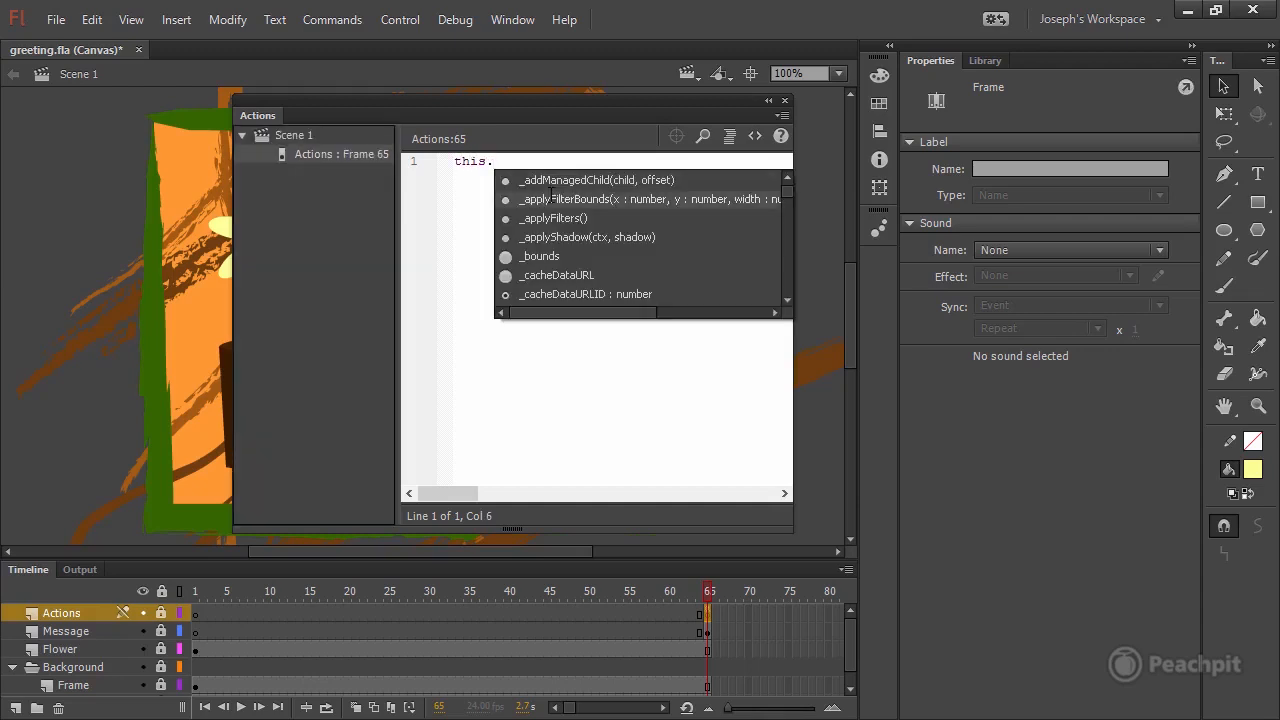
{"action": "key", "text": "Down"}
{"action": "key", "text": "Down"}
{"action": "key", "text": "Down"}
{"action": "key", "text": "Down"}
{"action": "key", "text": "Down"}
{"action": "key", "text": "Down"}
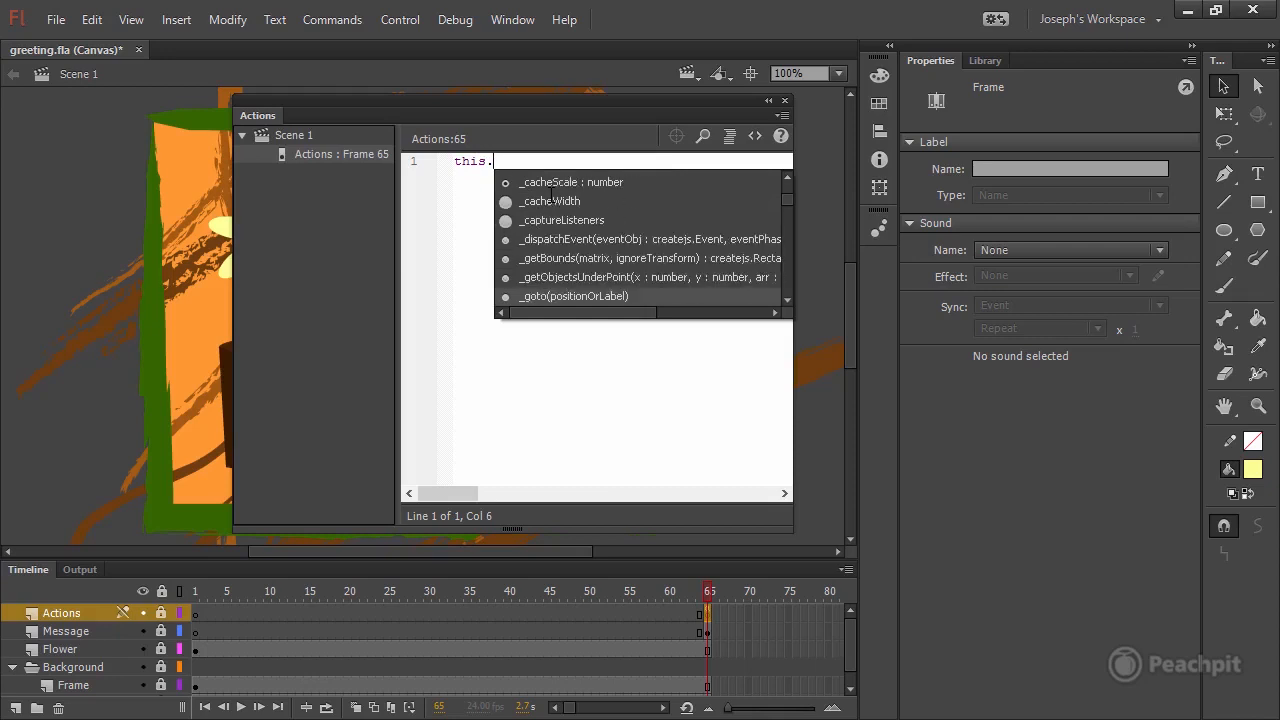
{"action": "key", "text": "Down"}
{"action": "key", "text": "Down"}
{"action": "key", "text": "Down"}
{"action": "key", "text": "Down"}
{"action": "key", "text": "Down"}
{"action": "key", "text": "Down"}
{"action": "key", "text": "Down"}
{"action": "key", "text": "Down"}
{"action": "key", "text": "Down"}
{"action": "key", "text": "Down"}
{"action": "key", "text": "Down"}
{"action": "key", "text": "Down"}
{"action": "key", "text": "Down"}
{"action": "key", "text": "Down"}
{"action": "key", "text": "Down"}
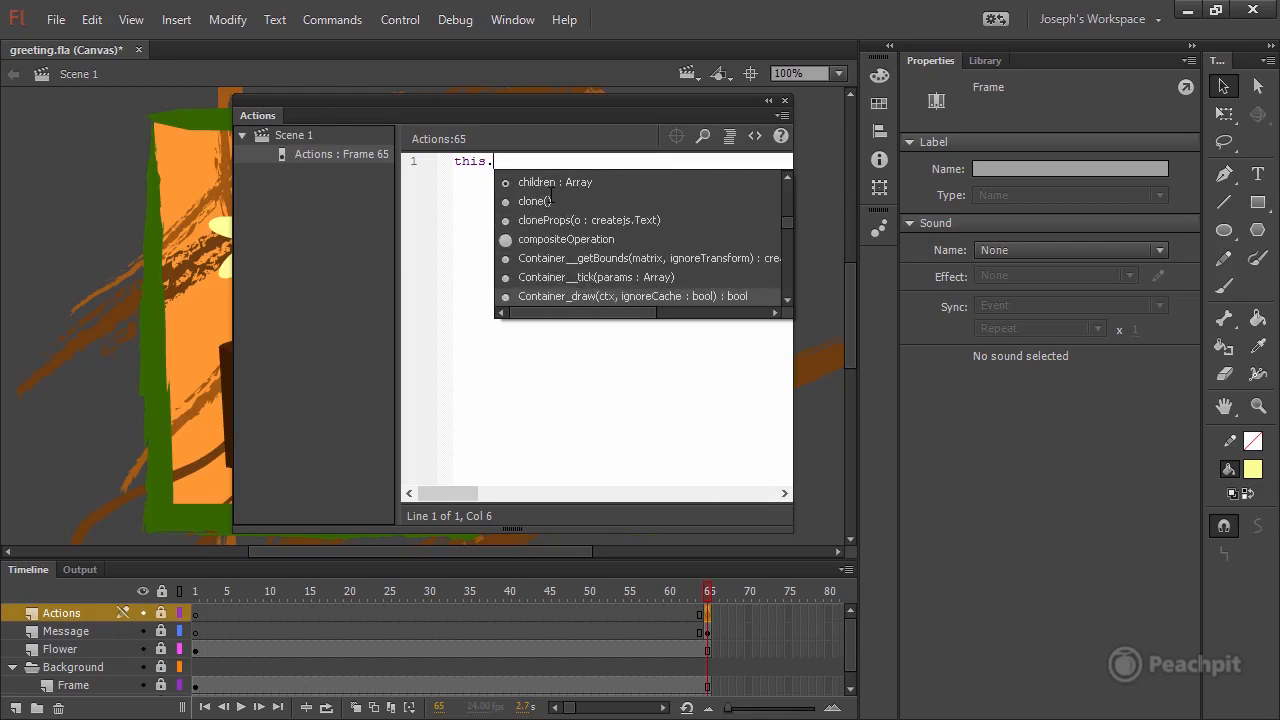
{"action": "key", "text": "BackSpace"}
{"action": "key", "text": "BackSpace"}
{"action": "key", "text": "BackSpace"}
{"action": "key", "text": "BackSpace"}
{"action": "key", "text": "BackSpace"}
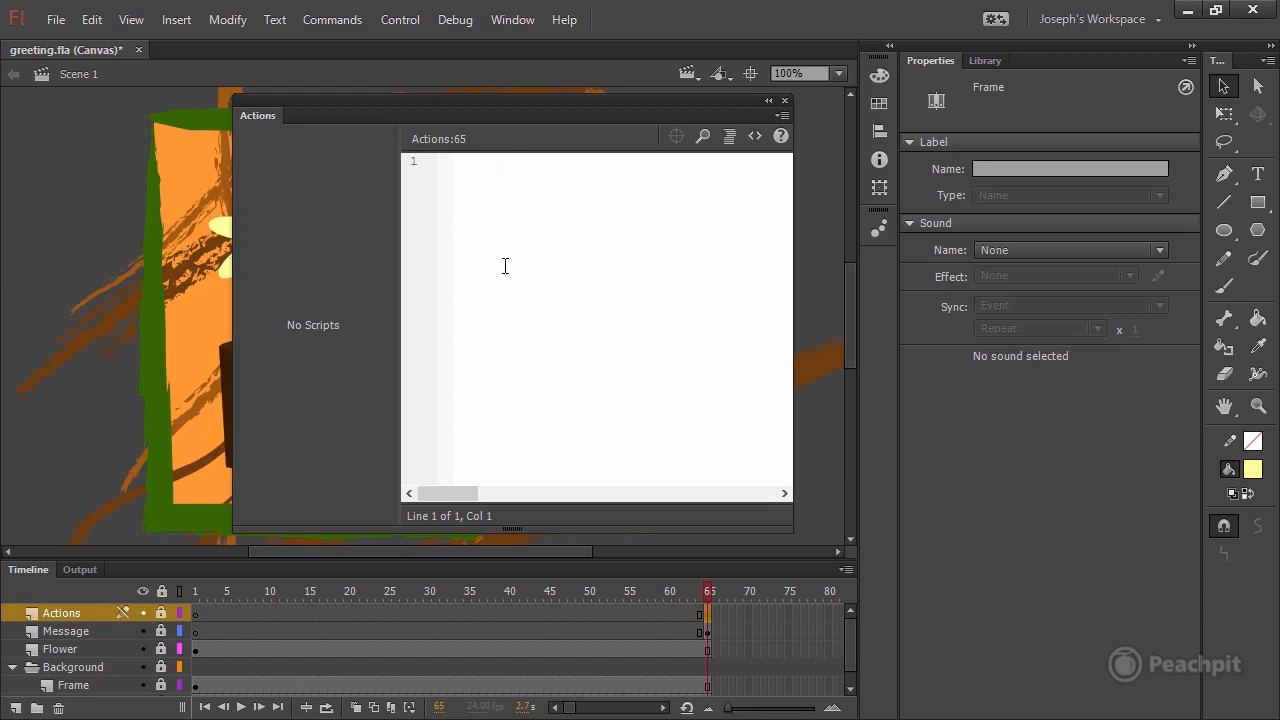
Add the HTML5 Canvas Timeline Navigation code snippet "Stop at this Frame" to frame 65 of the Actions layer.
{"action": "left_click", "coordinate": [753, 146]}
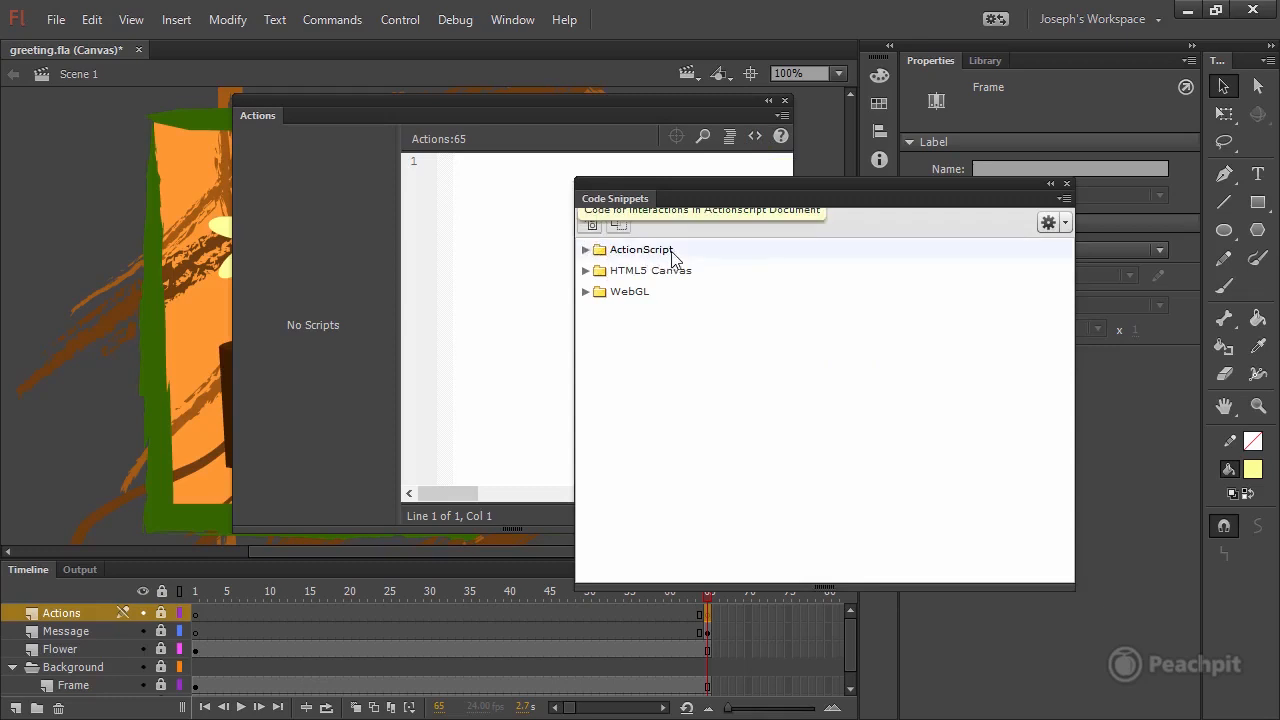
{"action": "left_click", "coordinate": [665, 256]}
{"action": "left_click", "coordinate": [667, 277]}
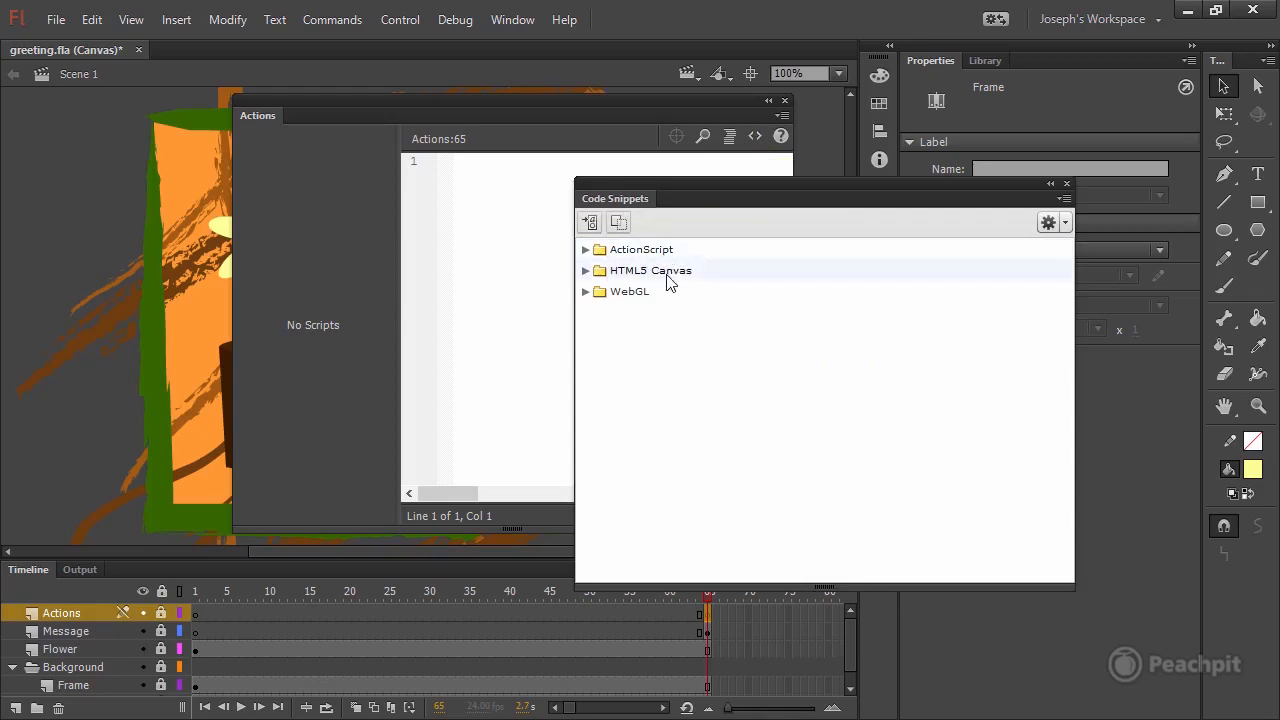
{"action": "left_click", "coordinate": [655, 295]}
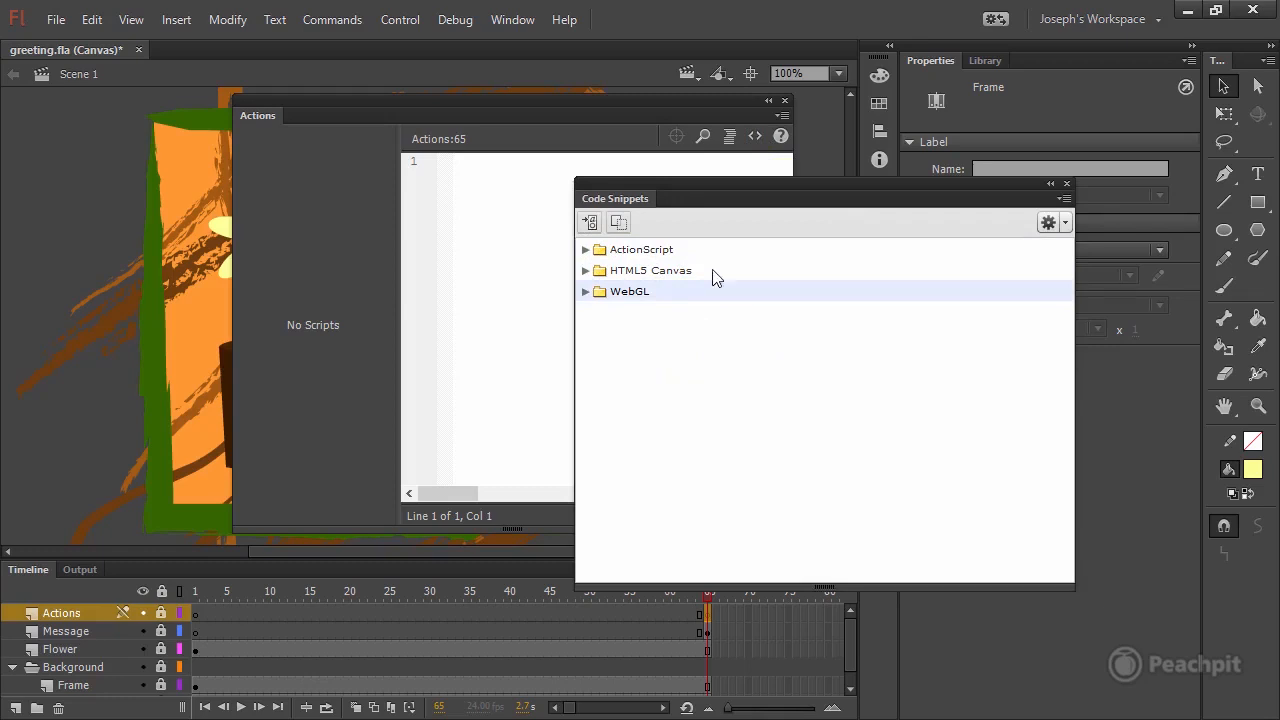
{"action": "left_click", "coordinate": [586, 270]}
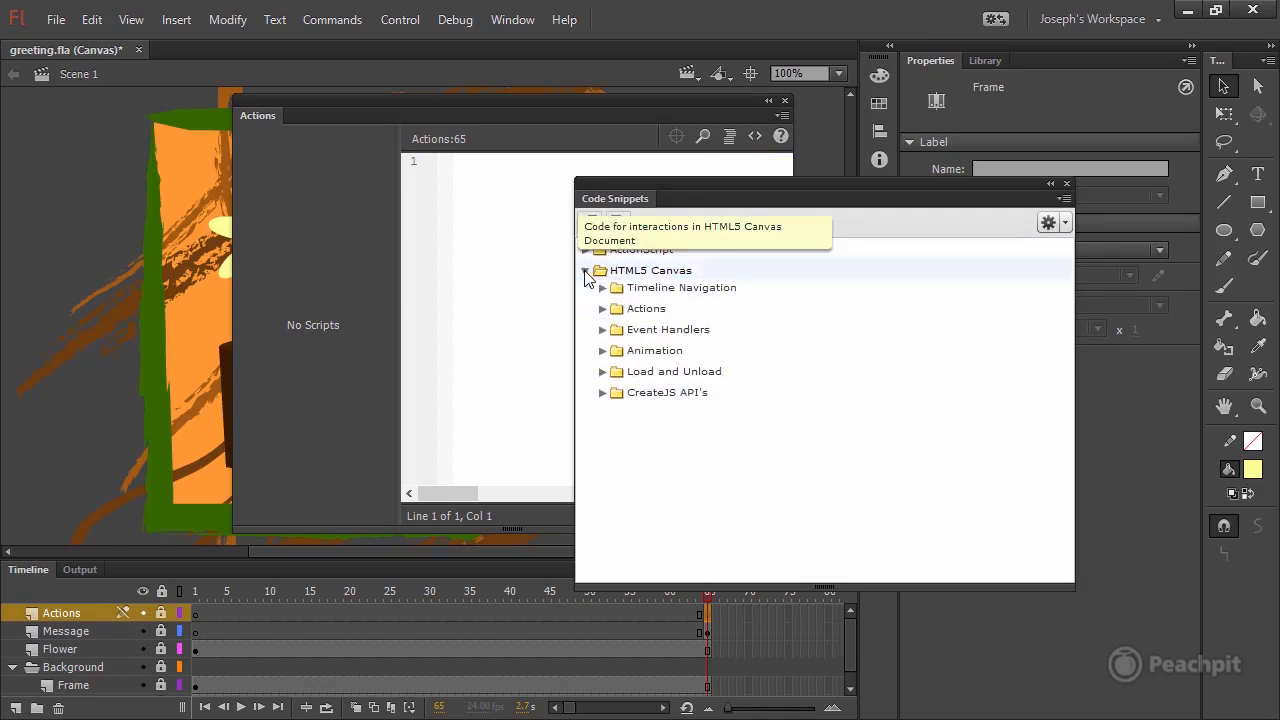
{"action": "double_click", "coordinate": [712, 293]}
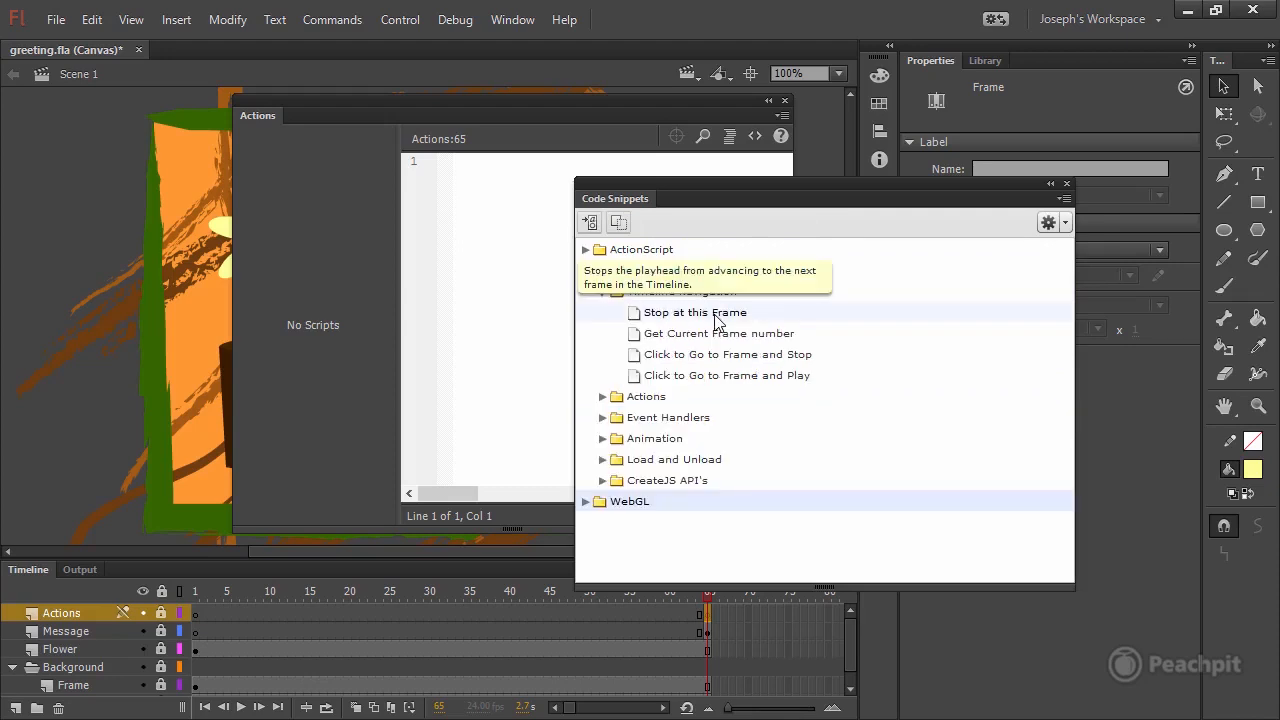
{"action": "left_click", "coordinate": [697, 318]}
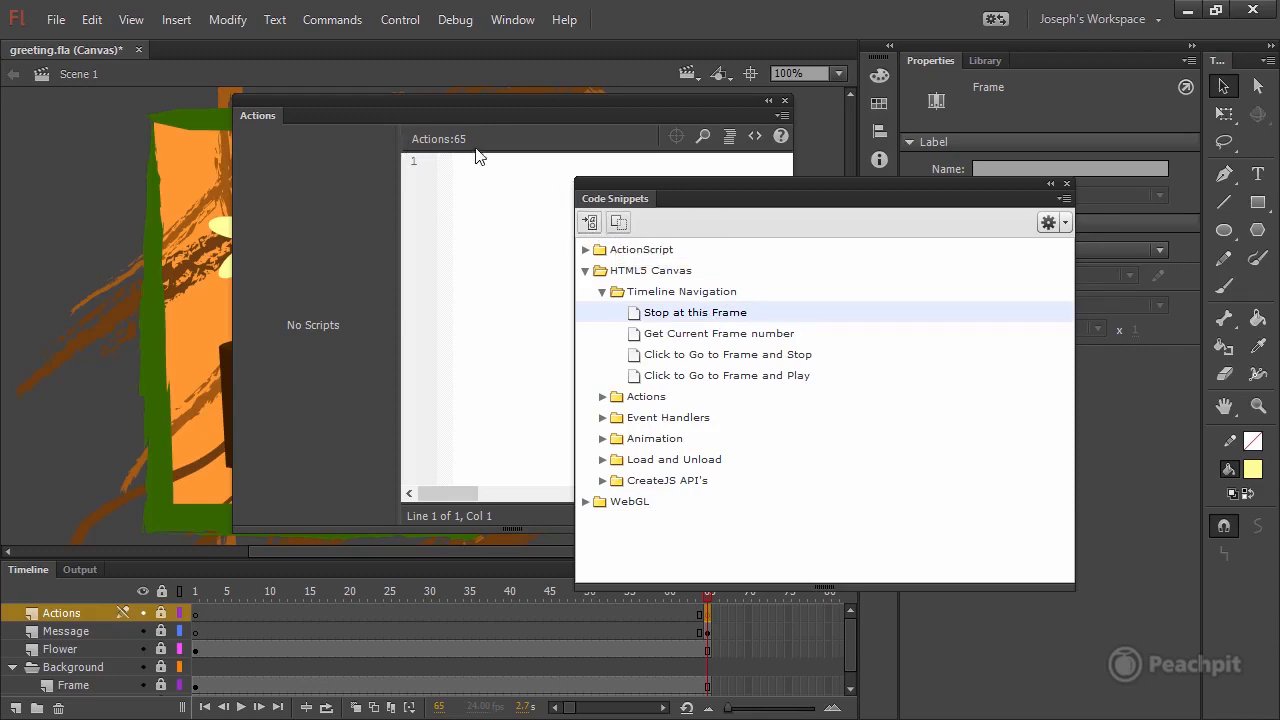
{"action": "left_click", "coordinate": [591, 224]}
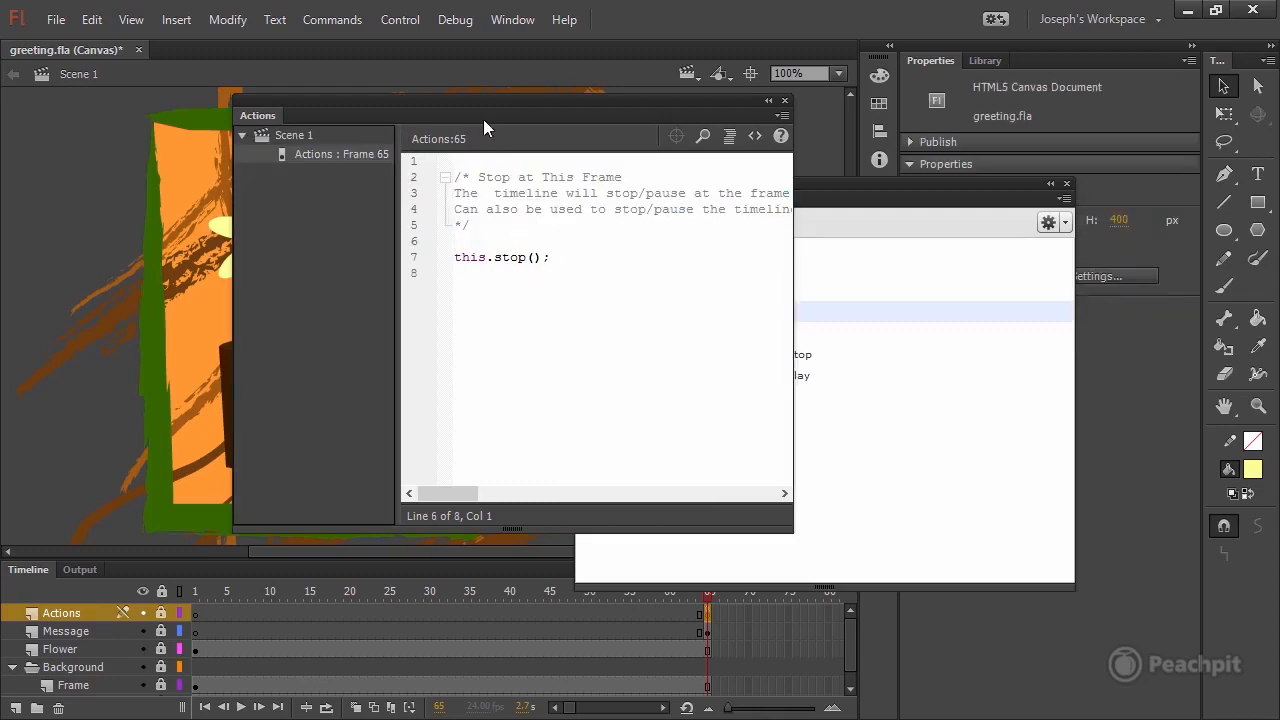
Collapse the script navigator, resize the Actions editor so the whole comment fits, and close Code Snippets.
{"action": "left_click_drag", "start_coordinate": [498, 99], "coordinate": [443, 102]}
{"action": "left_click_drag", "start_coordinate": [742, 545], "coordinate": [1056, 606]}
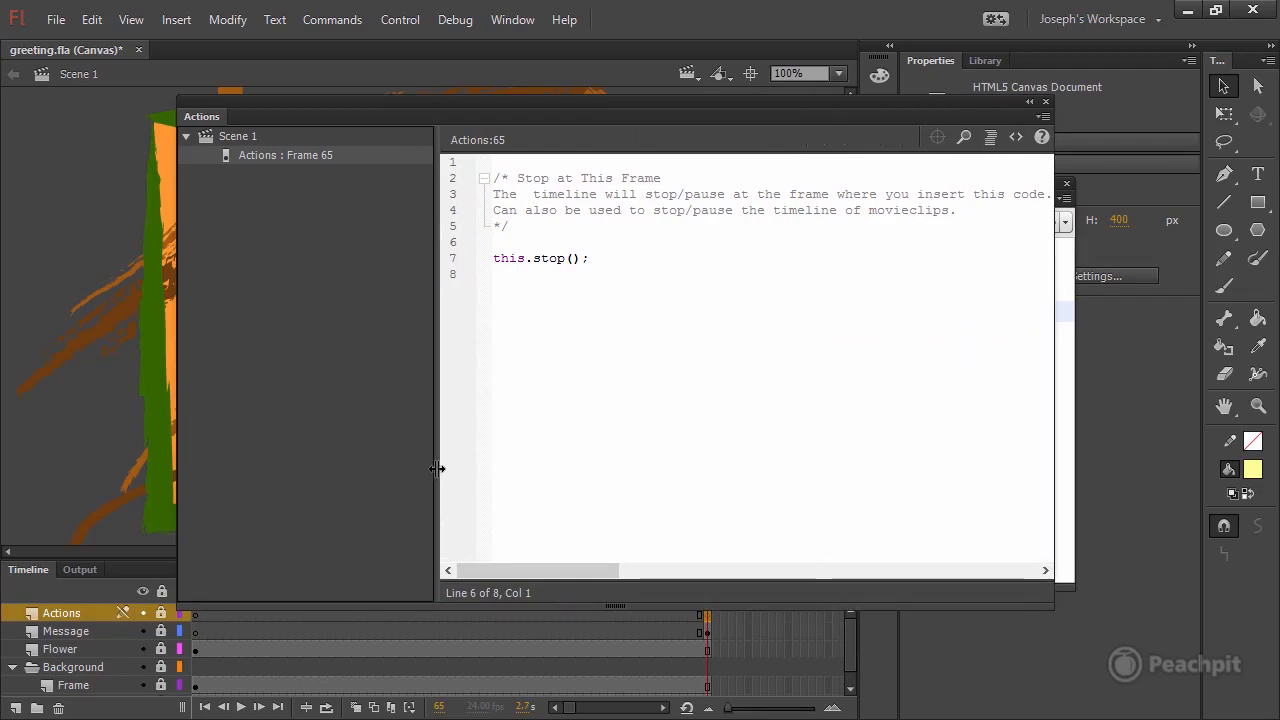
{"action": "left_click_drag", "start_coordinate": [437, 466], "coordinate": [353, 466]}
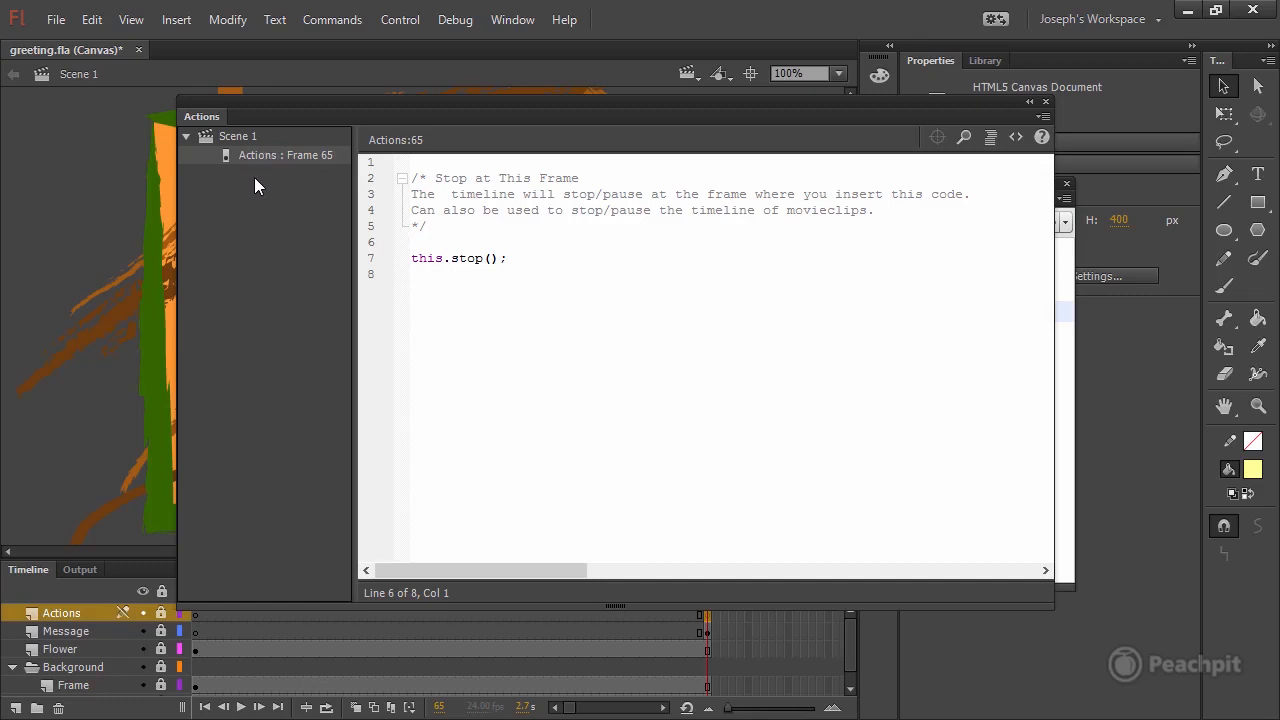
{"action": "left_click_drag", "start_coordinate": [354, 292], "coordinate": [170, 303]}
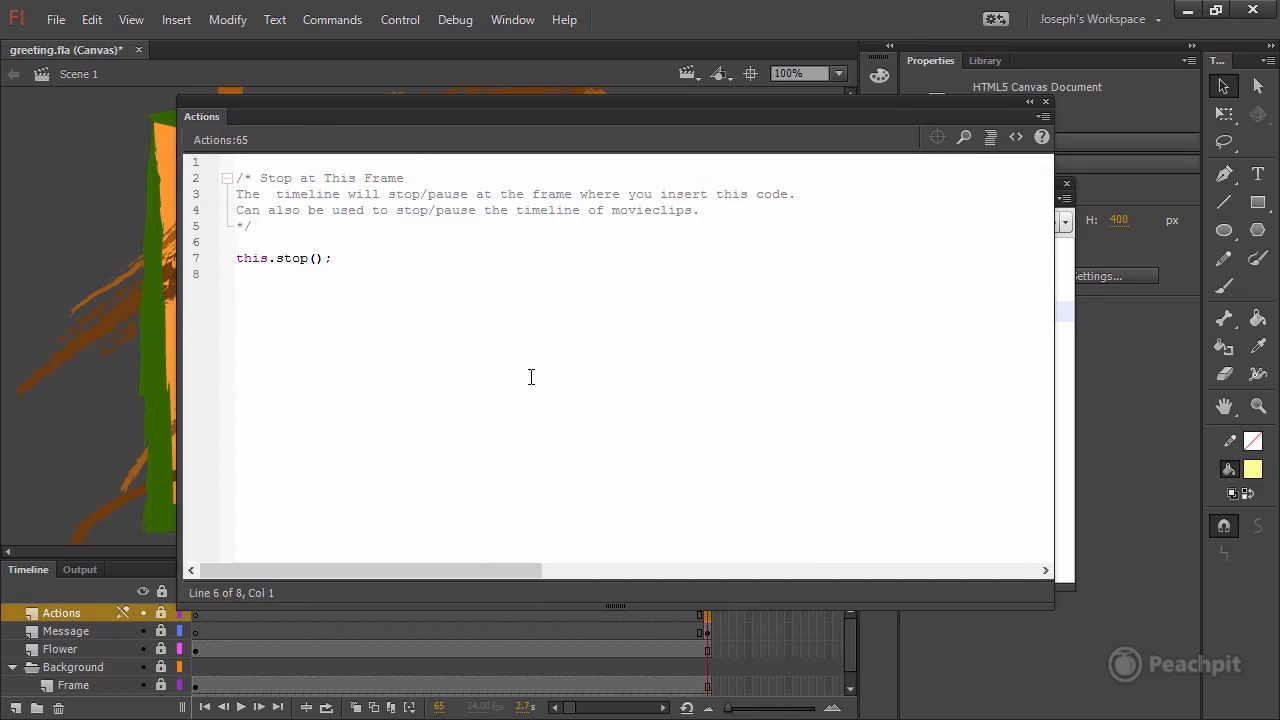
{"action": "left_click_drag", "start_coordinate": [1053, 609], "coordinate": [823, 474]}
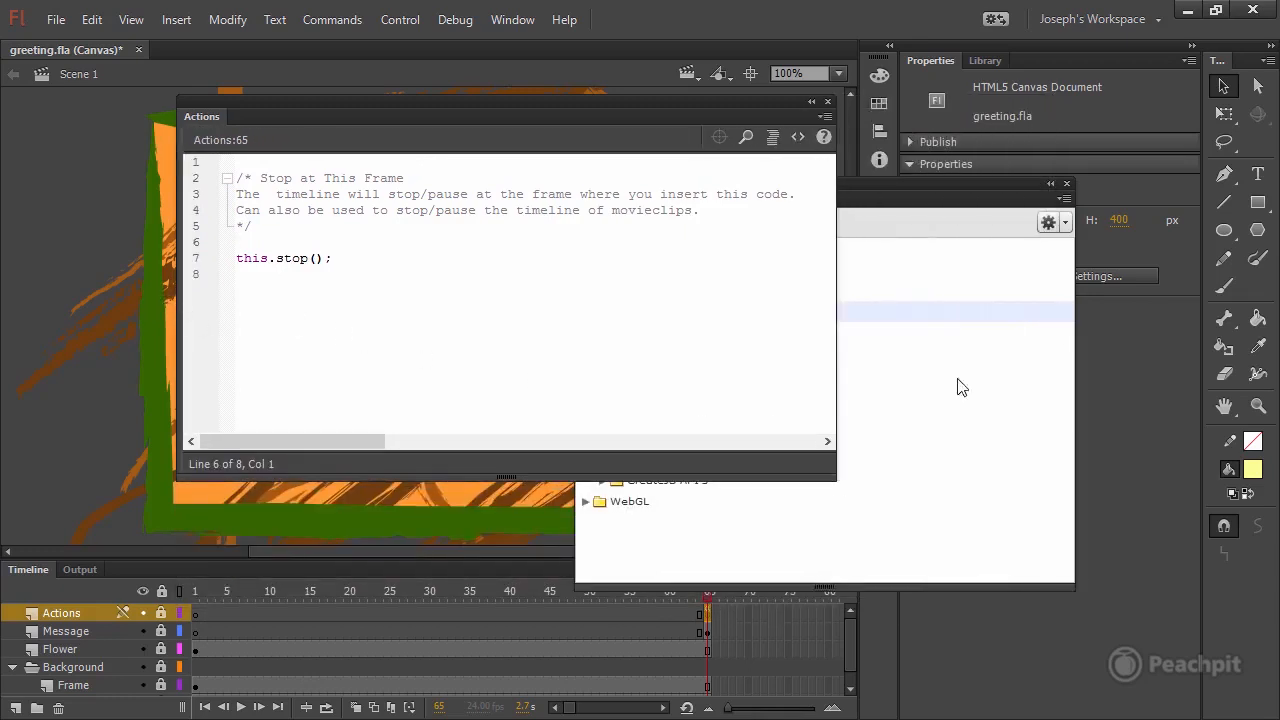
{"action": "left_click", "coordinate": [1064, 184]}
Examine the parts of the this.stop(); statement and the comment block above it.
{"action": "left_click", "coordinate": [472, 258]}
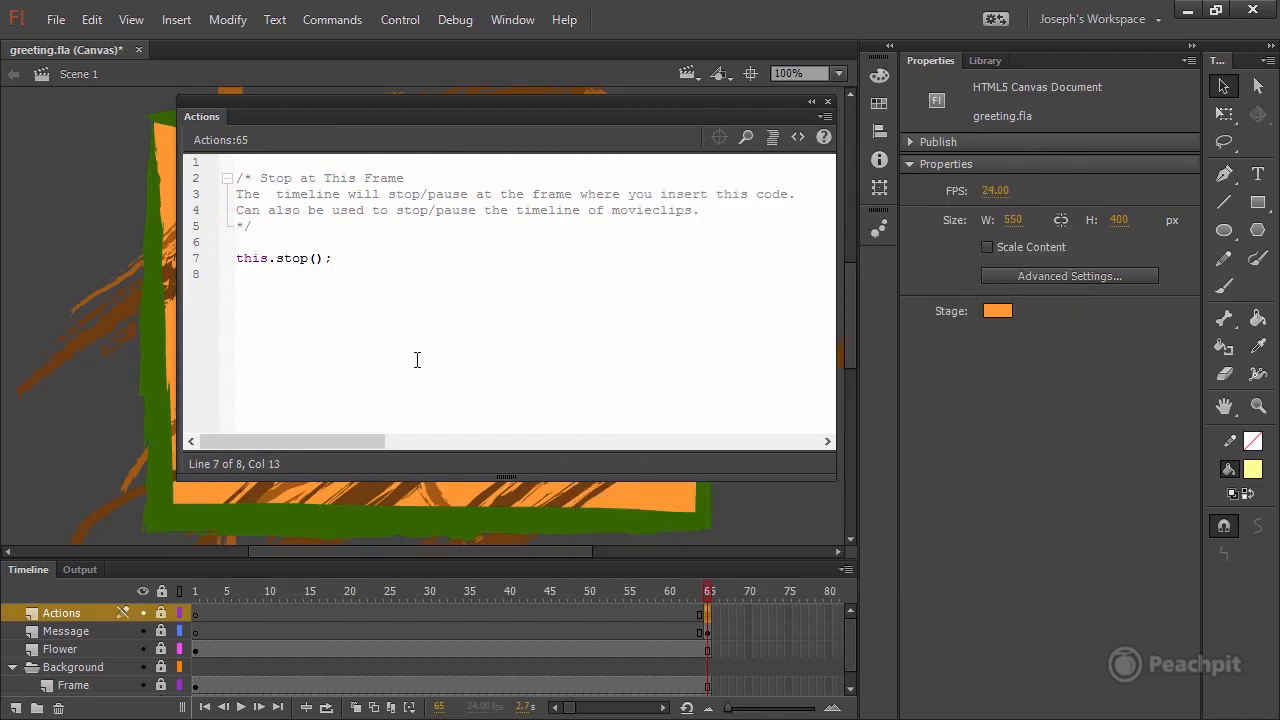
{"action": "double_click", "coordinate": [248, 258]}
{"action": "left_click", "coordinate": [302, 258]}
{"action": "double_click", "coordinate": [301, 258]}
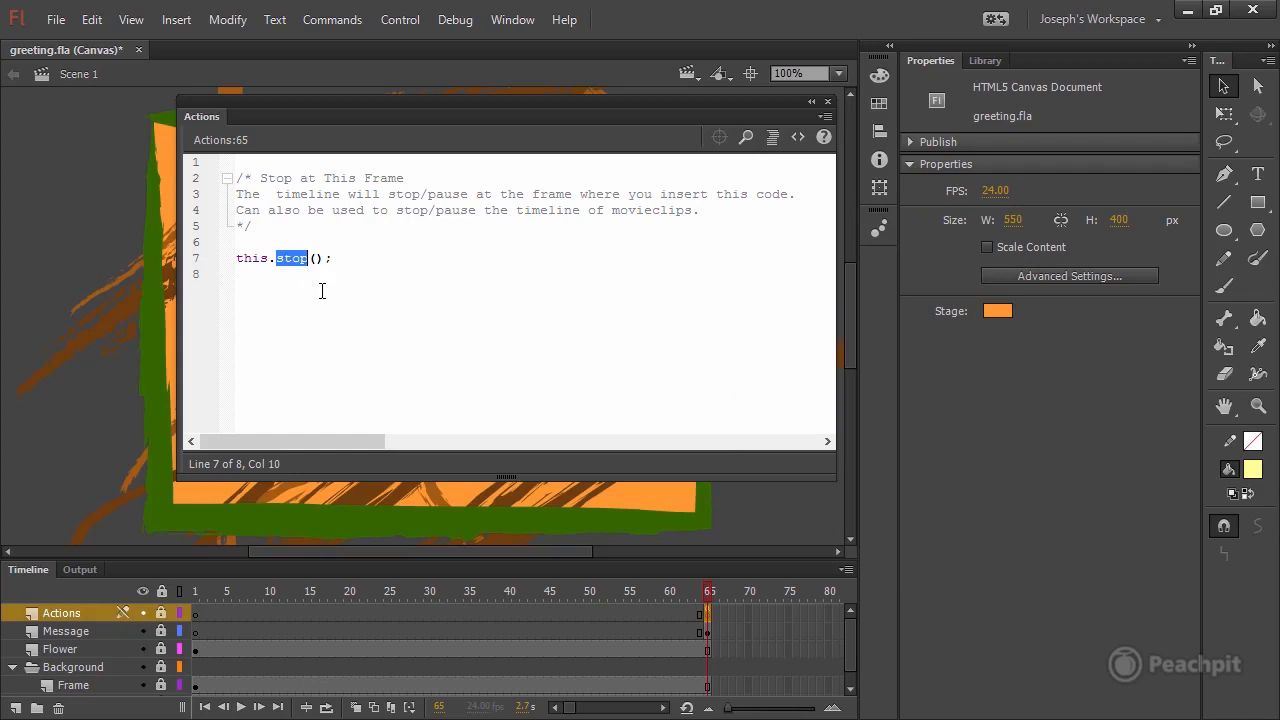
{"action": "double_click", "coordinate": [248, 258]}
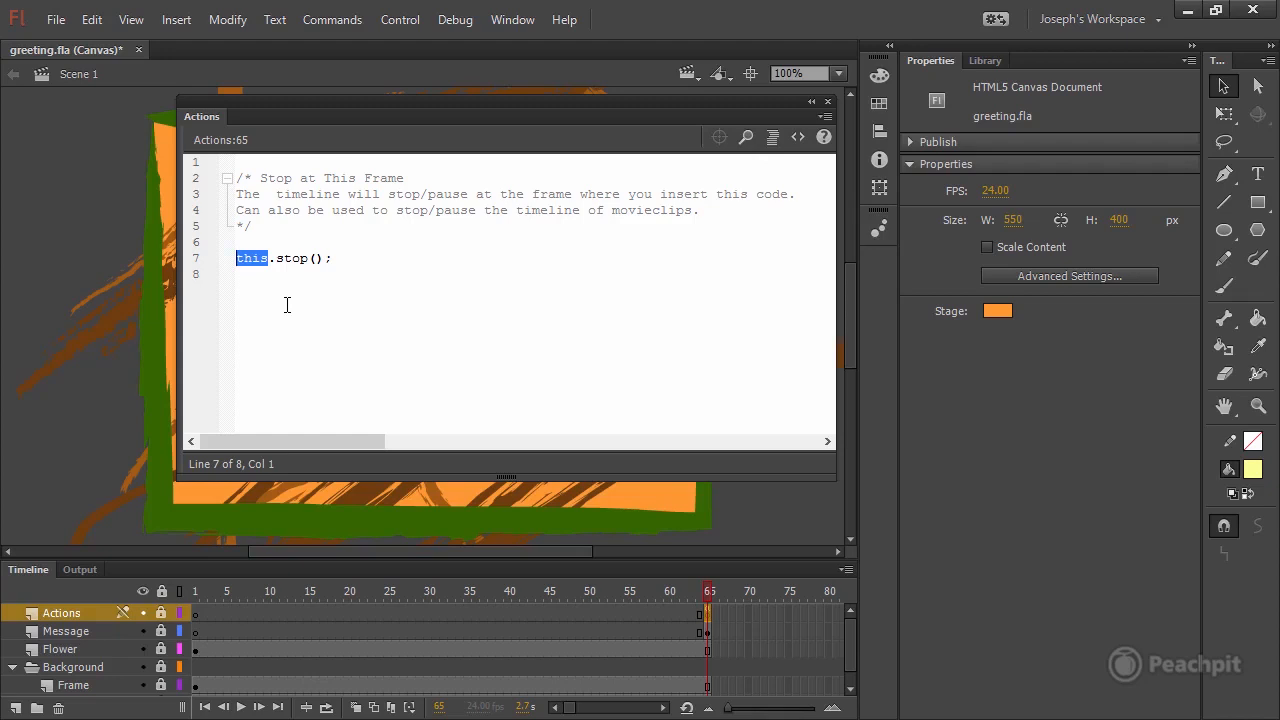
{"action": "left_click", "coordinate": [388, 243]}
{"action": "left_click_drag", "start_coordinate": [263, 177], "coordinate": [405, 178]}
{"action": "left_click", "coordinate": [436, 180]}
Delete the comment block and blank lines above this.stop(); in the frame 65 script and close the Actions editor.
{"action": "left_click_drag", "start_coordinate": [258, 243], "coordinate": [266, 170]}
{"action": "key", "text": "BackSpace"}
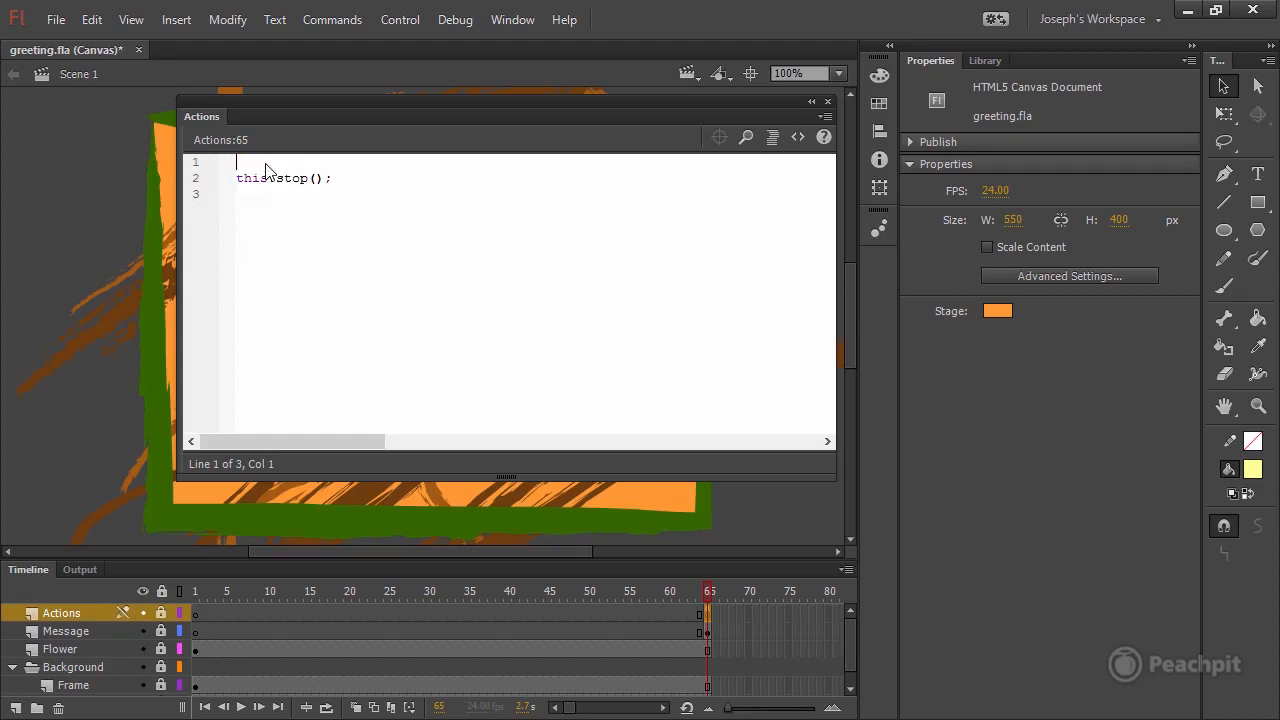
{"action": "key", "text": "BackSpace"}
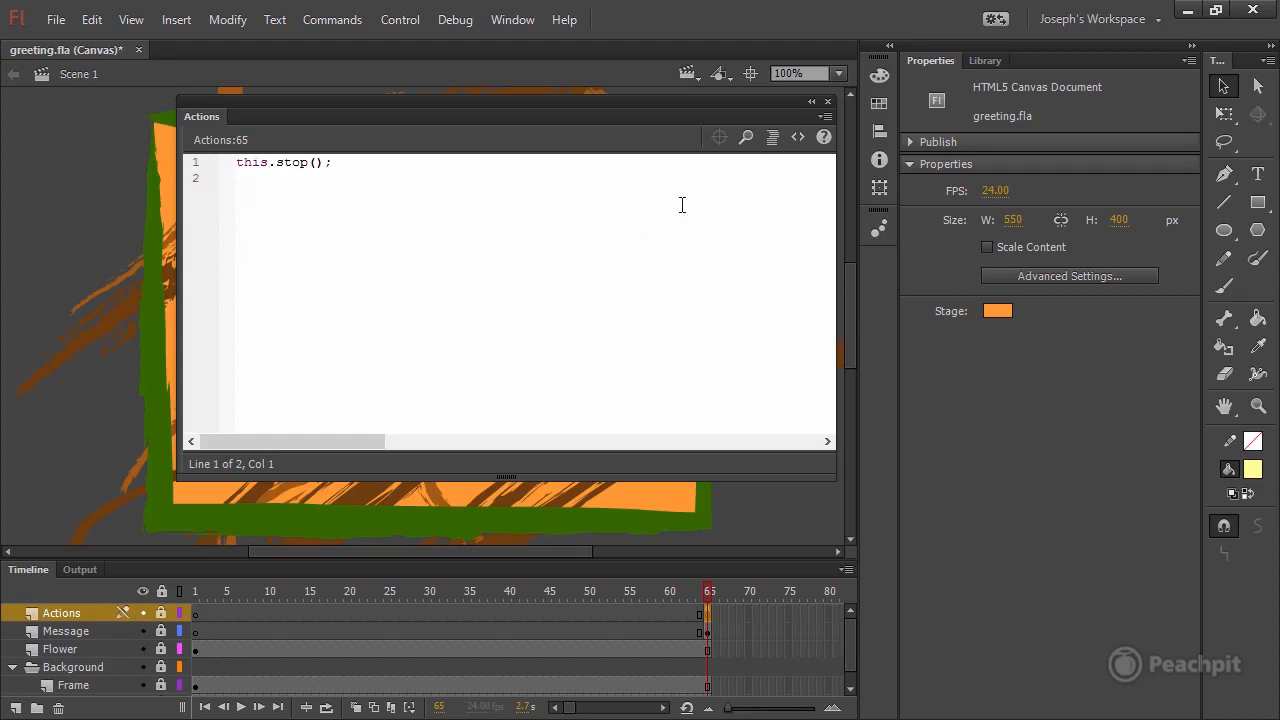
{"action": "left_click", "coordinate": [356, 187]}
{"action": "left_click", "coordinate": [373, 163]}
{"action": "left_click", "coordinate": [828, 101]}
Move the playhead to frame 58, save greeting.fla and test the movie.
{"action": "left_click", "coordinate": [652, 592]}
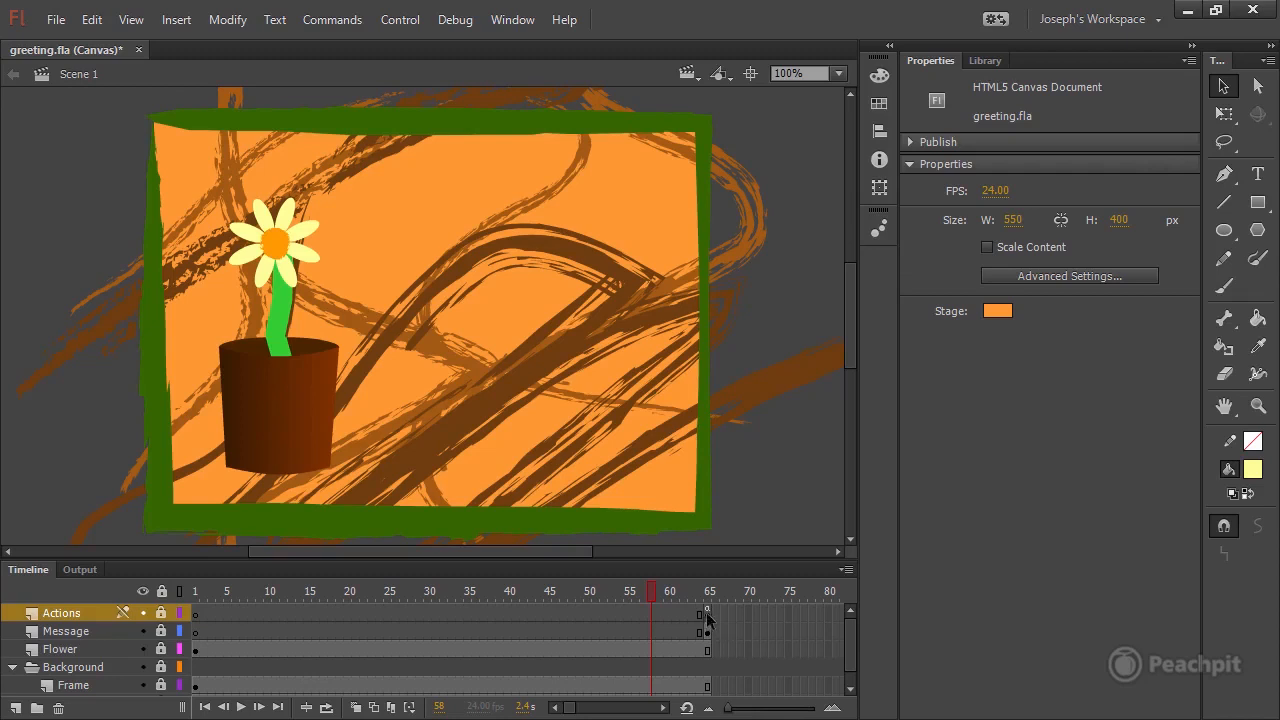
{"action": "key", "text": "ctrl+s"}
{"action": "left_click", "coordinate": [405, 22]}
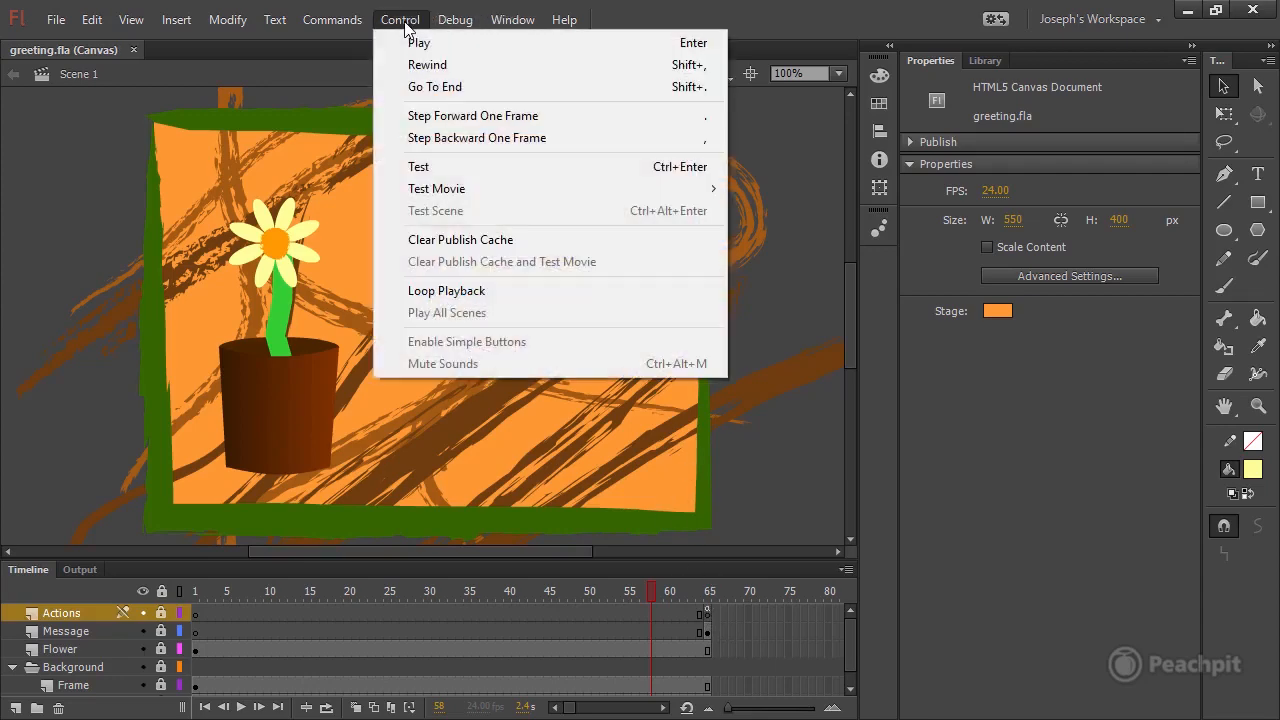
{"action": "left_click", "coordinate": [468, 170]}
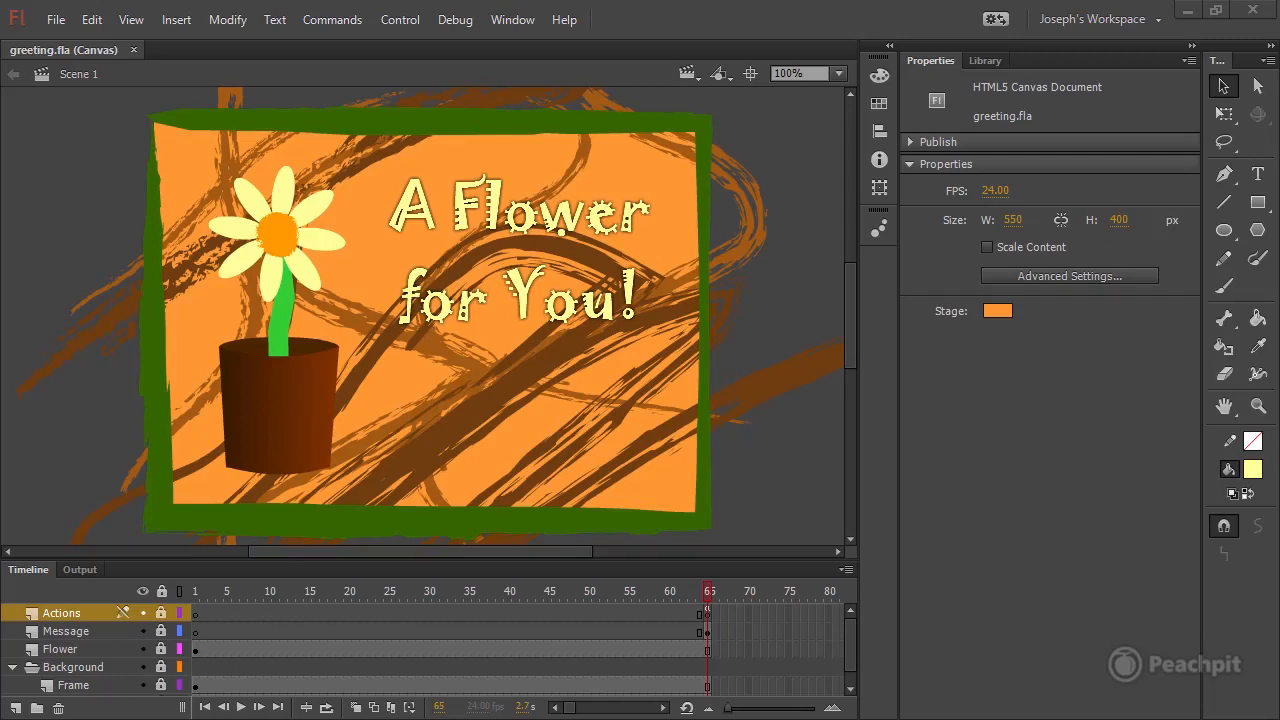
Open the publish settings and examine the OAM Package, SVG Image and JavaScript/HTML output formats.
{"action": "left_click", "coordinate": [912, 142]}
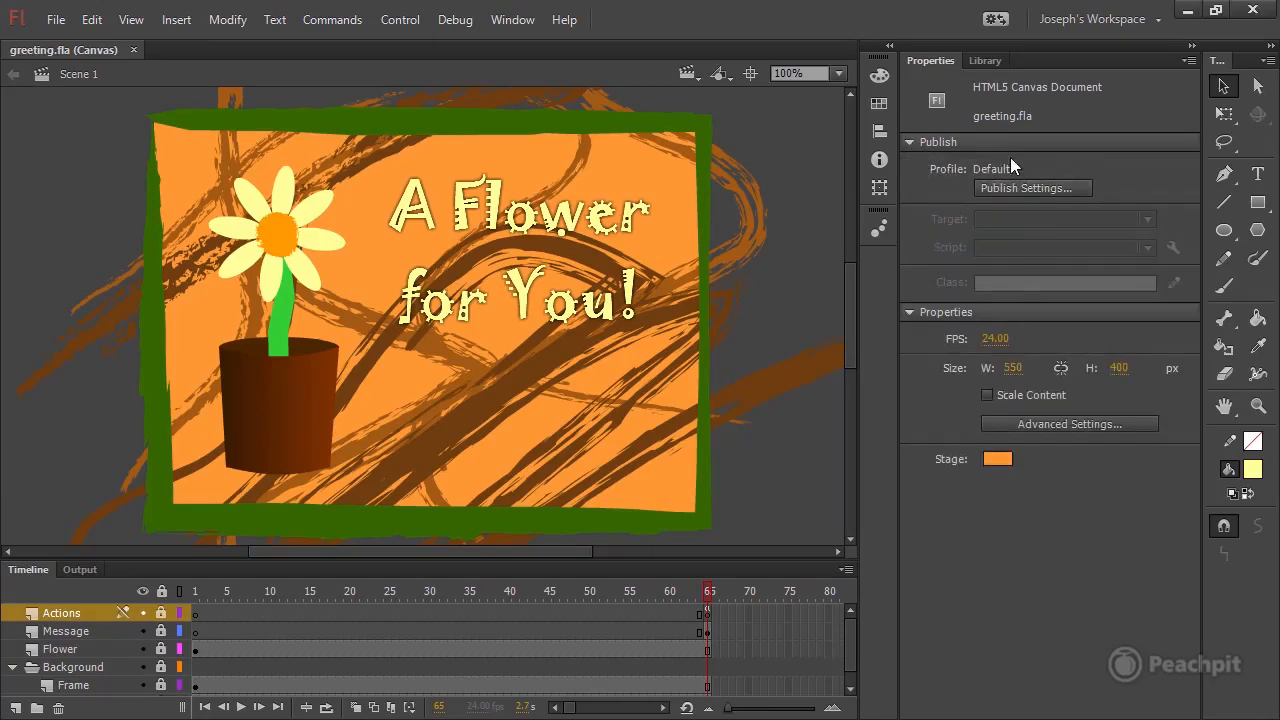
{"action": "left_click", "coordinate": [56, 20]}
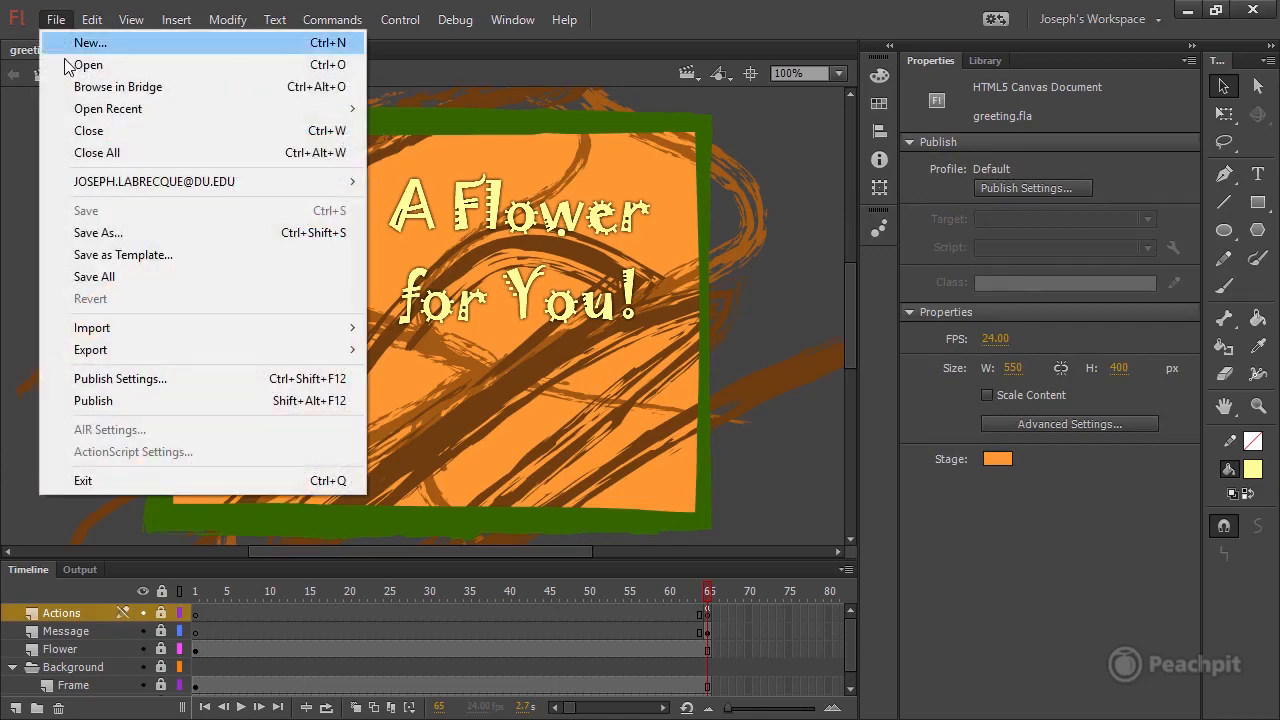
{"action": "left_click", "coordinate": [172, 379]}
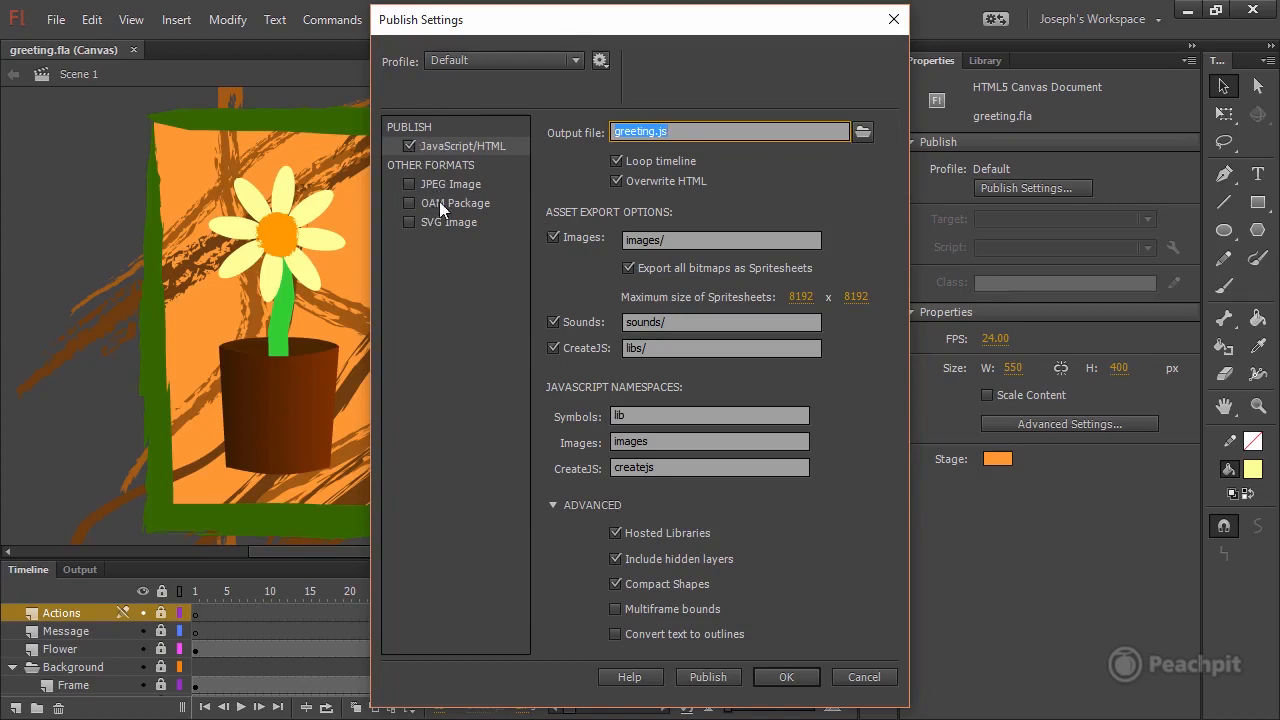
{"action": "left_click", "coordinate": [410, 202]}
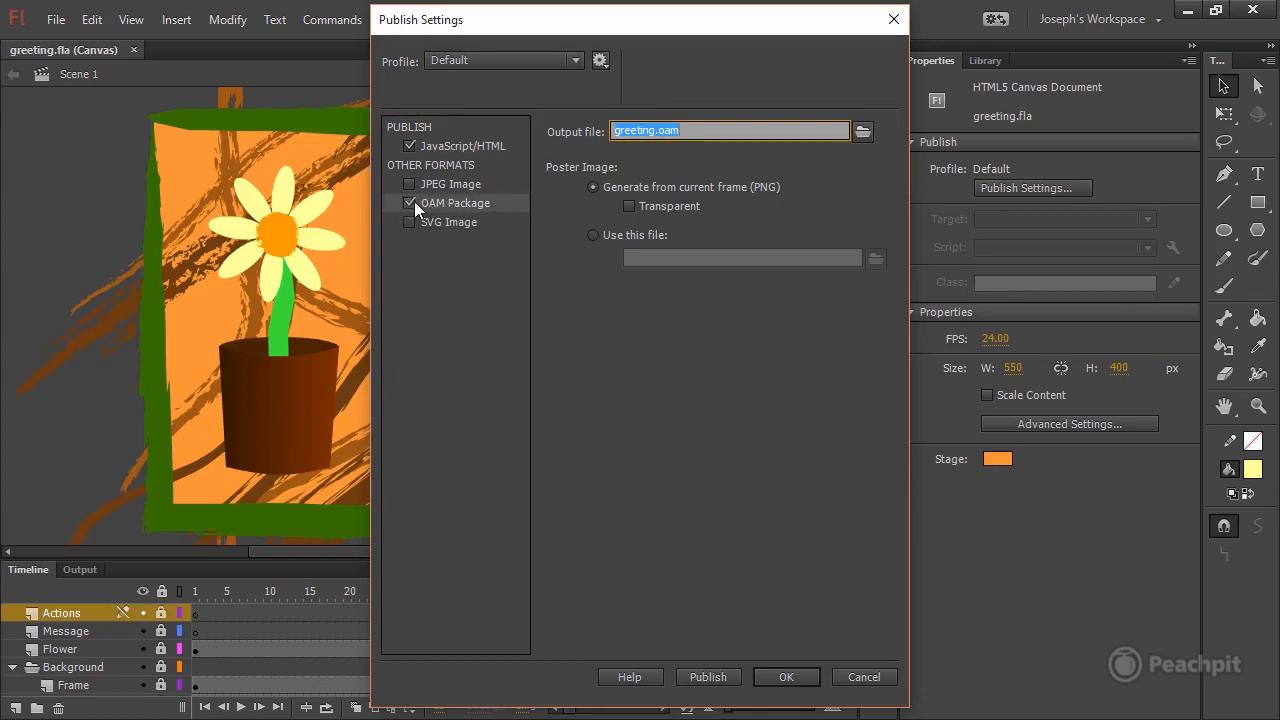
{"action": "left_click", "coordinate": [412, 202]}
{"action": "left_click", "coordinate": [447, 224]}
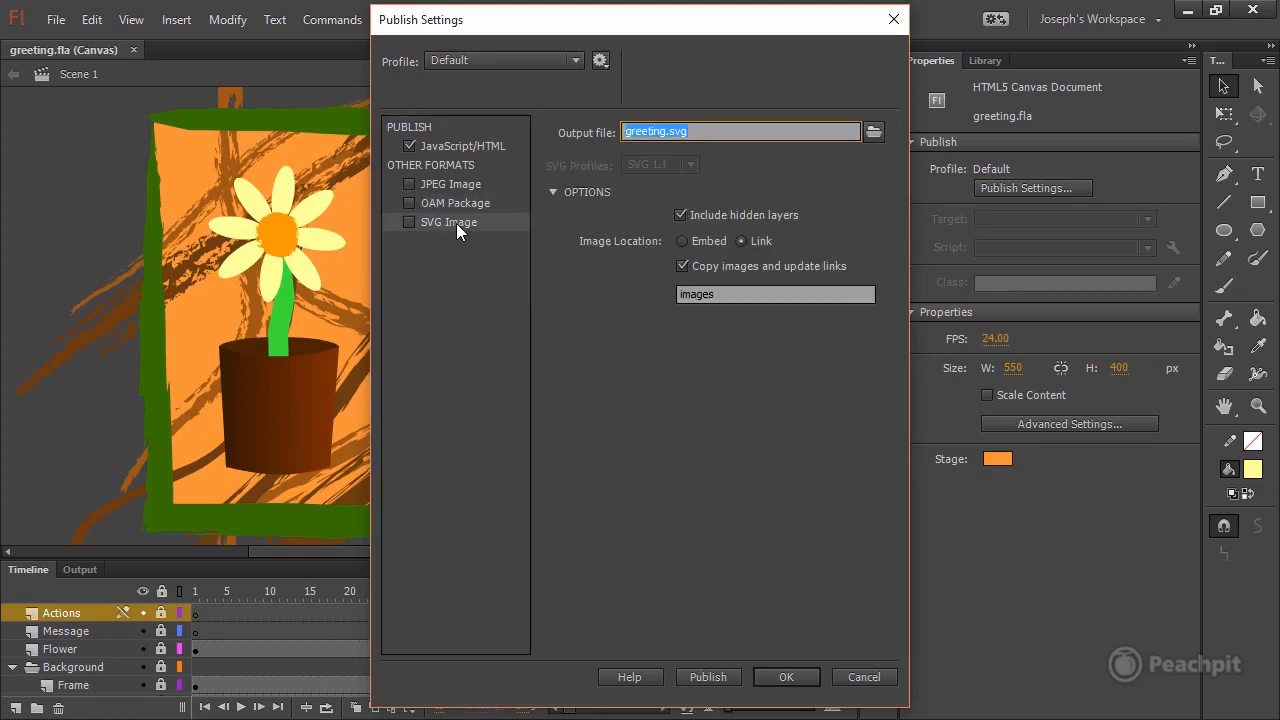
{"action": "left_click", "coordinate": [472, 145]}
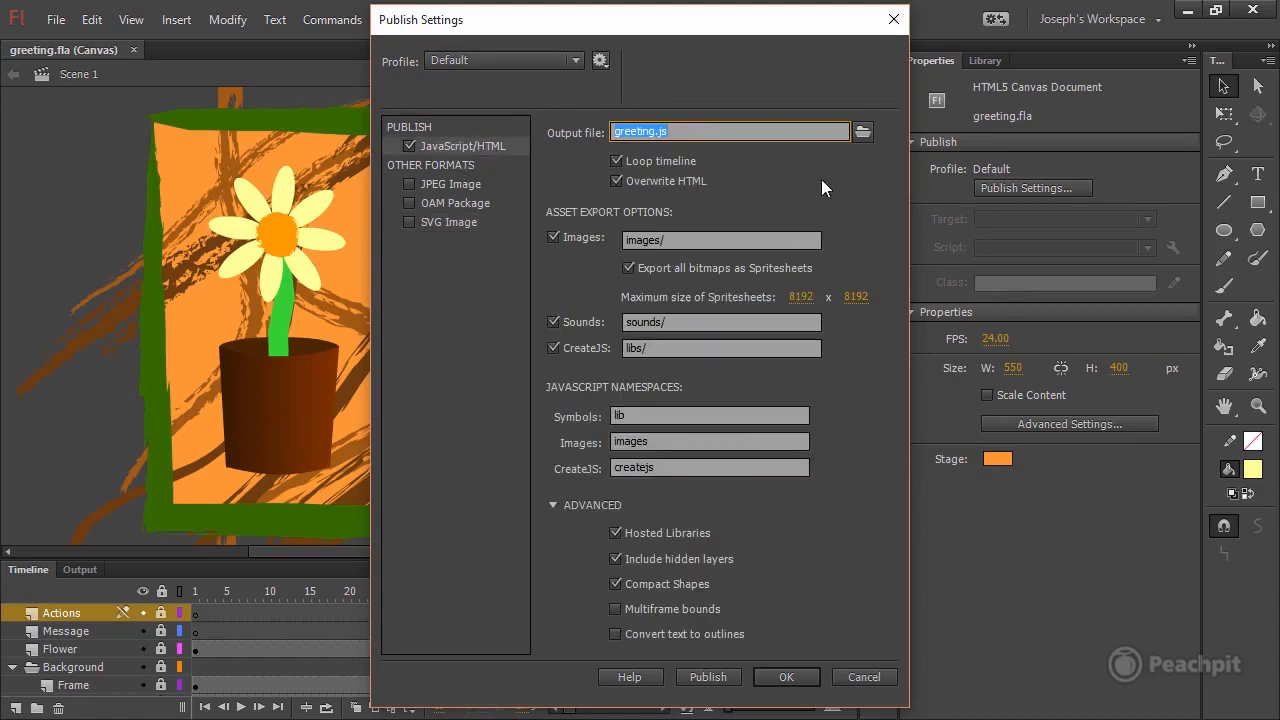
Examine the Output file, Loop timeline, Overwrite HTML and Advanced options of the JavaScript/HTML format.
{"action": "left_click", "coordinate": [680, 127]}
{"action": "left_click", "coordinate": [617, 160]}
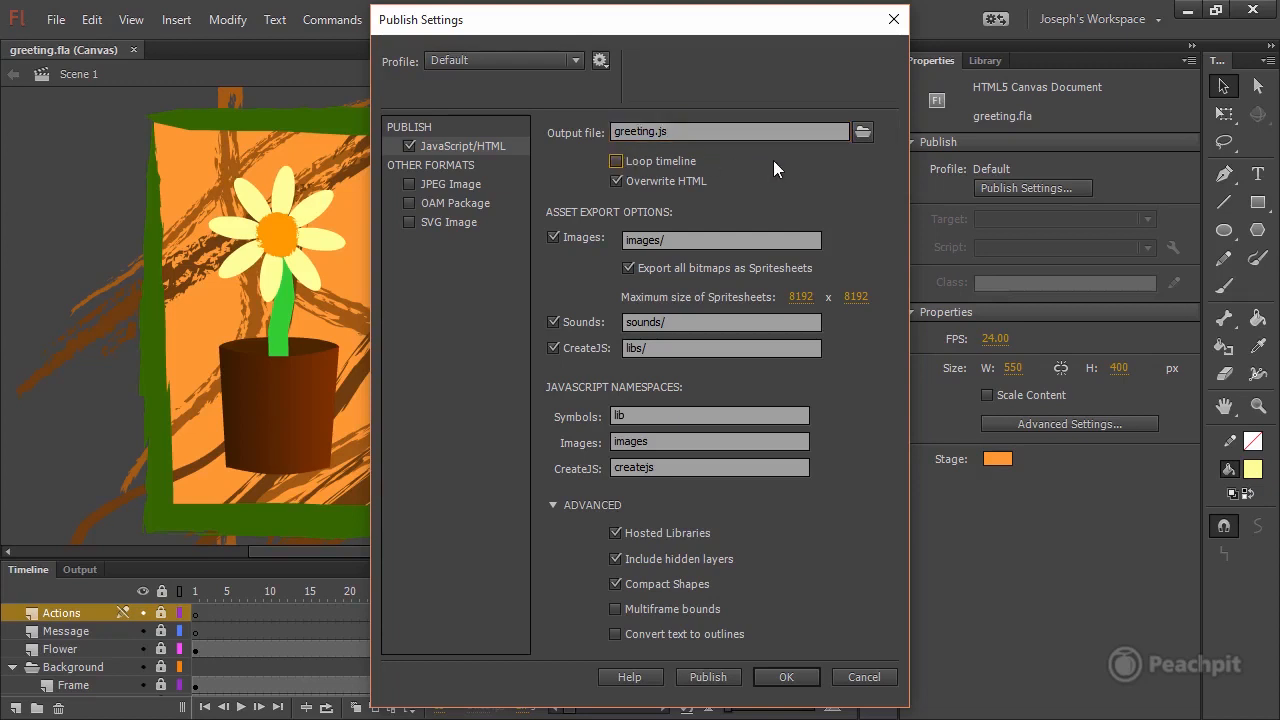
{"action": "left_click", "coordinate": [617, 161]}
{"action": "left_click", "coordinate": [615, 181]}
{"action": "left_click", "coordinate": [555, 504]}
{"action": "left_click", "coordinate": [556, 504]}
{"action": "left_click", "coordinate": [553, 505]}
{"action": "left_click", "coordinate": [551, 504]}
Enable Convert text to outlines for the JavaScript/HTML output, publish greeting.fla and accept the publish settings.
{"action": "left_click", "coordinate": [615, 633]}
{"action": "left_click", "coordinate": [714, 676]}
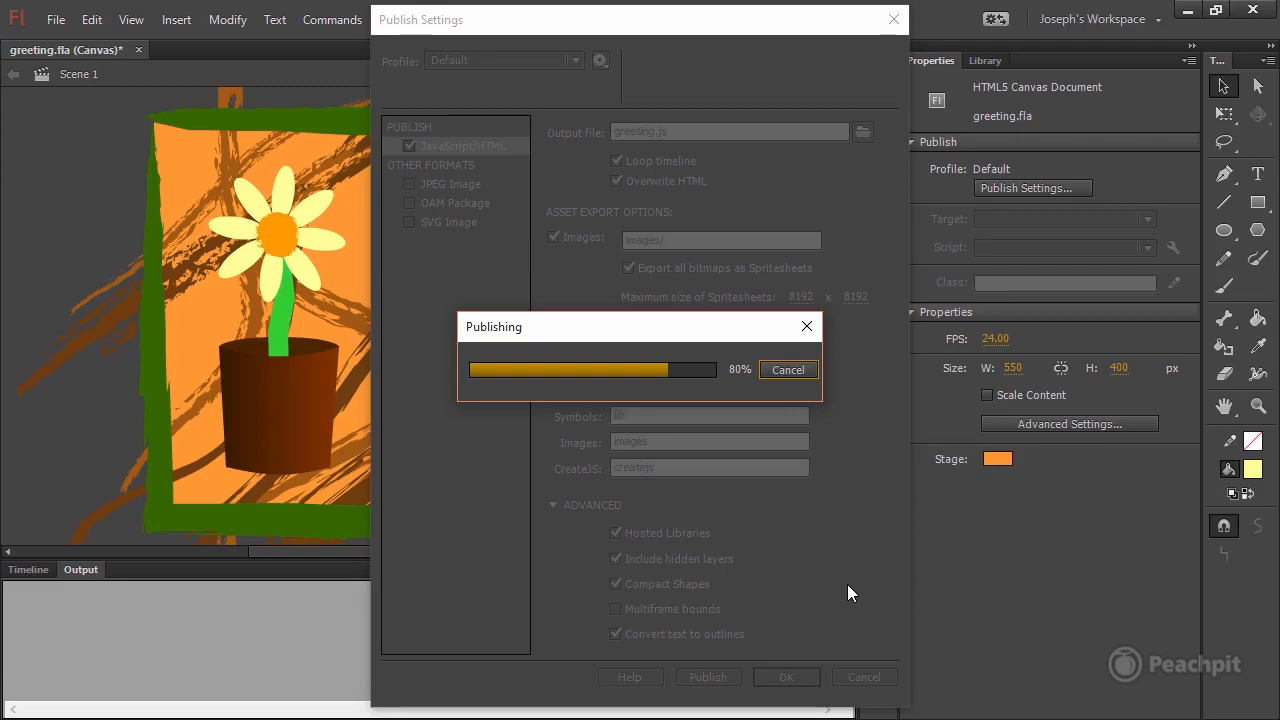
{"action": "left_click", "coordinate": [786, 677]}
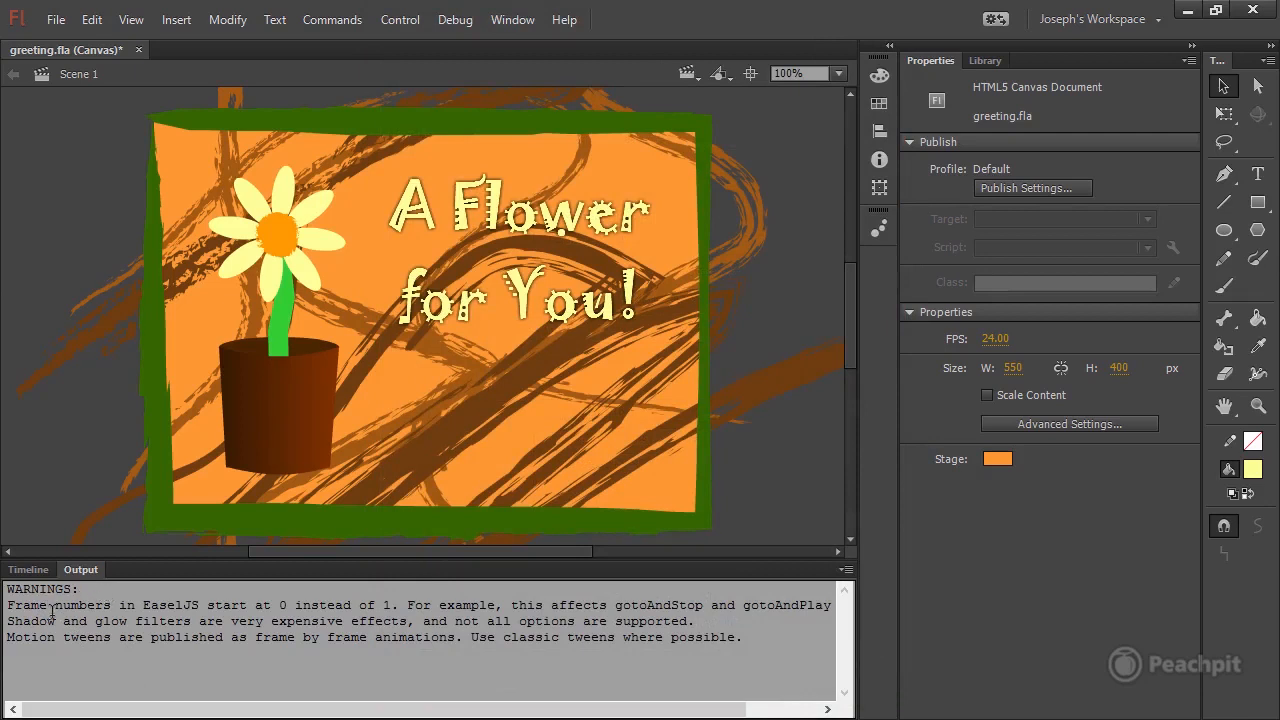
Read the publishing warnings about frame numbers, shadow and glow filters, and motion tweens.
{"action": "left_click_drag", "start_coordinate": [9, 605], "coordinate": [281, 607]}
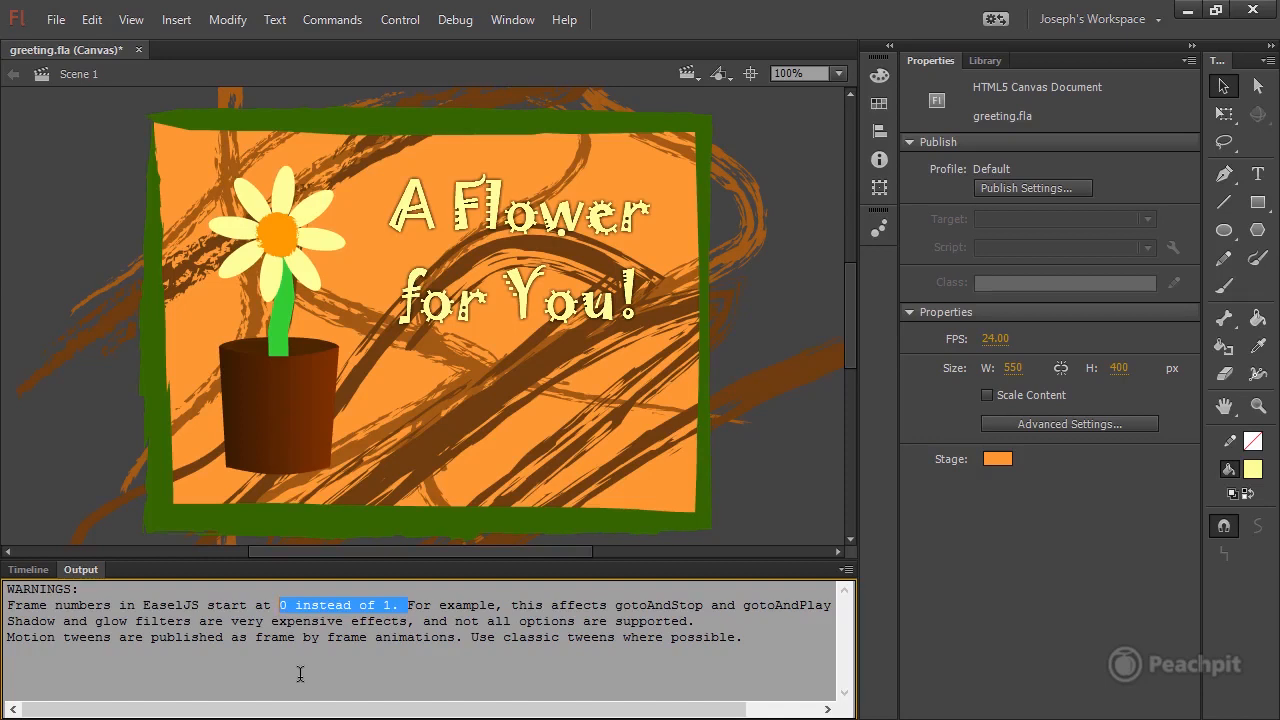
{"action": "left_click_drag", "start_coordinate": [15, 622], "coordinate": [414, 620]}
{"action": "left_click", "coordinate": [74, 646]}
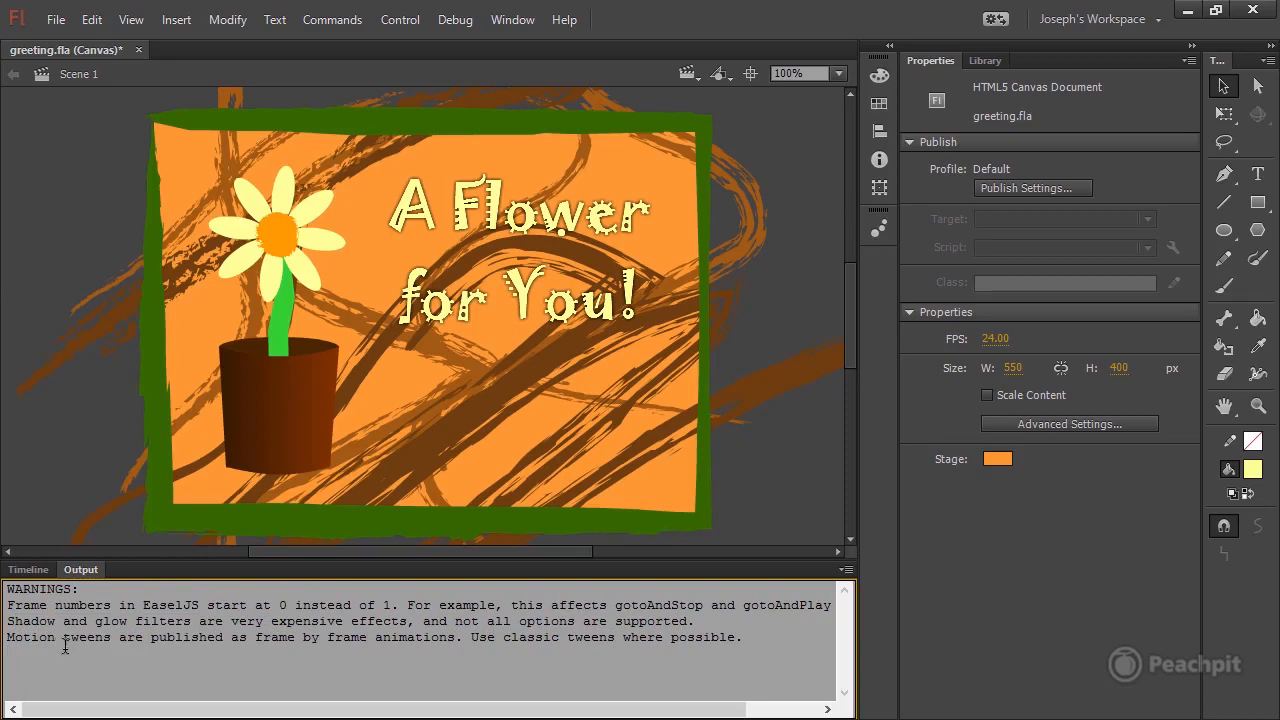
{"action": "left_click_drag", "start_coordinate": [248, 637], "coordinate": [622, 637]}
{"action": "left_click", "coordinate": [56, 607]}
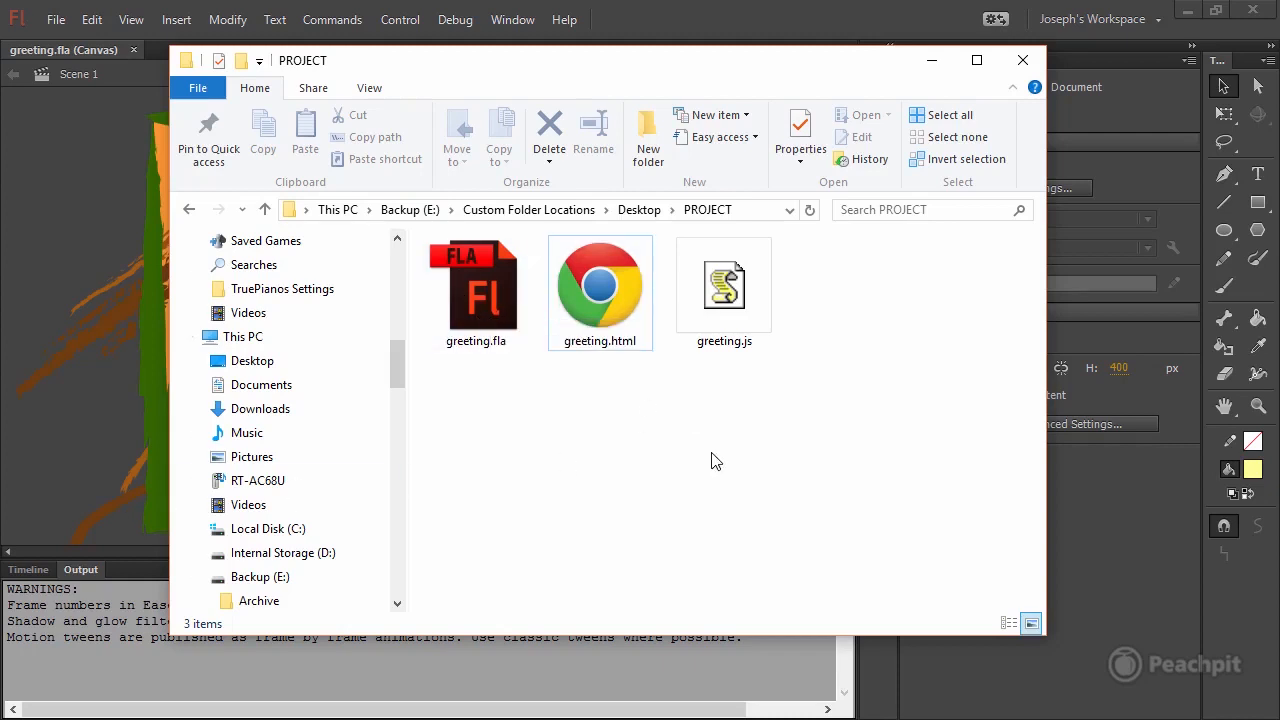
Check the published greeting.html file in the PROJECT folder in File Explorer.
{"action": "left_click", "coordinate": [628, 346]}
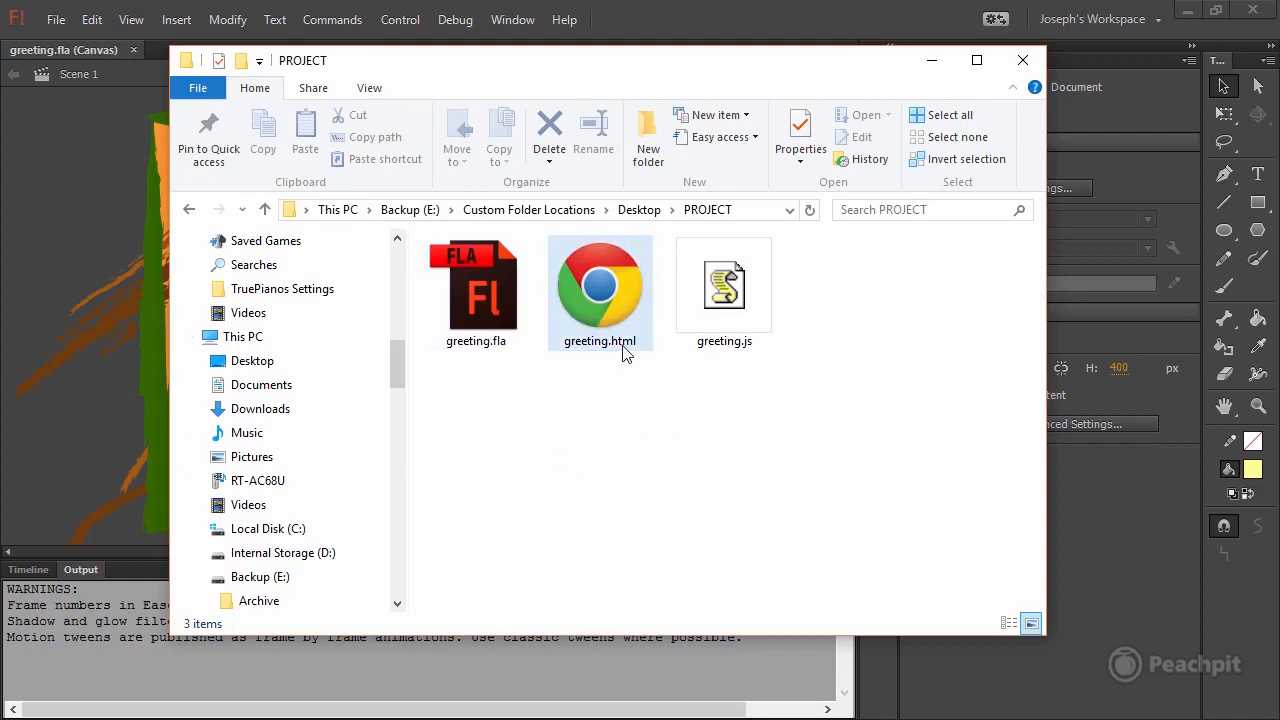
{"action": "left_click", "coordinate": [623, 361]}
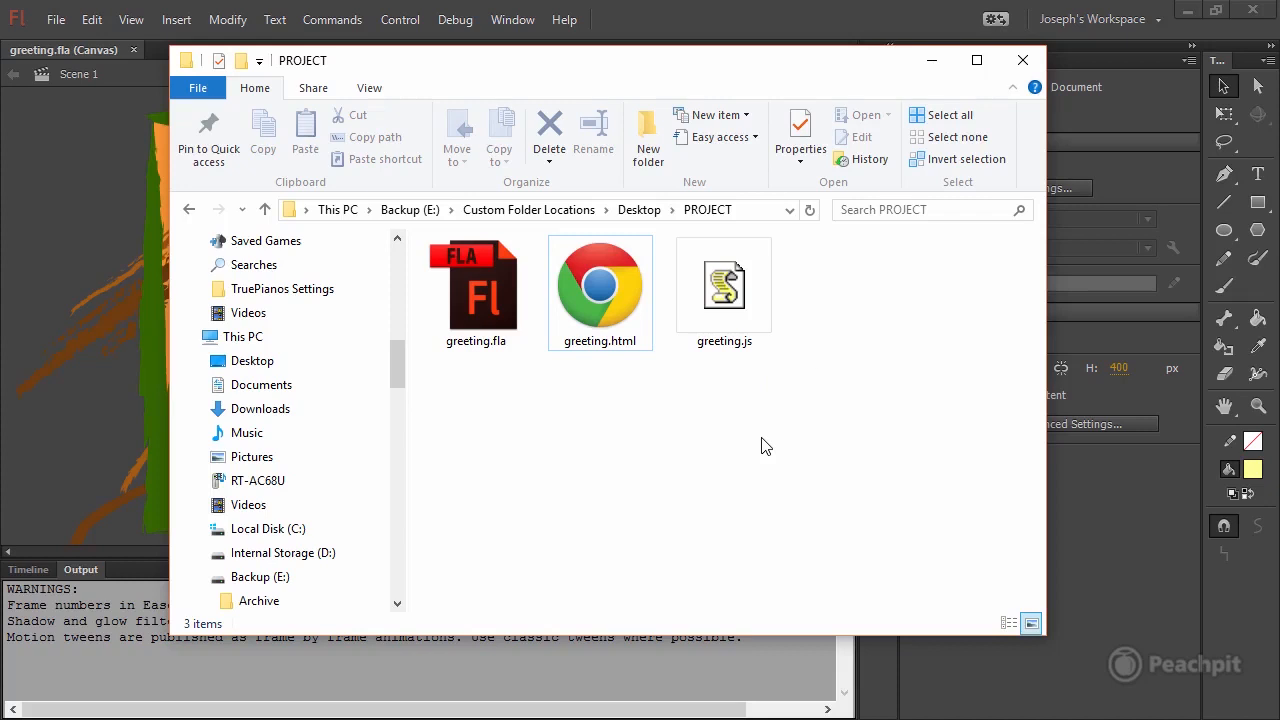
{"action": "left_click", "coordinate": [622, 326]}
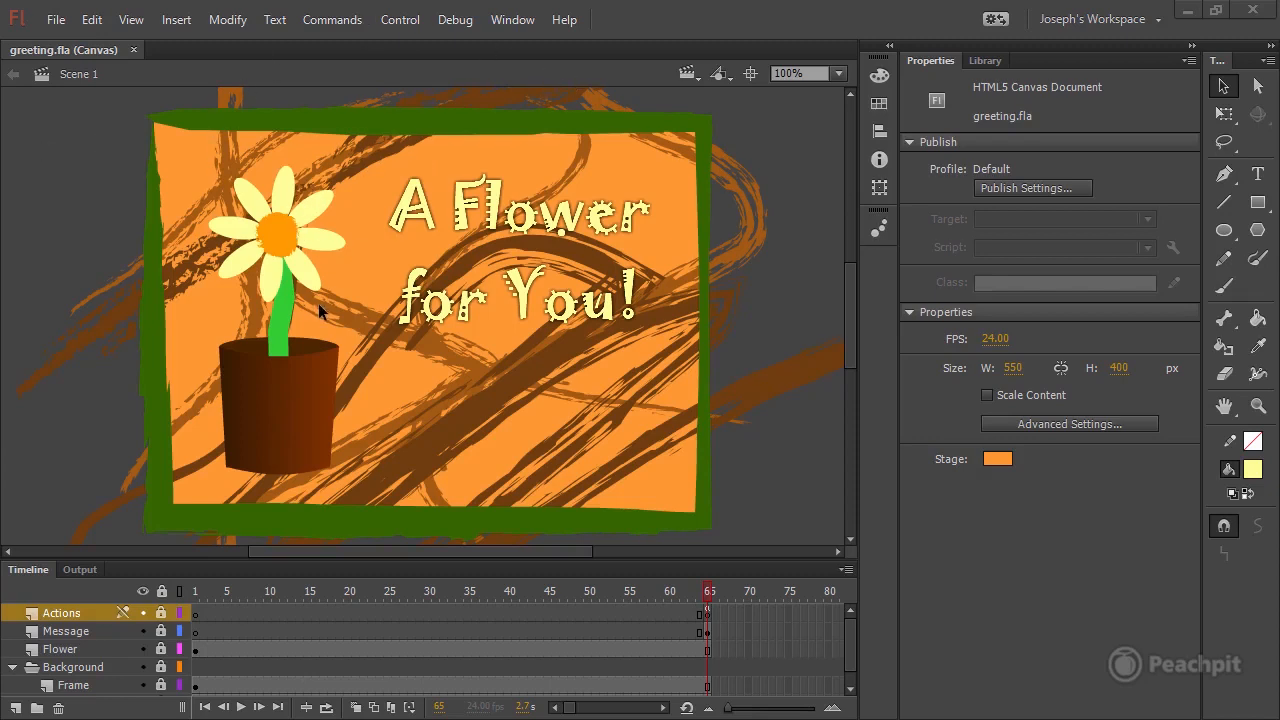
Convert greeting.fla to a WebGL (Preview) document saved as greeting_Webgl.fla in the PROJECT folder.
{"action": "left_click", "coordinate": [331, 20]}
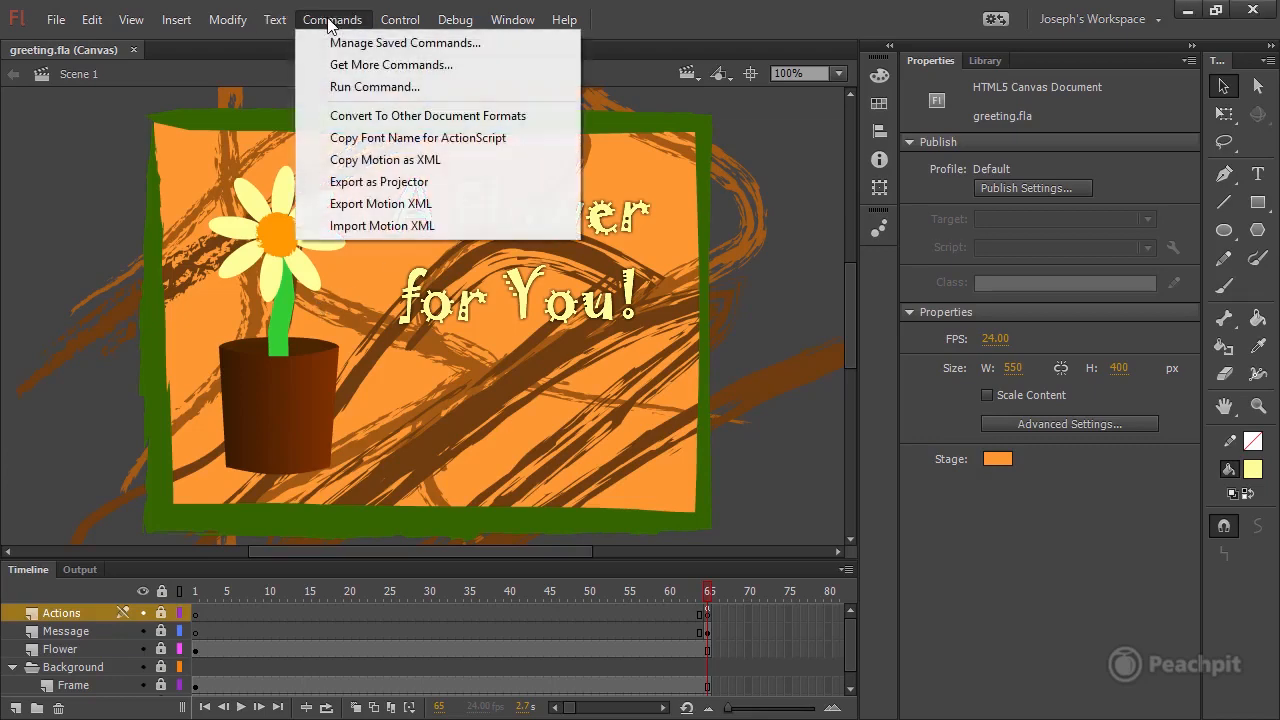
{"action": "left_click", "coordinate": [452, 116]}
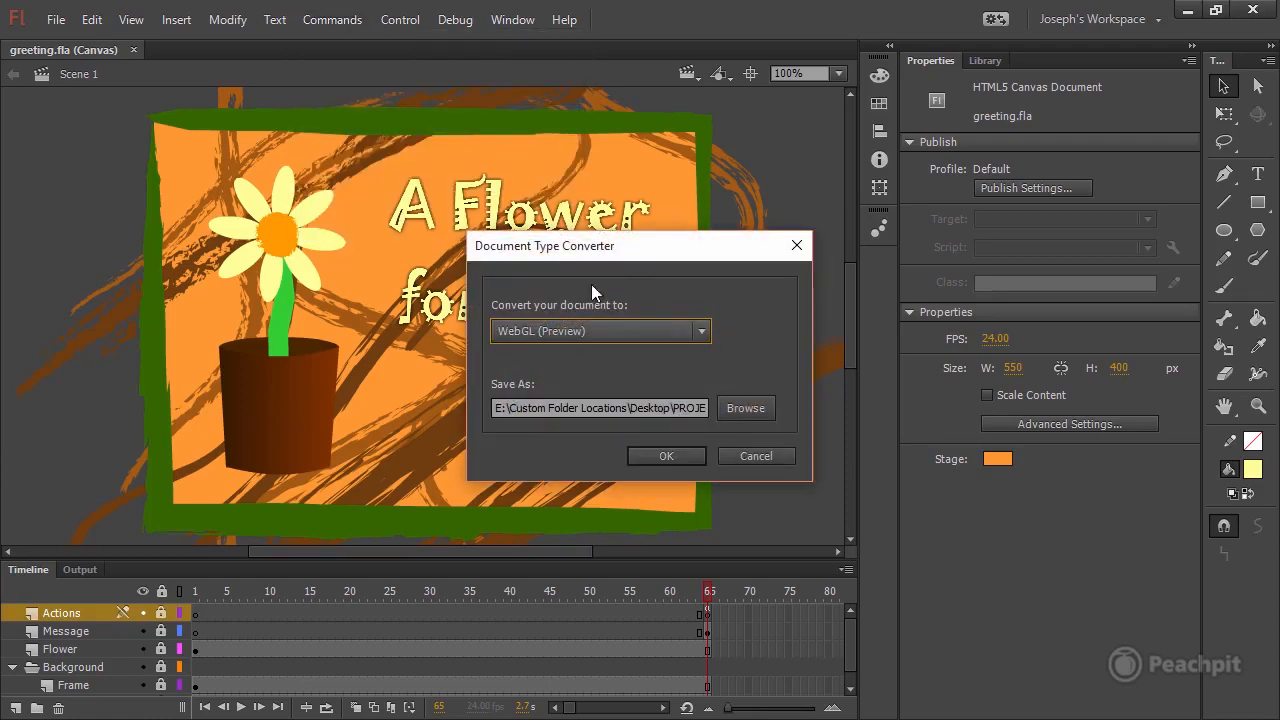
{"action": "left_click", "coordinate": [703, 332]}
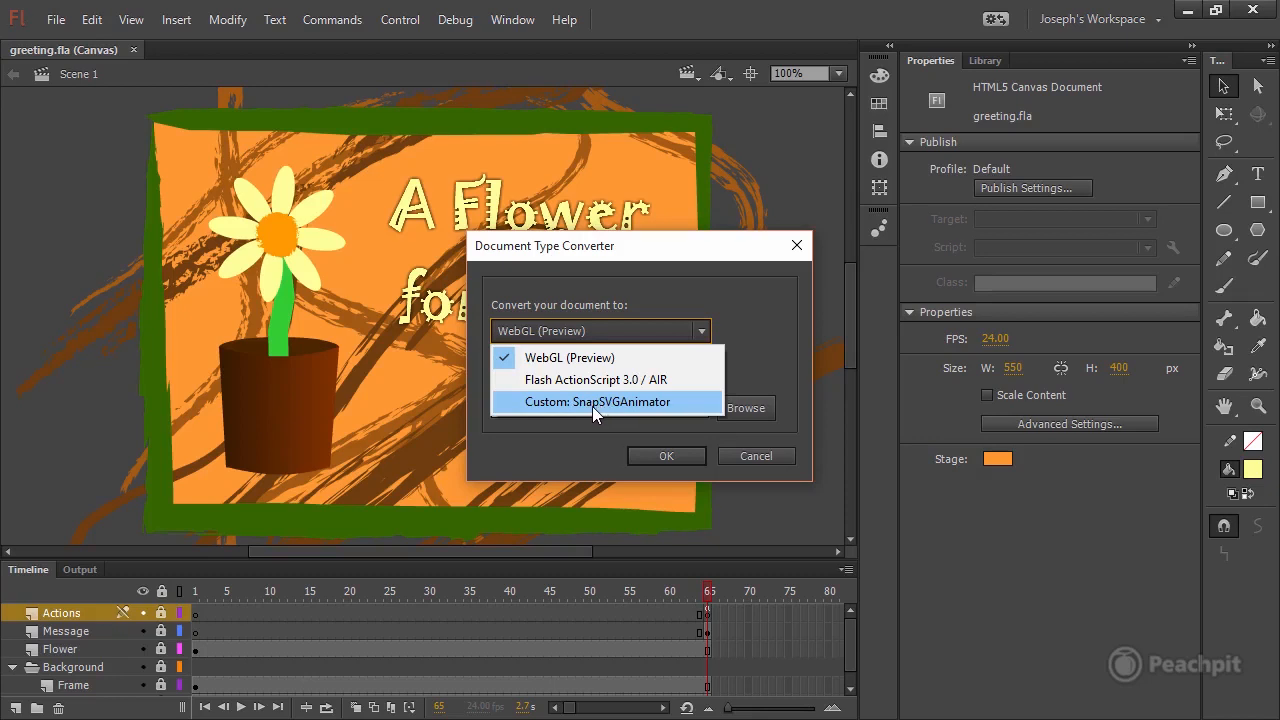
{"action": "left_click", "coordinate": [588, 350]}
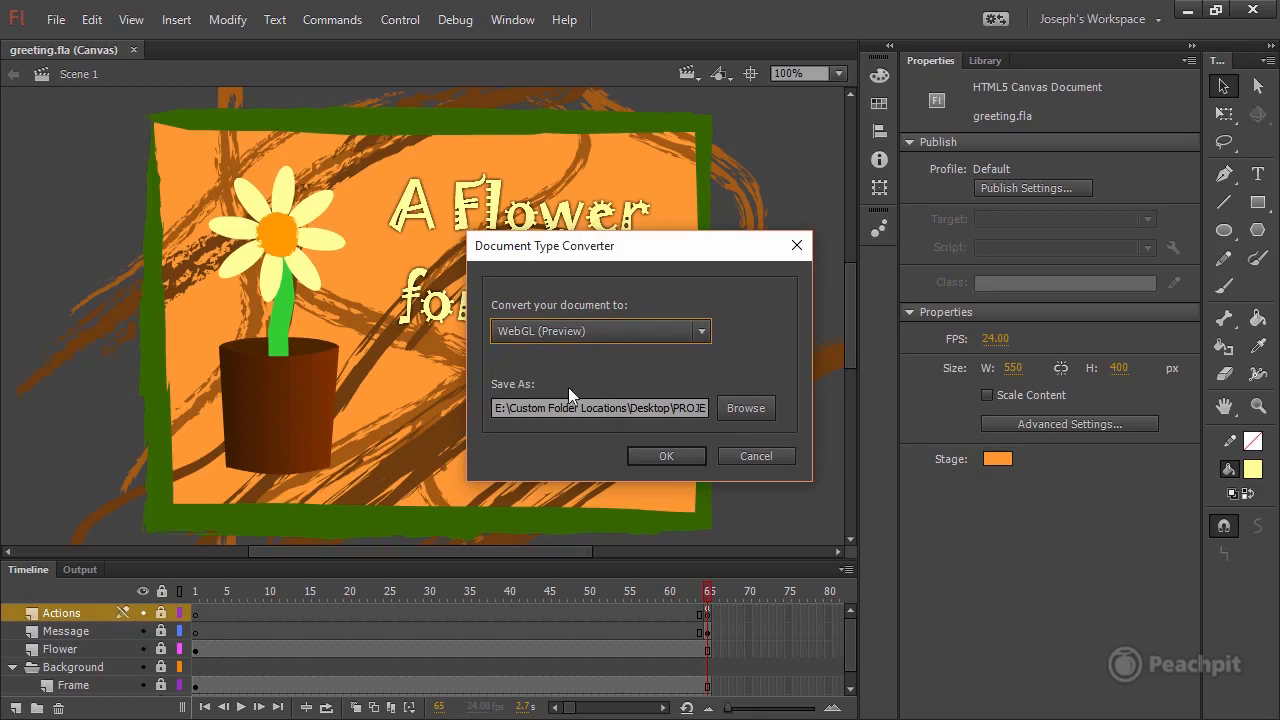
{"action": "left_click", "coordinate": [645, 408]}
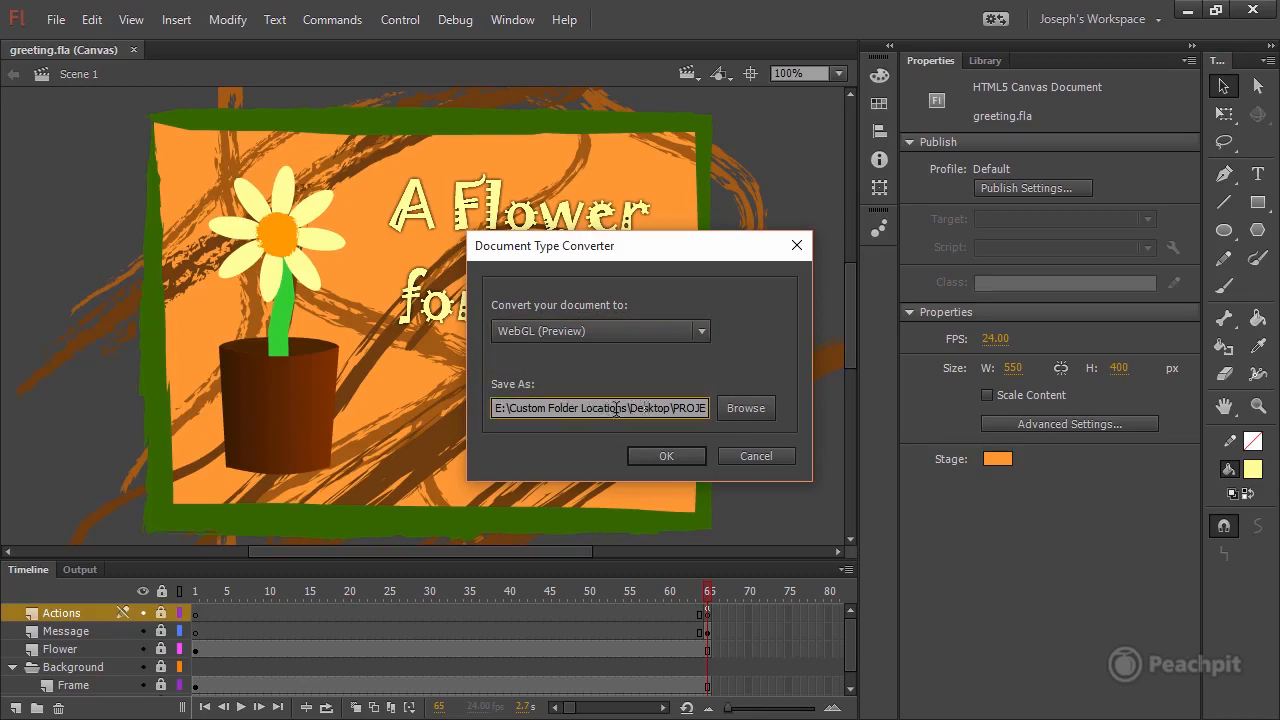
{"action": "left_click", "coordinate": [670, 410]}
{"action": "left_click_drag", "start_coordinate": [656, 408], "coordinate": [698, 401]}
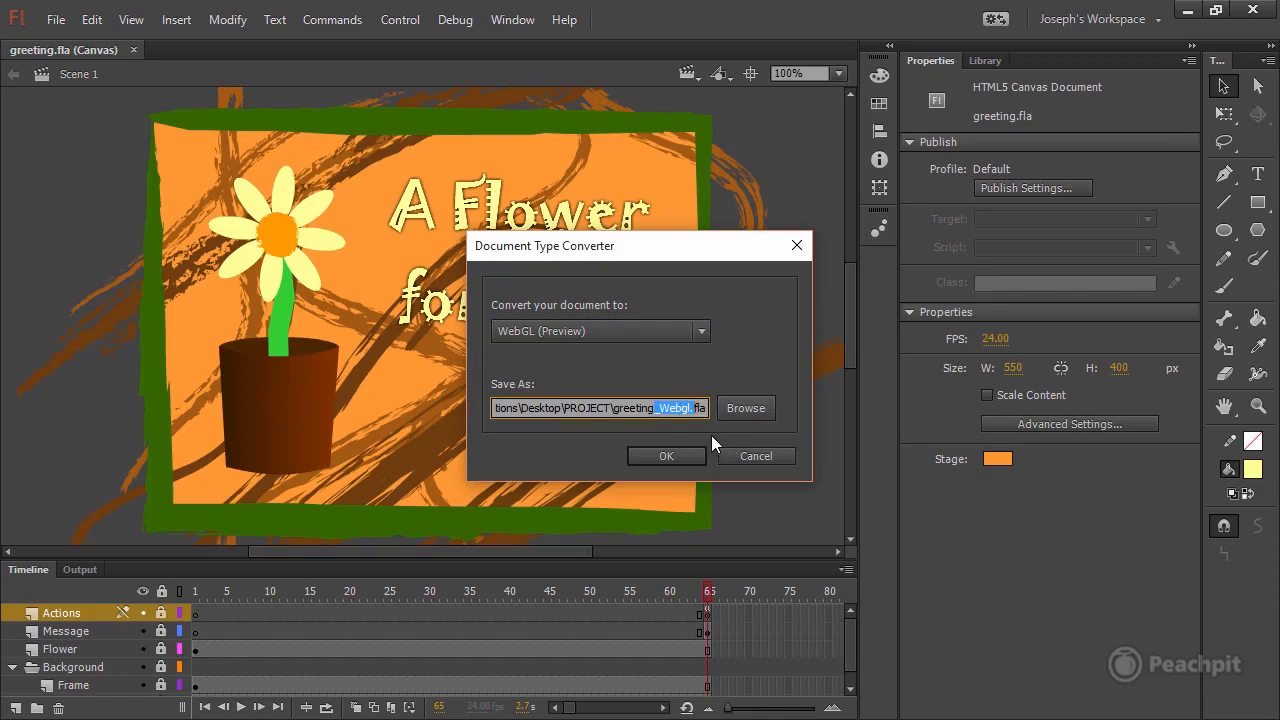
{"action": "left_click", "coordinate": [660, 456]}
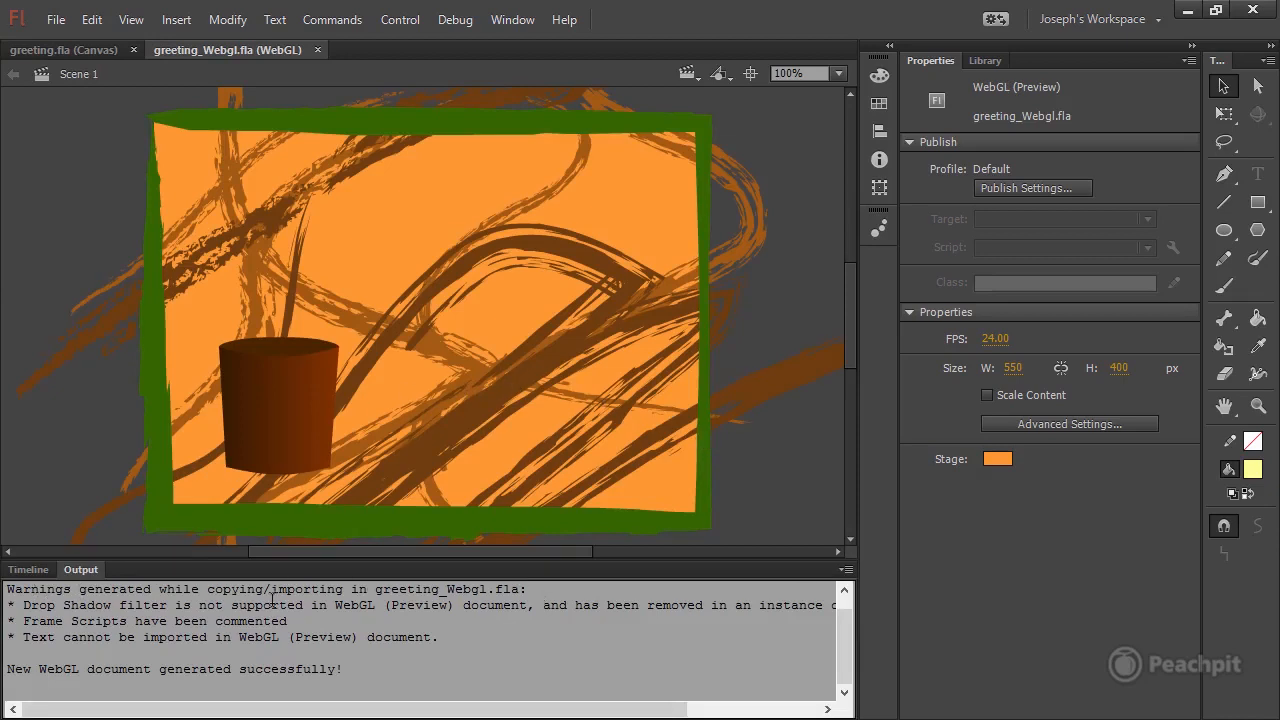
Read the WebGL conversion warnings and inspect frame 65 on the timeline of greeting_Webgl.fla.
{"action": "left_click_drag", "start_coordinate": [23, 606], "coordinate": [523, 596]}
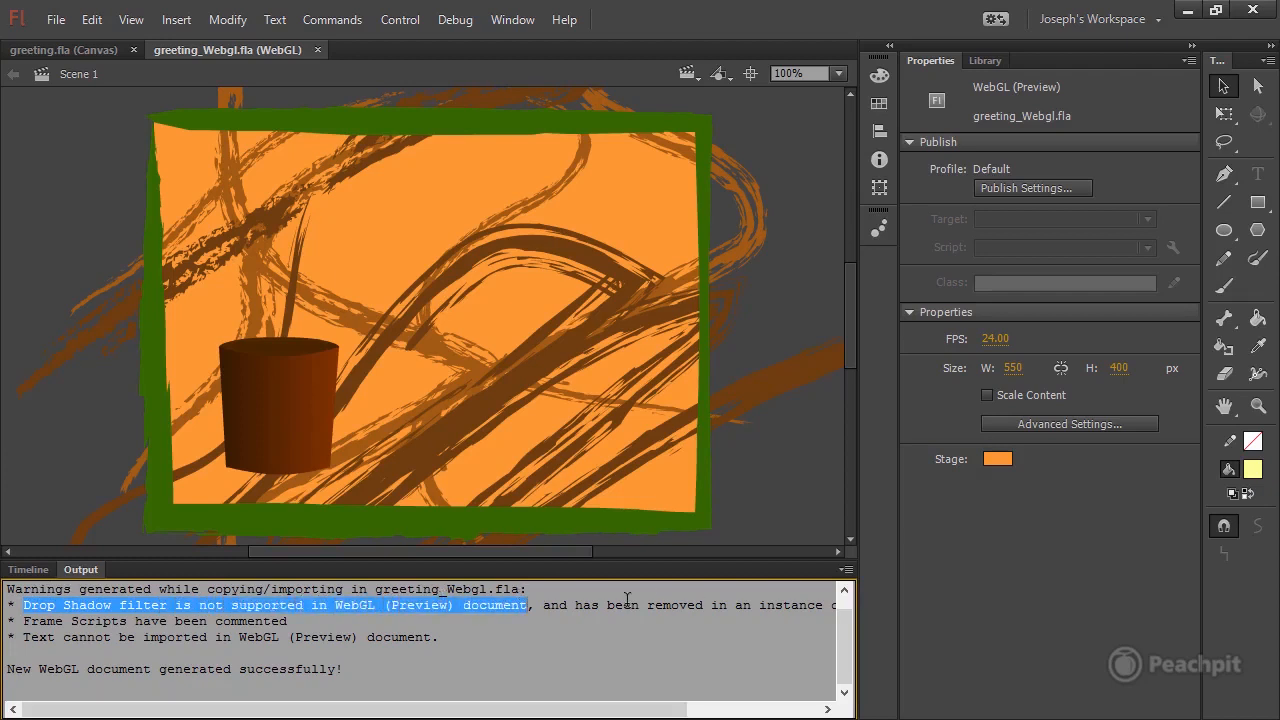
{"action": "left_click_drag", "start_coordinate": [31, 621], "coordinate": [294, 613]}
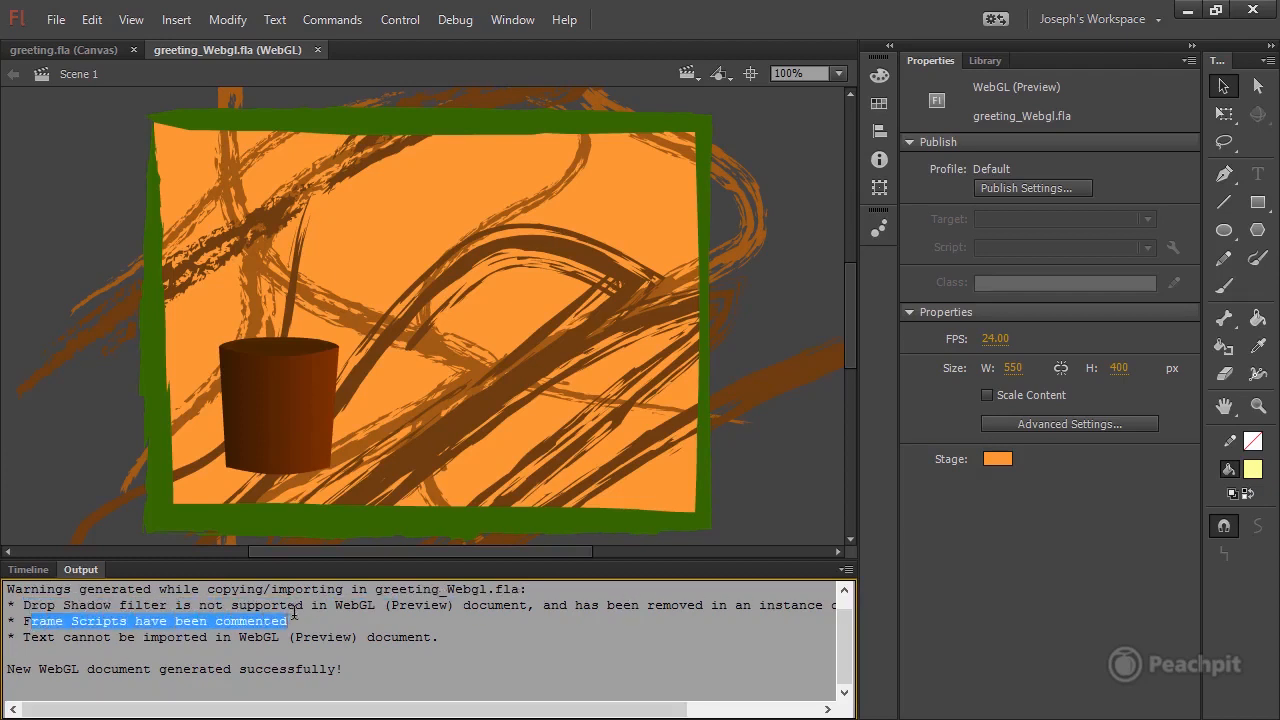
{"action": "mouse_move", "coordinate": [32, 644]}
{"action": "left_mouse_down"}
{"action": "mouse_move", "coordinate": [166, 635]}
{"action": "mouse_move", "coordinate": [15, 635]}
{"action": "left_mouse_up"}
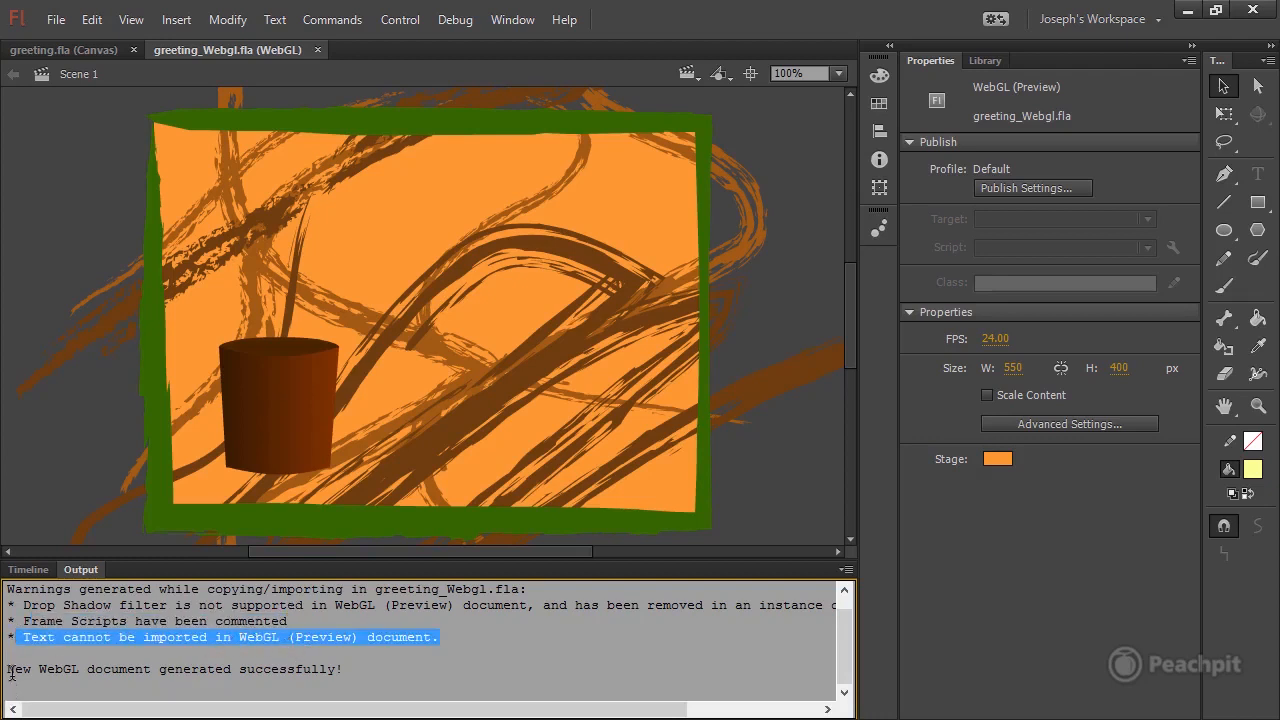
{"action": "left_click", "coordinate": [28, 571]}
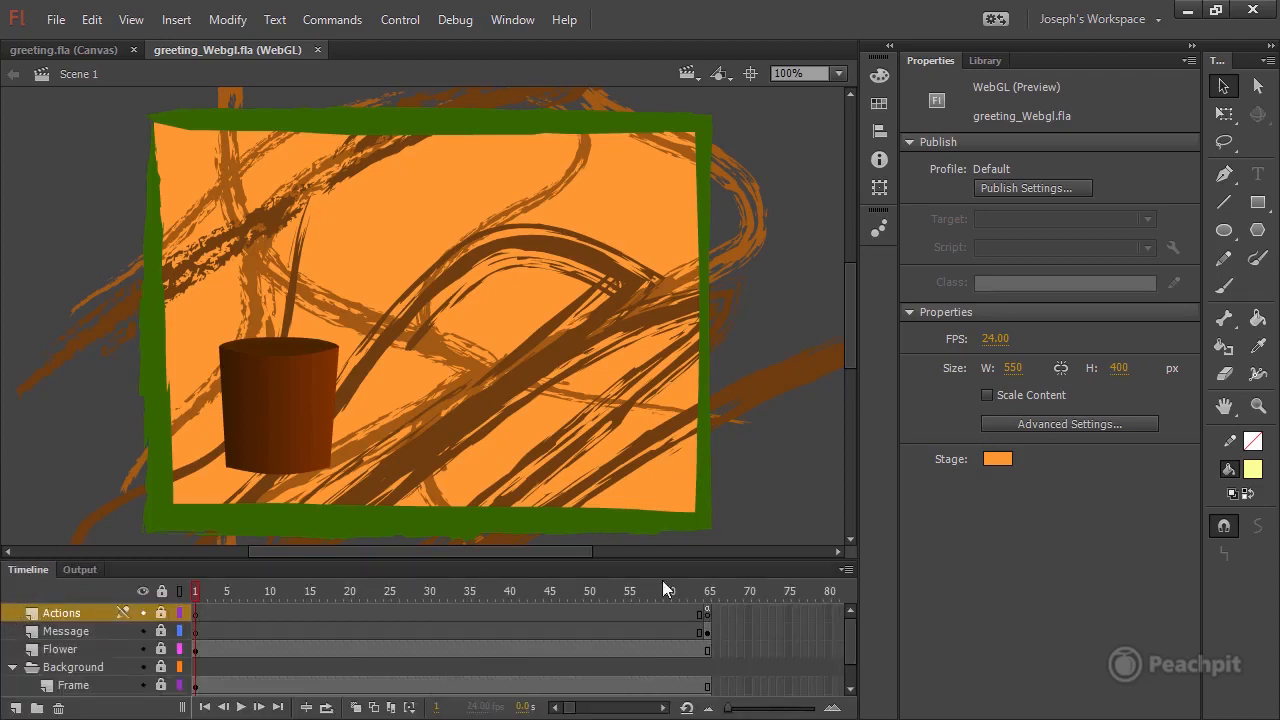
{"action": "left_click", "coordinate": [706, 611]}
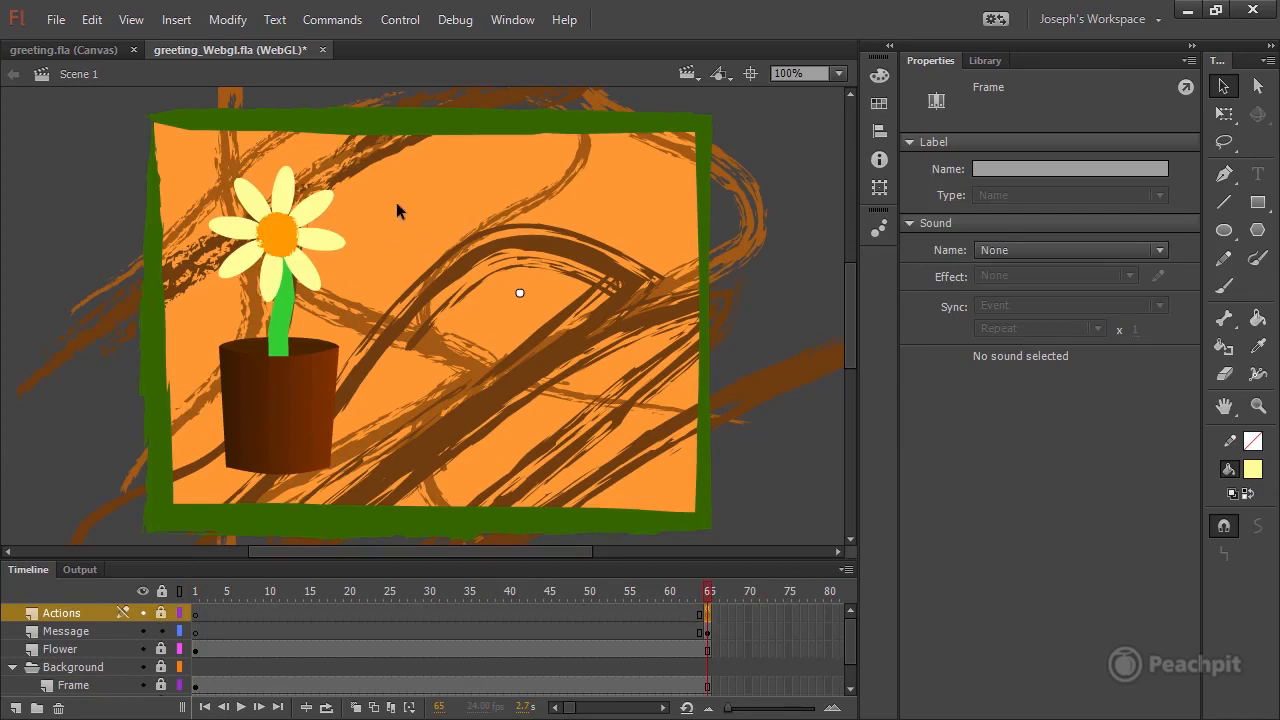
In greeting.fla, convert the Message movie clip at frame 65 to a bitmap.
{"action": "left_click", "coordinate": [94, 49]}
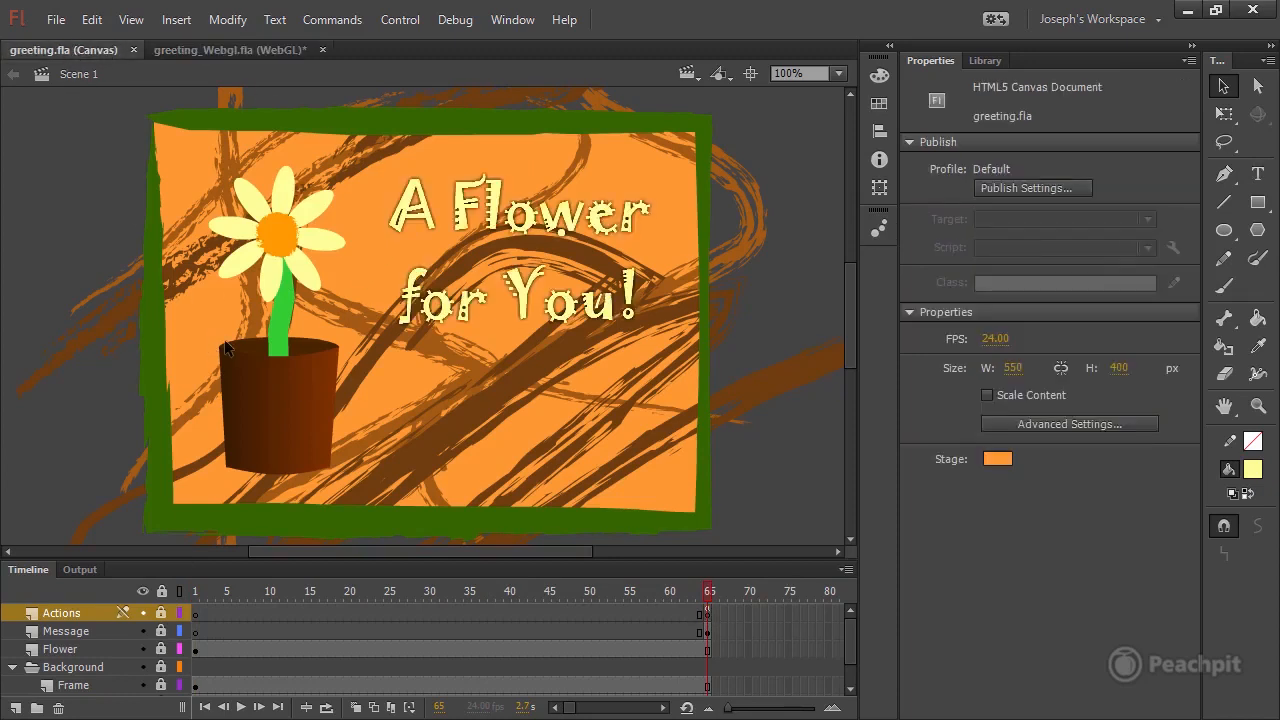
{"action": "left_click", "coordinate": [672, 295]}
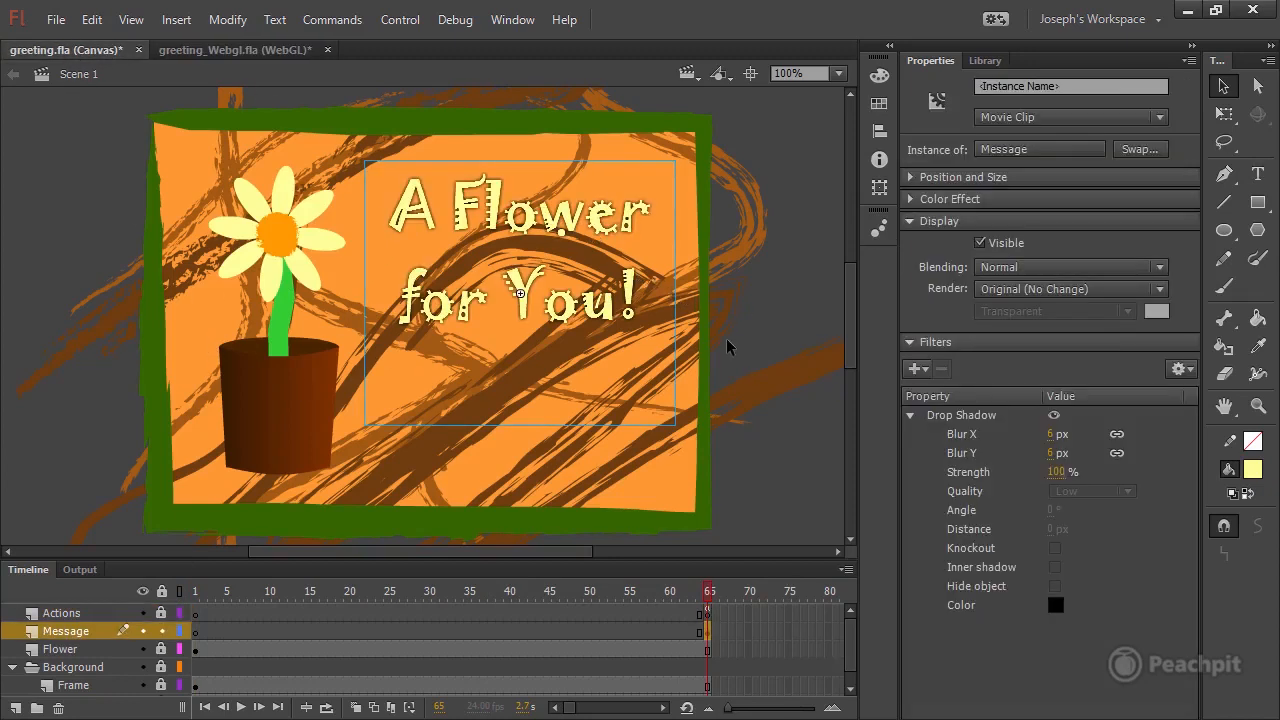
{"action": "right_click", "coordinate": [605, 313]}
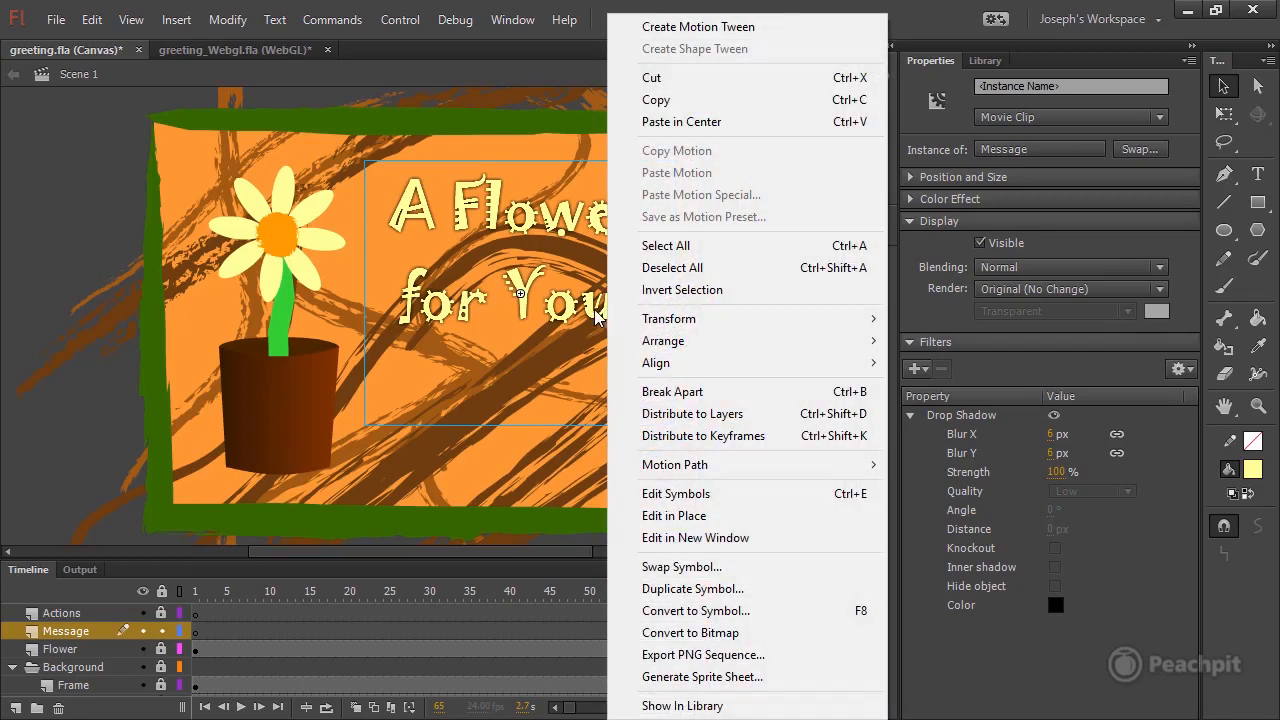
{"action": "left_click", "coordinate": [700, 636]}
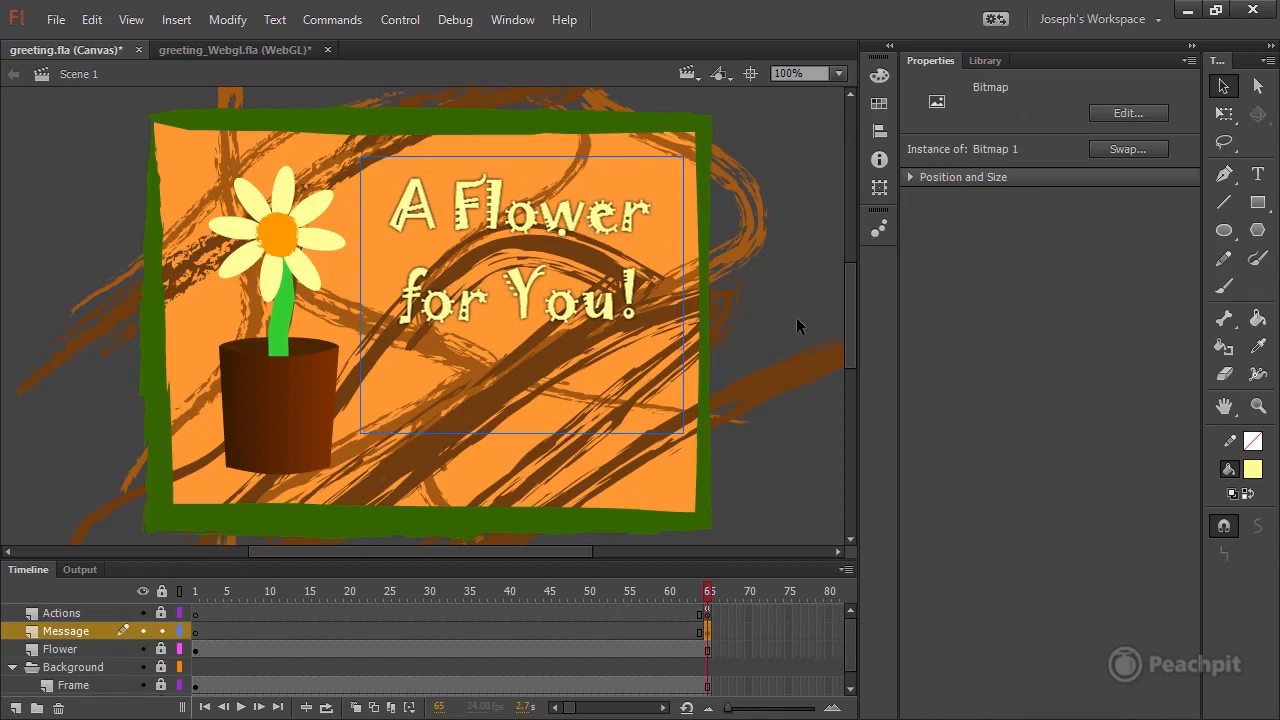
Delete the empty Message instance at frame 65 of the Message layer in greeting_Webgl.fla.
{"action": "left_click", "coordinate": [240, 50]}
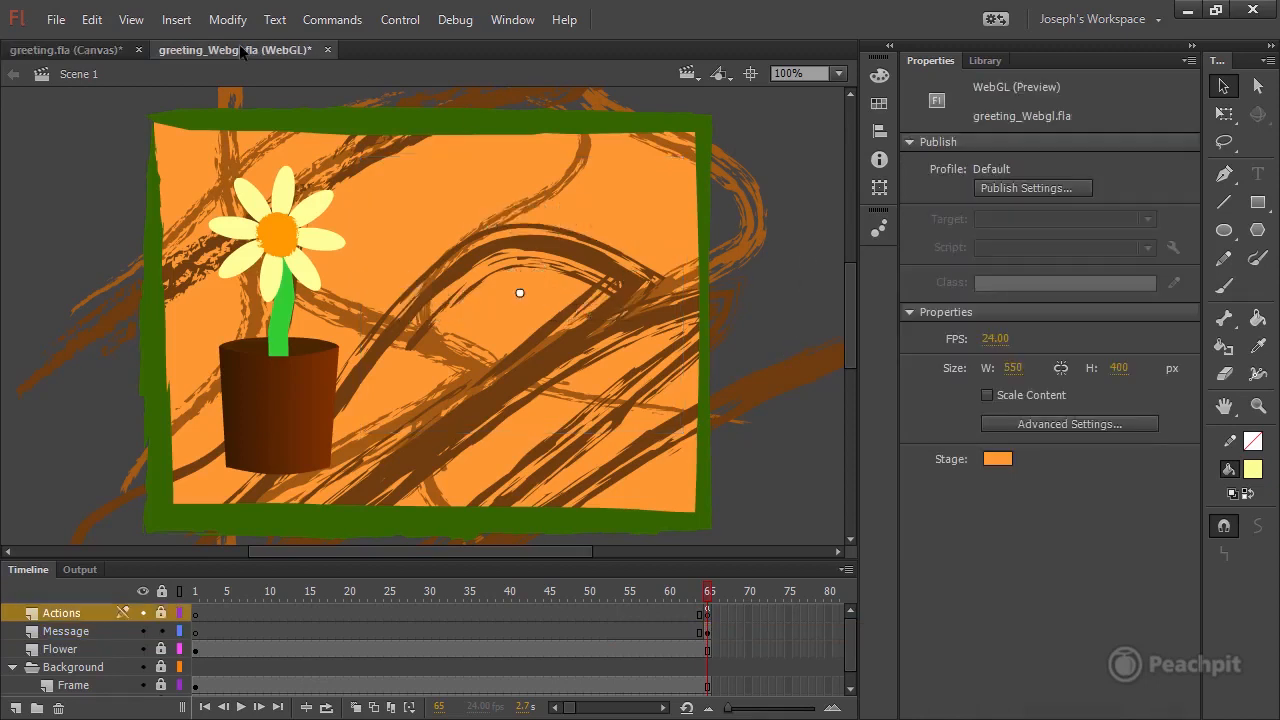
{"action": "left_click", "coordinate": [706, 634]}
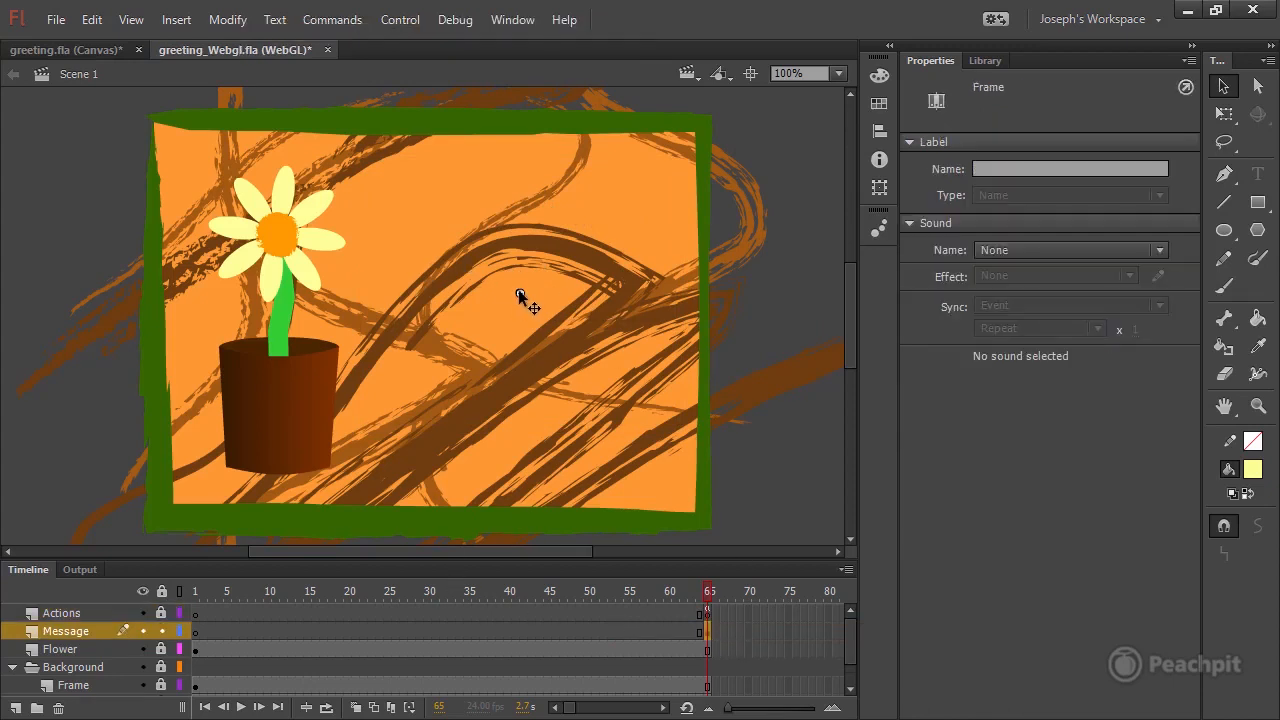
{"action": "left_click", "coordinate": [522, 291]}
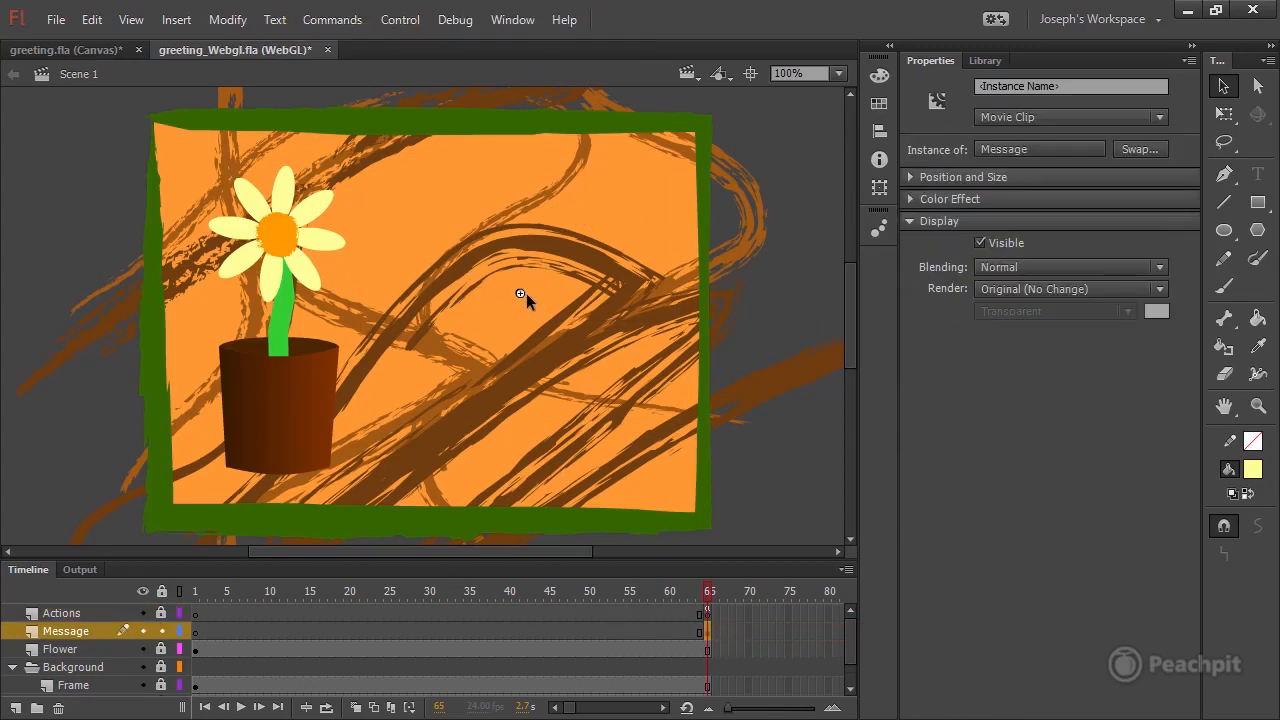
{"action": "key", "text": "Delete"}
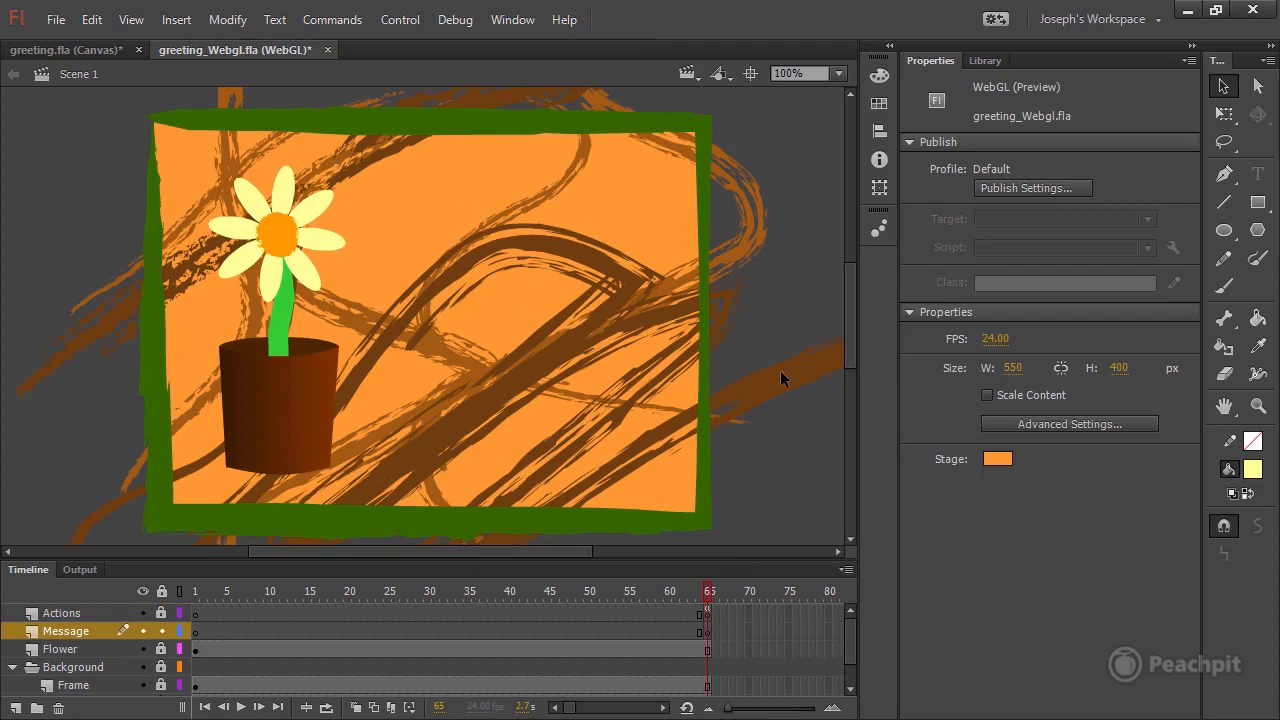
Paste the message bitmap in place at frame 65 of the Message layer in greeting_Webgl.fla.
{"action": "left_click", "coordinate": [707, 632]}
{"action": "right_click", "coordinate": [564, 200]}
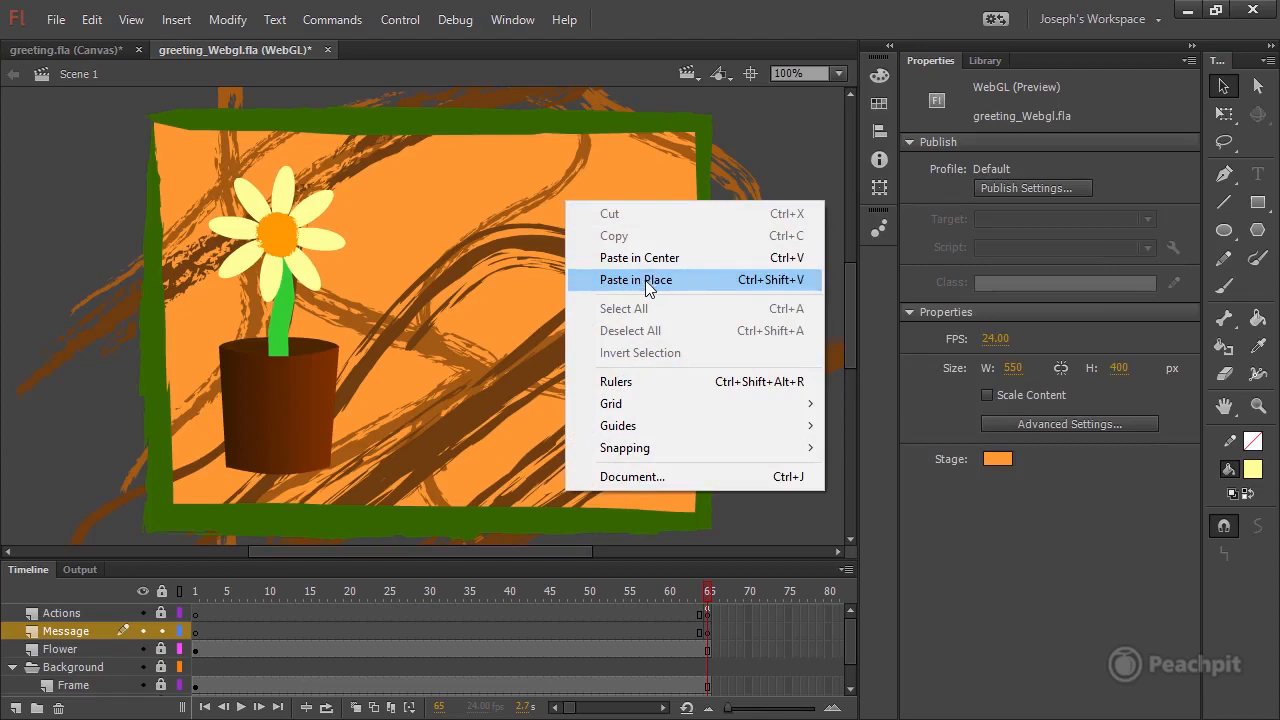
{"action": "left_click", "coordinate": [646, 281]}
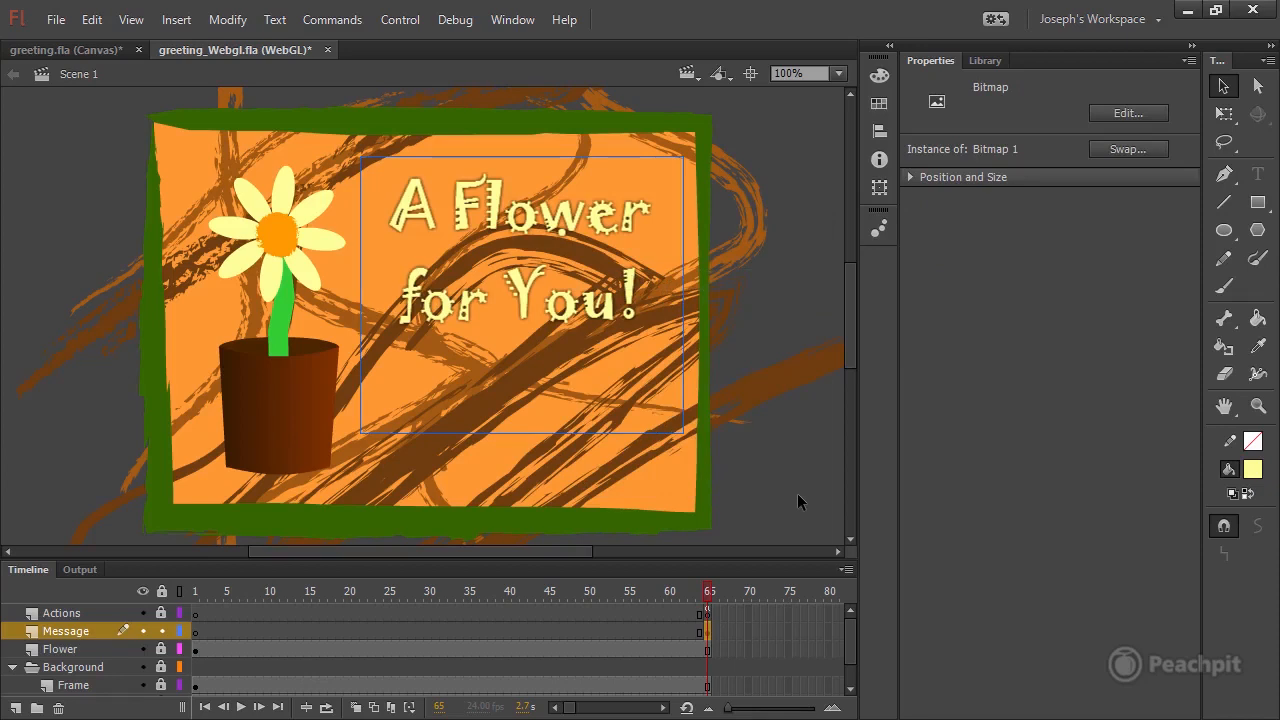
Check the conversion output for the warning about frame scripts.
{"action": "left_click", "coordinate": [71, 569]}
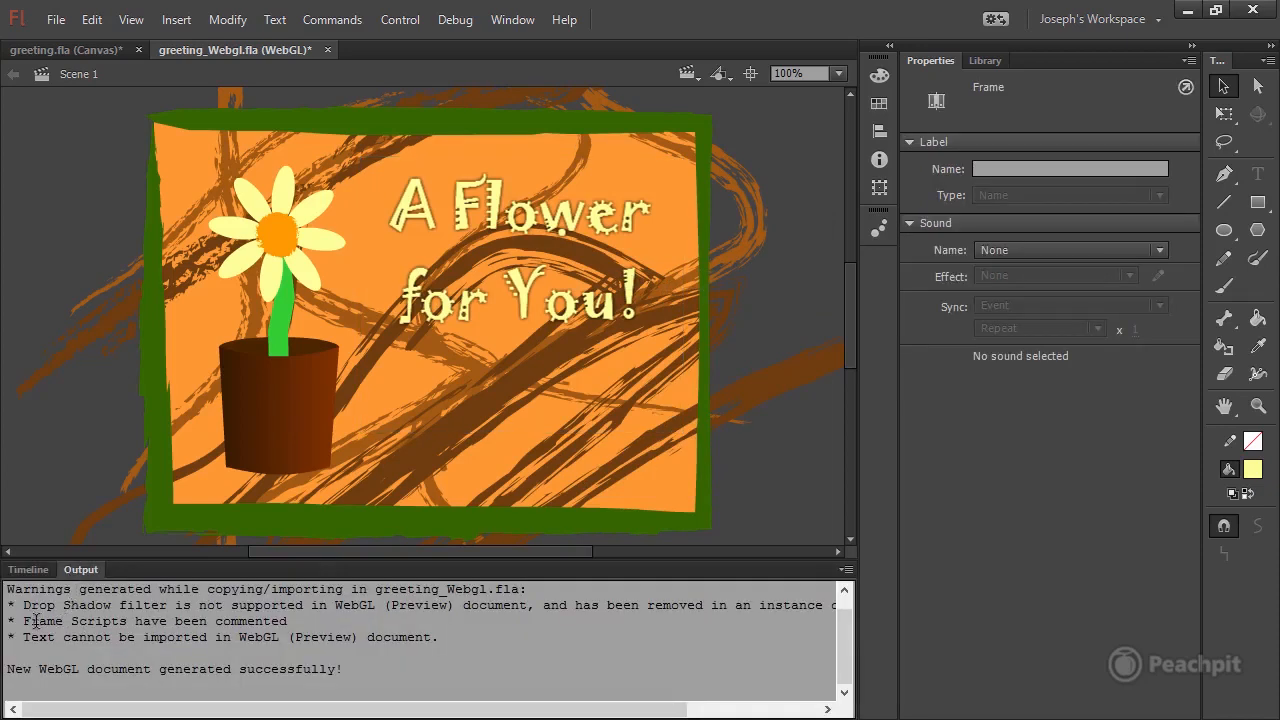
{"action": "left_click_drag", "start_coordinate": [38, 621], "coordinate": [286, 622]}
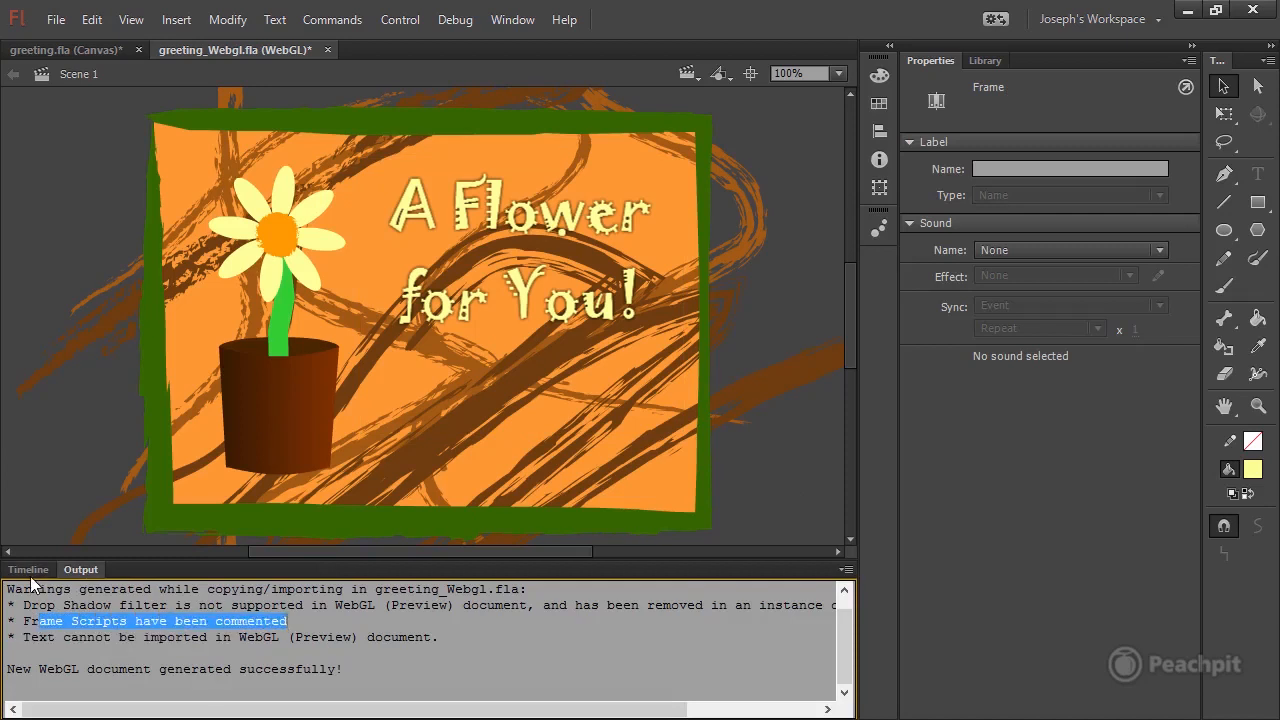
{"action": "left_click", "coordinate": [29, 569]}
Add the WebGL "Stop at this Frame" code snippet below the commented code in the frame 65 script of the Actions layer.
{"action": "left_click", "coordinate": [706, 613]}
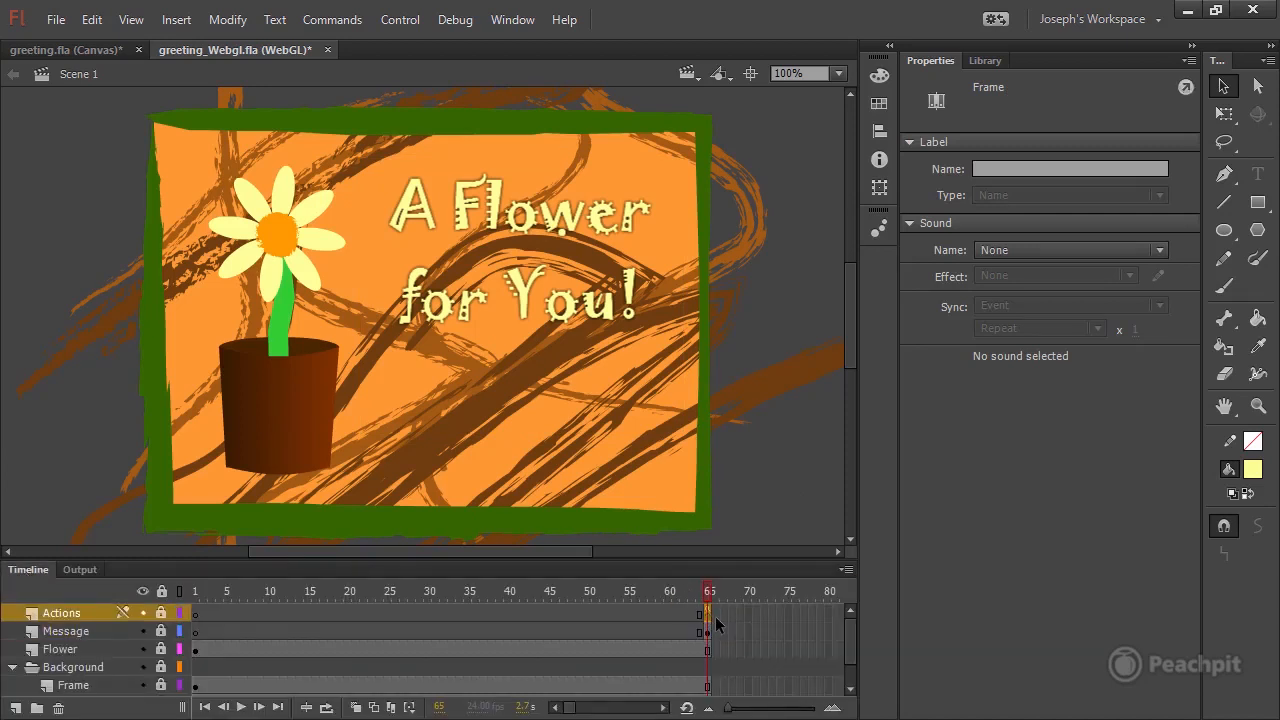
{"action": "left_click", "coordinate": [512, 19]}
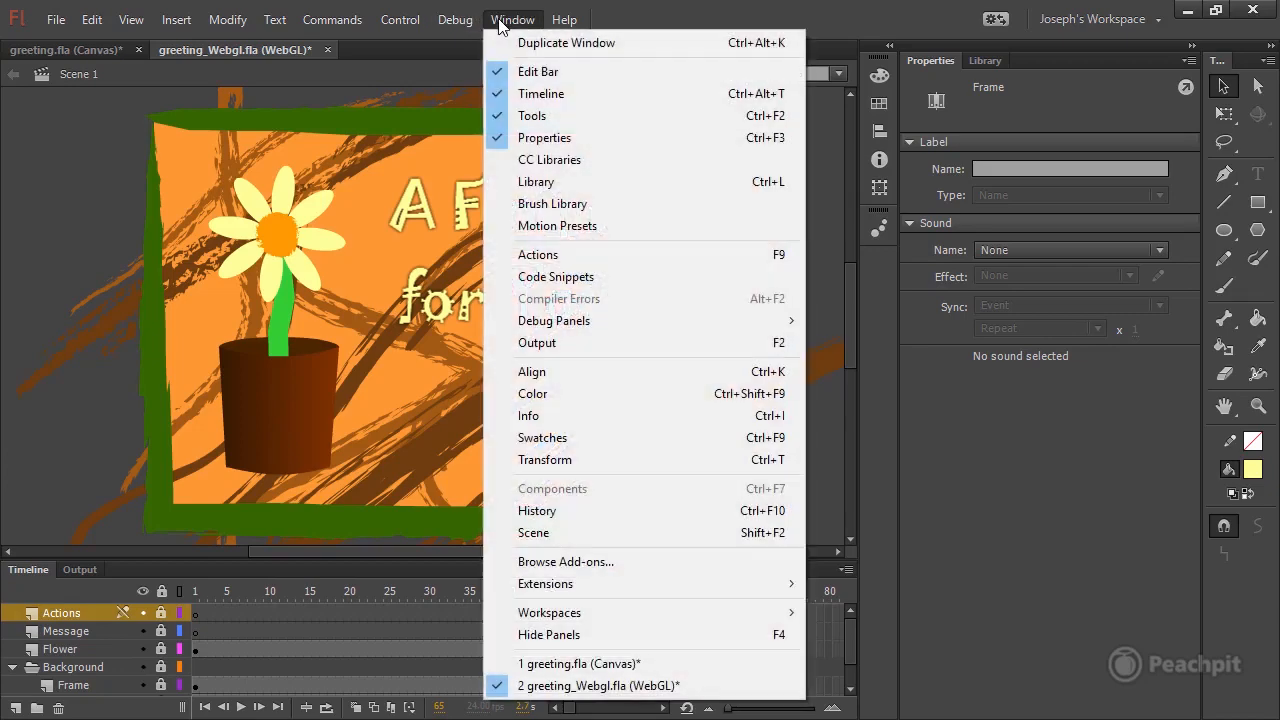
{"action": "left_click", "coordinate": [598, 257]}
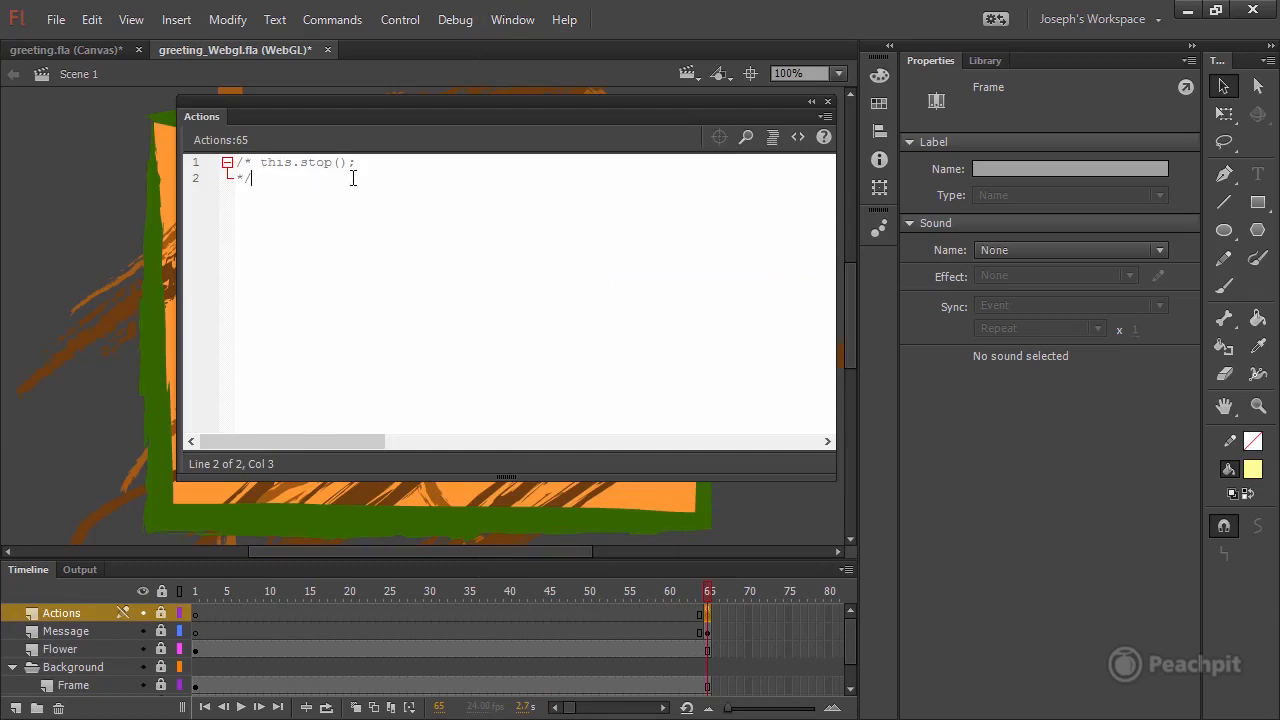
{"action": "key", "text": "Return"}
{"action": "key", "text": "Return"}
{"action": "left_click", "coordinate": [797, 137]}
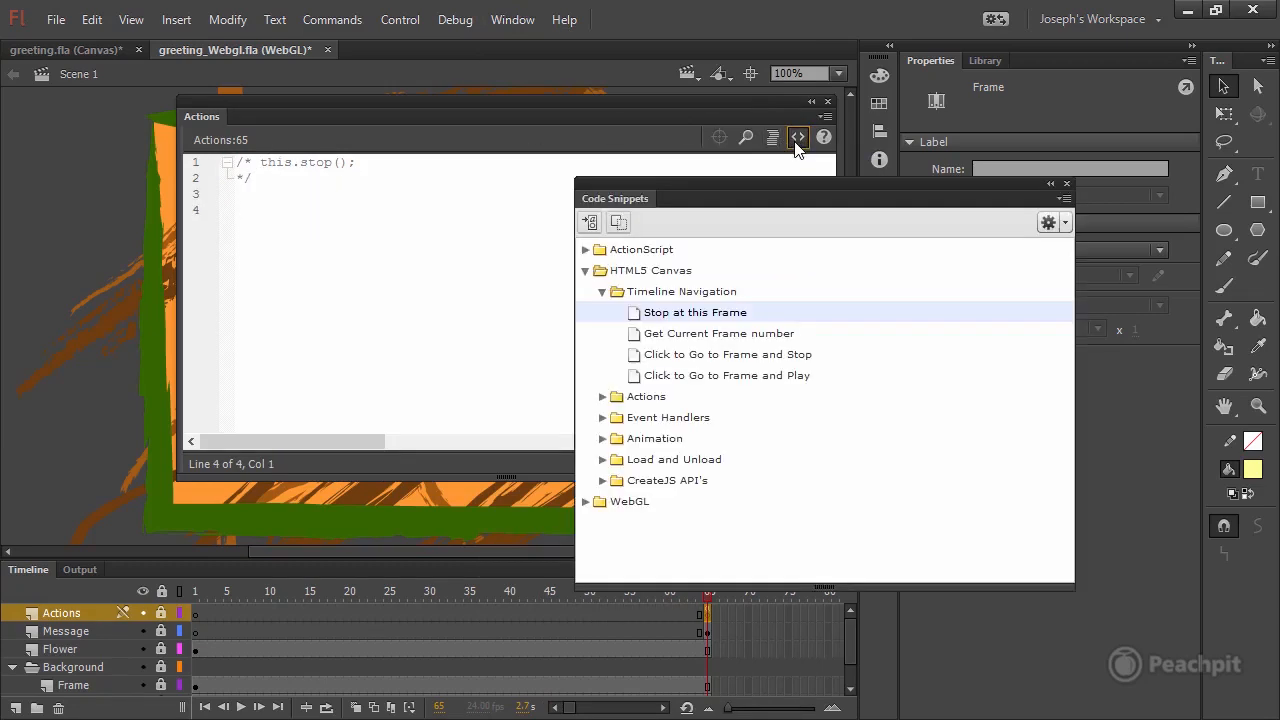
{"action": "left_click", "coordinate": [585, 292]}
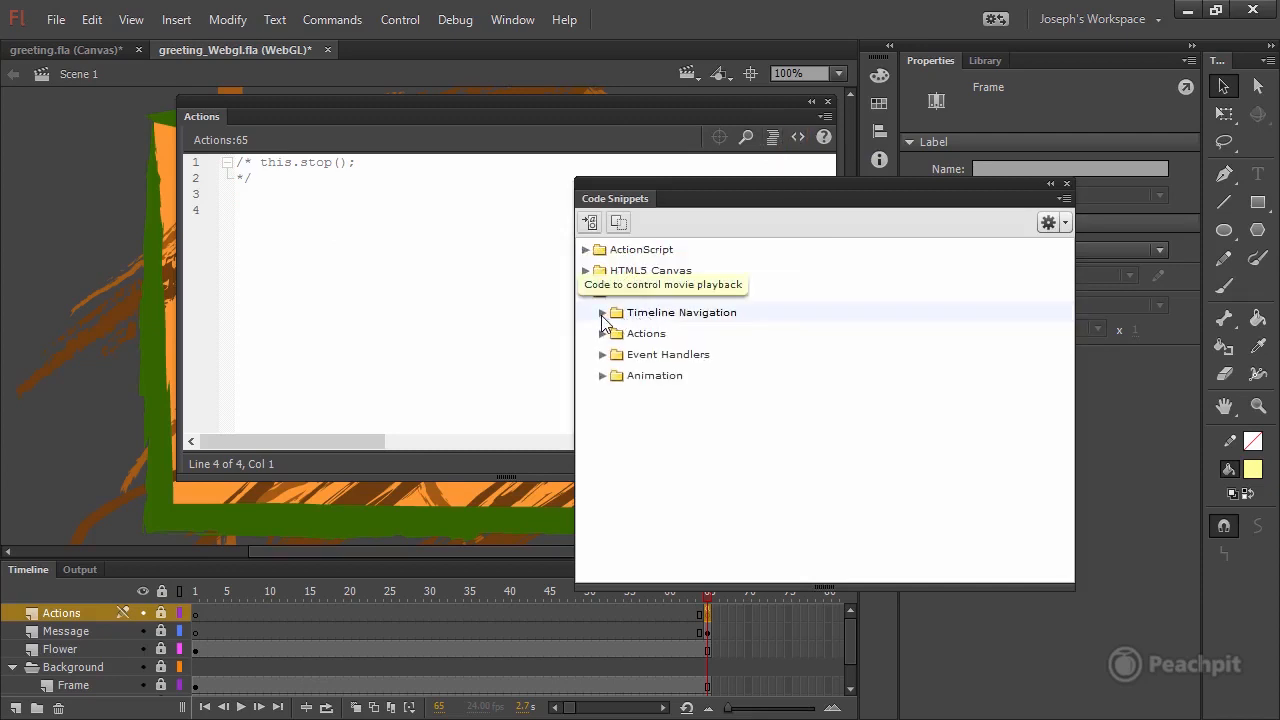
{"action": "left_click", "coordinate": [602, 313]}
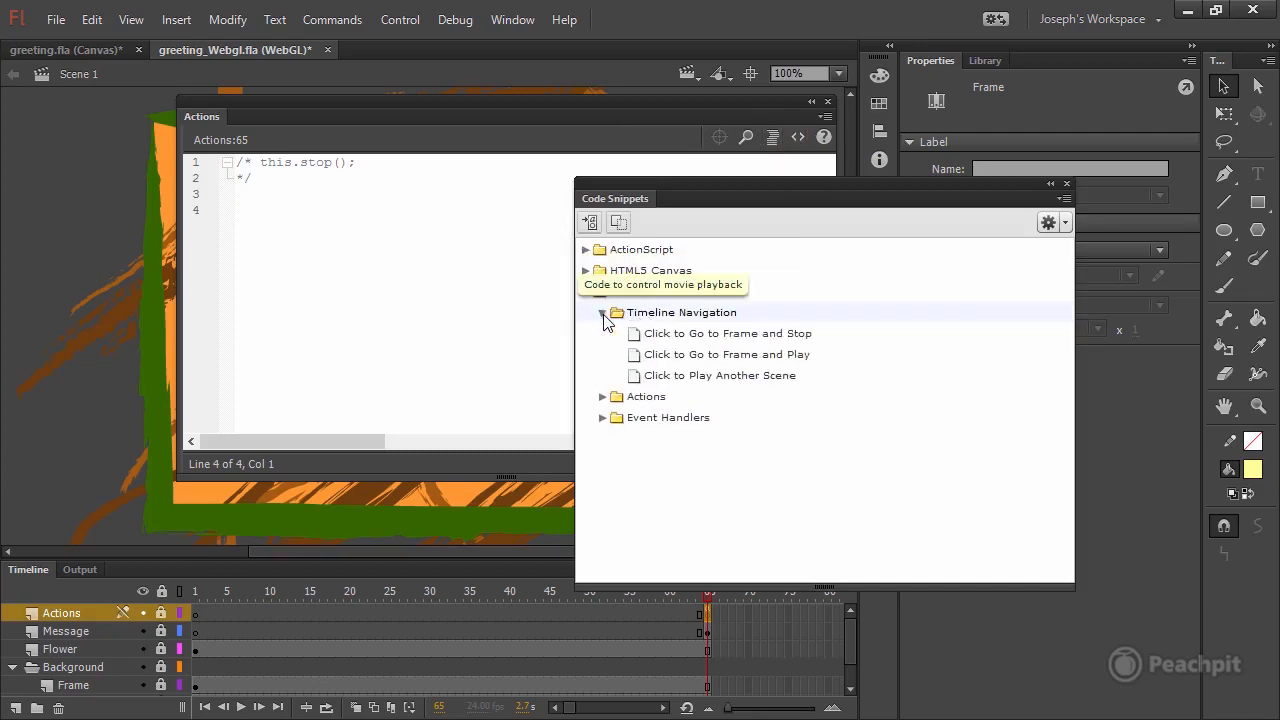
{"action": "left_click", "coordinate": [590, 225]}
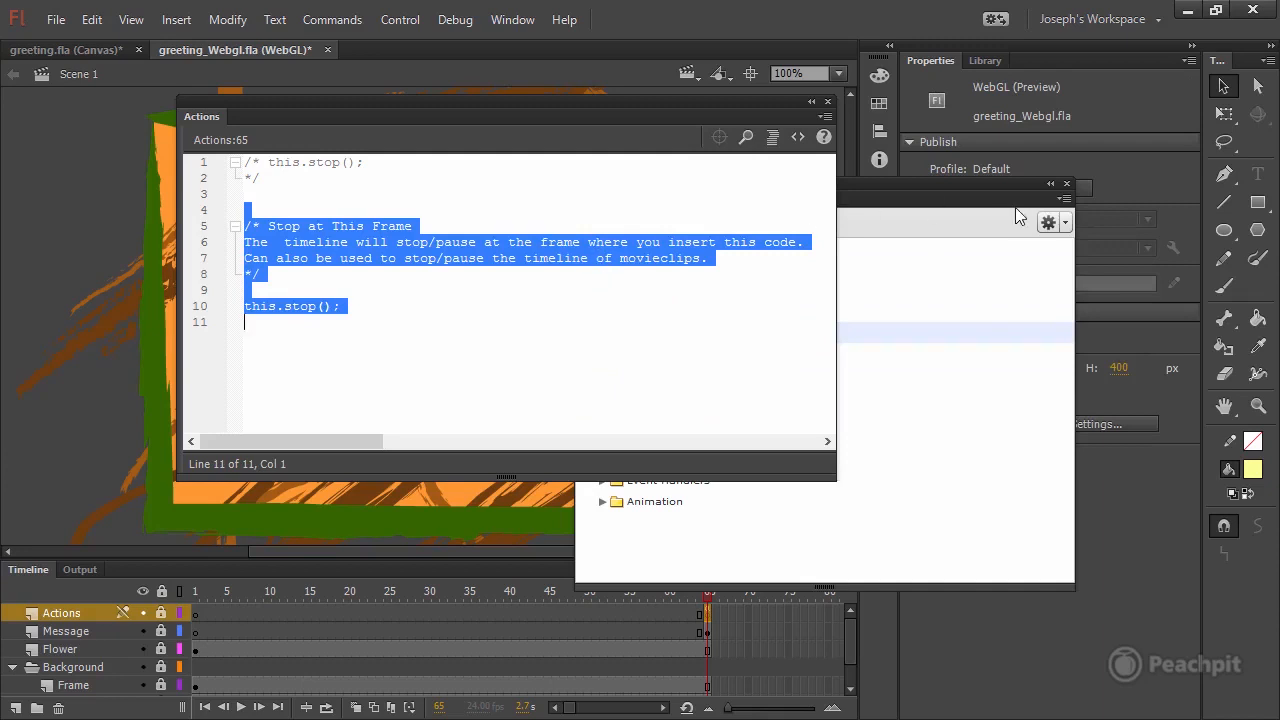
{"action": "left_click", "coordinate": [1066, 184]}
Delete the snippet's comment block and the old commented-out code from the frame 65 script, keeping only this.stop();.
{"action": "left_click", "coordinate": [284, 280]}
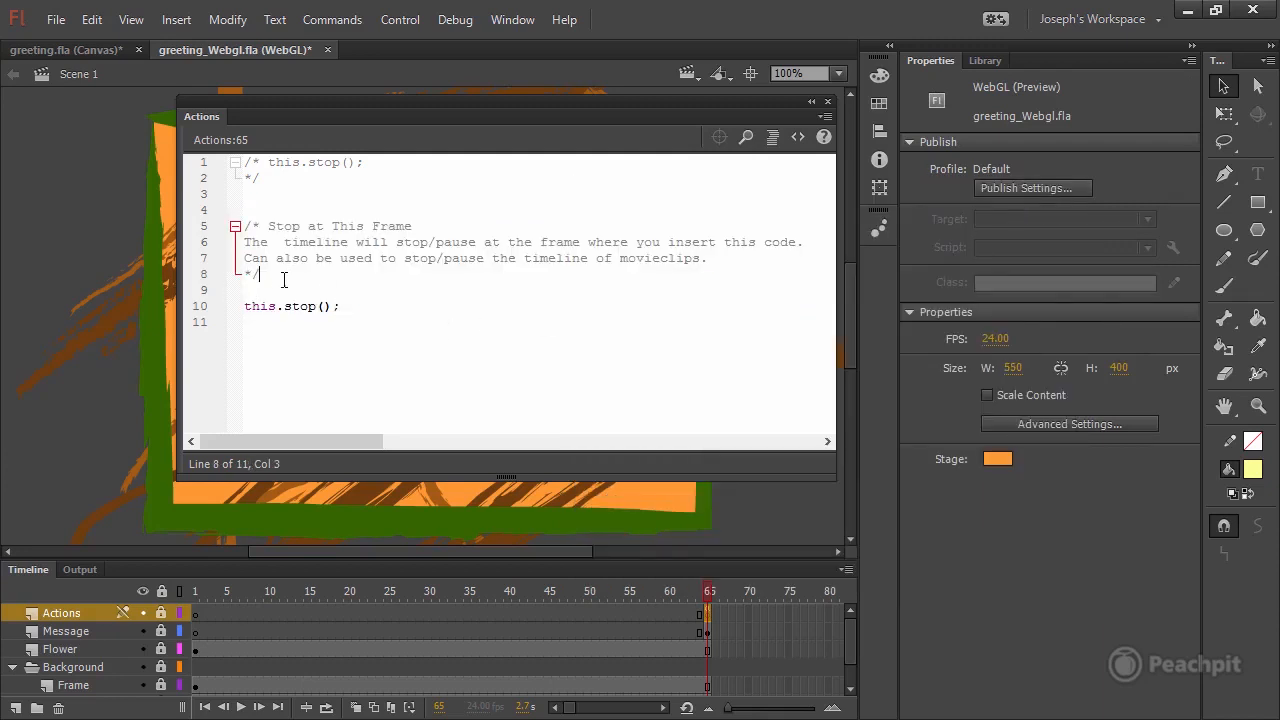
{"action": "left_click_drag", "start_coordinate": [262, 274], "coordinate": [232, 210]}
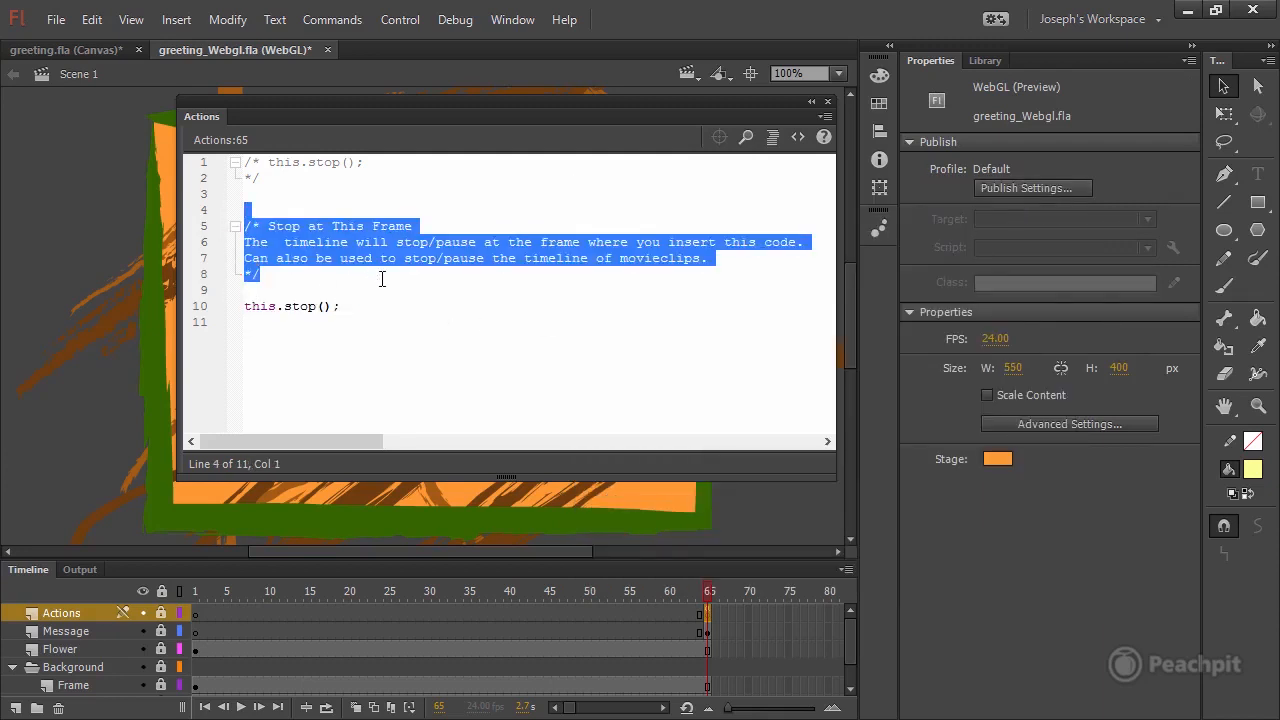
{"action": "key", "text": "BackSpace"}
{"action": "key", "text": "BackSpace"}
{"action": "key", "text": "BackSpace"}
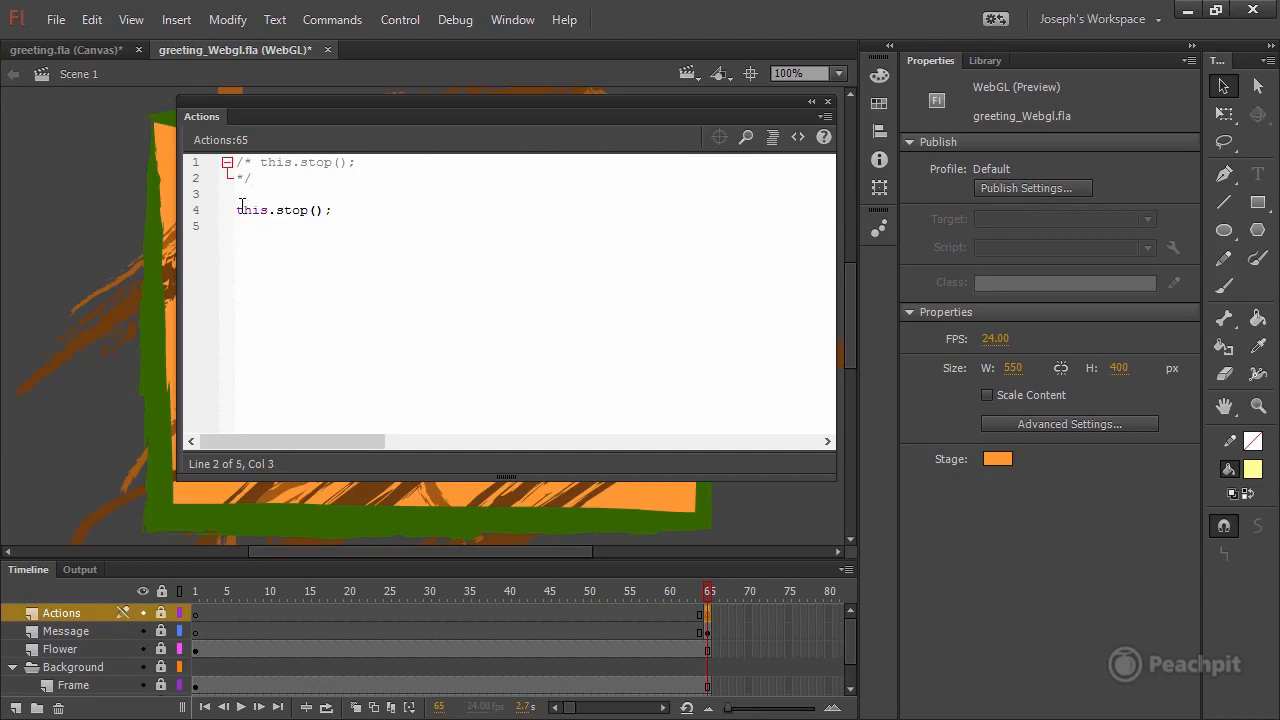
{"action": "left_click_drag", "start_coordinate": [195, 176], "coordinate": [195, 161]}
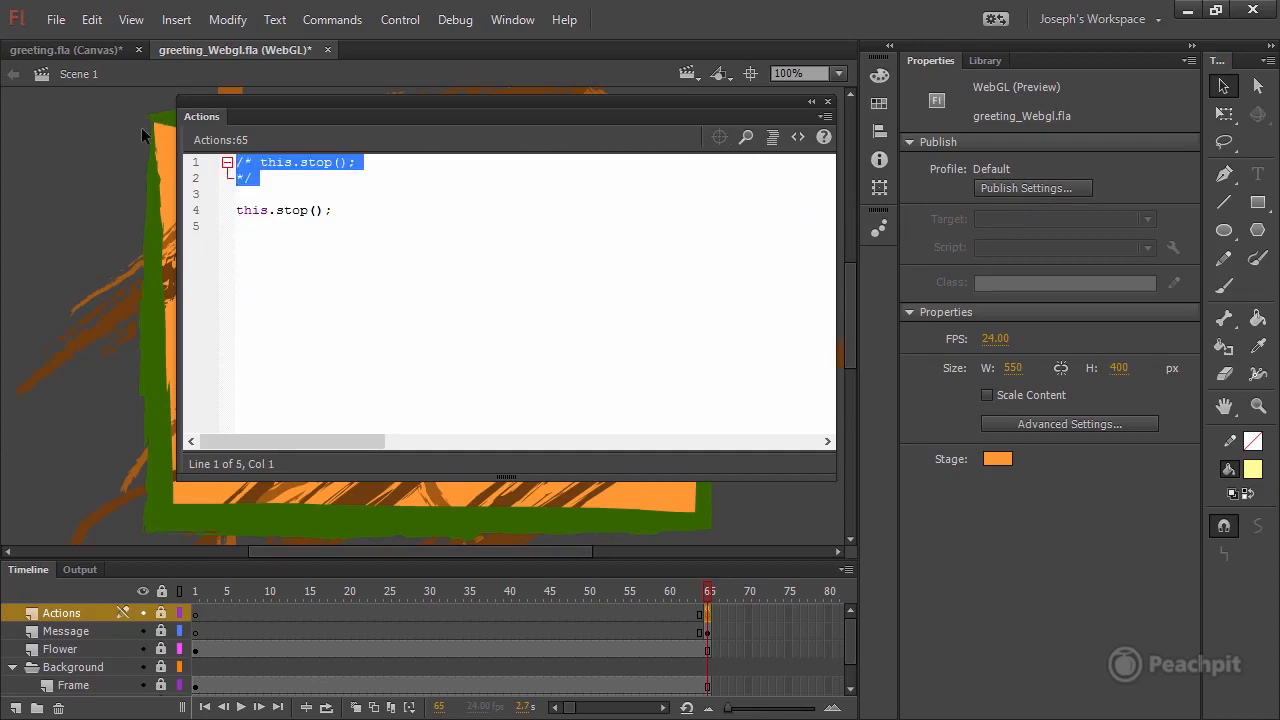
{"action": "key", "text": "BackSpace"}
{"action": "left_click", "coordinate": [572, 214]}
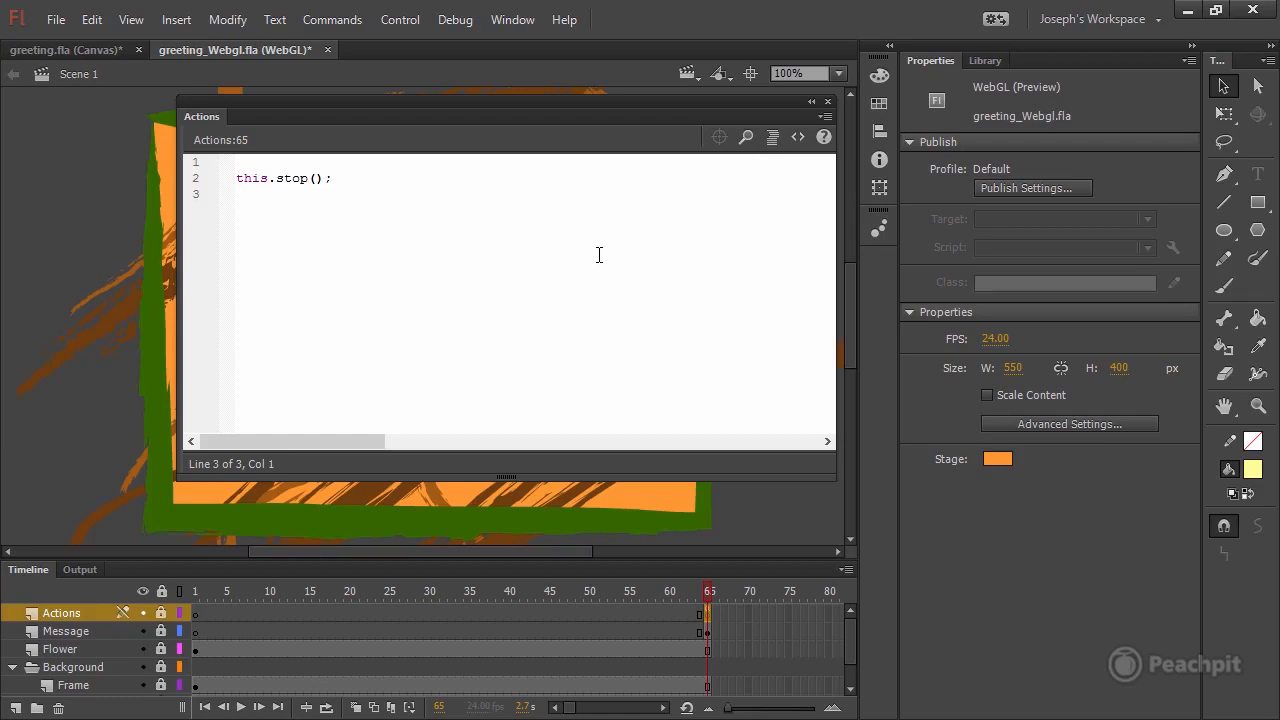
{"action": "left_click", "coordinate": [827, 101]}
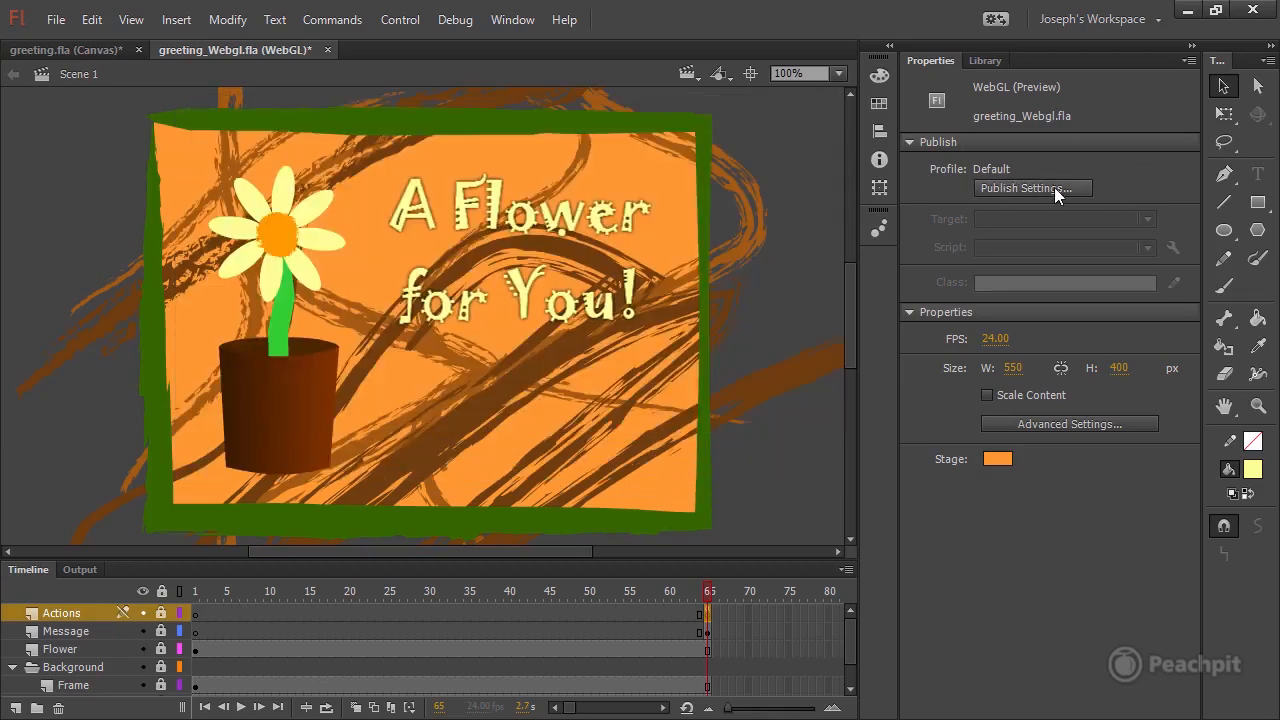
Publish the WebGL document with output file greeting_Webgl.json and Overwrite HTML, Include hidden layers and Loop timeline enabled.
{"action": "left_click", "coordinate": [1025, 182]}
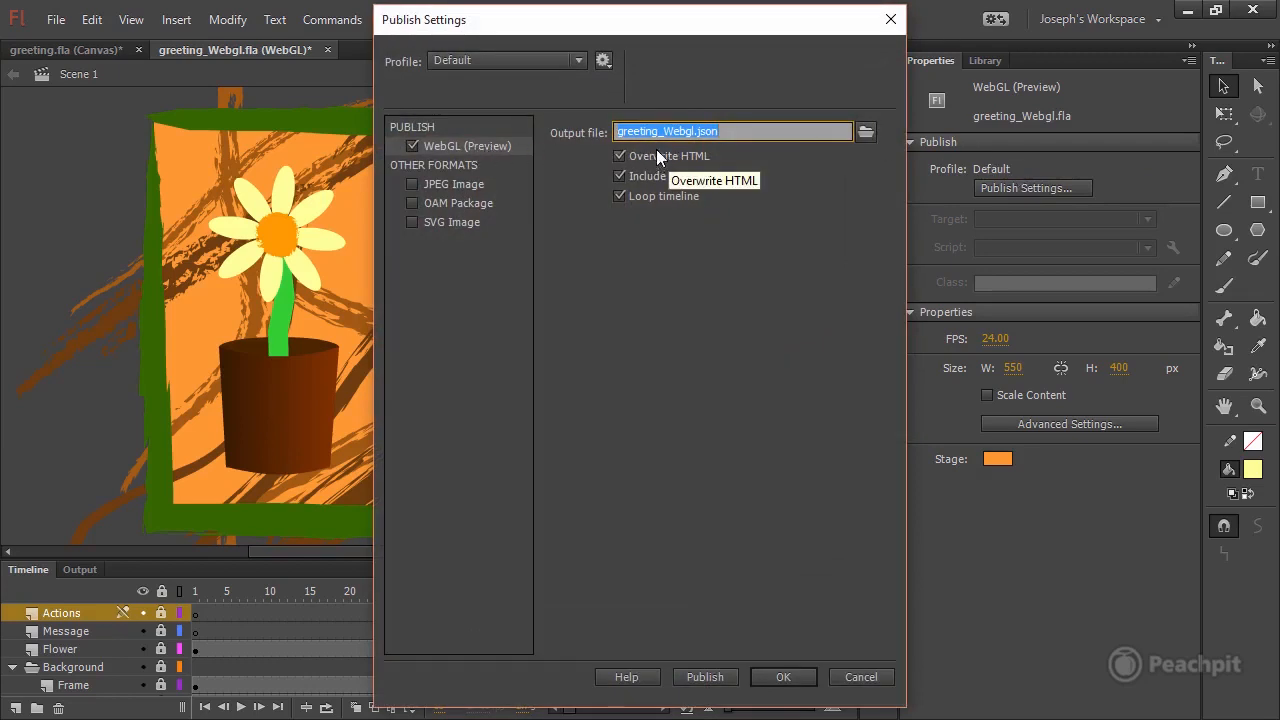
{"action": "left_click", "coordinate": [751, 130]}
{"action": "left_click_drag", "start_coordinate": [693, 132], "coordinate": [746, 130]}
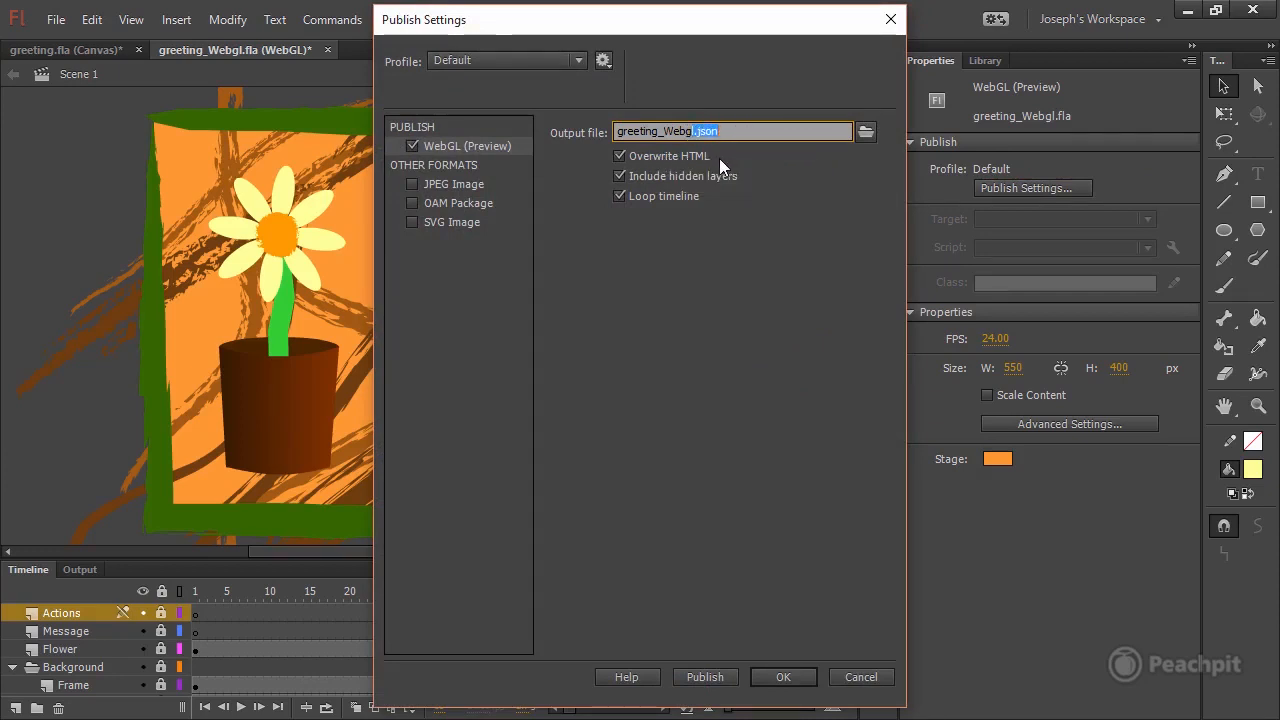
{"action": "left_click", "coordinate": [635, 157]}
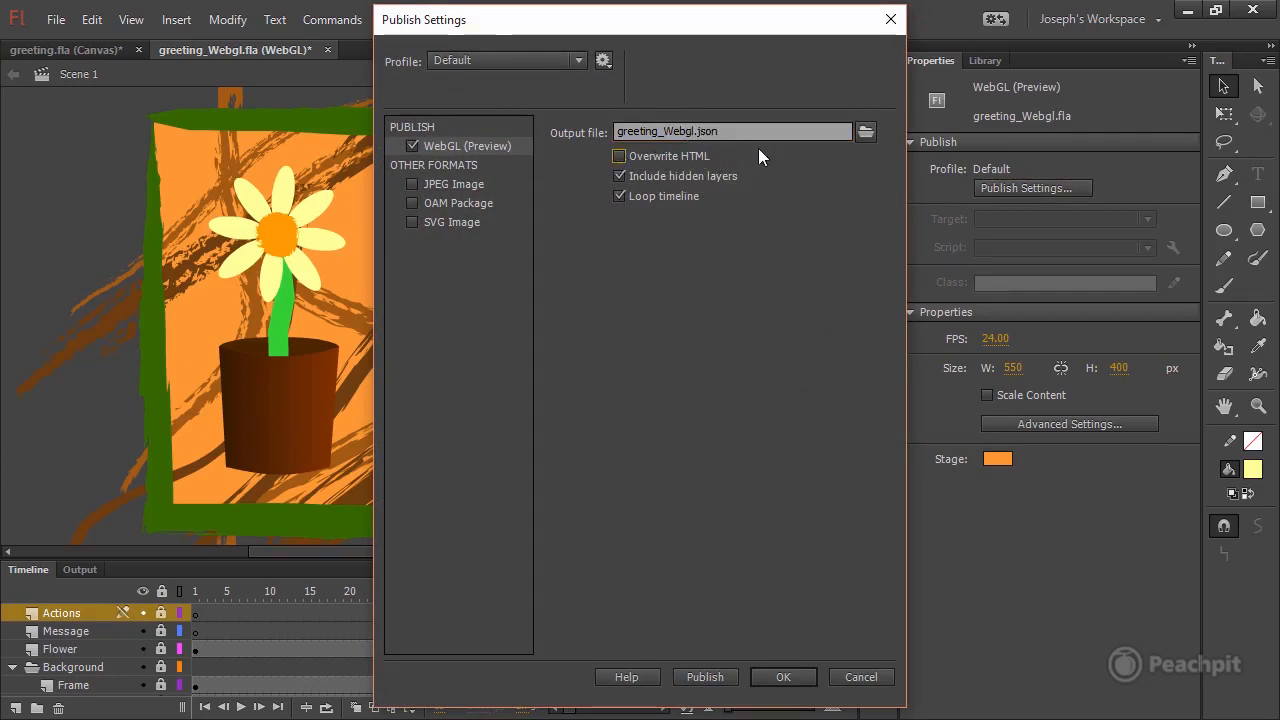
{"action": "left_click", "coordinate": [625, 157]}
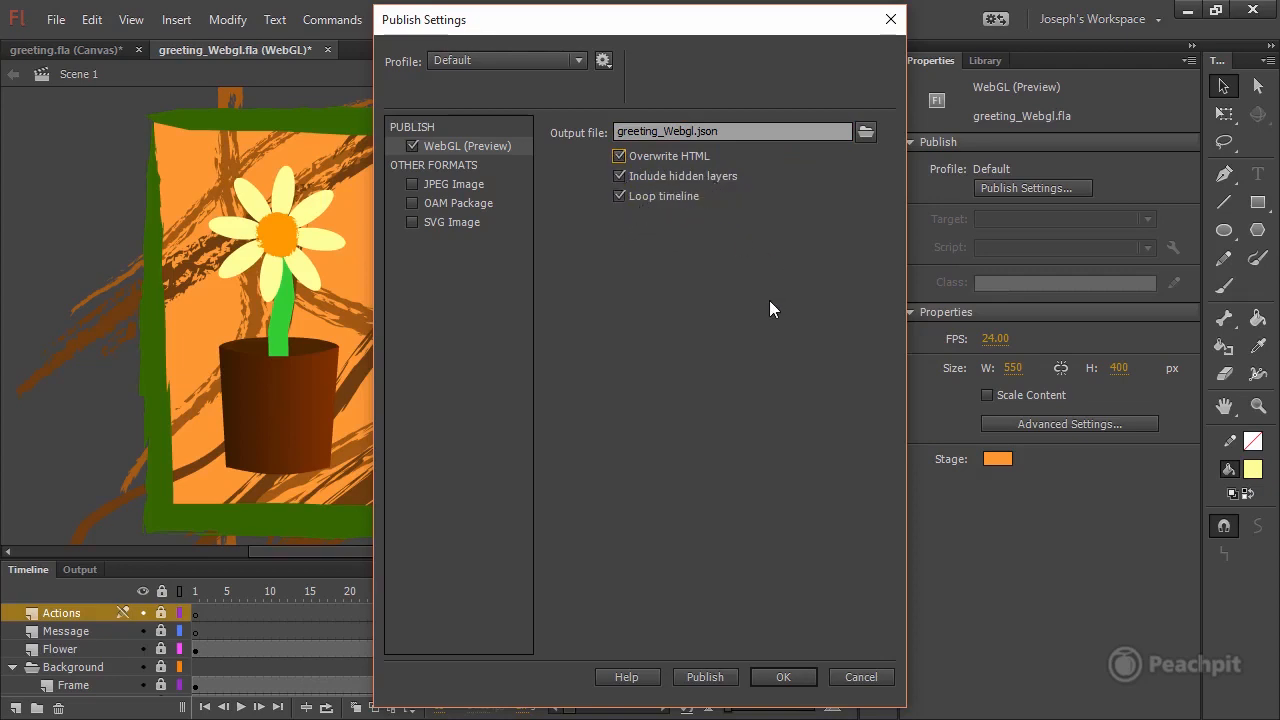
{"action": "left_click", "coordinate": [710, 679]}
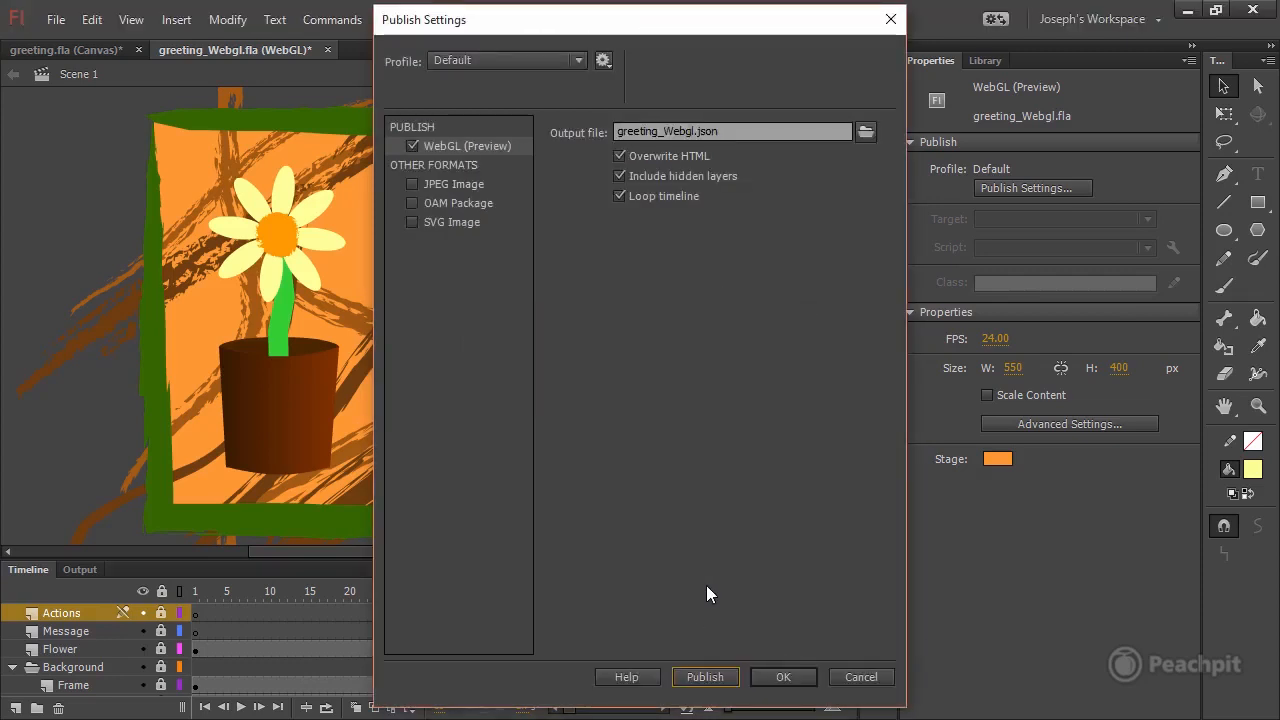
{"action": "left_click", "coordinate": [785, 678]}
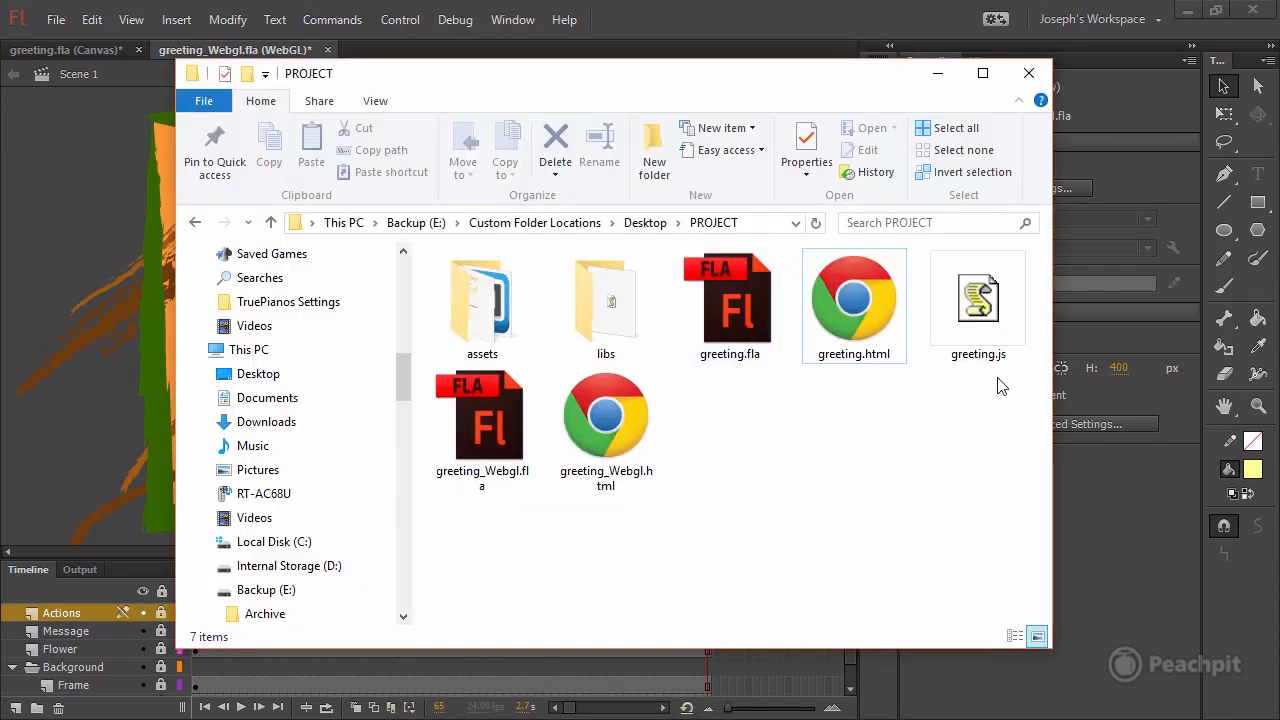
In File Explorer, examine the published files in the PROJECT folder and the JavaScript library in its libs folder.
{"action": "left_click_drag", "start_coordinate": [1000, 380], "coordinate": [722, 304]}
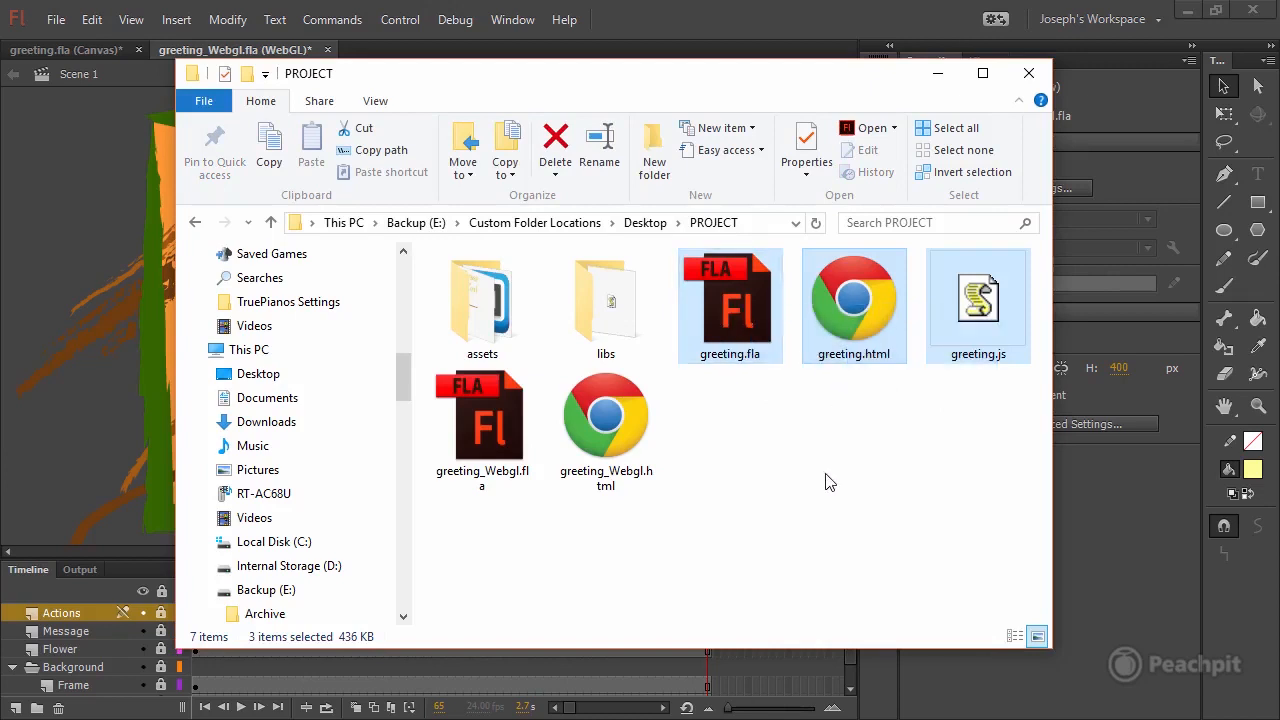
{"action": "left_click_drag", "start_coordinate": [640, 540], "coordinate": [467, 300]}
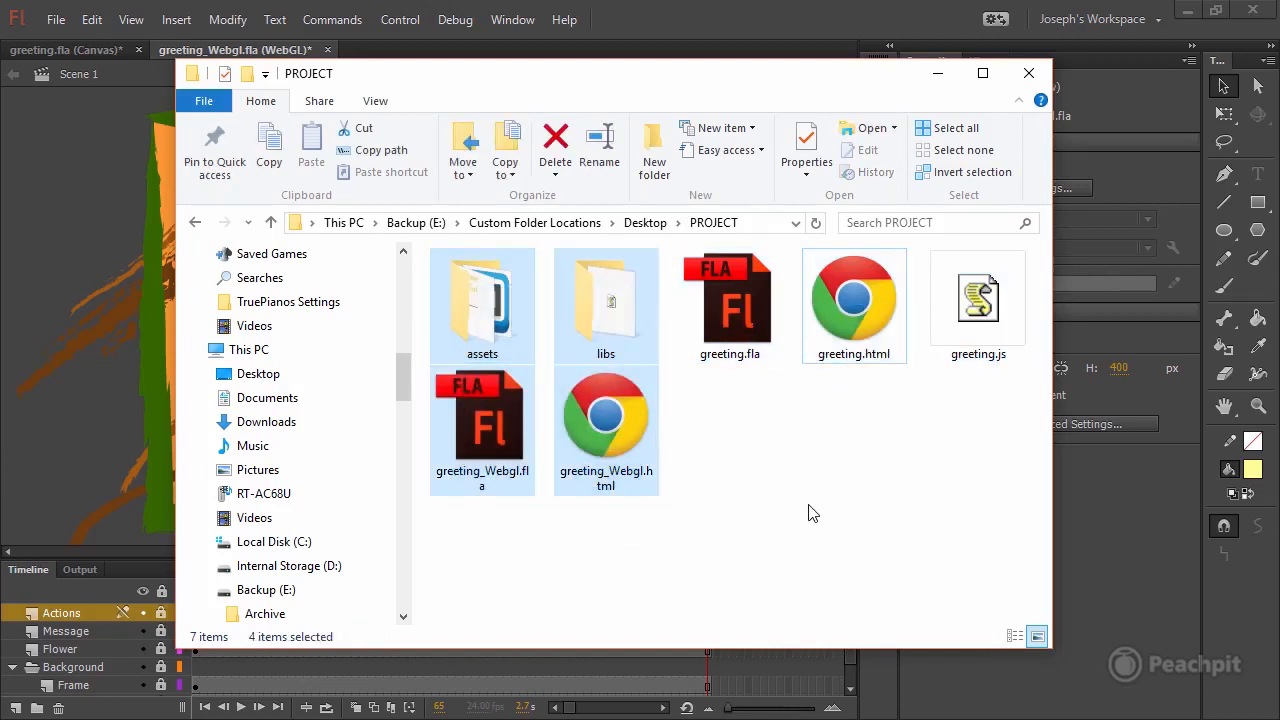
{"action": "left_click", "coordinate": [745, 468]}
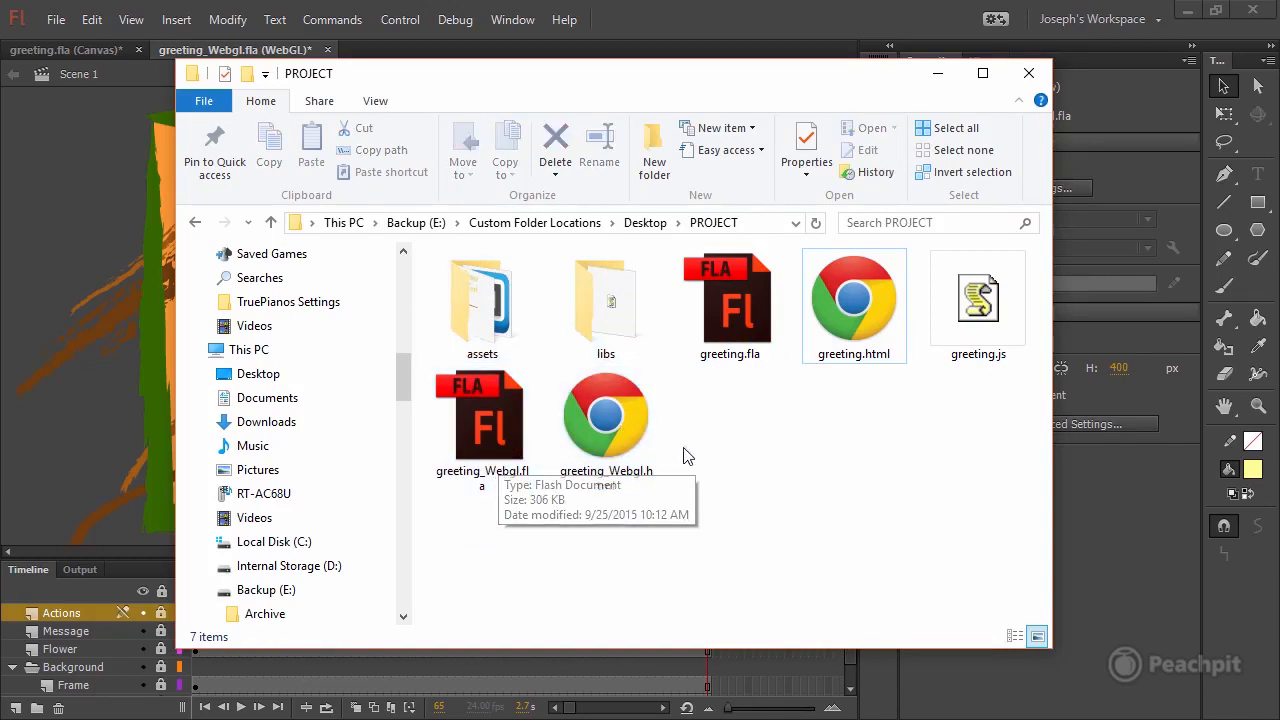
{"action": "left_click", "coordinate": [633, 439]}
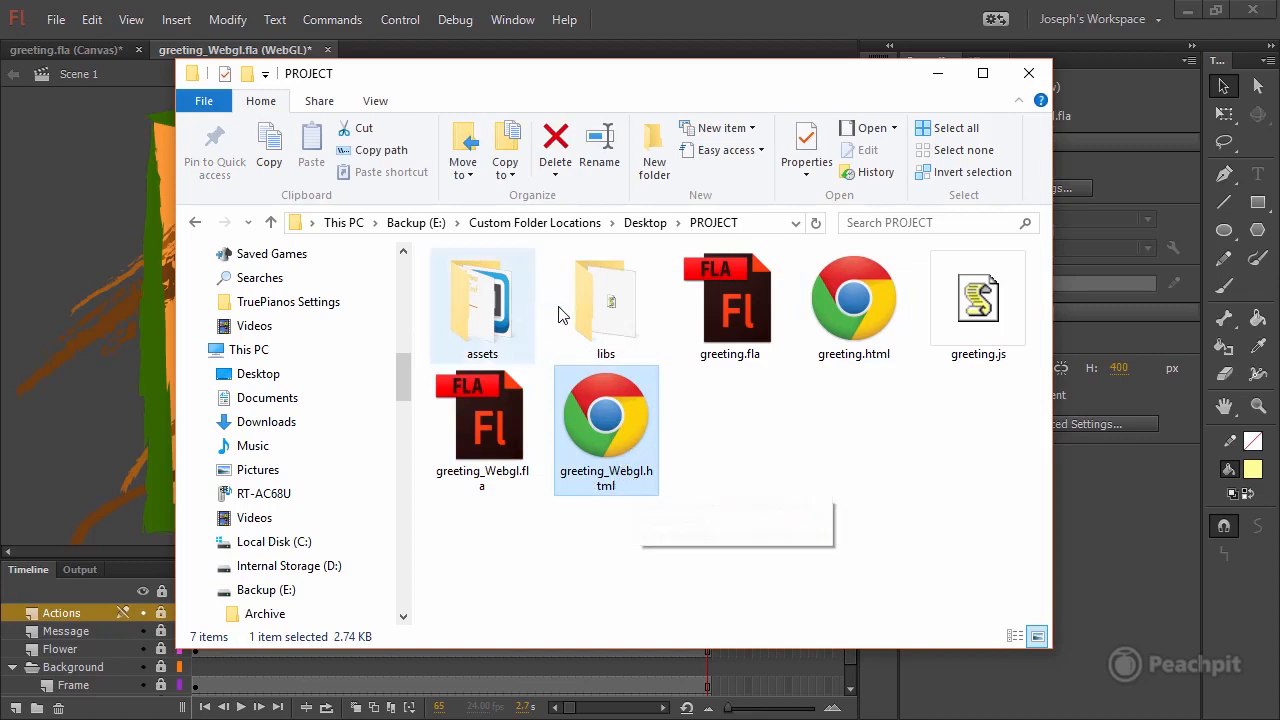
{"action": "double_click", "coordinate": [603, 317]}
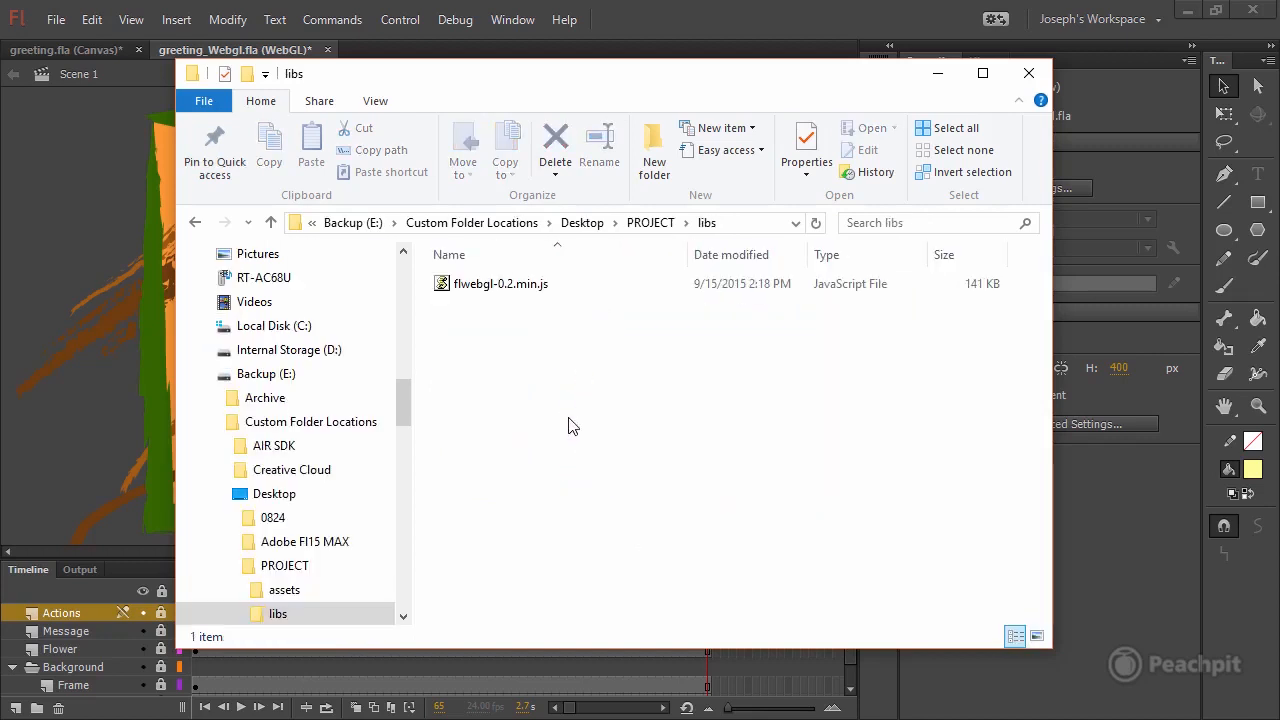
{"action": "left_click", "coordinate": [508, 290]}
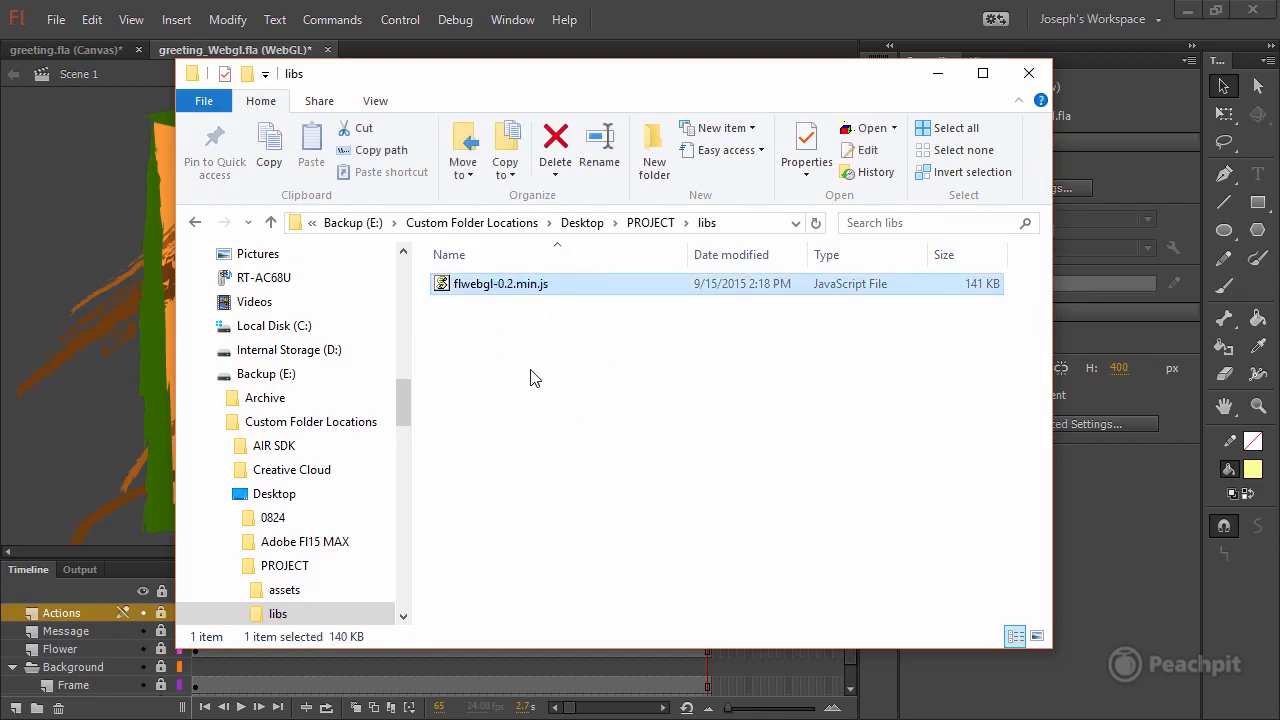
{"action": "left_click", "coordinate": [197, 225]}
Examine the published JSON, actions script and atlas files in the assets folder and return to the PROJECT folder.
{"action": "double_click", "coordinate": [465, 298]}
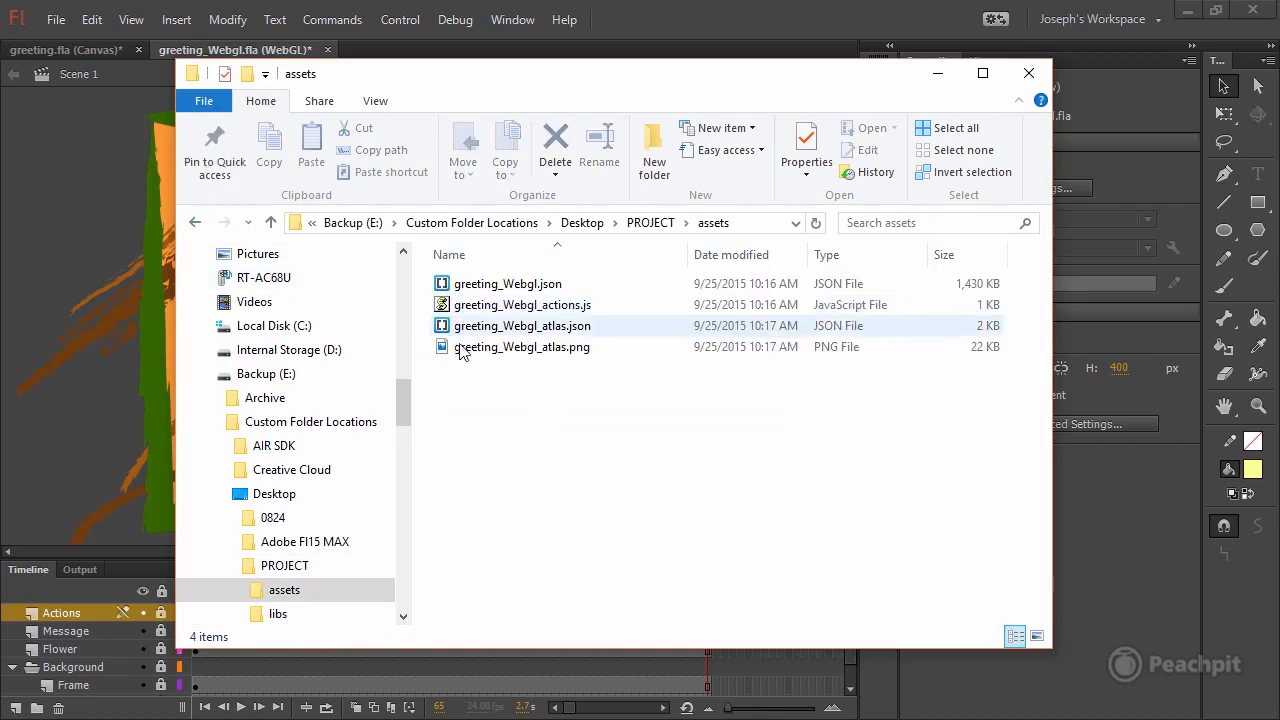
{"action": "left_click", "coordinate": [568, 287]}
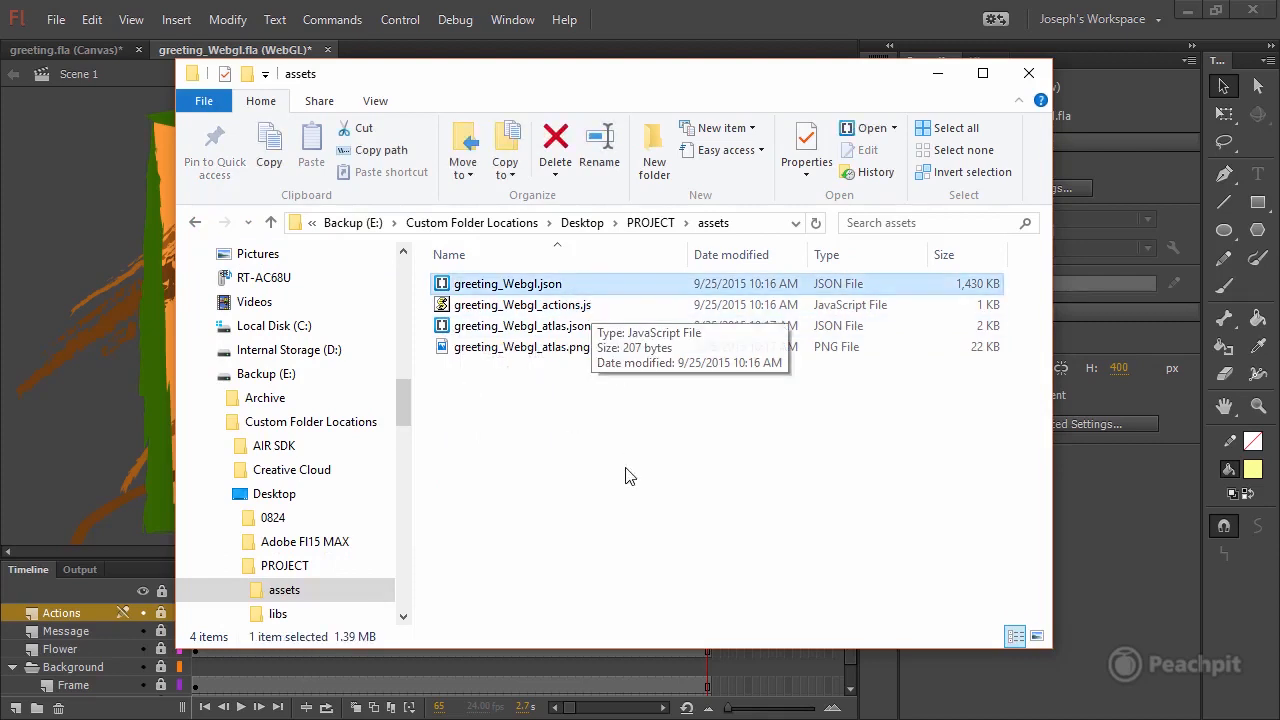
{"action": "left_click", "coordinate": [565, 305]}
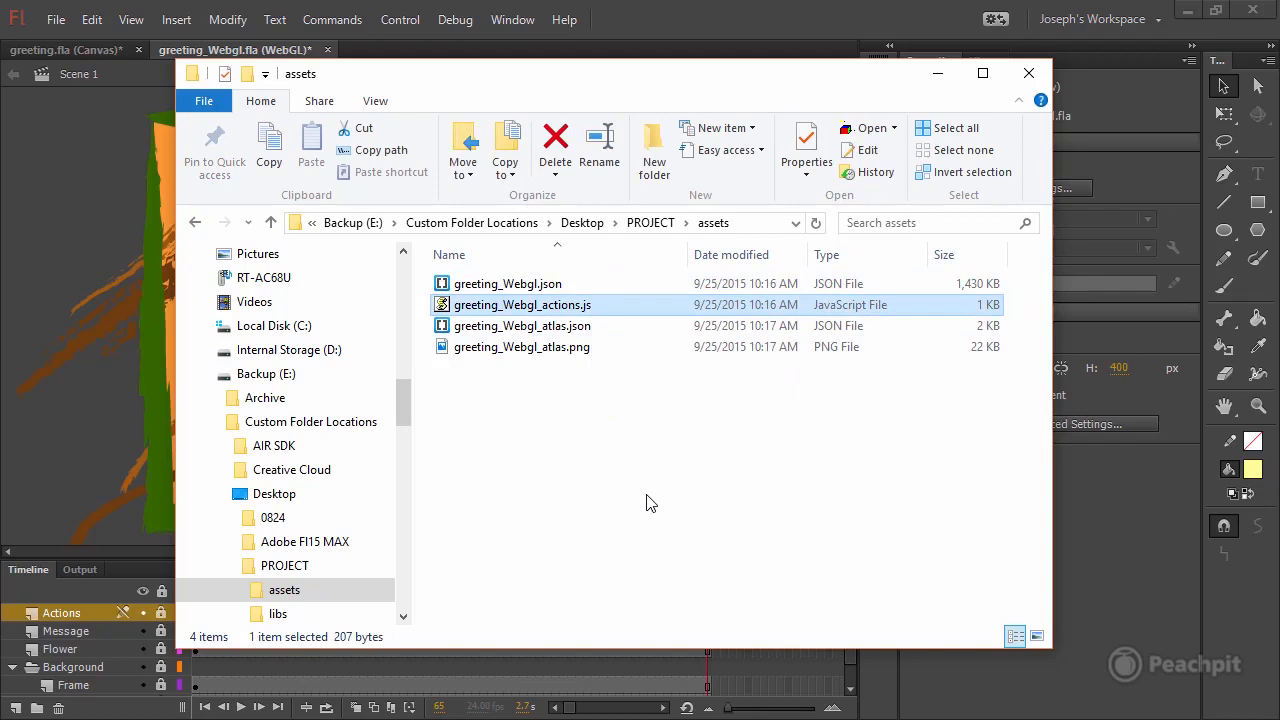
{"action": "left_click", "coordinate": [592, 328]}
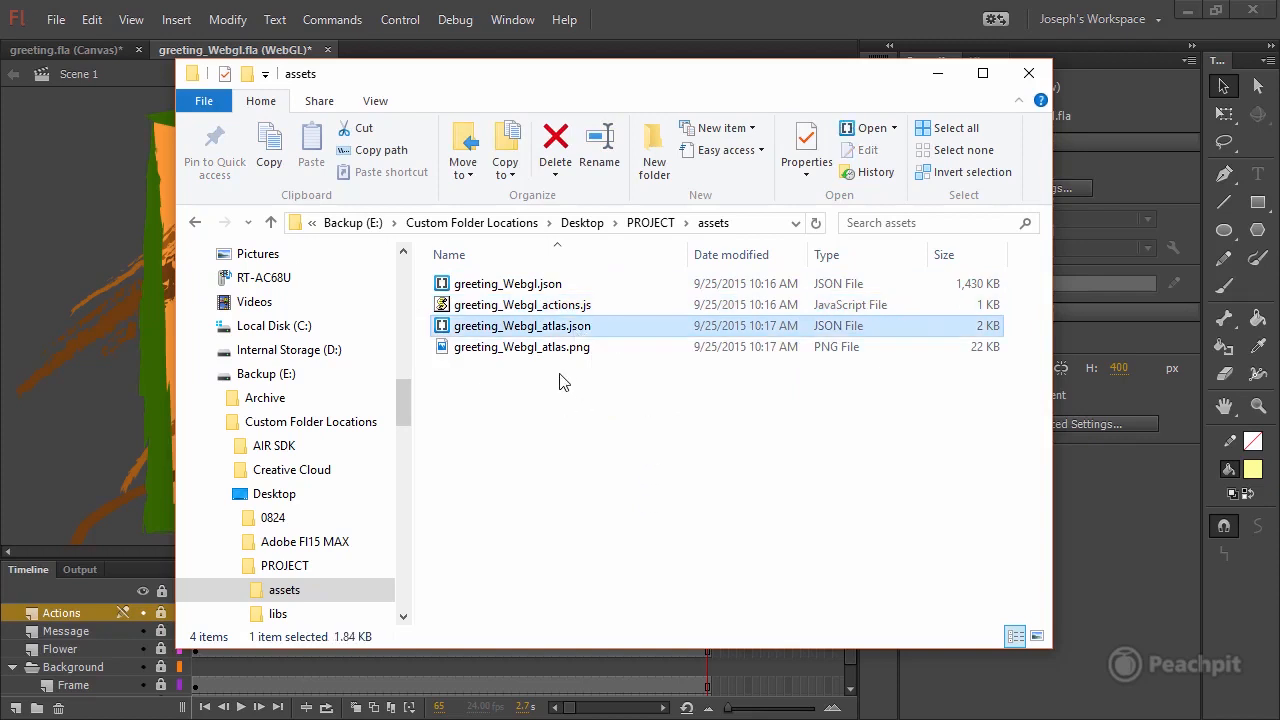
{"action": "left_click_drag", "start_coordinate": [597, 384], "coordinate": [516, 328]}
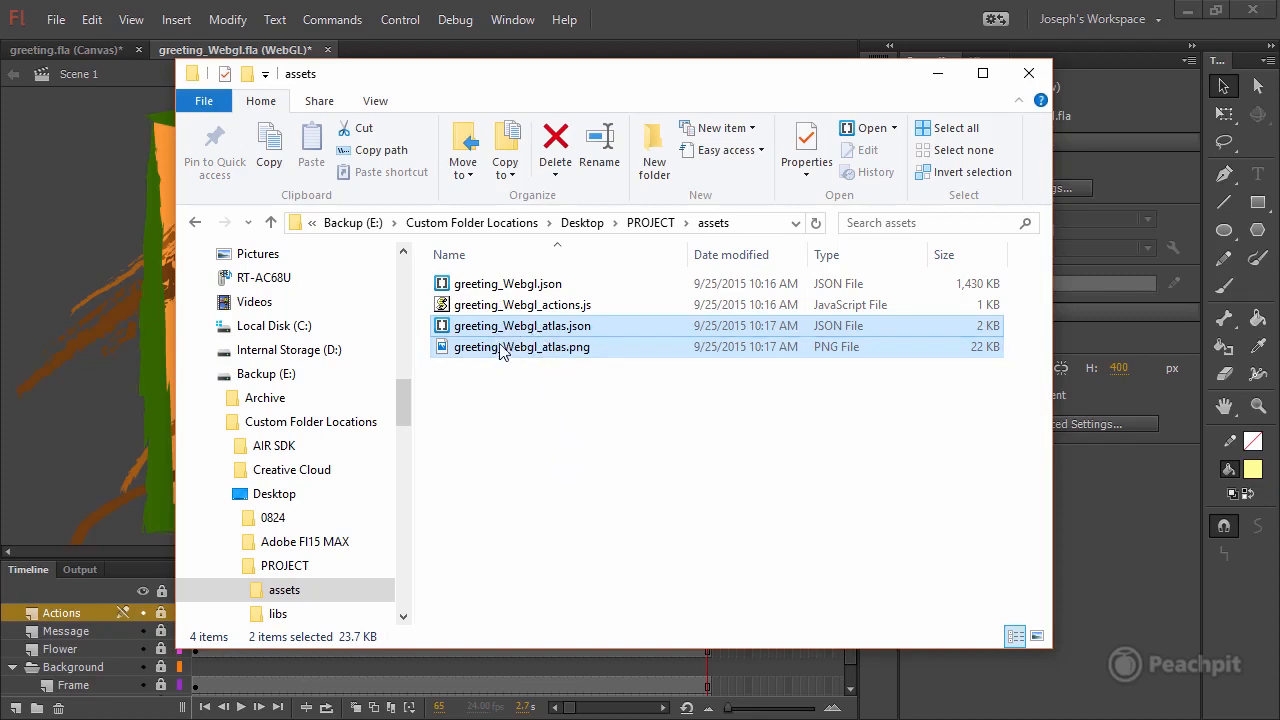
{"action": "left_click", "coordinate": [660, 222]}
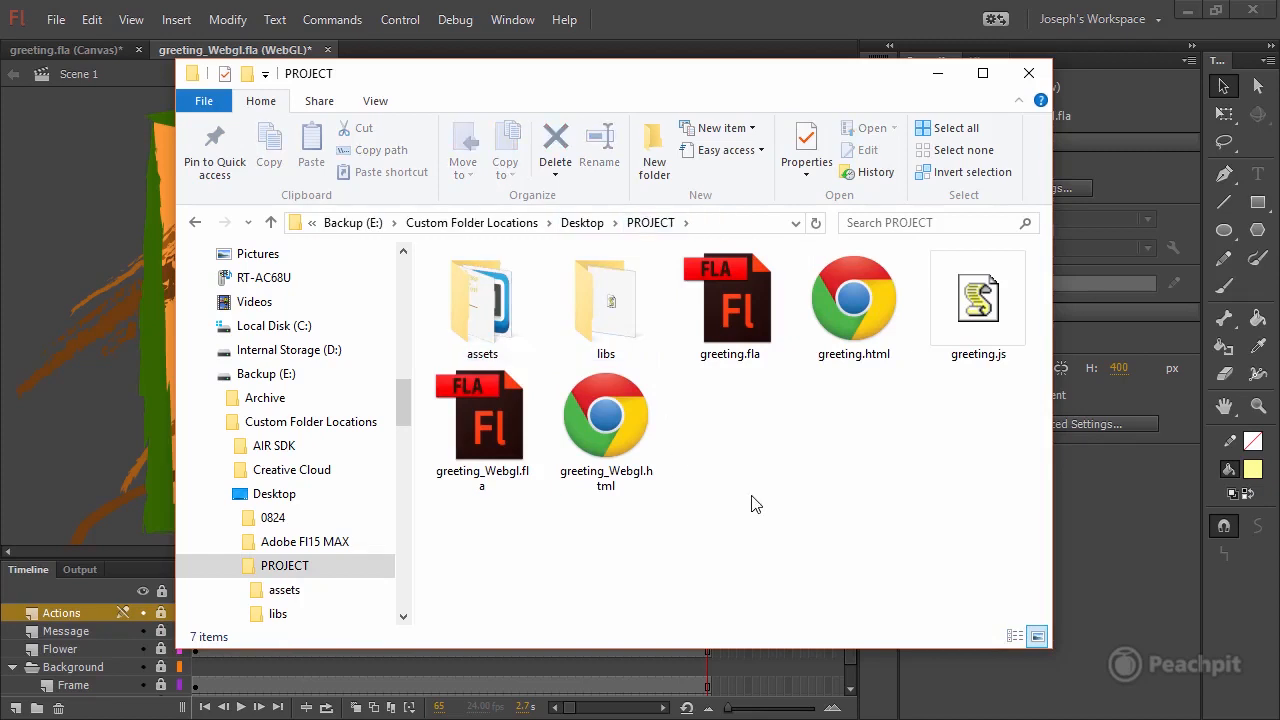
Return to Flash Professional and test the greeting_Webgl.fla movie.
{"action": "left_click", "coordinate": [936, 16]}
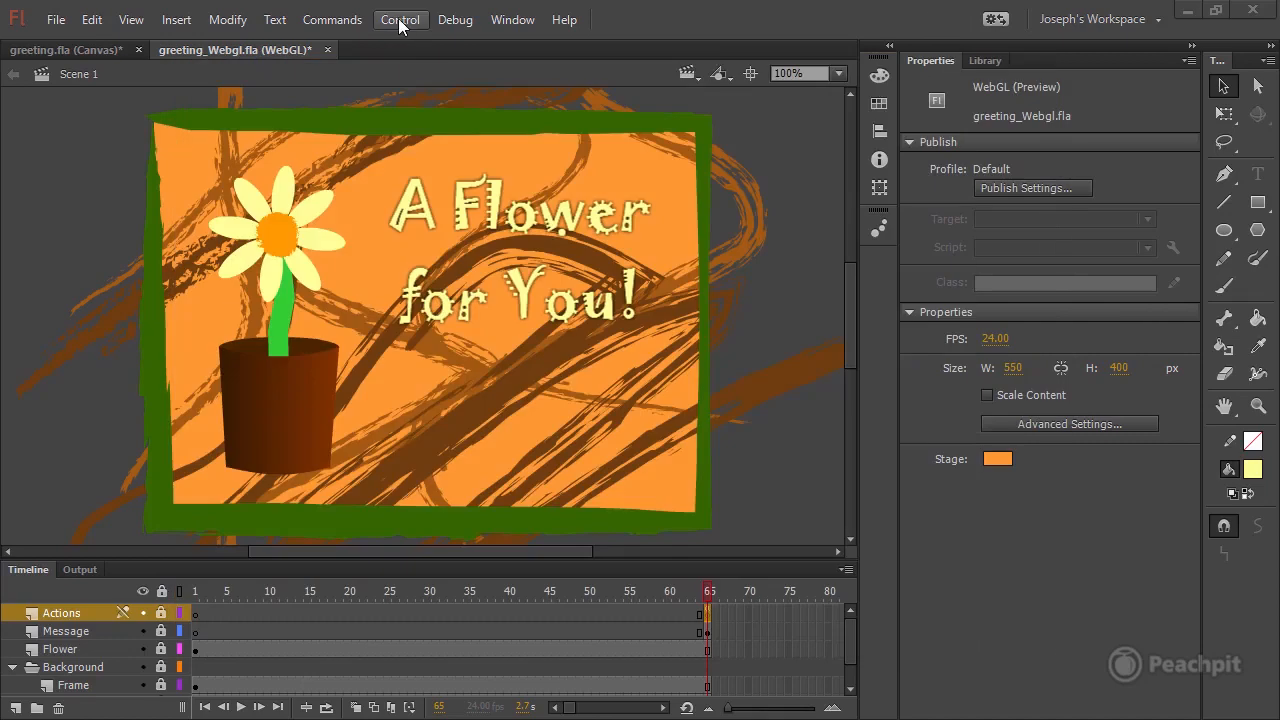
{"action": "left_click", "coordinate": [403, 21]}
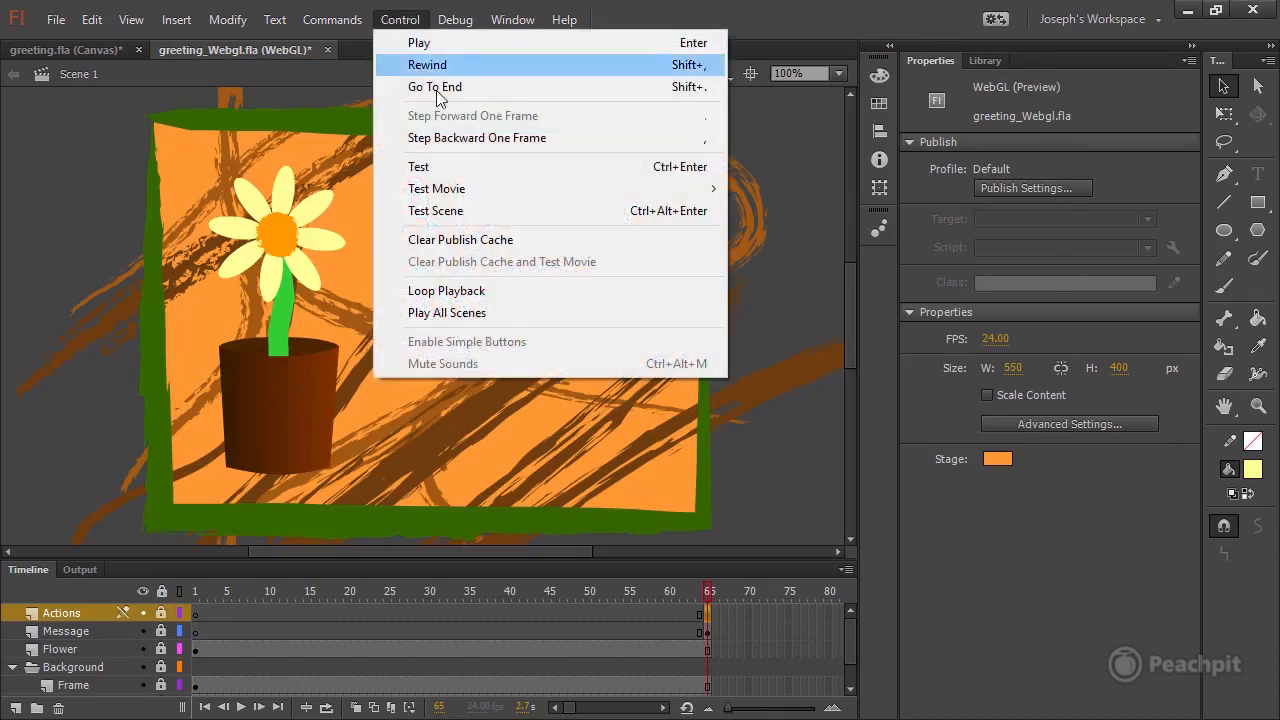
{"action": "left_click", "coordinate": [475, 174]}
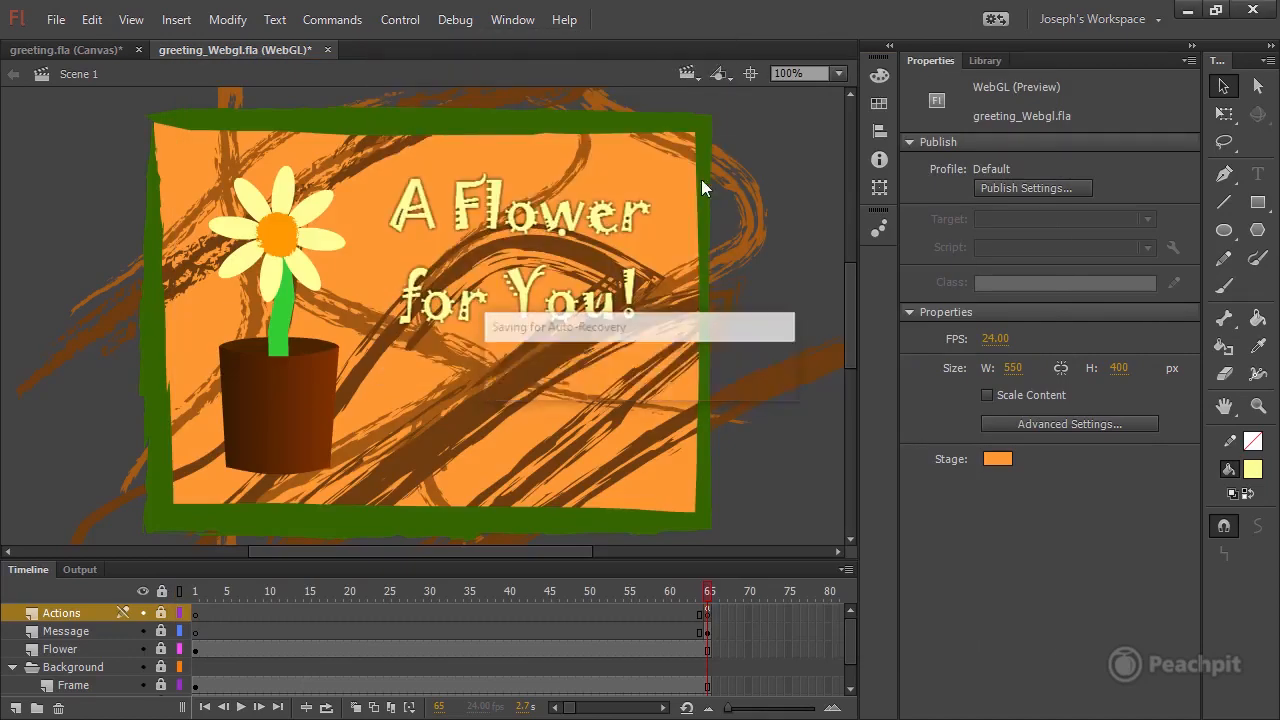